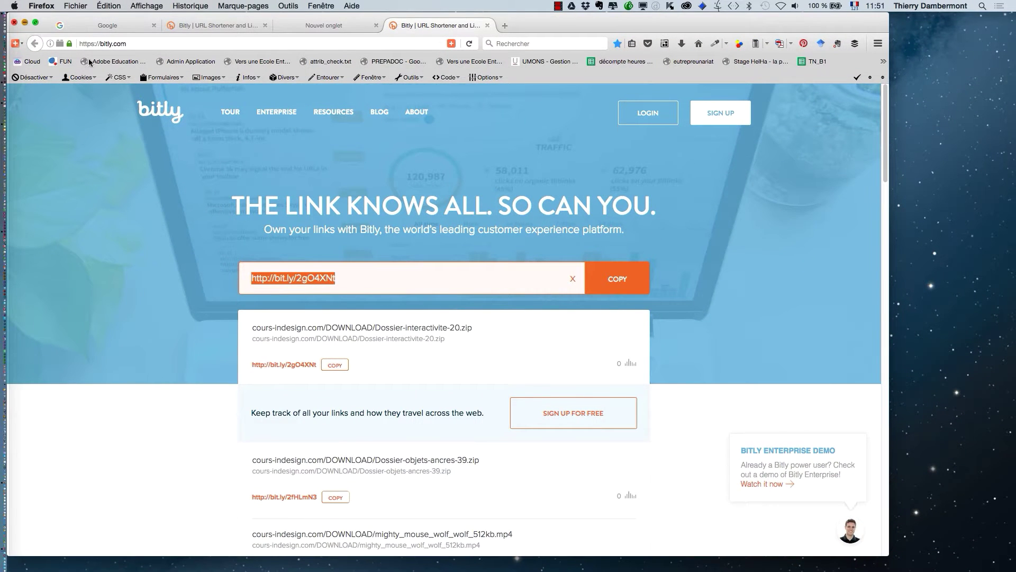
Minimize the browser window, switch to Finder and open a new Finder window
click(25, 22)
key(super+Tab)
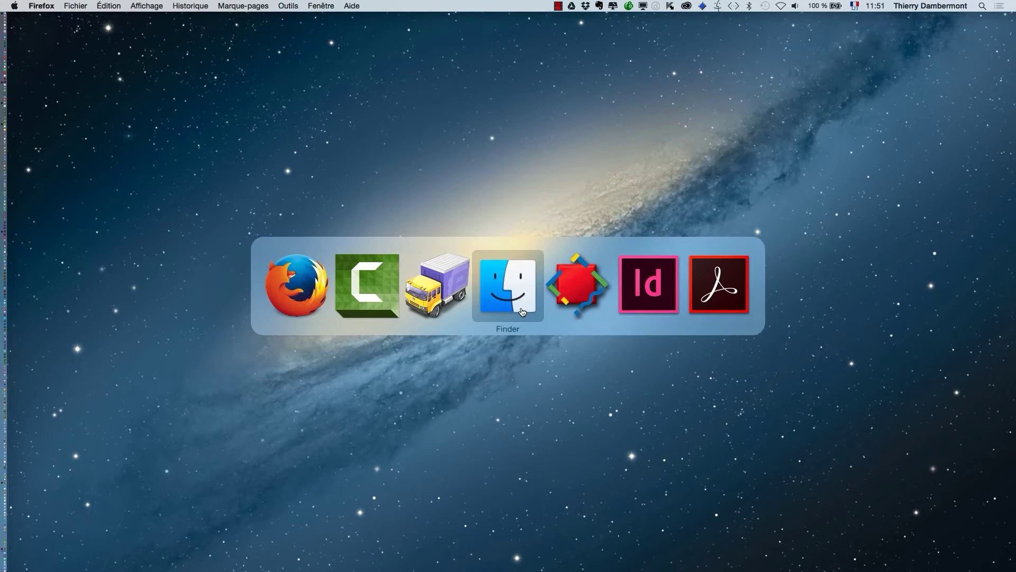
click(505, 298)
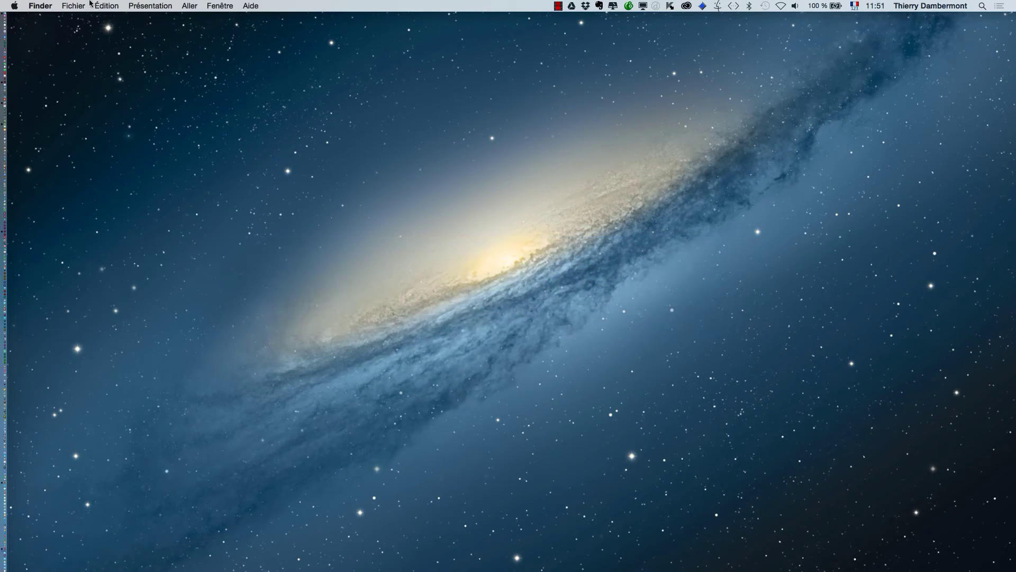
click(72, 6)
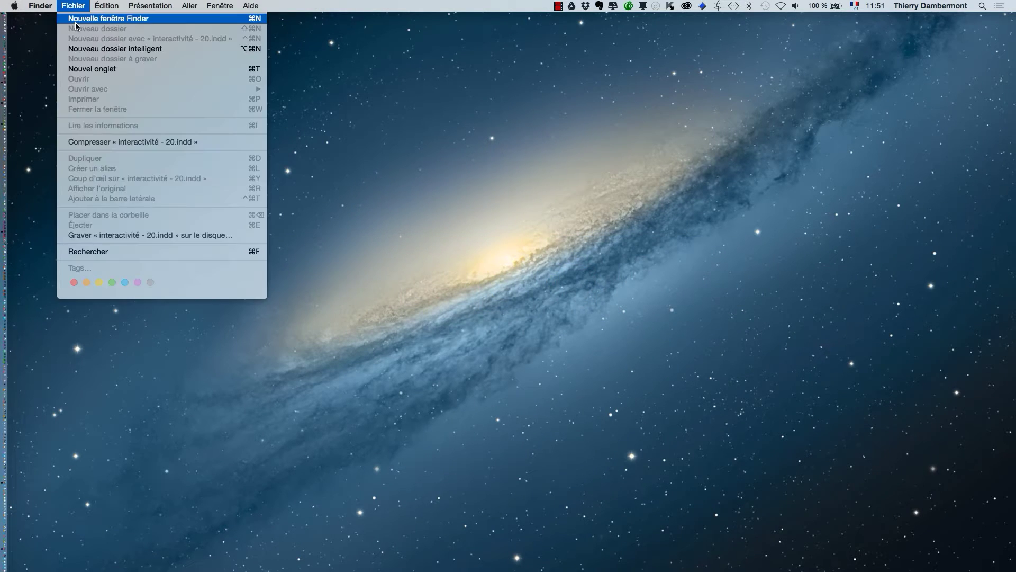
click(75, 21)
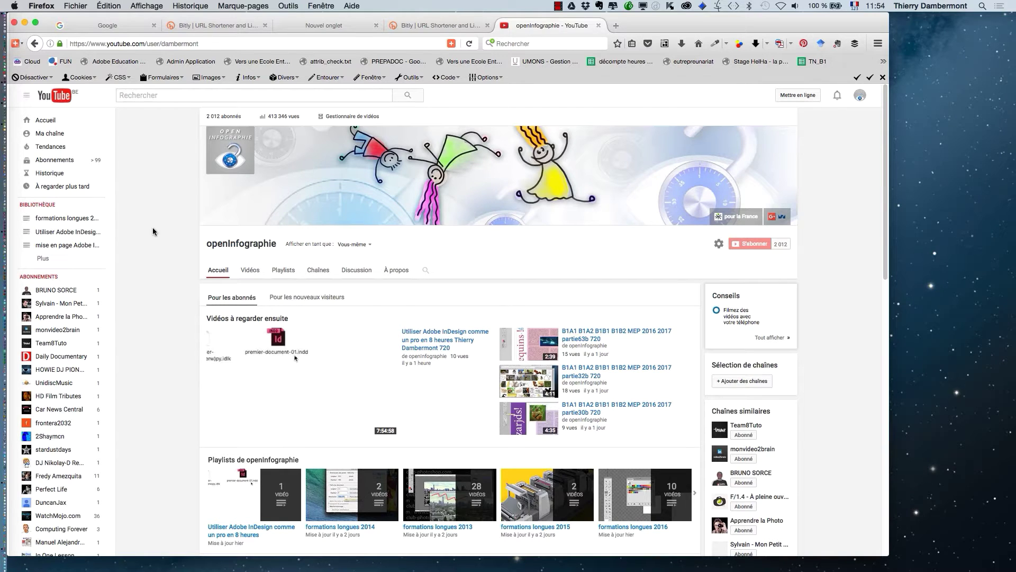
Open the 8-hour Adobe InDesign training video from the openInfographie YouTube channel and pause its playback
mouse_move(337, 349)
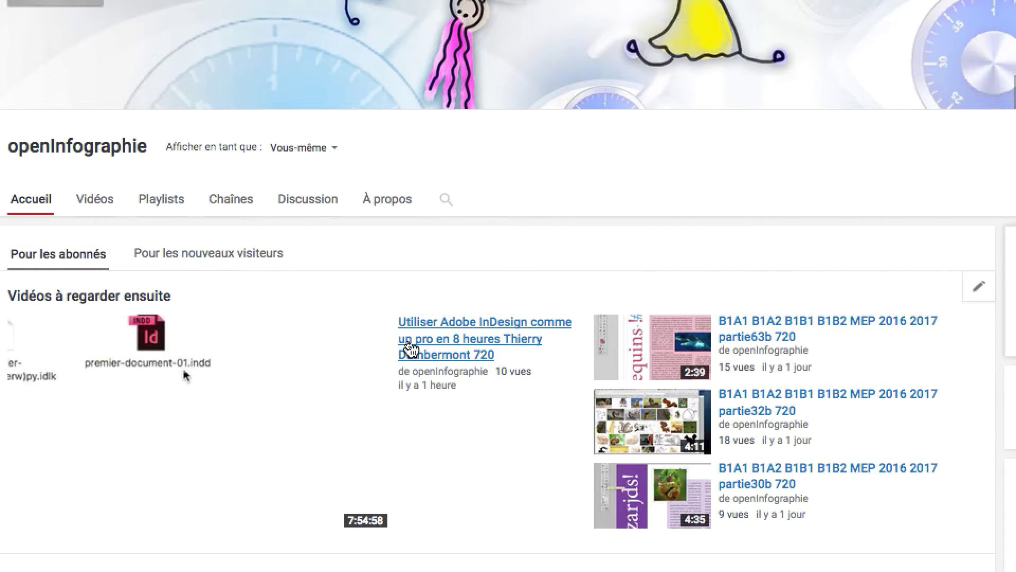
click(409, 348)
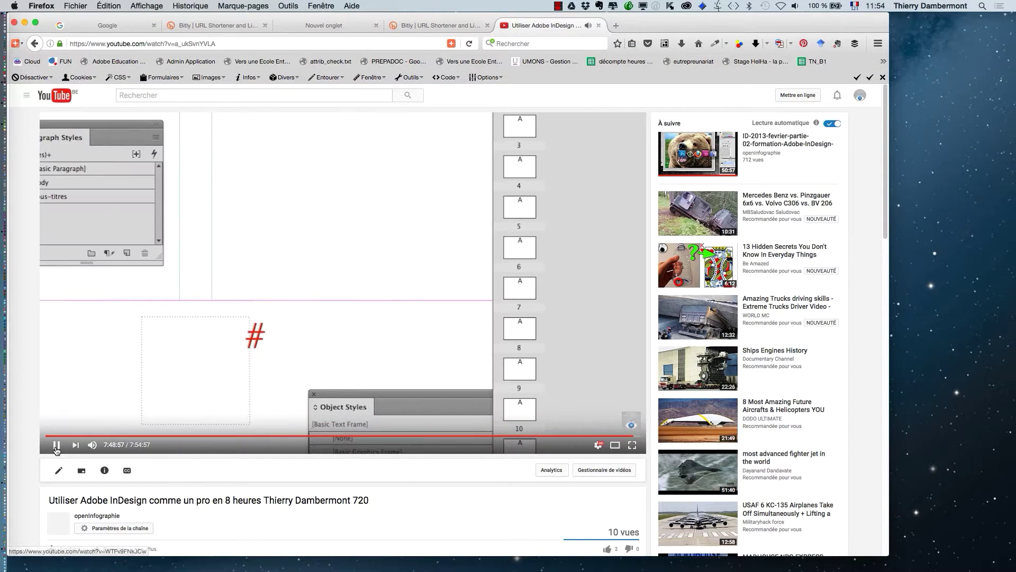
click(56, 446)
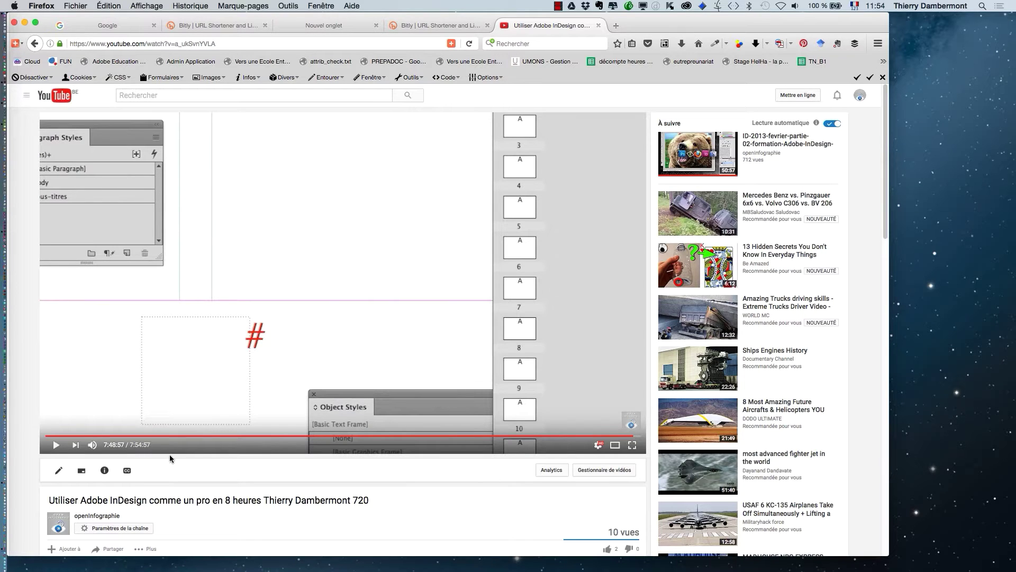
Open the sharing options of the InDesign training video and display its embed code
scroll(170, 459, down, 1)
scroll(172, 457, up, 1)
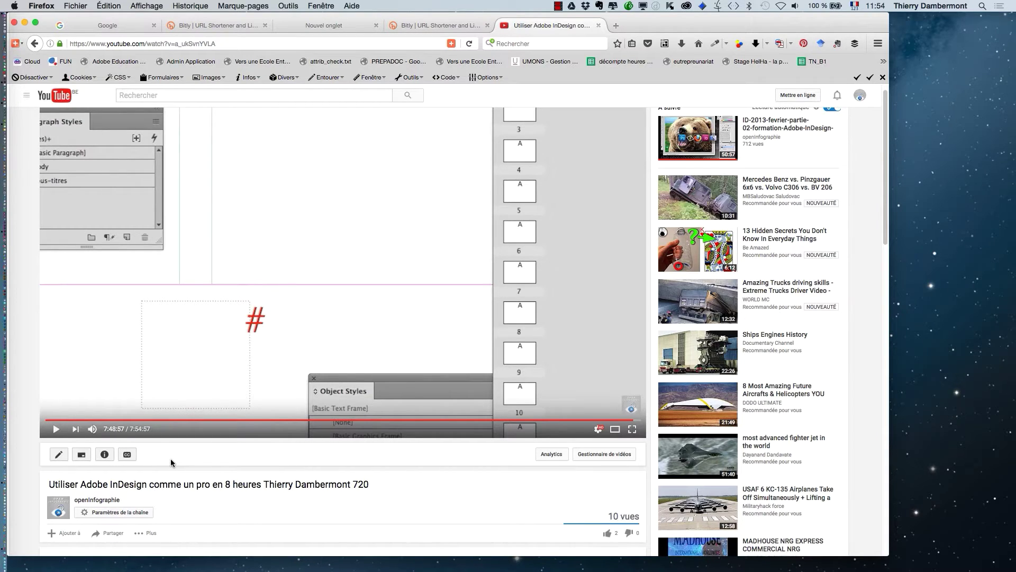
scroll(172, 462, up, 1)
scroll(199, 475, down, 5)
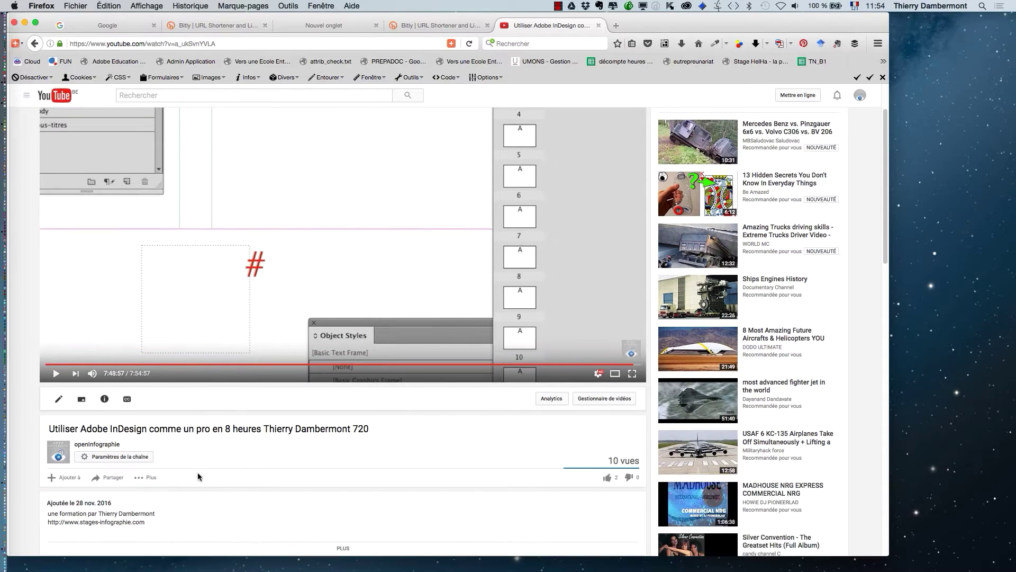
scroll(199, 476, down, 5)
scroll(199, 461, up, 5)
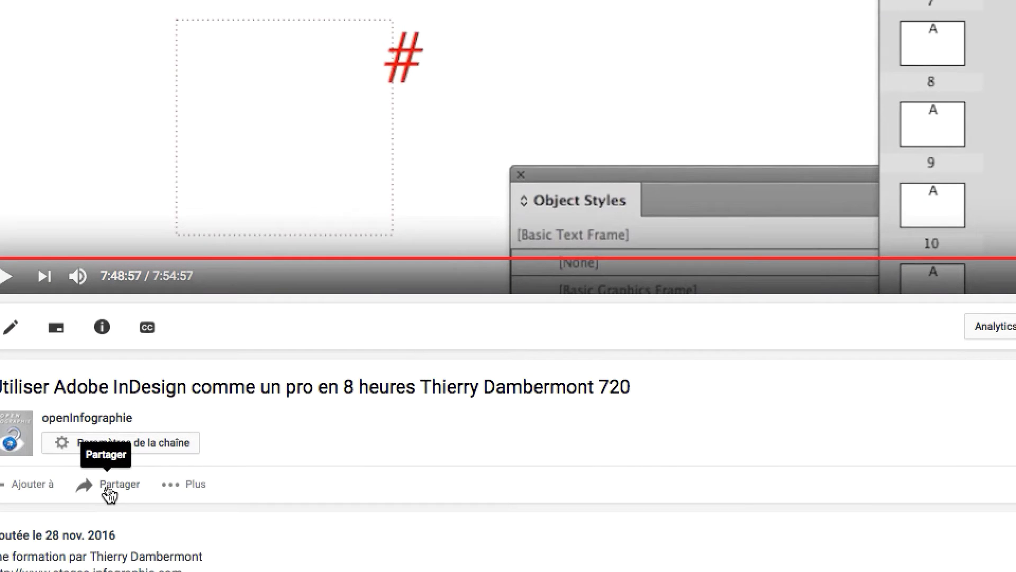
click(107, 490)
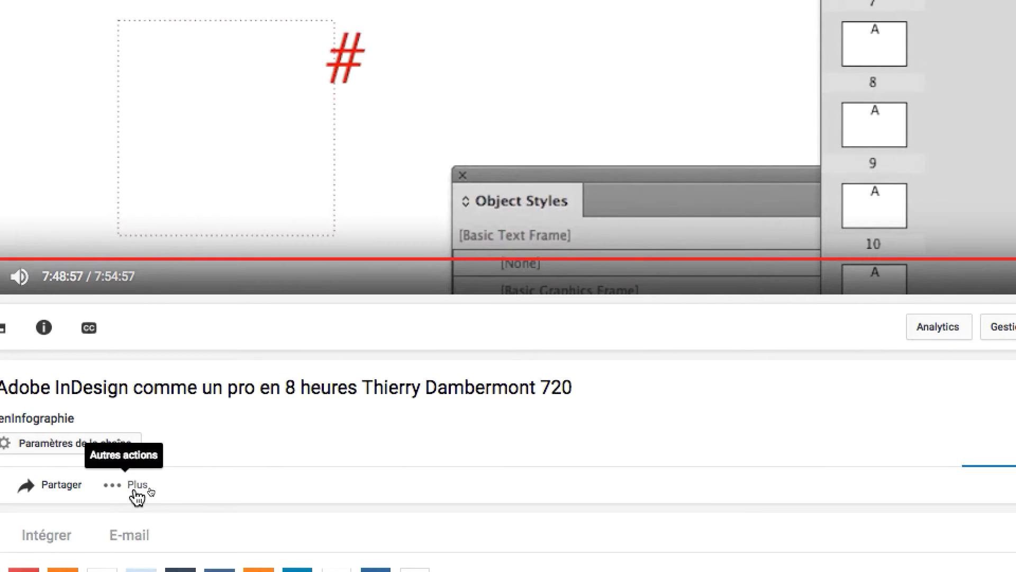
click(255, 434)
click(135, 490)
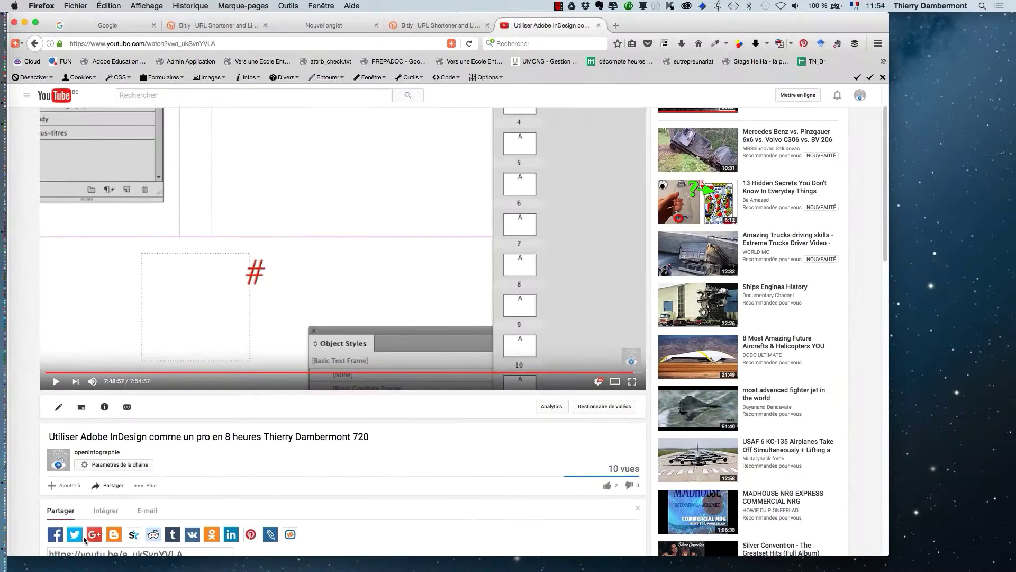
scroll(346, 414, down, 5)
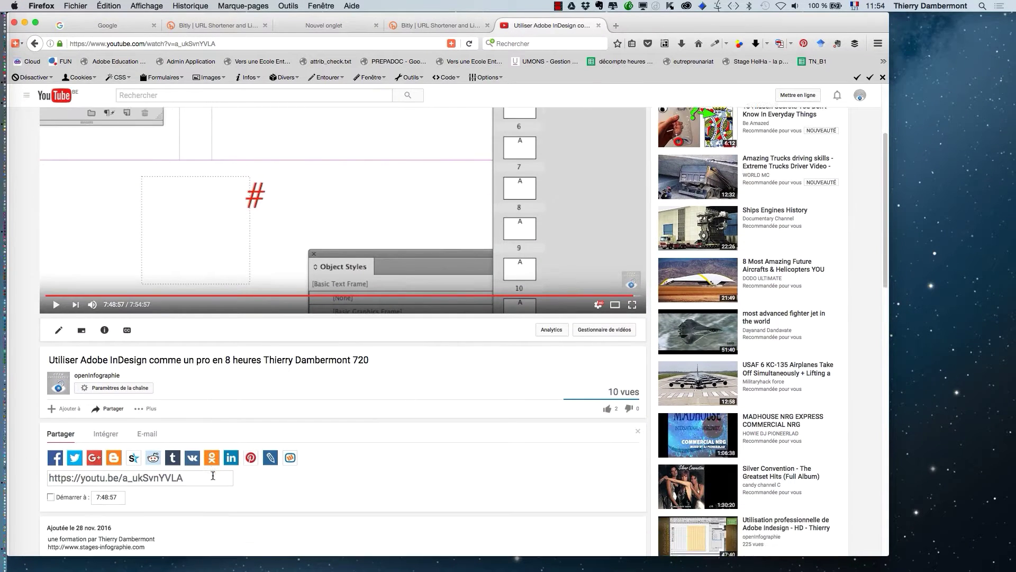
scroll(178, 341, up, 1)
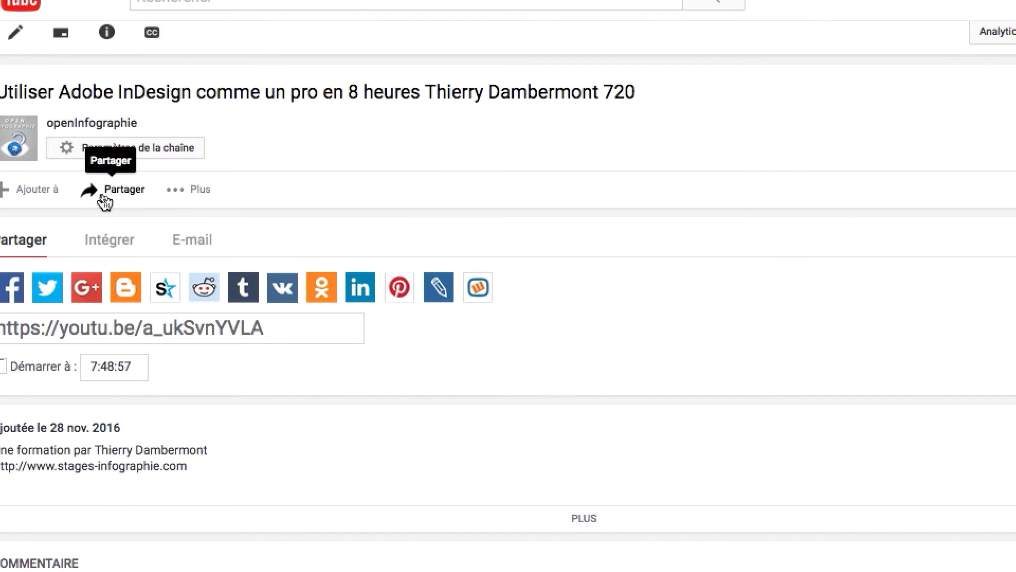
click(109, 207)
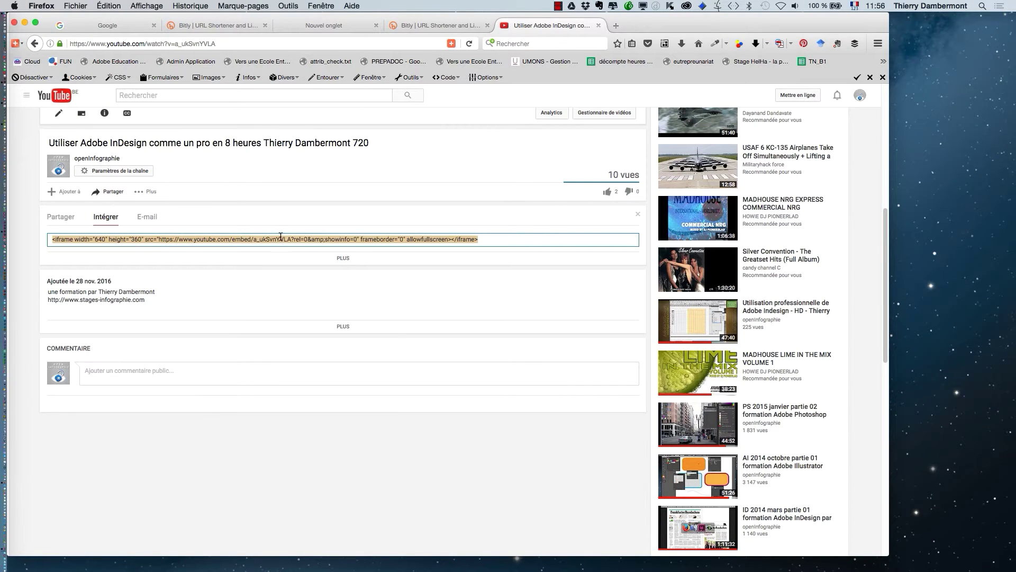
Expand the embed options and examine the video size setting
click(342, 258)
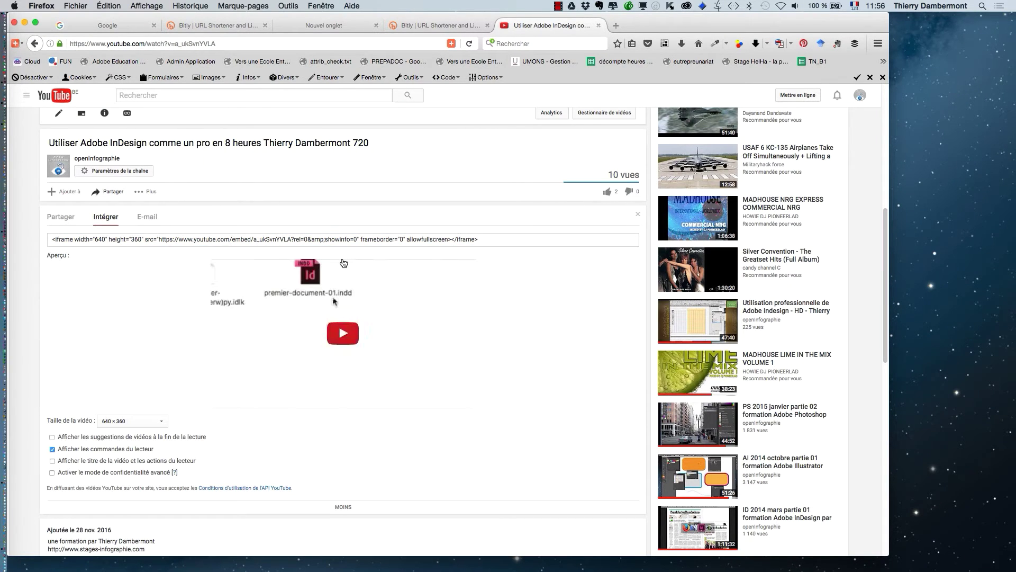
click(134, 428)
click(130, 422)
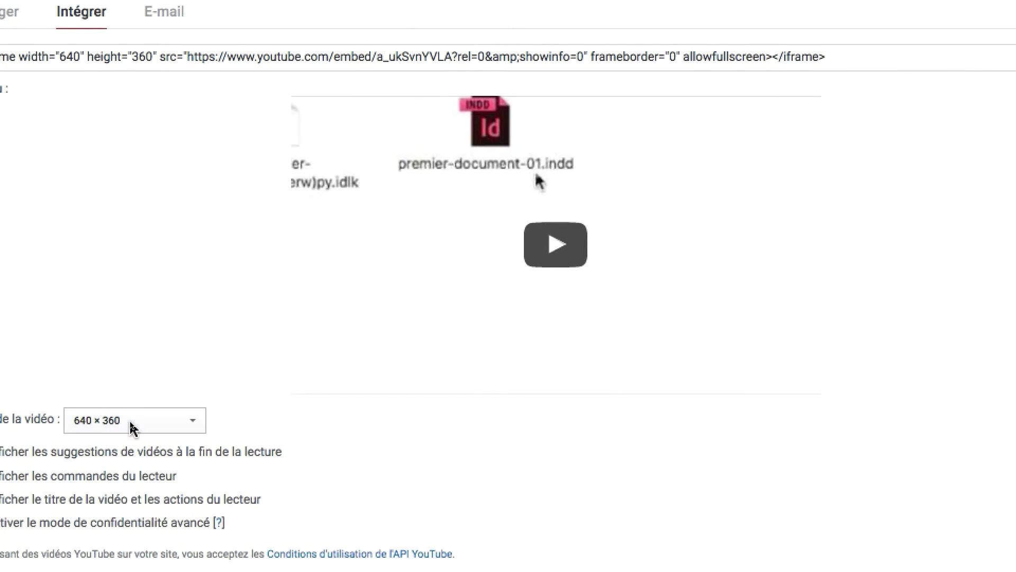
click(86, 421)
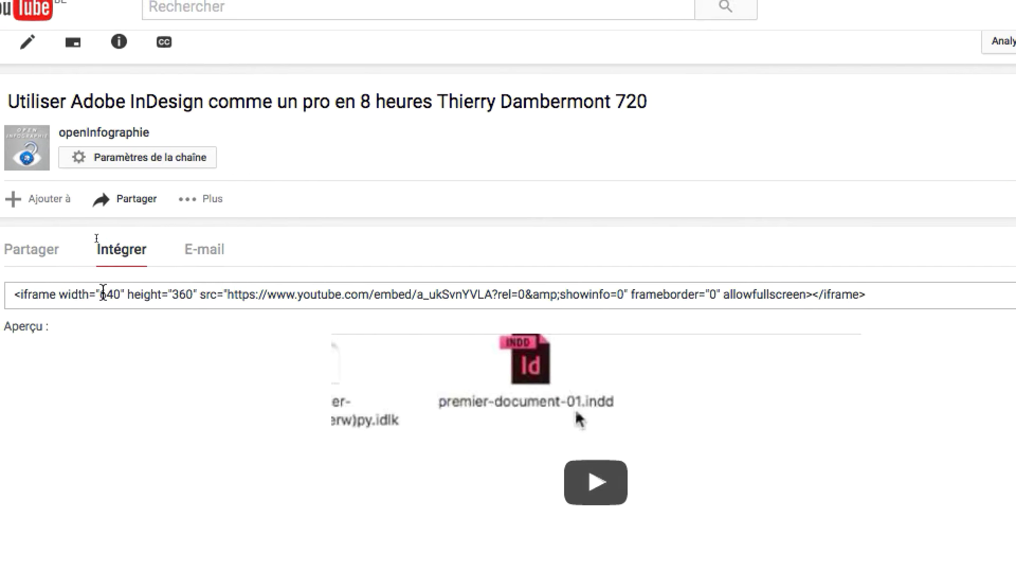
Highlight the width value in the iframe embed code, and select the entire code
click(72, 291)
click(110, 293)
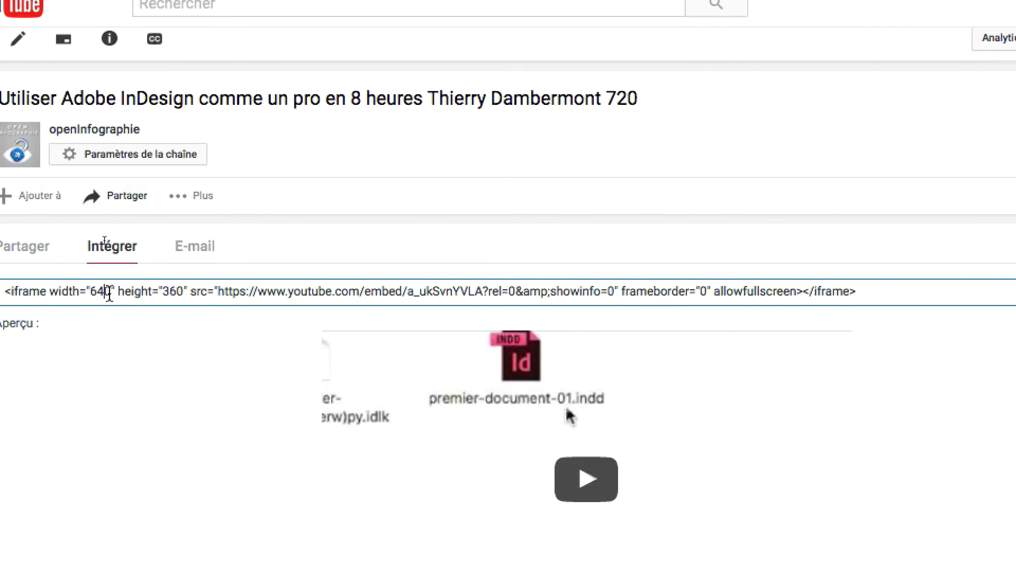
drag(111, 293, 99, 293)
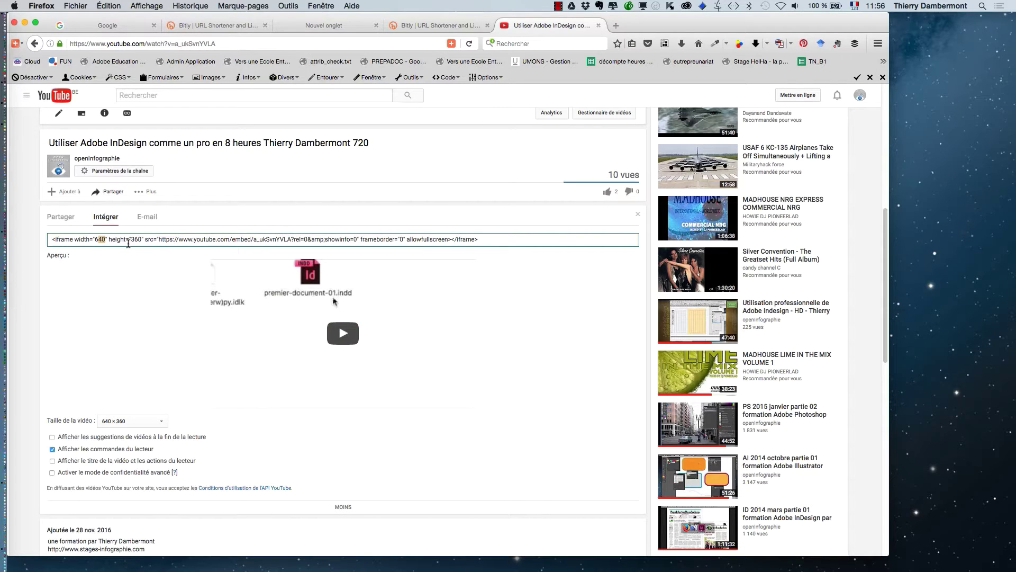
click(128, 241)
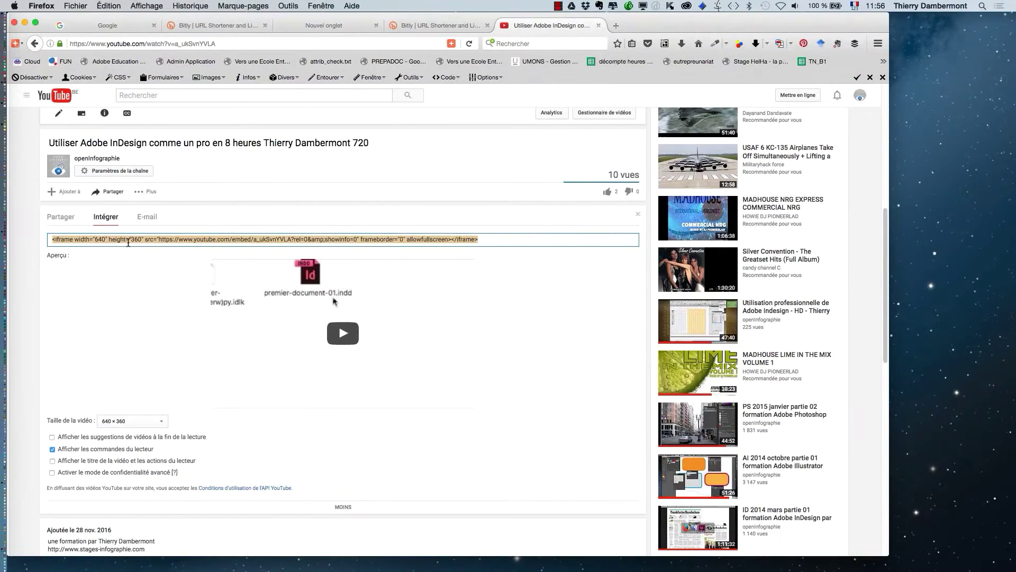
Switch to Finder and open interactivité - 20.indd from the folder "interactivité dans InDesign (jour 3)", continuing past the Flash media warning
key(super+Tab)
key(Tab)
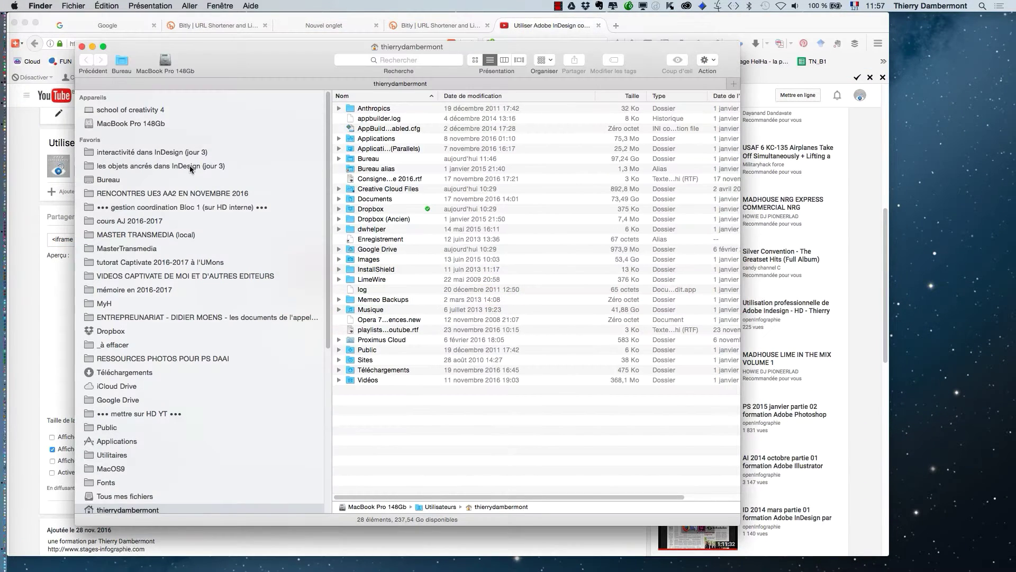
click(162, 152)
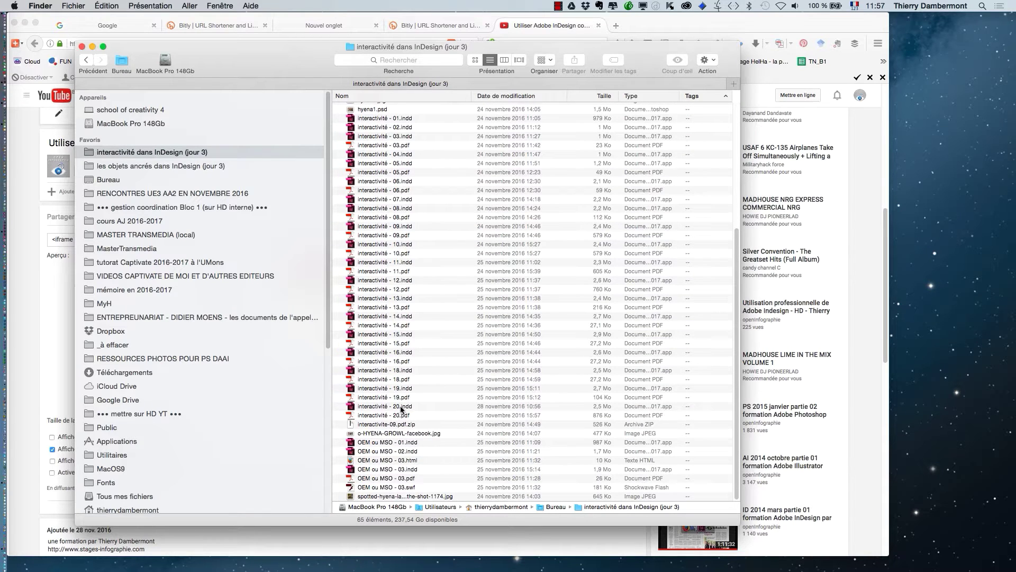
double_click(401, 408)
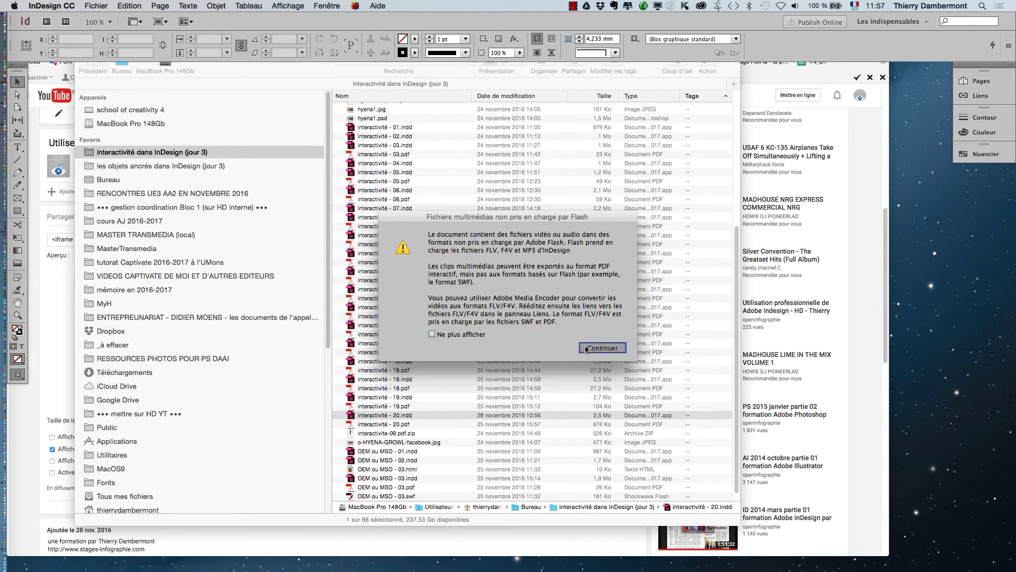
click(586, 347)
click(601, 369)
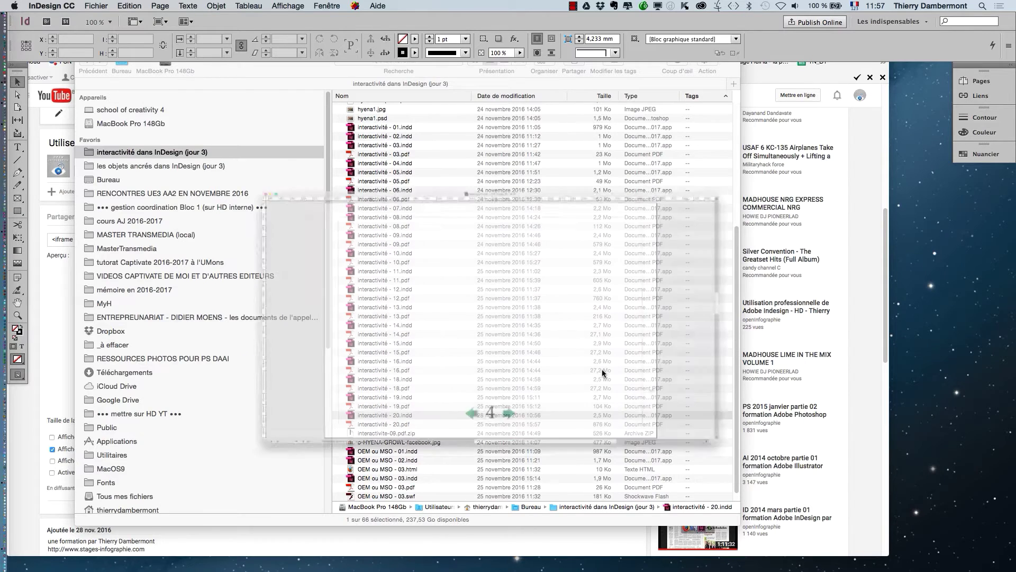
Select the Mighty Mouse video on page 3 and display the Multimédia settings for it
scroll(599, 365, up, 10)
scroll(598, 366, down, 1)
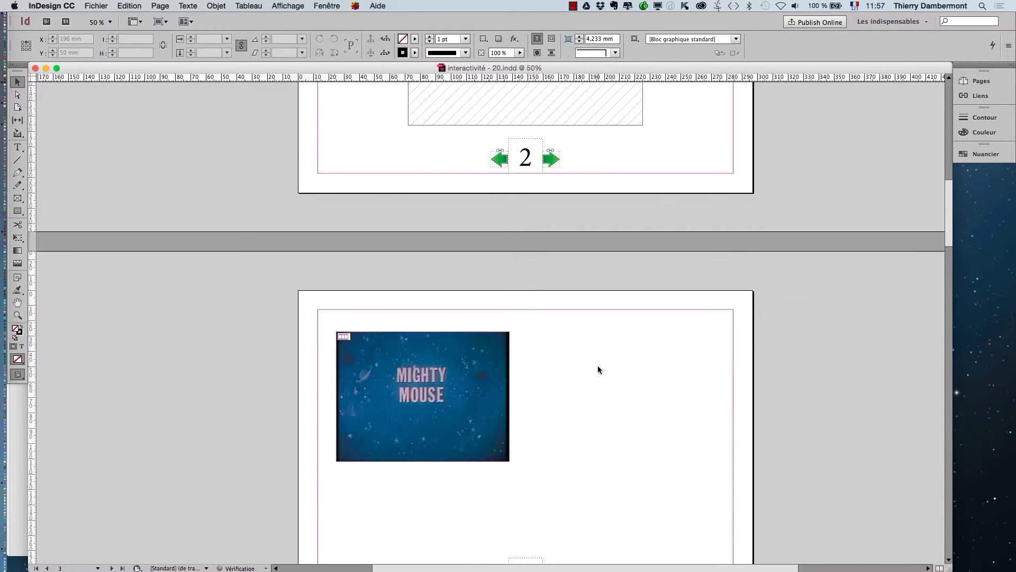
scroll(598, 365, down, 5)
scroll(597, 365, up, 2)
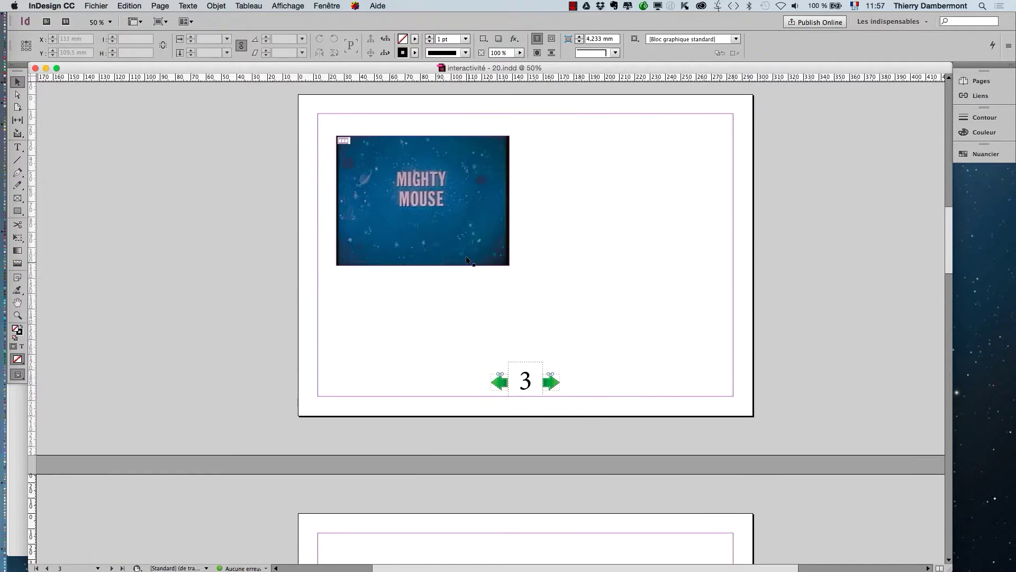
click(467, 260)
click(327, 6)
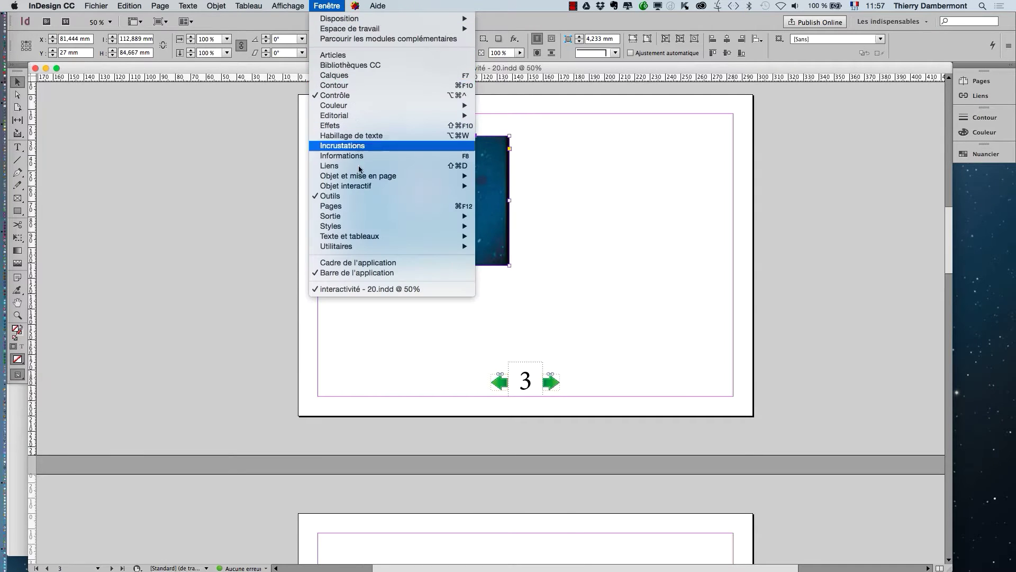
mouse_move(370, 186)
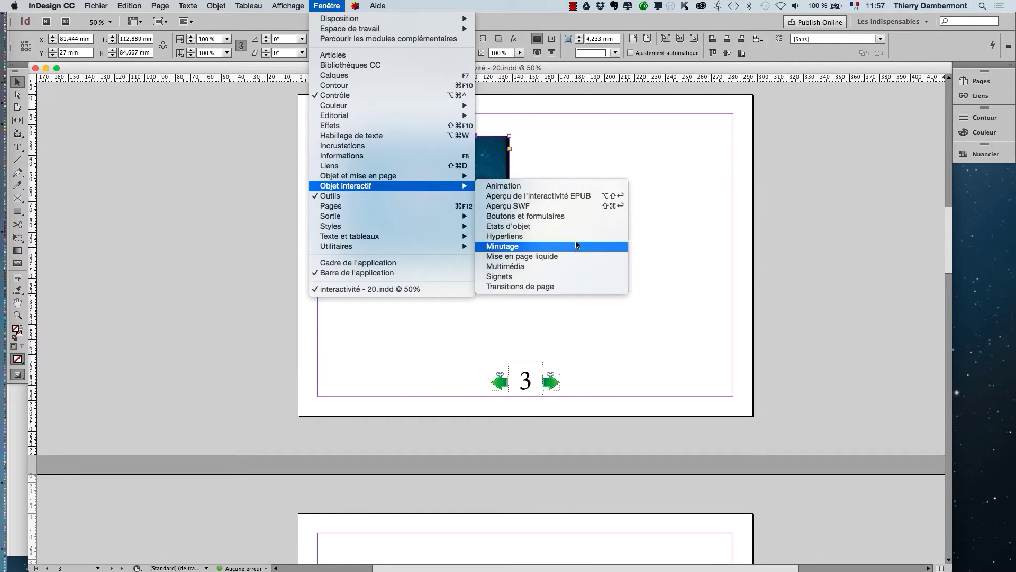
click(577, 267)
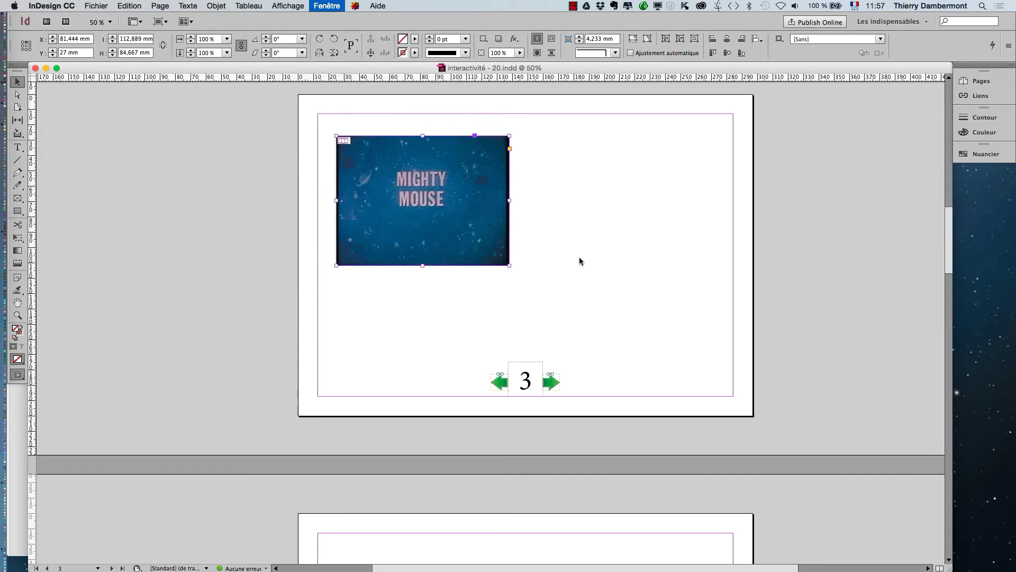
click(324, 6)
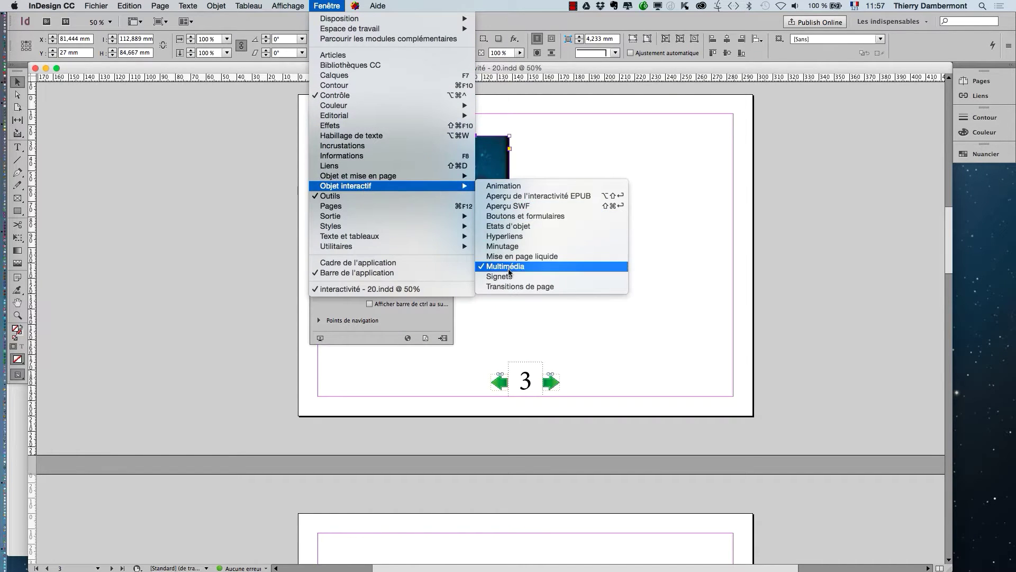
click(258, 181)
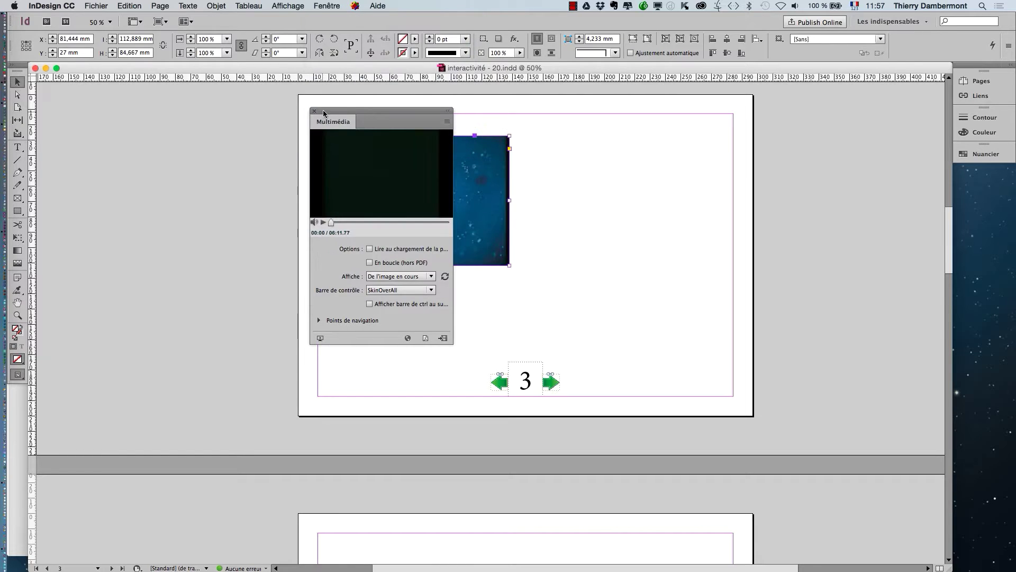
Move the Multimédia settings beside the Mighty Mouse video, examine its source URL, leave it as is, and close the settings
drag(323, 110, 610, 125)
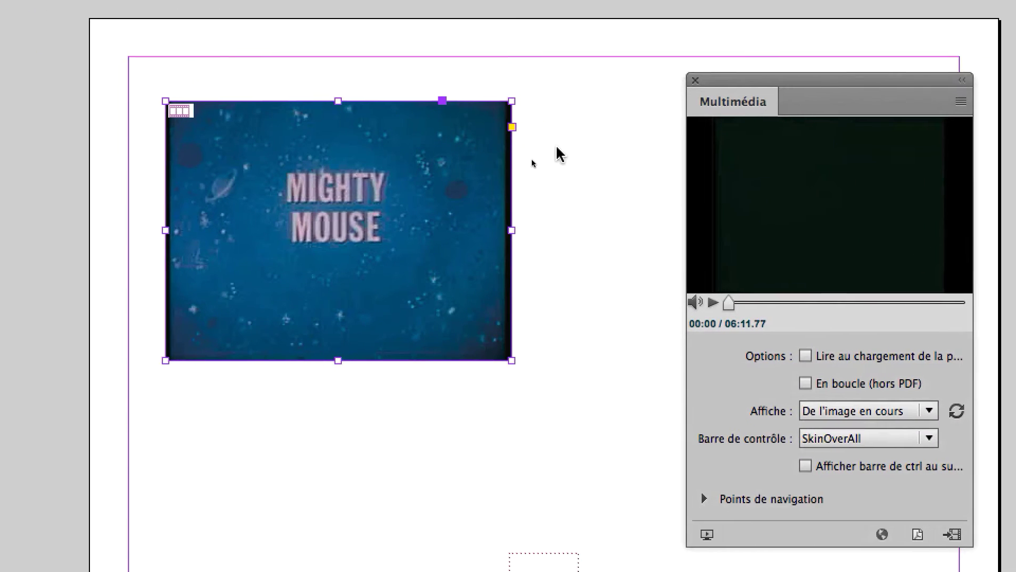
click(532, 159)
click(539, 154)
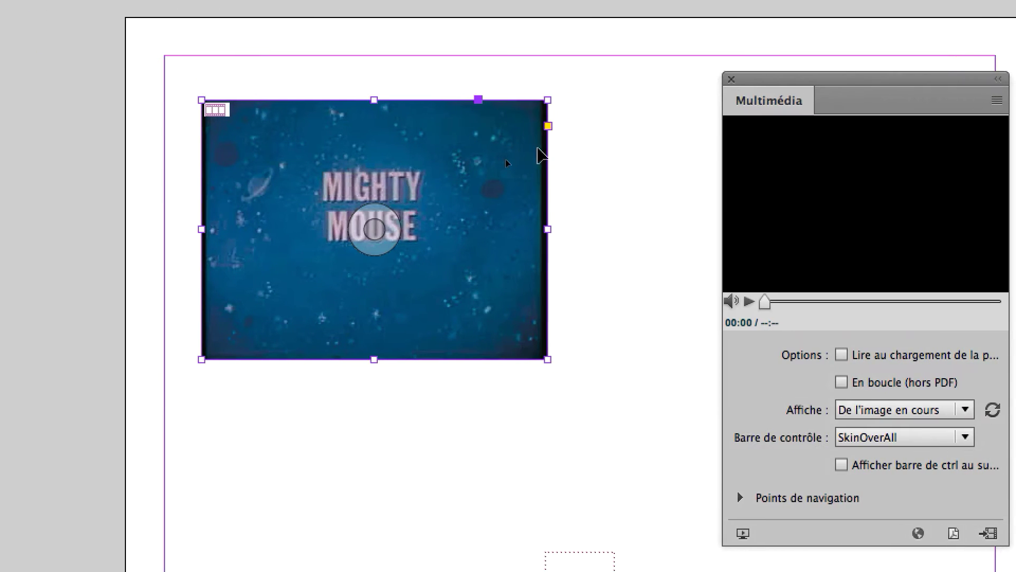
click(999, 100)
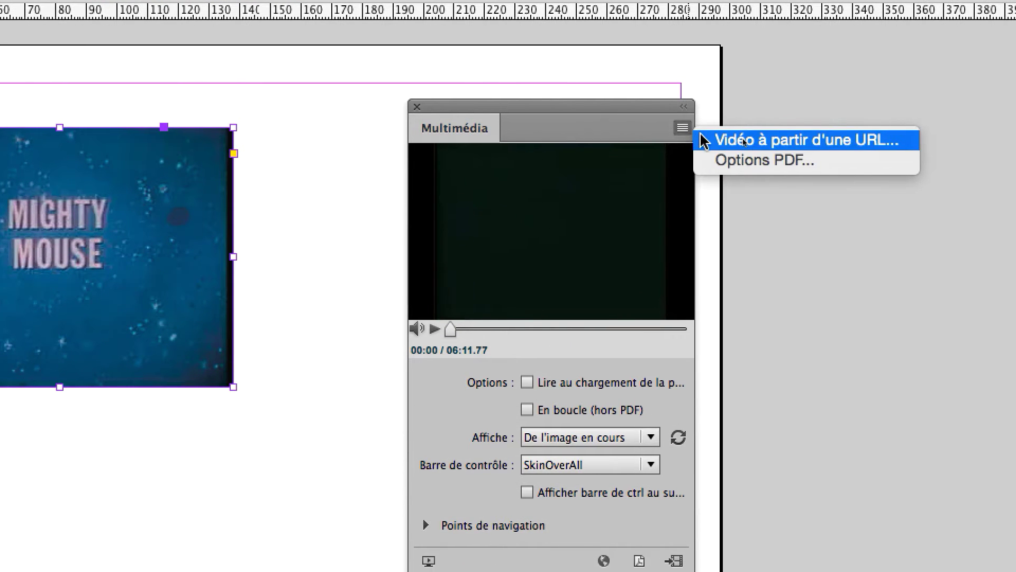
click(702, 140)
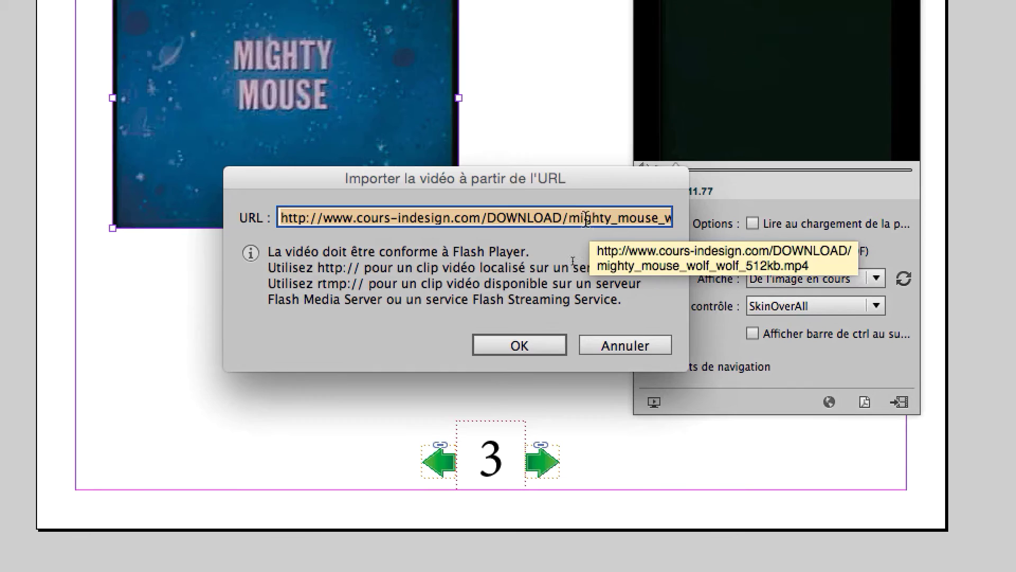
click(586, 218)
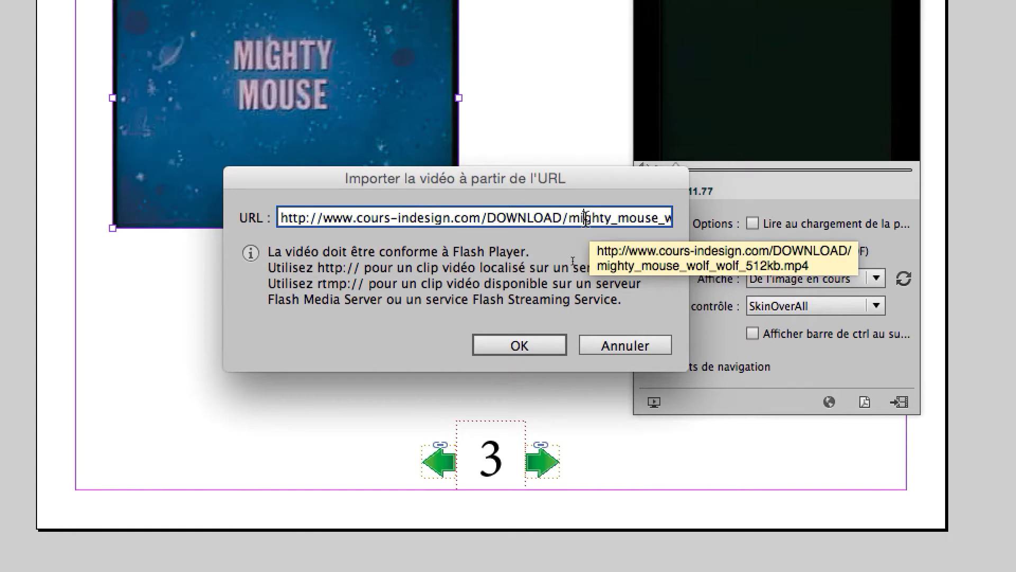
click(594, 345)
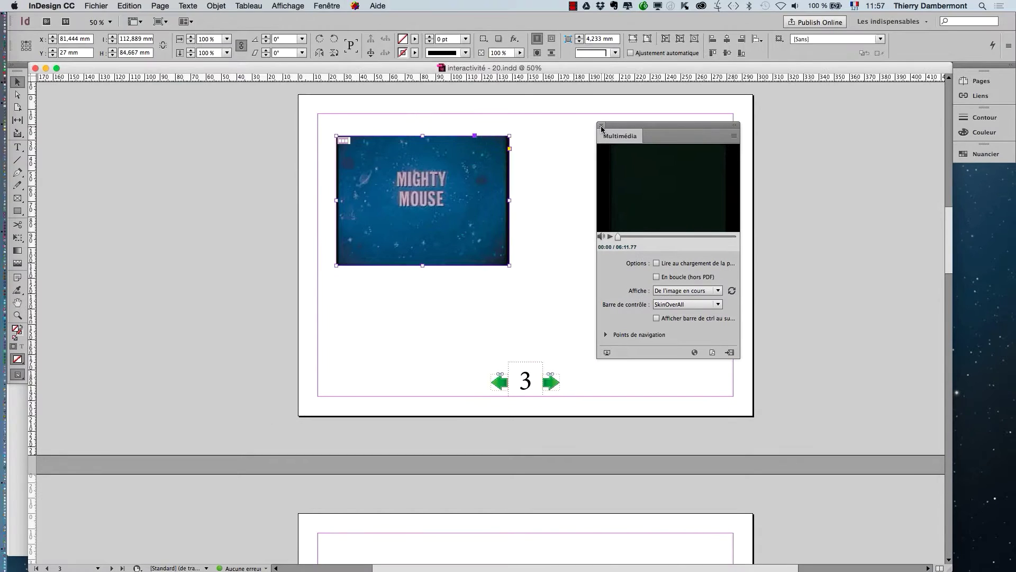
click(601, 126)
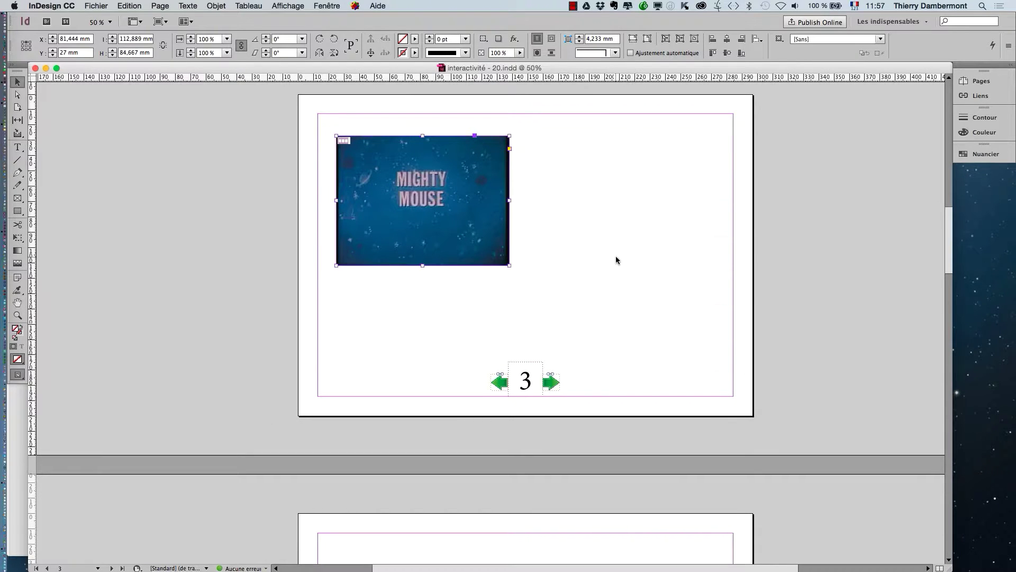
Paste the YouTube embed code onto empty page 4 and place the HTML object near the upper-left margin corner, at about Y 23 mm
scroll(616, 260, down, 10)
click(525, 352)
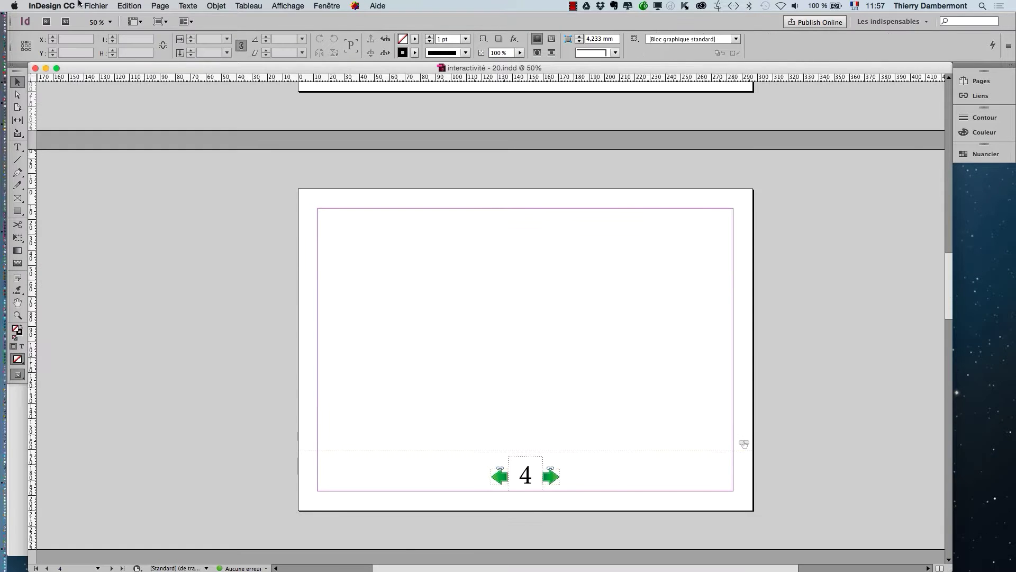
click(97, 6)
mouse_move(129, 5)
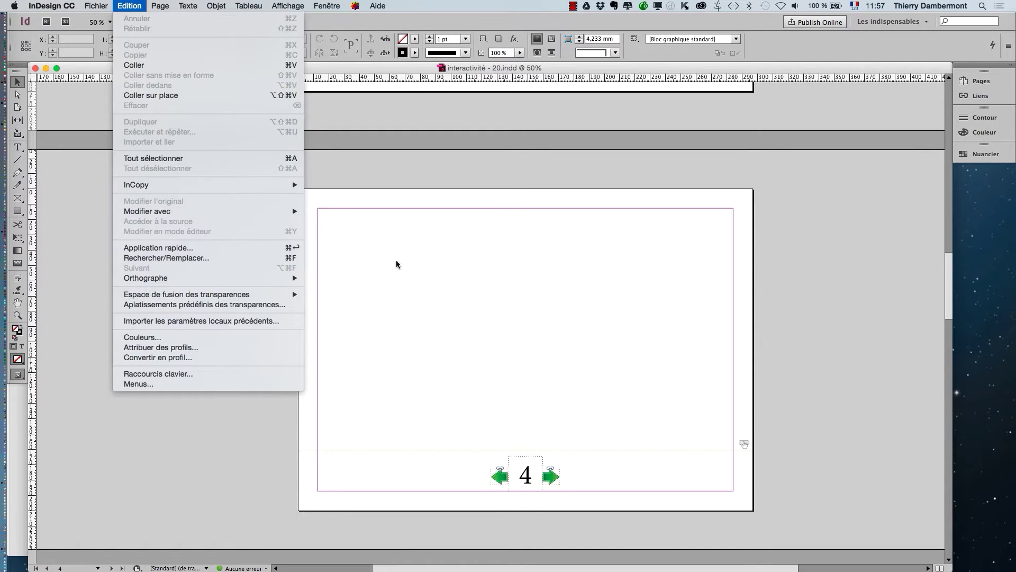
click(466, 307)
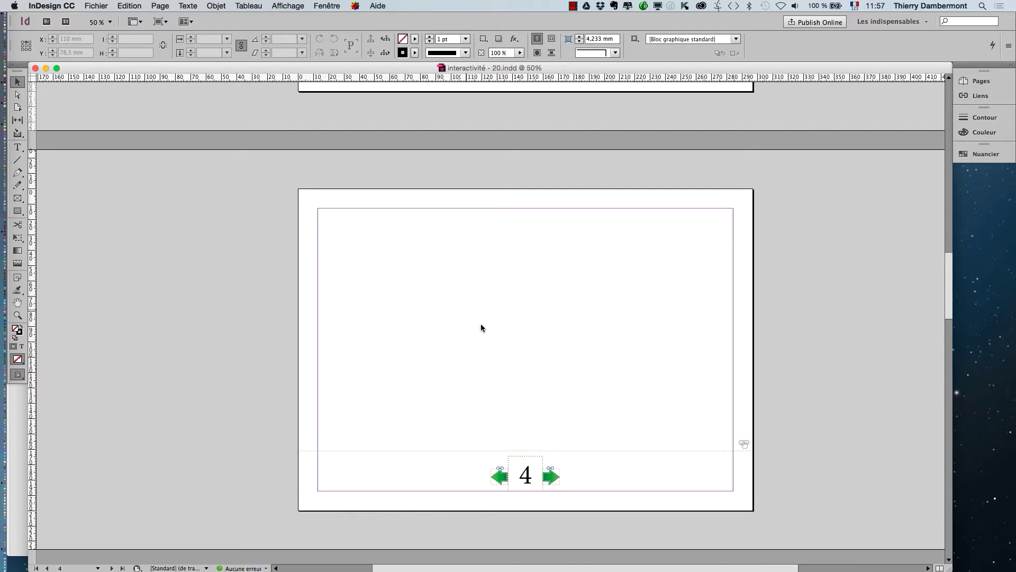
key(super+v)
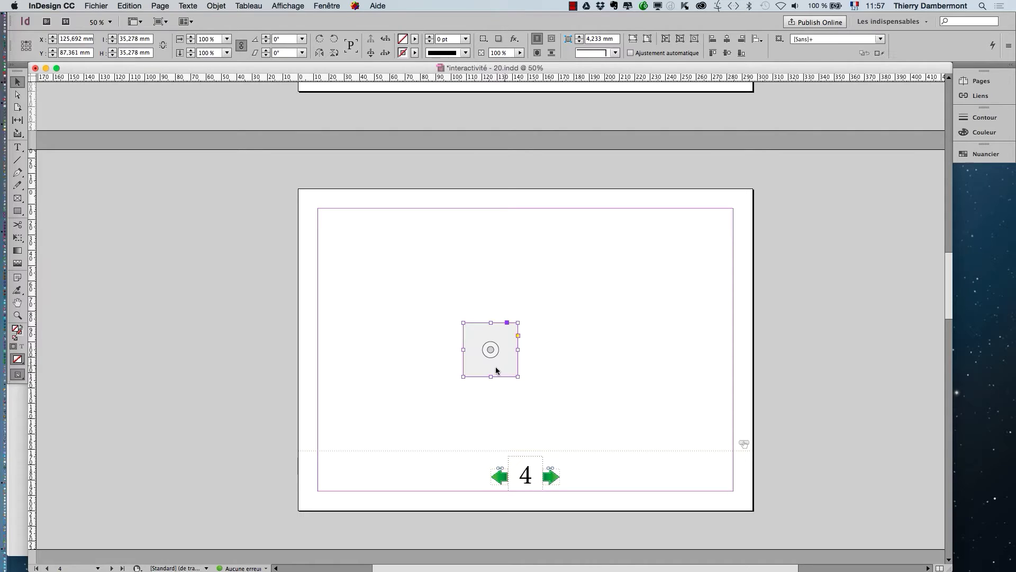
drag(492, 369, 358, 270)
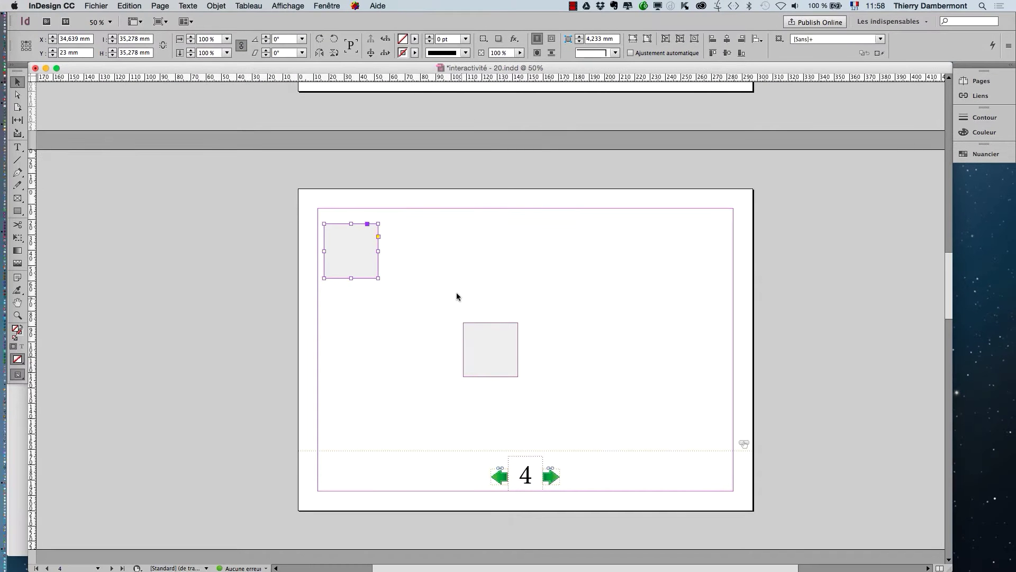
Dismiss the HTML rendering error and delete the extra embed box in the middle of page 4
click(561, 315)
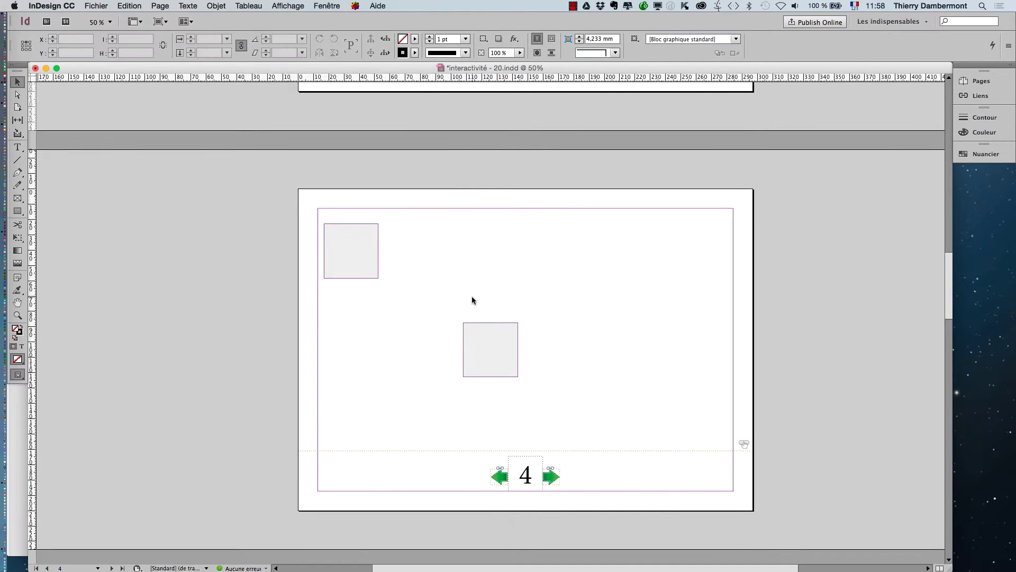
click(473, 345)
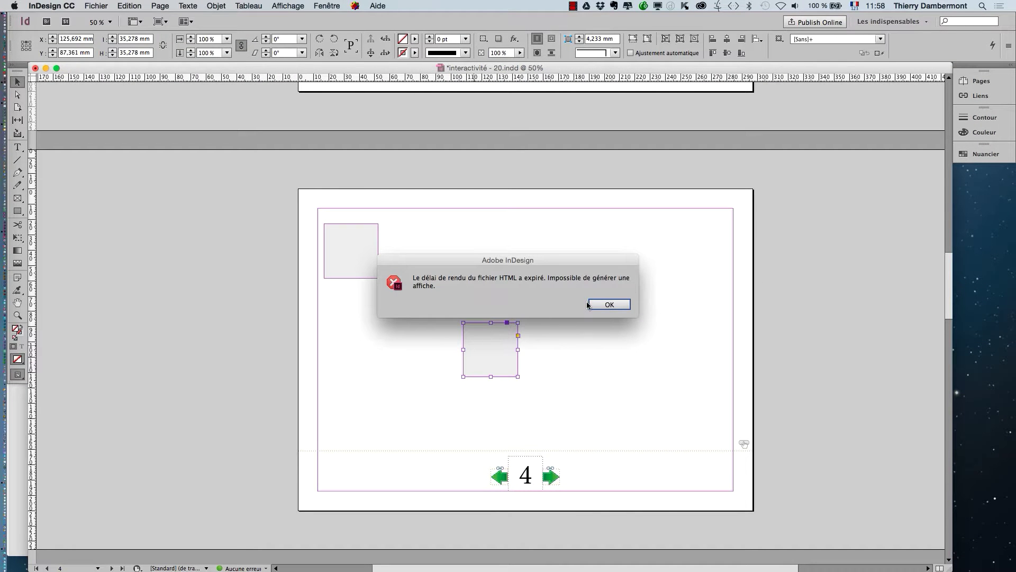
click(588, 305)
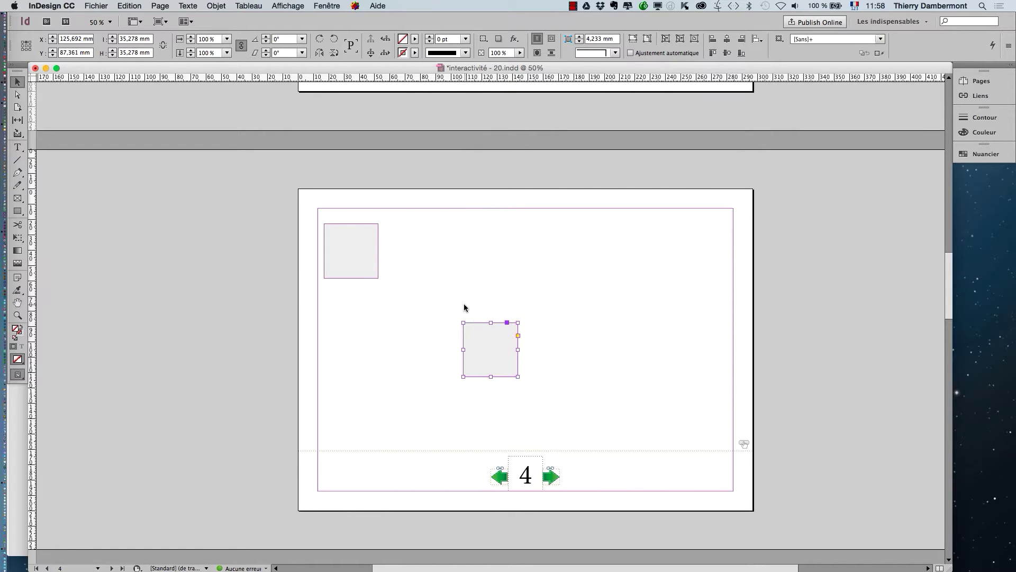
click(464, 303)
click(479, 325)
right_click(481, 326)
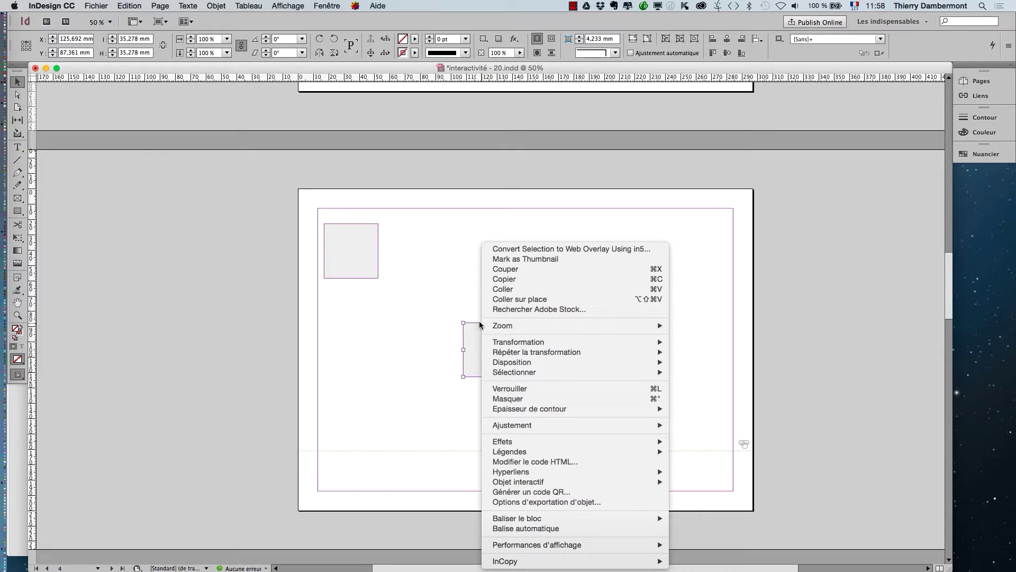
click(411, 361)
key(Delete)
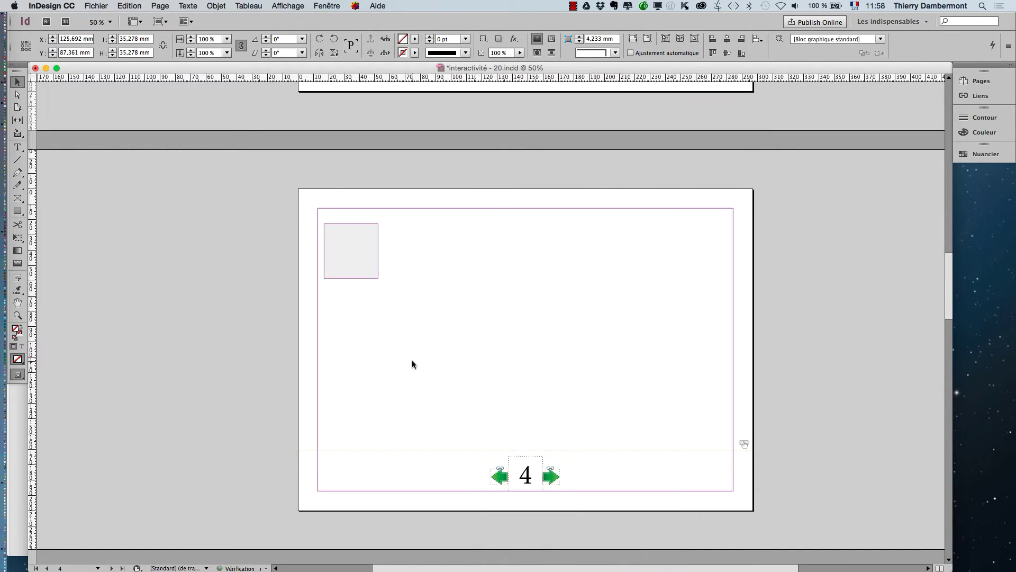
Shift the remaining embed box on page 4 slightly right, to about X 40 mm, and deselect it
click(592, 306)
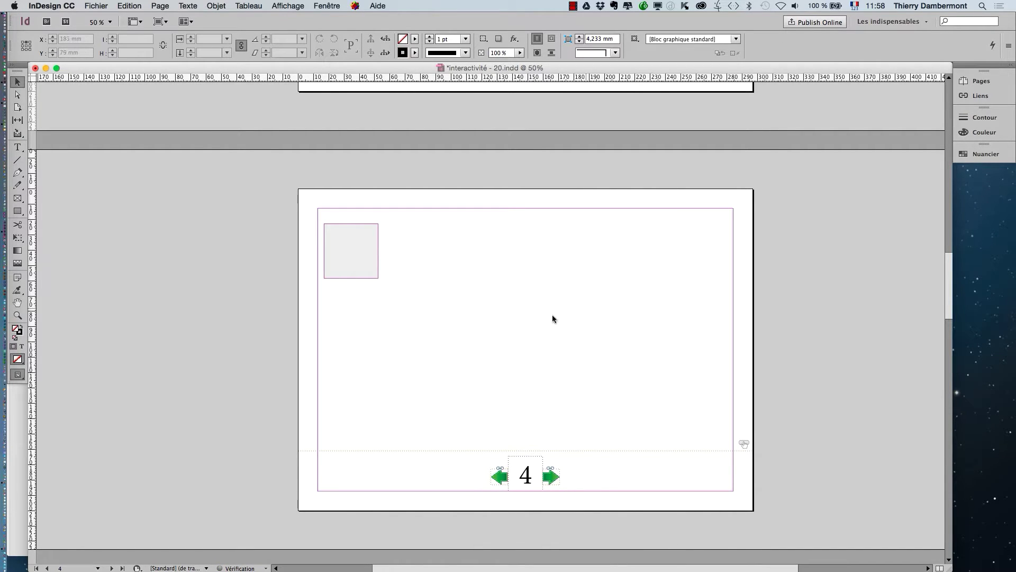
drag(342, 272, 350, 270)
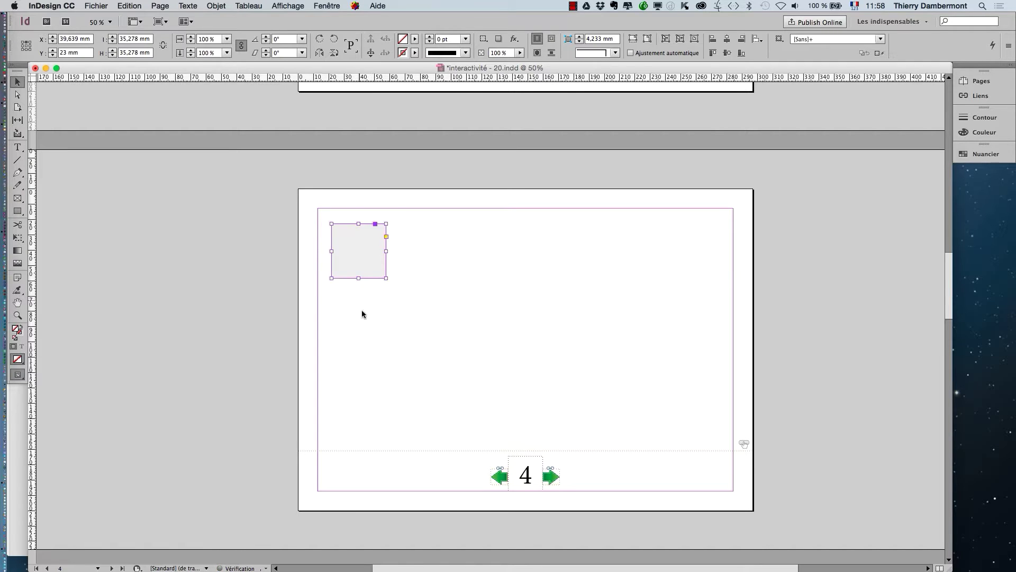
click(471, 362)
Save the document under the new name interactivité - 21.indd in the same folder
click(96, 5)
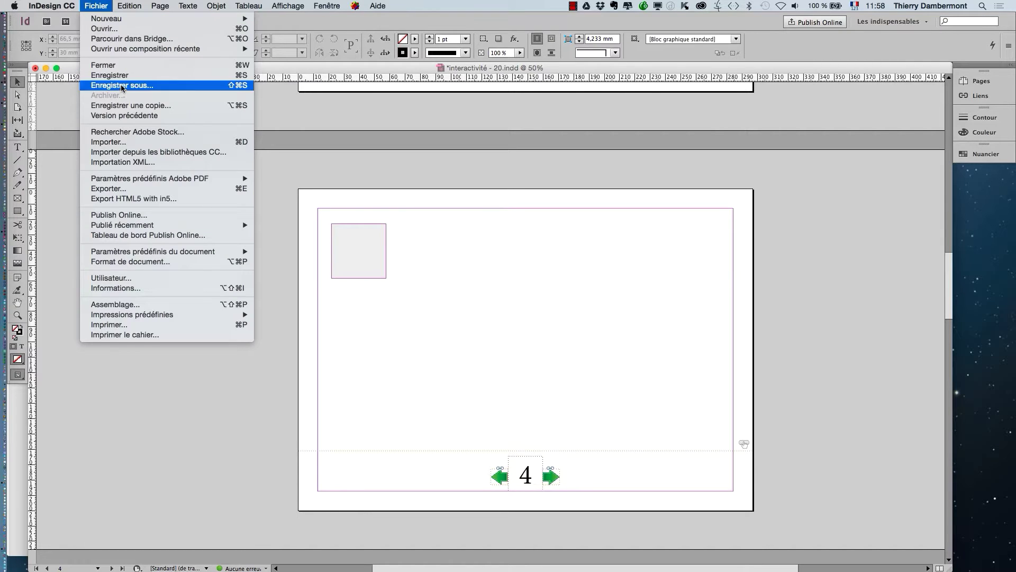
click(122, 86)
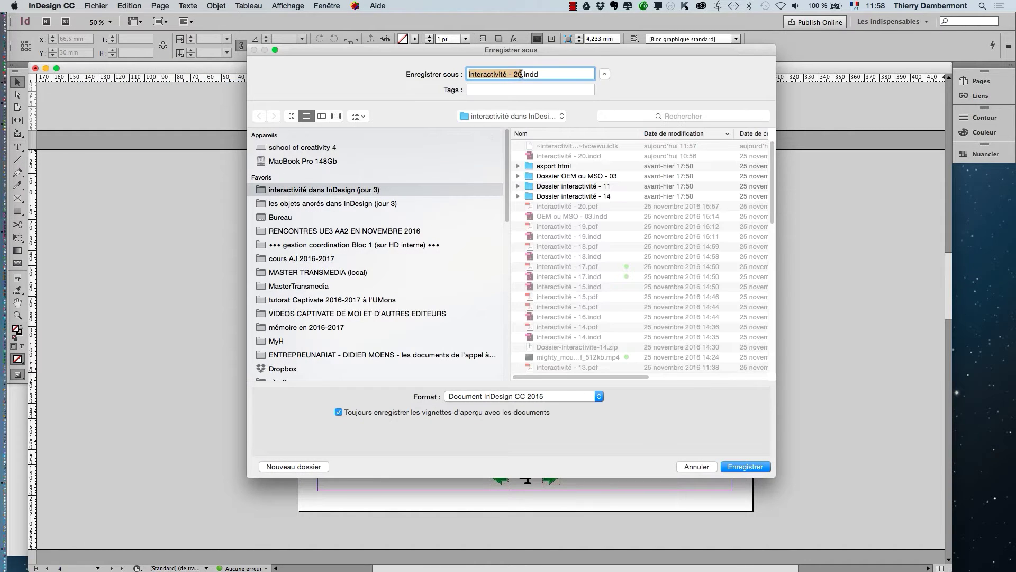
click(521, 74)
key(BackSpace)
text(1)
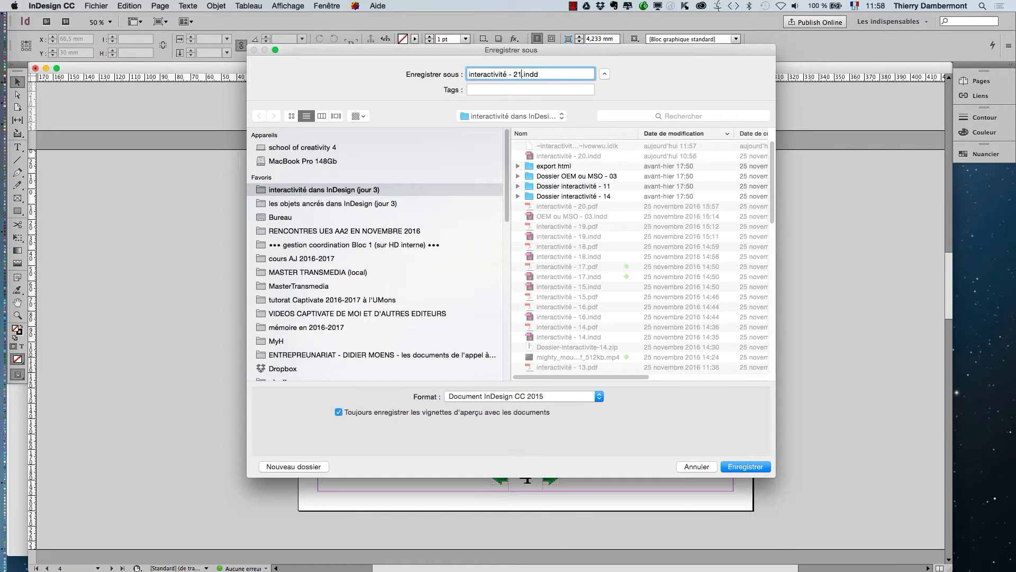
click(744, 464)
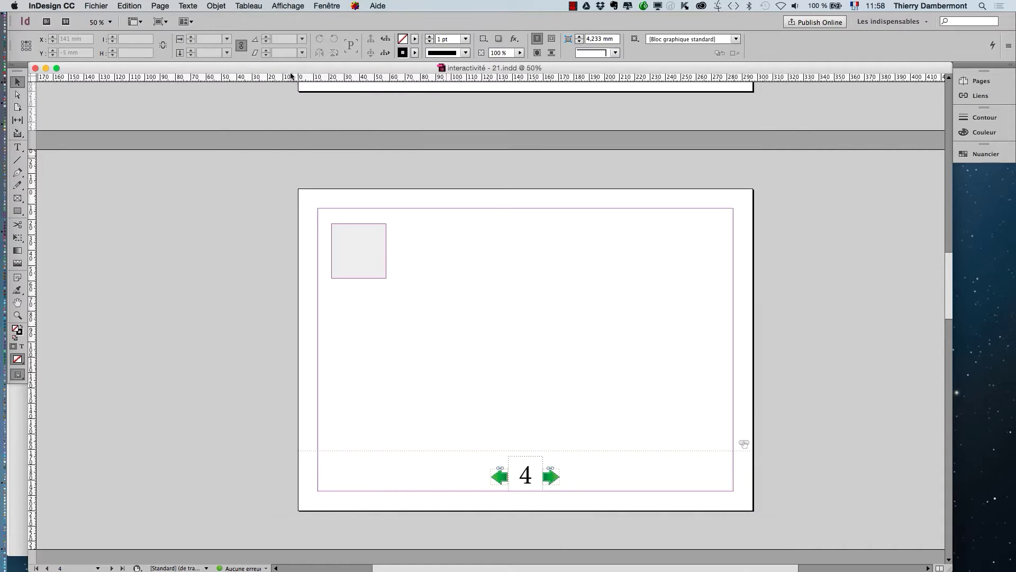
Start an Adobe PDF (interactif) export named interactivité - 21.pdf in the folder "interactivité dans InDesign (jour 3)"
click(96, 6)
click(159, 189)
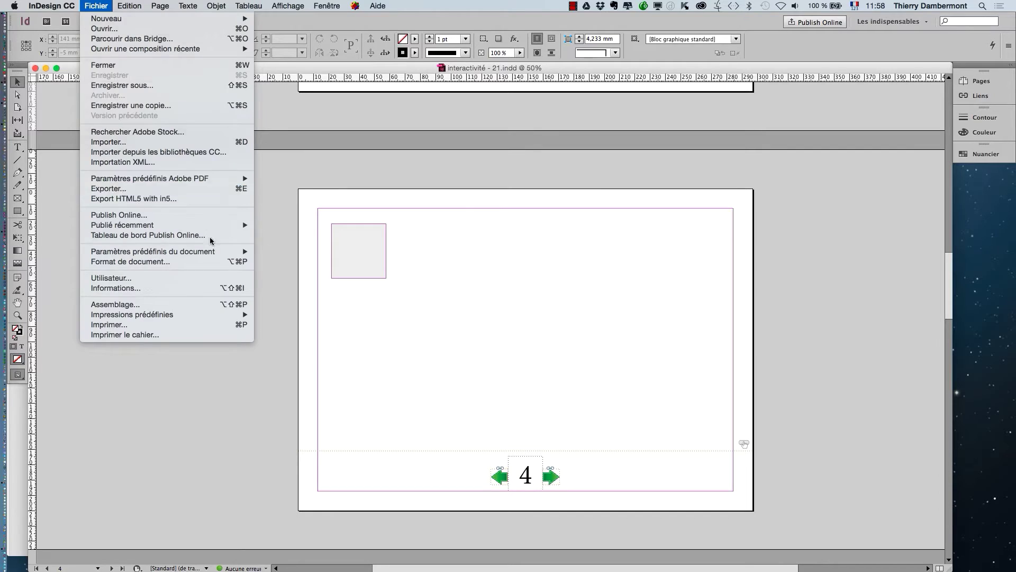
click(540, 446)
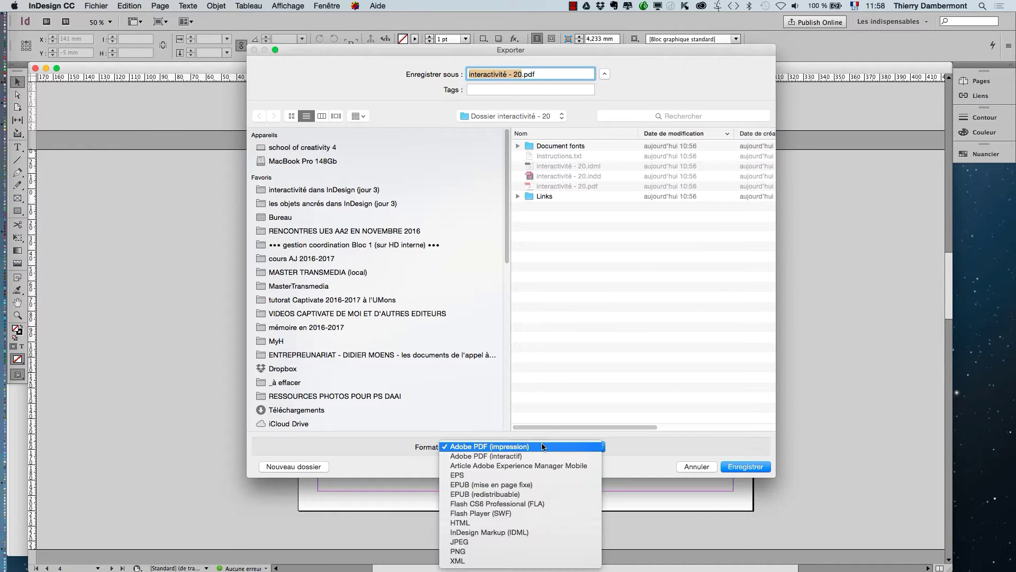
click(532, 458)
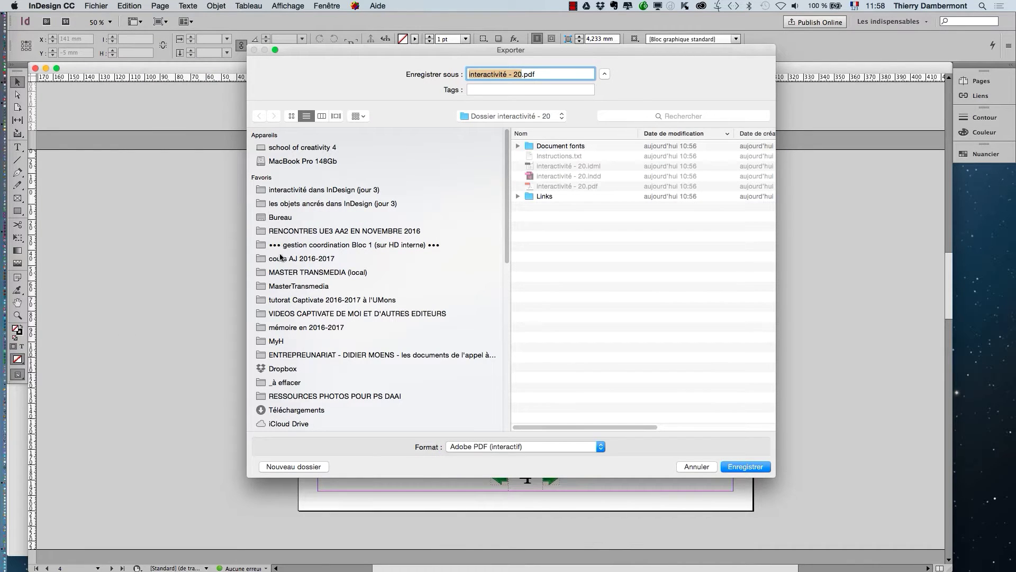
click(286, 217)
click(307, 190)
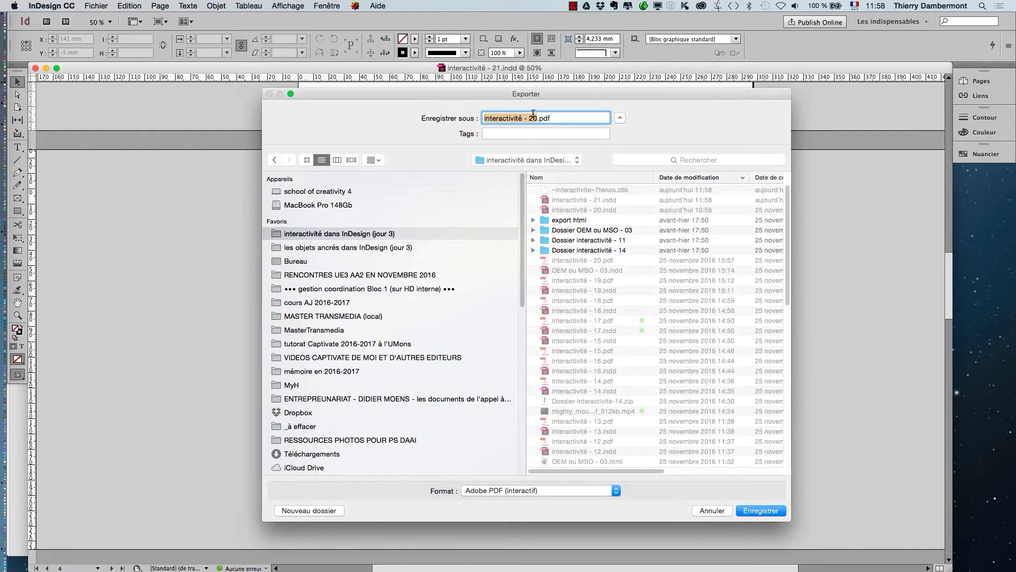
click(538, 121)
key(BackSpace)
text(1)
click(758, 512)
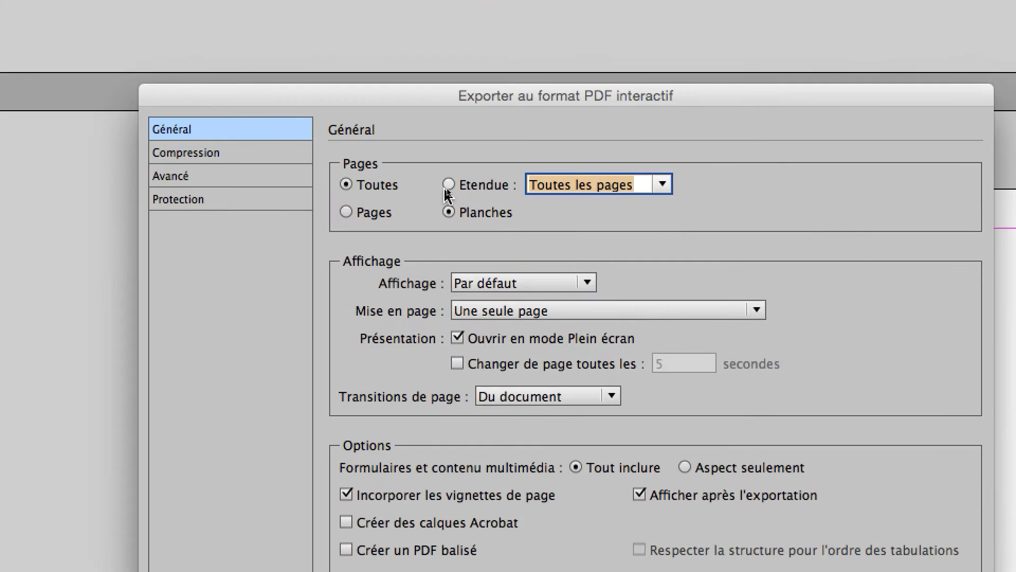
Limit the interactive PDF export to page 4 and export it
click(448, 184)
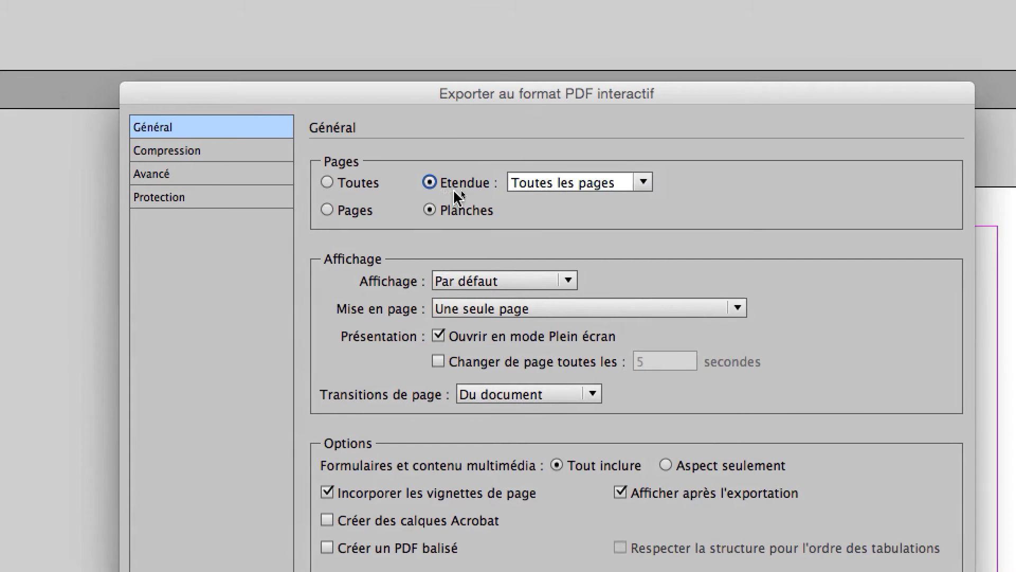
text(4)
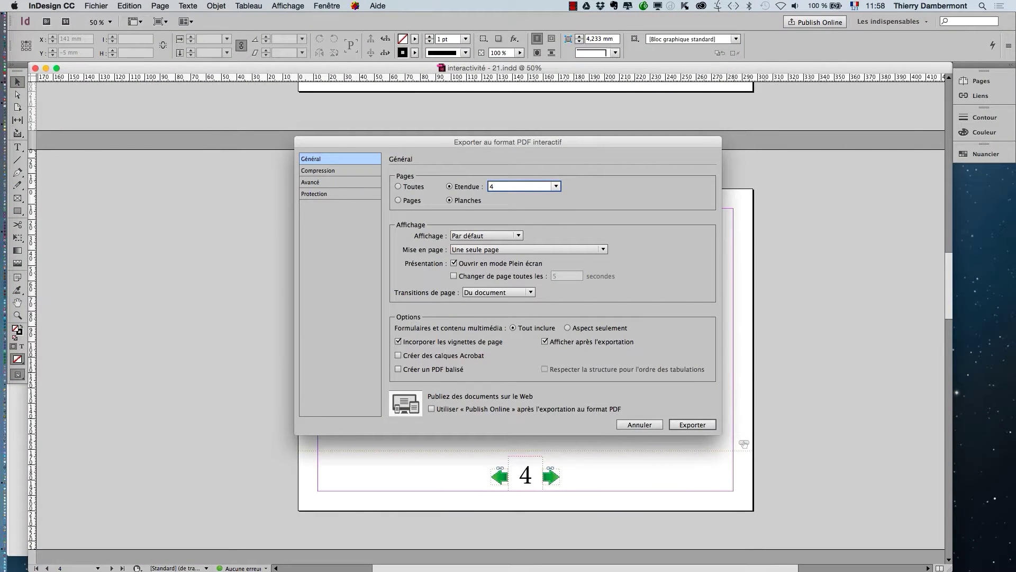
key(Return)
key(Return)
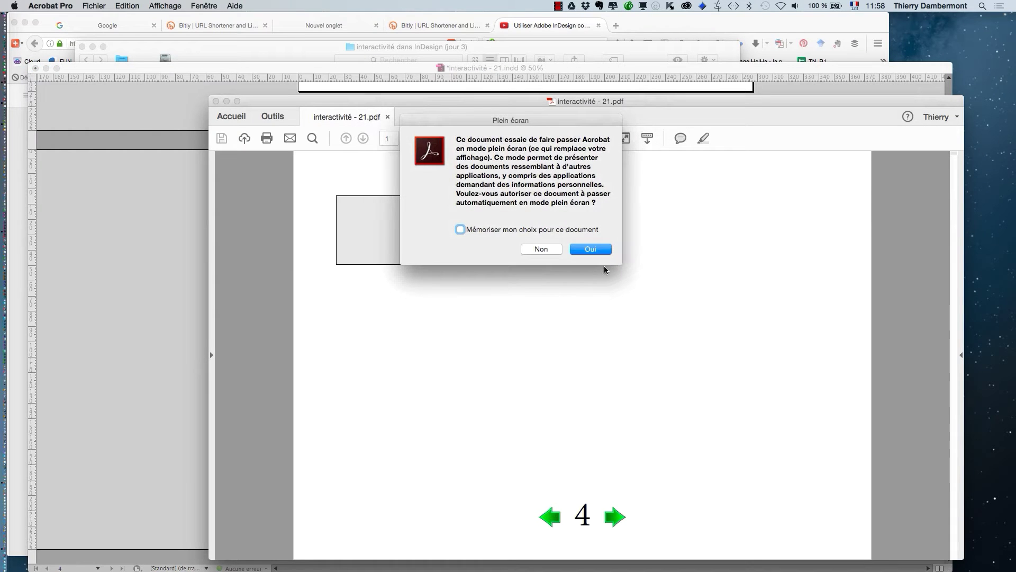
Allow full-screen mode in Acrobat, test the embed box on page 4, then leave full screen and close the PDF
click(601, 251)
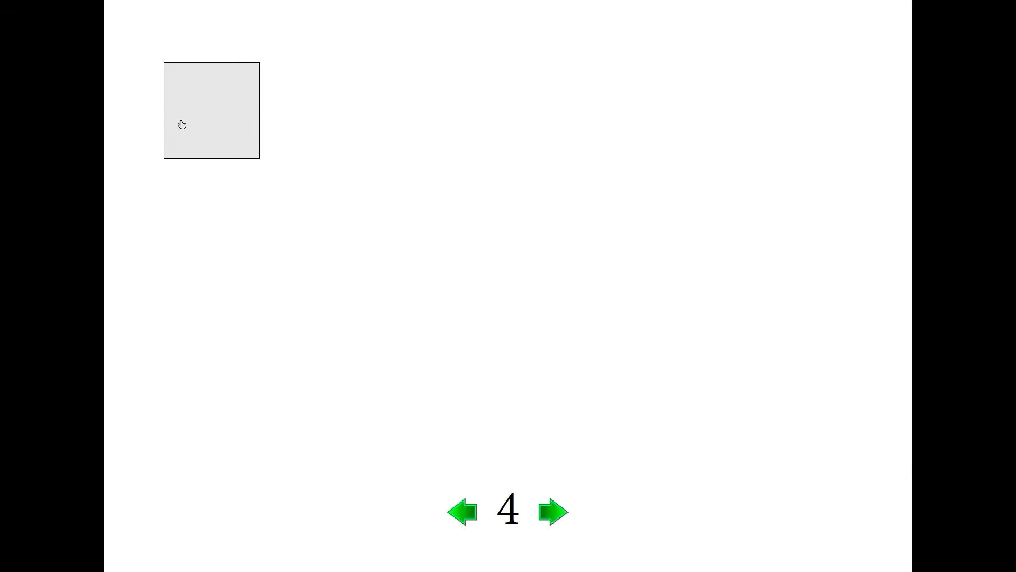
click(182, 124)
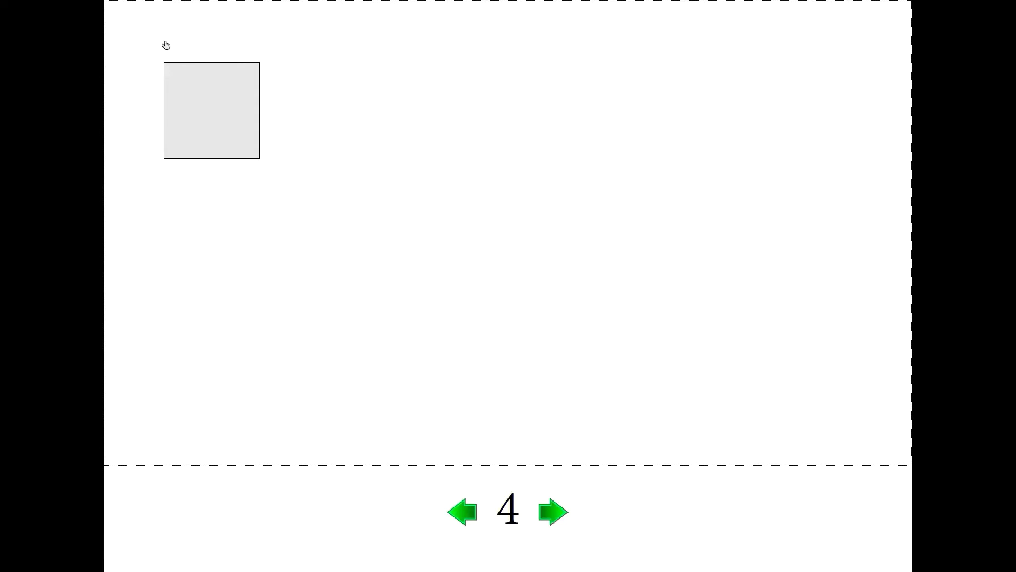
key(Escape)
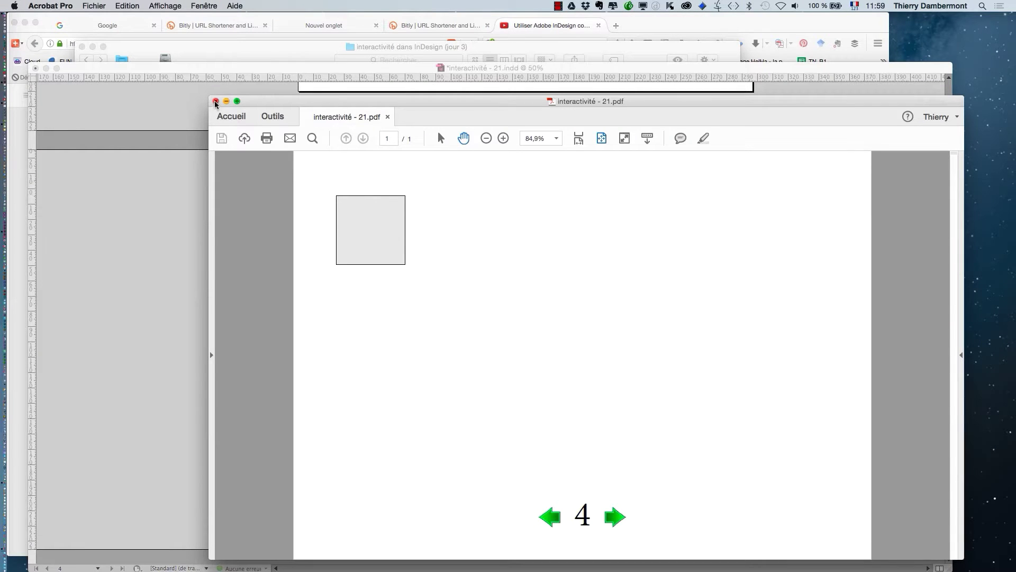
click(215, 101)
Start an HTML5 export with in5 from the InDesign document, agreeing to save the document first
click(254, 230)
click(97, 5)
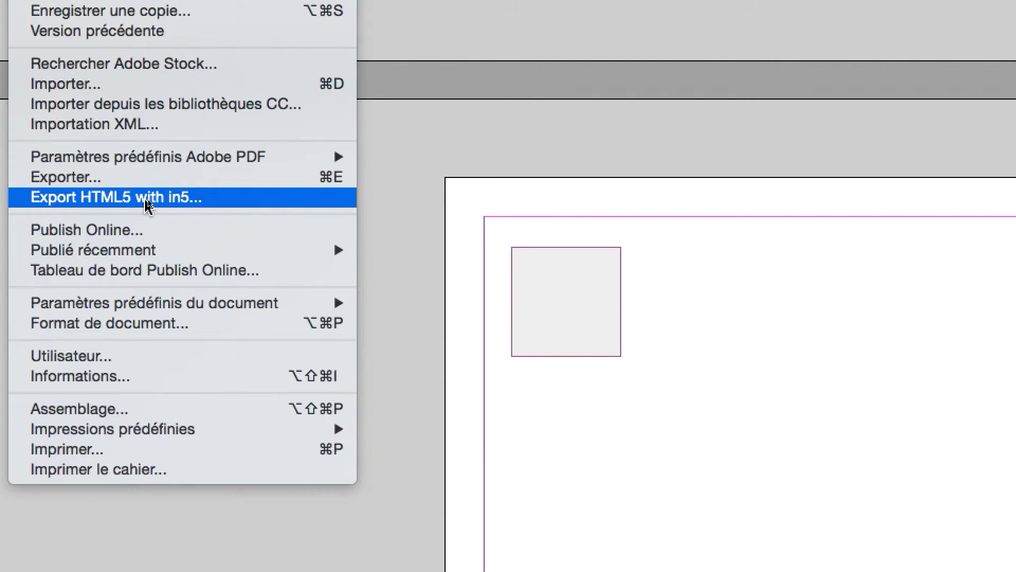
click(147, 203)
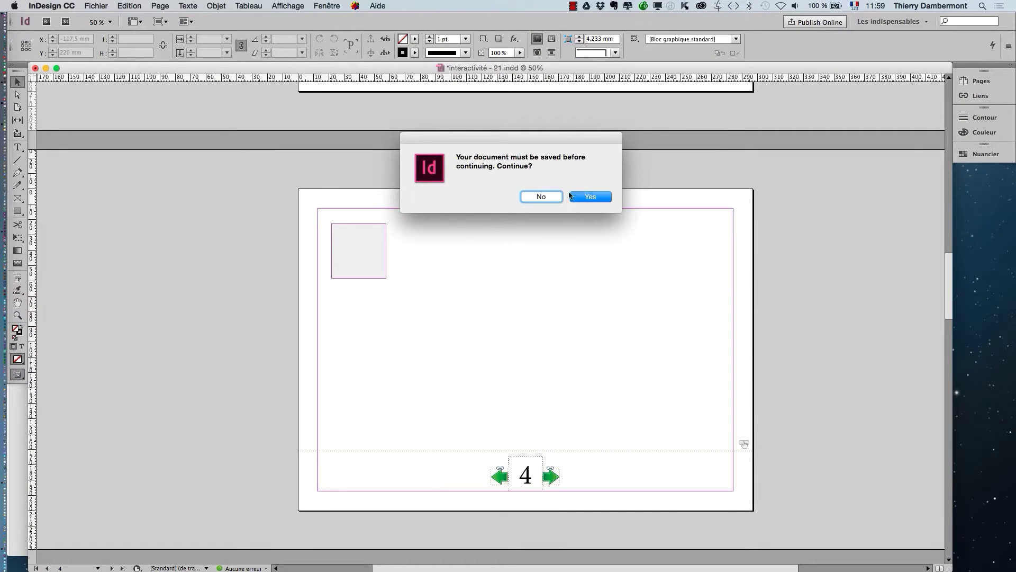
click(596, 197)
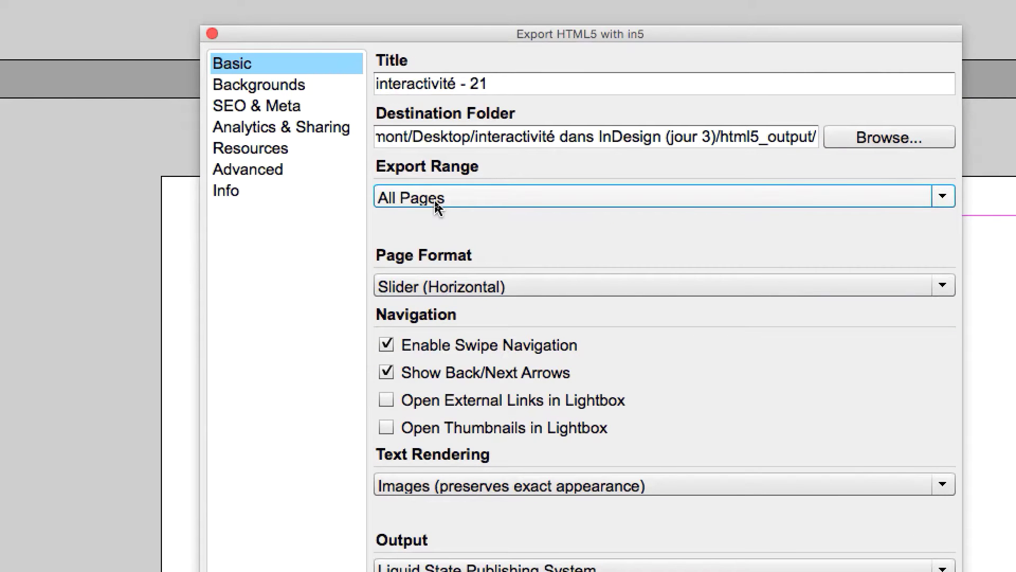
Export only page 4 with a custom range, leave the document's colour settings unmodified, and open the output in the default browser
click(434, 201)
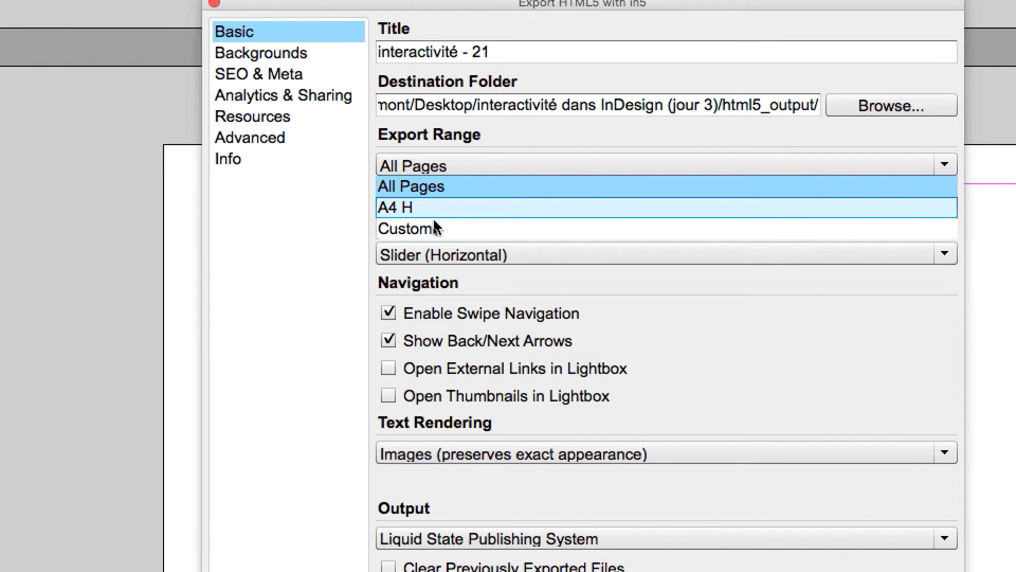
click(435, 228)
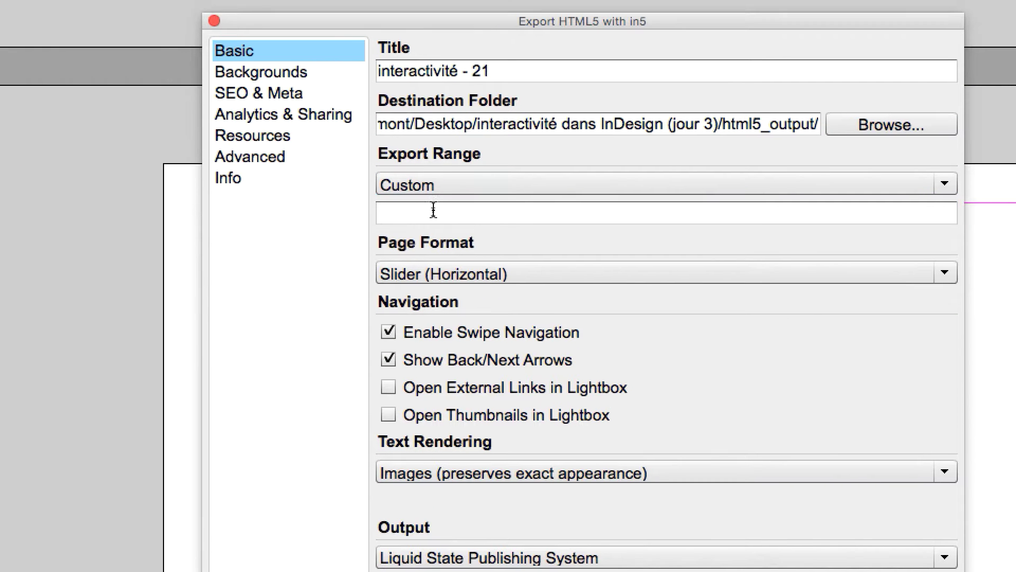
text(4)
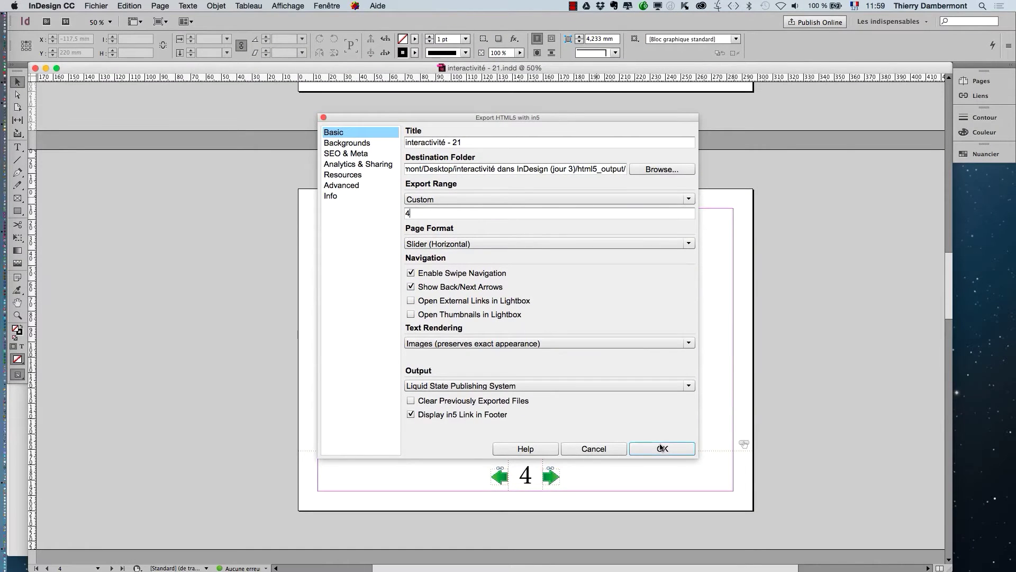
click(663, 449)
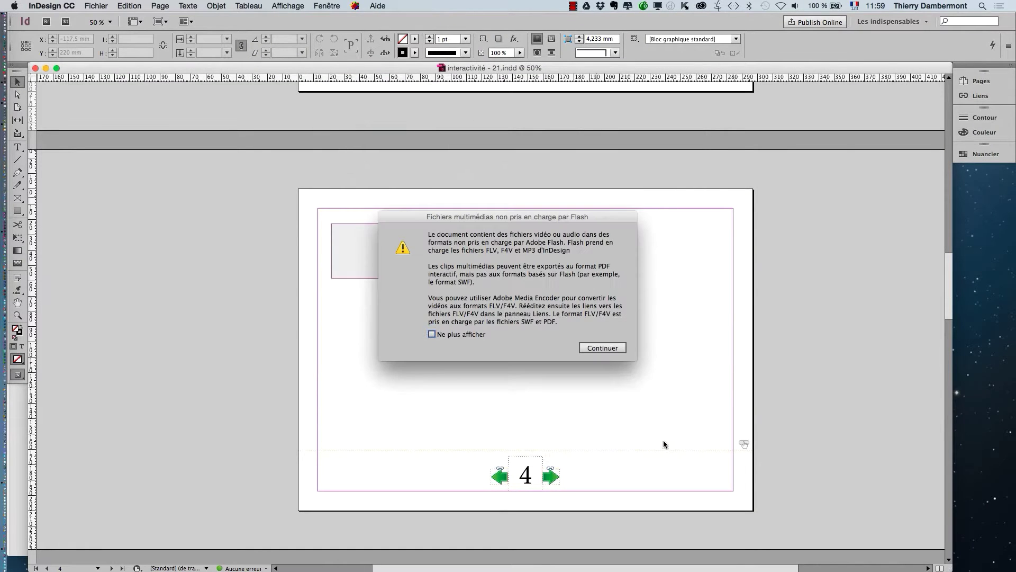
click(601, 348)
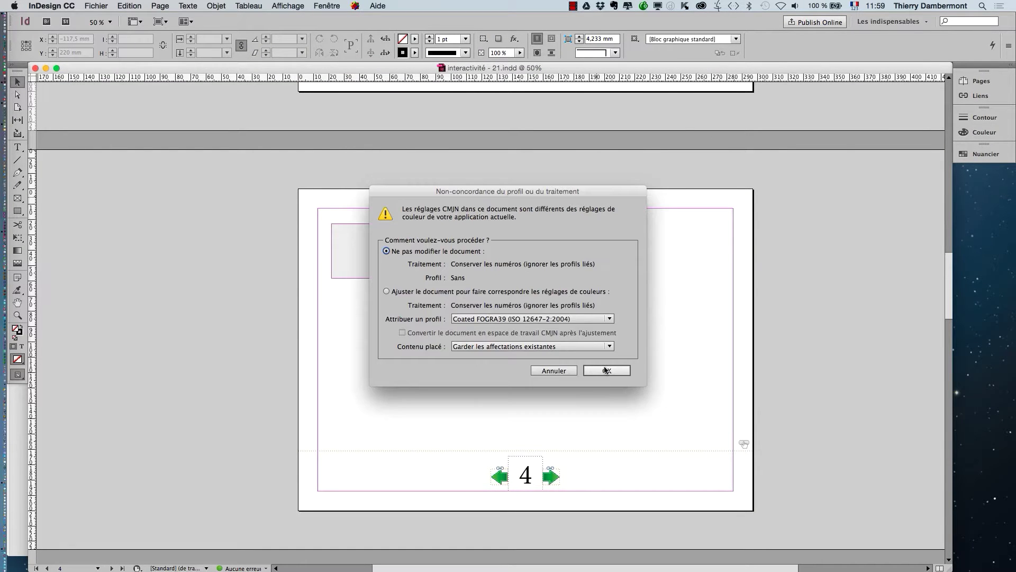
click(606, 371)
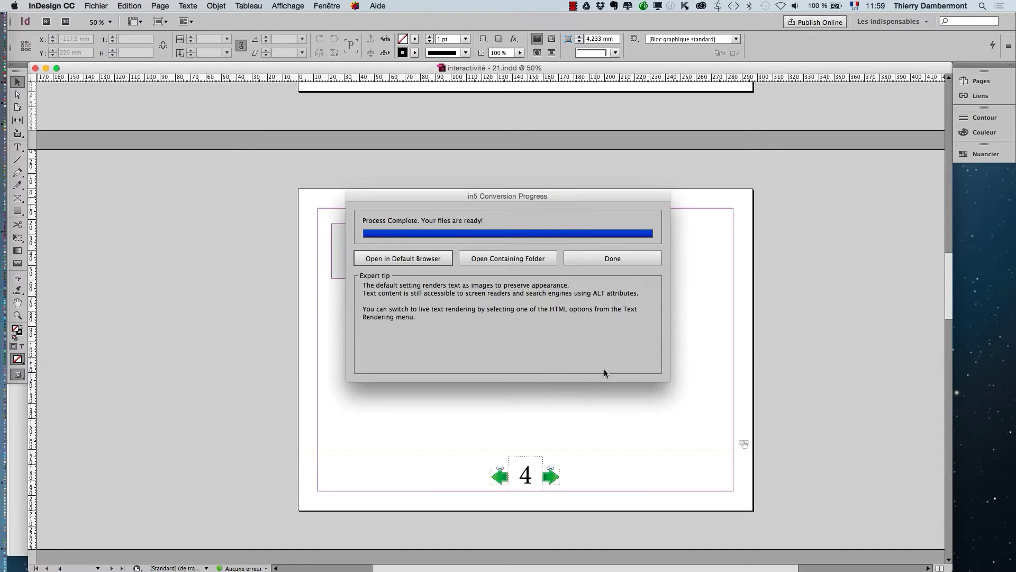
click(432, 259)
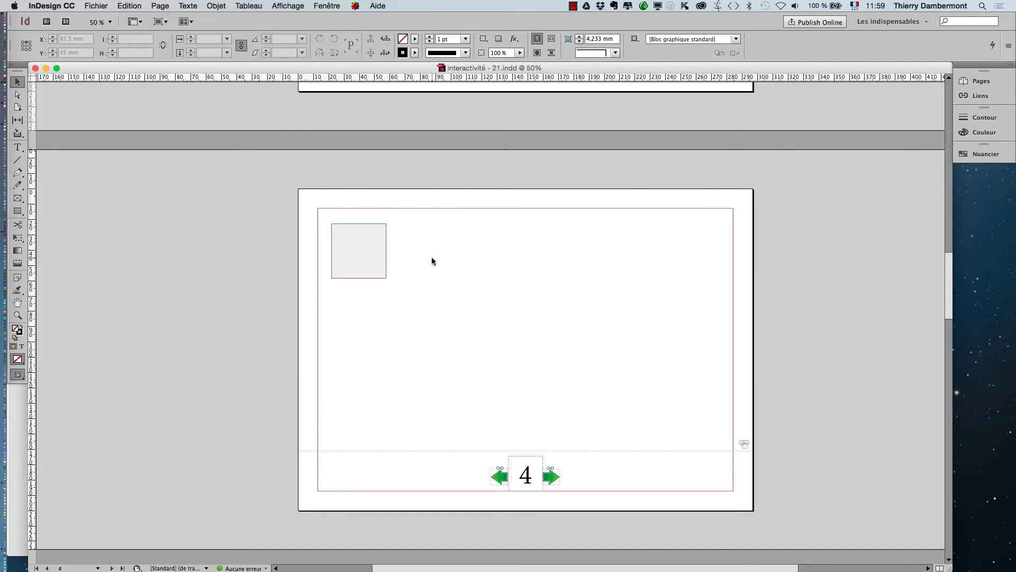
Switch to the Finder and open the folder "interactivité dans InDesign (jour 3)" on the desktop
key(super+Tab)
key(super+Tab)
key(super+Tab)
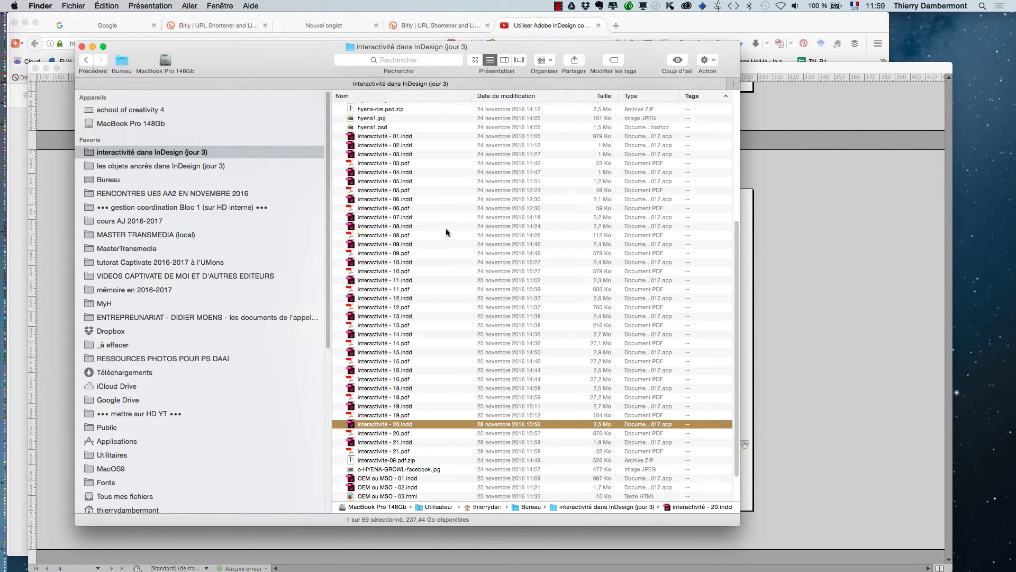
click(129, 180)
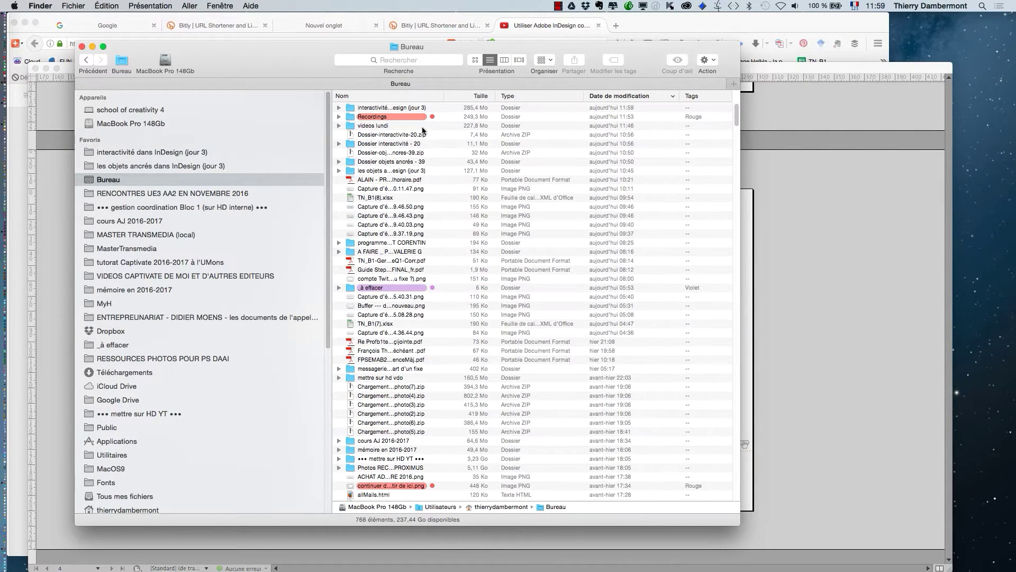
double_click(456, 108)
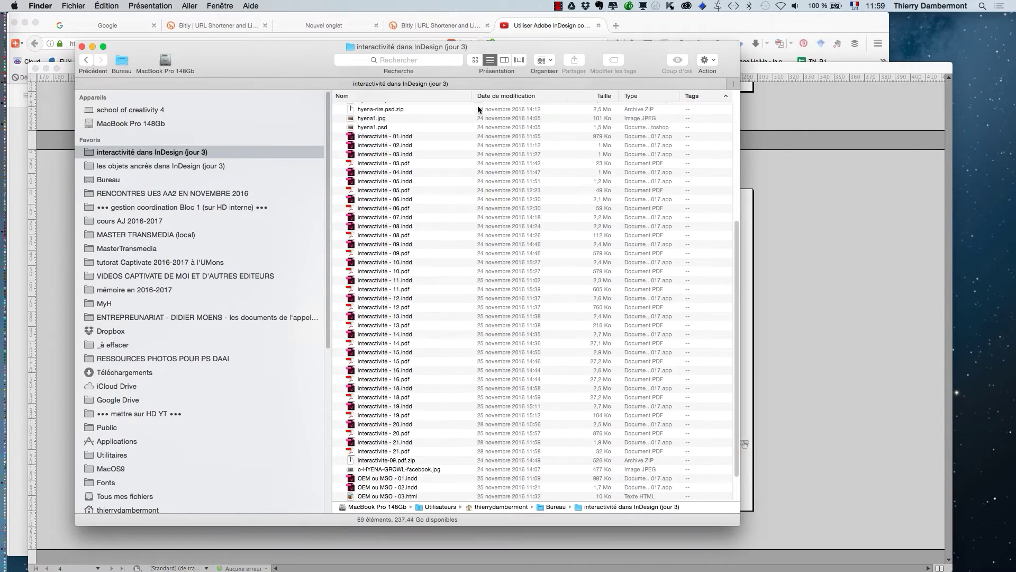
Sort the folder by modification date and expand html5_output down to its book subfolder
scroll(525, 129, up, 5)
click(510, 97)
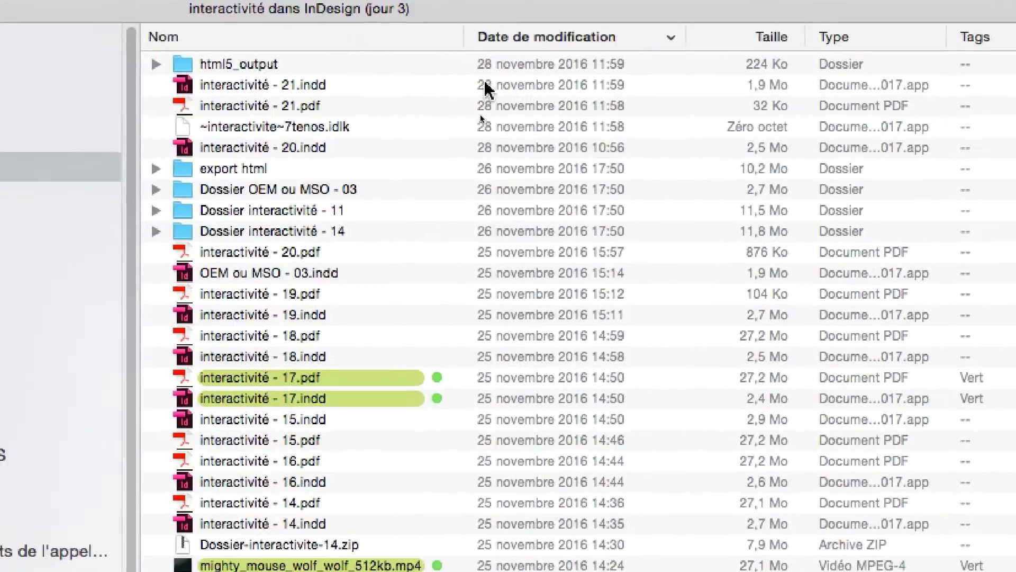
click(498, 73)
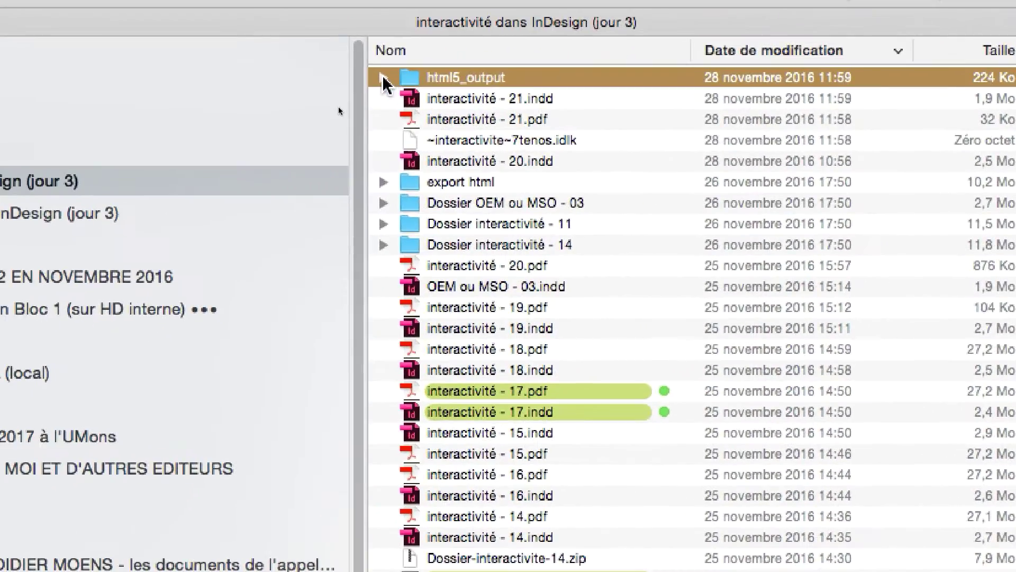
click(61, 75)
click(390, 85)
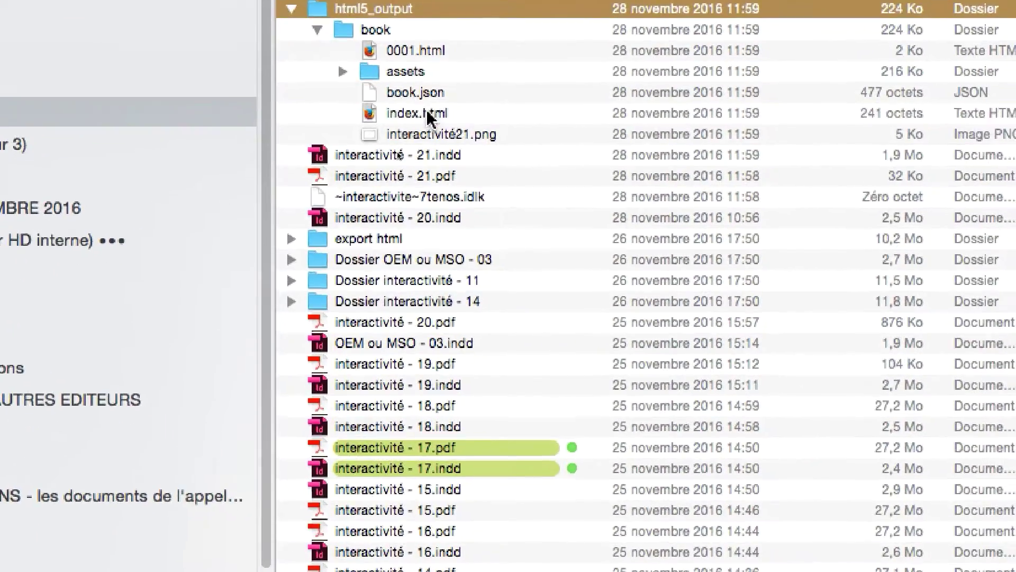
Examine the exported HTML files and the assets and images folders inside book
click(427, 113)
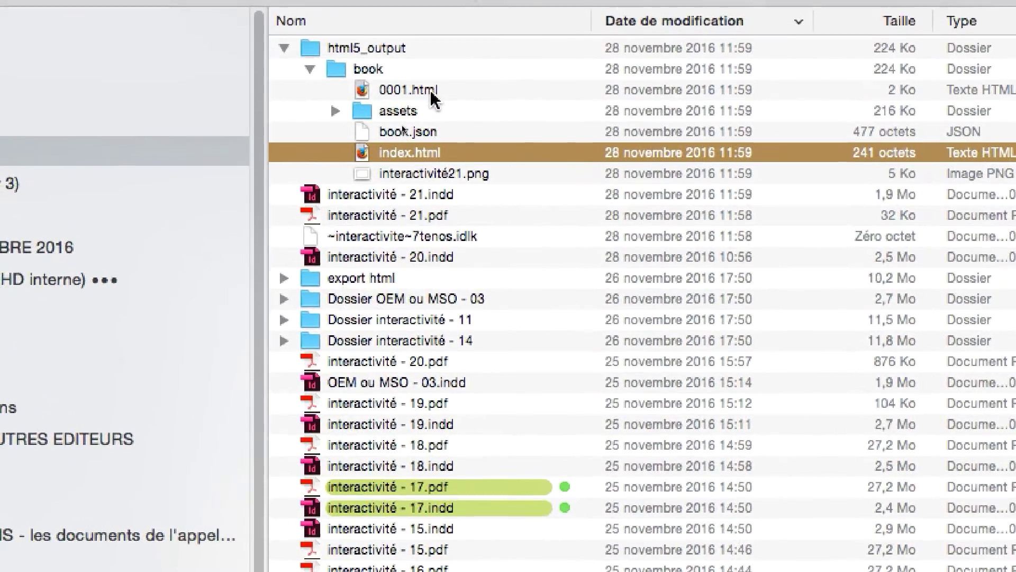
click(431, 92)
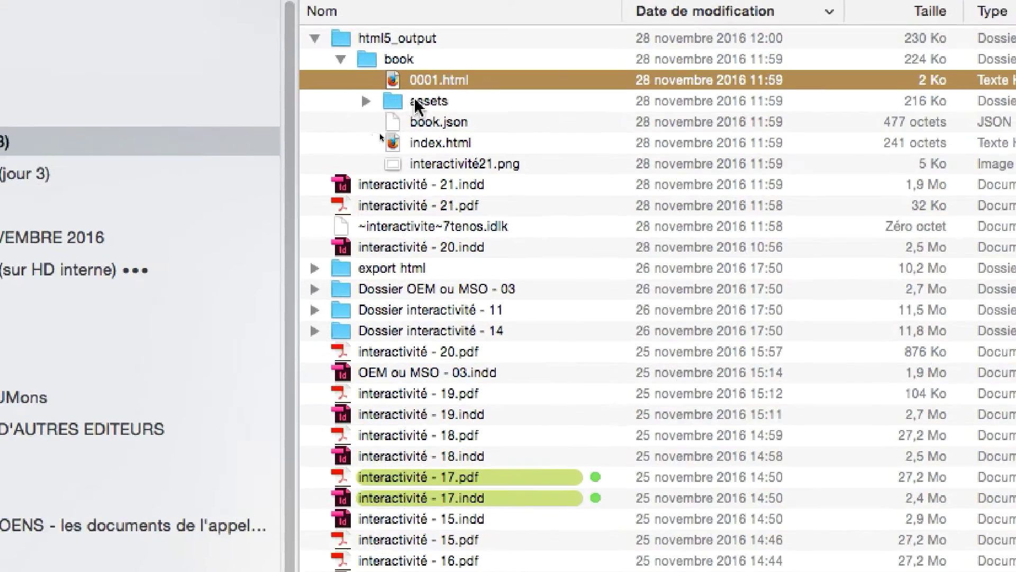
click(365, 100)
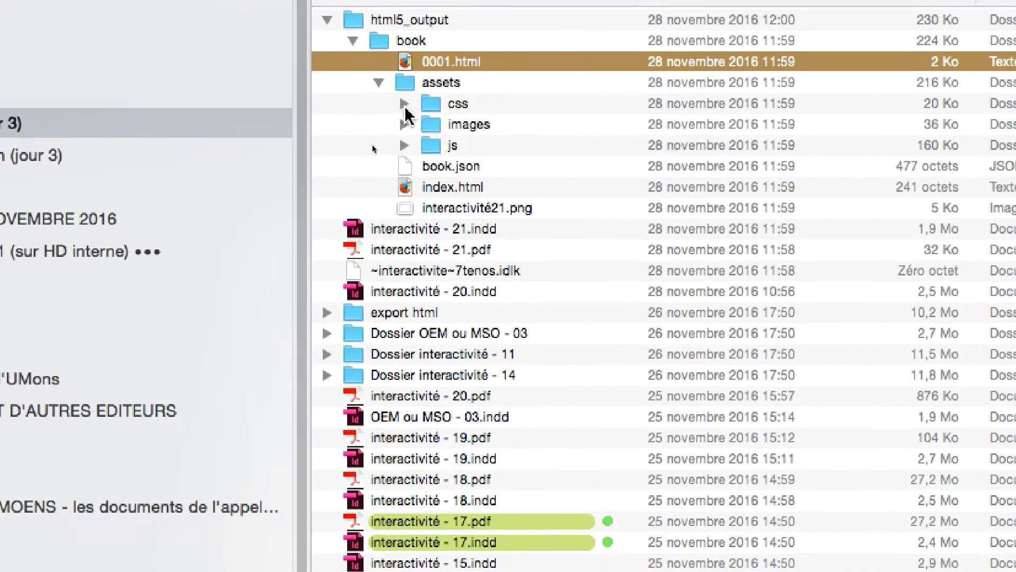
click(404, 124)
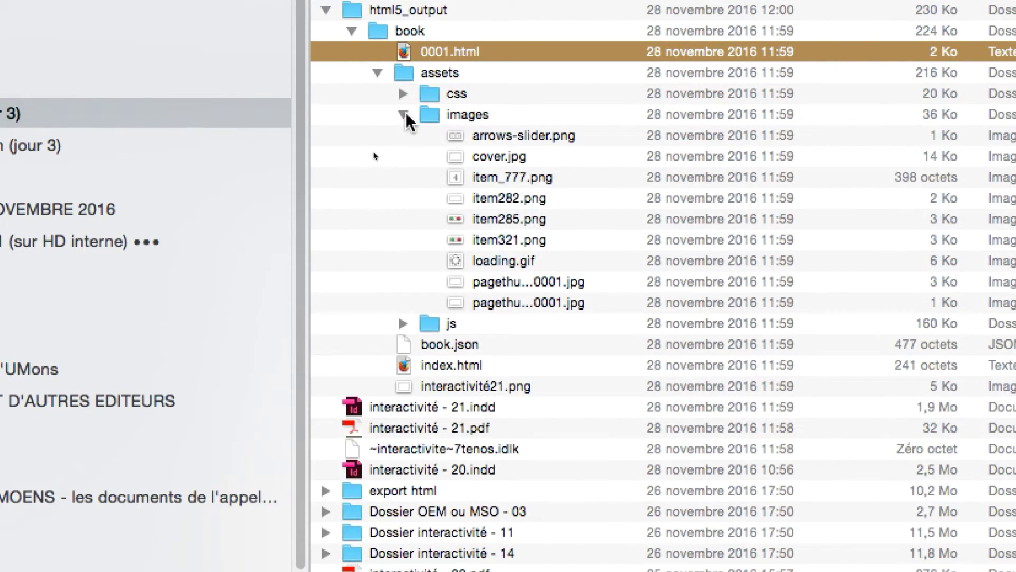
click(405, 114)
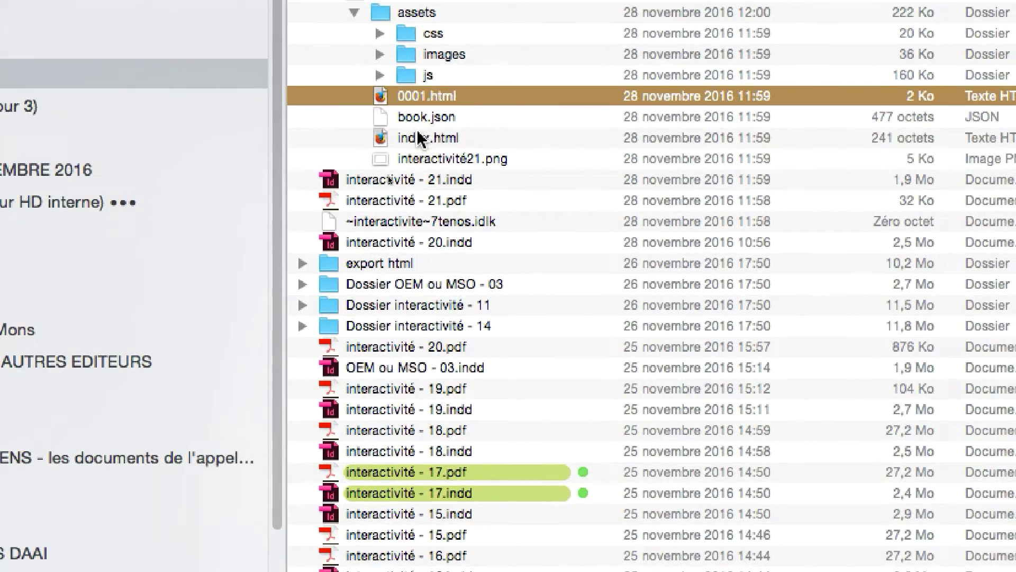
Open the exported index.html in the browser, play the embedded YouTube video, mute the sound and jump to several points
double_click(432, 160)
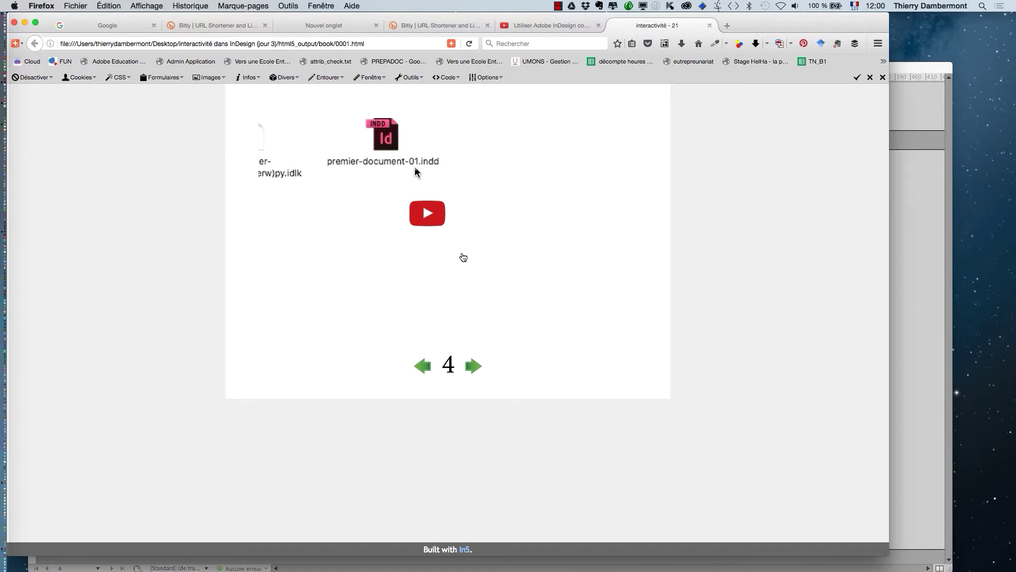
click(427, 214)
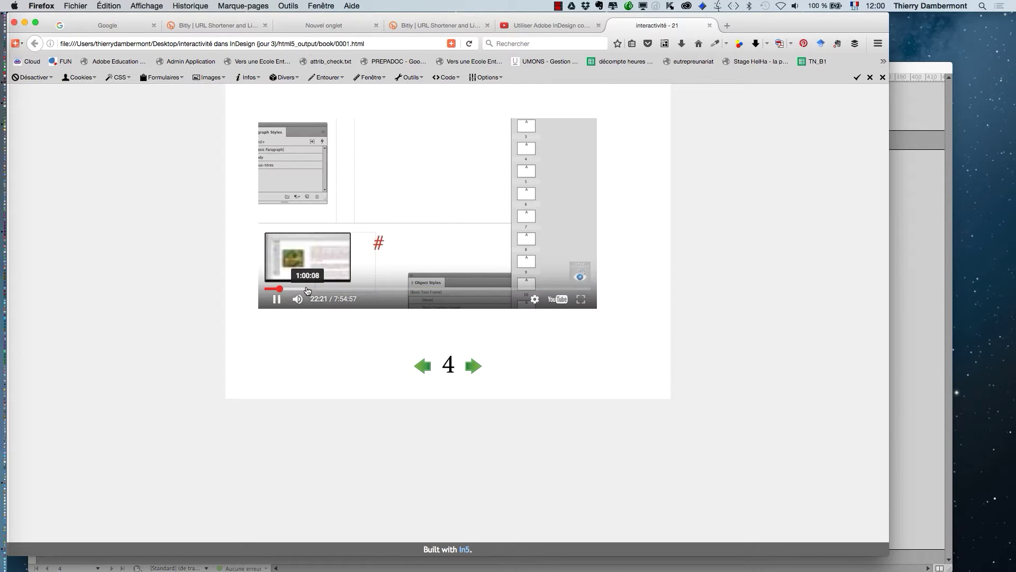
click(316, 291)
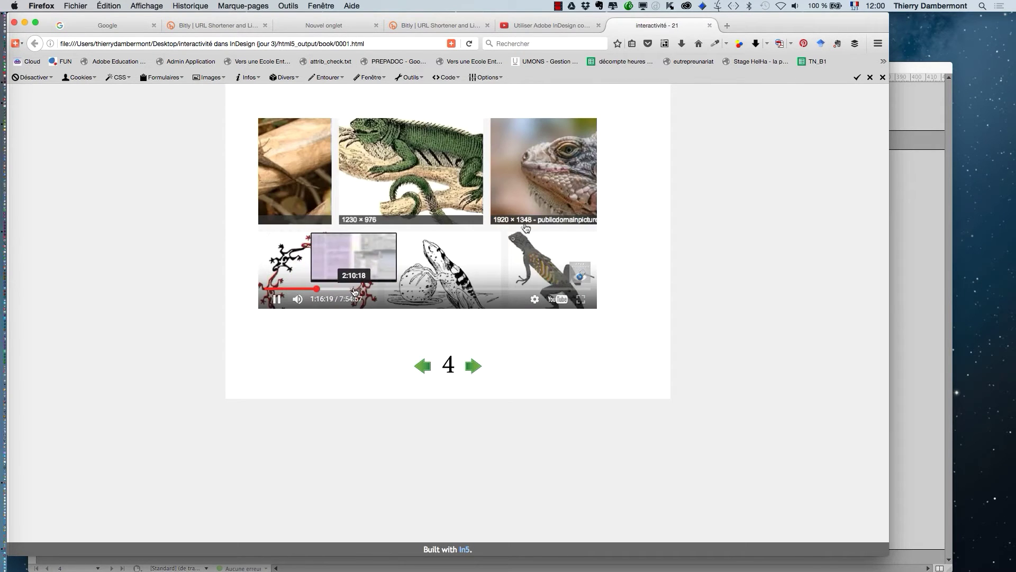
key(XF86AudioMute)
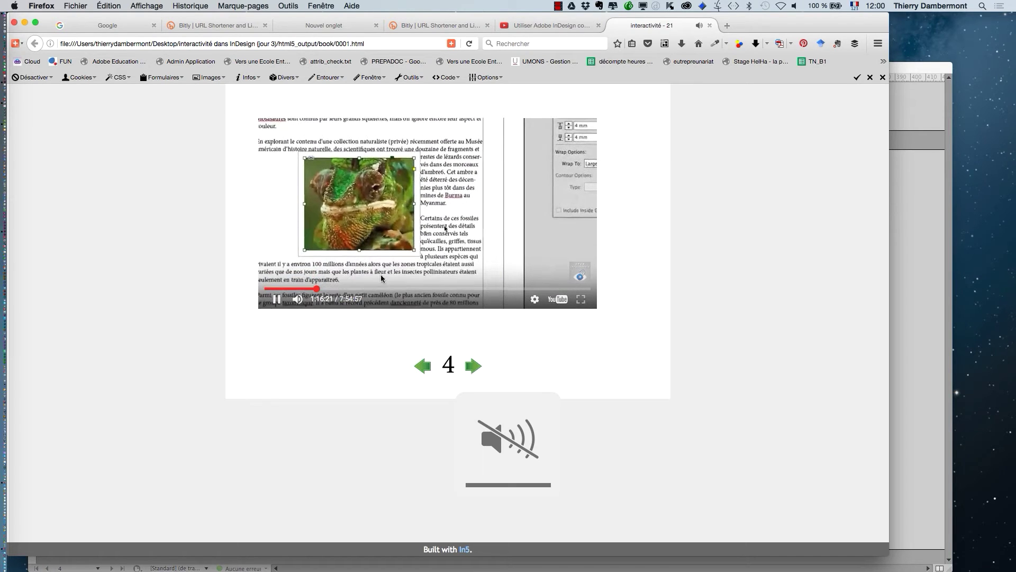
click(409, 290)
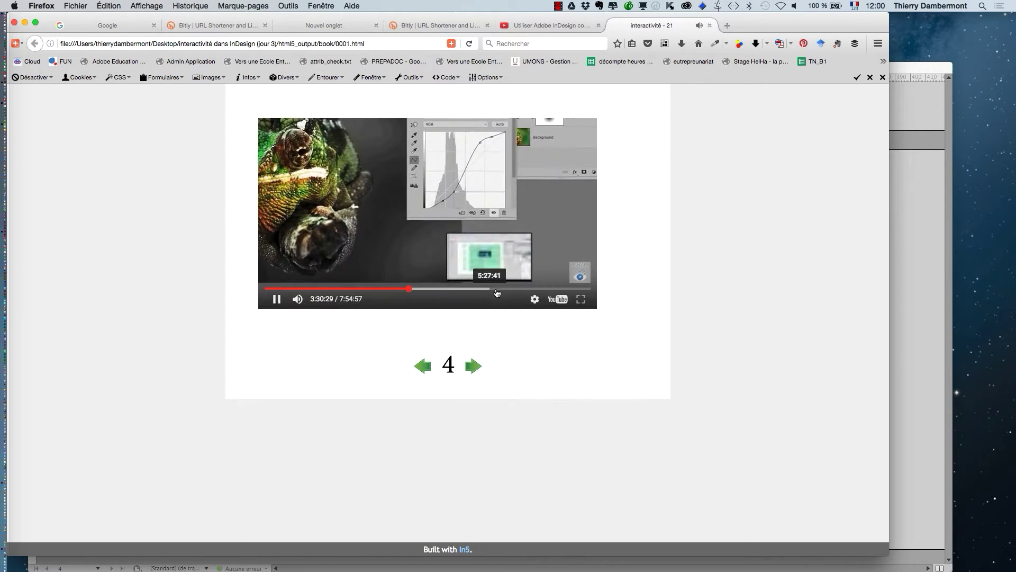
click(536, 290)
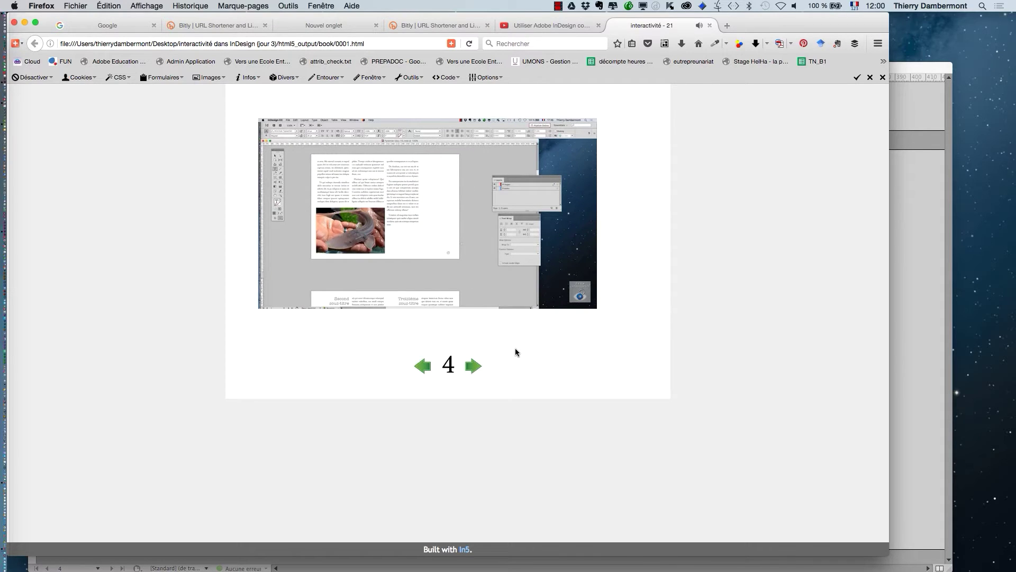
click(367, 290)
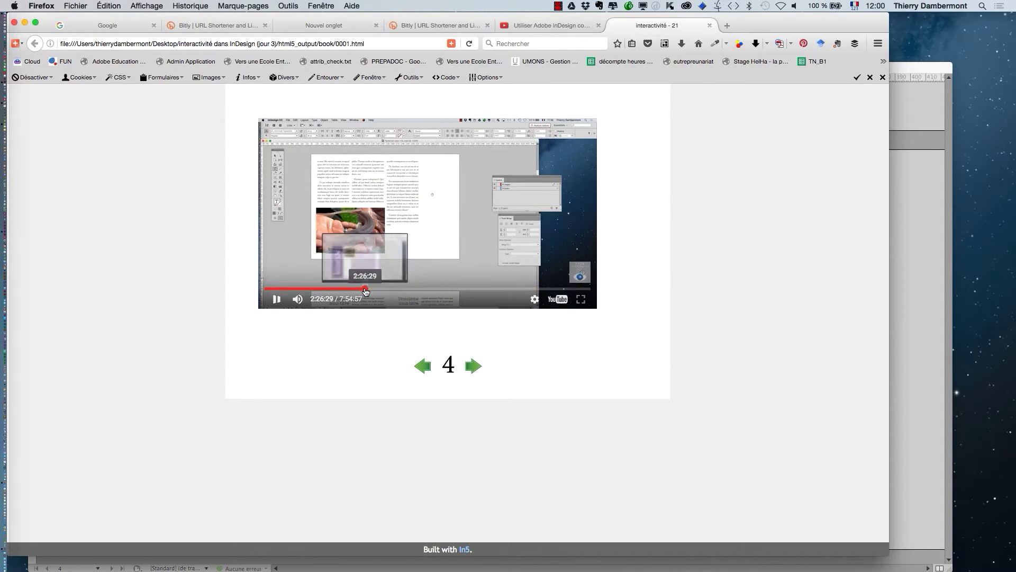
click(300, 290)
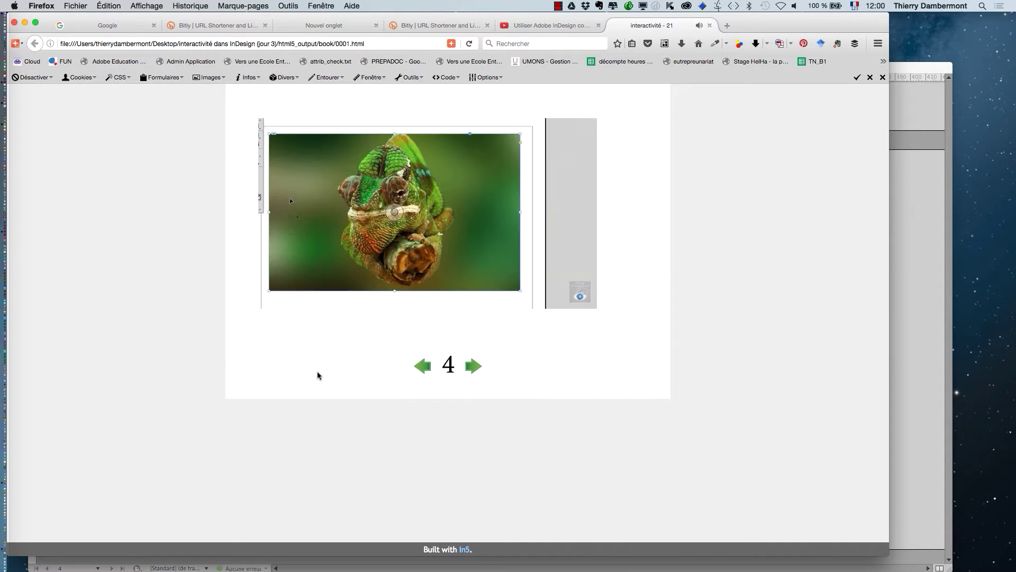
Close the exported page, minimize the browser window and return to the InDesign document
click(710, 26)
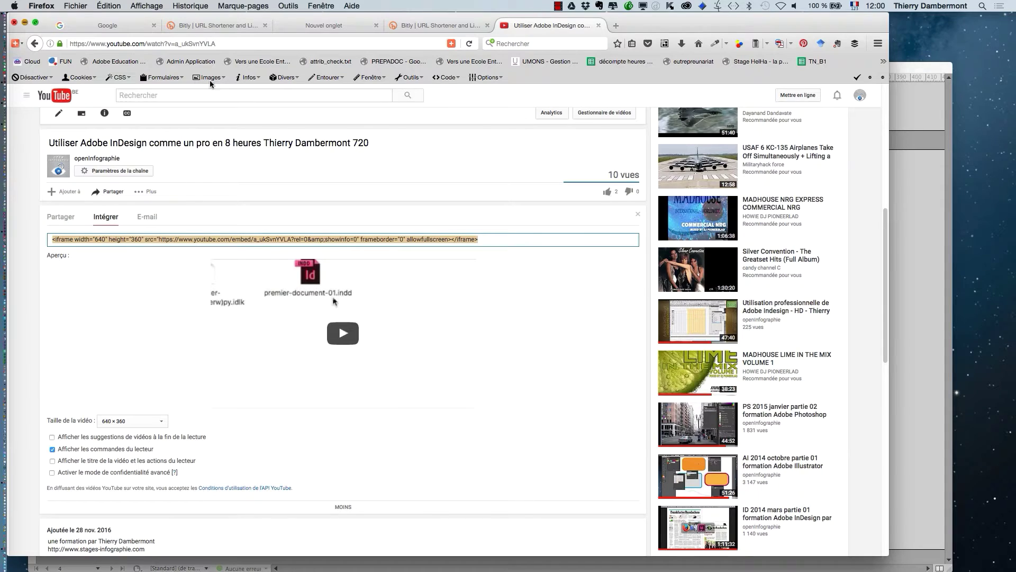
key(super+m)
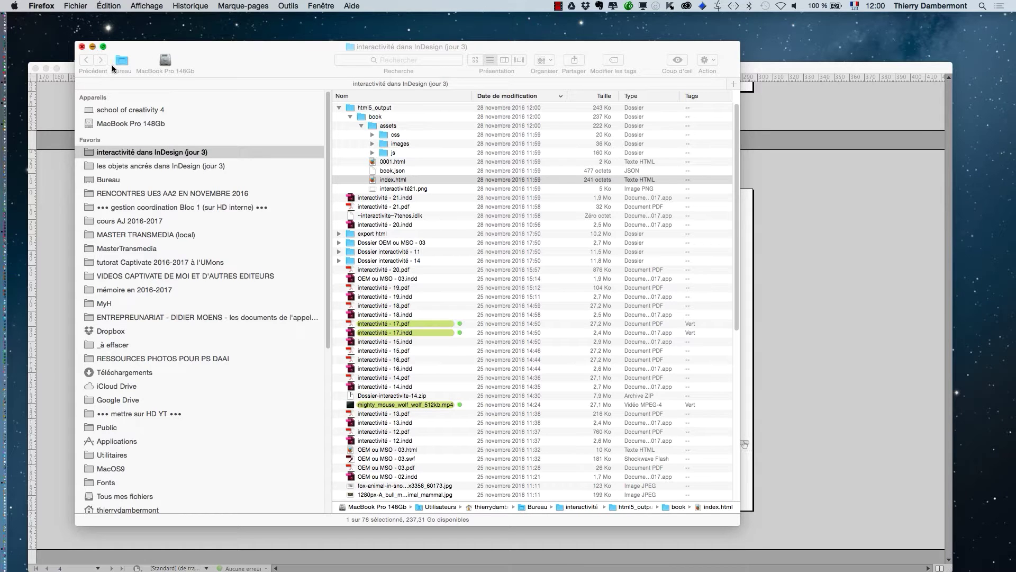
key(super+Tab)
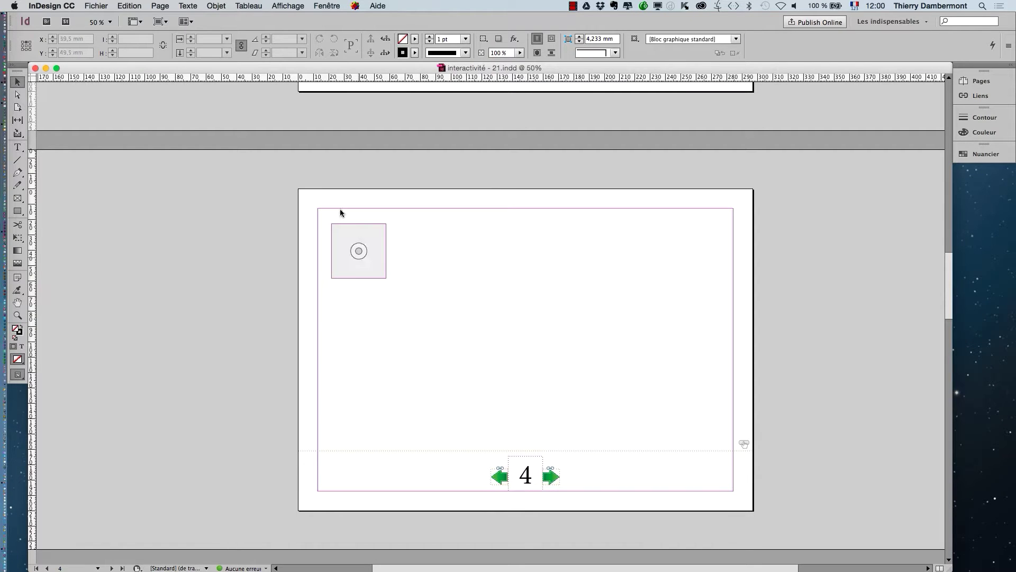
click(280, 5)
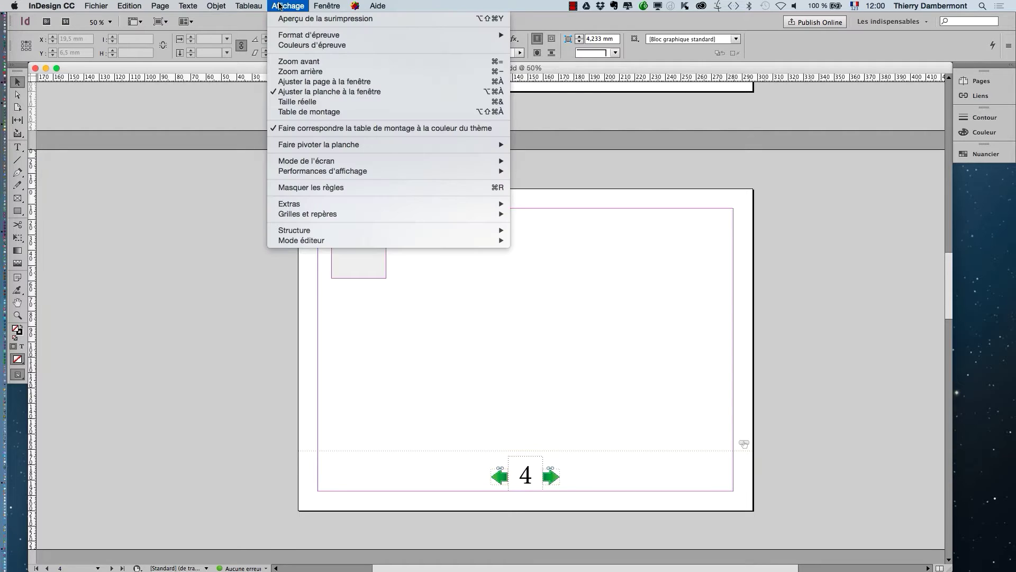
mouse_move(333, 4)
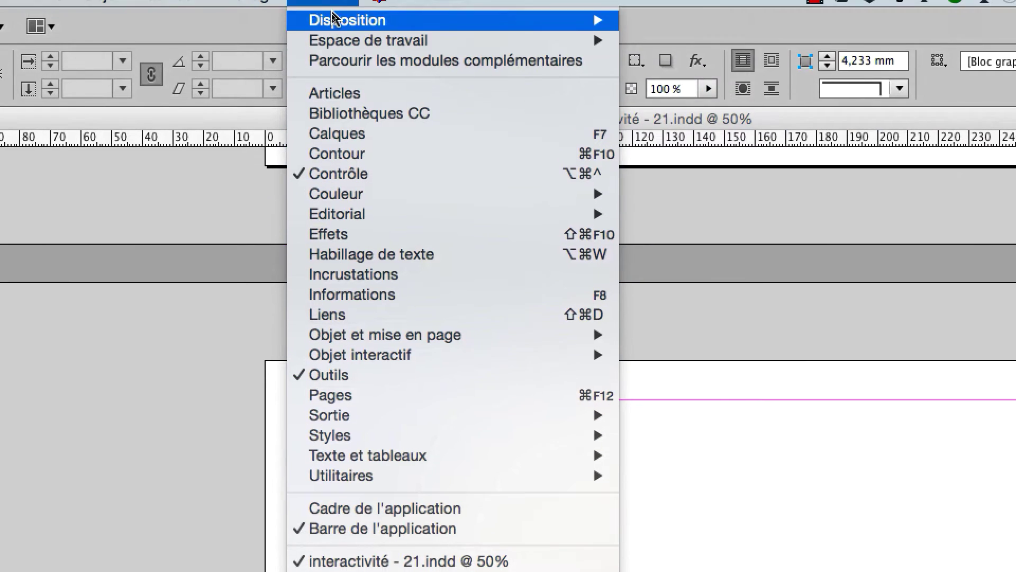
click(333, 3)
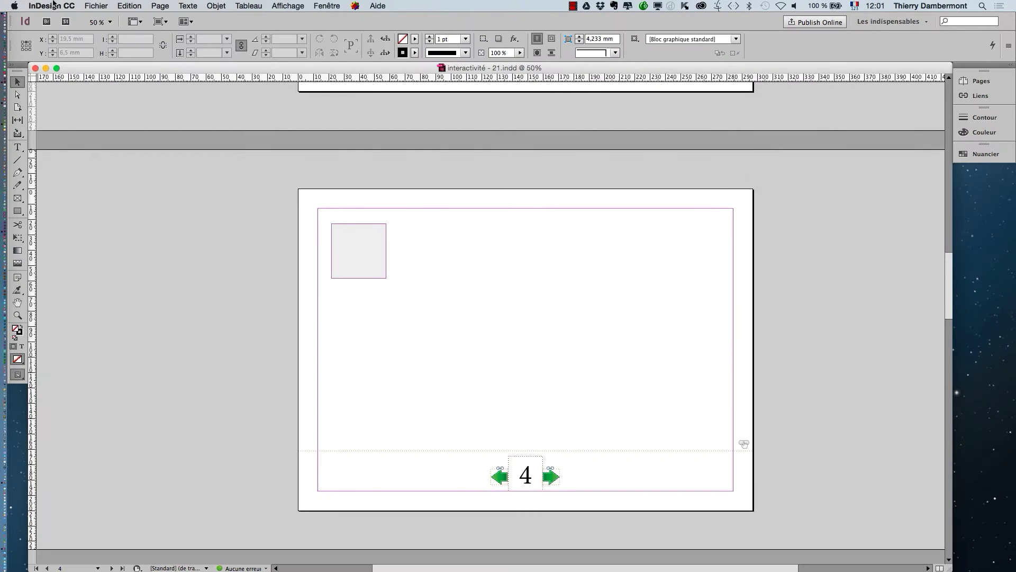
Quit InDesign and open the Language and Region settings in the macOS System Preferences
click(53, 4)
click(80, 84)
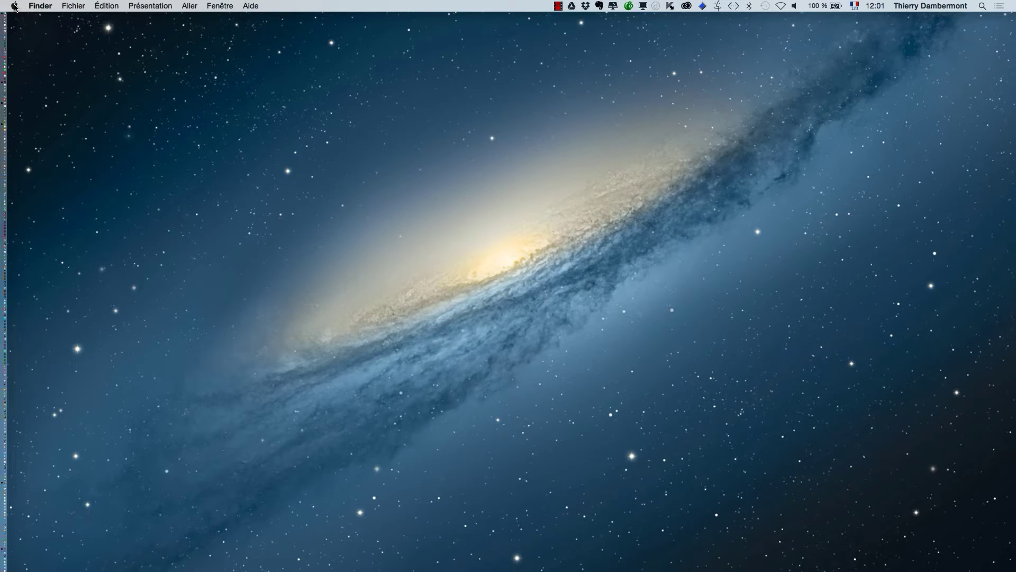
click(15, 7)
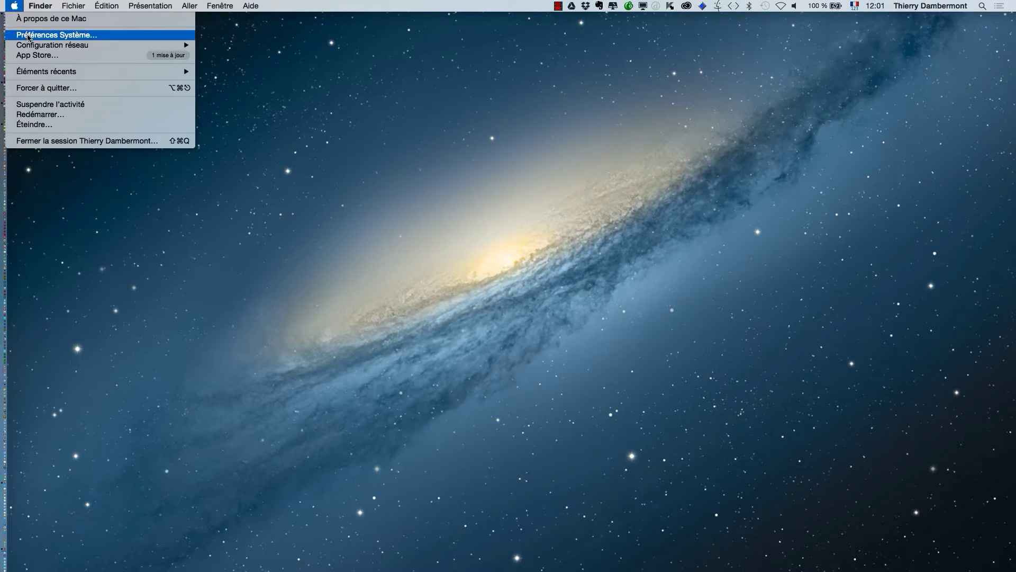
click(28, 35)
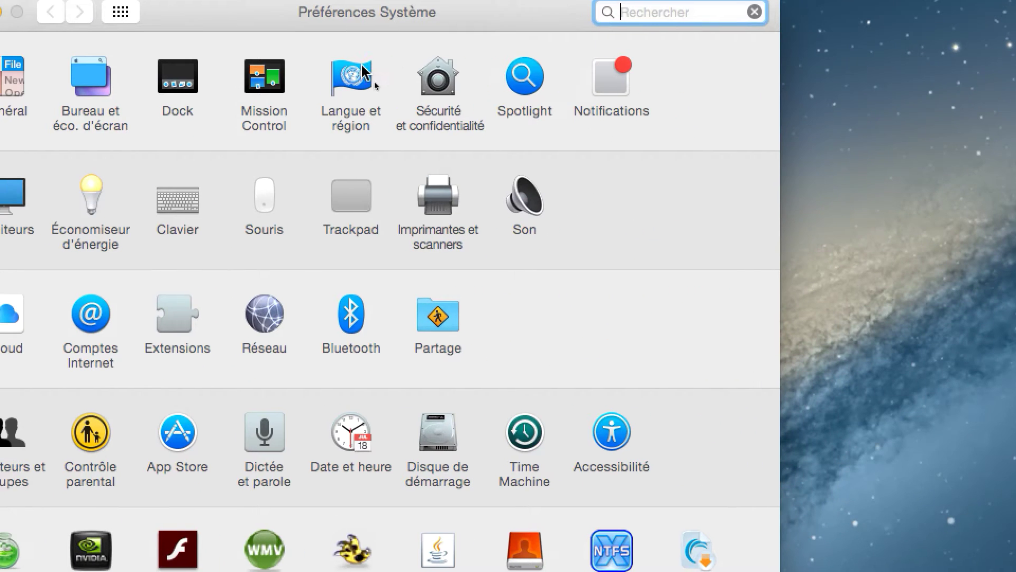
click(611, 176)
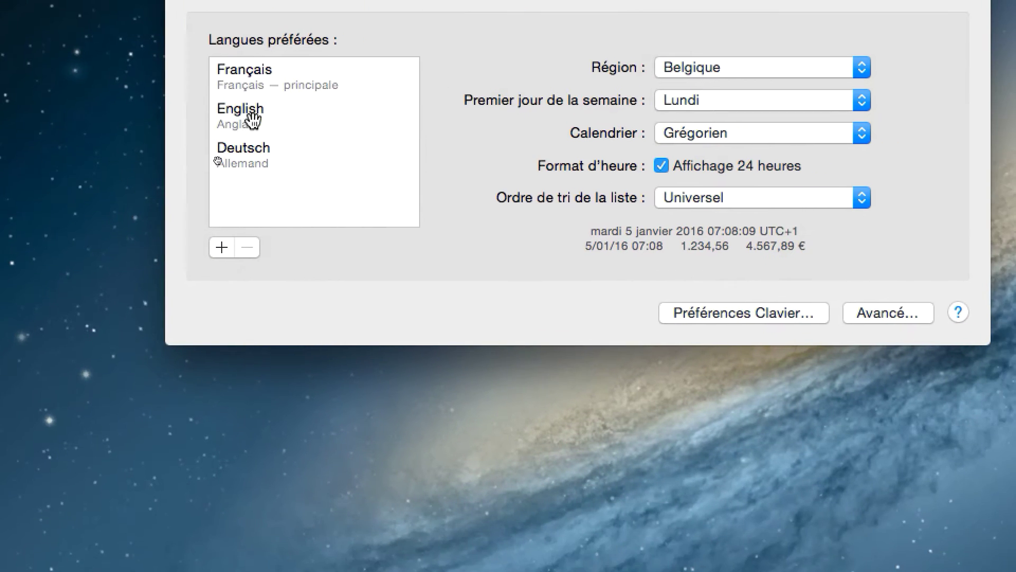
Make English the primary system language above Français, and close the preferences without restarting the computer
drag(41, 206, 48, 173)
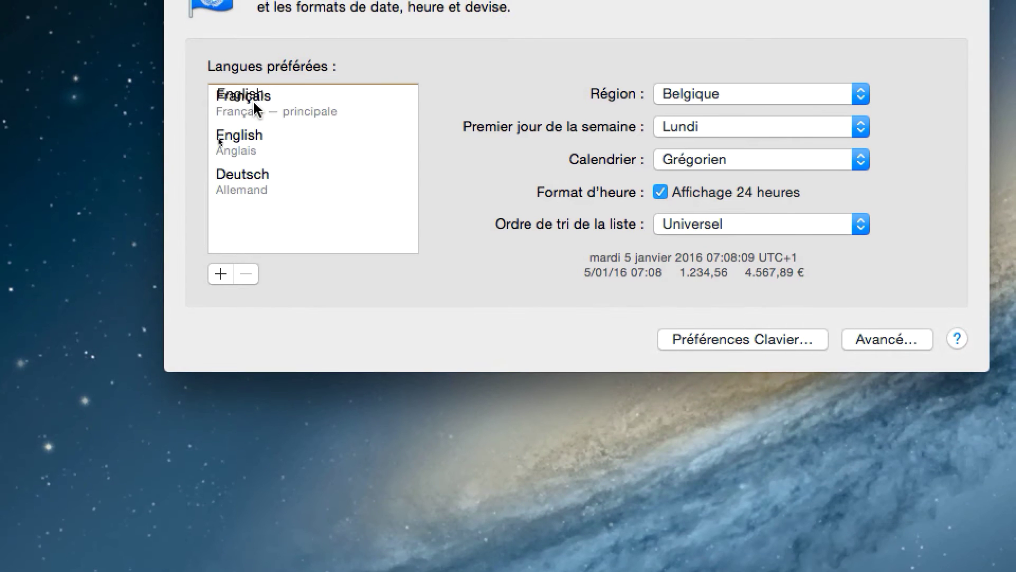
drag(255, 109, 255, 105)
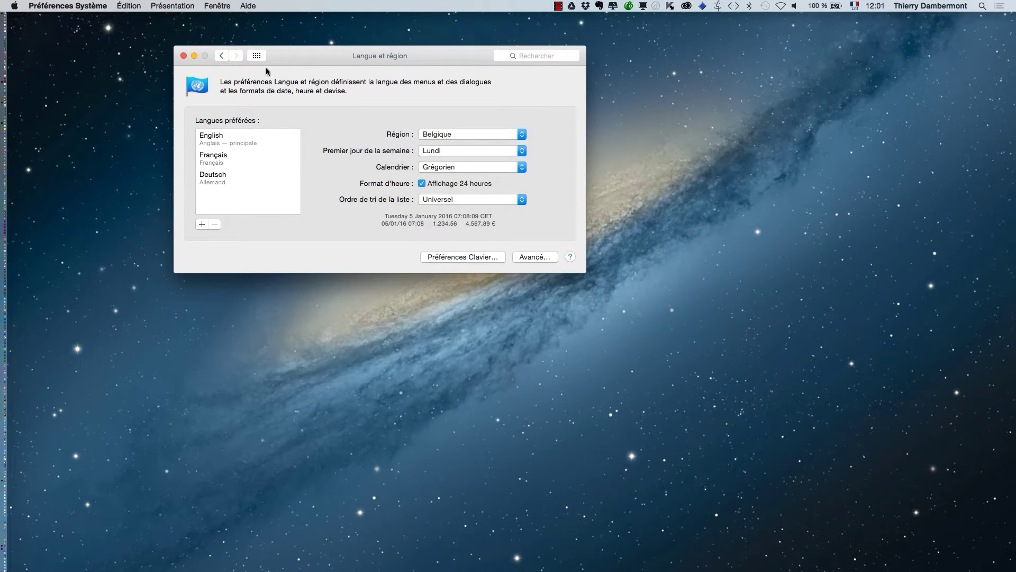
drag(306, 54, 322, 96)
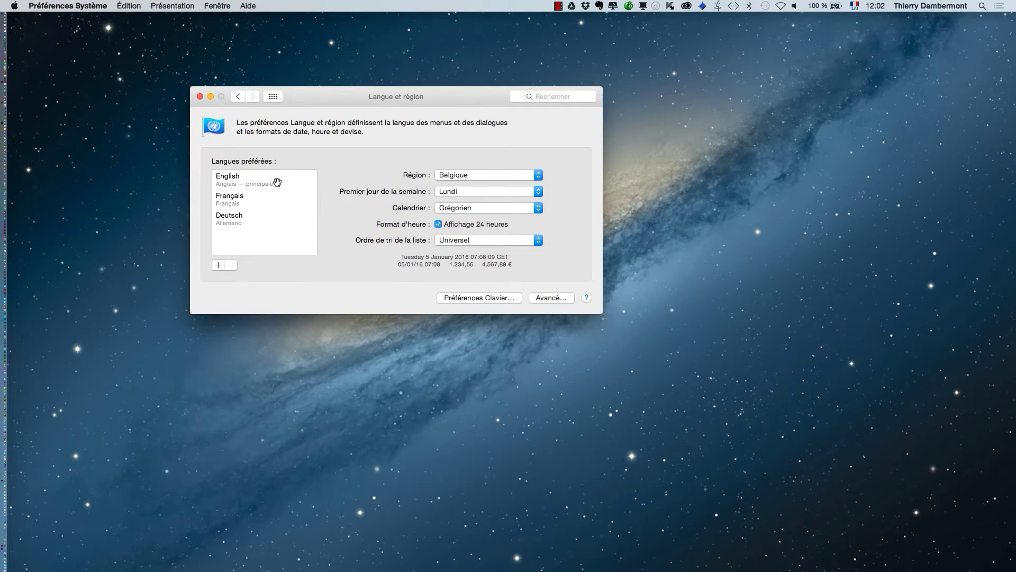
click(200, 97)
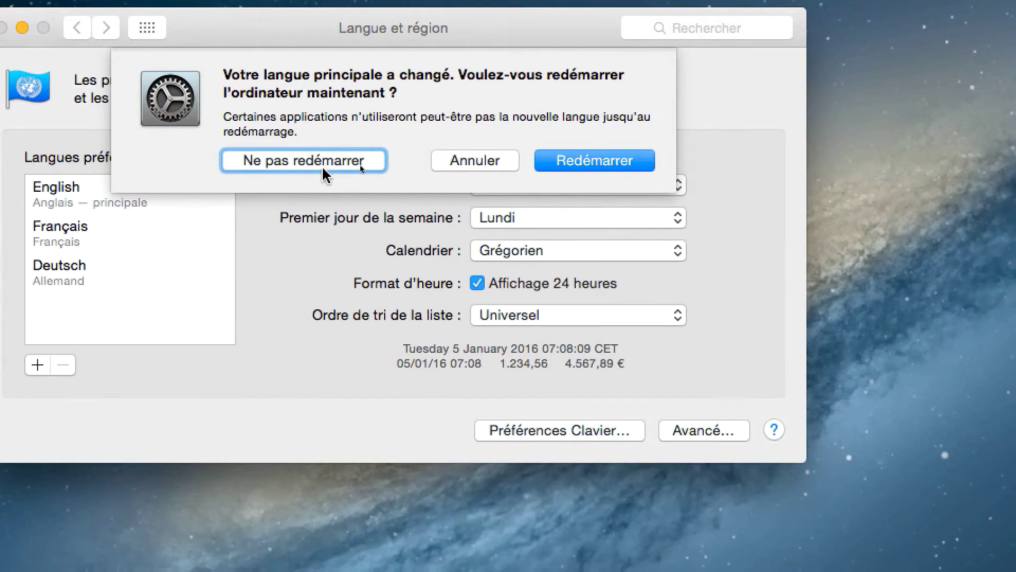
click(323, 203)
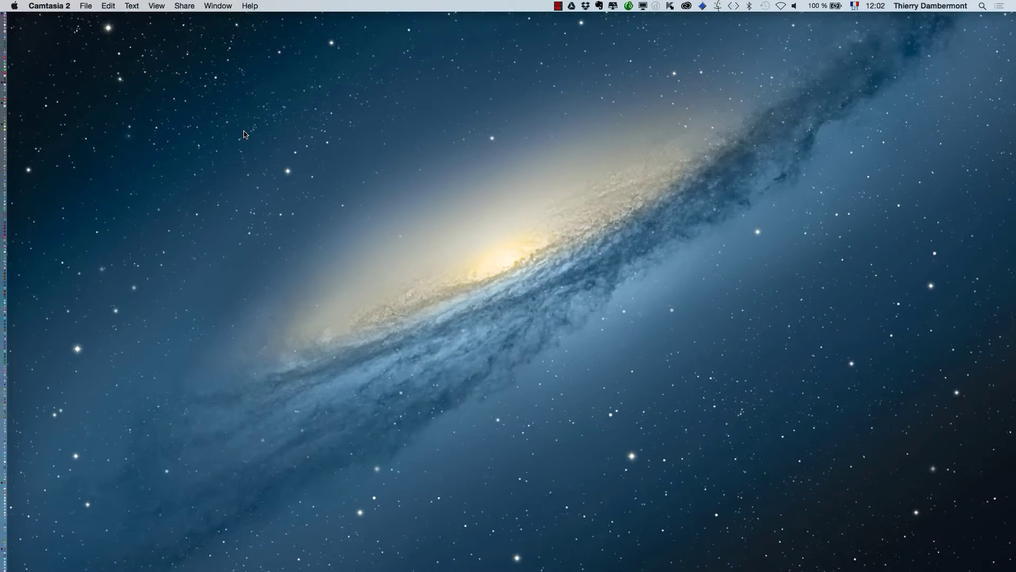
Relaunch the Finder through the Force Quit Applications window, close that window and switch to the Finder
key(super+alt+Escape)
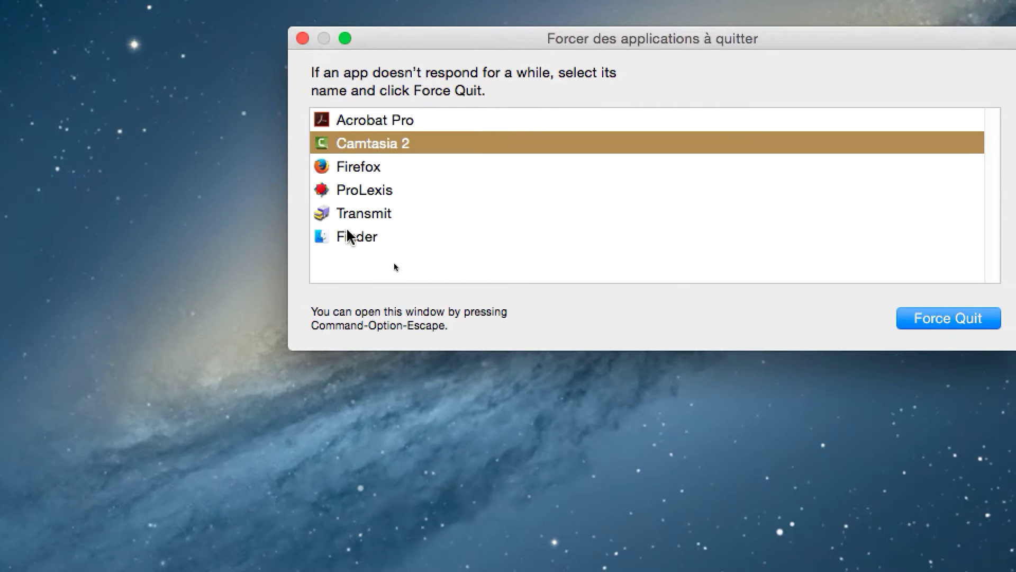
click(349, 236)
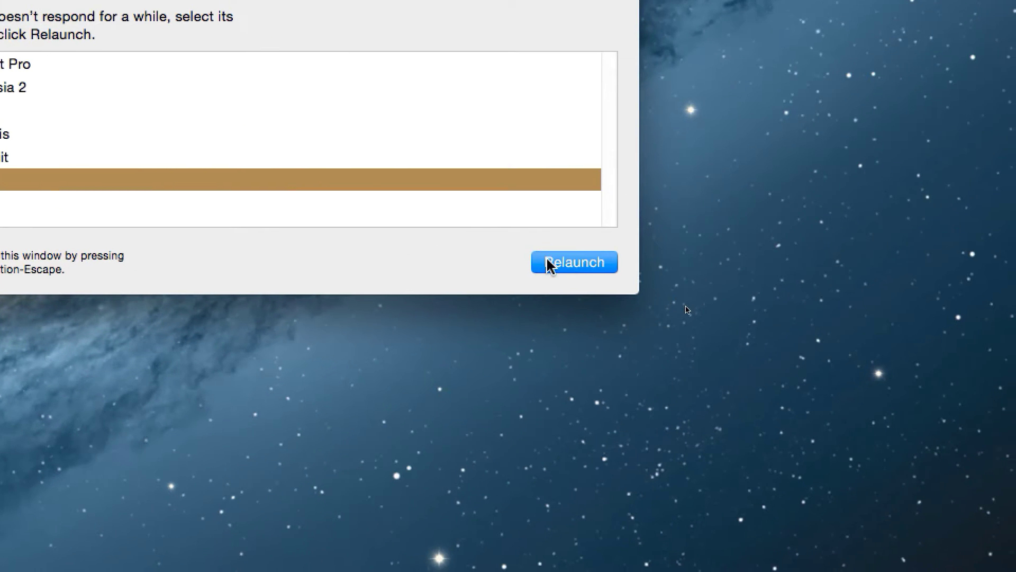
click(908, 318)
click(418, 87)
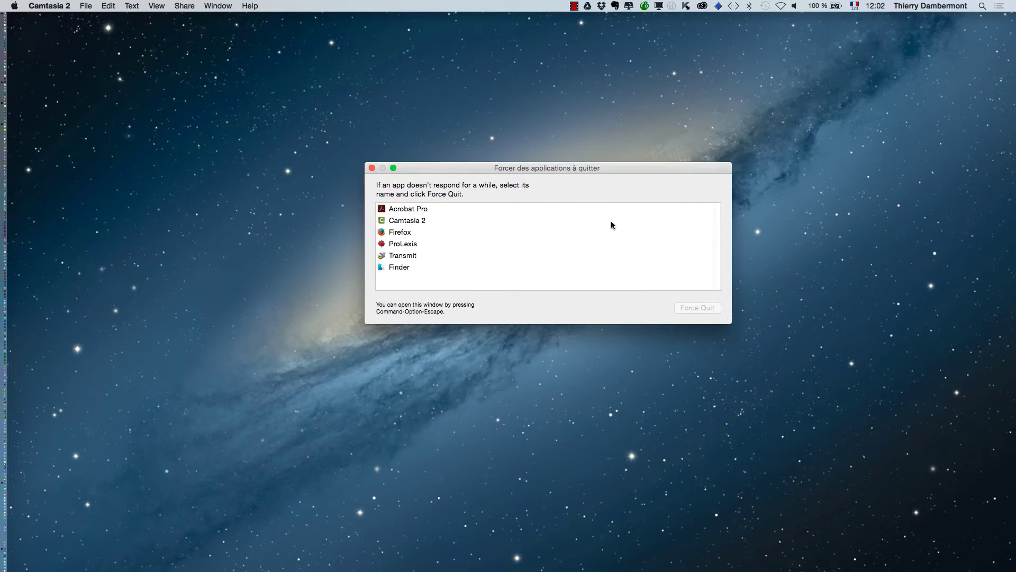
click(372, 168)
key(super+Tab)
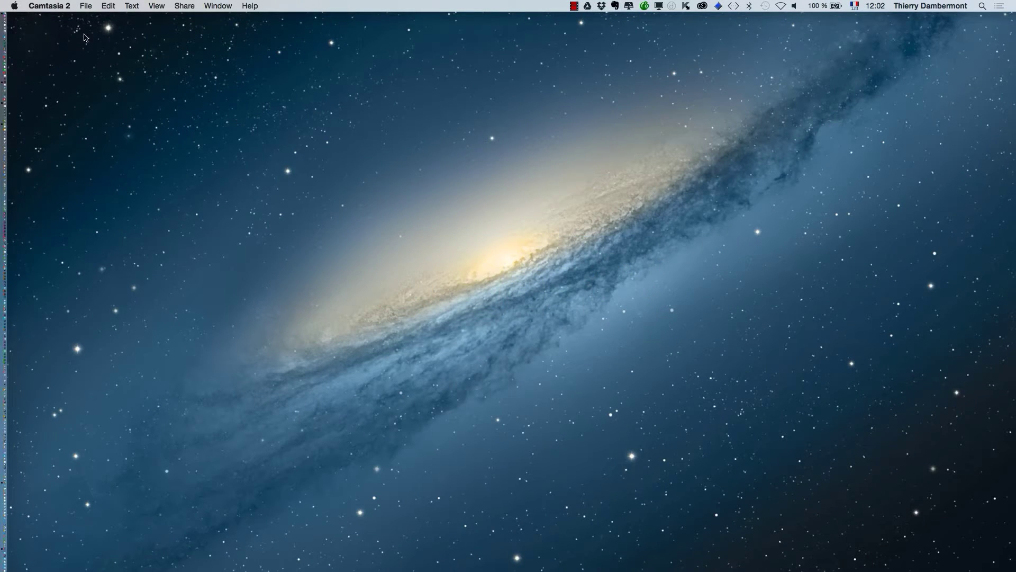
key(super+Tab)
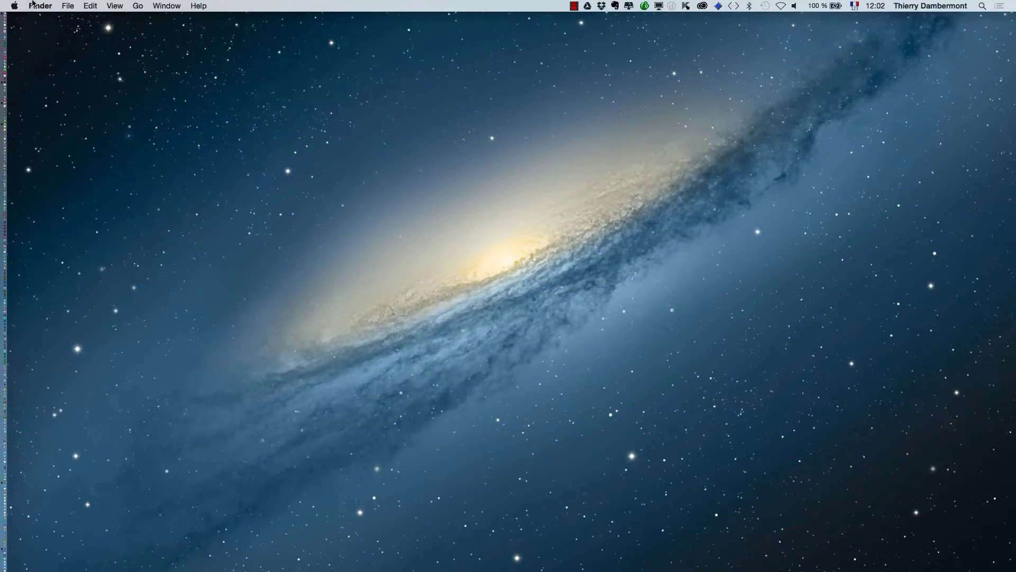
mouse_move(7, 113)
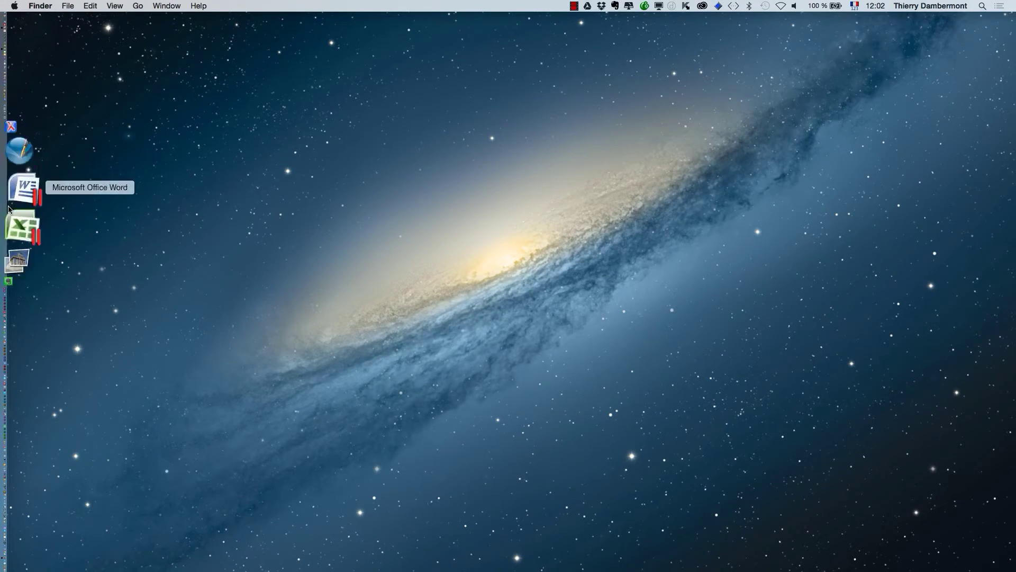
click(9, 236)
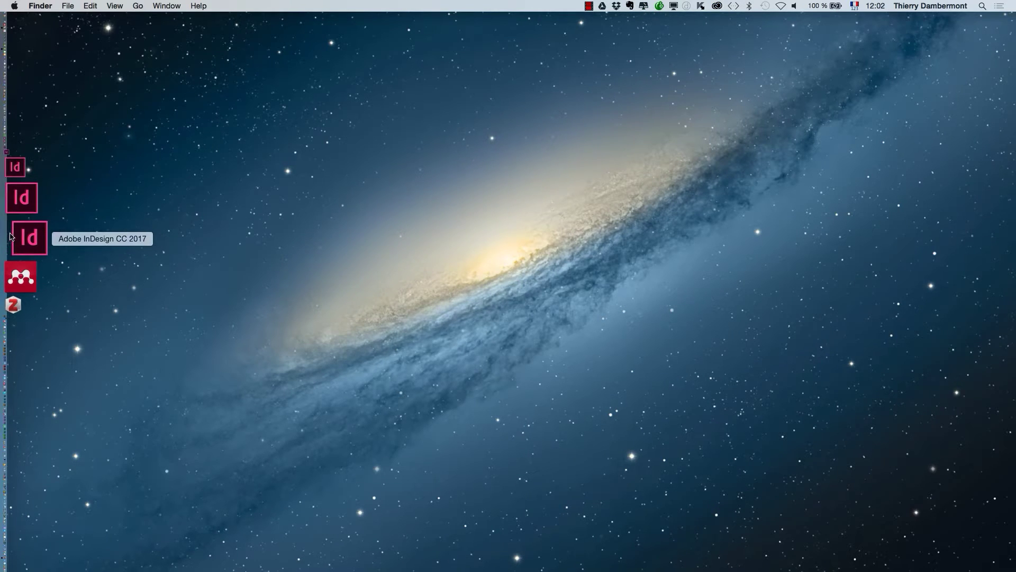
key(super+alt+Escape)
click(690, 308)
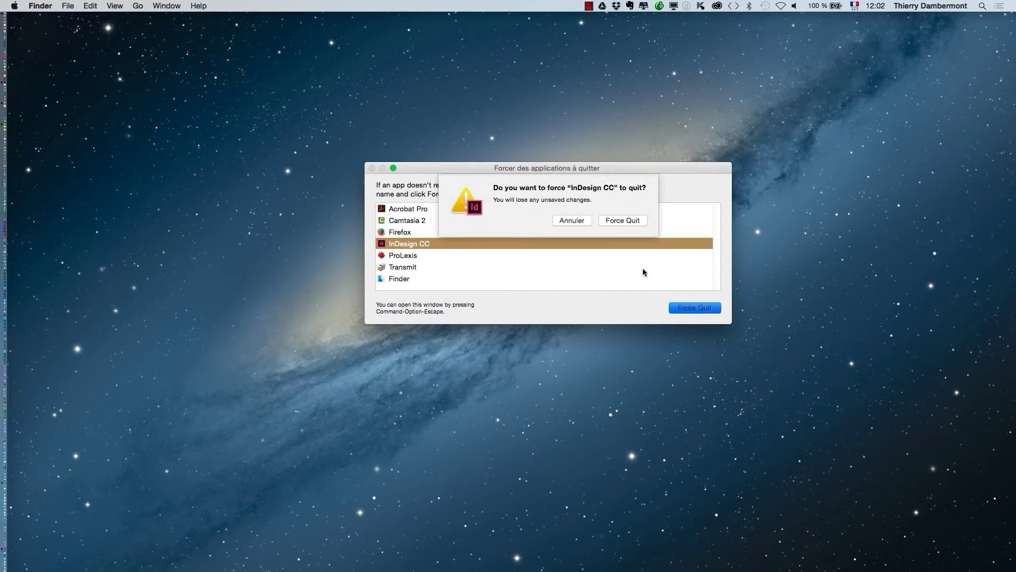
click(622, 218)
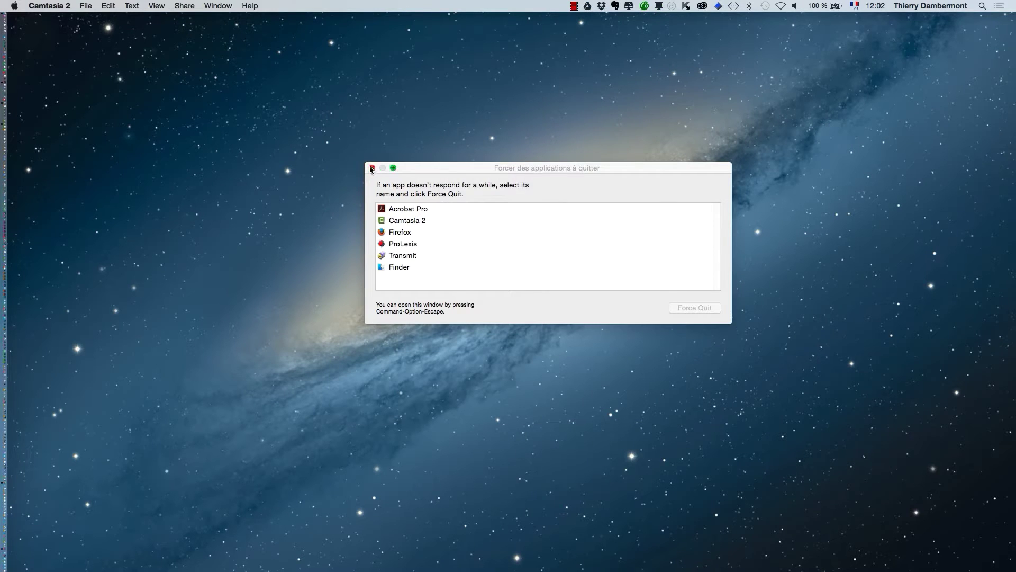
click(372, 168)
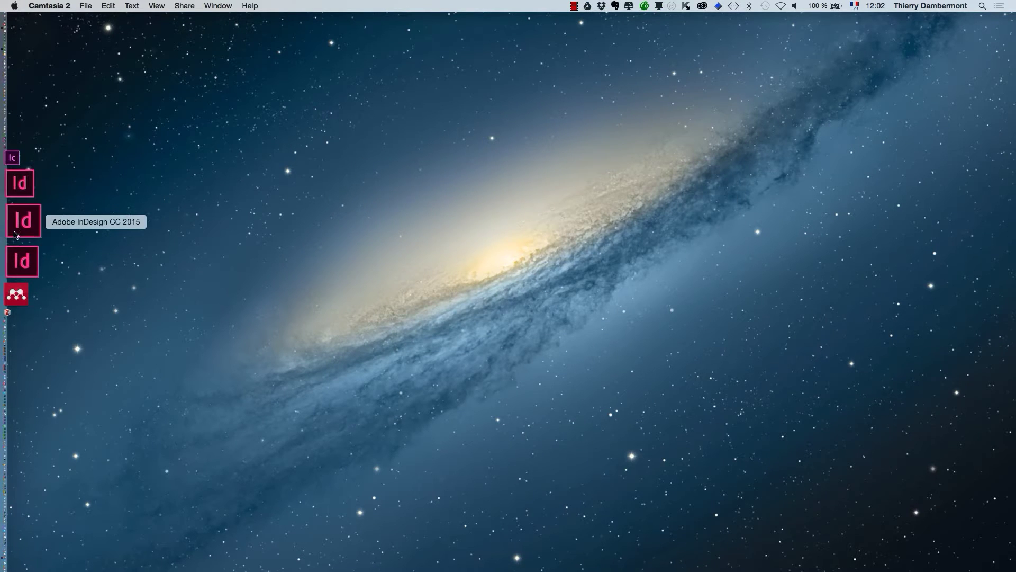
Launch Adobe InDesign CC 2015 and display the floating Overlays panel in the workspace
click(16, 235)
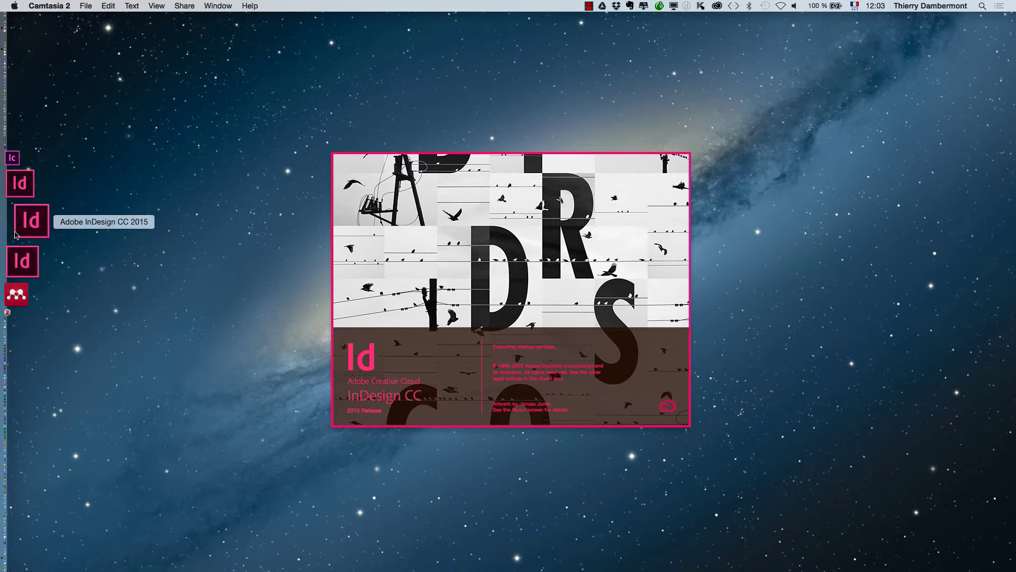
key(super+Tab)
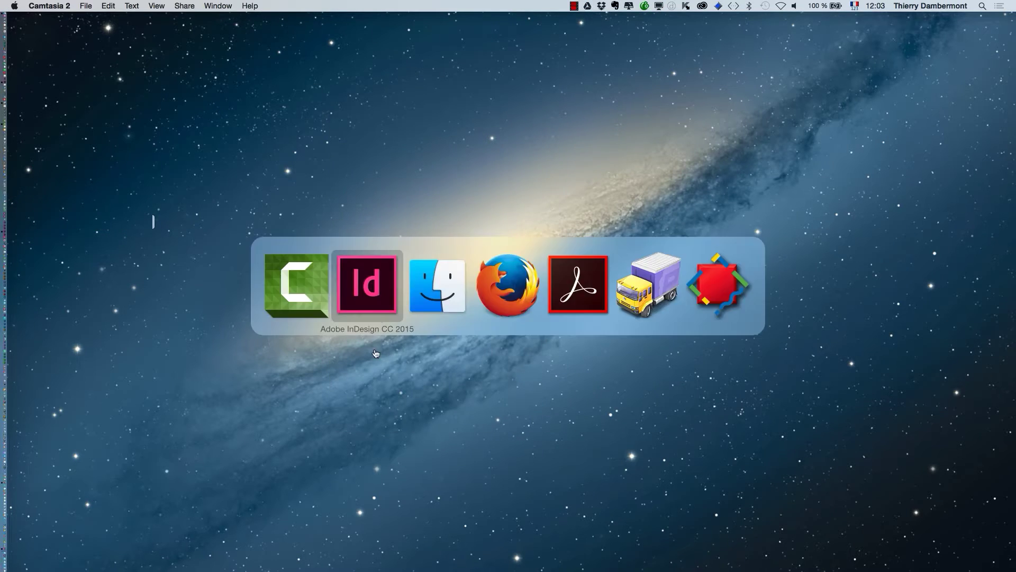
click(276, 3)
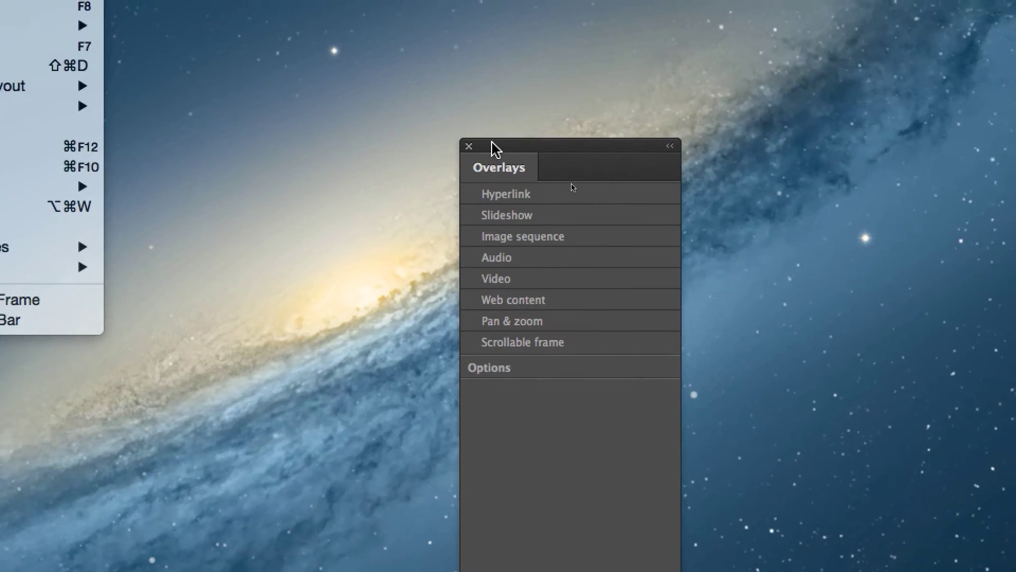
click(563, 148)
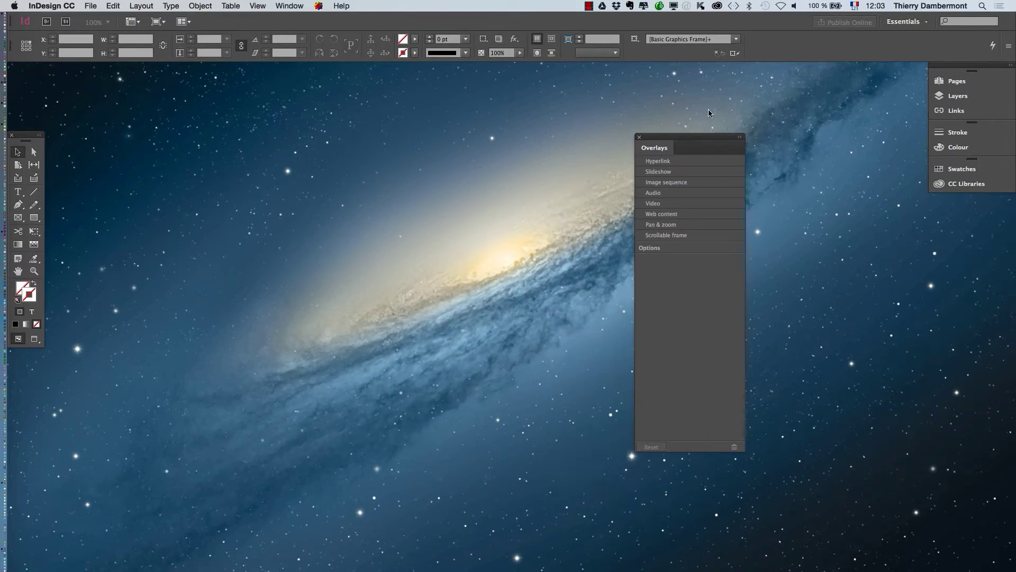
drag(680, 136, 731, 92)
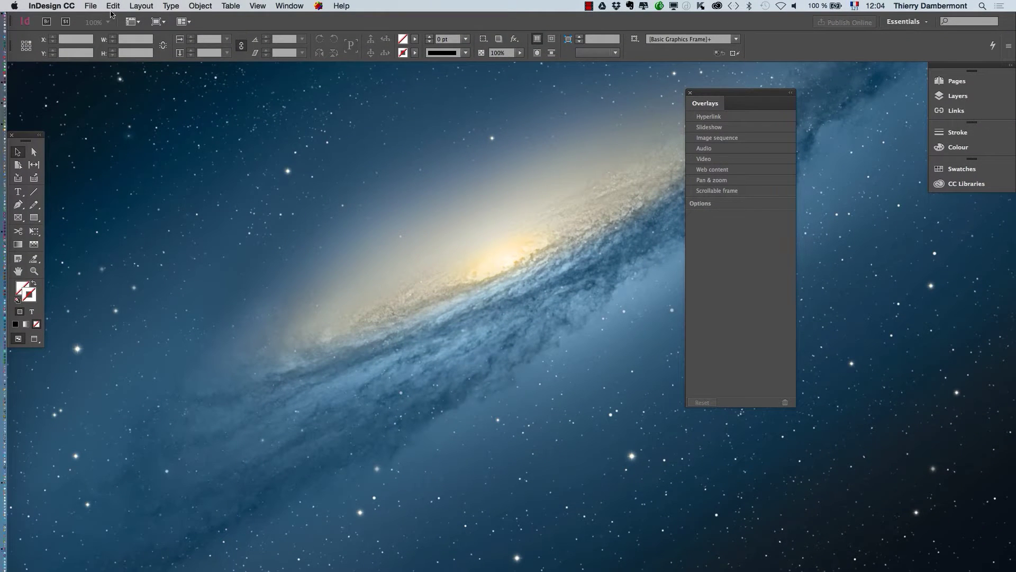
Switch to the Finder, open a new window on the Desktop folder and enlarge it
click(91, 6)
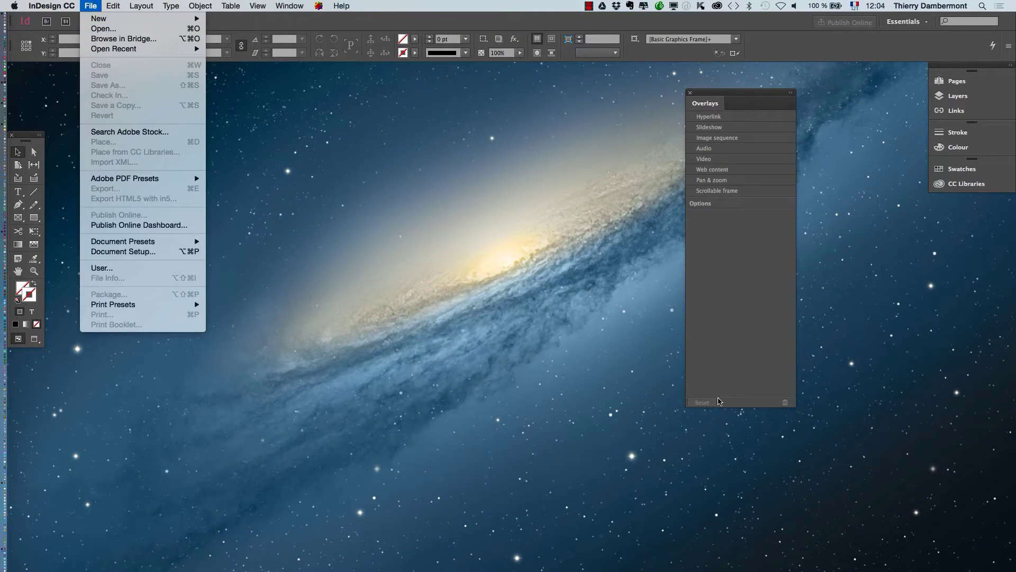
key(super+Tab)
key(super+Tab)
click(68, 6)
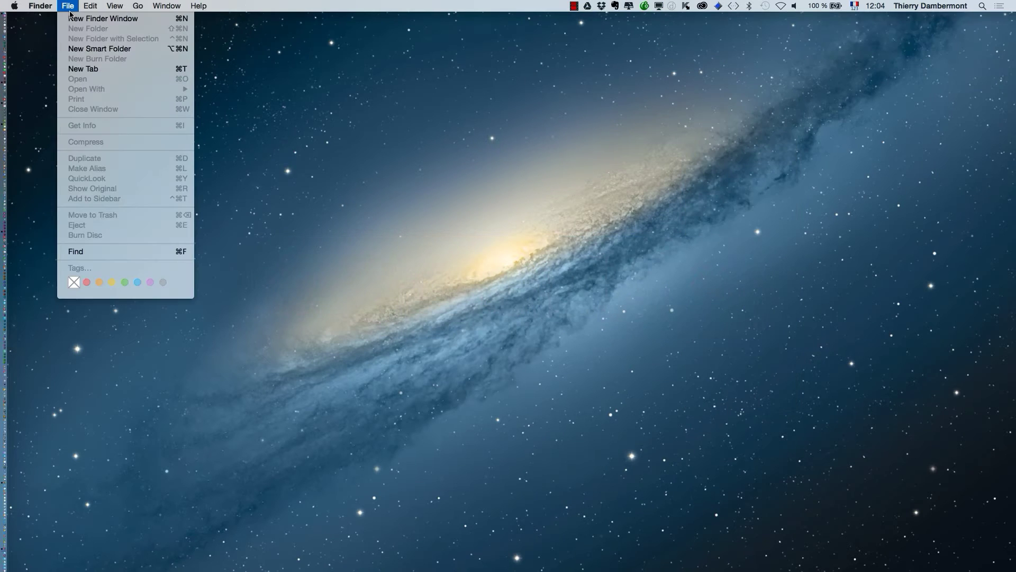
click(101, 21)
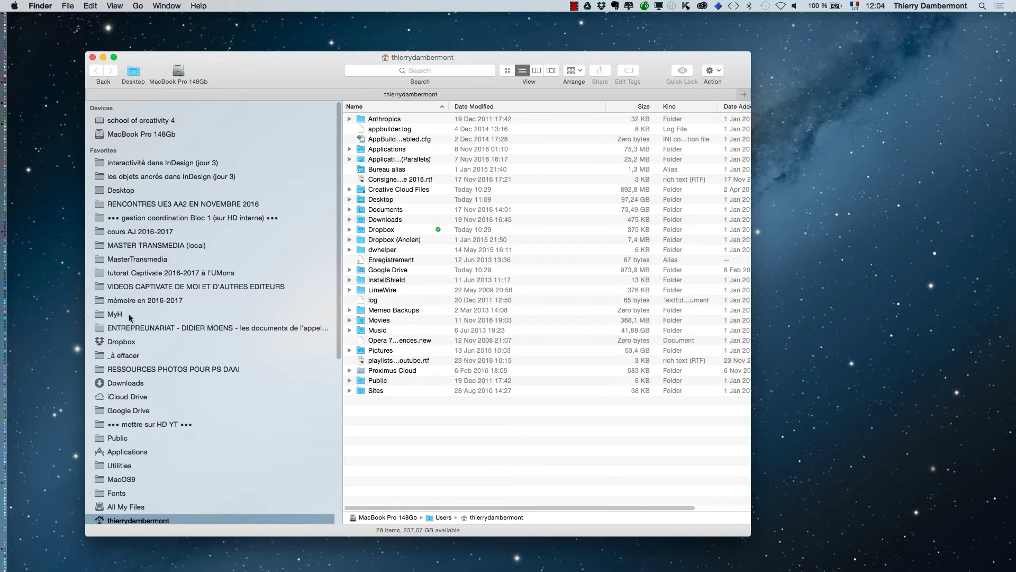
click(121, 189)
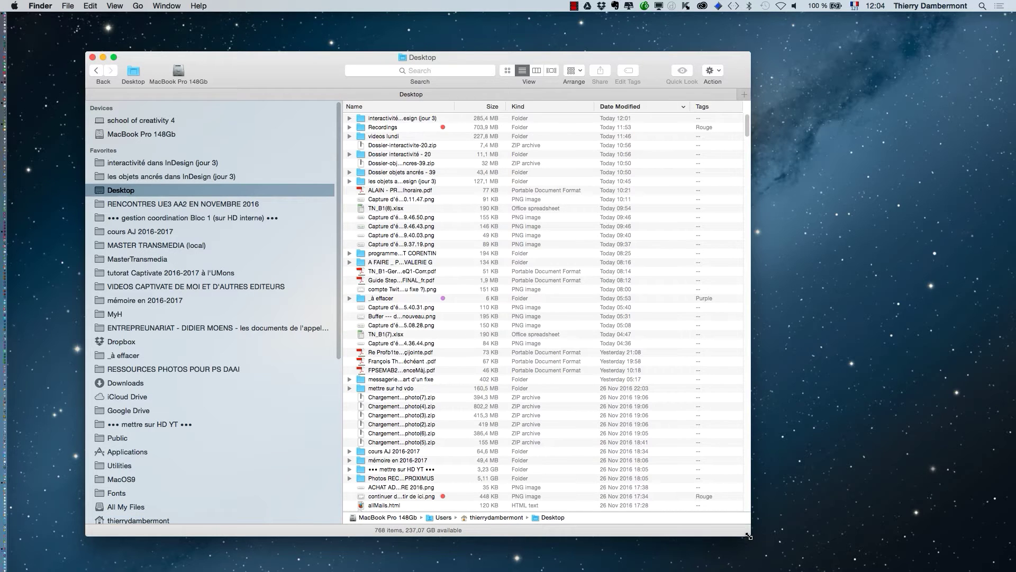
drag(750, 535, 955, 525)
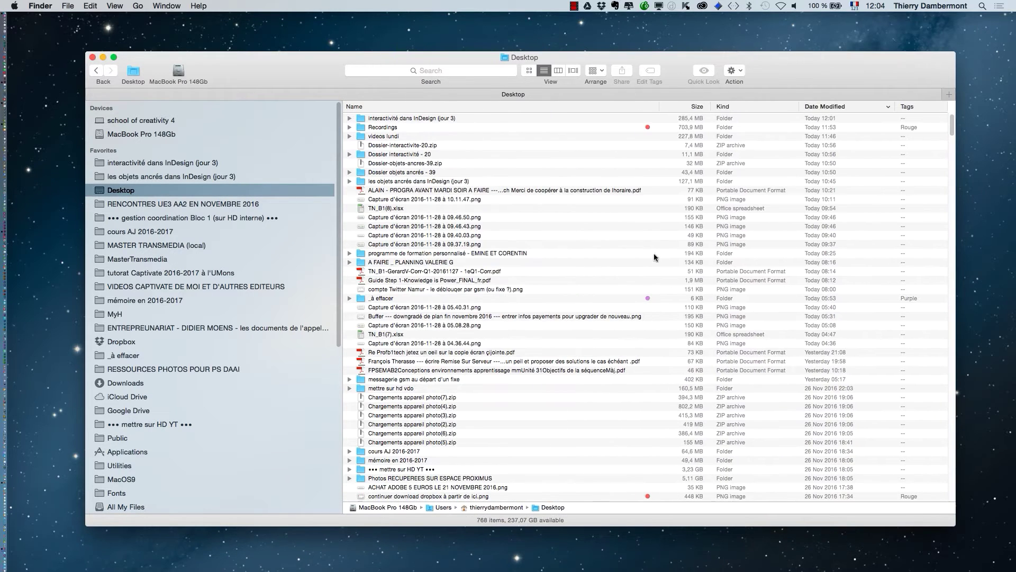
Open interactivité - 21.indd from the interactivité dans InDesign (jour 3) folder, continuing past the unsupported media warning
double_click(414, 118)
scroll(431, 147, up, 10)
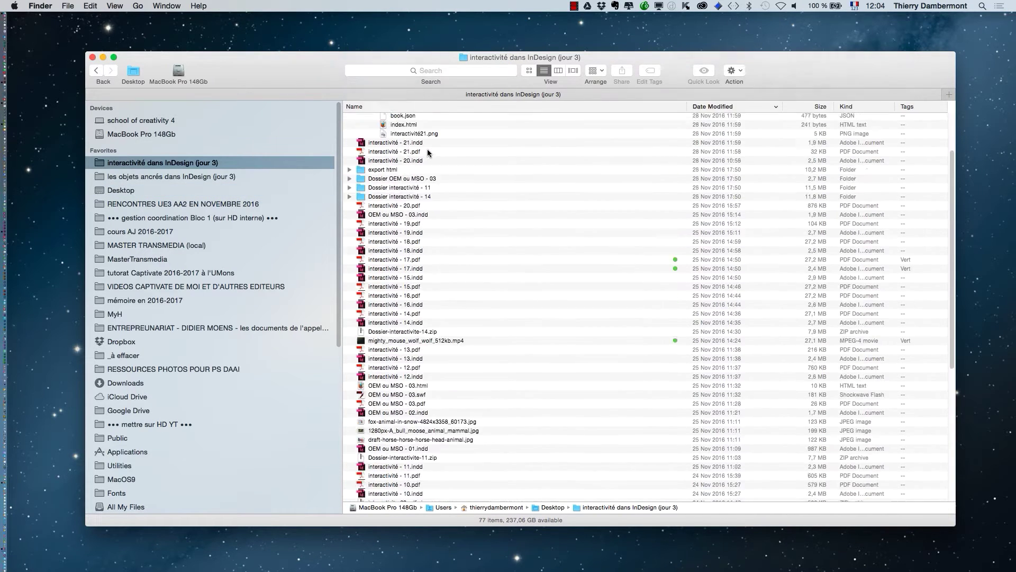
click(350, 118)
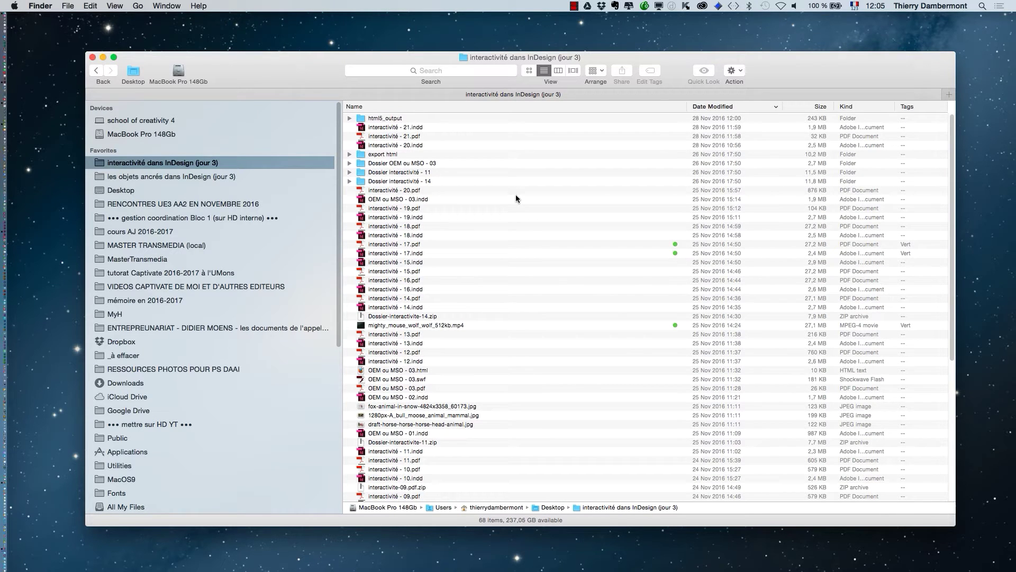
double_click(455, 128)
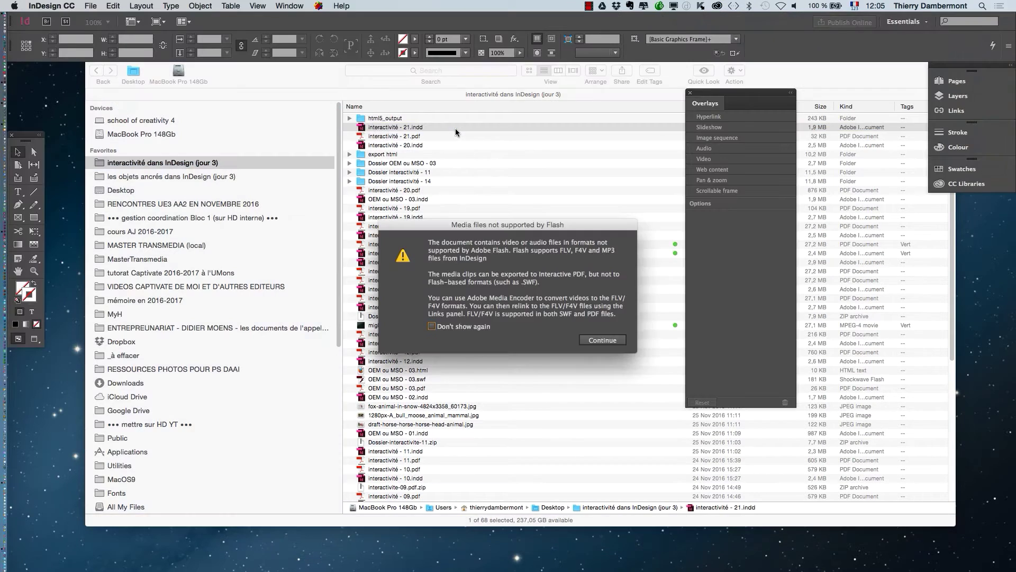
click(610, 342)
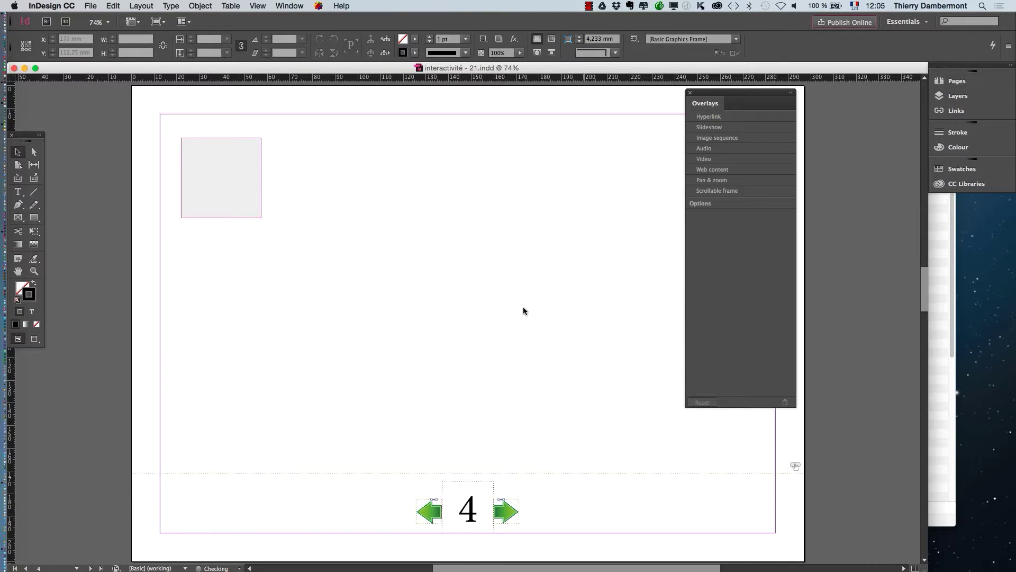
Draw a rectangle about 101 × 116.5 mm in the middle of page 4 and place the Overlays panel beside it
click(33, 217)
drag(349, 138, 578, 401)
click(17, 152)
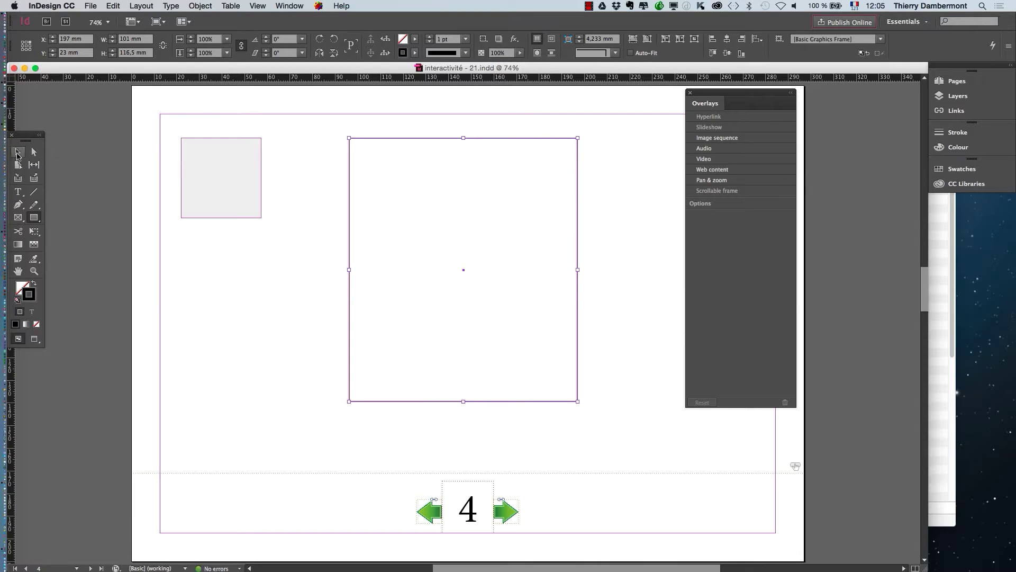
drag(719, 94, 639, 116)
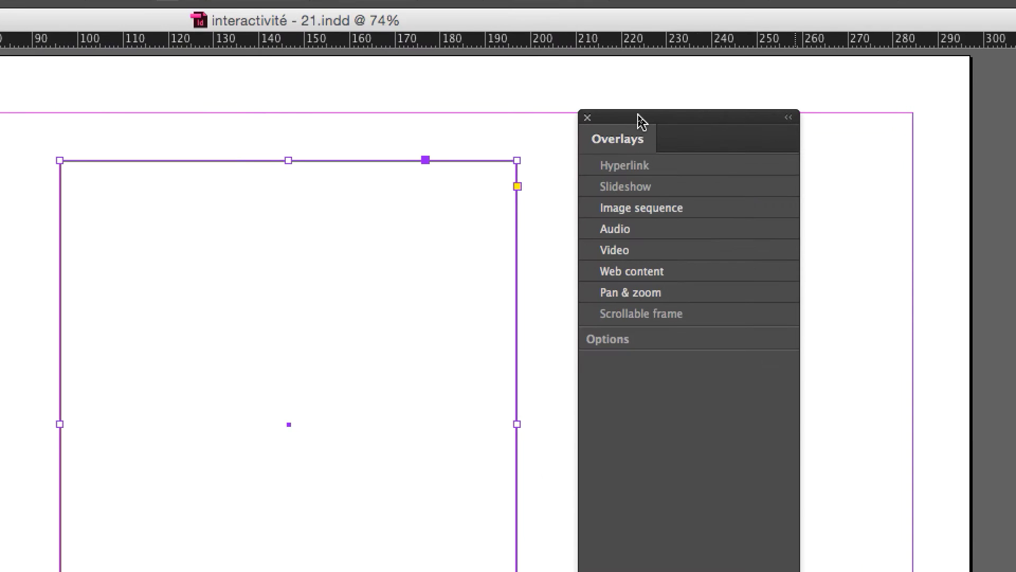
Show the Image sequence overlay options for the selected rectangle, remove the rectangle from page 4 and move the Overlays panel over the page
click(672, 208)
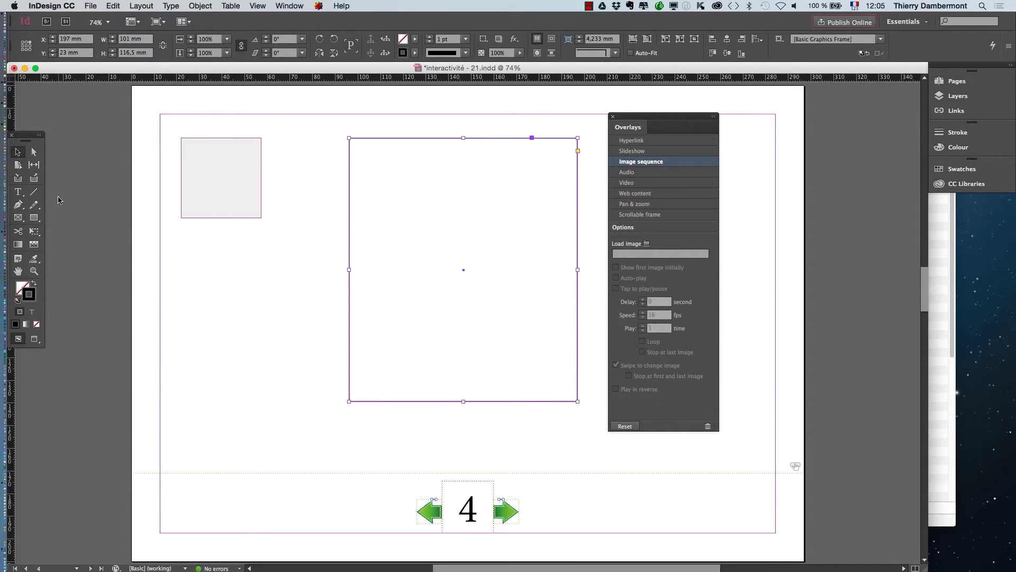
click(59, 200)
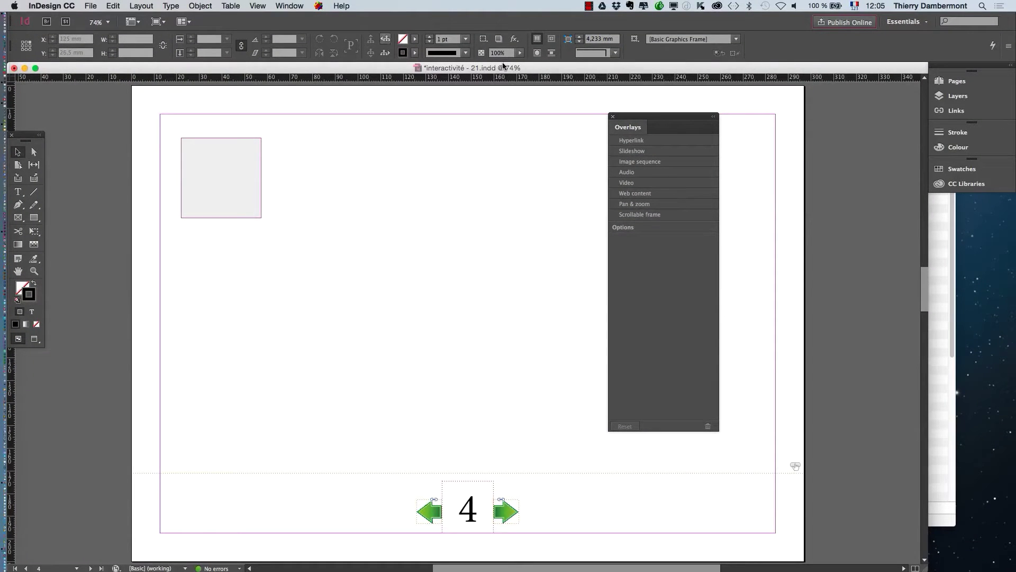
drag(626, 119, 486, 103)
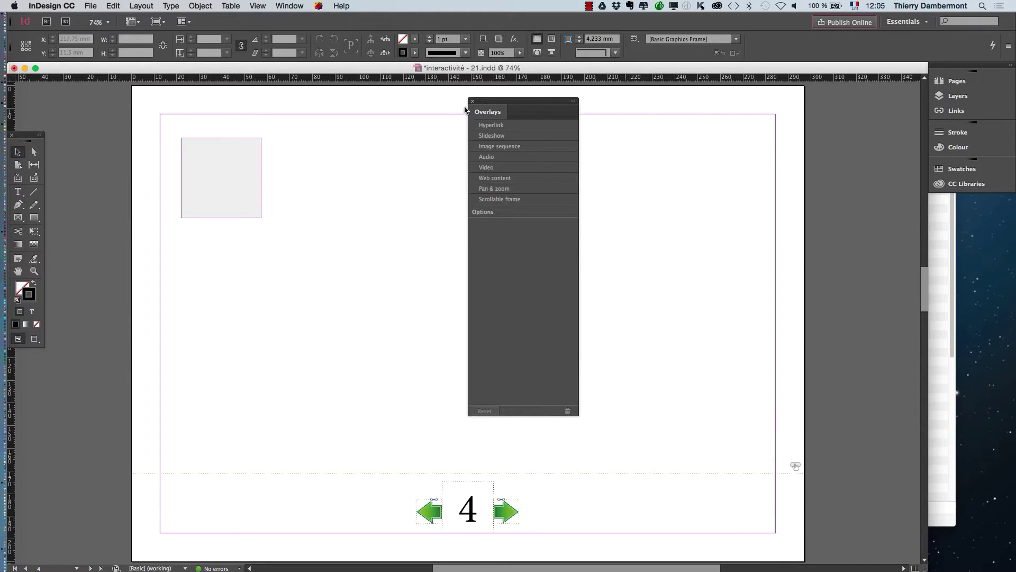
Quit InDesign CC without saving the changes to interactivité - 21.indd and minimise the Finder window
click(71, 5)
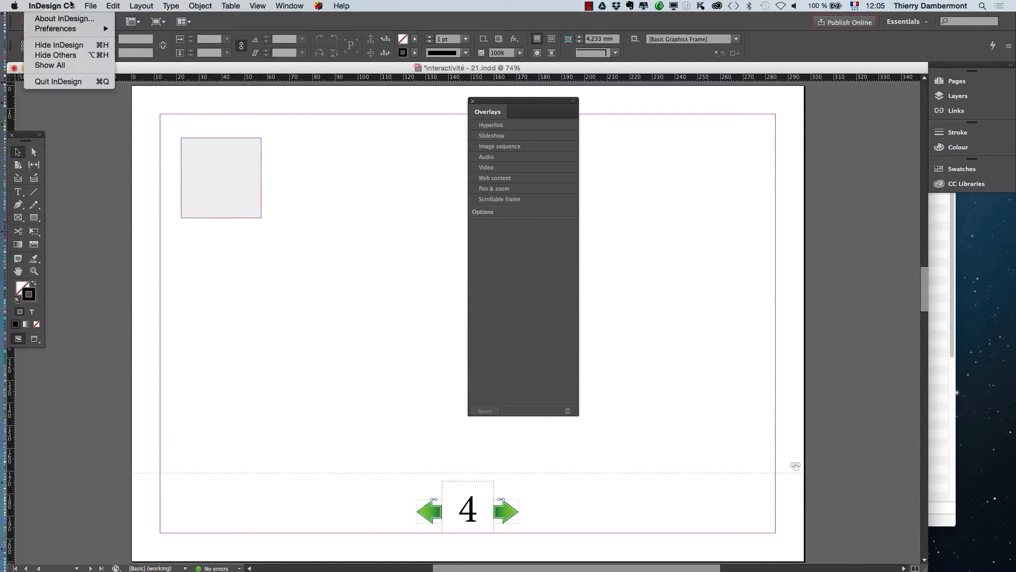
click(87, 82)
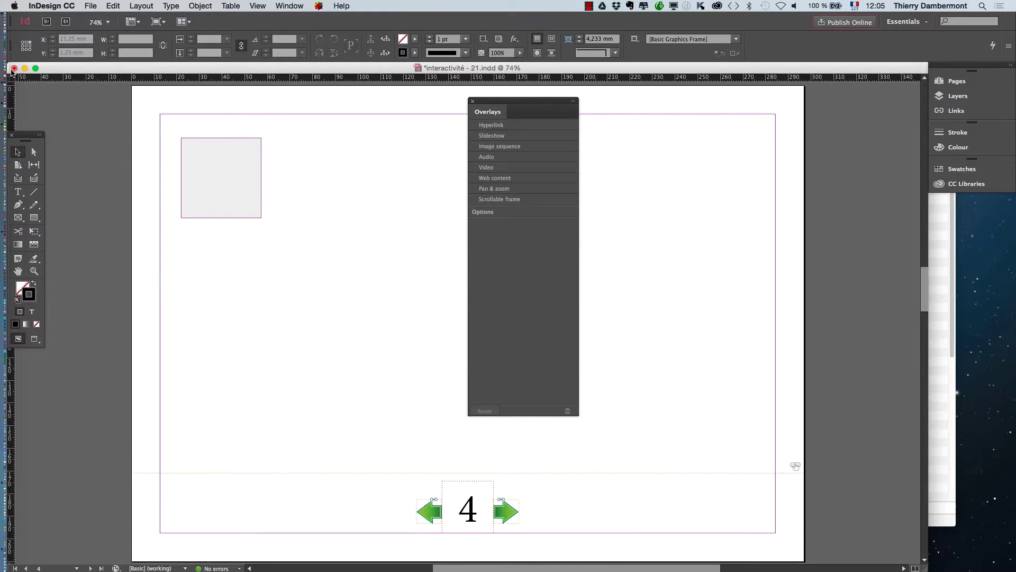
click(510, 304)
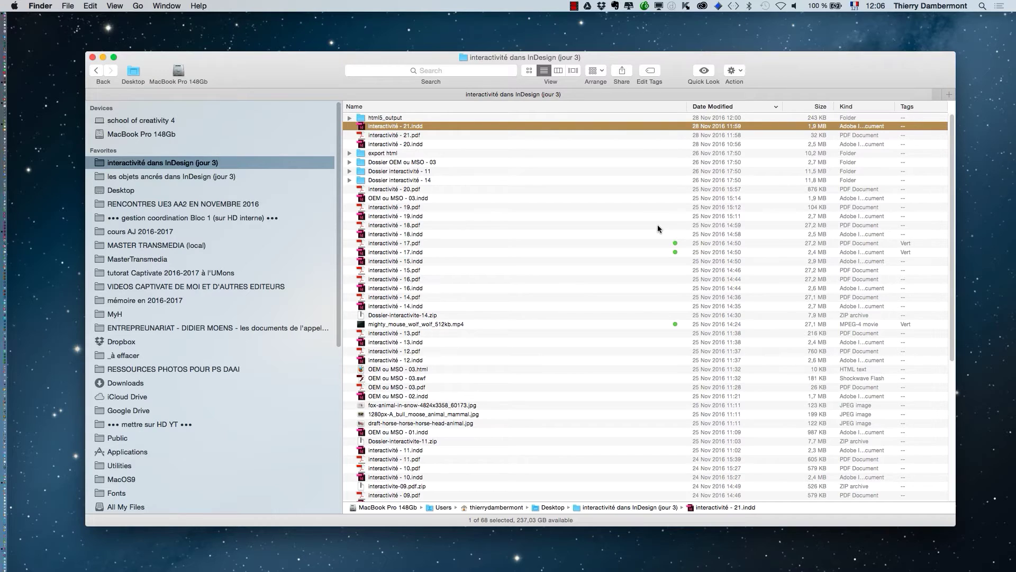
click(103, 57)
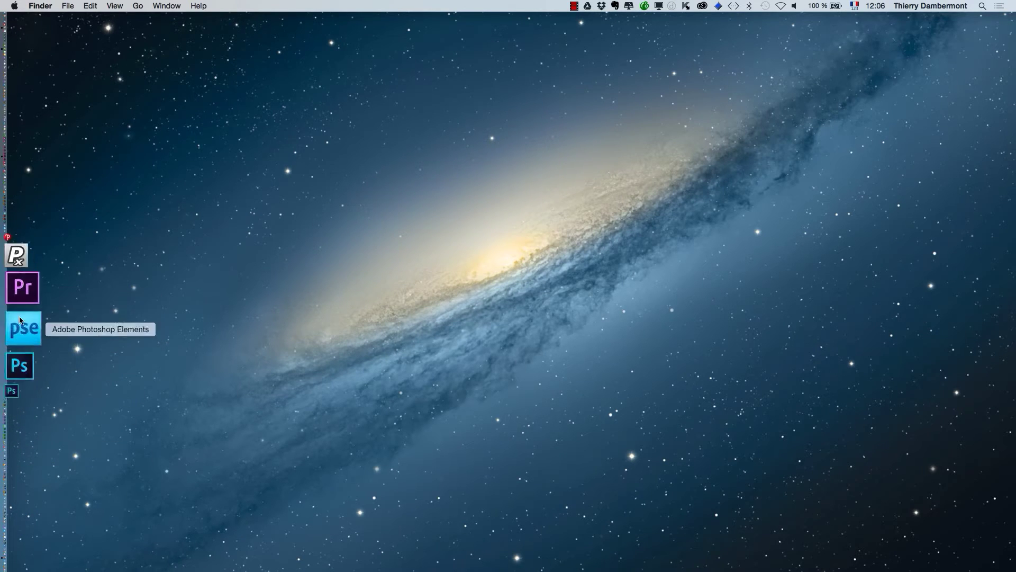
click(23, 329)
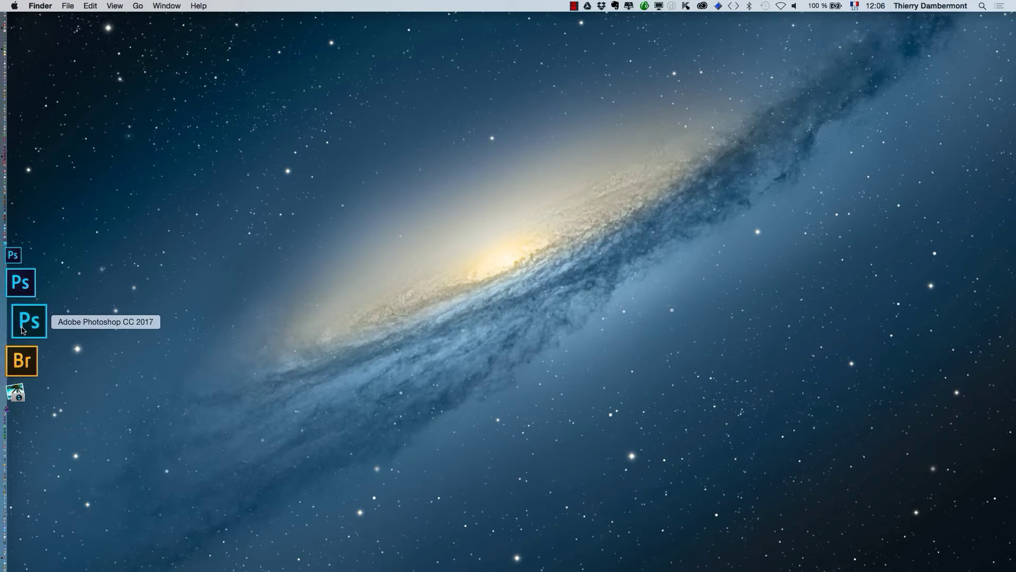
key(super+alt+Escape)
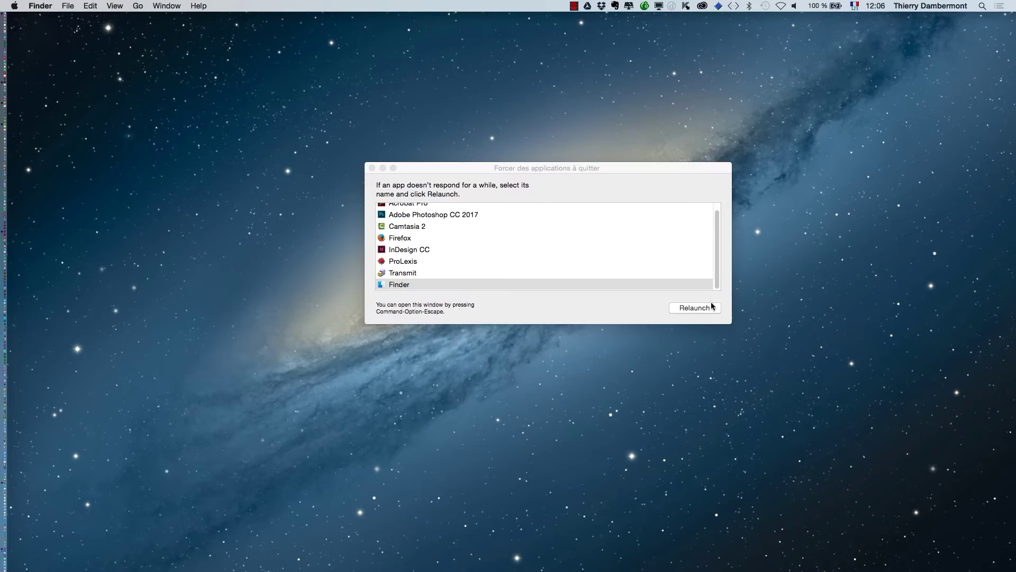
click(705, 307)
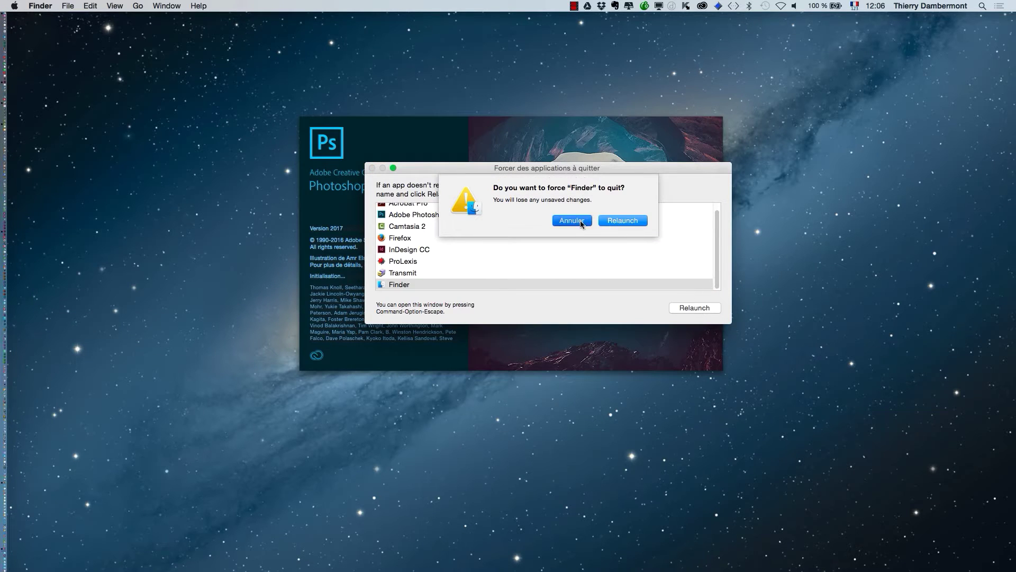
click(571, 220)
click(430, 217)
click(700, 309)
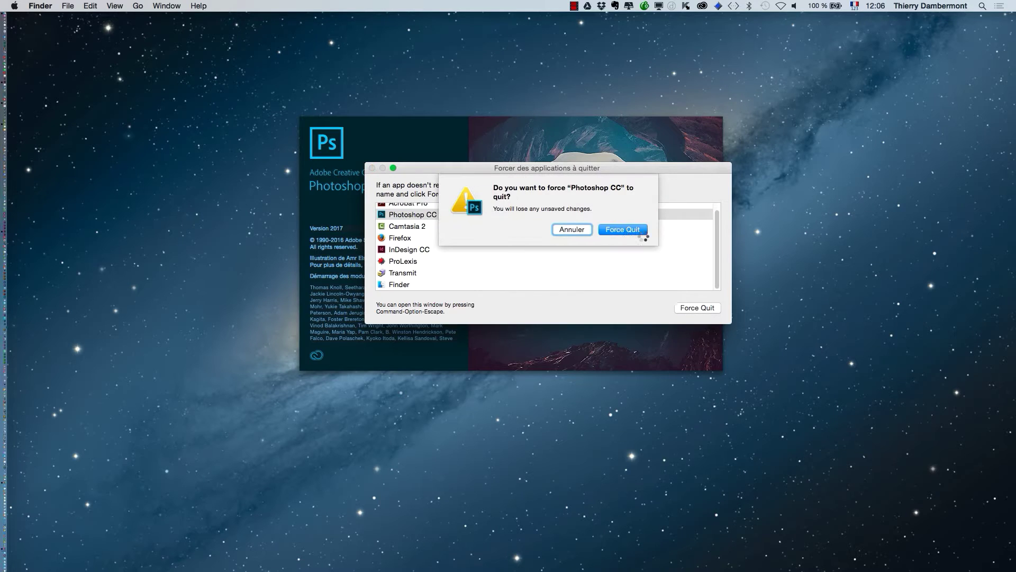
click(622, 230)
click(372, 167)
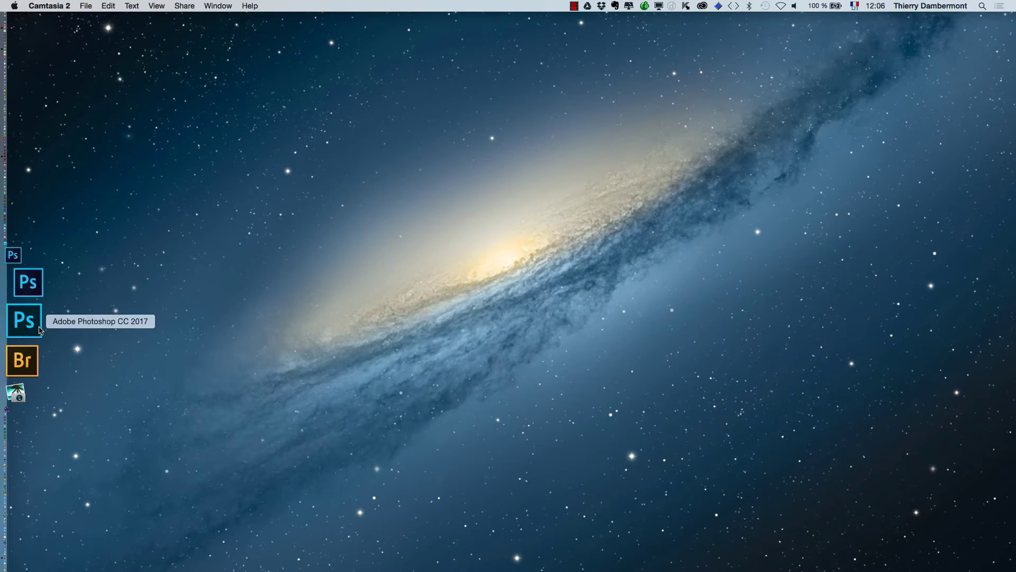
Launch Adobe Photoshop CC 2017, bring it to the front and cancel the new document dialog
click(39, 331)
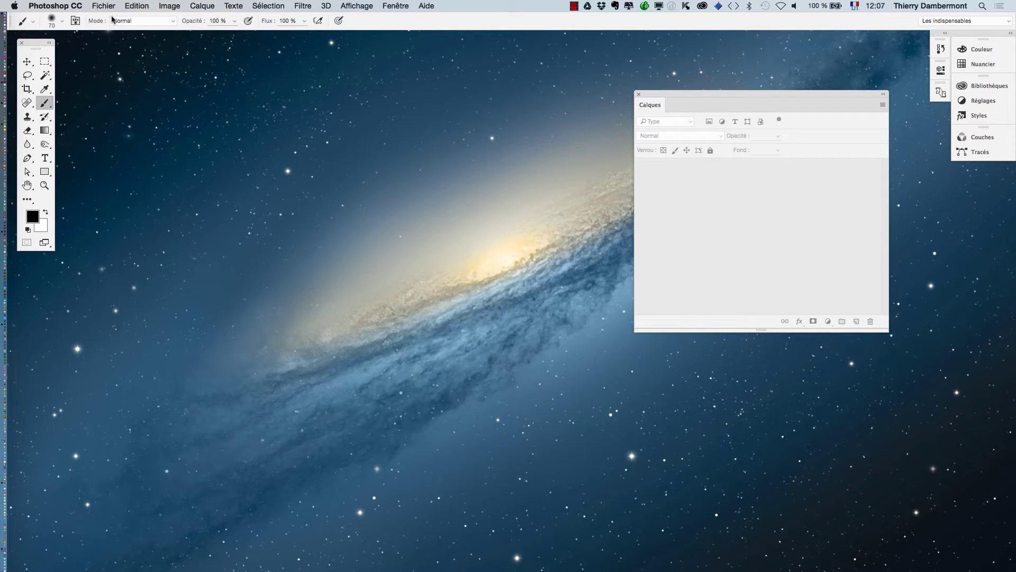
key(super+h)
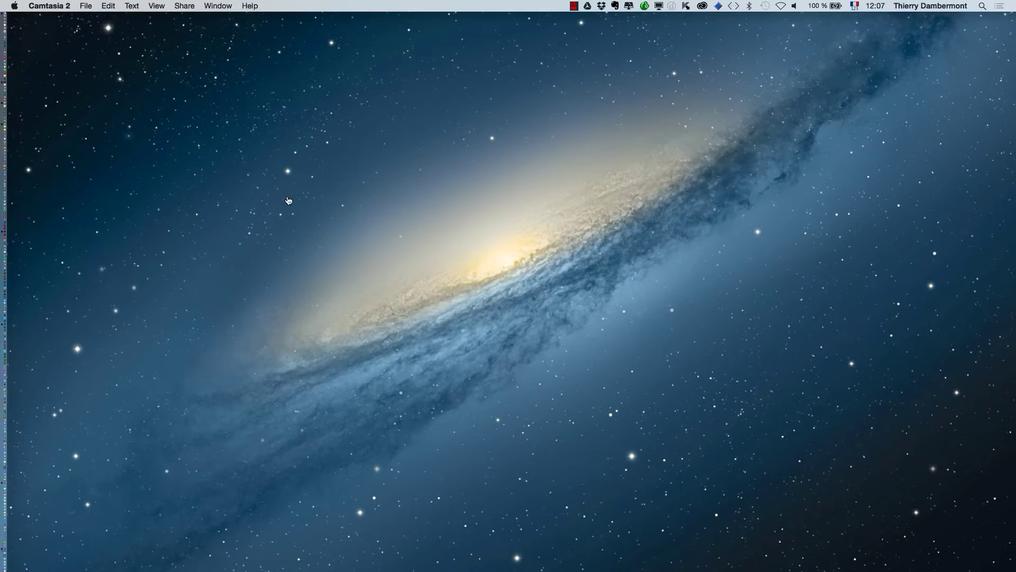
key(super+Tab)
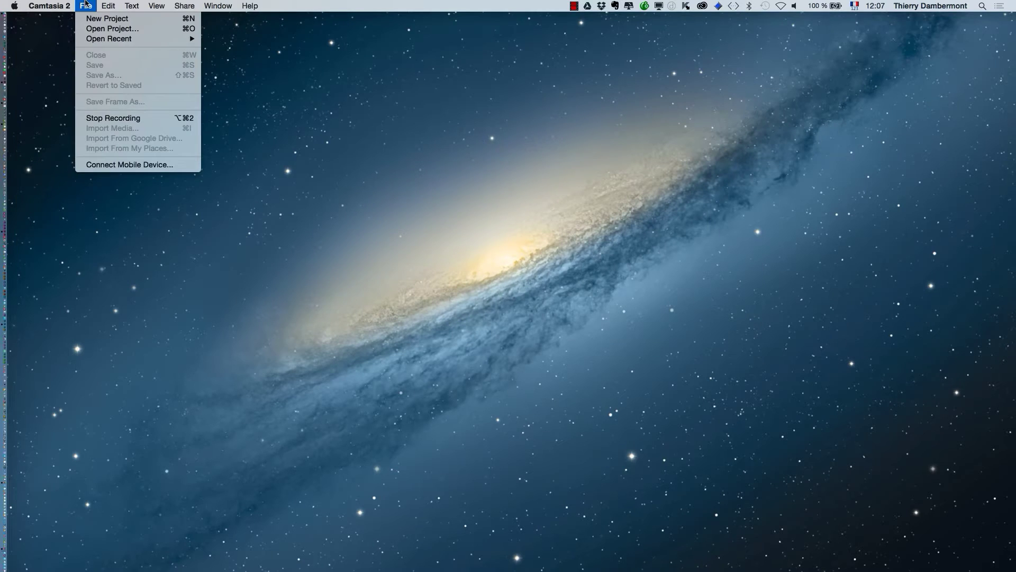
click(348, 308)
key(super+Tab)
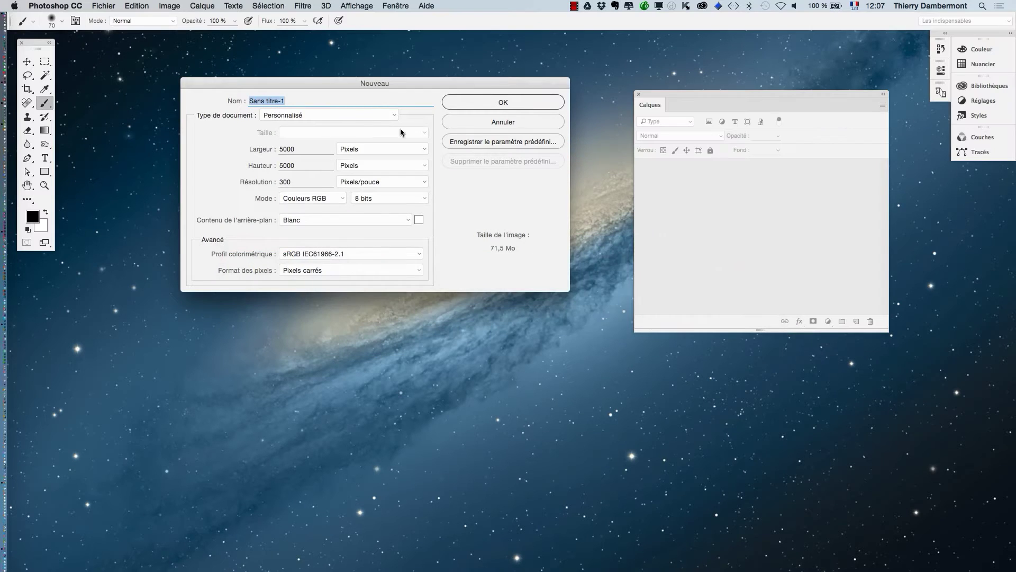
click(494, 123)
Create a new document 1000 pixels wide and 200 pixels high, and switch it to full screen mode with the menu bar
click(104, 6)
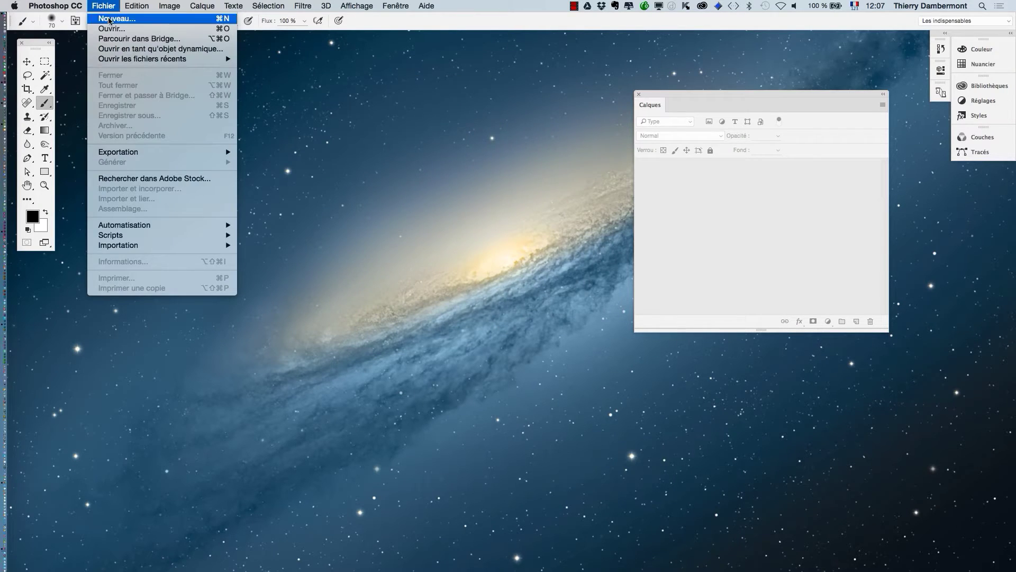
click(110, 19)
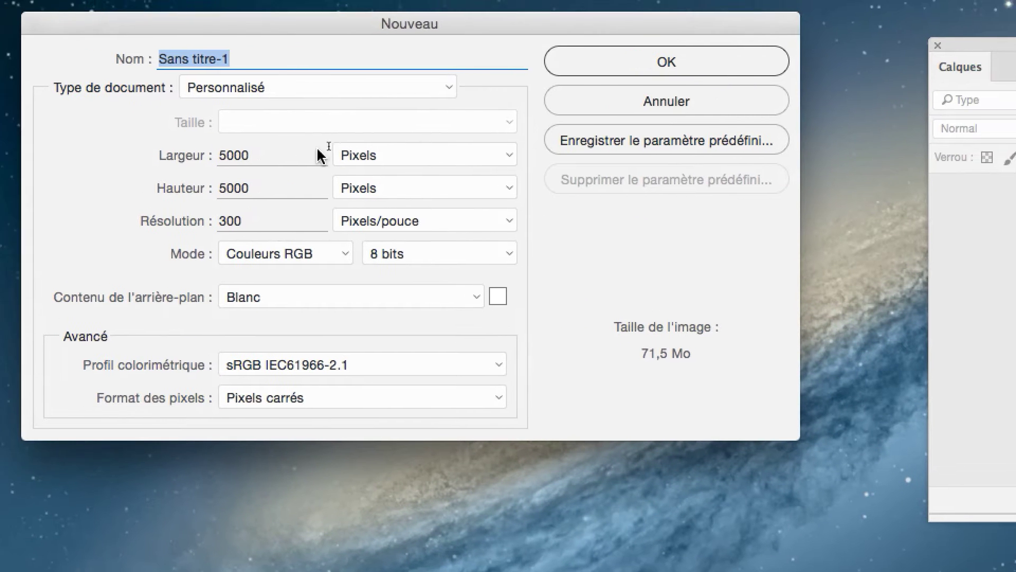
double_click(281, 145)
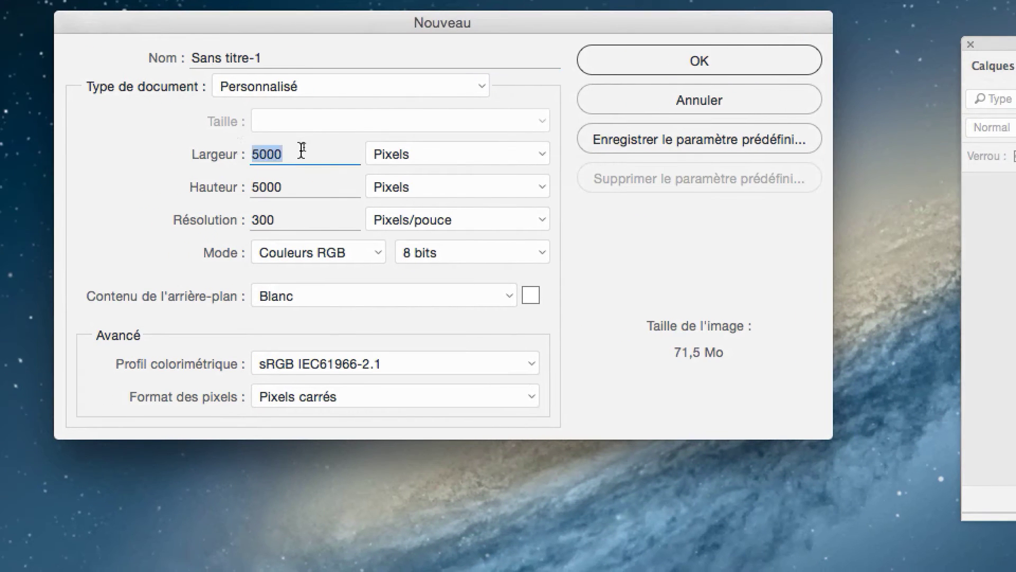
text(1000)
key(Tab)
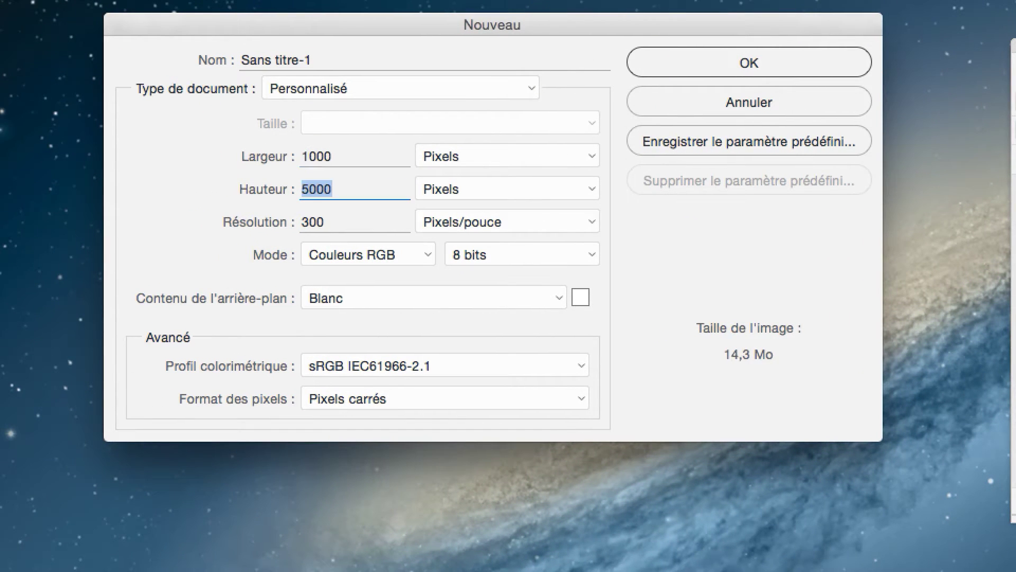
text(200)
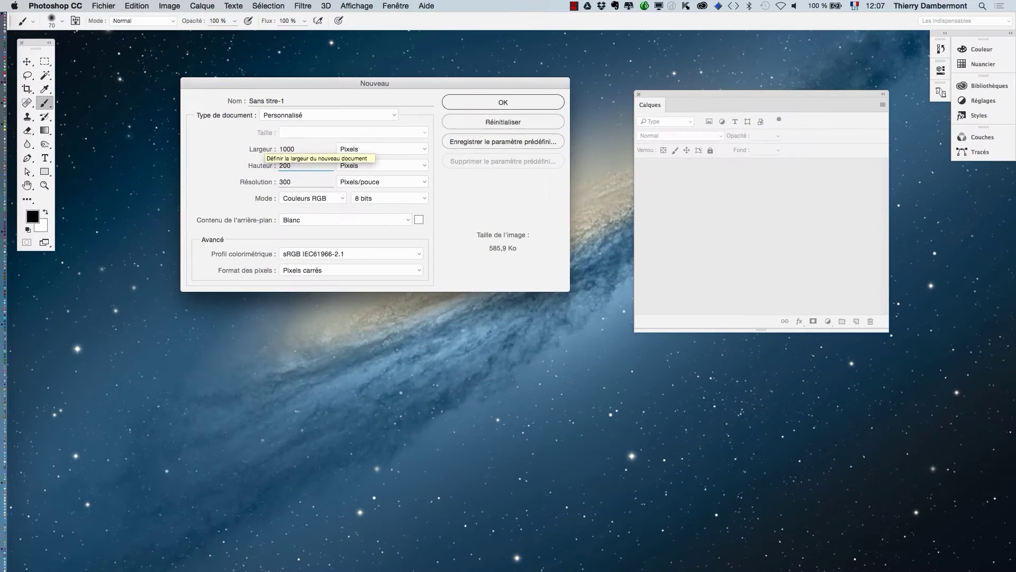
key(Return)
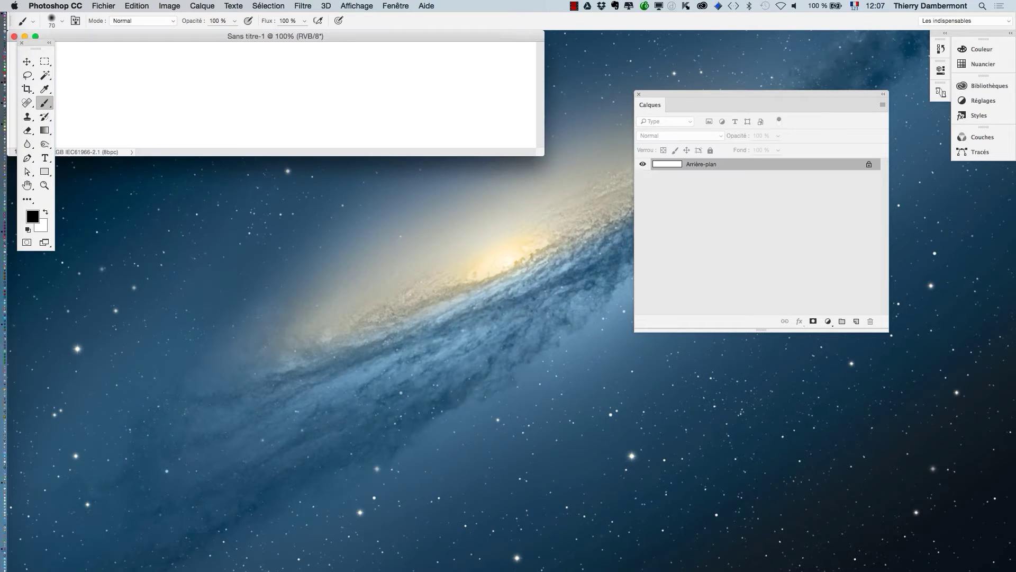
key(f)
drag(512, 300, 331, 193)
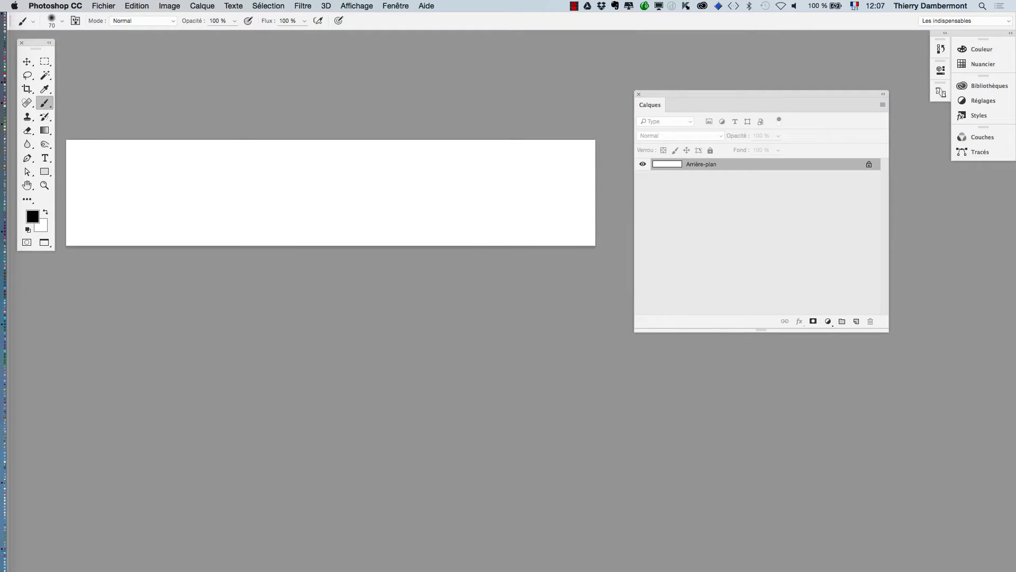
Add a text layer on the white banner reading "grand rassemblement le 24 avril 2015"
click(45, 158)
click(98, 191)
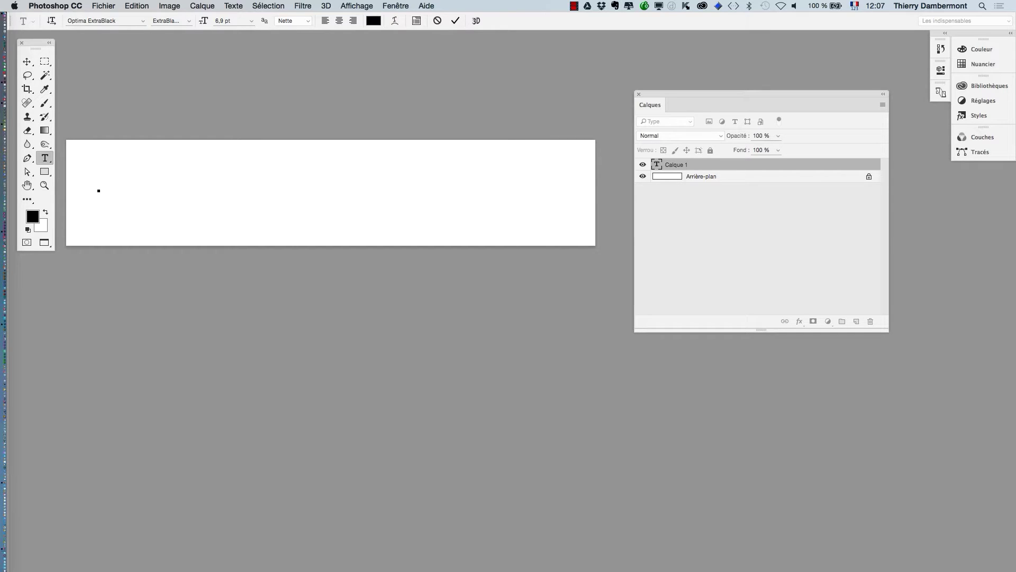
text(grand rassemblement )
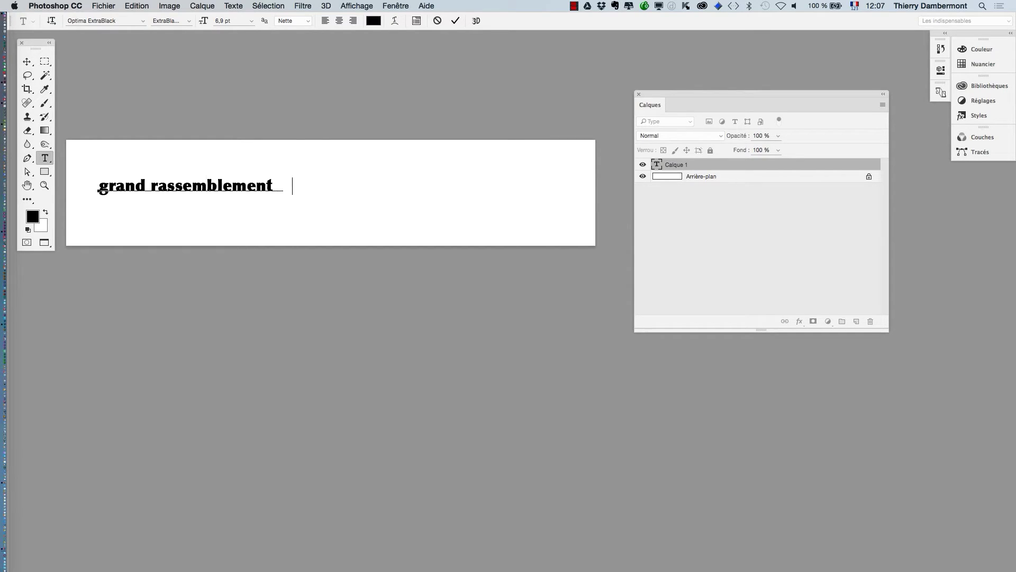
text(le 24 avril)
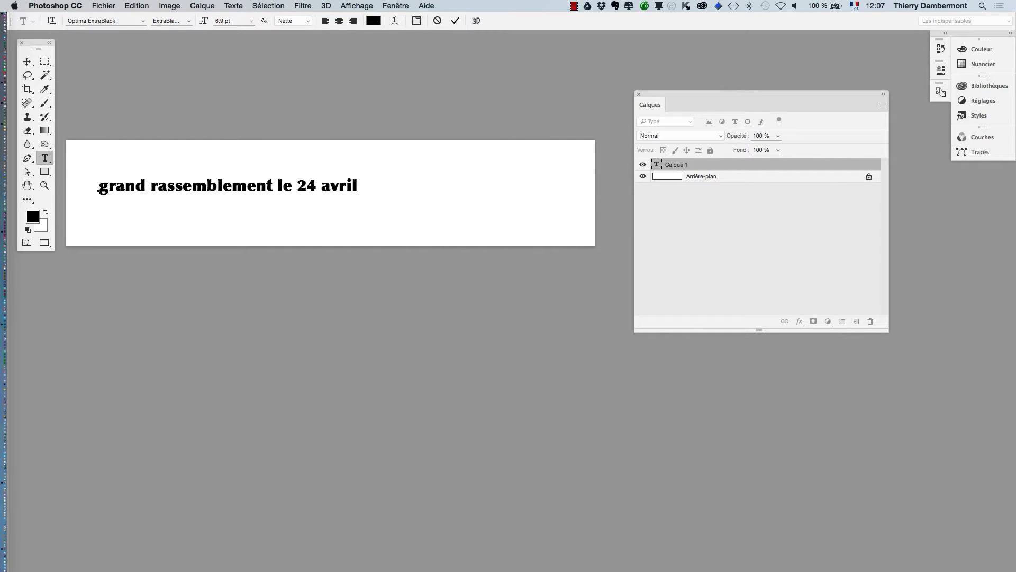
text( 2015)
Enlarge the text with Free Transform to span most of the banner's width and centre it in the upper half
click(27, 62)
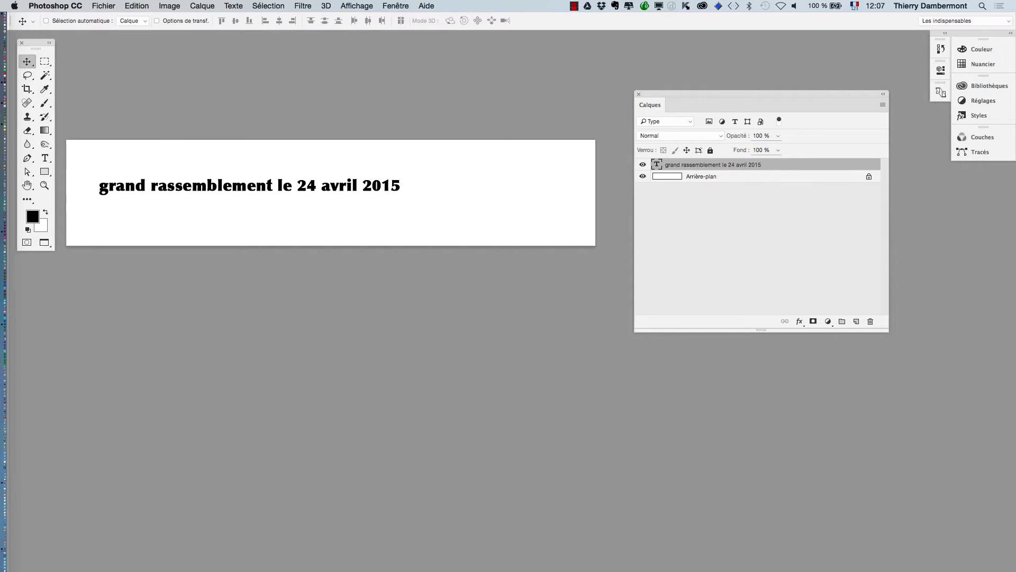
drag(228, 181, 294, 169)
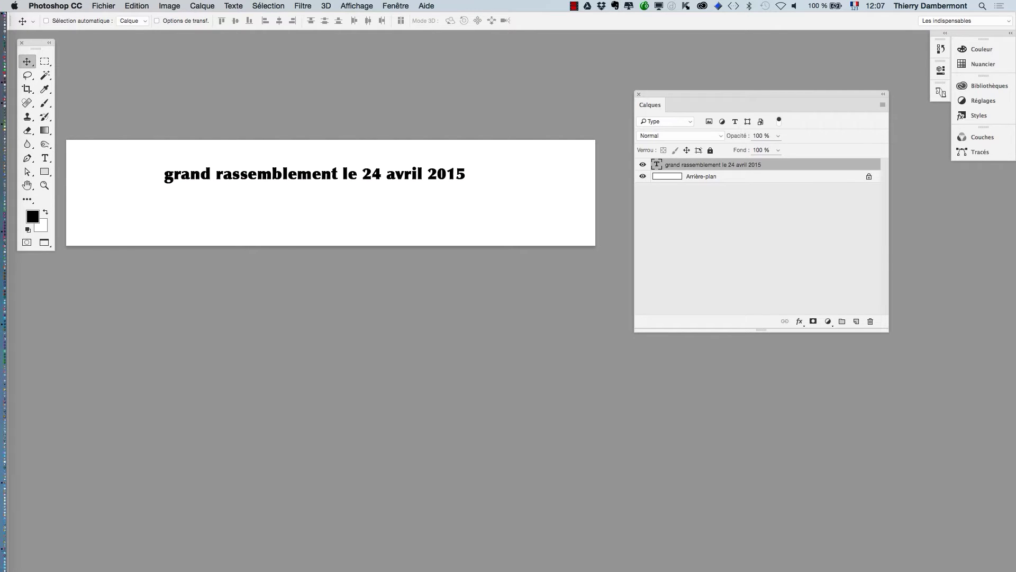
key(super+t)
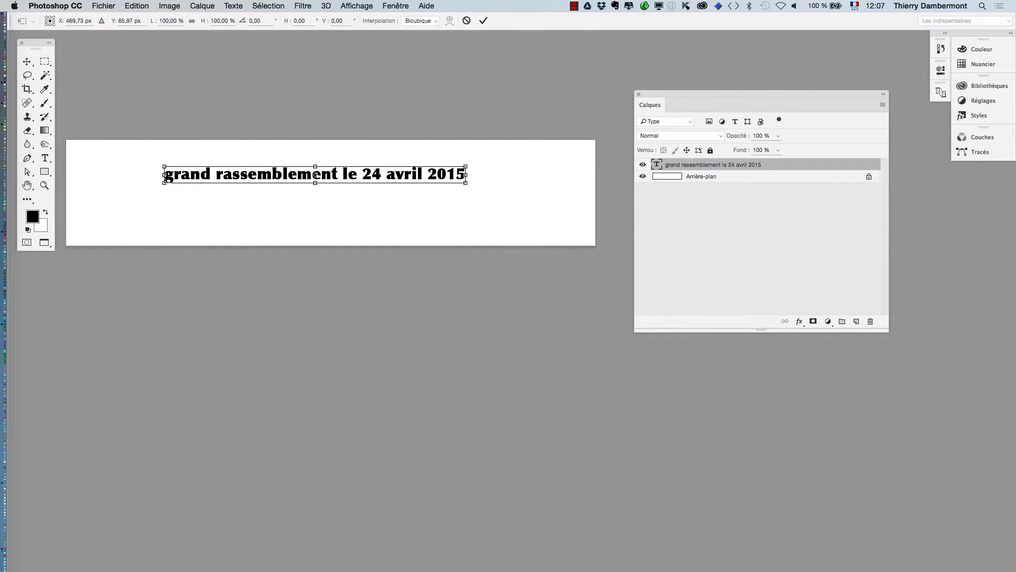
drag(164, 183, 93, 212)
drag(315, 174, 332, 178)
key(Return)
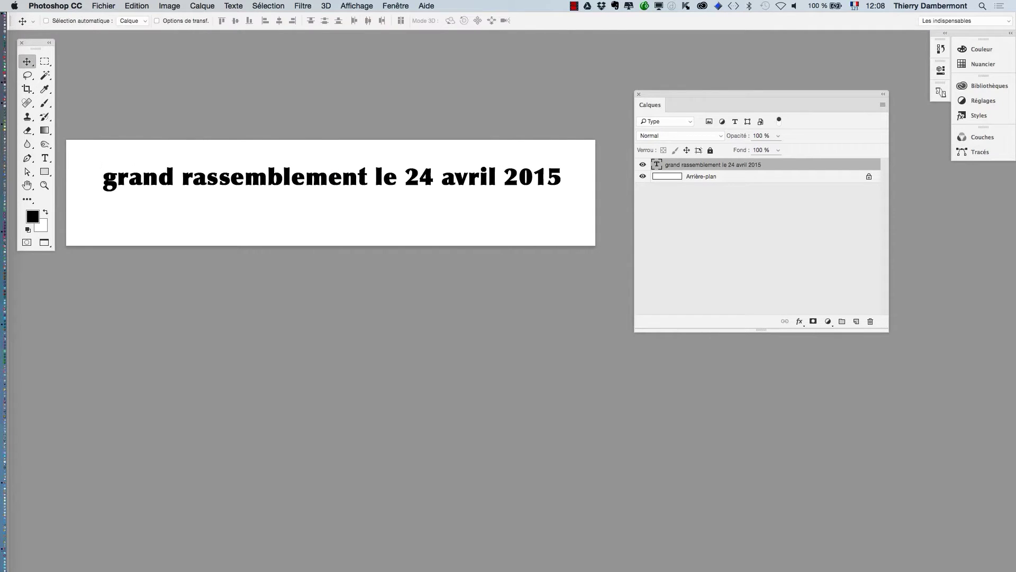
Save the banner as banniere - 01 - avril2015.psd in the interactivité dans InDesign (jour 3) folder
click(110, 5)
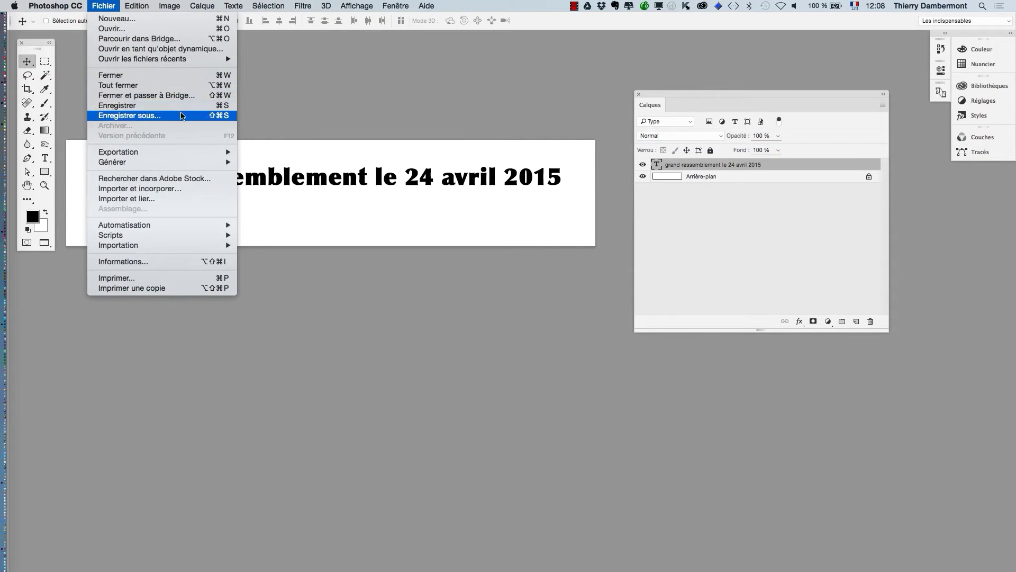
click(181, 115)
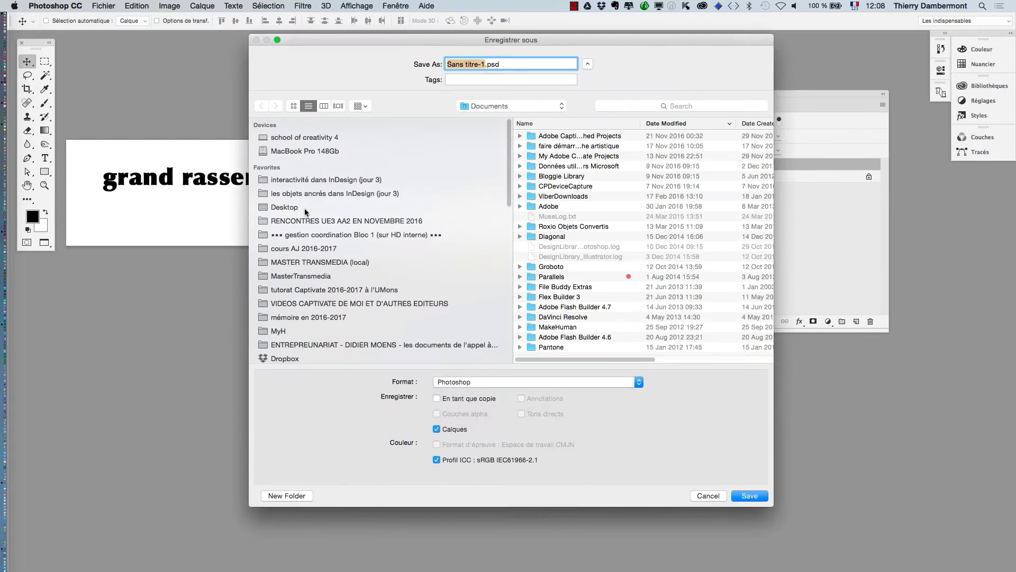
click(311, 180)
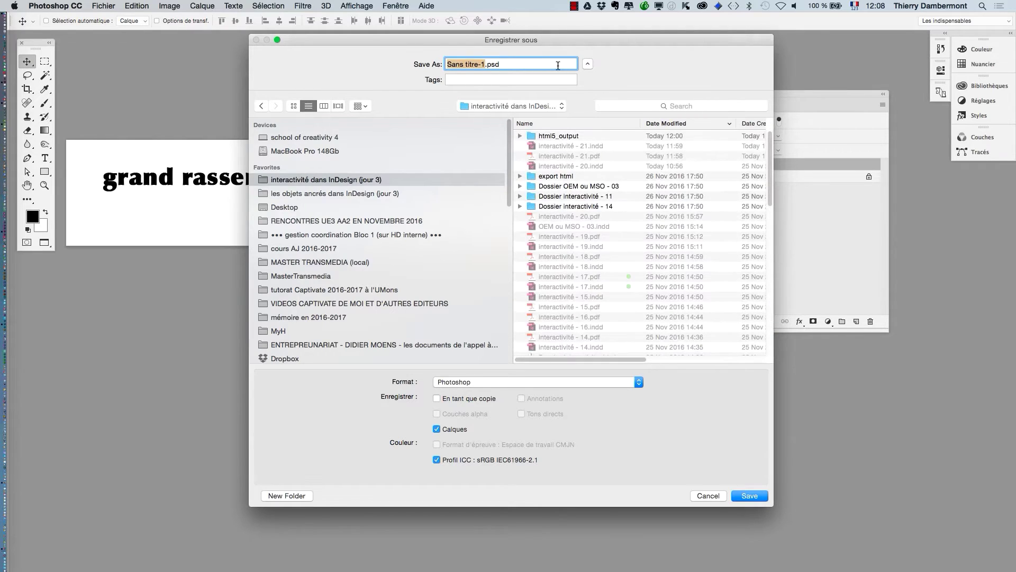
text(banni)
text(ere)
text( - 01)
text( - avril2015)
key(Return)
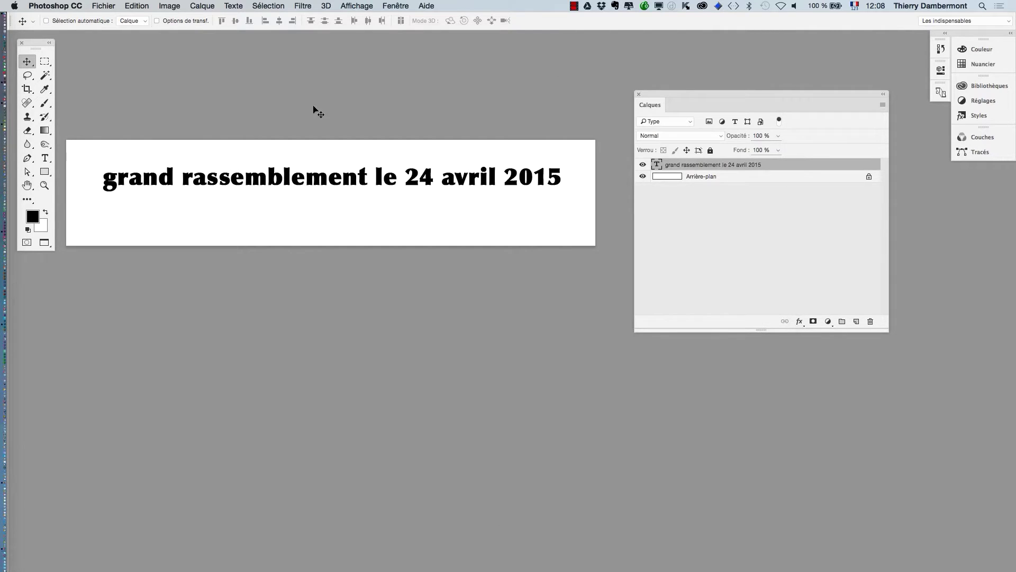
Show the Montage (timeline) panel as a floating panel below the banner and widen it to about the workspace width
click(395, 6)
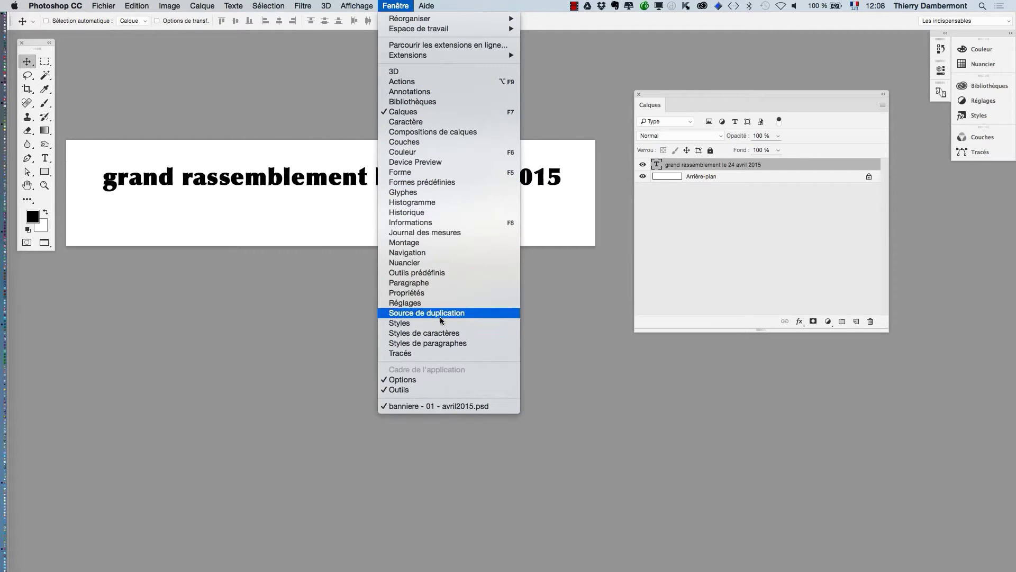
click(435, 244)
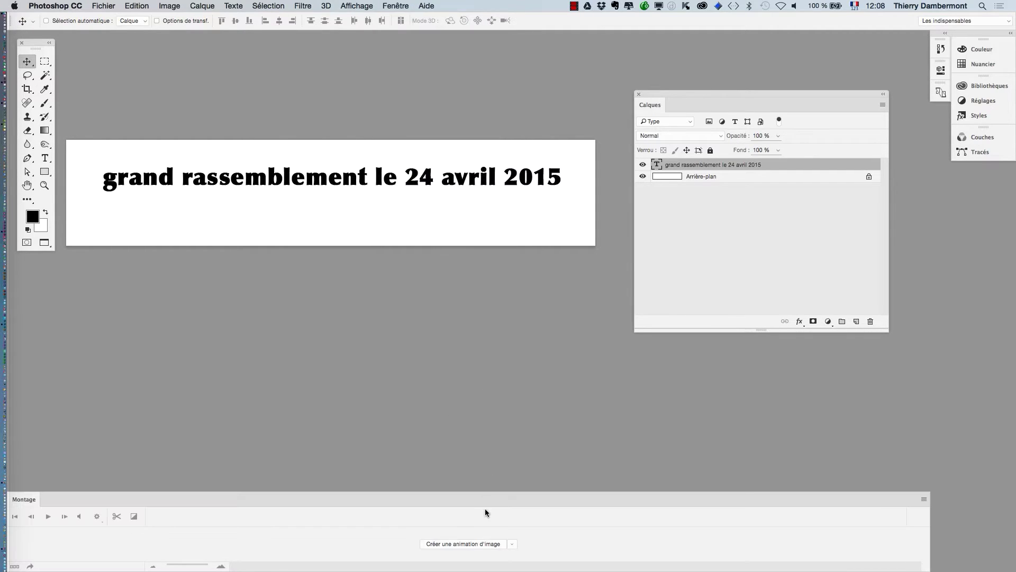
drag(25, 497, 45, 396)
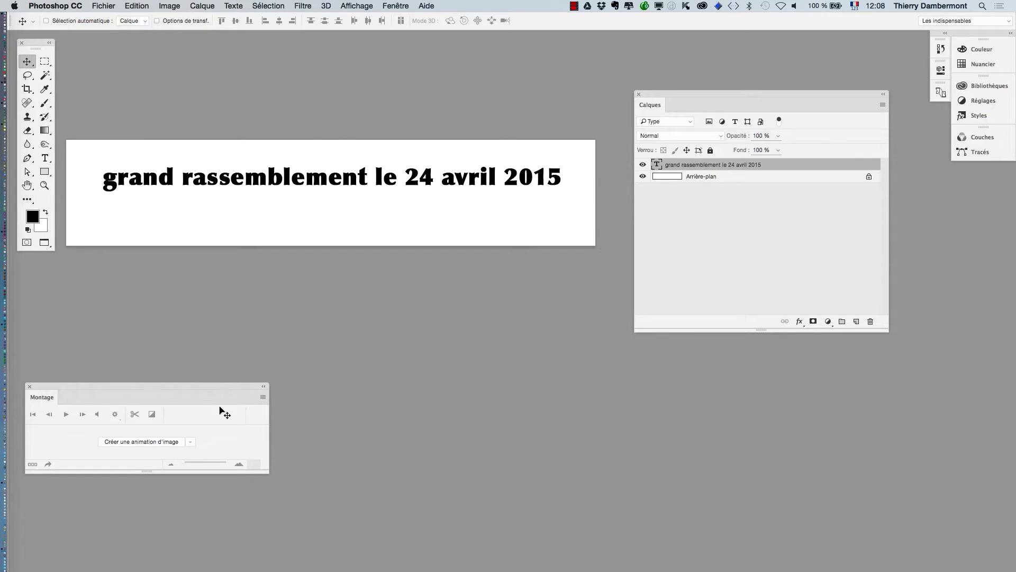
drag(267, 471, 937, 508)
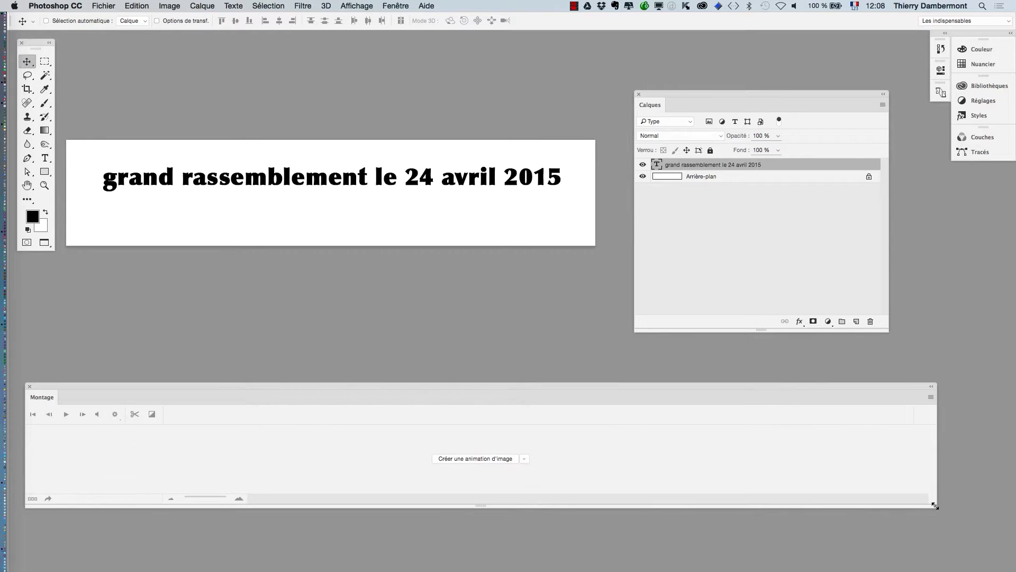
click(102, 6)
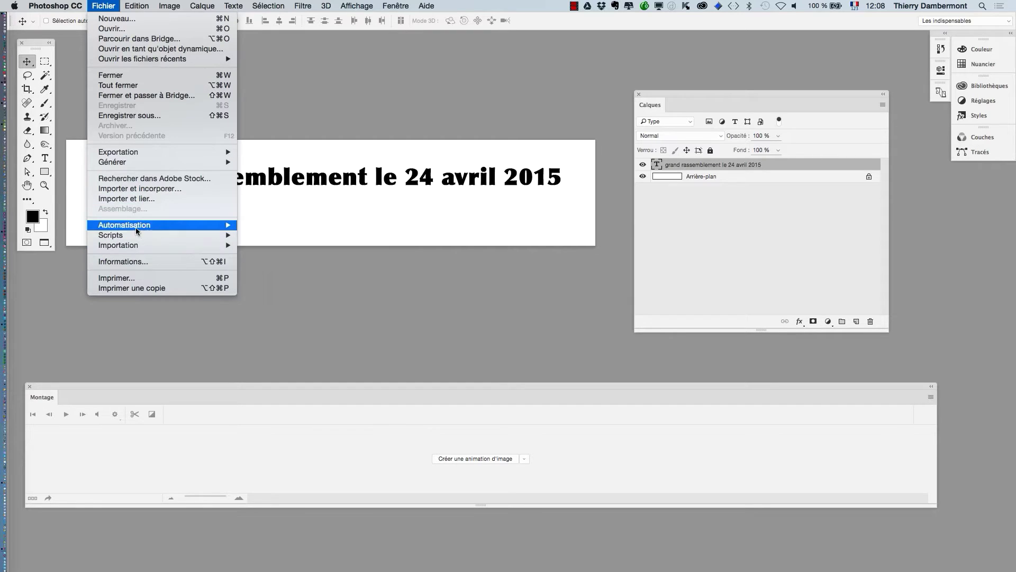
mouse_move(125, 155)
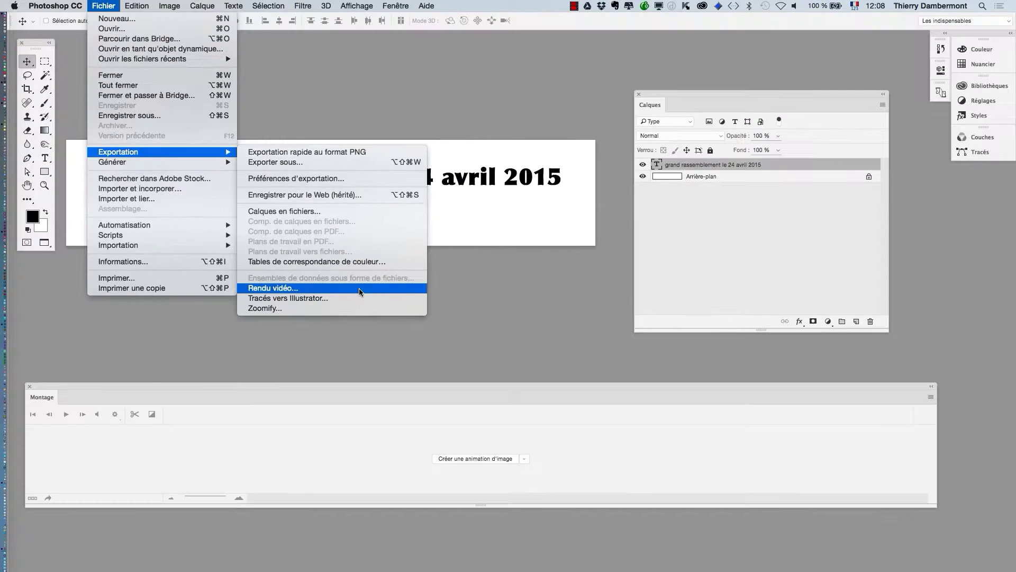
click(455, 329)
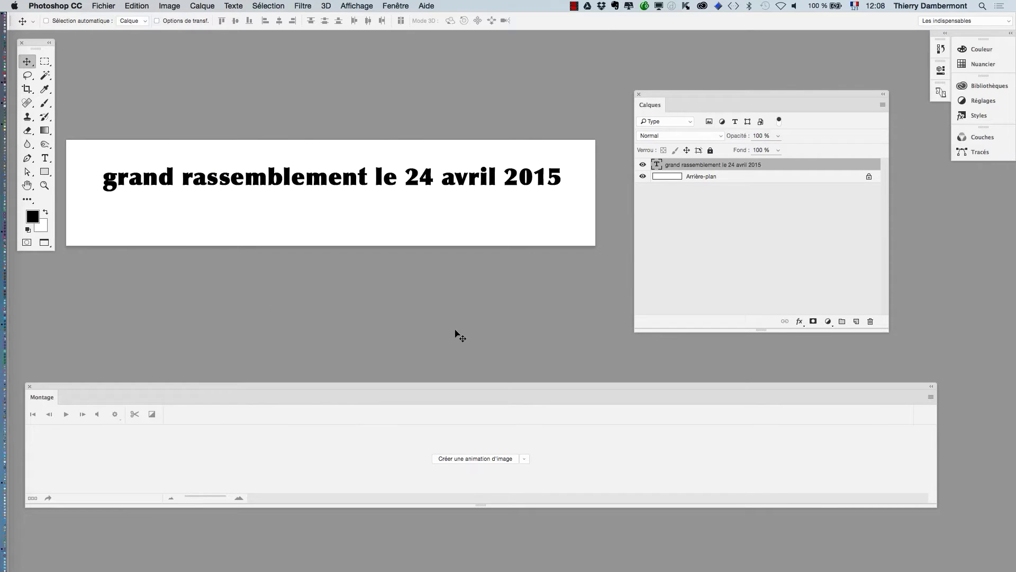
click(931, 397)
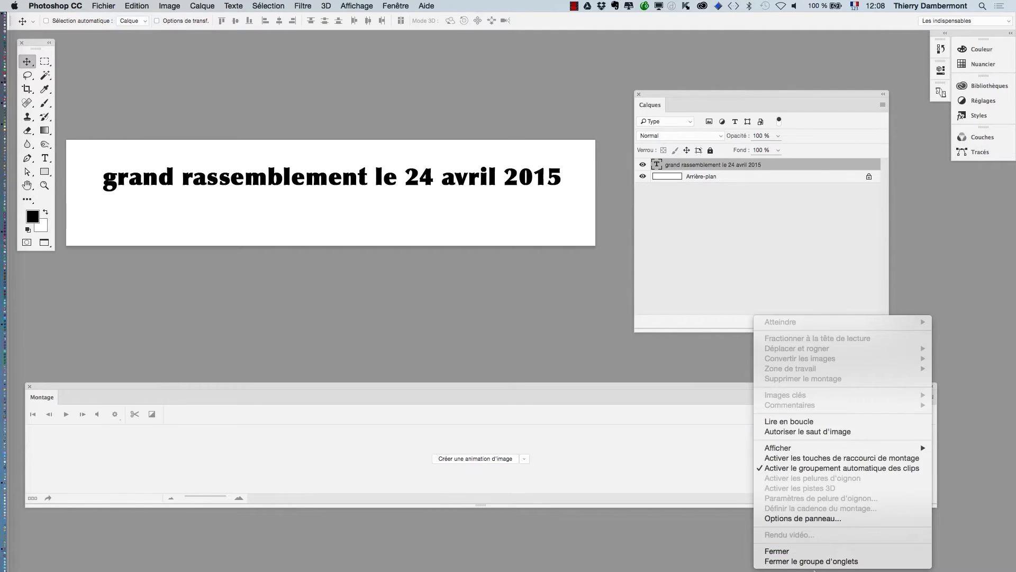
click(652, 461)
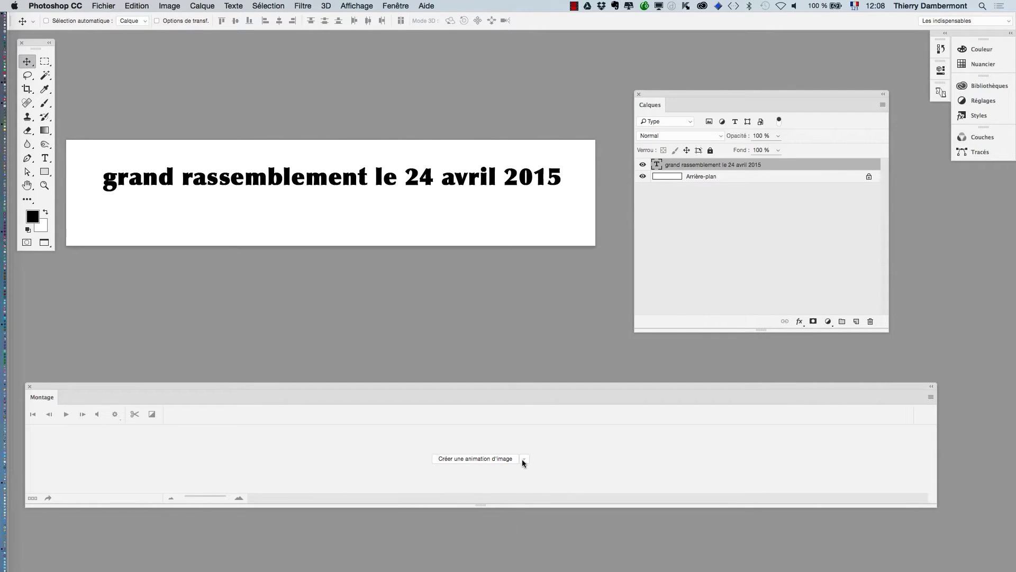
Create a video timeline for the banner instead of a frame animation
click(524, 458)
click(516, 466)
click(504, 460)
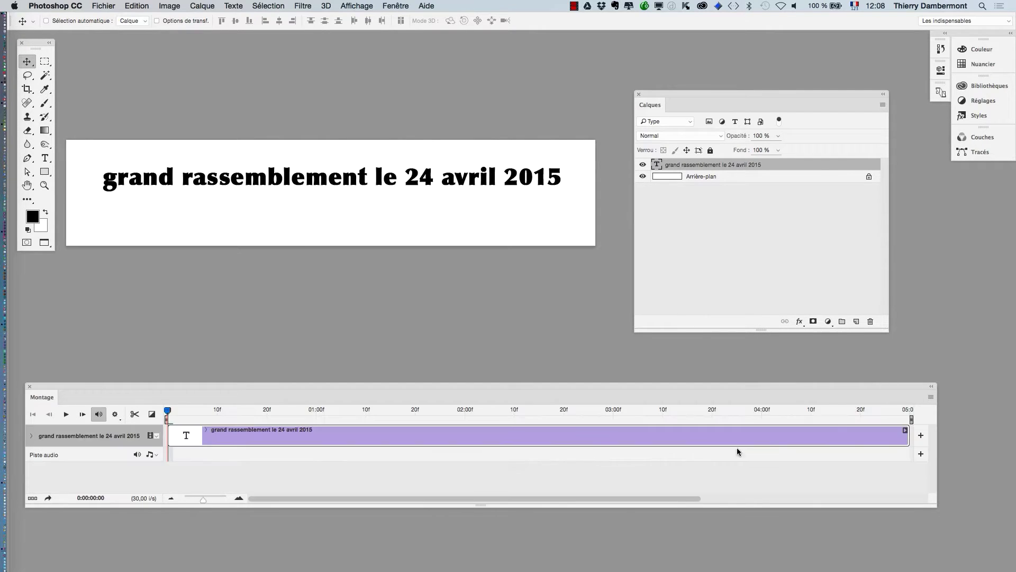
Render the timeline as banniere - 01 - avril2015.mp4 with Adobe Media Encoder, H.264 format, Qualité supérieure preset, at the 1000 × 200 document size
click(931, 397)
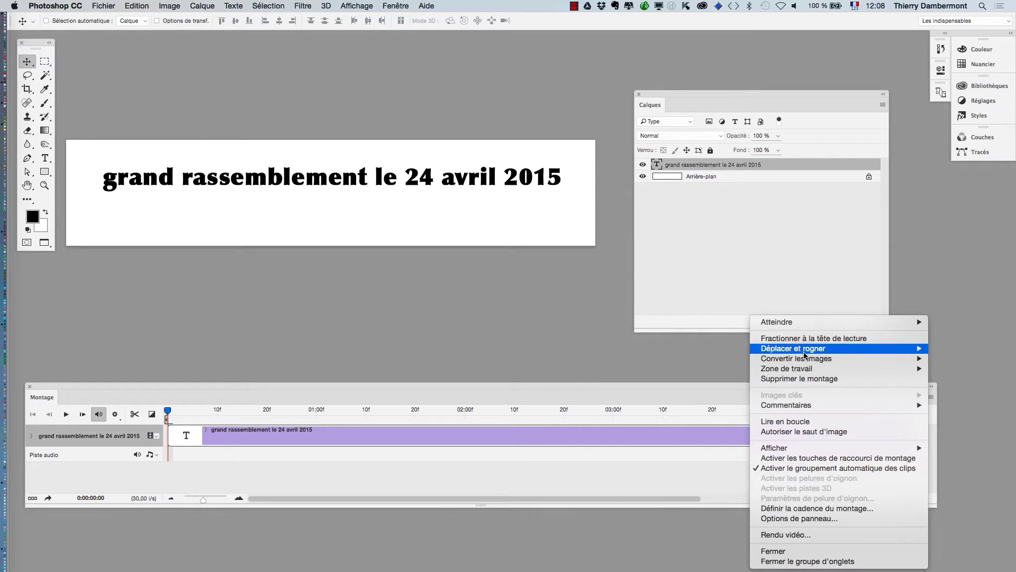
click(794, 535)
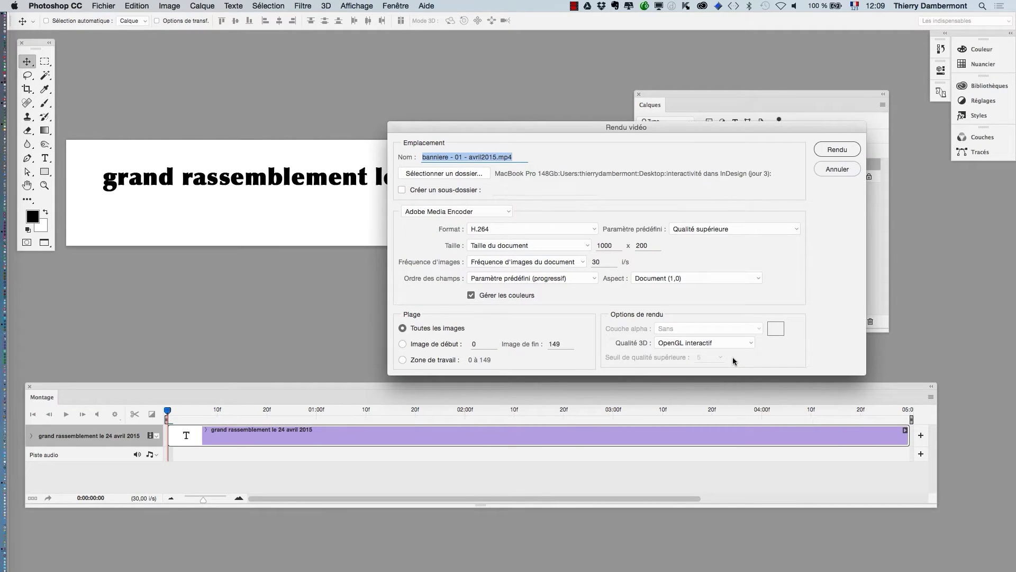
drag(547, 128, 289, 82)
key(alt)
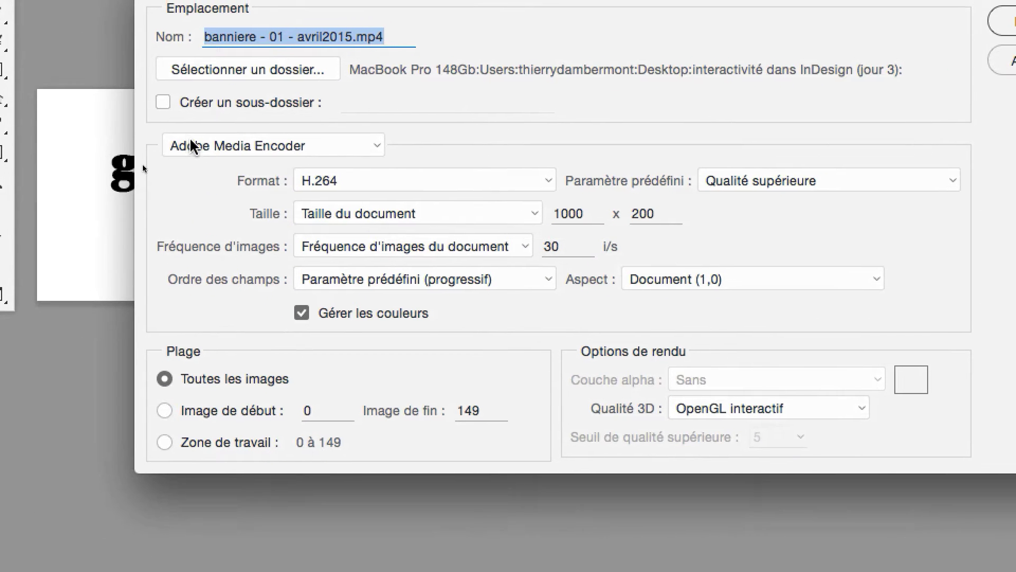
click(192, 146)
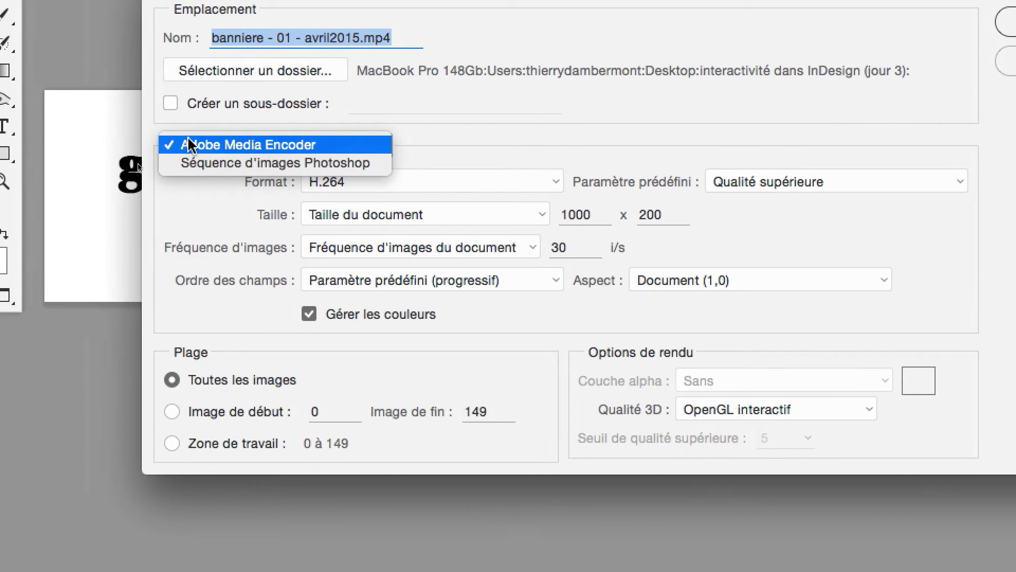
click(203, 144)
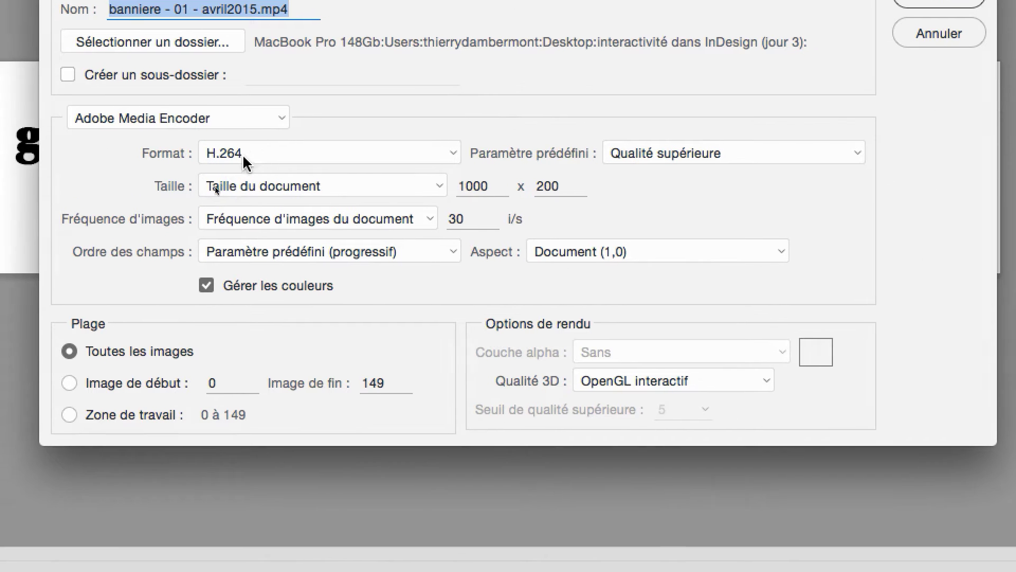
click(247, 161)
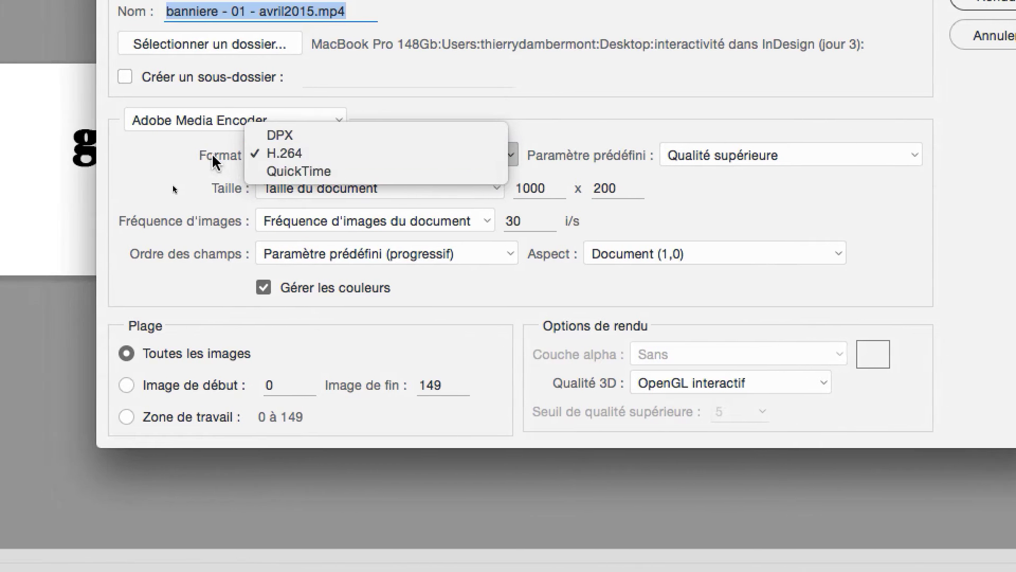
click(211, 162)
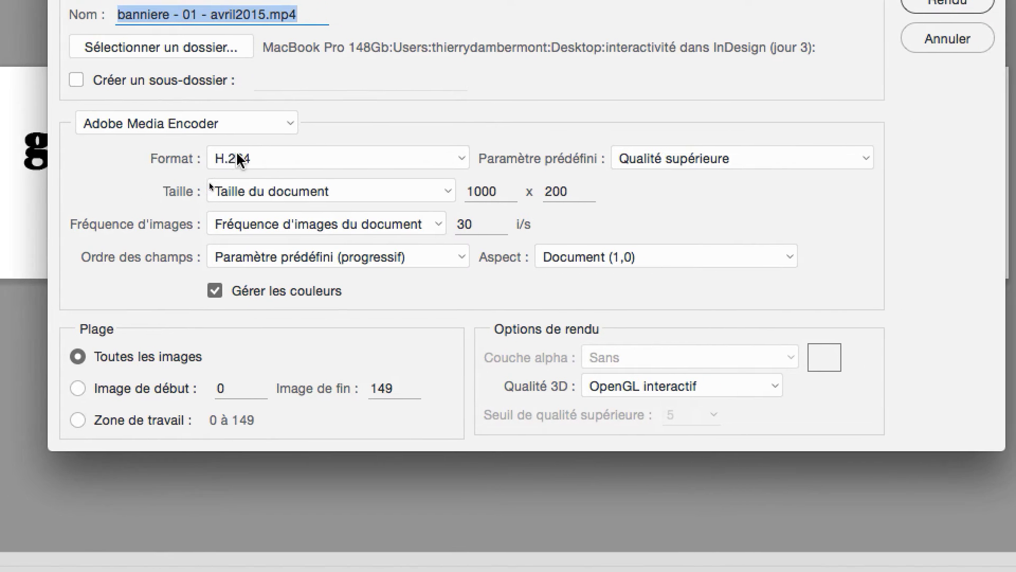
click(289, 156)
click(260, 157)
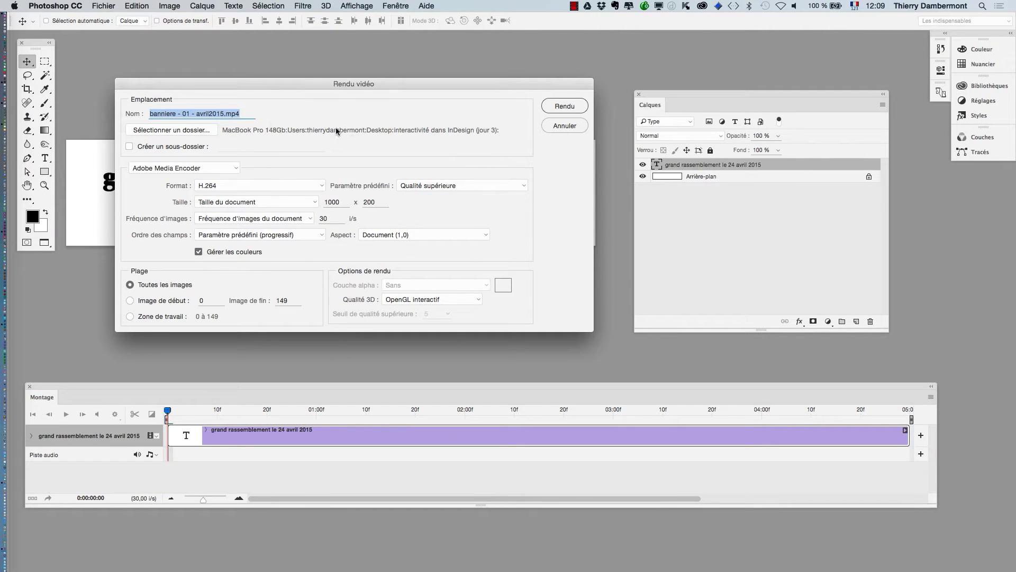
click(583, 108)
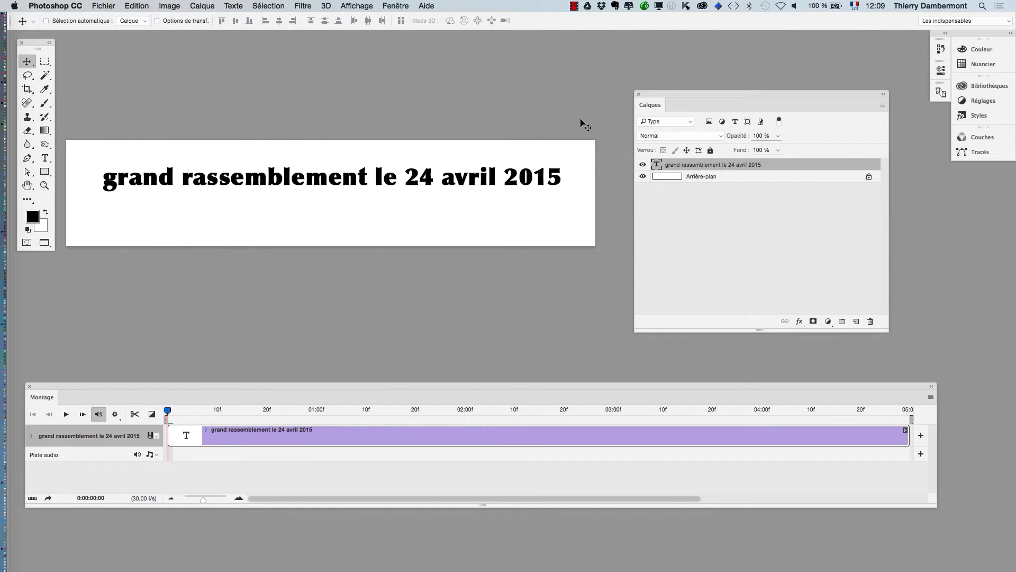
Switch to Finder and show the newest files of the interactivité dans InDesign (jour 3) folder in a new window
key(super+Tab)
key(super+Tab)
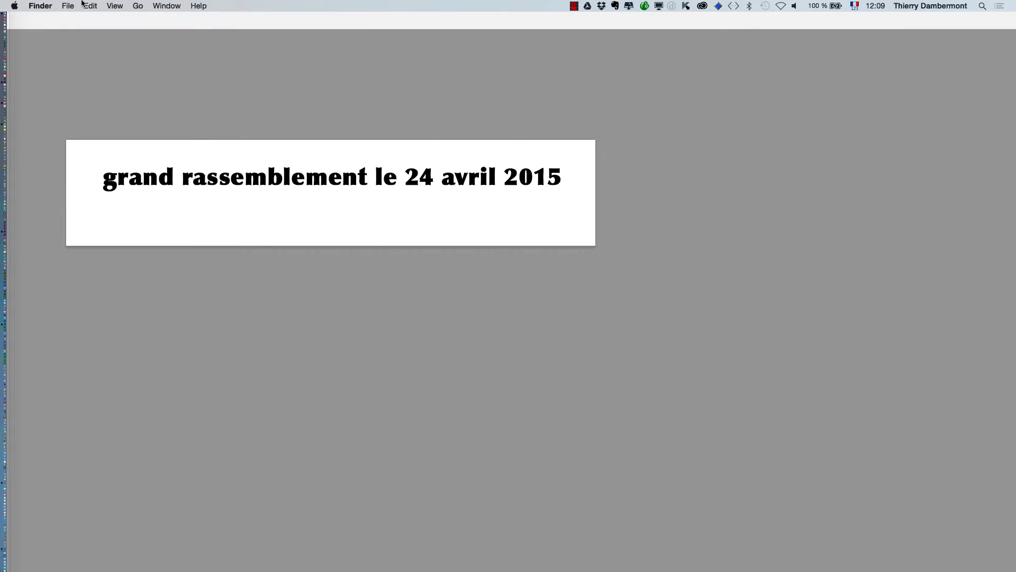
click(68, 5)
click(80, 16)
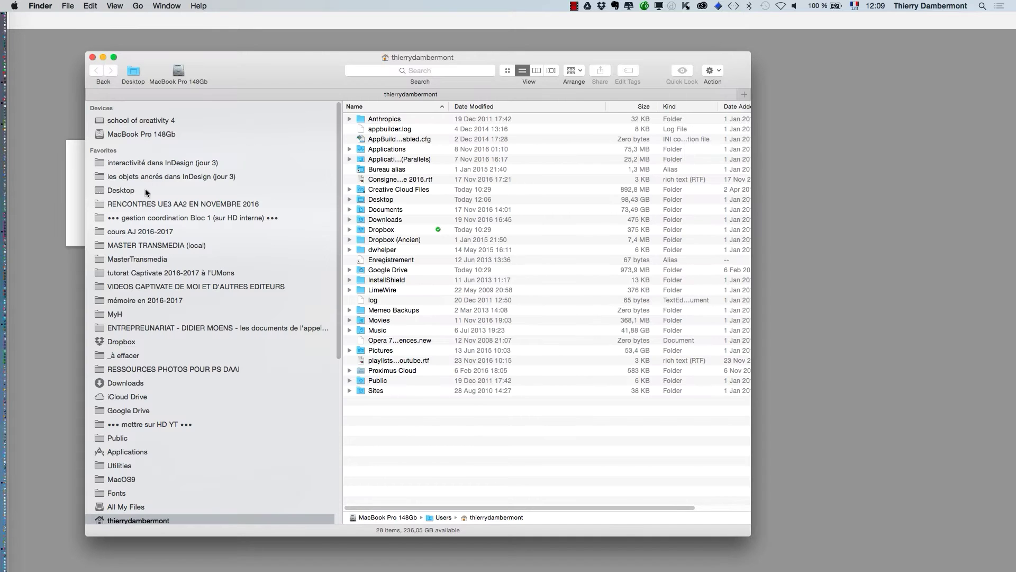
click(142, 188)
click(156, 163)
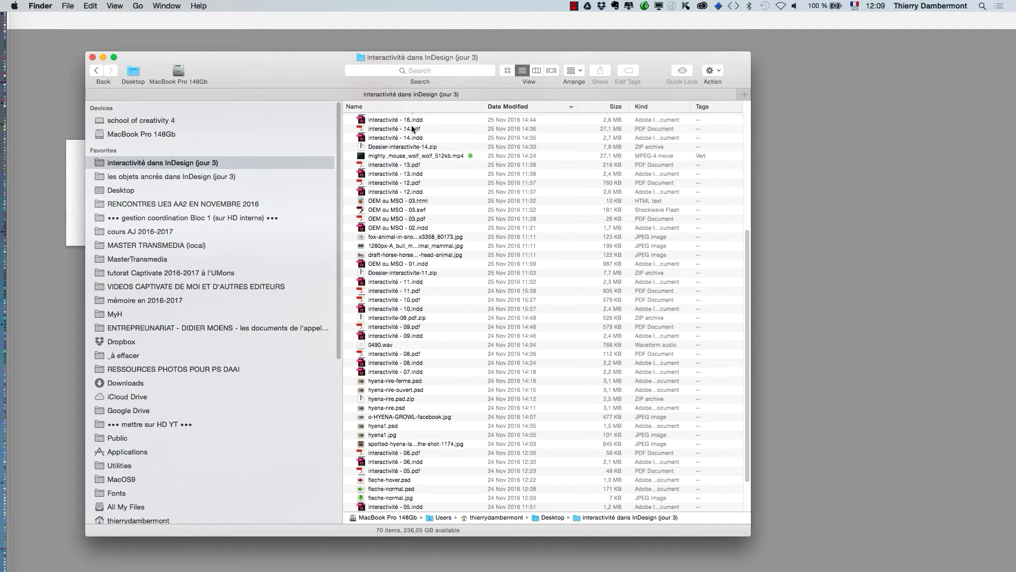
scroll(553, 123, up, 10)
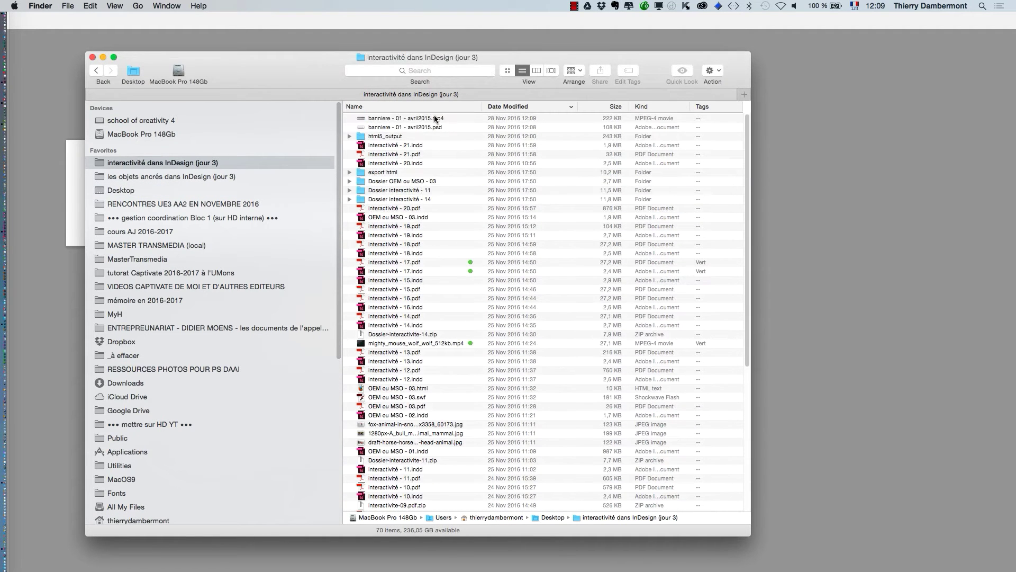
Compare the exported banner MP4 with its PSD source, play the movie in QuickTime Player, and close it
click(459, 120)
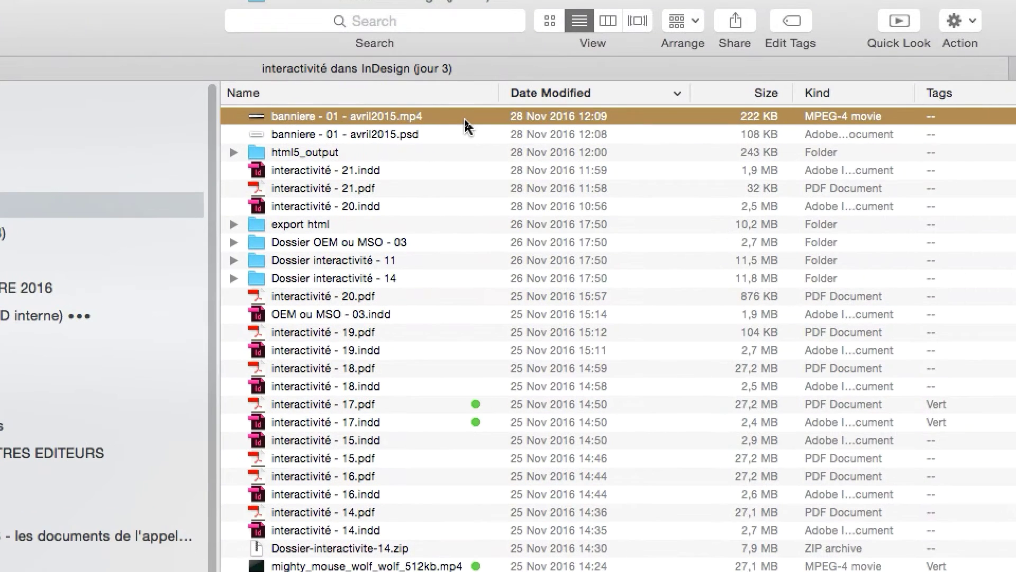
click(461, 134)
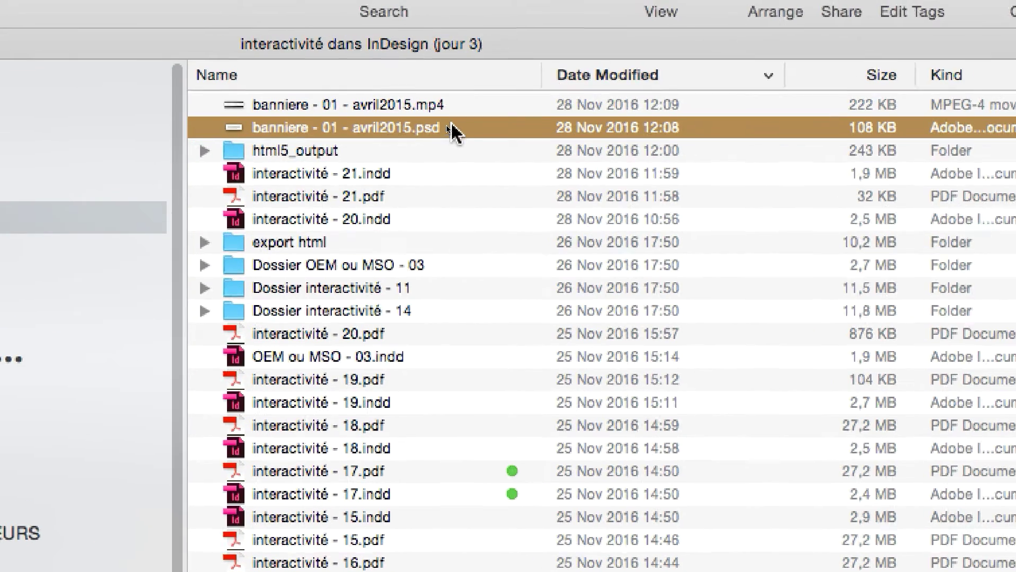
click(456, 105)
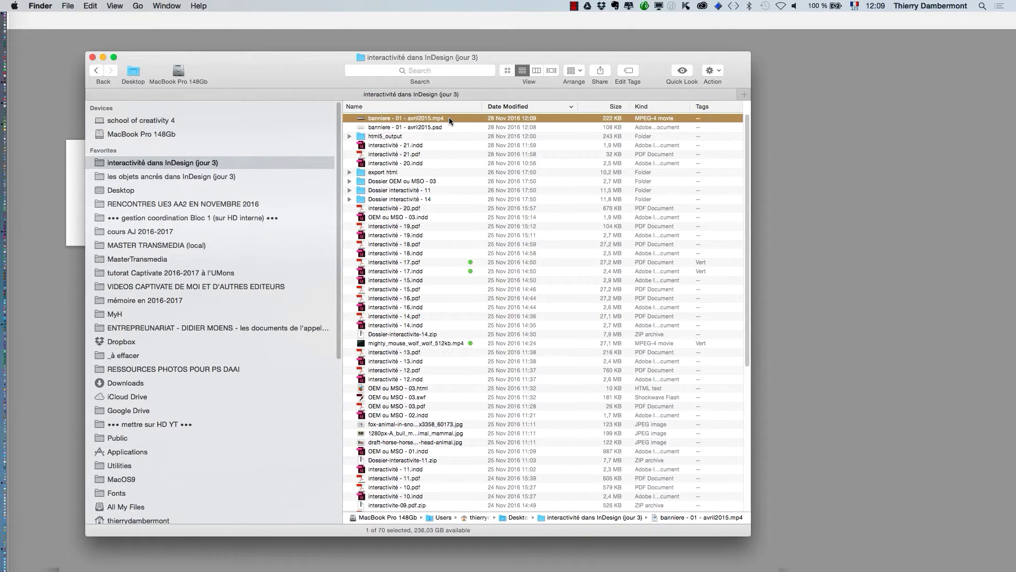
double_click(449, 117)
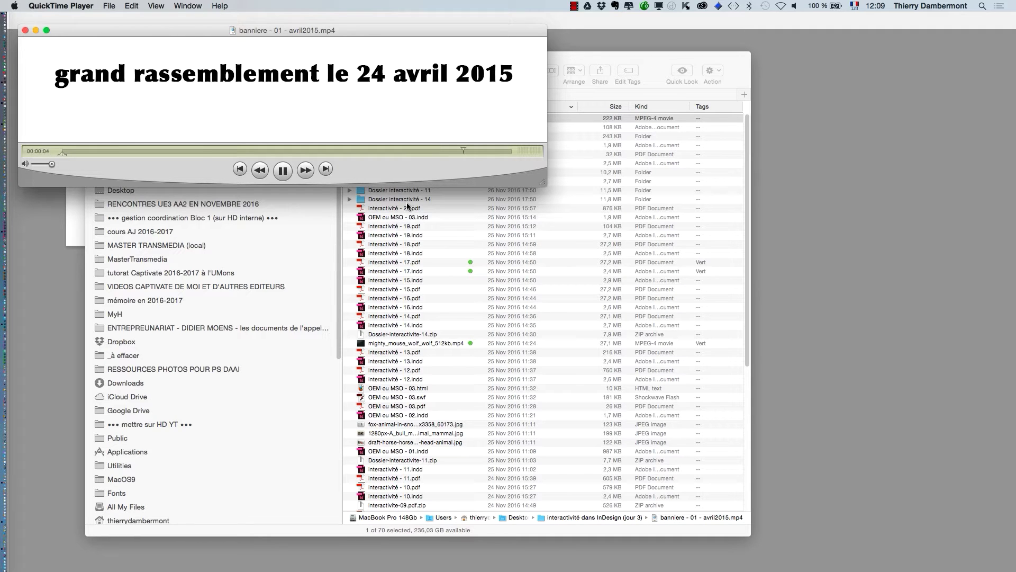
click(25, 30)
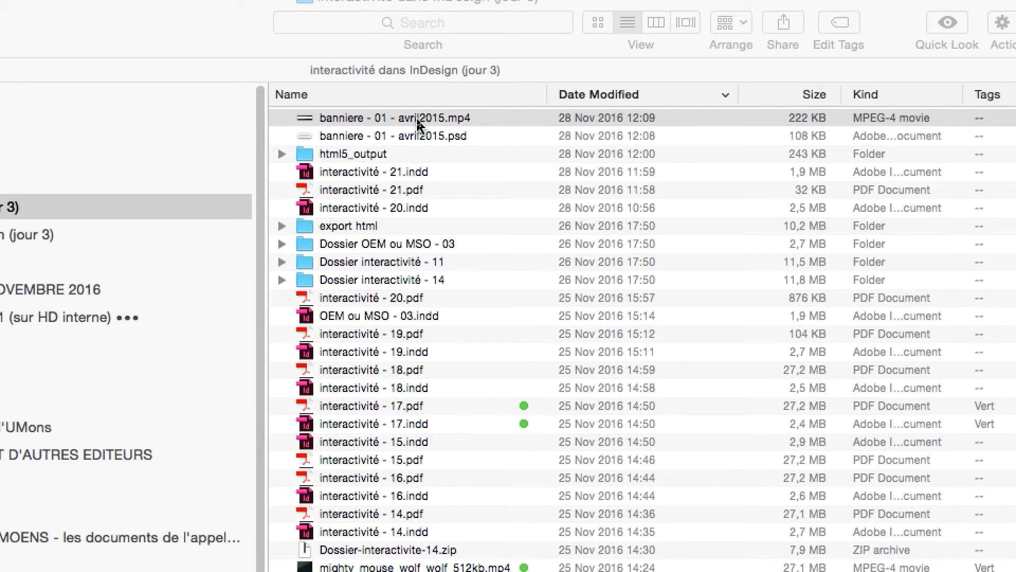
Rename the exported movie without spaces as banniere-01-avril2015.mp4
click(417, 118)
key(Return)
click(408, 118)
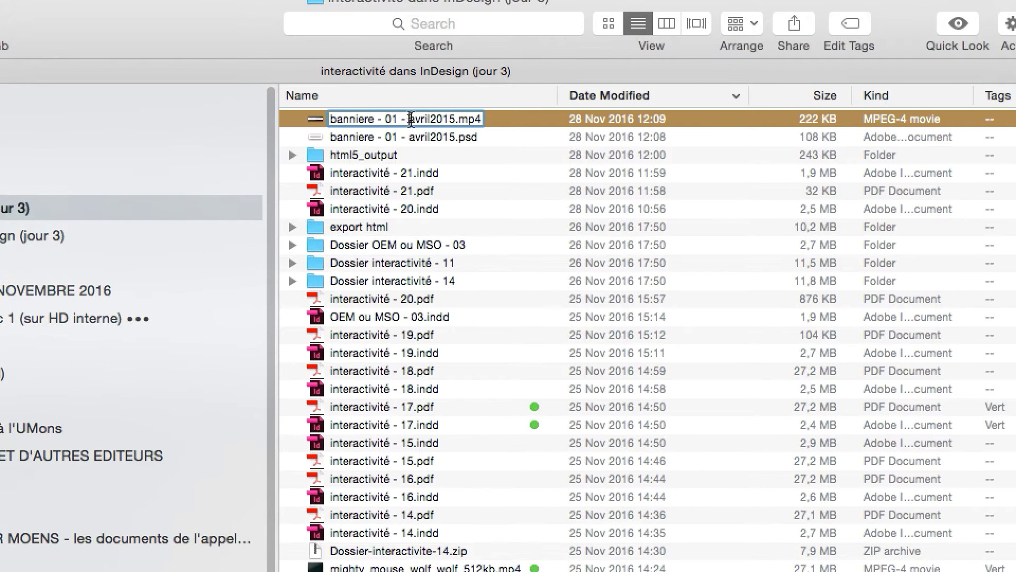
key(BackSpace)
click(398, 118)
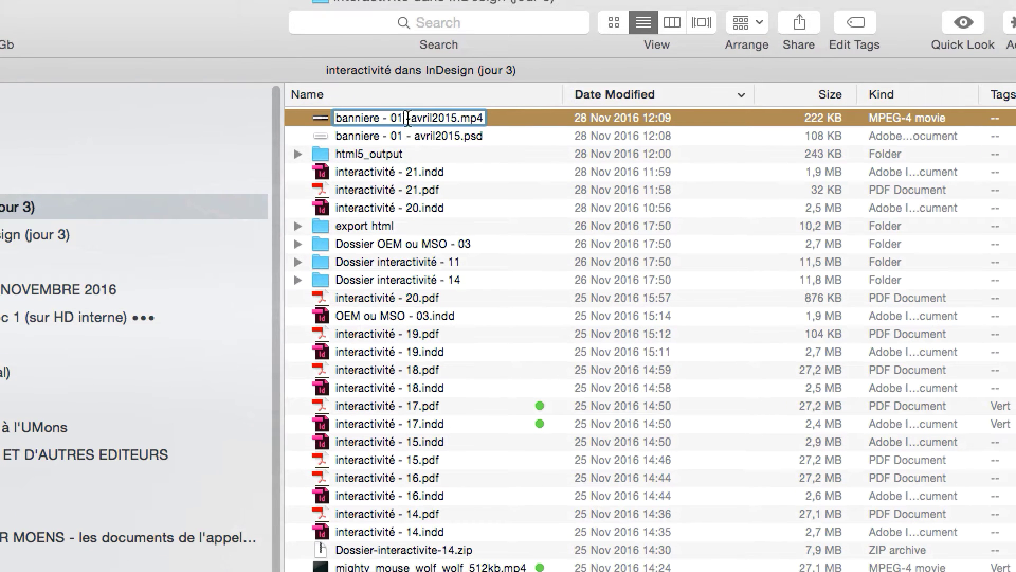
click(397, 118)
key(BackSpace)
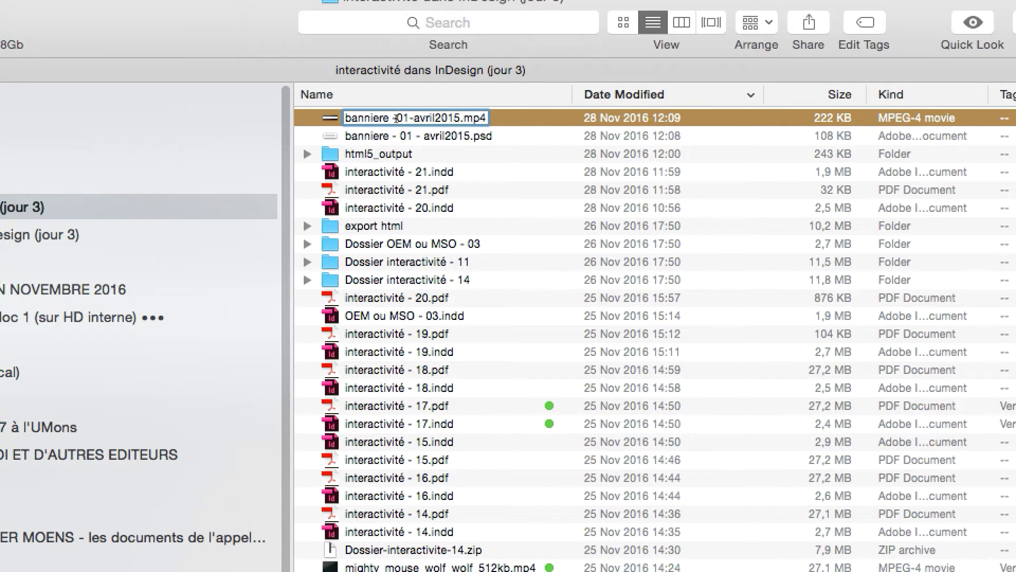
click(390, 119)
key(BackSpace)
key(Return)
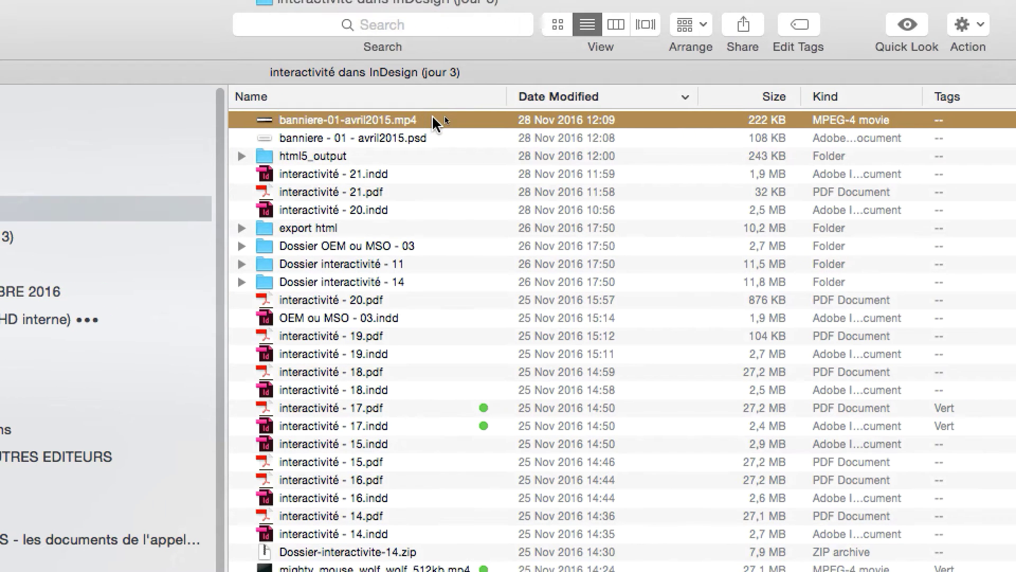
Move the Finder window partly off the banner image and select banniere-01-avril2015.mp4
key(Return)
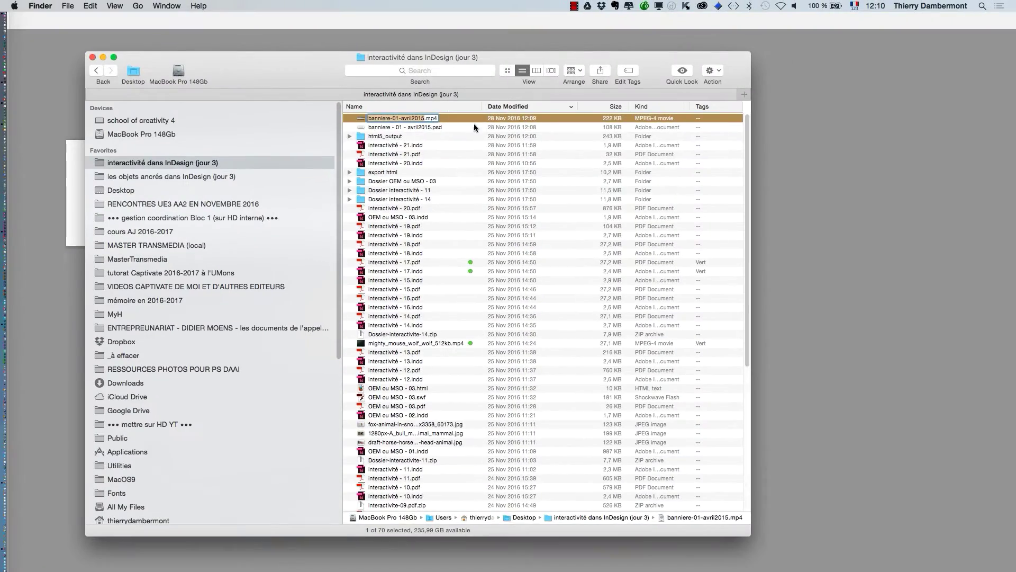
click(453, 171)
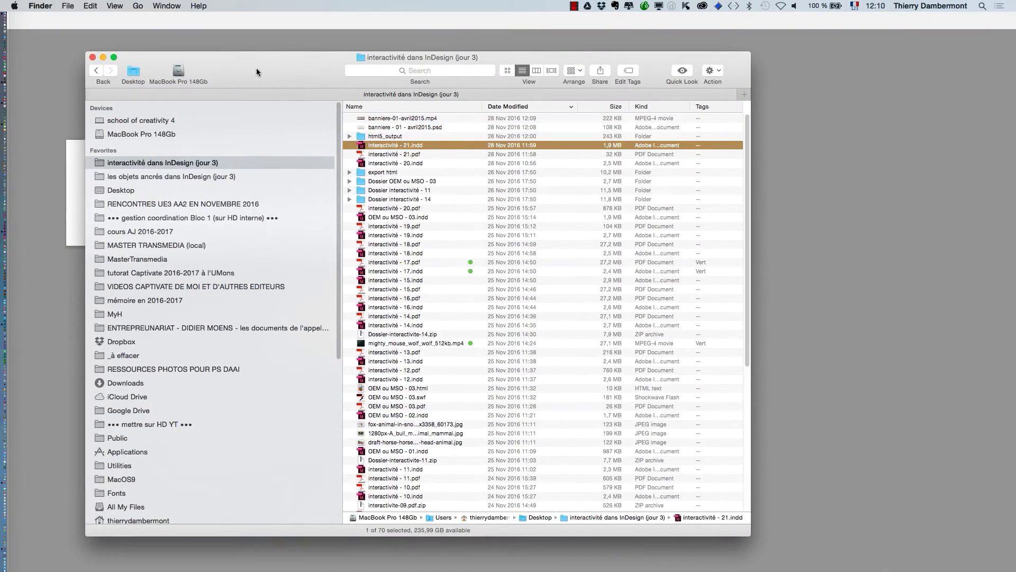
drag(257, 67, 627, 120)
click(750, 172)
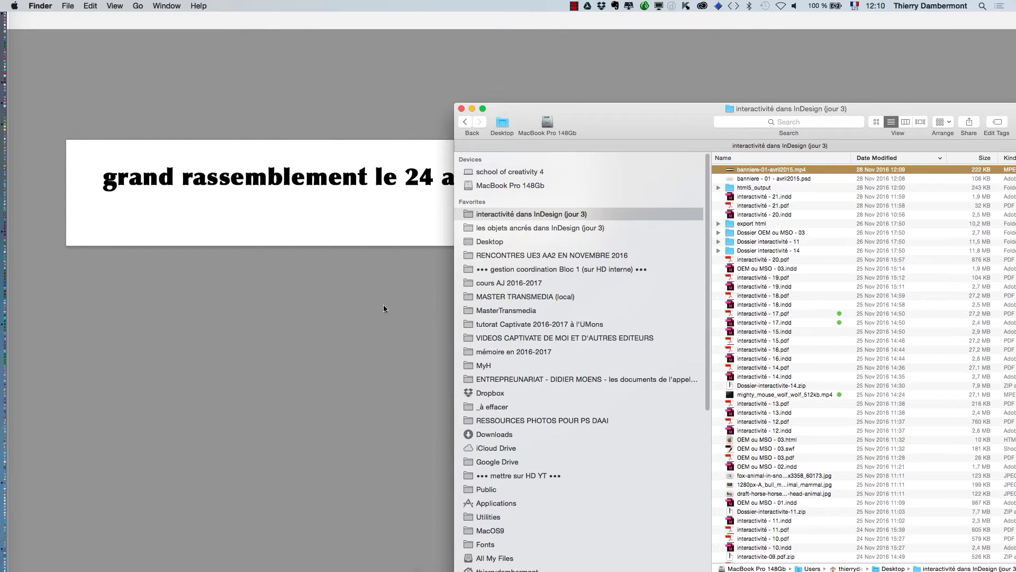
Switch to Transmit, open a new window, and move it so the banner files in Finder are uncovered
key(super+Tab)
key(super+Tab)
key(super+Tab)
key(super+Tab)
key(super+Tab)
key(super+Tab)
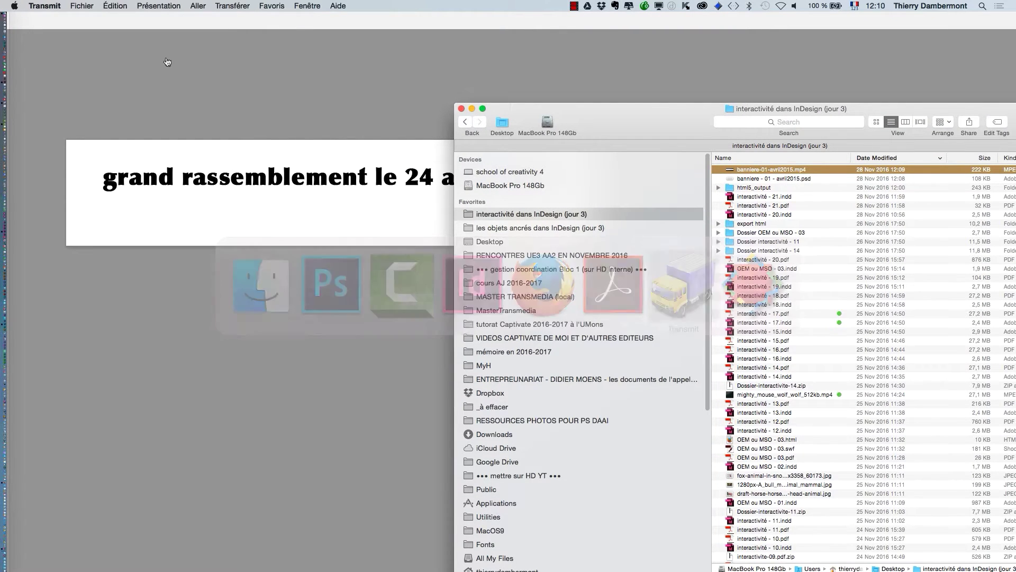
click(307, 5)
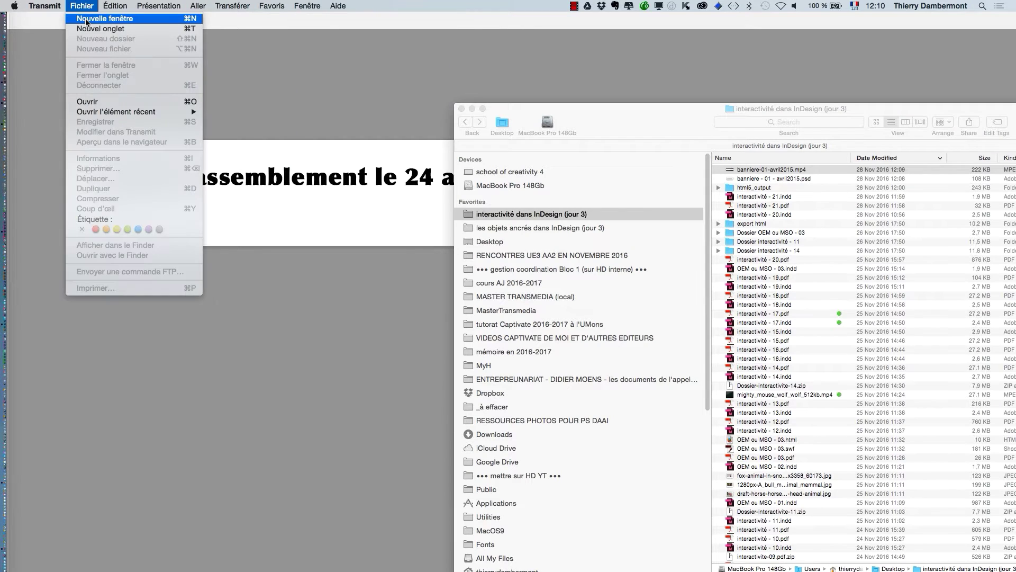
click(86, 19)
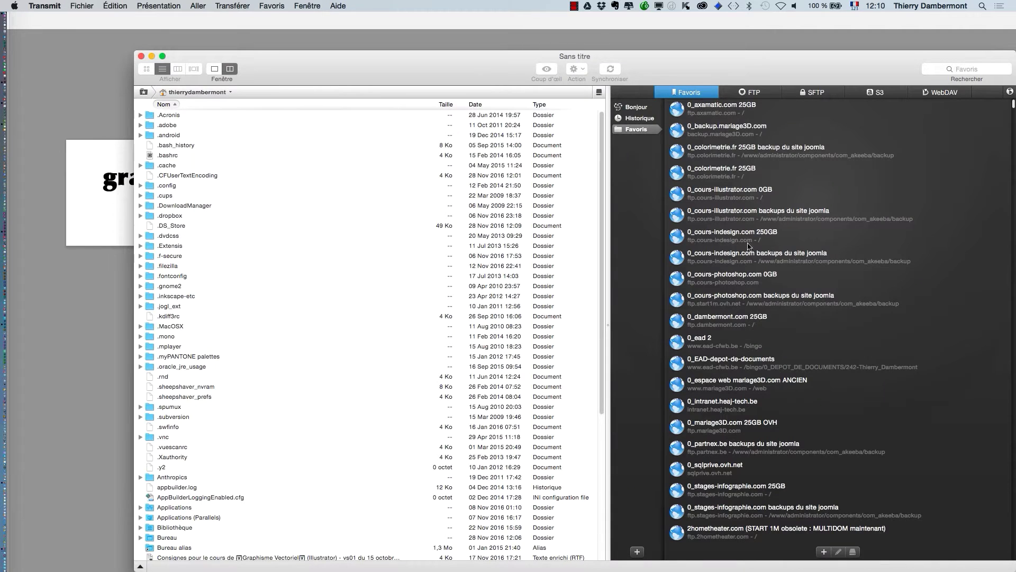
drag(680, 66, 326, 32)
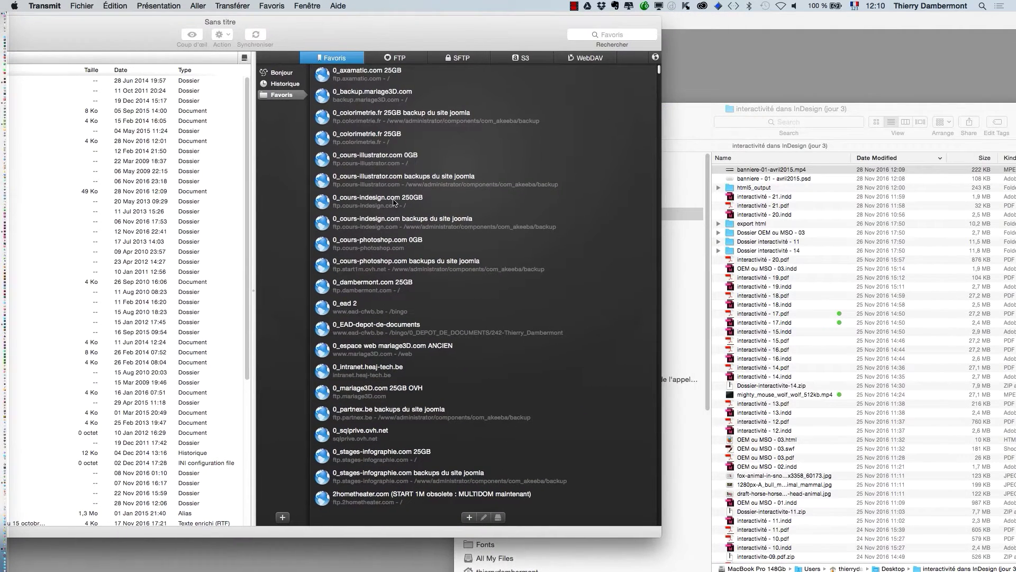
Connect to the 0_cours-indesign.com 250GB favourite and open the www/DOWNLOAD folder
double_click(393, 201)
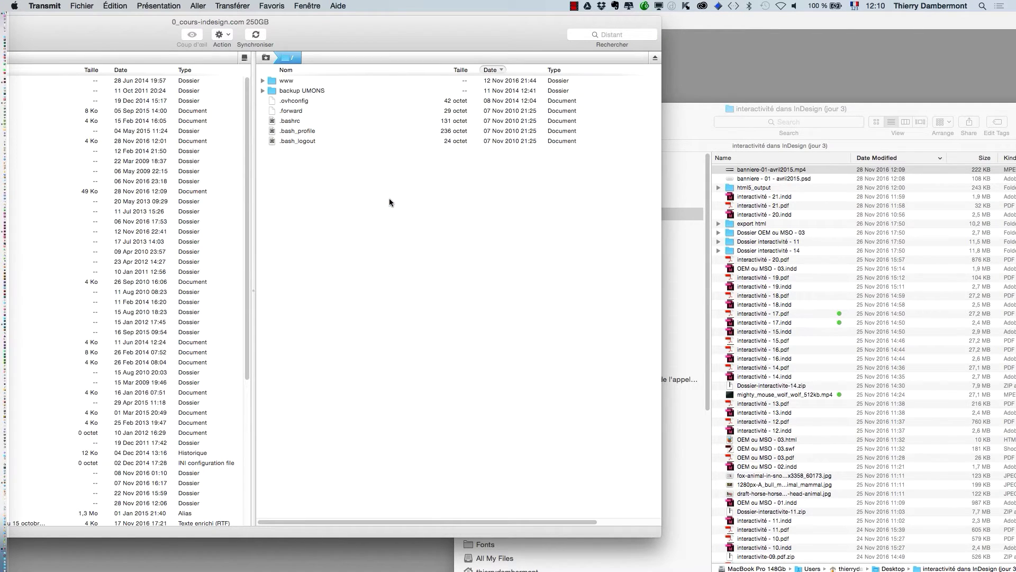
double_click(286, 81)
double_click(304, 82)
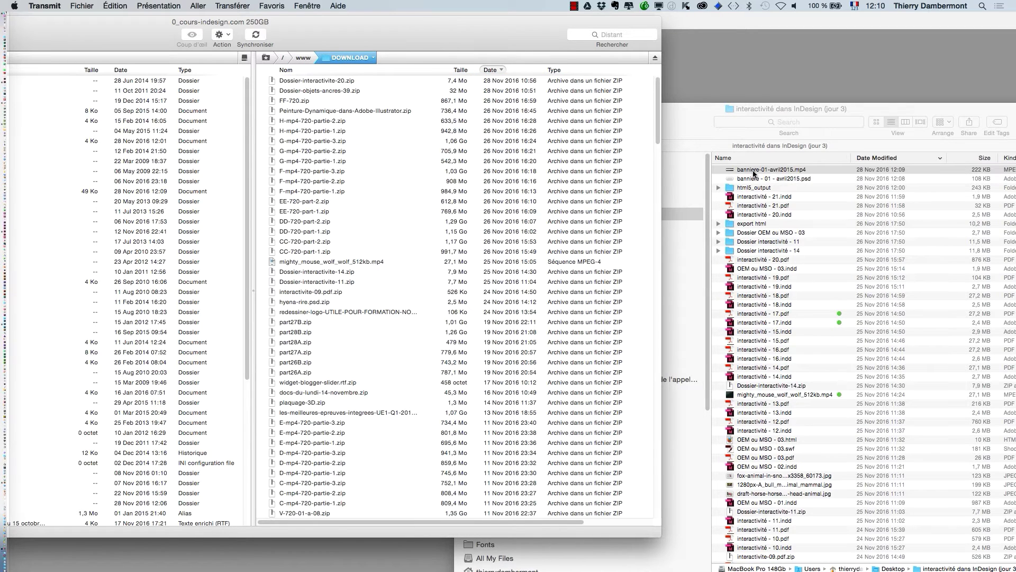
Upload banniere-01-avril2015.mp4 from Finder to the server's DOWNLOAD folder and select the uploaded copy
drag(757, 173, 379, 100)
double_click(401, 30)
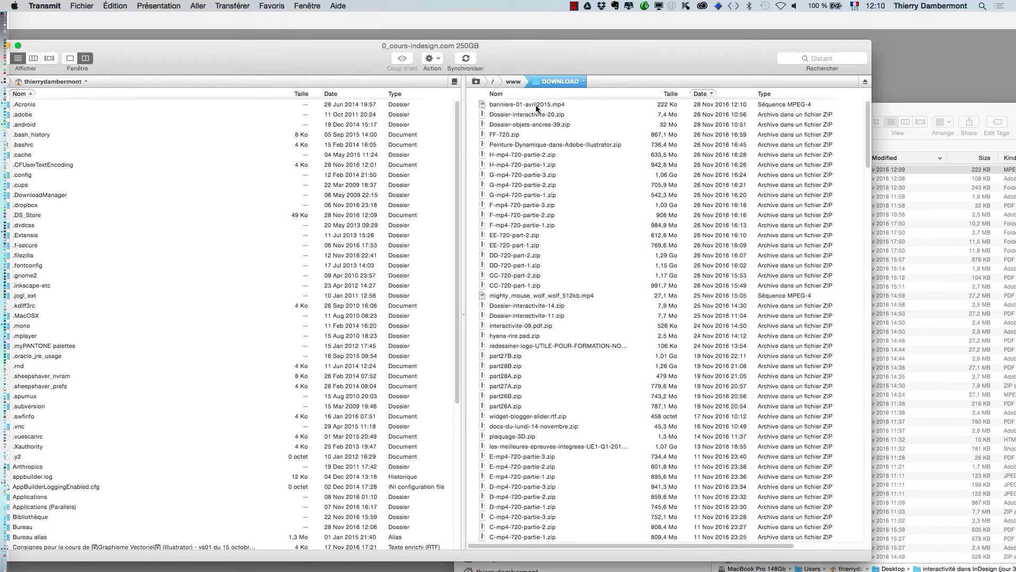
click(536, 108)
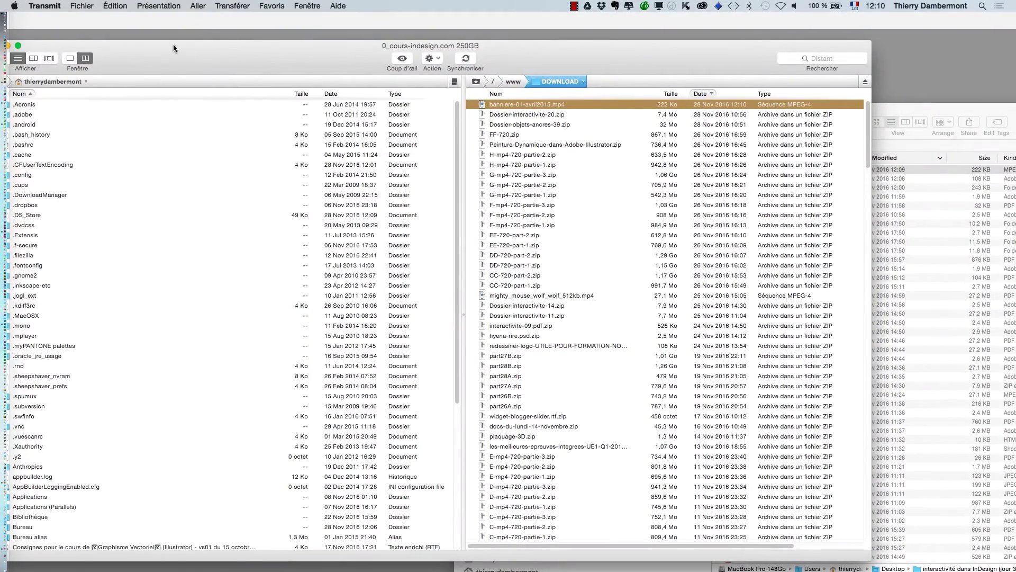
drag(173, 48, 366, 66)
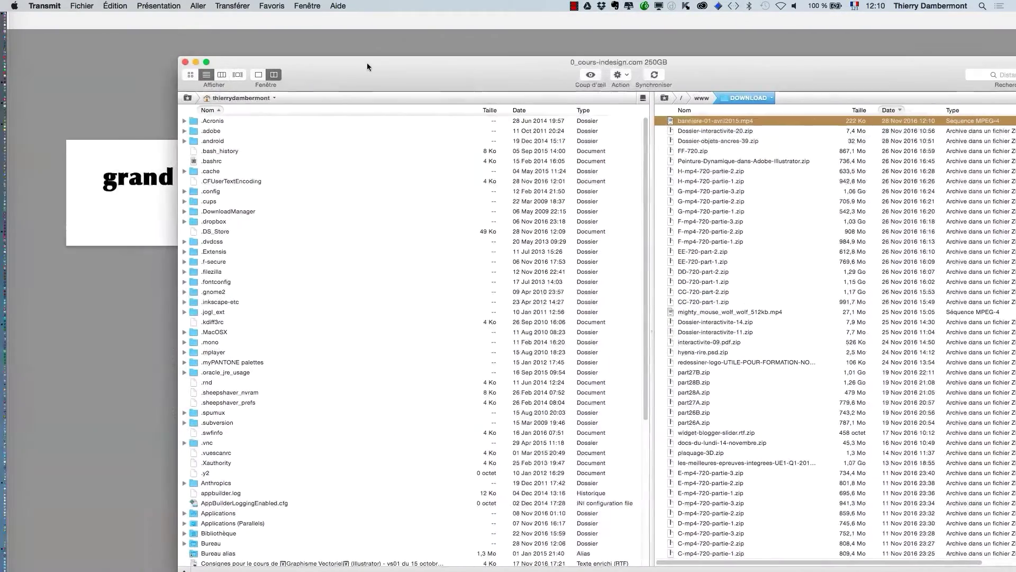
drag(701, 62, 504, 25)
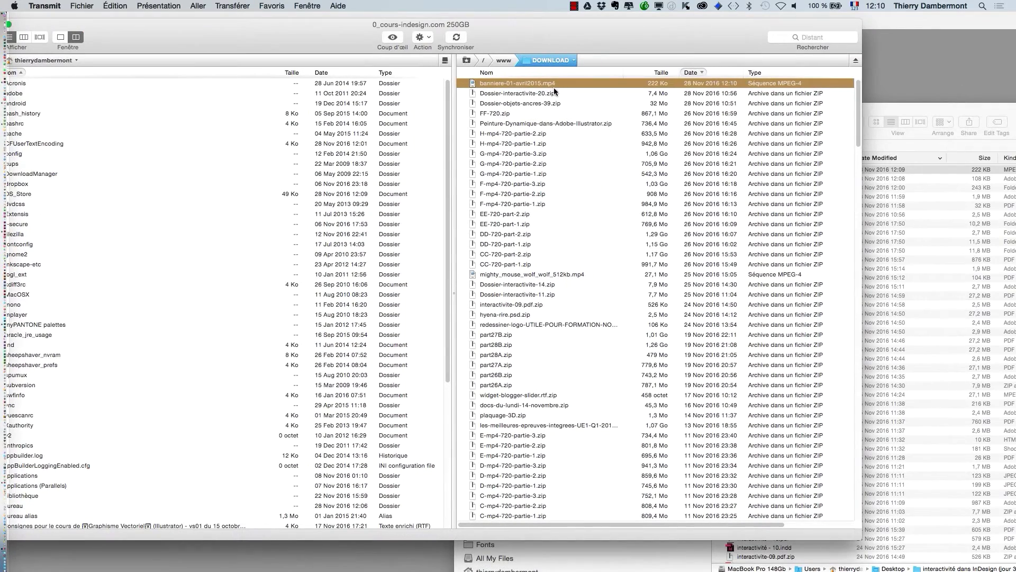
Copy the URL of the uploaded banner movie and paste it as the address in Firefox
right_click(546, 86)
click(588, 155)
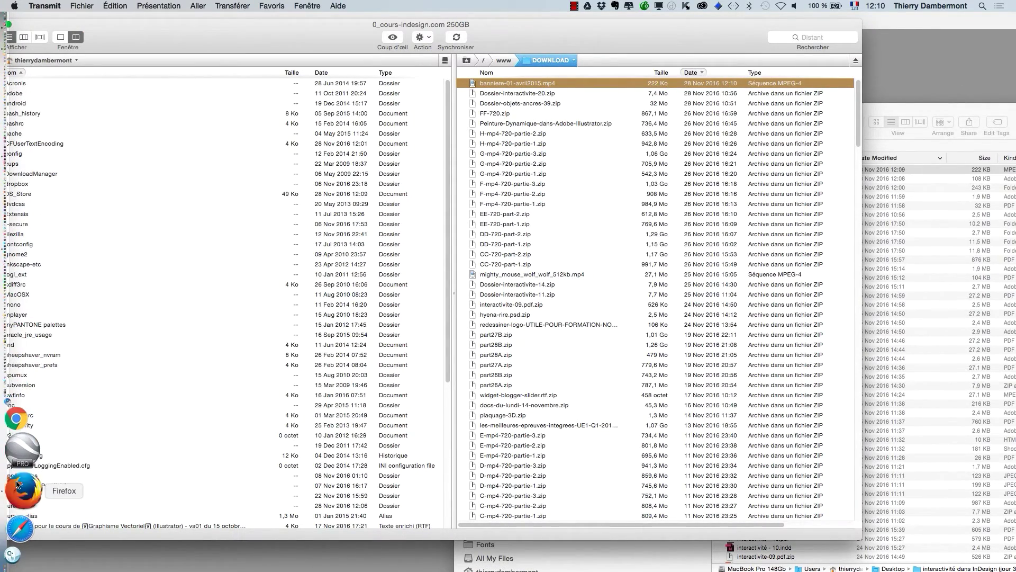
click(16, 545)
click(228, 44)
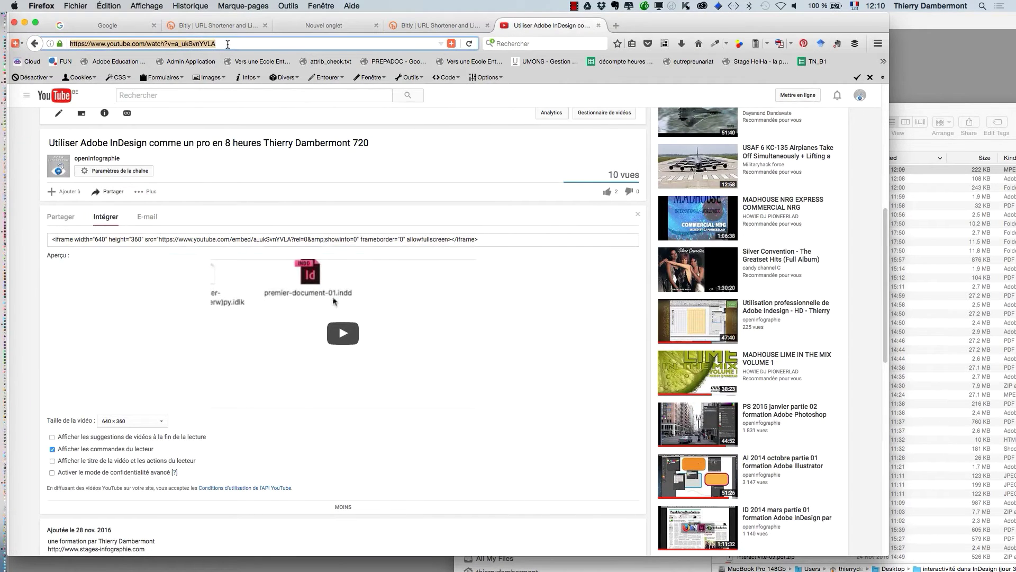
key(super+v)
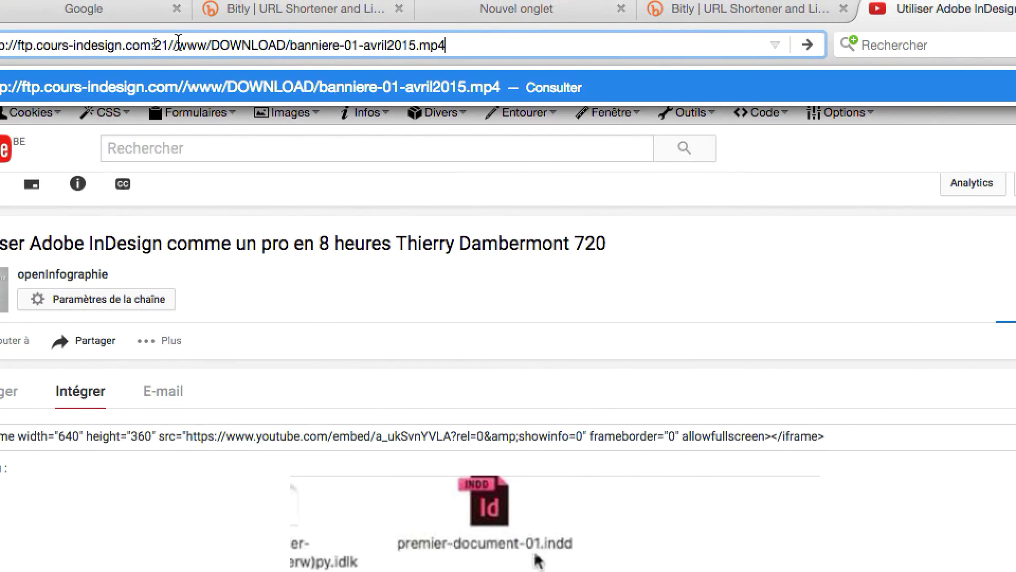
Remove the port number 21 and the www folder from the pasted FTP address
click(88, 44)
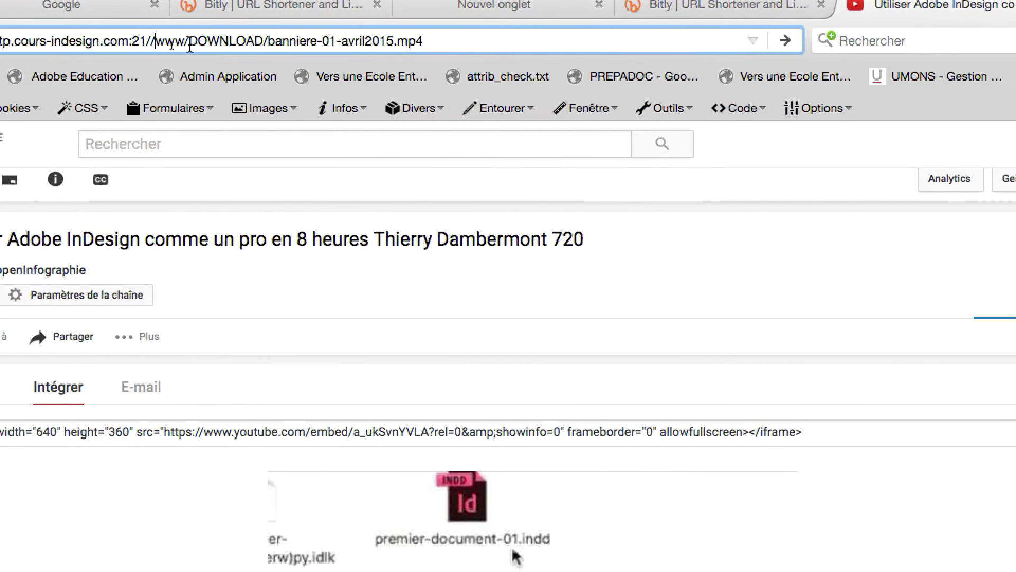
double_click(180, 43)
key(BackSpace)
key(BackSpace)
key(BackSpace)
key(BackSpace)
key(BackSpace)
key(BackSpace)
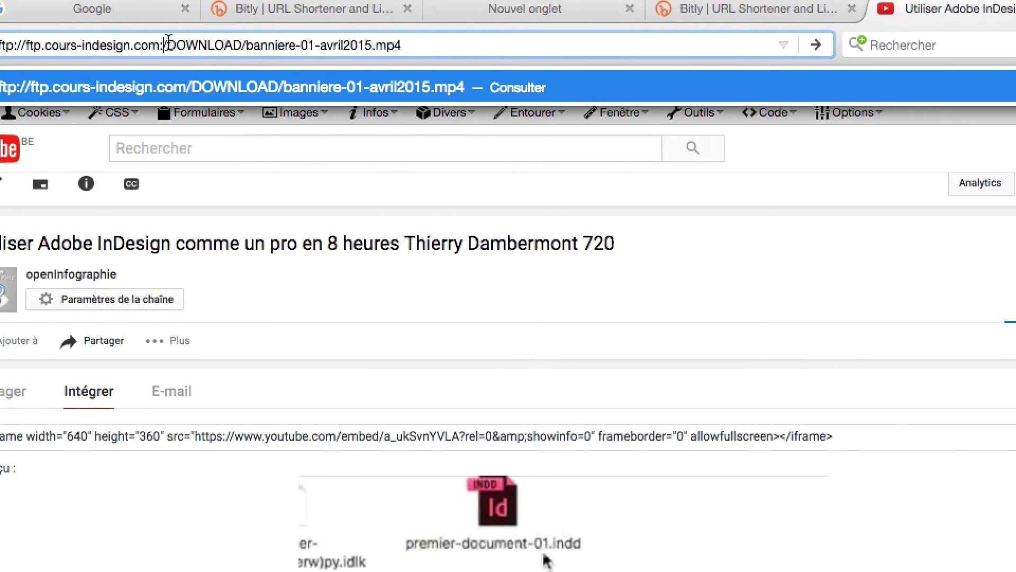
click(123, 44)
drag(122, 44, 77, 43)
text(http)
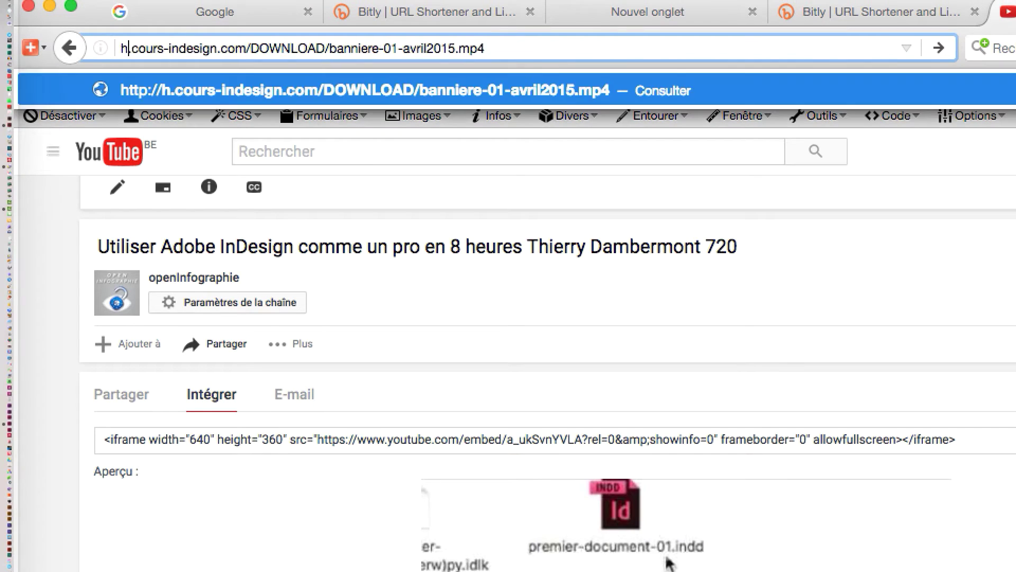
text(://ww)
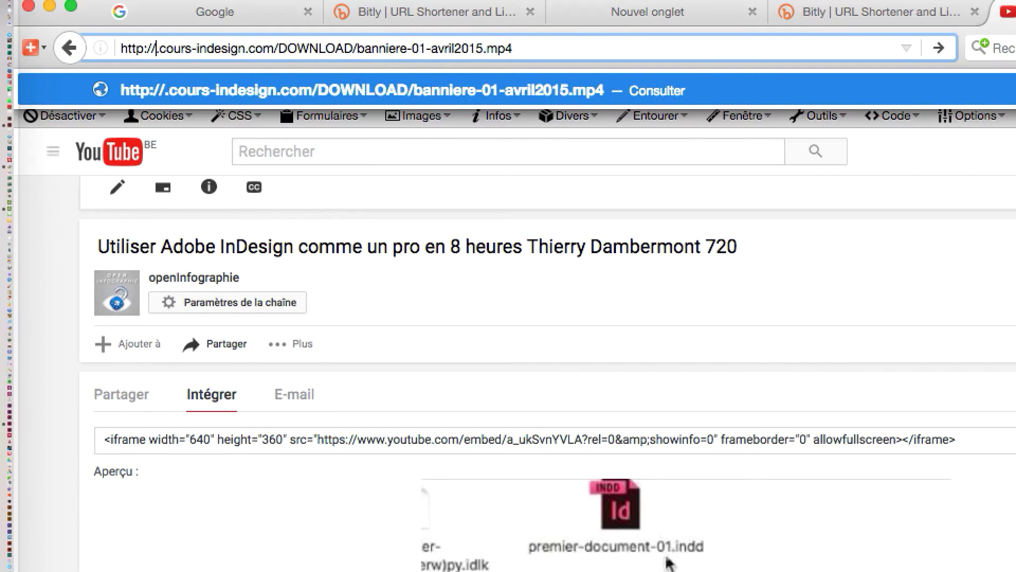
text(w)
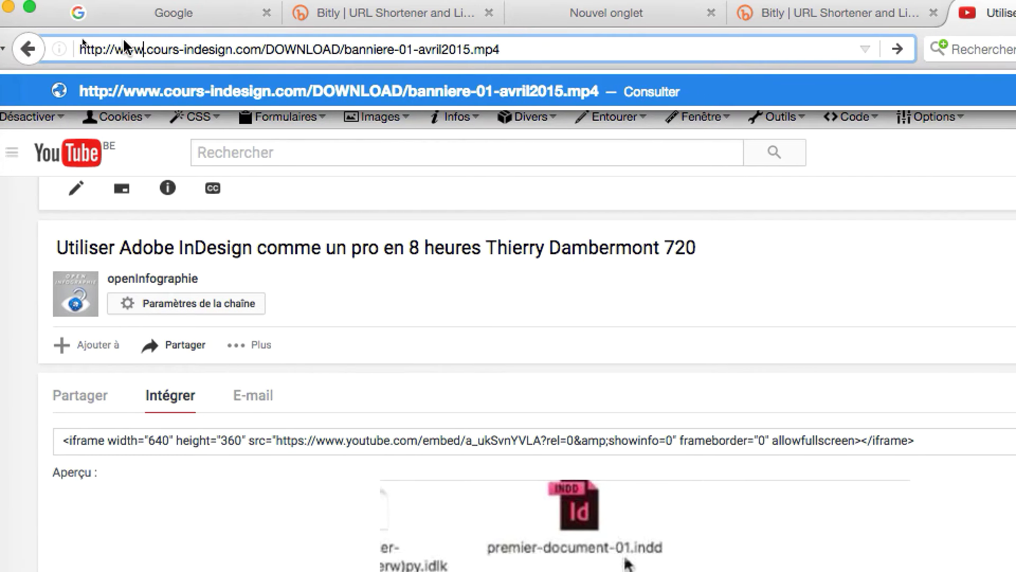
double_click(163, 45)
triple_click(123, 41)
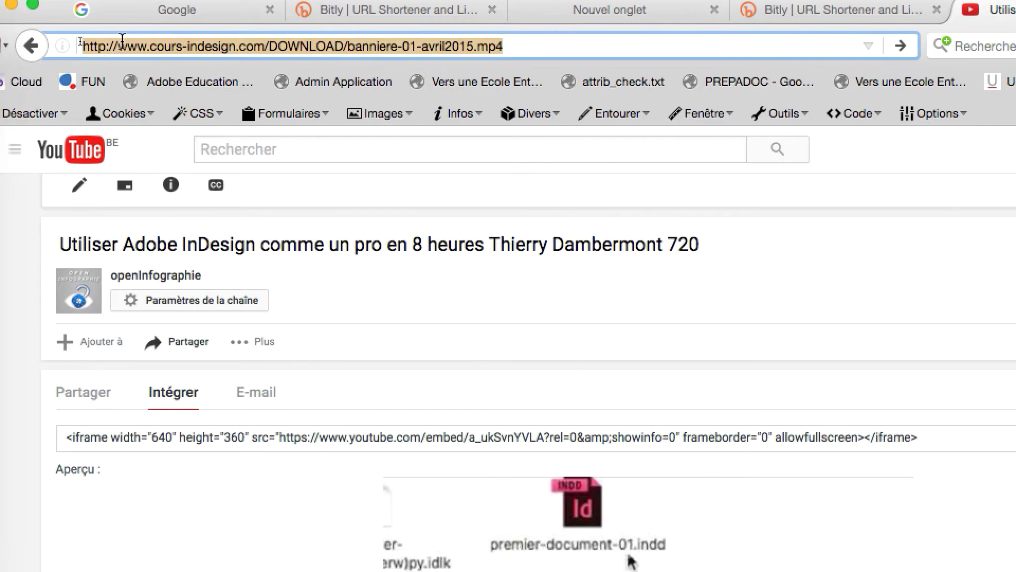
key(Return)
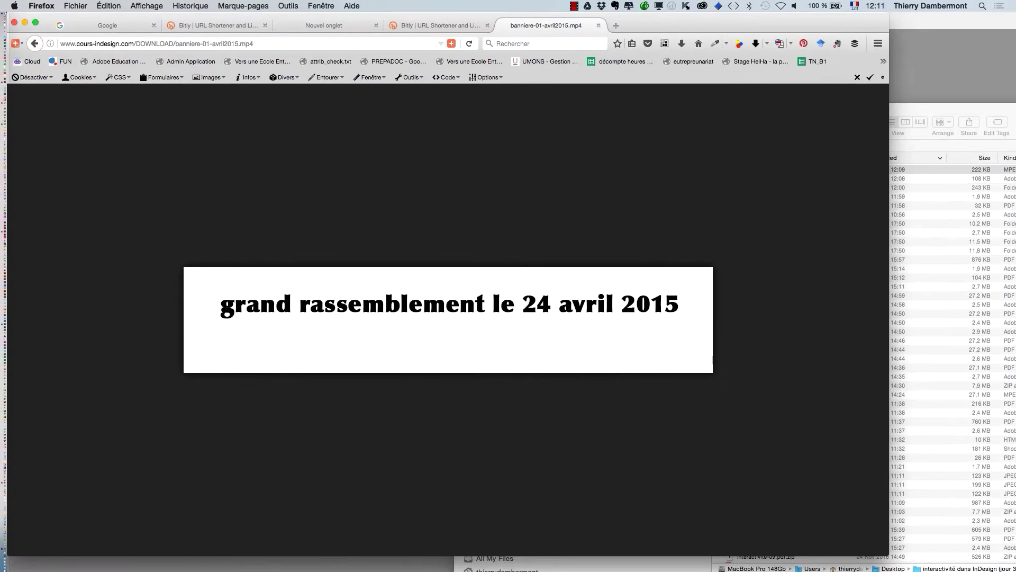
Shrink and minimise the Firefox window, and close the Transmit and Finder windows
drag(889, 556, 851, 547)
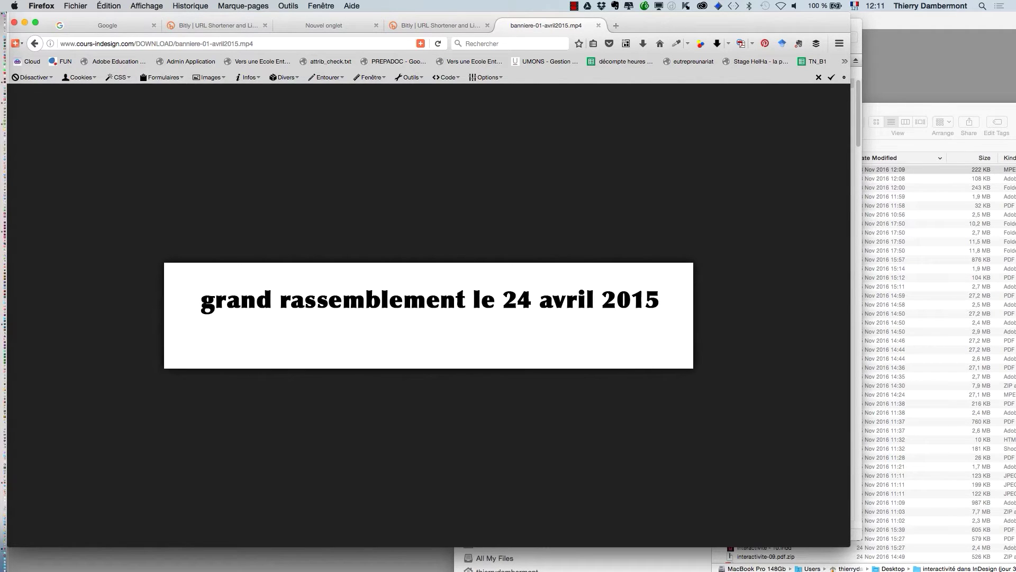
click(24, 22)
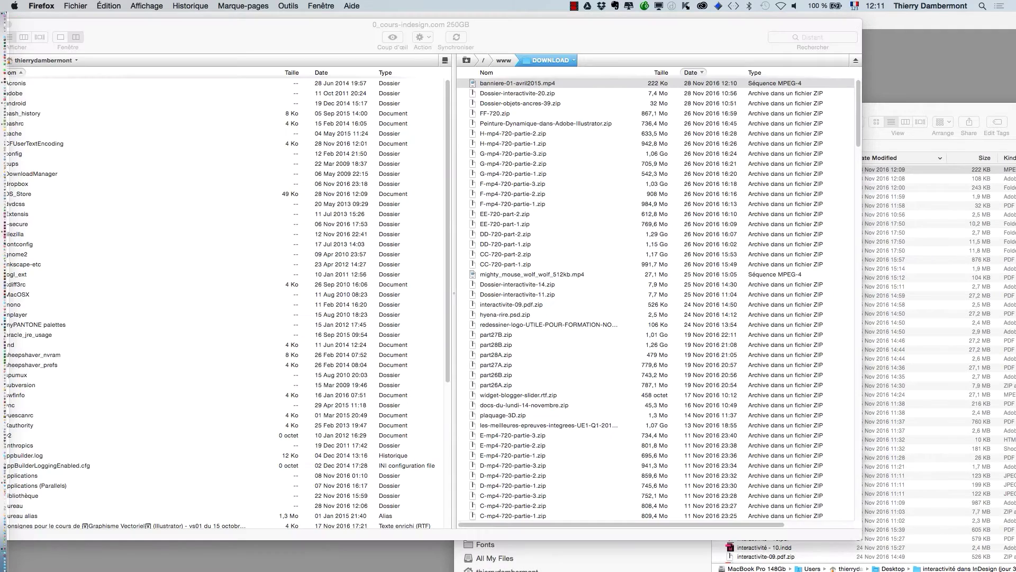
drag(126, 36, 316, 54)
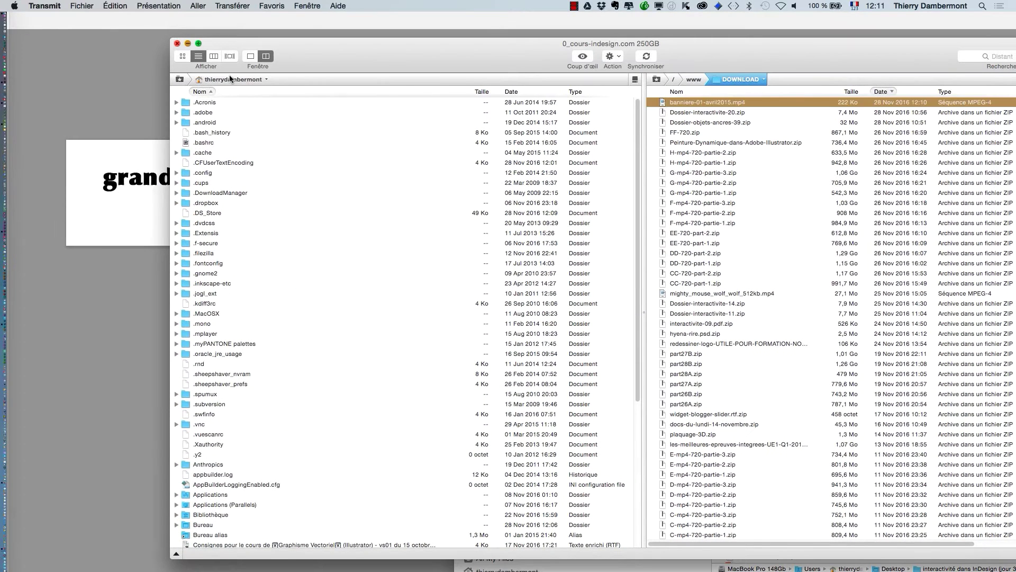
click(177, 43)
click(472, 109)
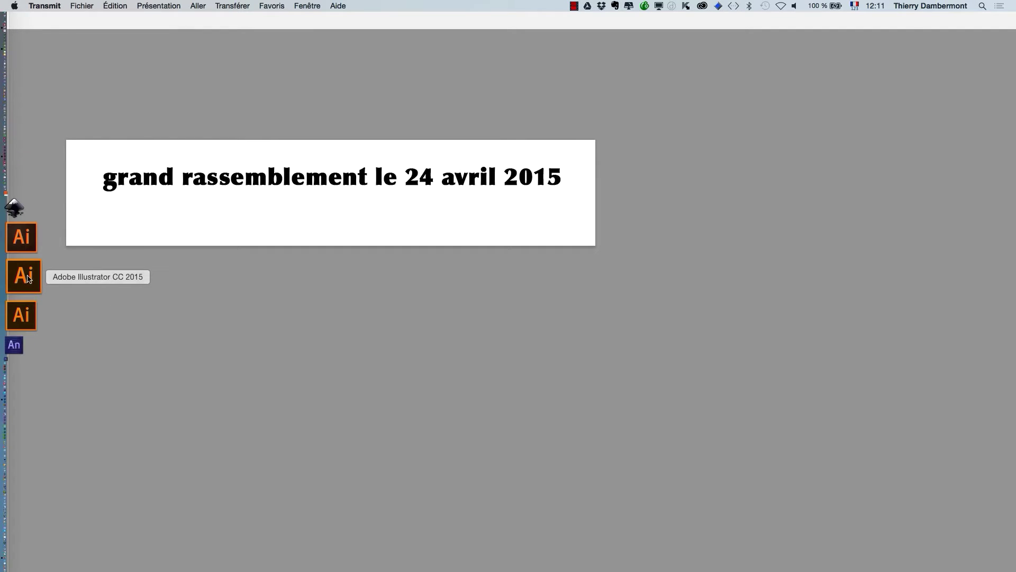
Switch to InDesign and hide all other applications
key(super+Tab)
key(super+Tab)
key(super+Tab)
key(super+Tab)
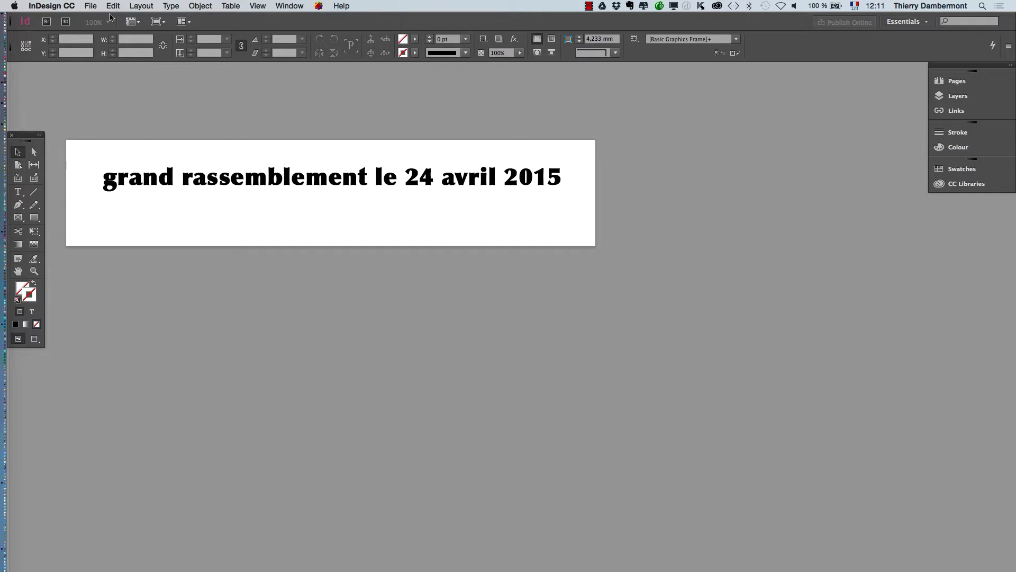
click(28, 5)
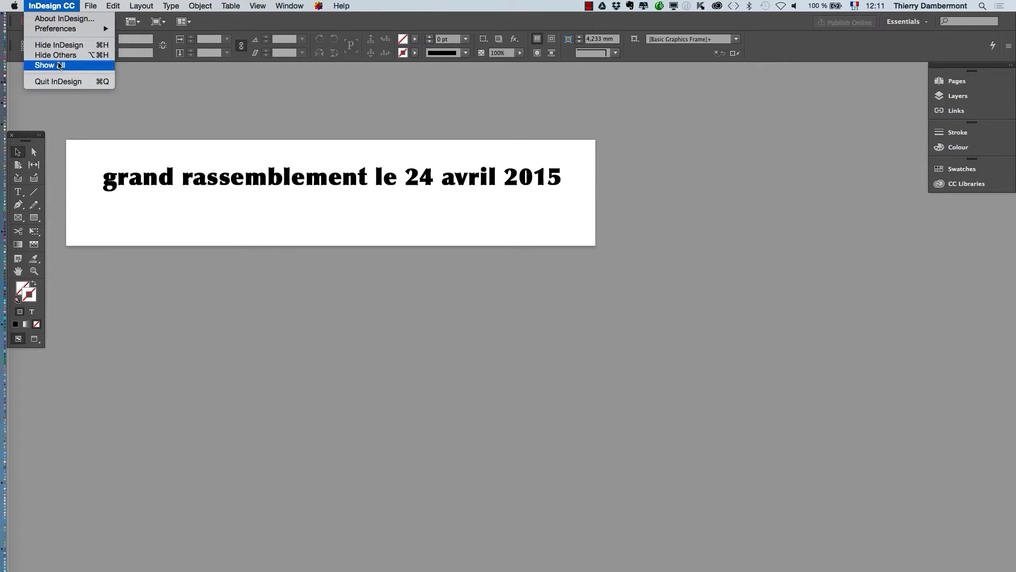
click(56, 55)
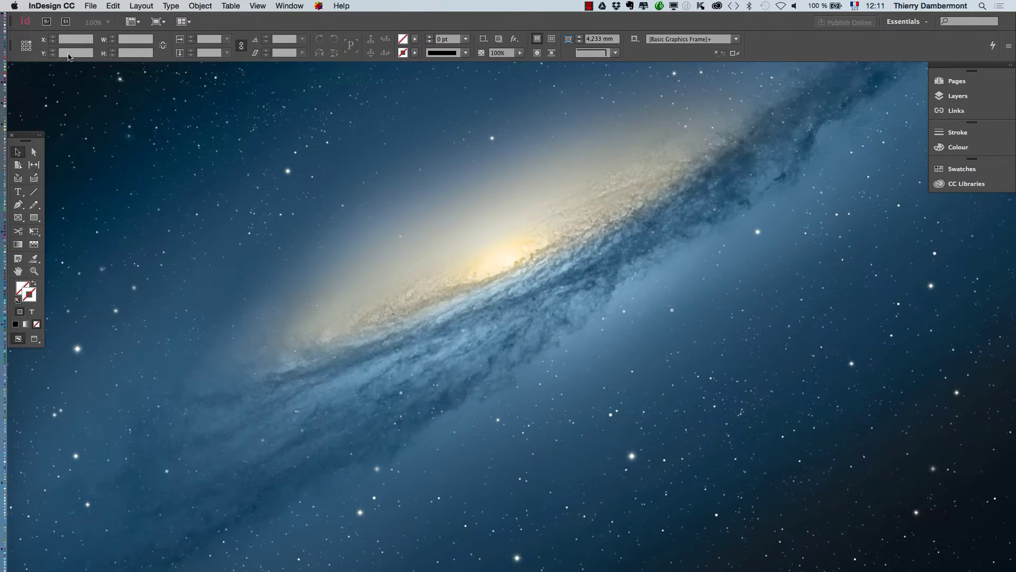
Create a one-page A4 portrait print document without facing pages
click(96, 5)
mouse_move(100, 19)
click(236, 22)
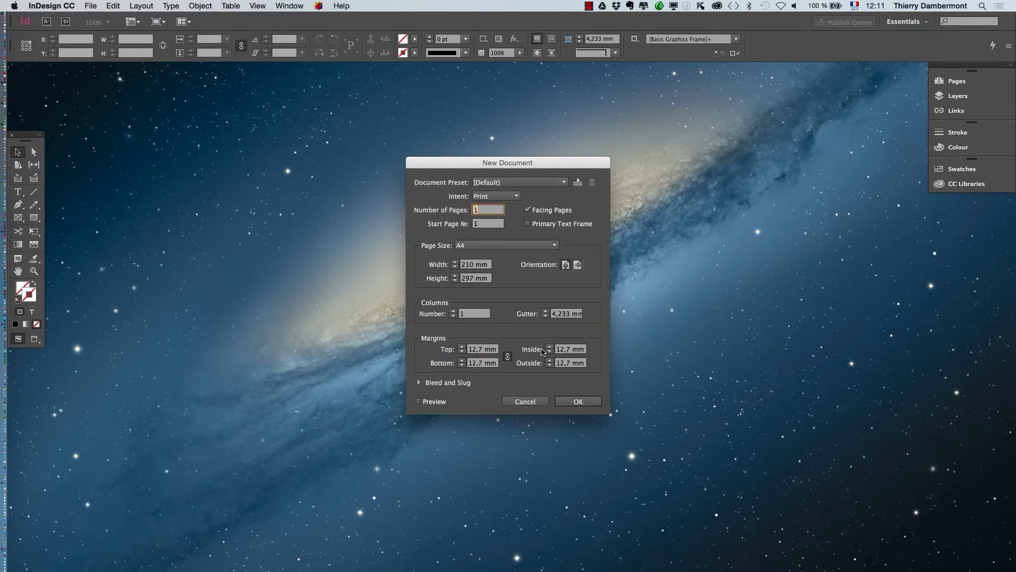
click(528, 210)
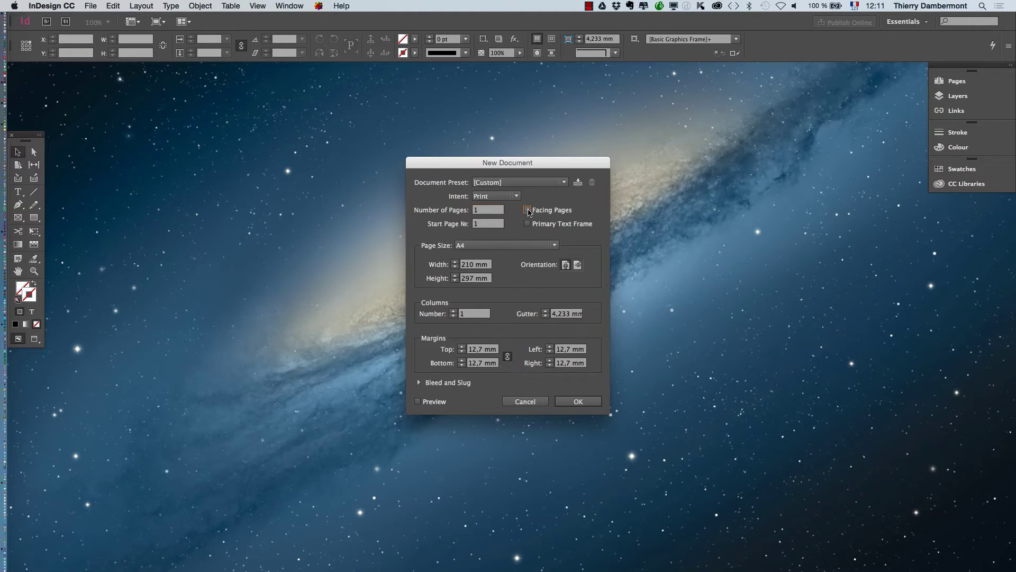
click(578, 269)
click(566, 265)
click(583, 401)
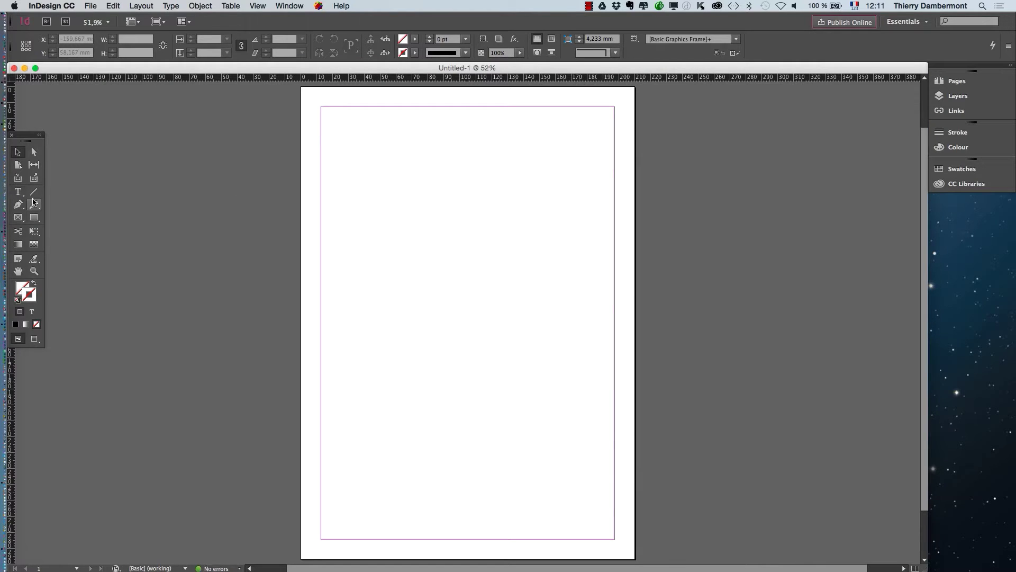
click(34, 218)
drag(332, 113, 553, 255)
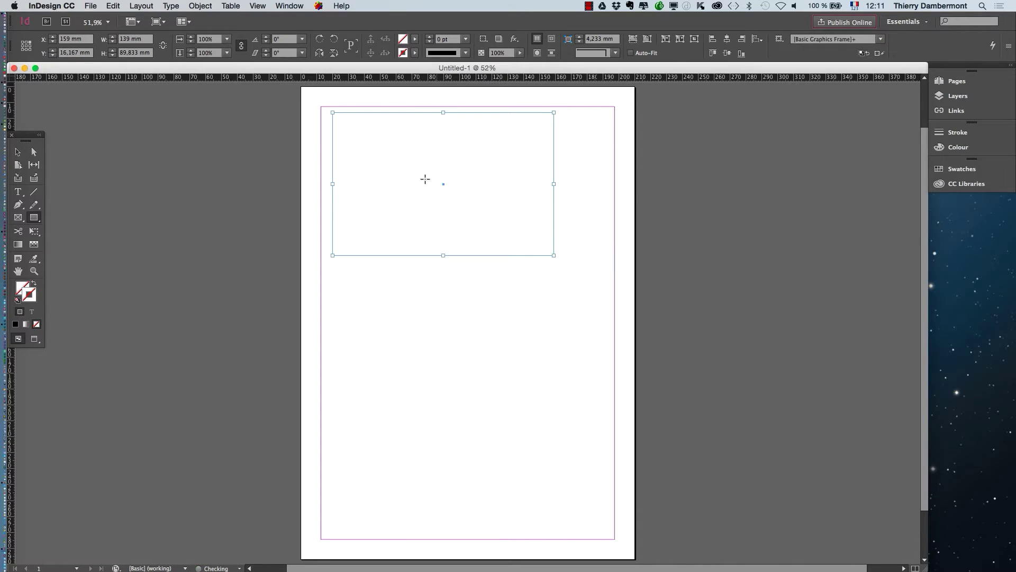
click(17, 152)
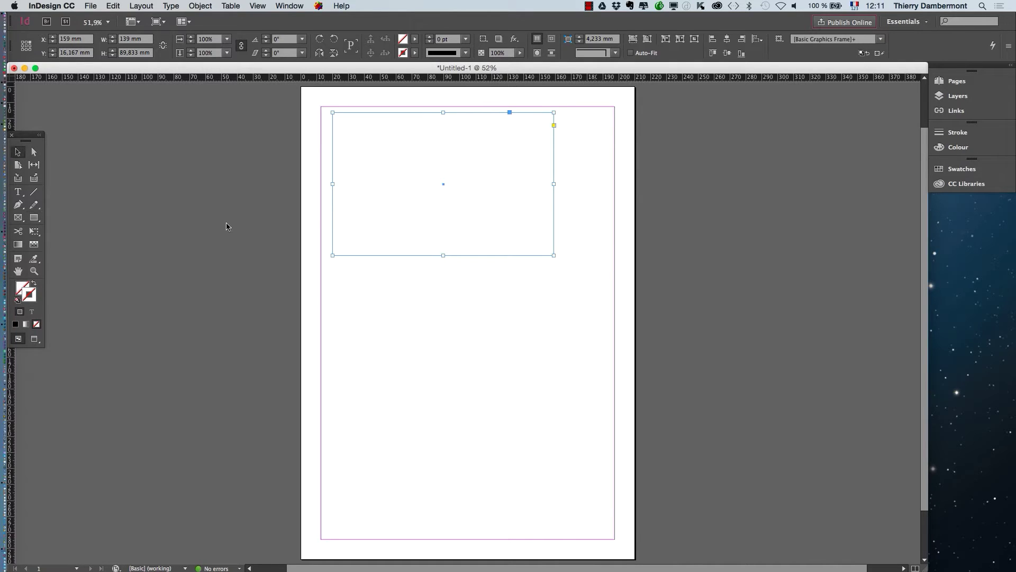
key(Delete)
Display InDesign's interactive Media options
click(289, 6)
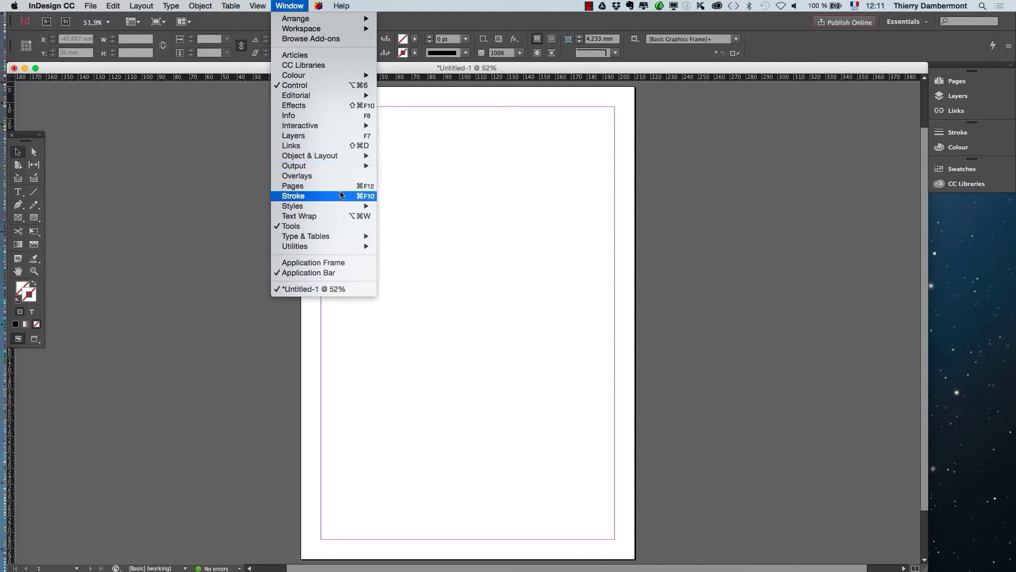
mouse_move(341, 126)
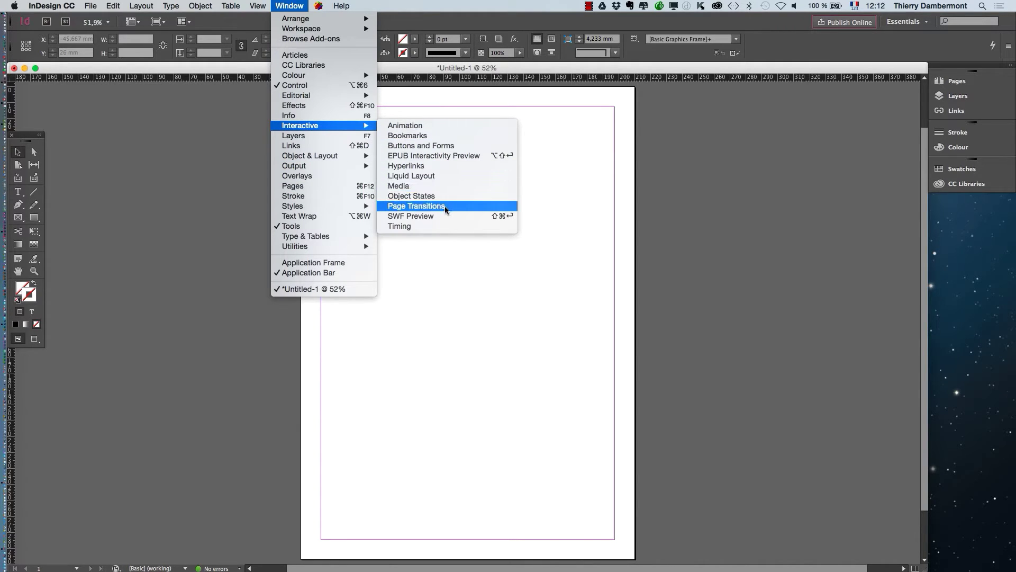
click(439, 188)
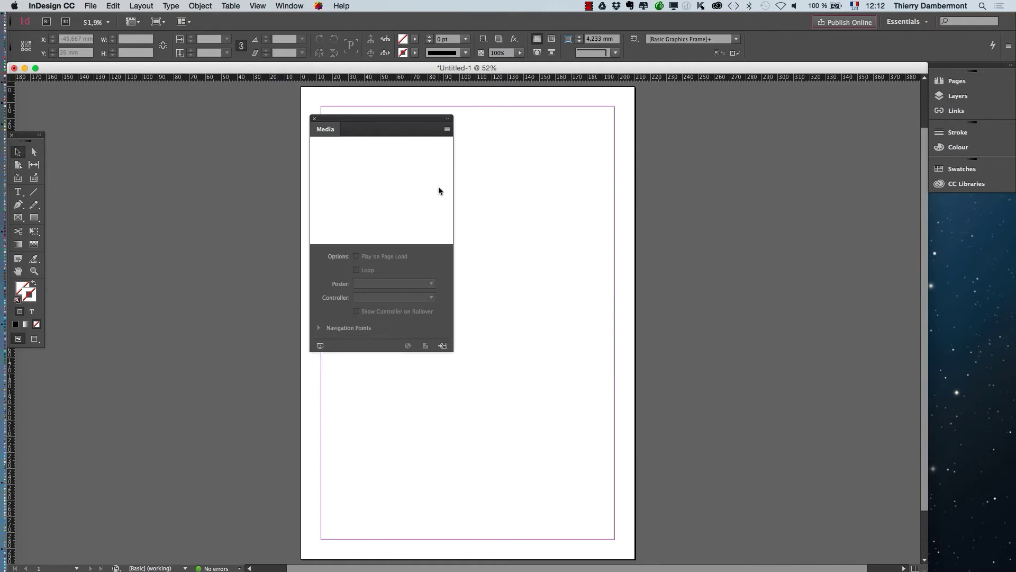
Move the Media options off the page and draw a rectangular frame about 166 × 107 mm across the page's upper part
drag(364, 118, 784, 124)
click(860, 133)
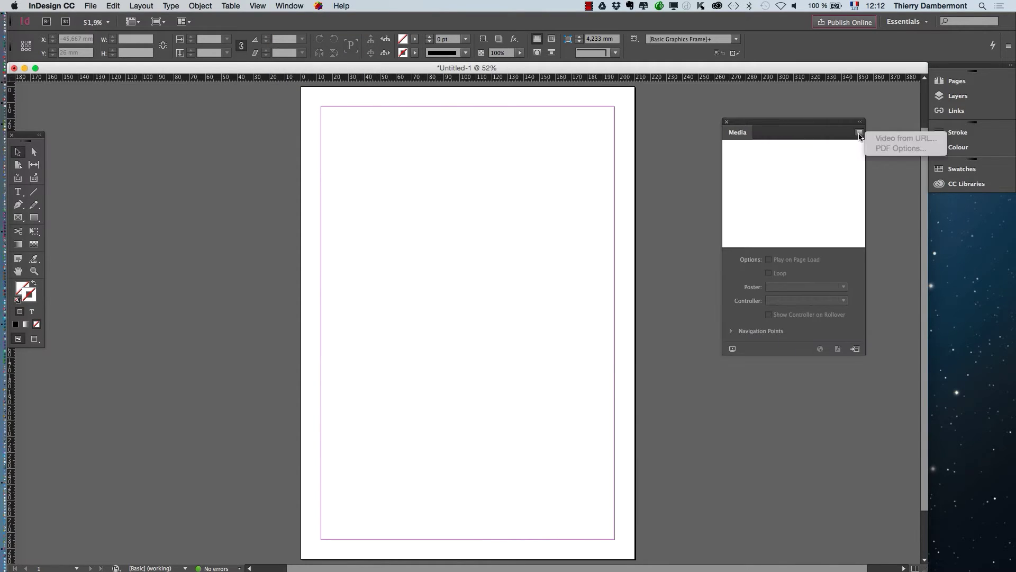
click(859, 133)
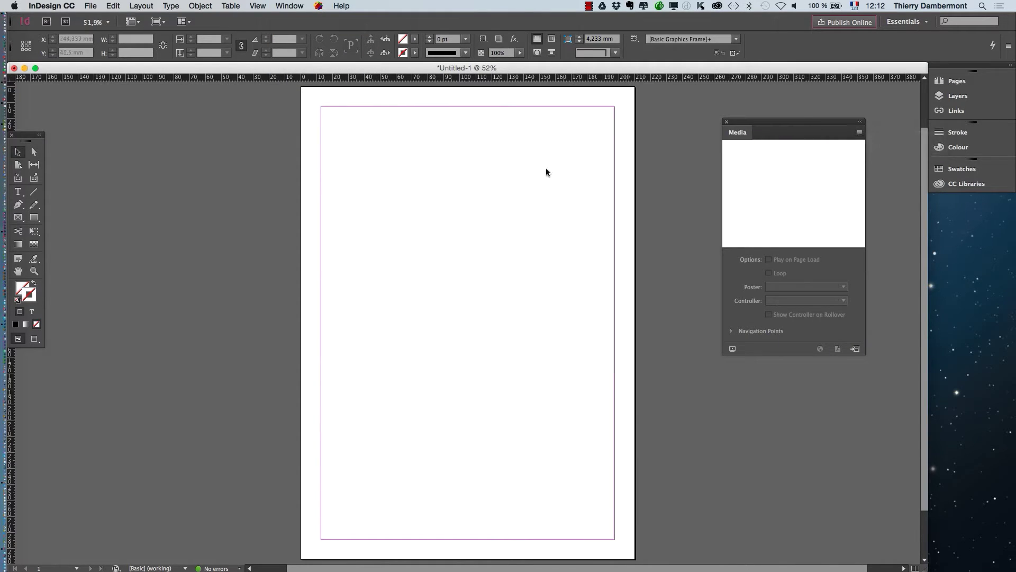
click(34, 218)
mouse_move(329, 135)
mouse_down()
mouse_move(572, 268)
mouse_move(594, 304)
mouse_up()
Place the web-hosted banniere-01 banner video from its copied cours-indesign.com URL into the frame and resize the frame to about 231 × 70.5 mm
click(860, 133)
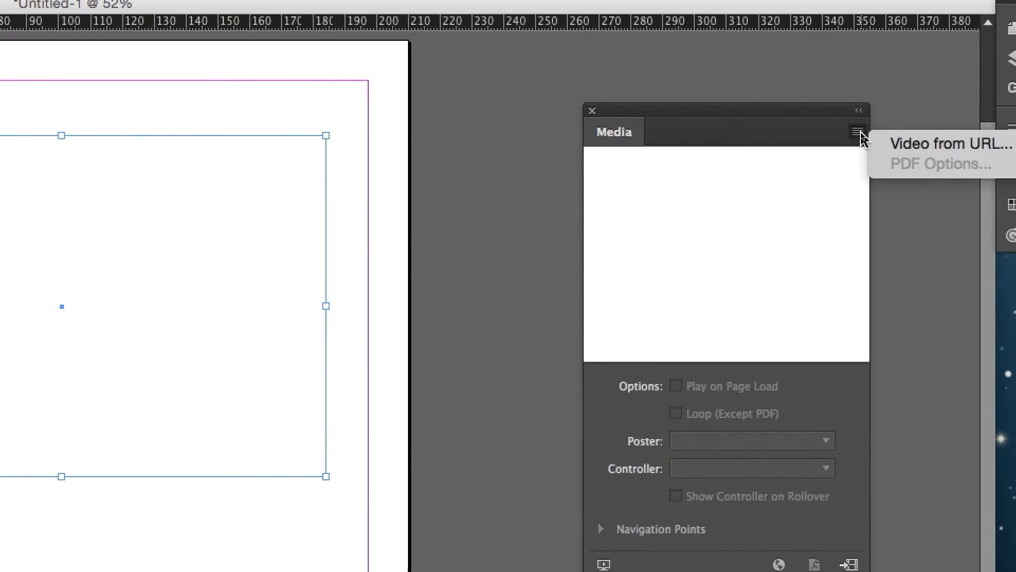
click(879, 141)
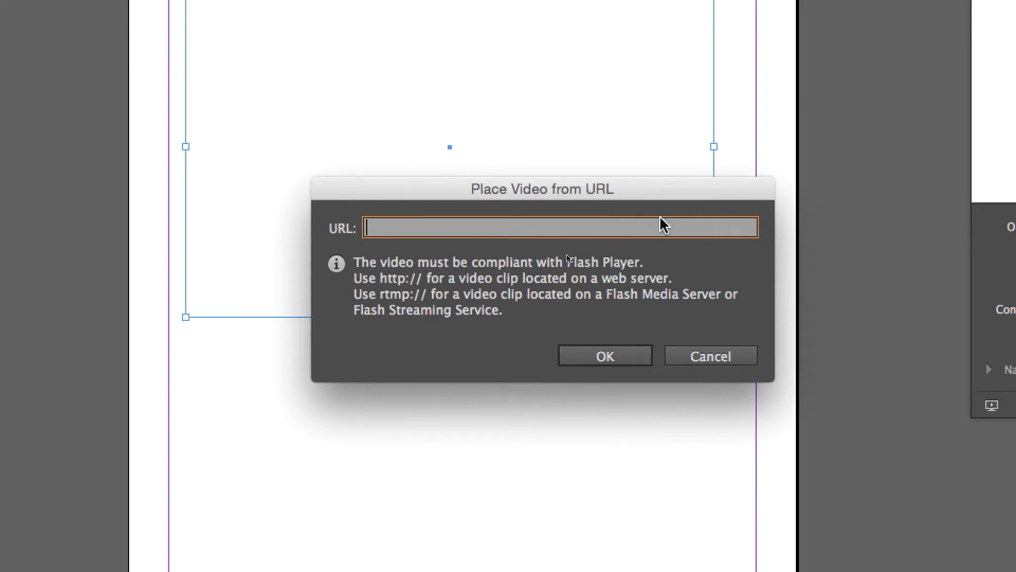
key(super+v)
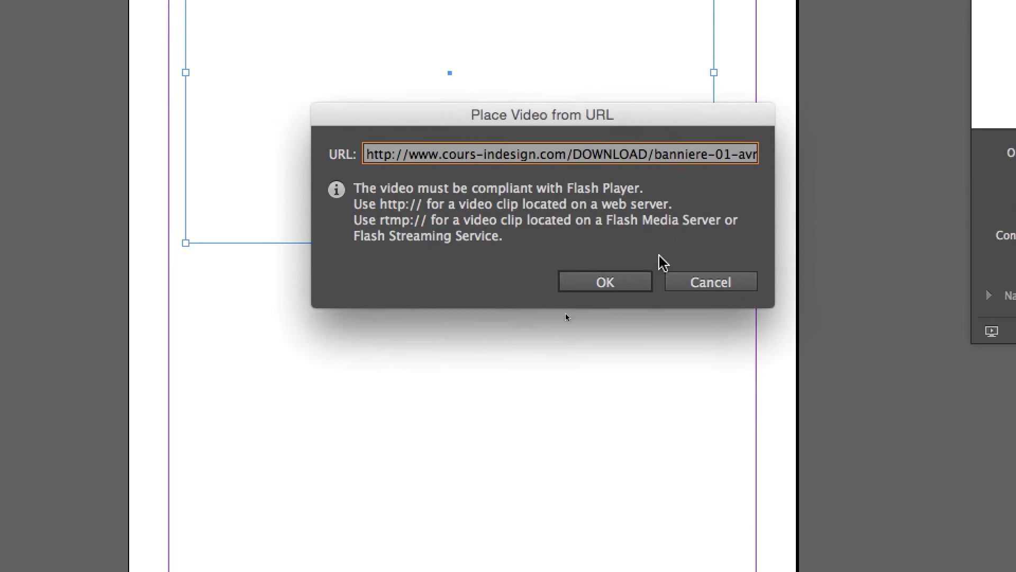
click(648, 351)
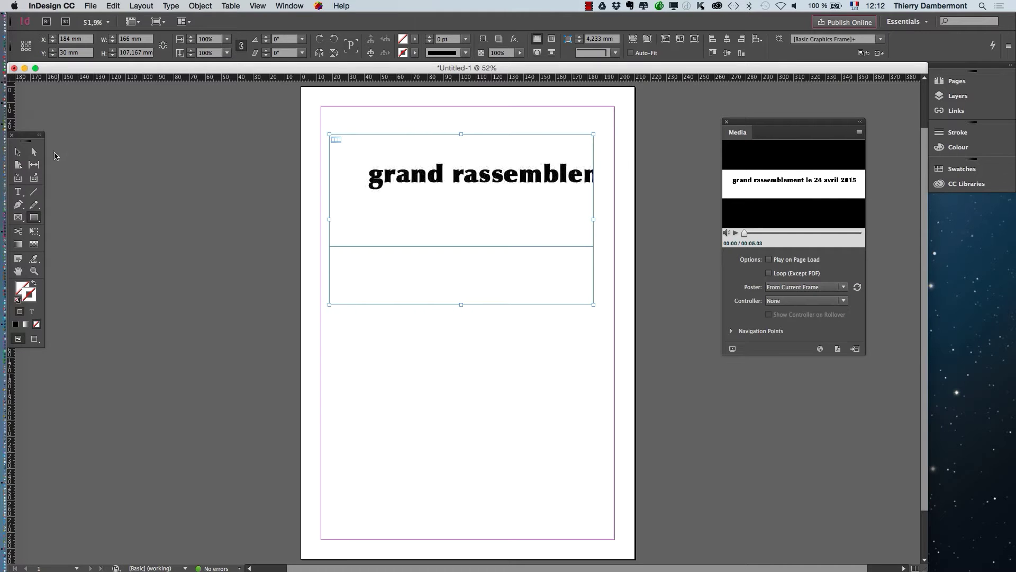
click(17, 152)
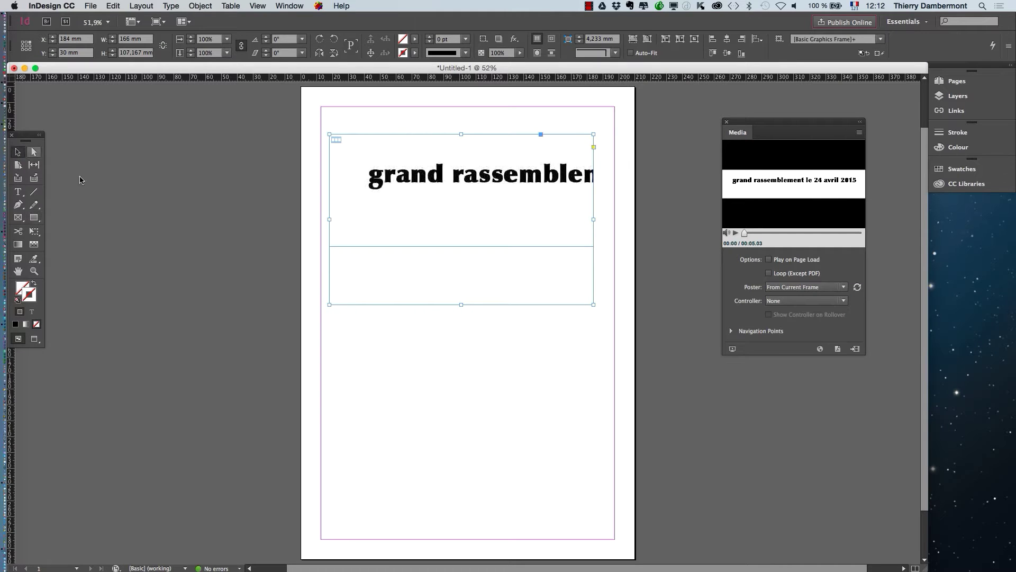
drag(594, 304, 696, 246)
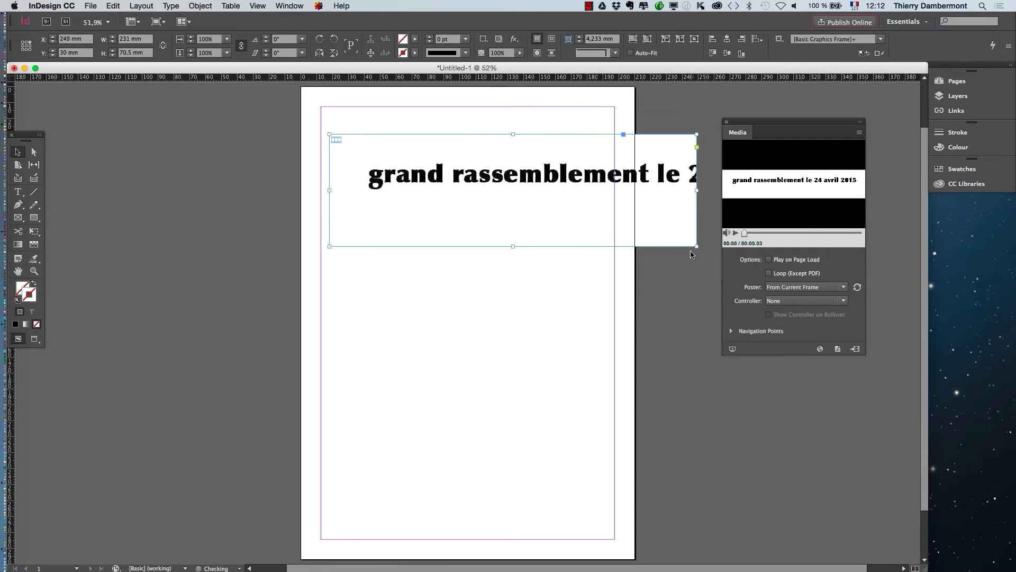
Change the document orientation to landscape and move the Media options clear of the page
click(92, 5)
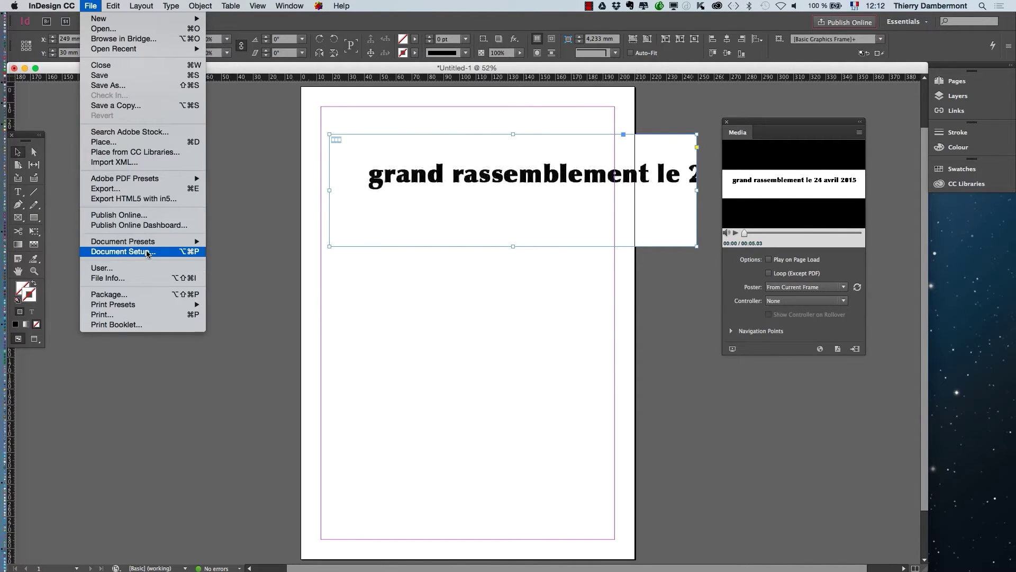
click(147, 255)
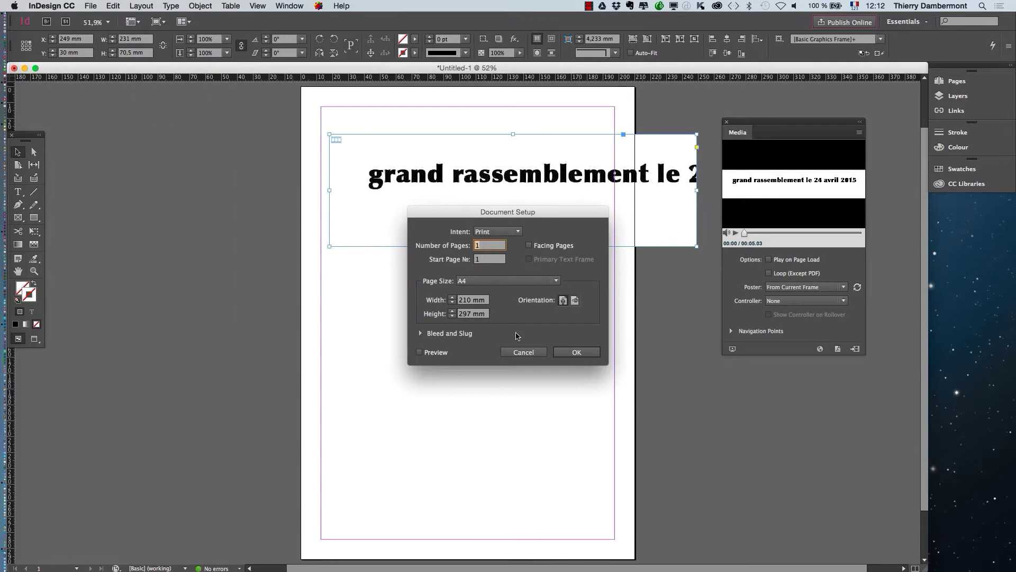
click(575, 301)
click(587, 352)
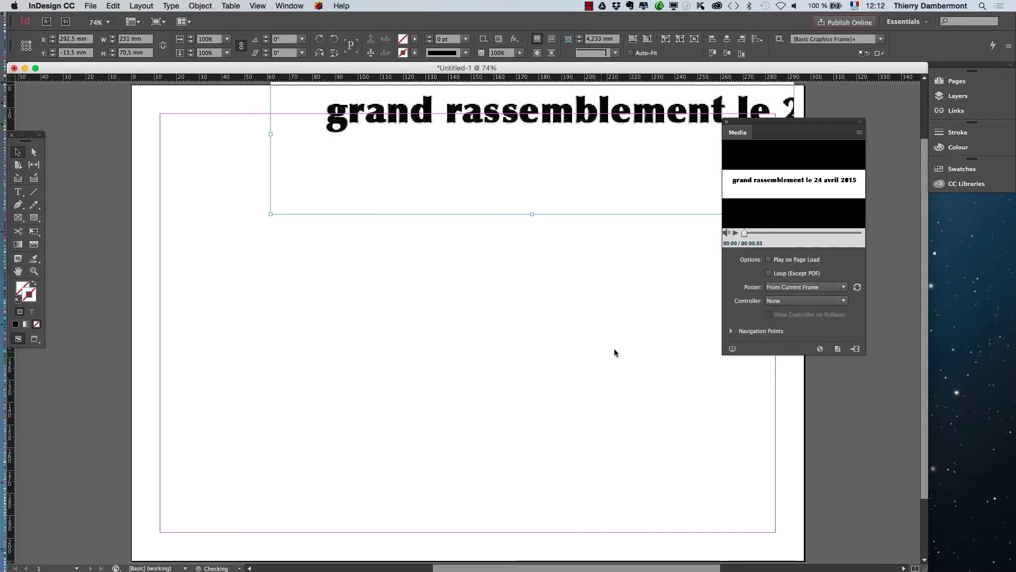
drag(769, 127, 863, 174)
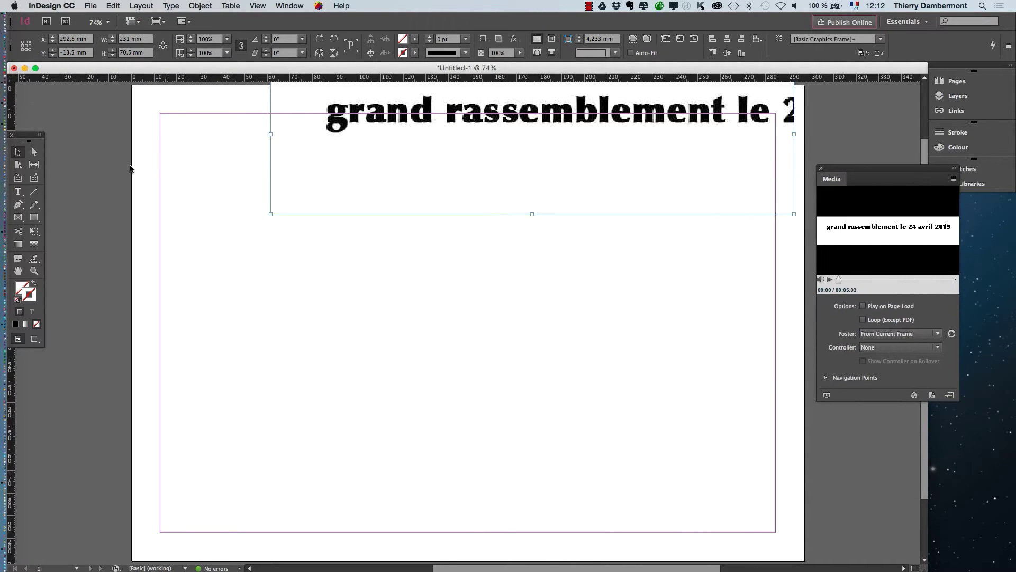
Reposition the video frame near the upper part of the page and widen it to about 343.5 mm
drag(409, 118, 327, 231)
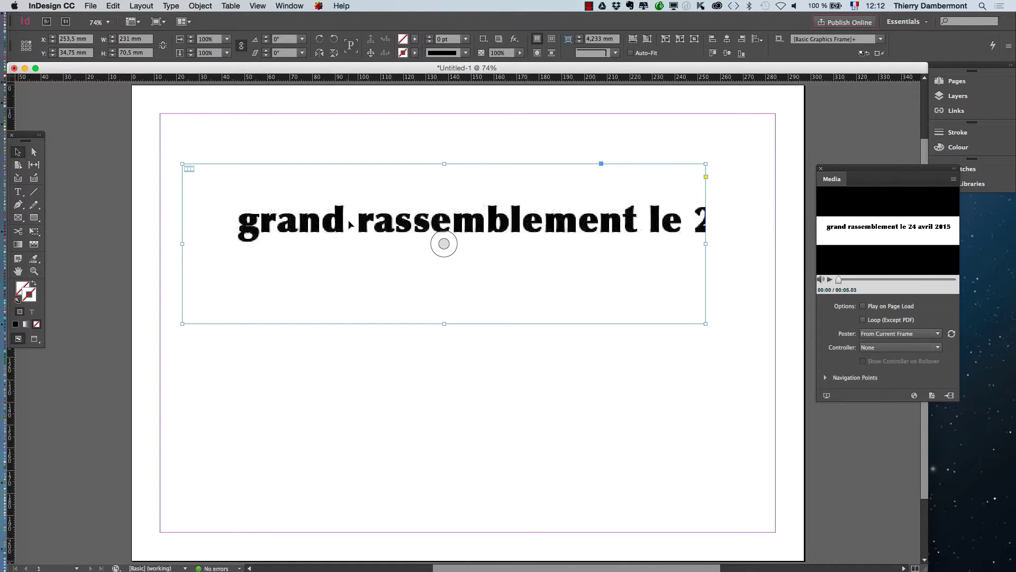
drag(706, 244, 766, 258)
key(super+minus)
drag(690, 272, 686, 244)
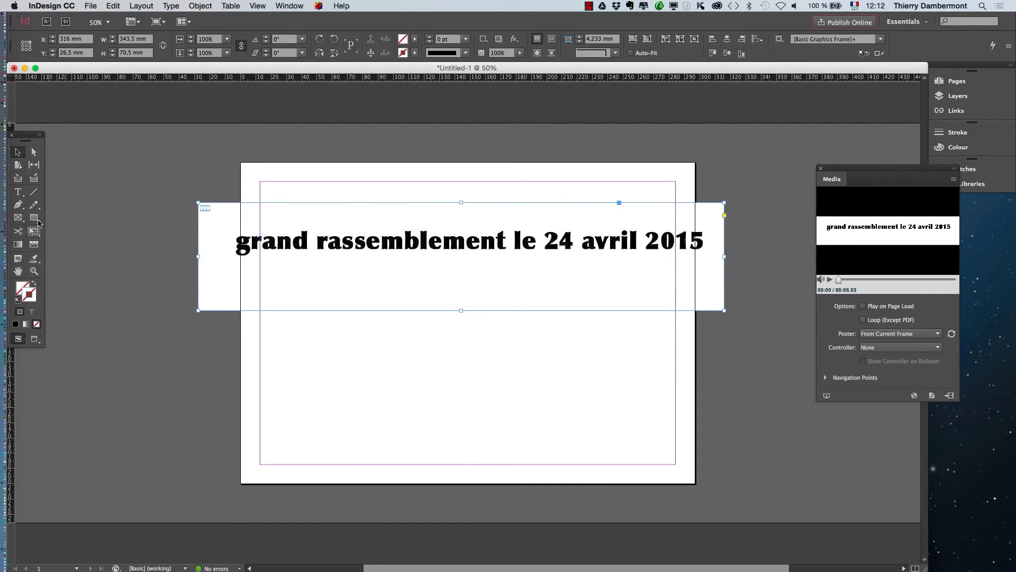
Widen the document page to about 350 mm in the document setup
click(94, 5)
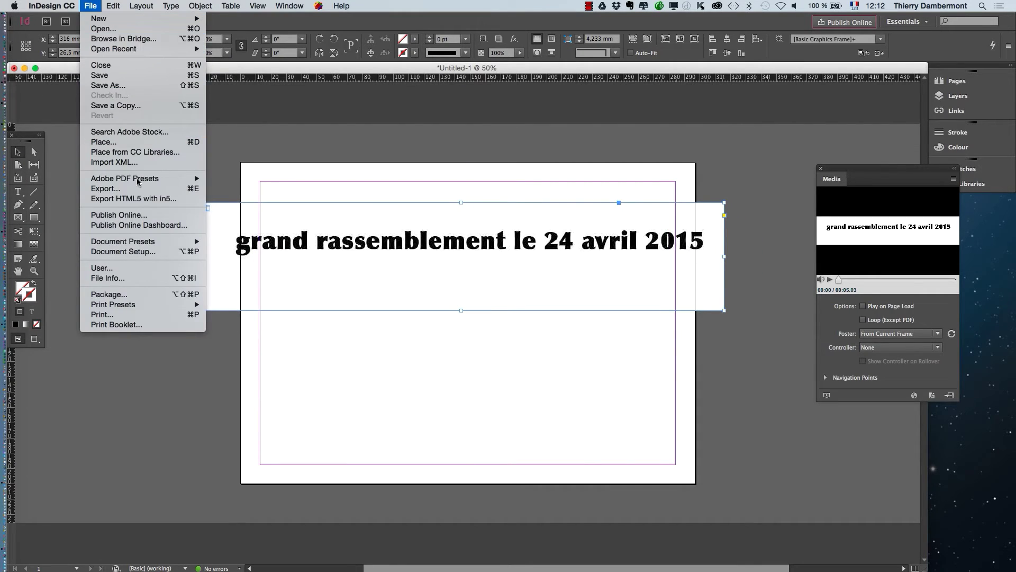
click(142, 257)
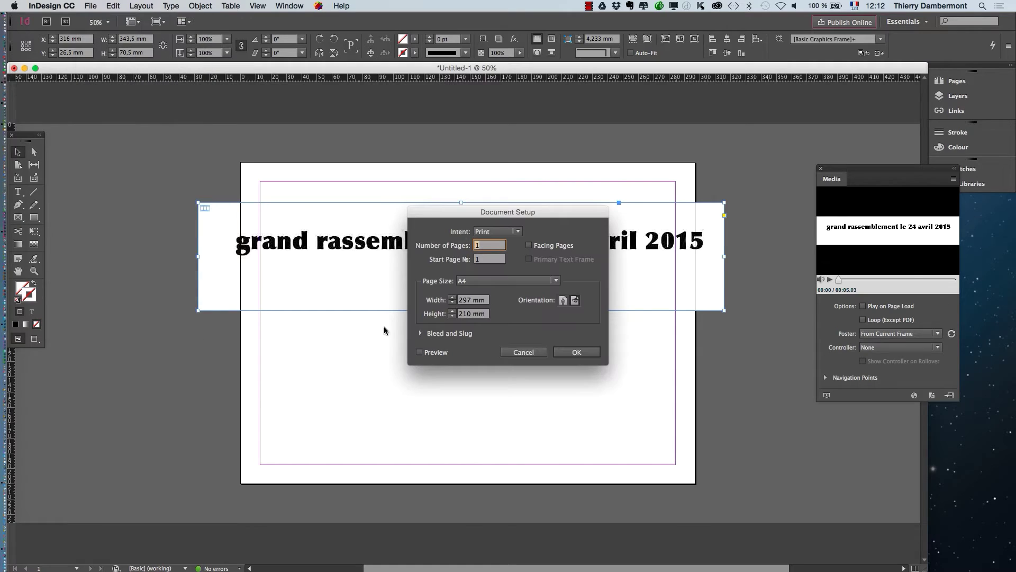
click(471, 302)
click(593, 353)
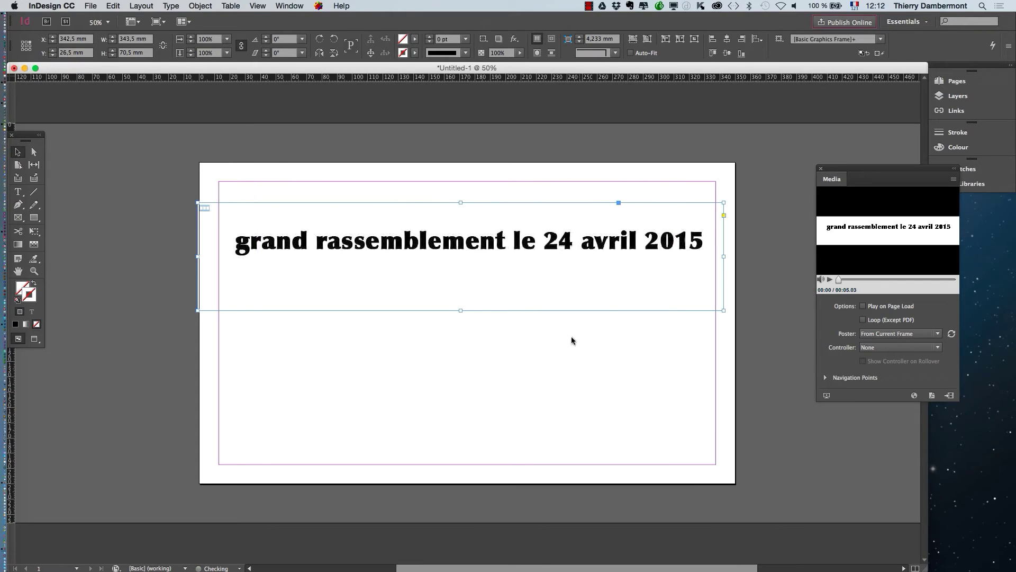
Move the video frame so it fits within the page width, and deselect it
click(25, 155)
drag(318, 245, 331, 239)
click(192, 262)
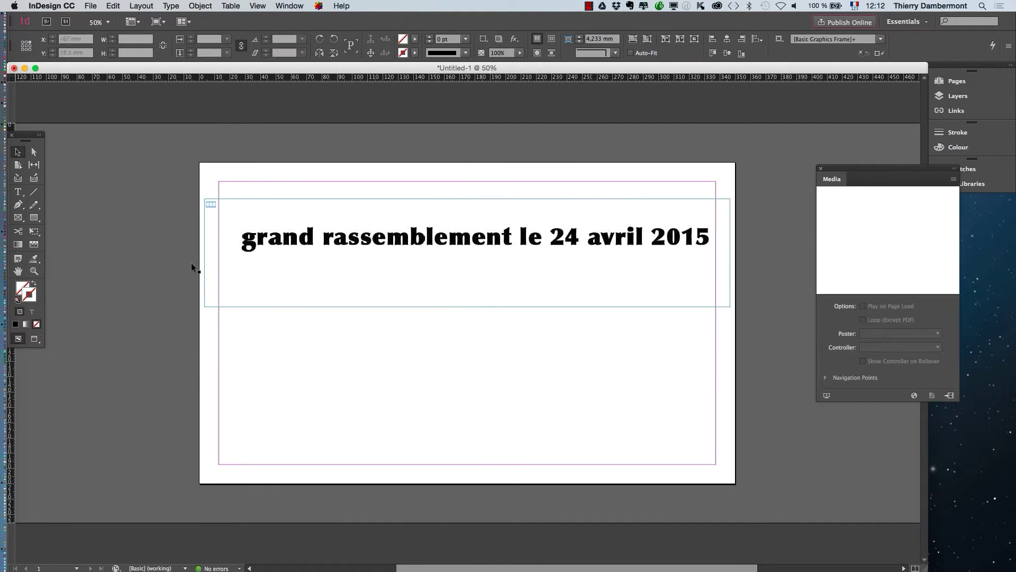
click(90, 6)
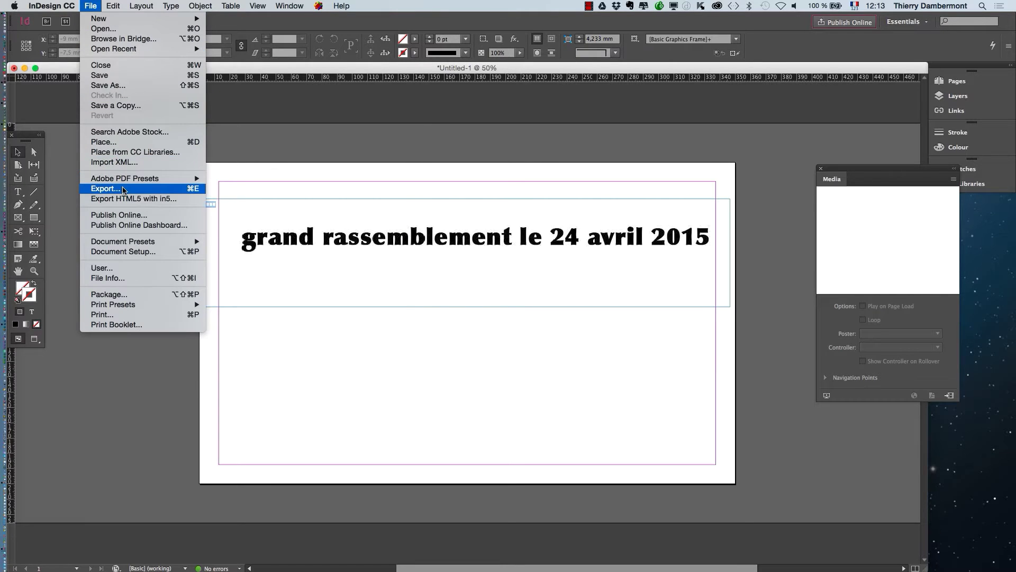
click(123, 189)
click(503, 456)
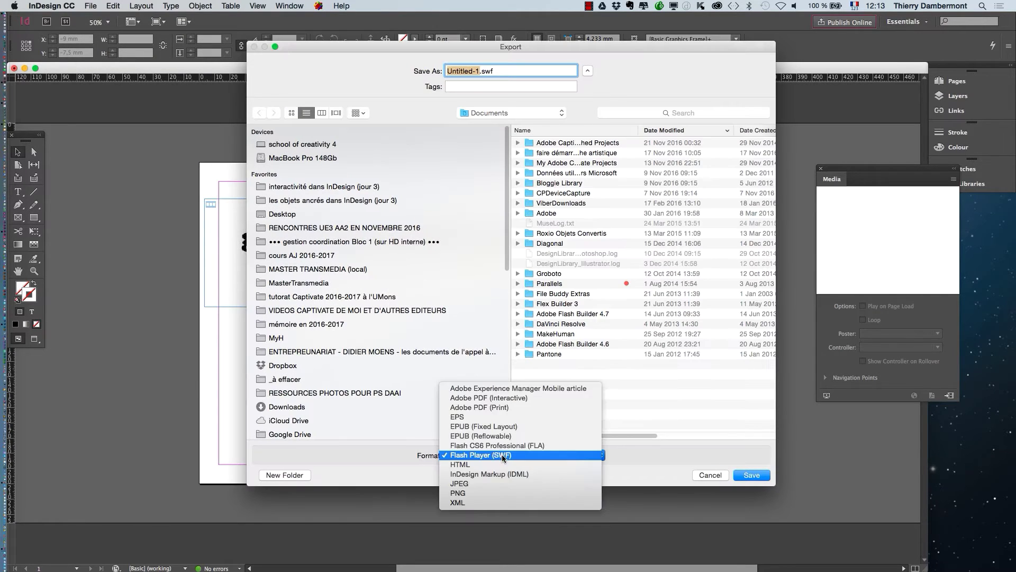
click(489, 398)
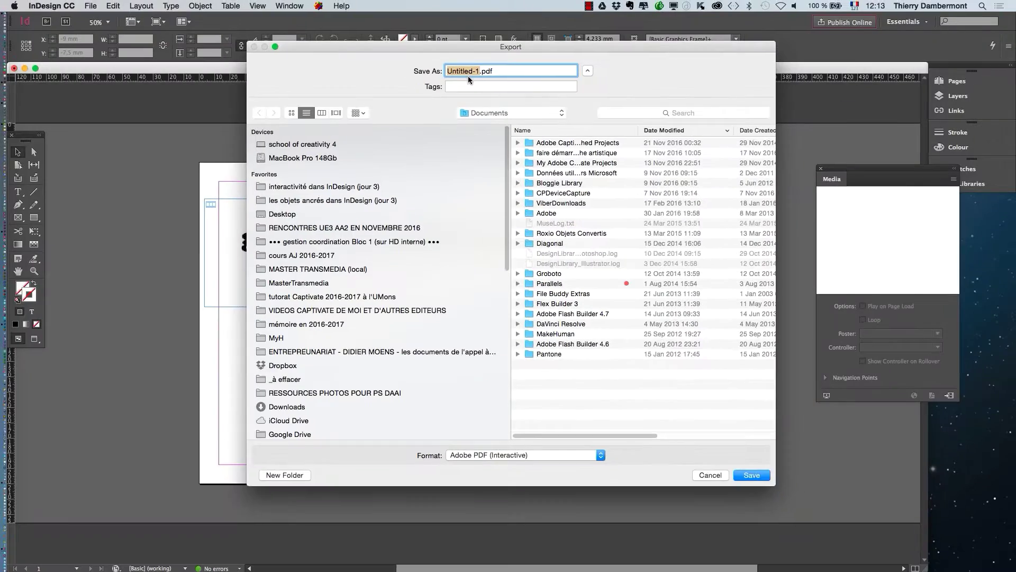
click(723, 475)
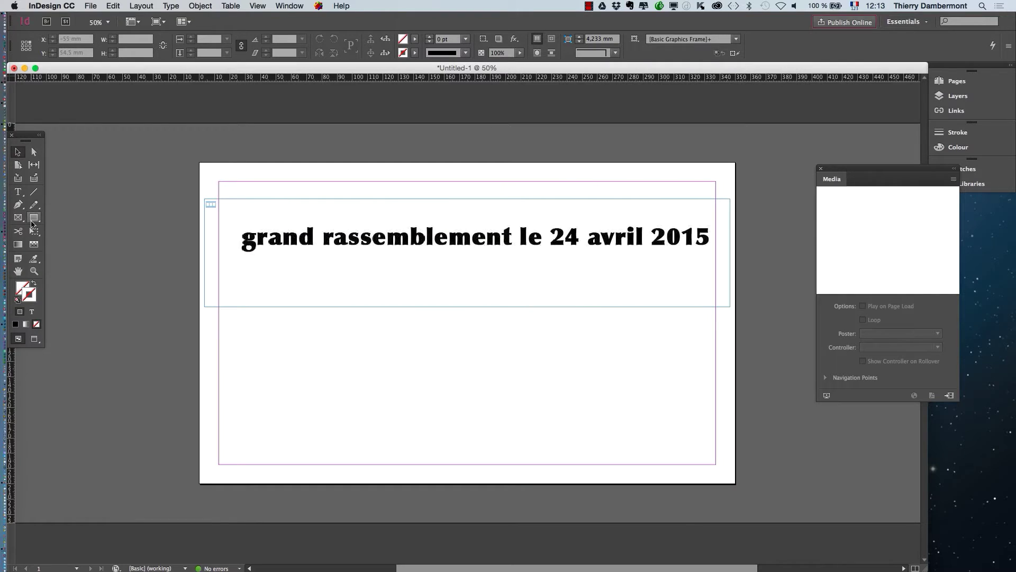
Draw three rectangles below the banner text, about 74 × 94.5 mm, 141.5 × 39.5 mm and 66.5 × 94.5 mm, from left to right
click(32, 220)
drag(237, 289, 351, 434)
drag(333, 364, 550, 424)
drag(497, 289, 599, 434)
Fill the right rectangle with blue (C 100, M 3, Y 0, K 38) and leave it without a stroke
mouse_move(11, 138)
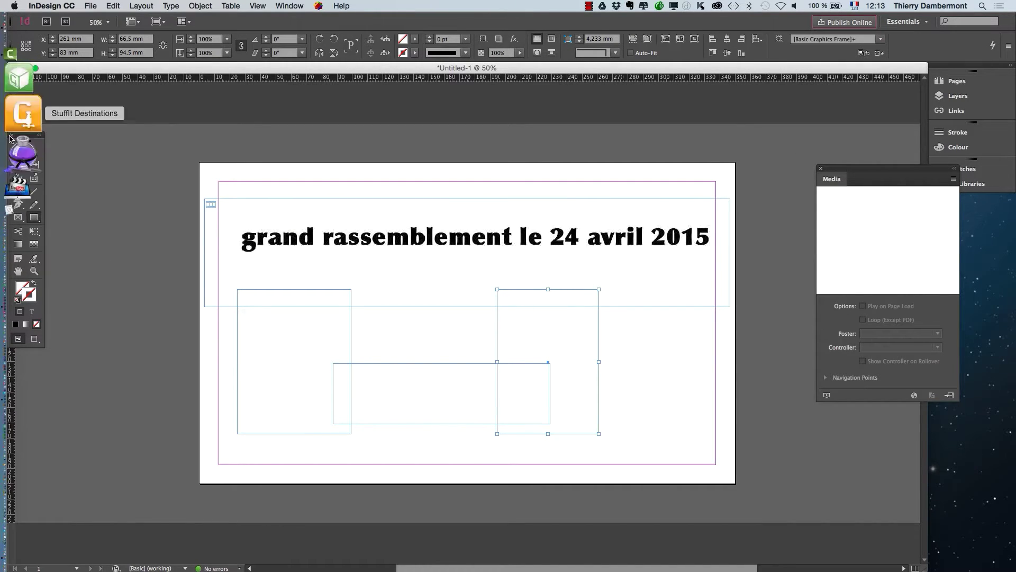
click(956, 146)
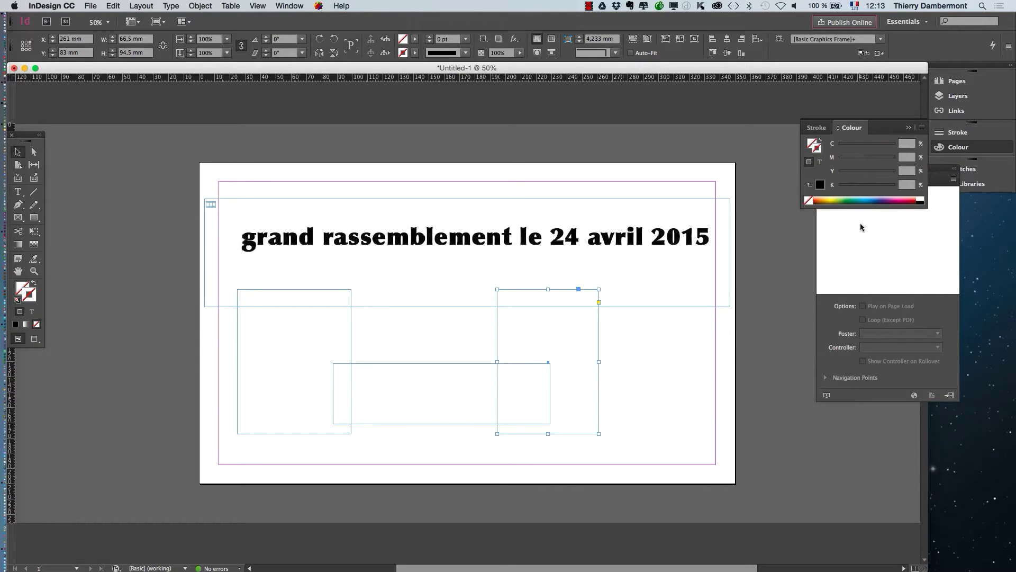
click(868, 199)
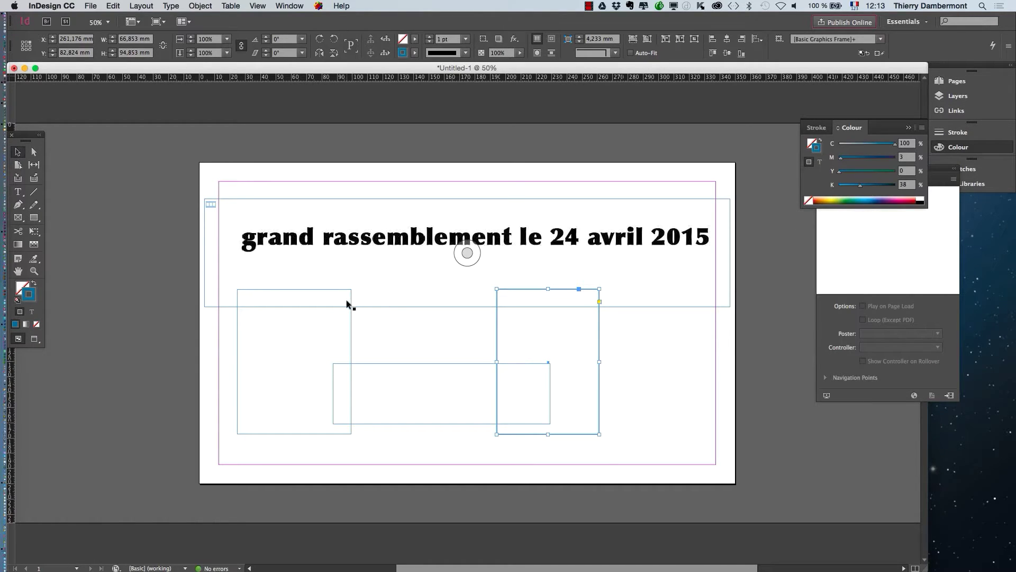
key(x)
click(36, 282)
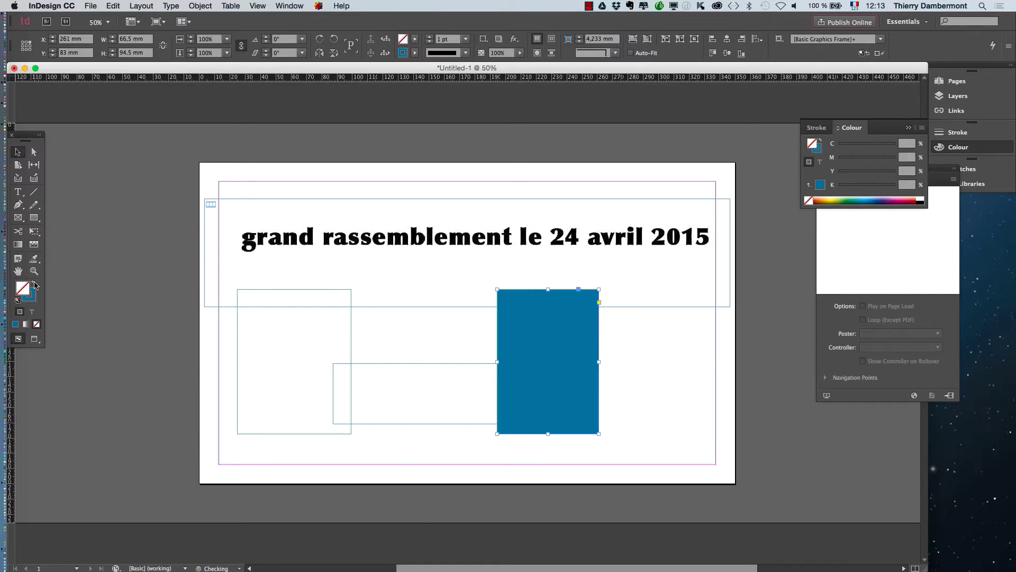
Fill the middle rectangle with dark magenta (C 23, M 100, Y 0, K 50) and the left one with yellow (Y 100)
click(427, 363)
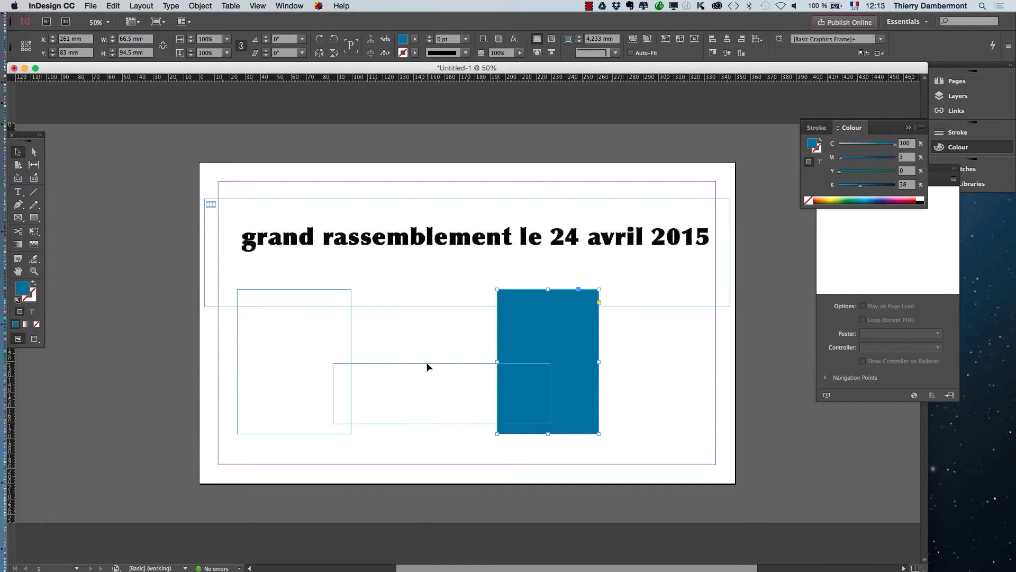
click(894, 199)
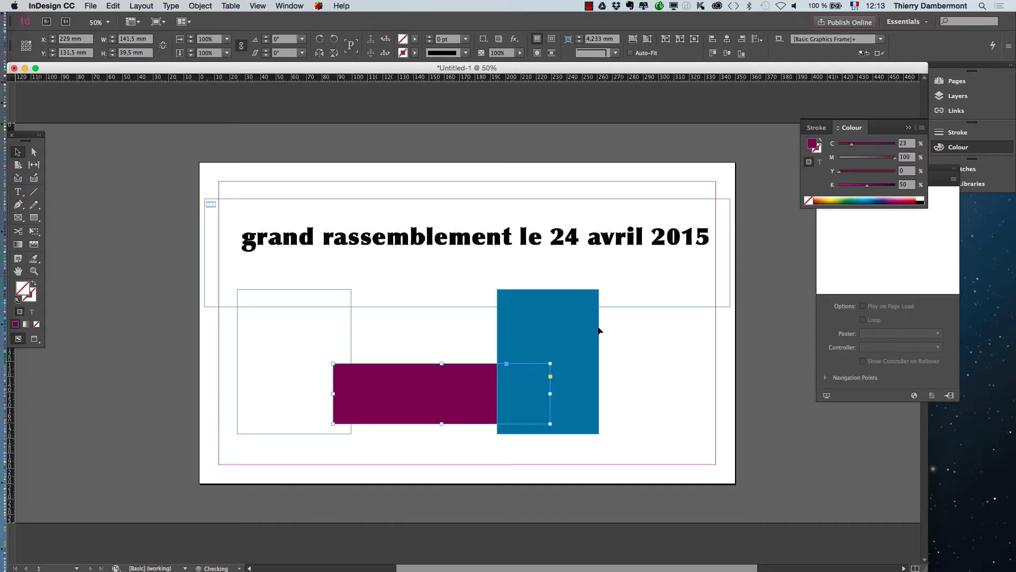
click(332, 290)
click(832, 199)
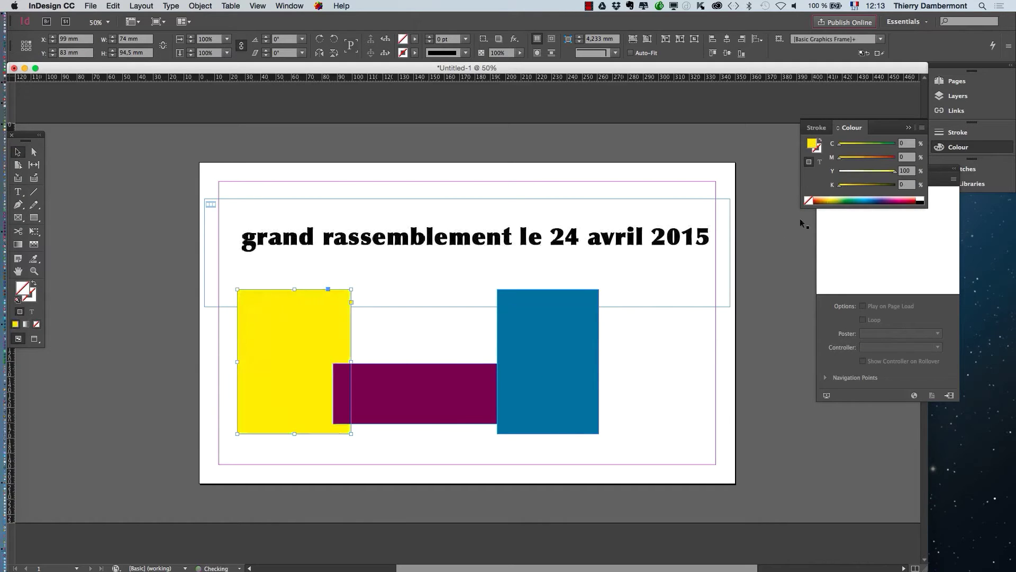
Deselect everything and show the page in Preview mode without guides and frame edges
click(633, 396)
click(41, 344)
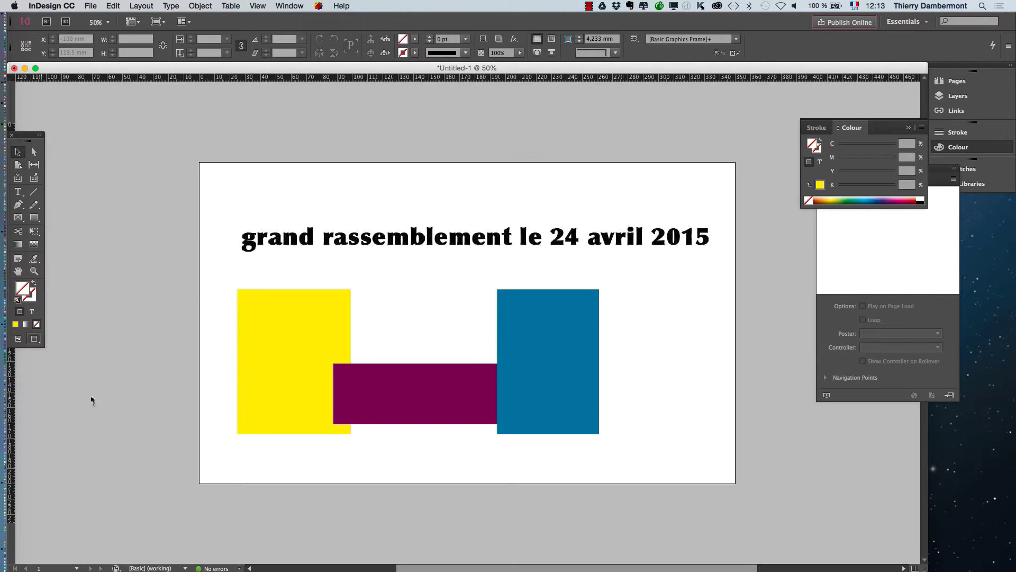
Save the document as document-evenement-01.indd in the folder interactivité dans InDesign (jour 3)
click(91, 5)
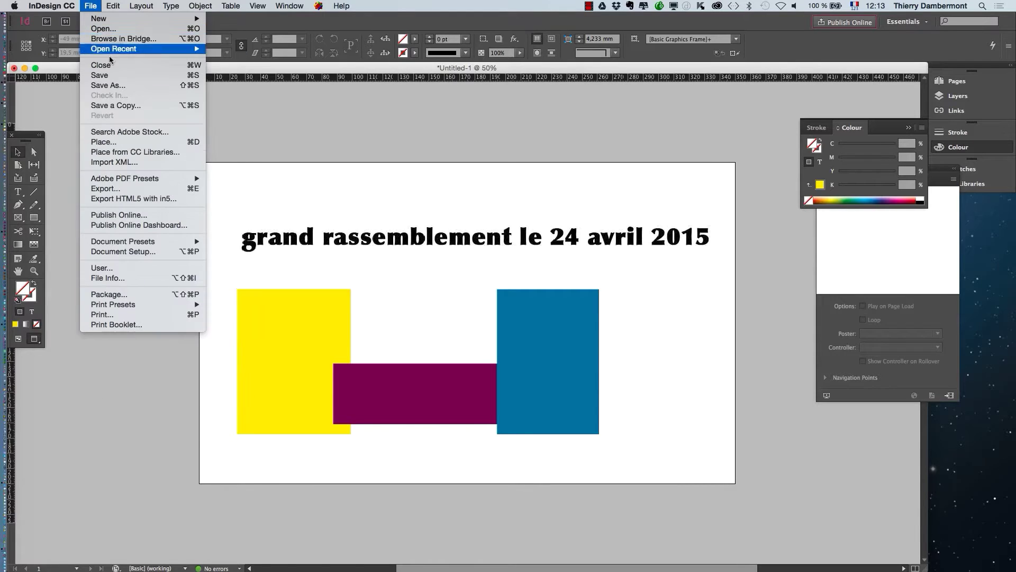
click(113, 76)
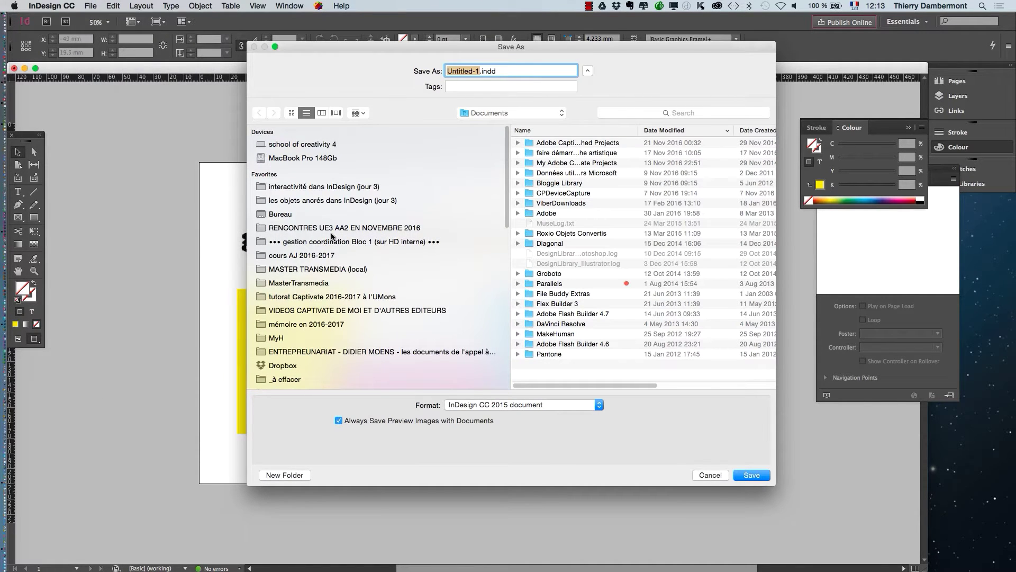
click(291, 188)
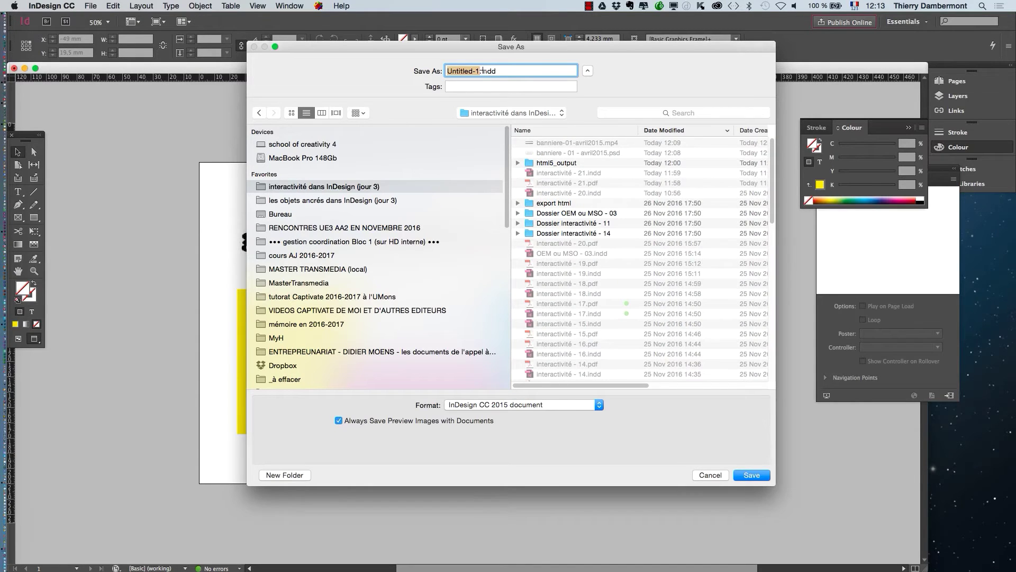
text(i)
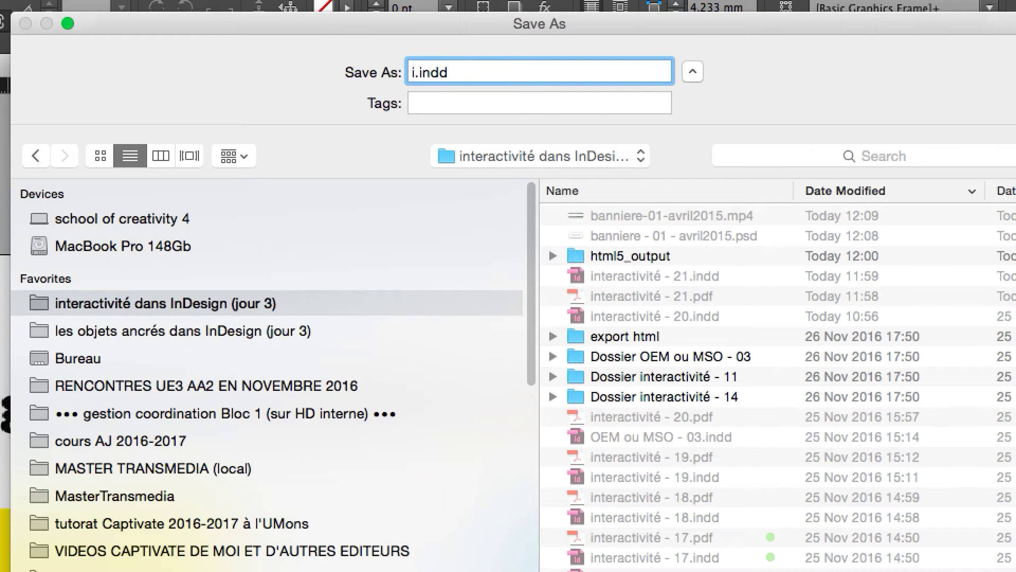
key(BackSpace)
text(document-)
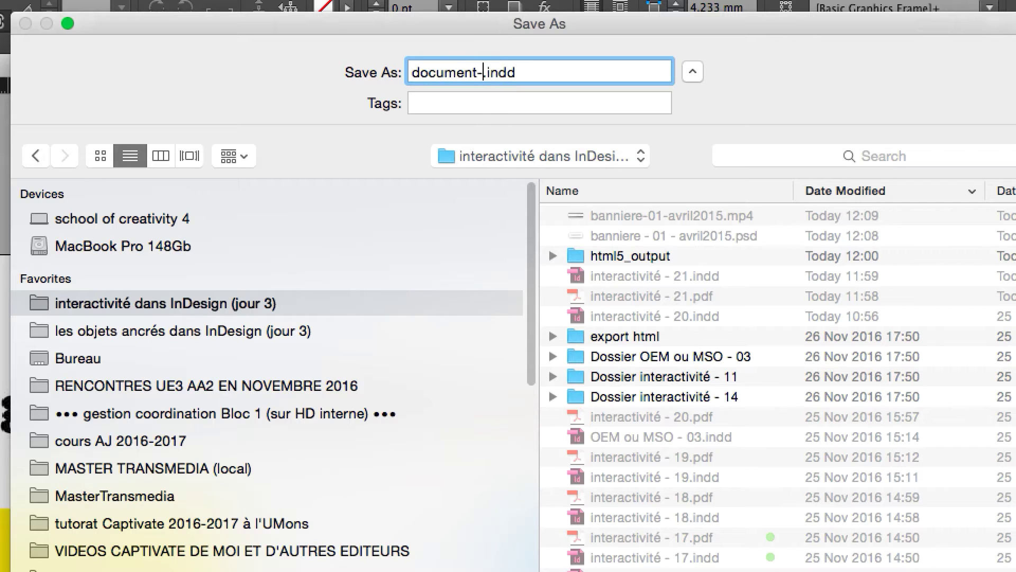
text(evenement)
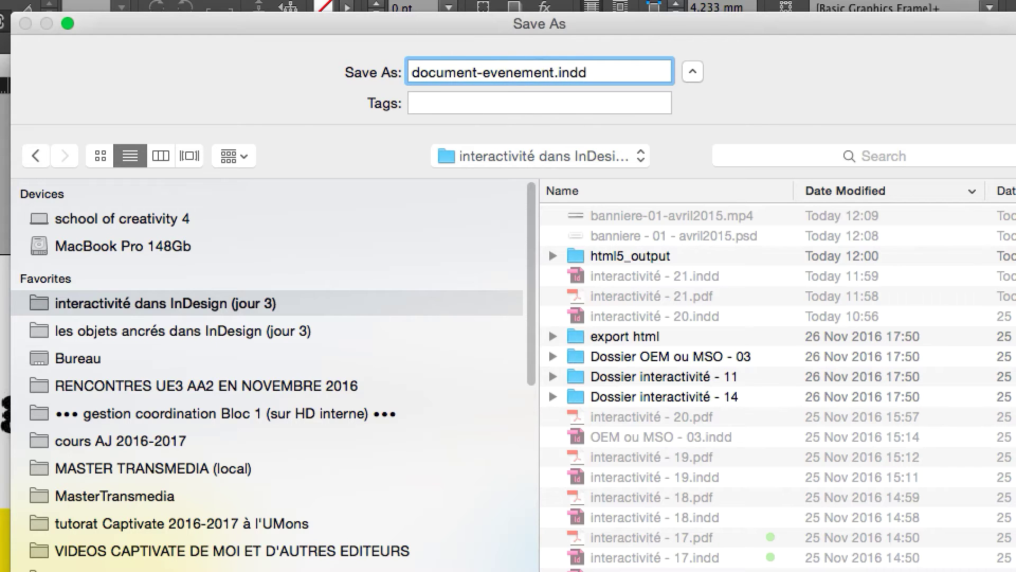
text(-01)
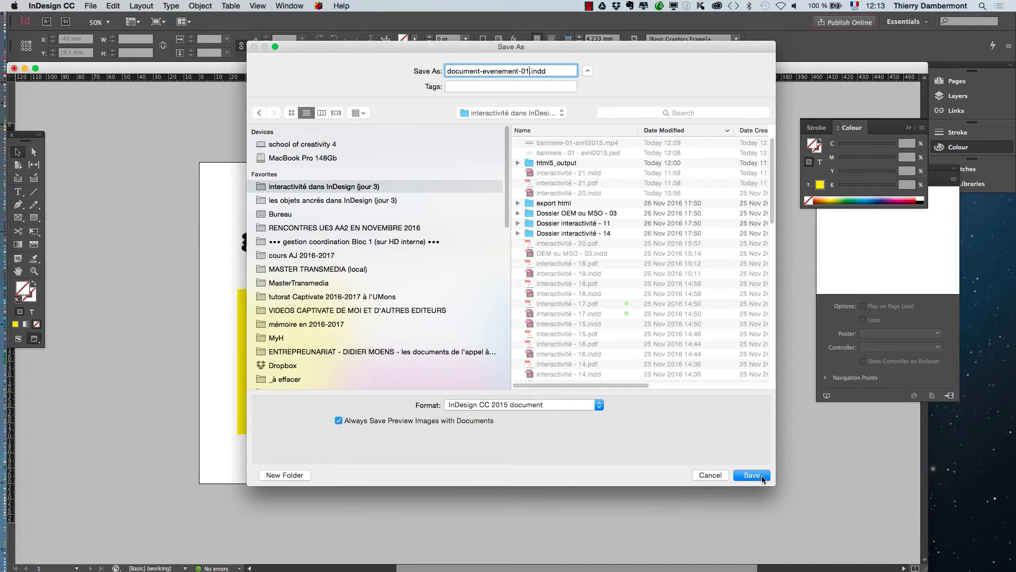
click(752, 475)
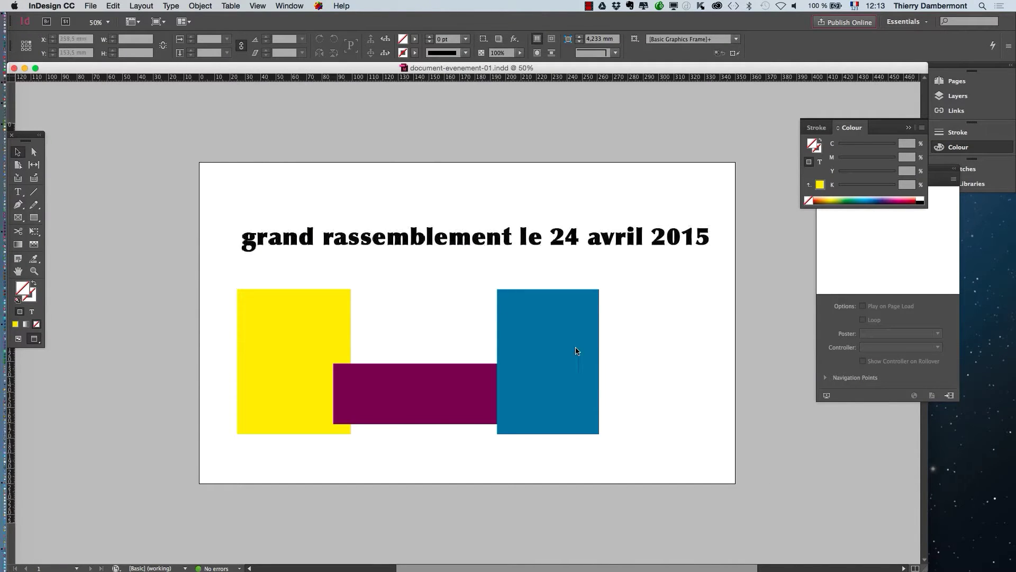
Export the document as the interactive PDF document-evenement-01.pdf with the existing options, then move and slightly narrow the opened PDF window
click(90, 6)
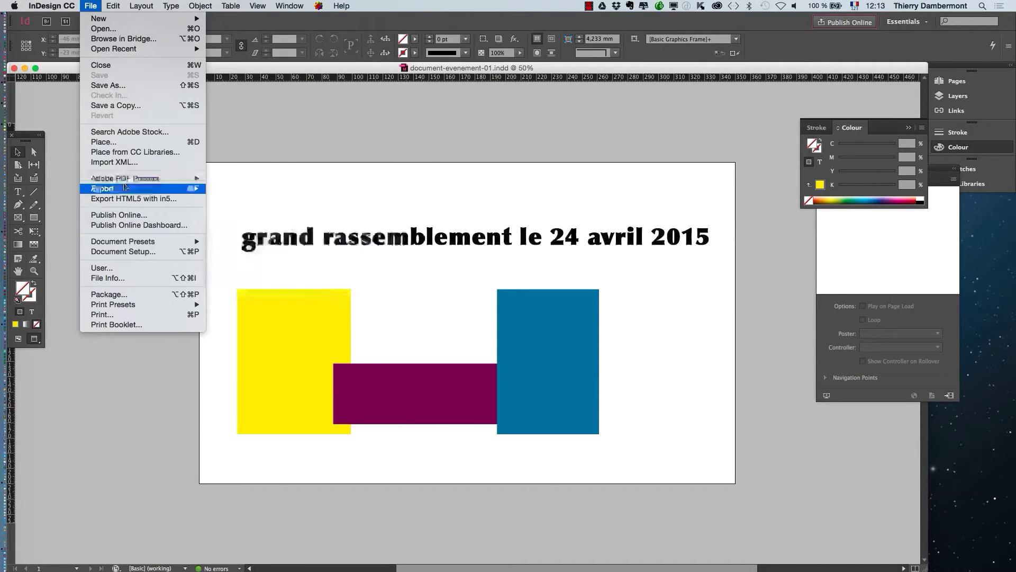
click(103, 188)
click(497, 455)
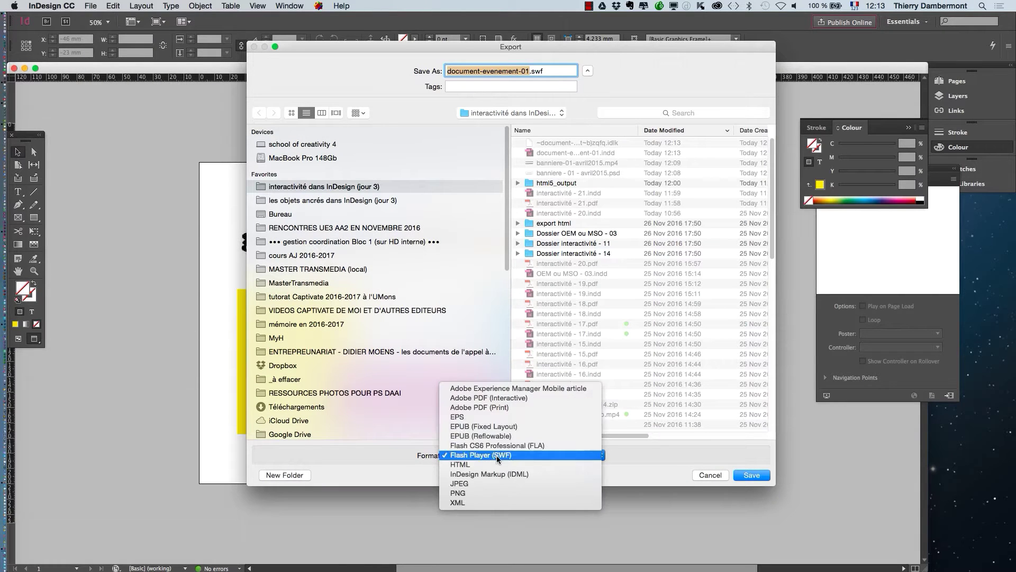
click(507, 398)
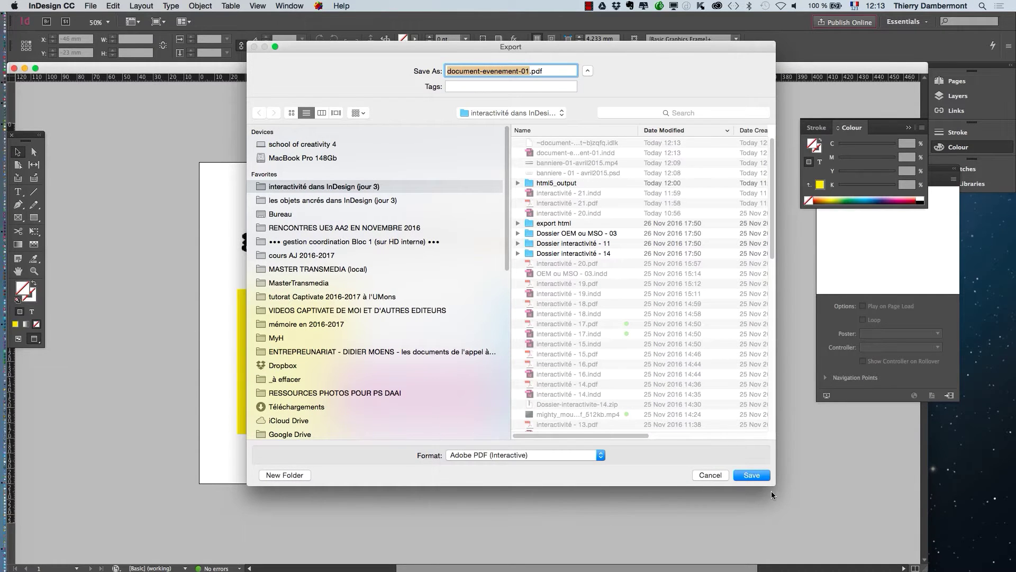
click(754, 475)
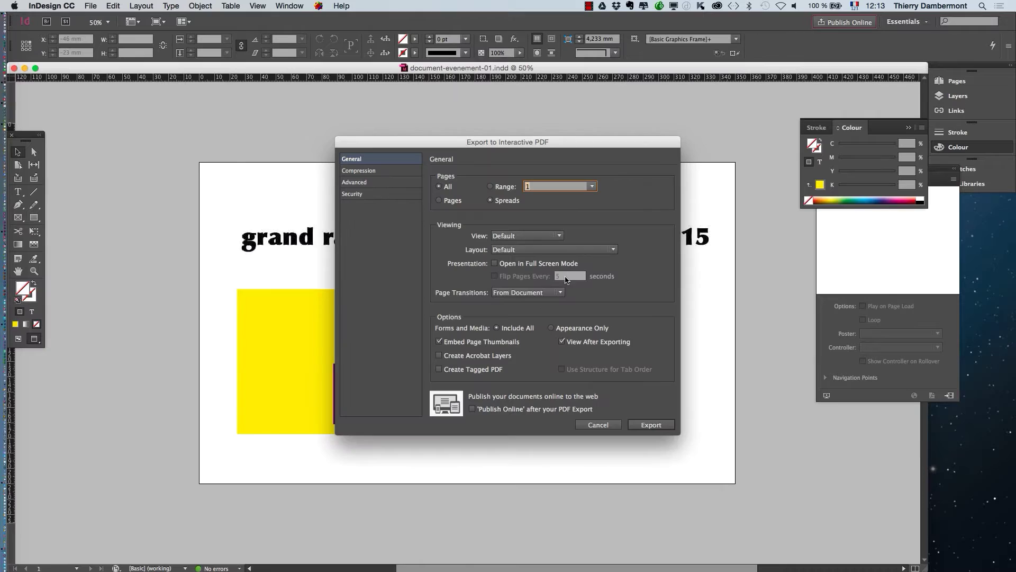
click(663, 424)
click(608, 309)
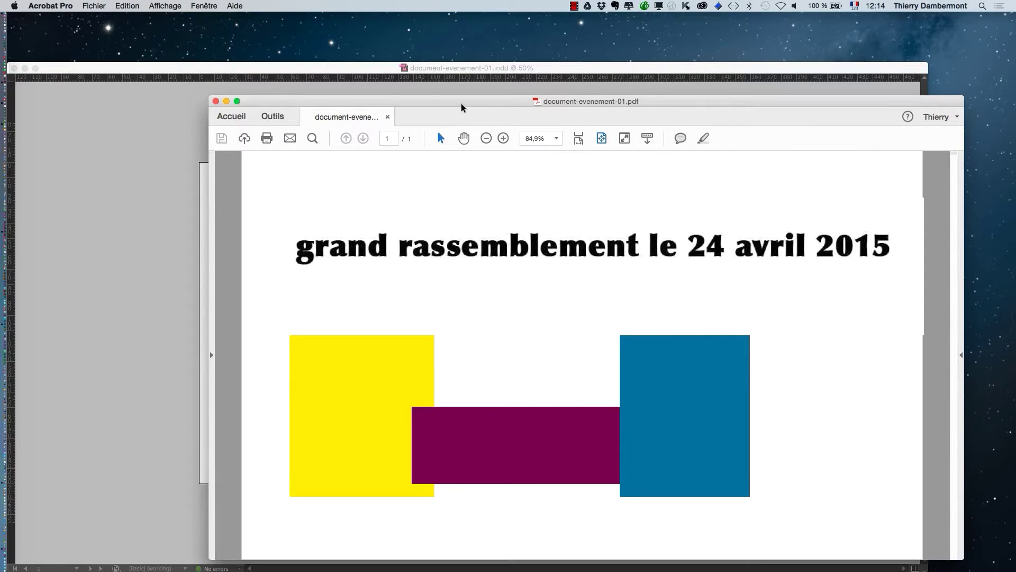
drag(463, 104, 283, 24)
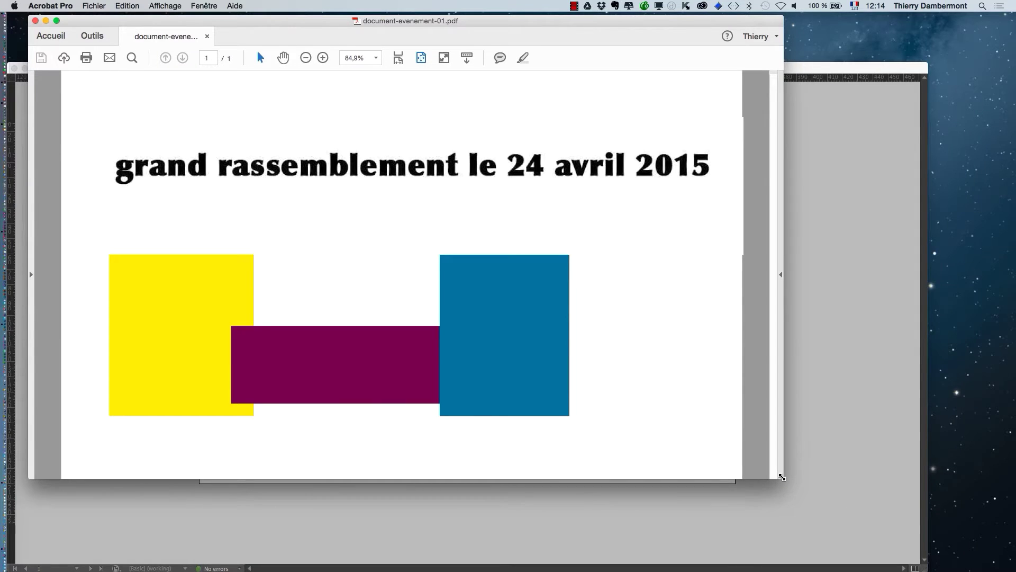
drag(780, 478, 758, 478)
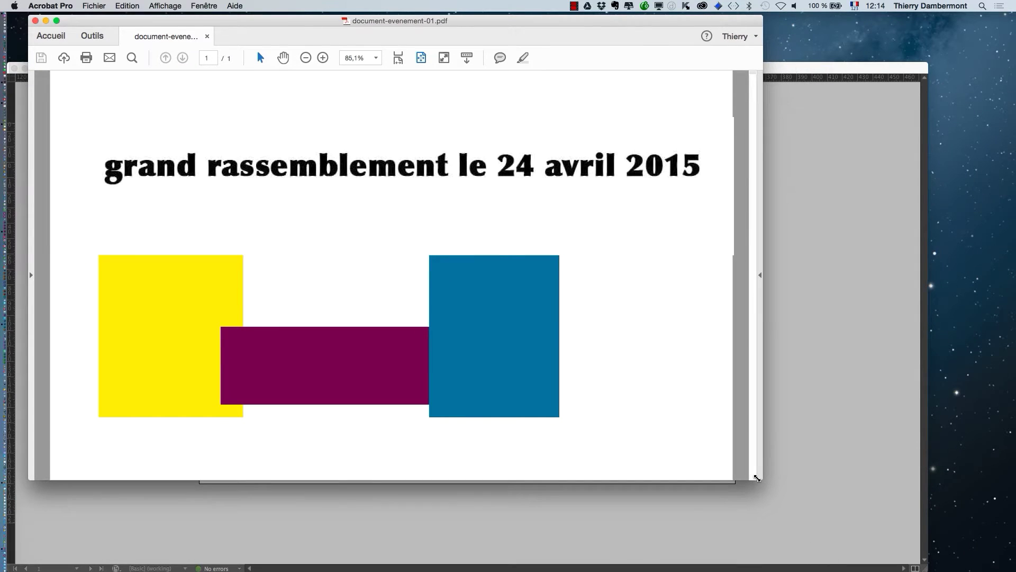
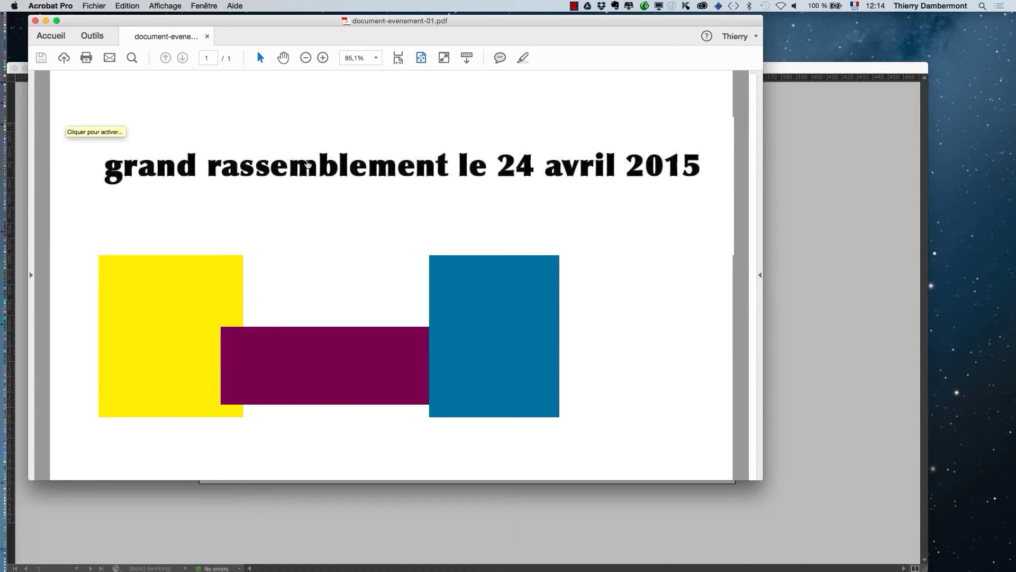
Switch to Photoshop and change the date in the banner text to 15 sept 2017
key(super+Tab)
click(613, 287)
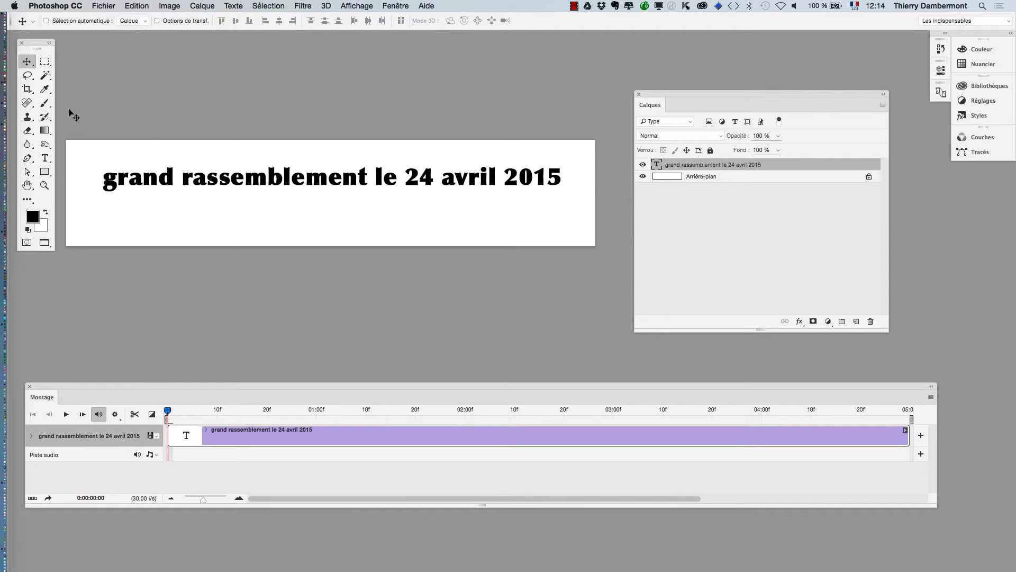
click(45, 158)
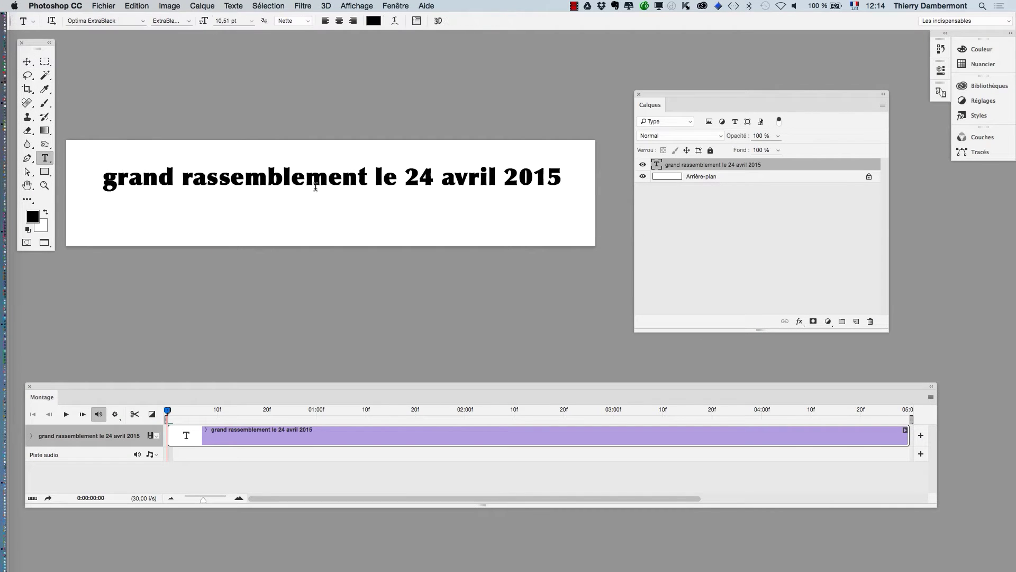
drag(412, 178, 498, 179)
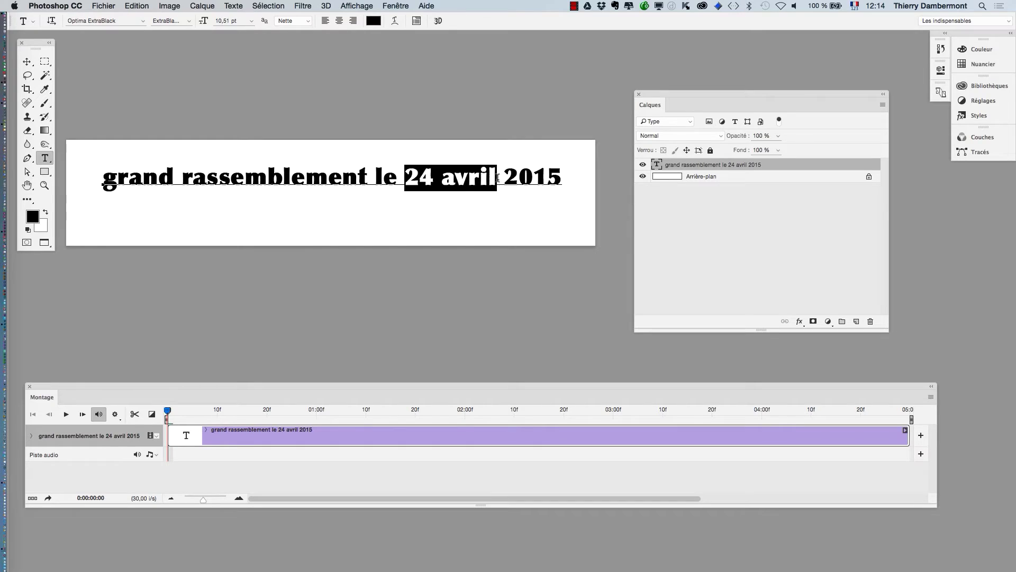
text(15 septembre)
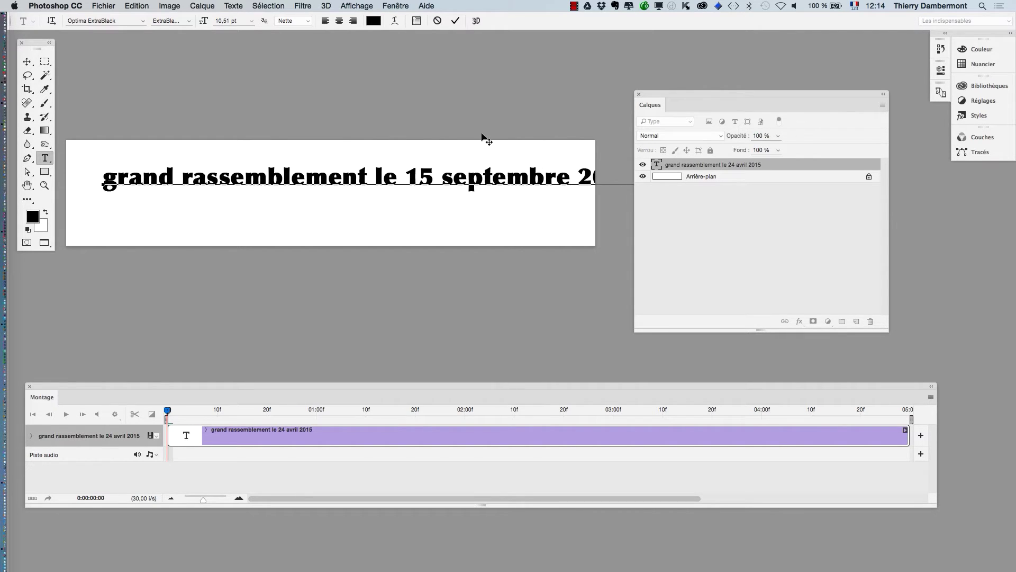
drag(570, 178, 374, 177)
key(BackSpace)
text(7)
Colour the words "le 15 sept 2017" bright red and finish editing the text
click(376, 22)
drag(597, 146, 640, 116)
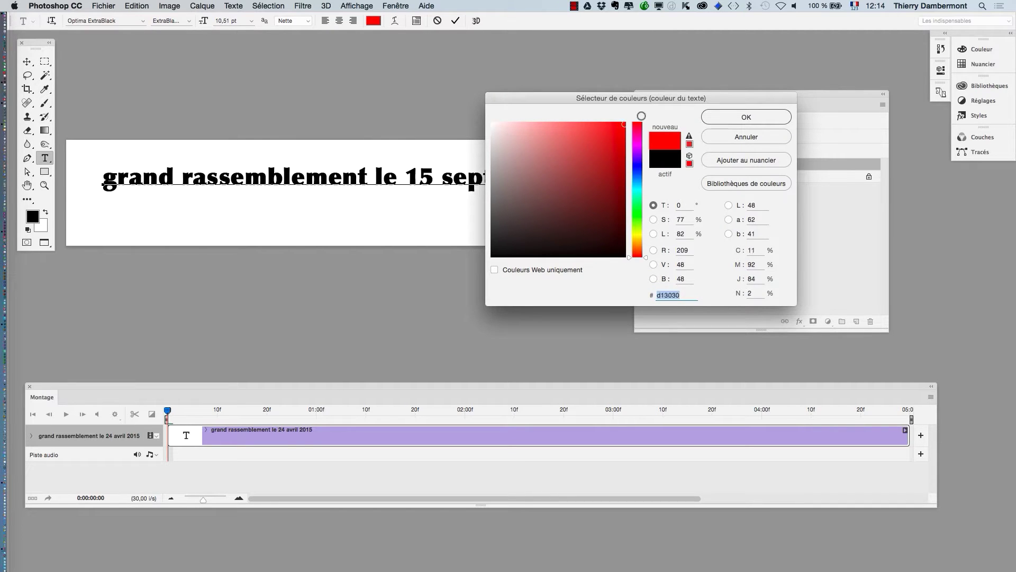
click(746, 116)
click(27, 61)
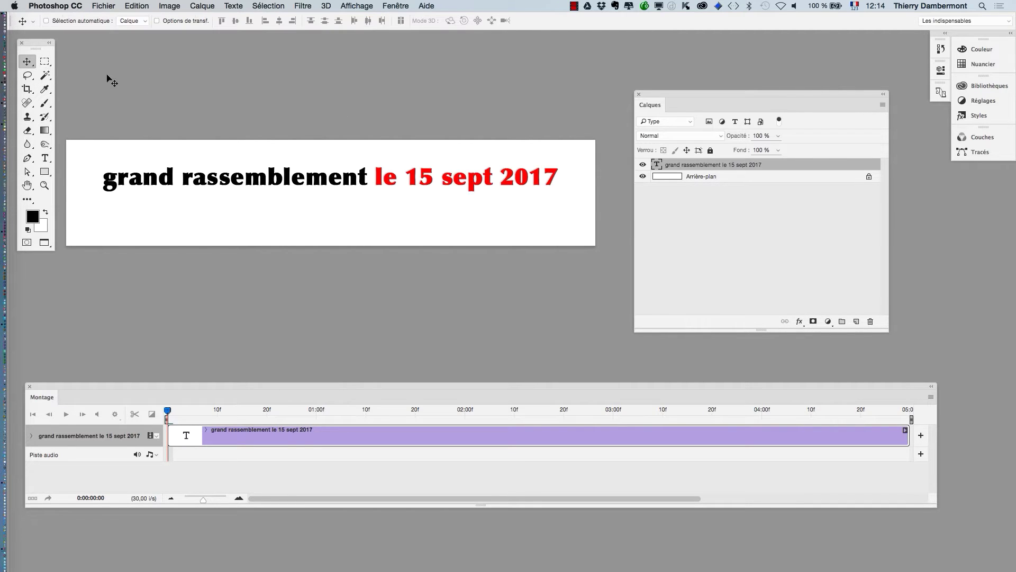
Save the modified banner as a new Photoshop file named banniere - 01 - sept2017.psd in the same folder
click(100, 5)
click(198, 117)
click(527, 64)
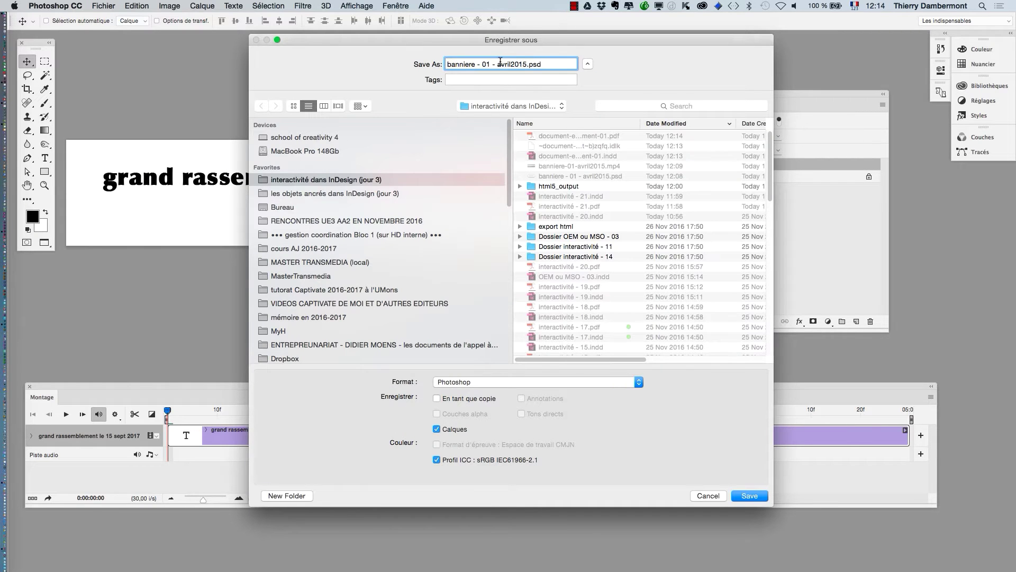
drag(500, 61, 525, 66)
text(sept2017)
click(730, 495)
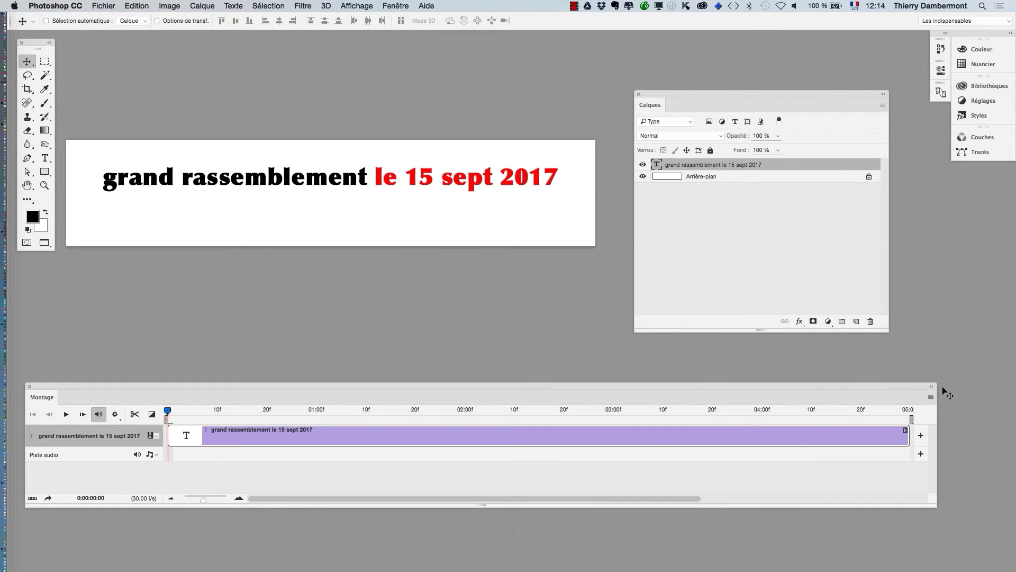
Render the timeline as the H.264 video banniere - 01 - sept2017.mp4 at 1000 × 200 and 30 frames per second
click(931, 397)
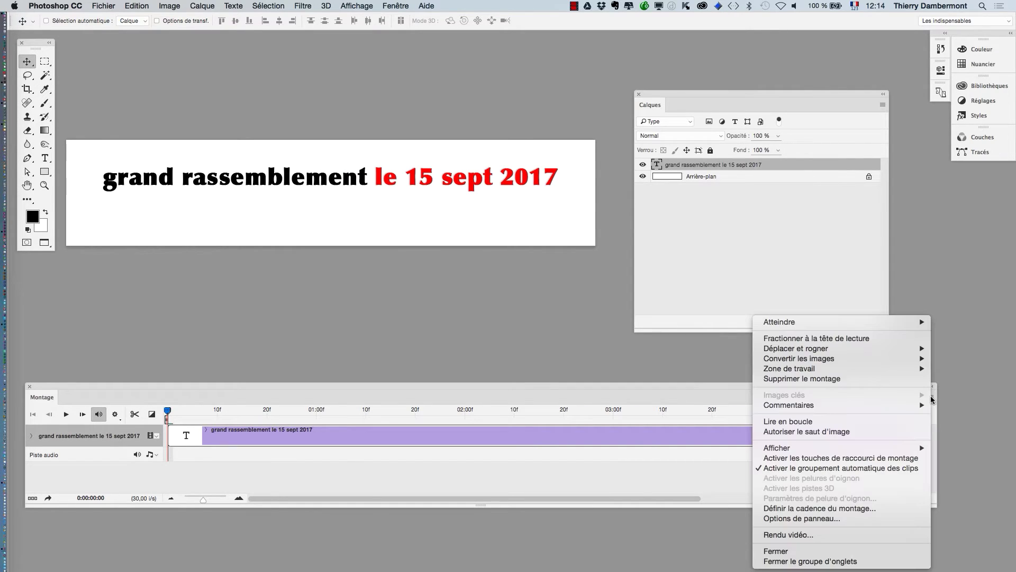
click(780, 535)
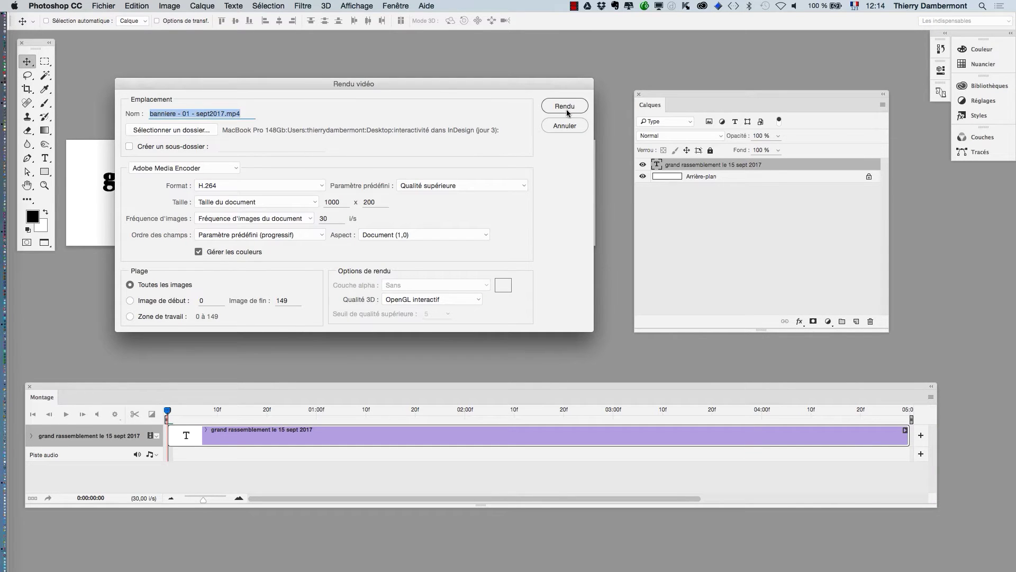
click(566, 107)
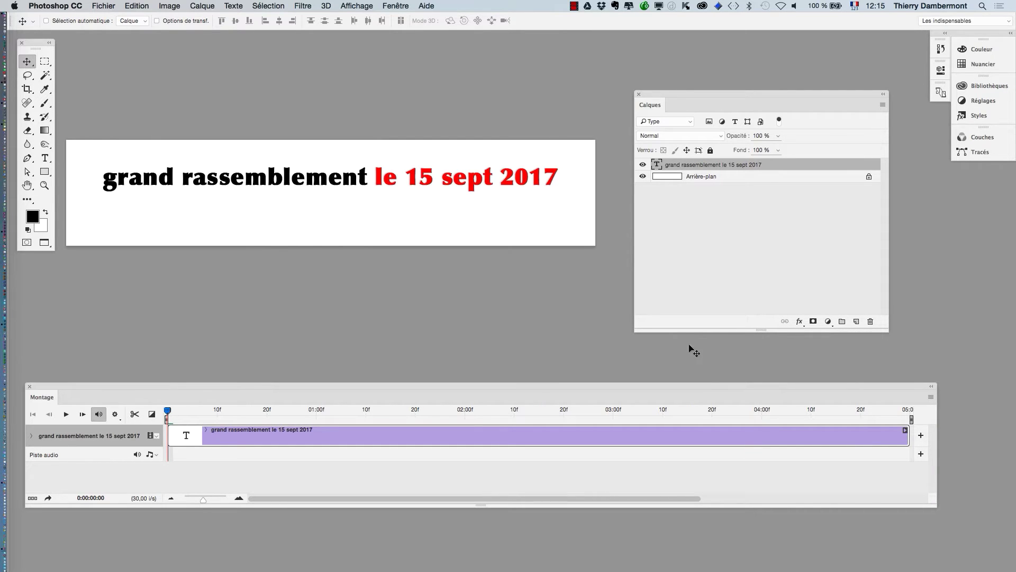
Switch to Finder and open the folder interactivité dans InDesign (jour 3) in a new window
key(super+Tab)
key(super+Tab)
key(super+Tab)
key(super+Tab)
key(super+Tab)
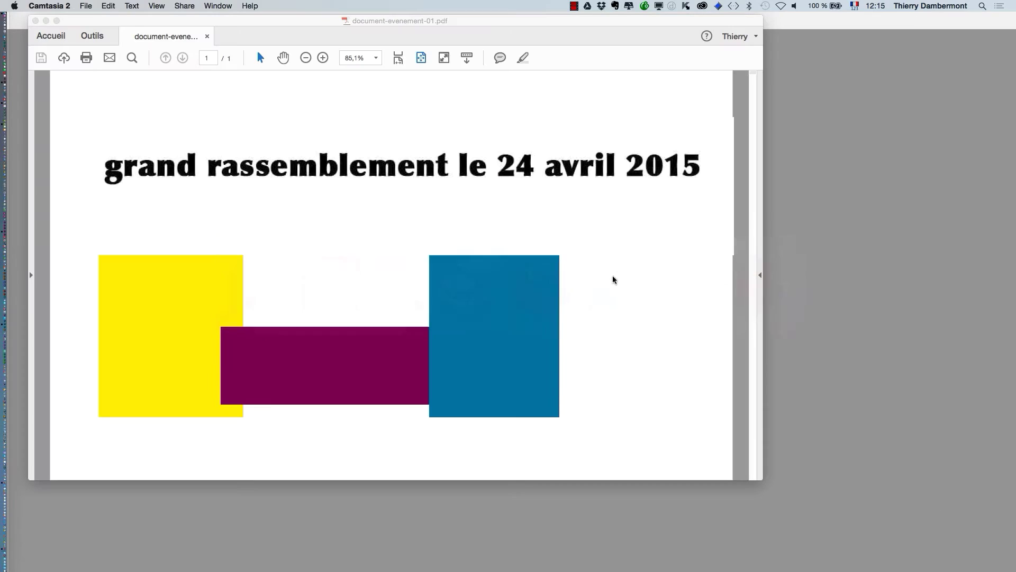
click(86, 6)
key(super+Tab)
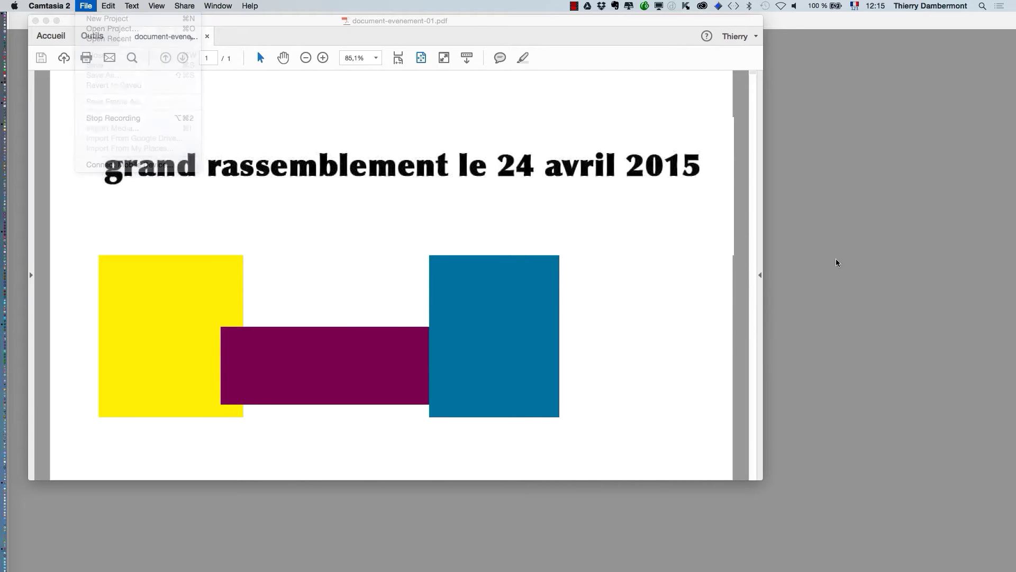
click(68, 6)
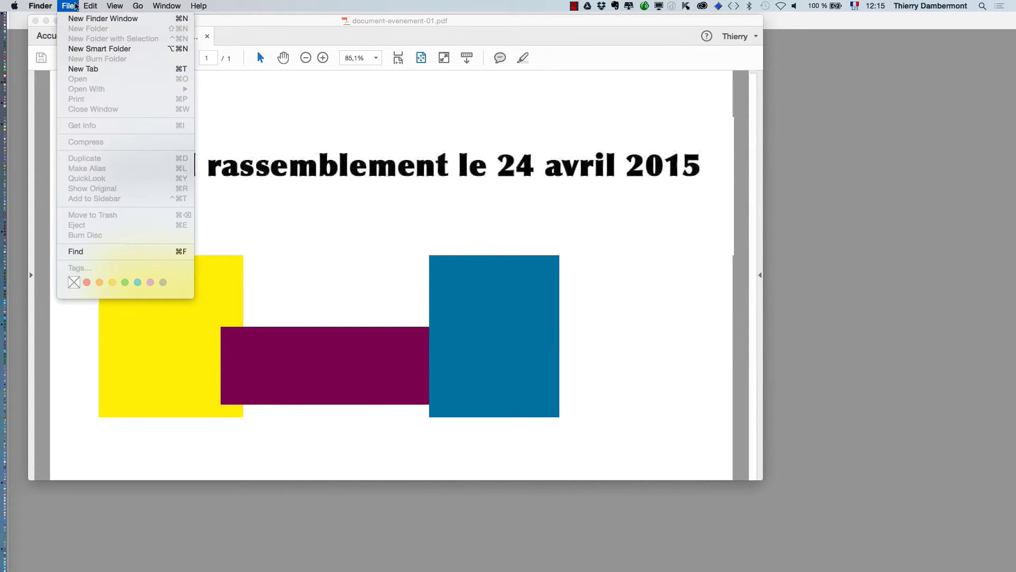
click(82, 18)
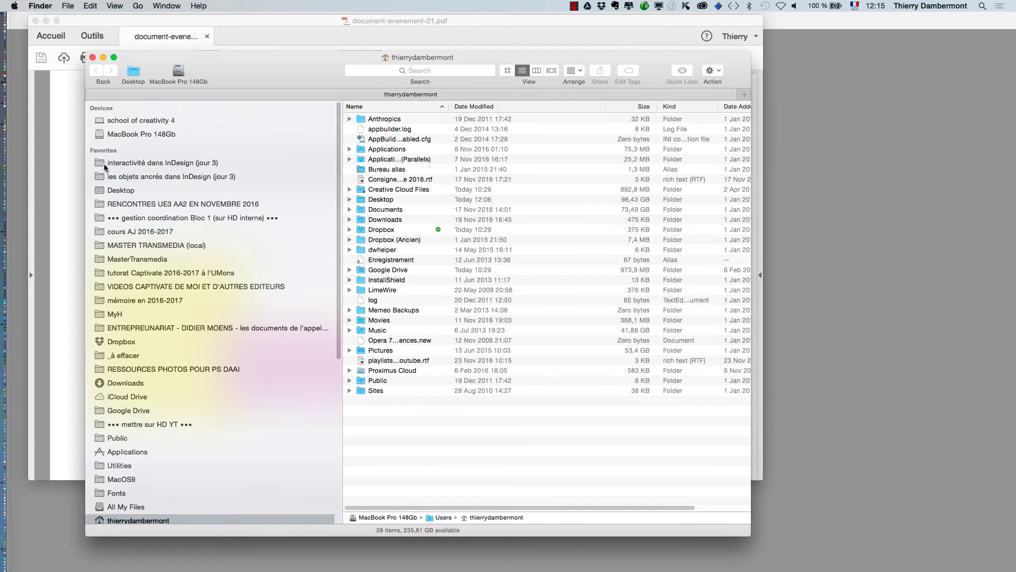
click(122, 191)
click(190, 164)
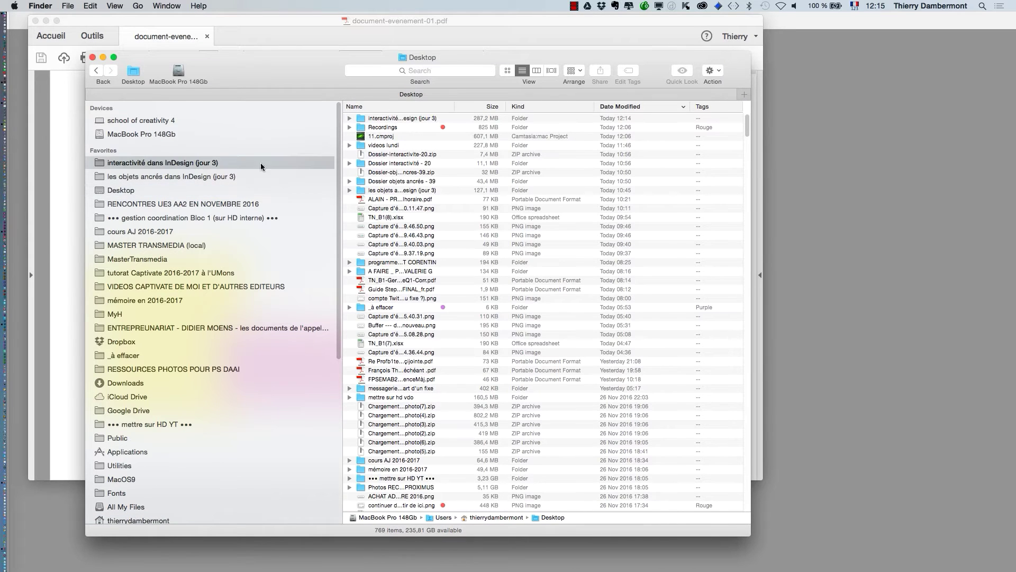
Find banniere - 01 - sept2017.mp4 in the folder and open it in the video player
scroll(456, 196, up, 5)
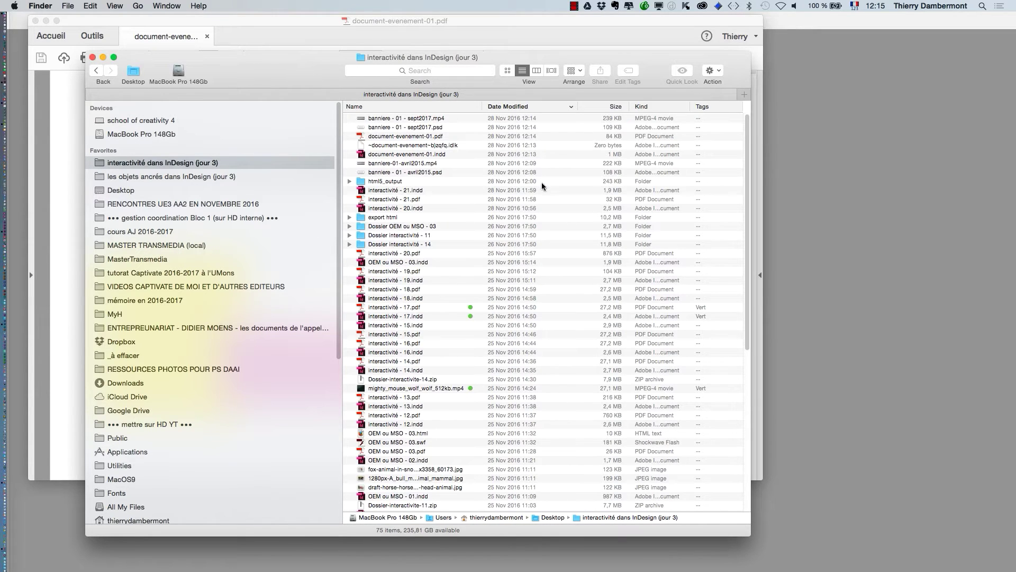
click(425, 122)
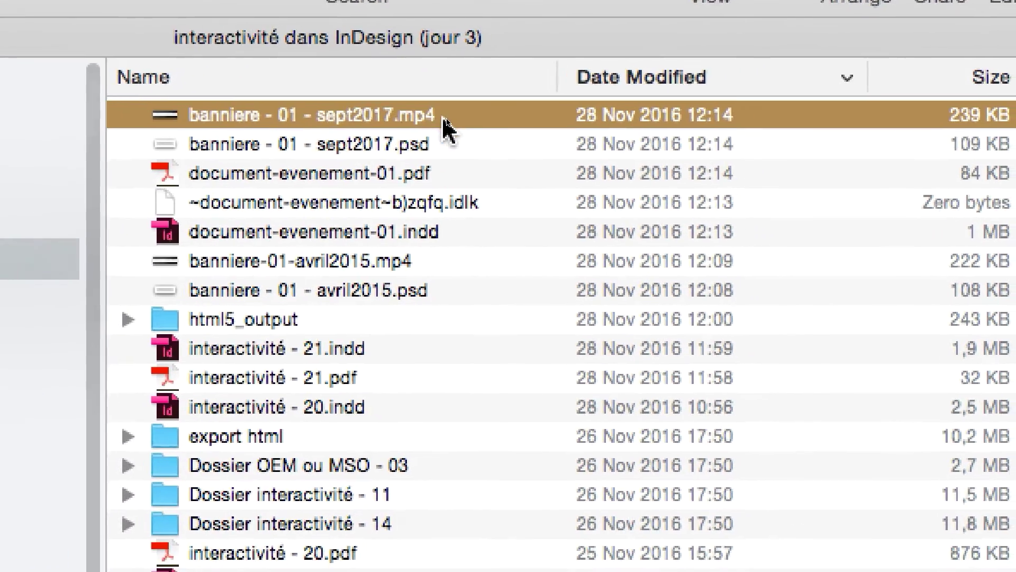
double_click(424, 124)
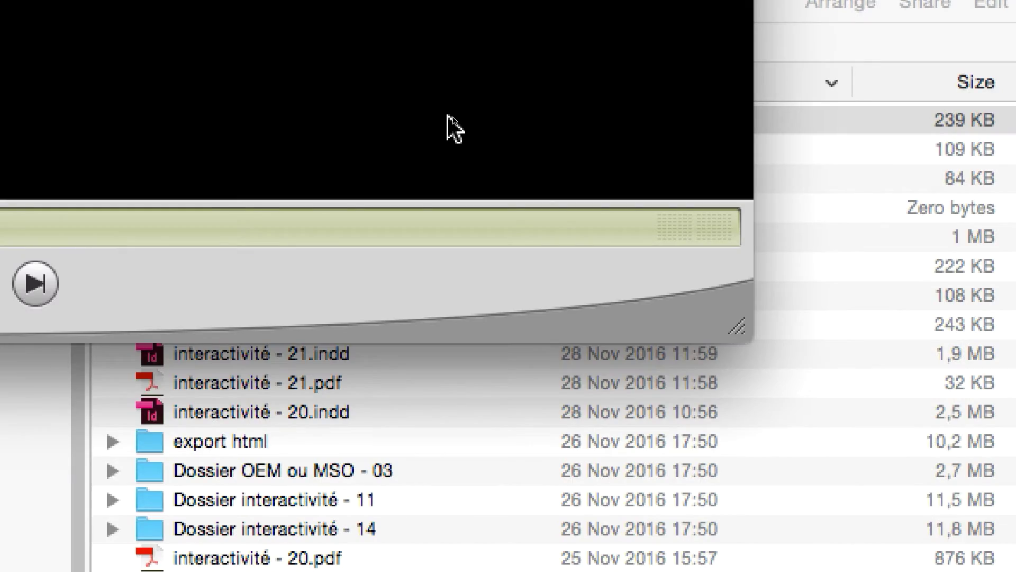
Reopen banniere - 01 - sept2017.mp4 in the video player, watch it play, and close its window
key(super+q)
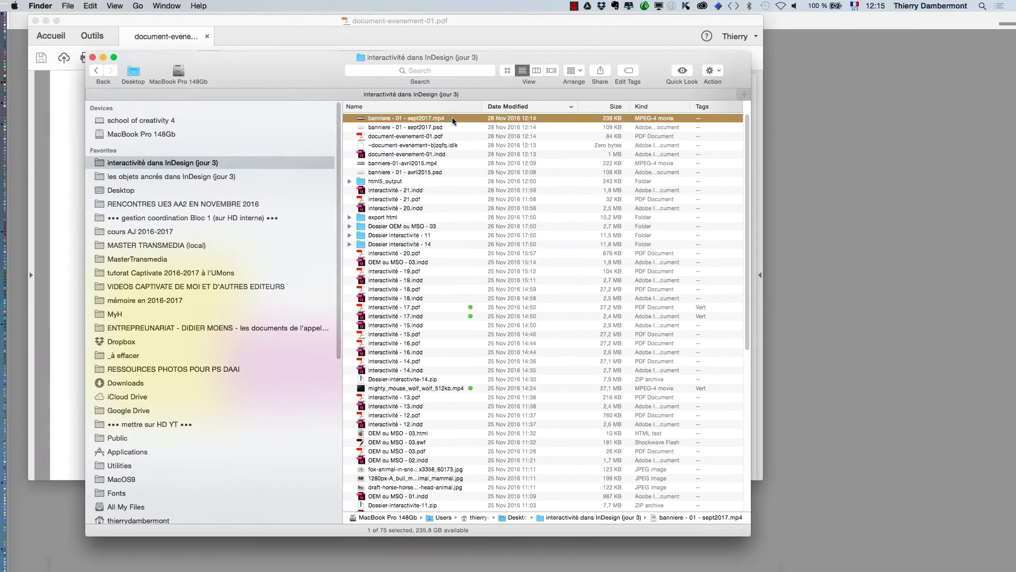
double_click(449, 118)
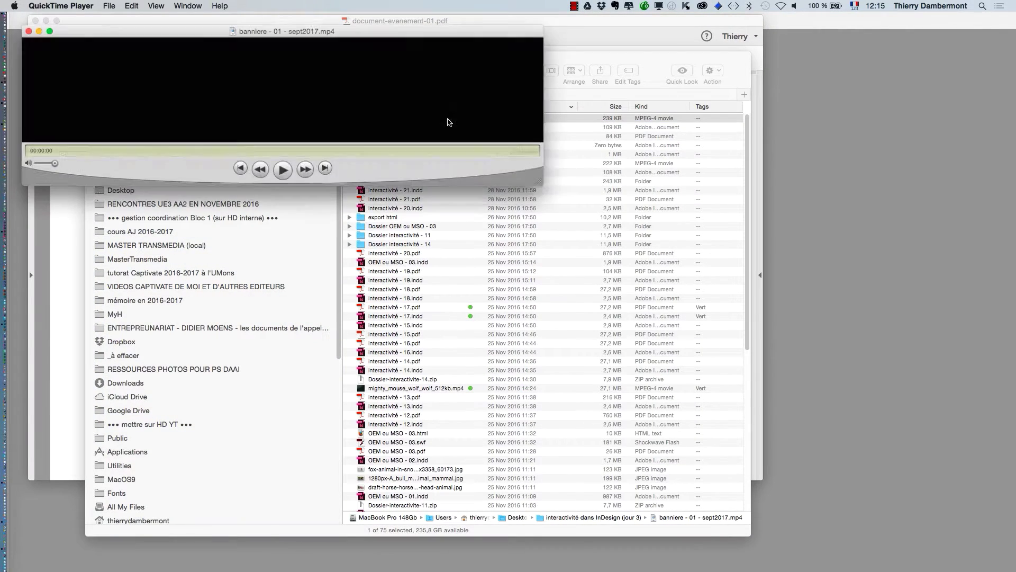
drag(271, 31, 571, 113)
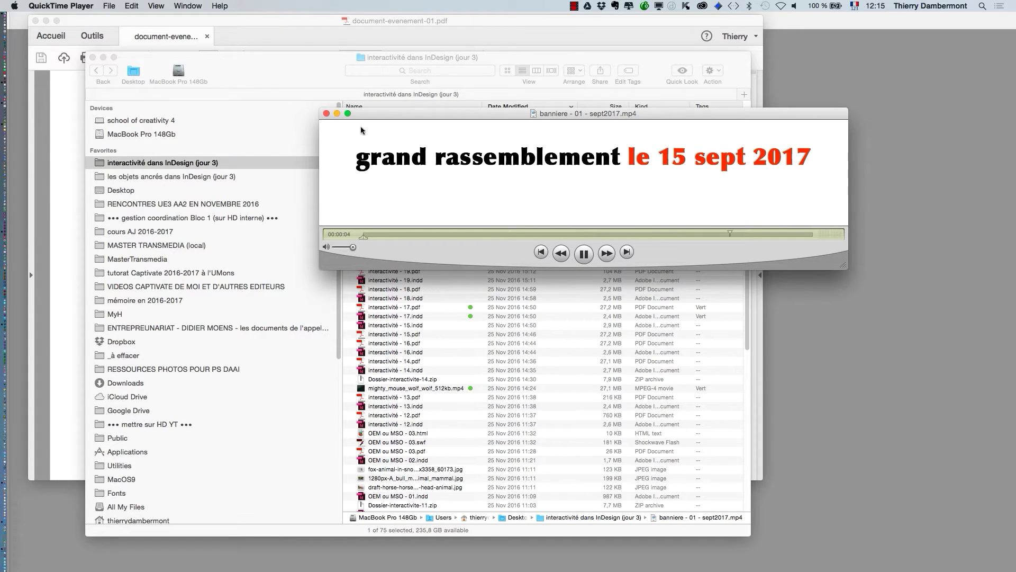
click(326, 114)
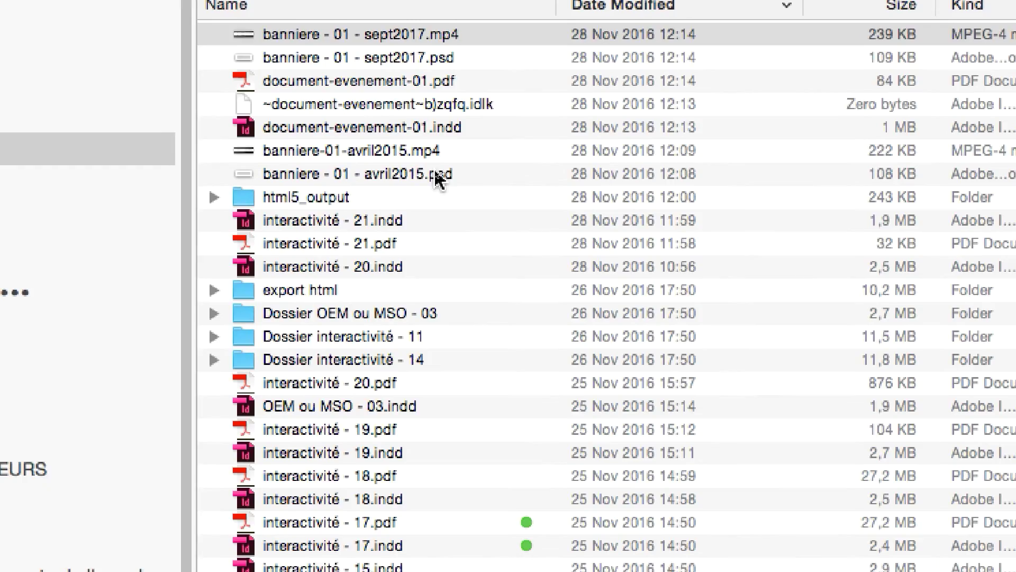
Copy the file name of banniere-01-avril2015.mp4 and move that file to the trash
click(377, 156)
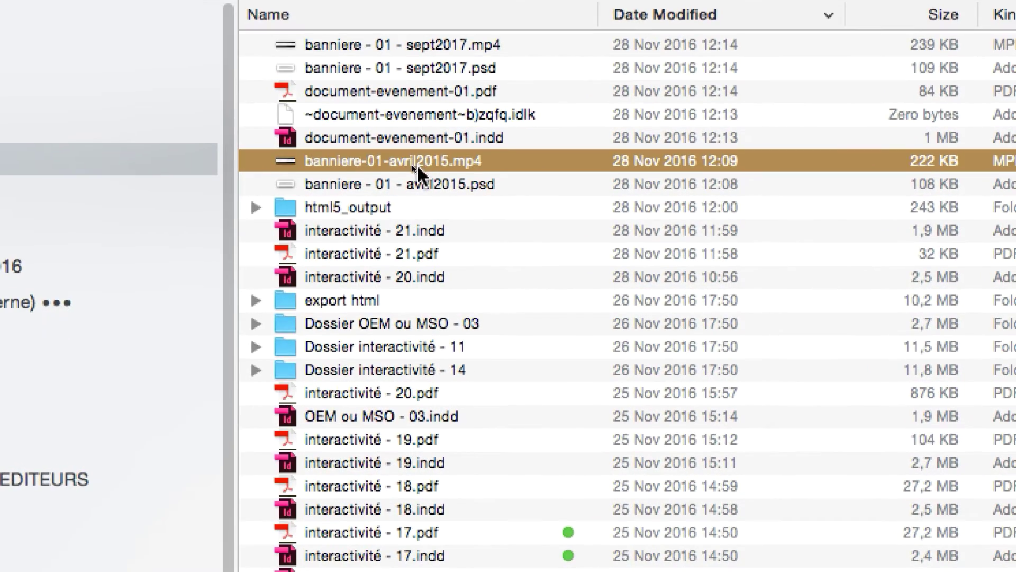
key(Return)
key(super+c)
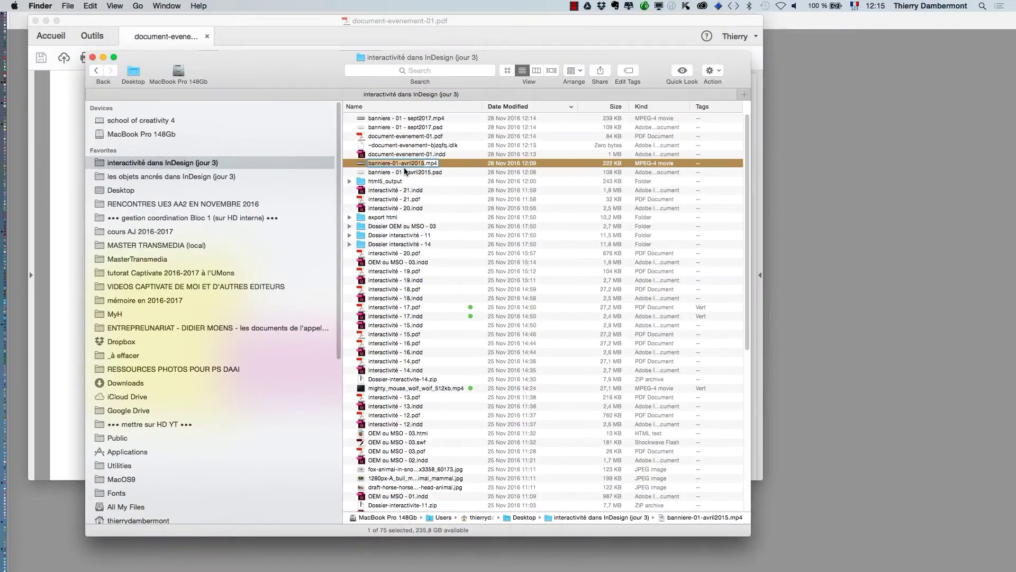
key(Return)
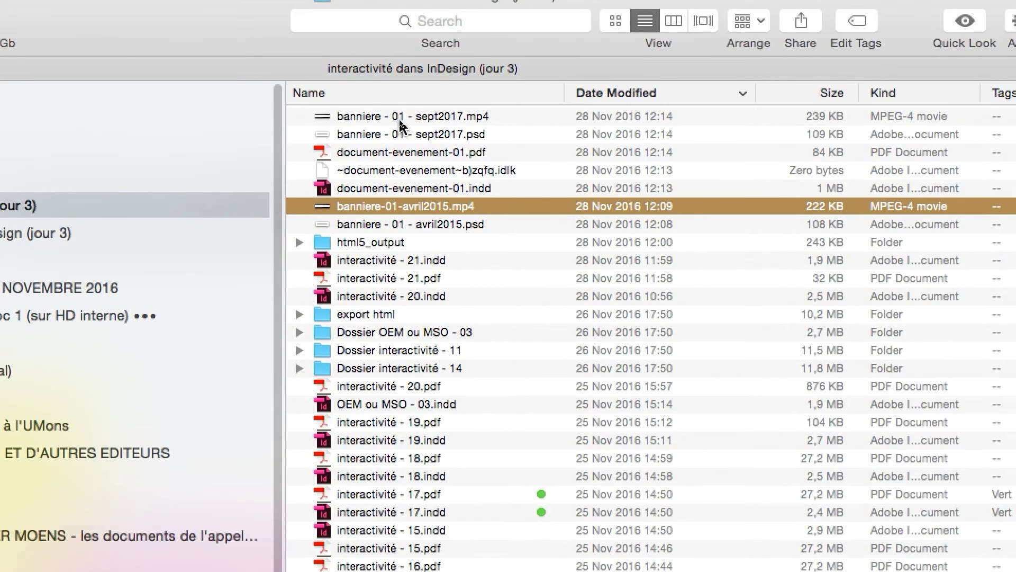
click(401, 121)
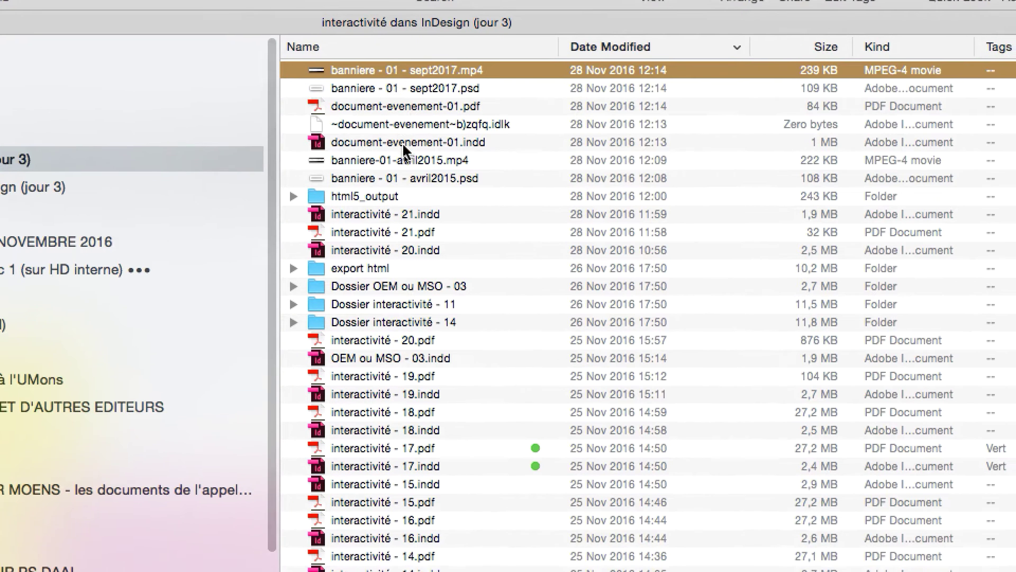
click(411, 207)
right_click(403, 153)
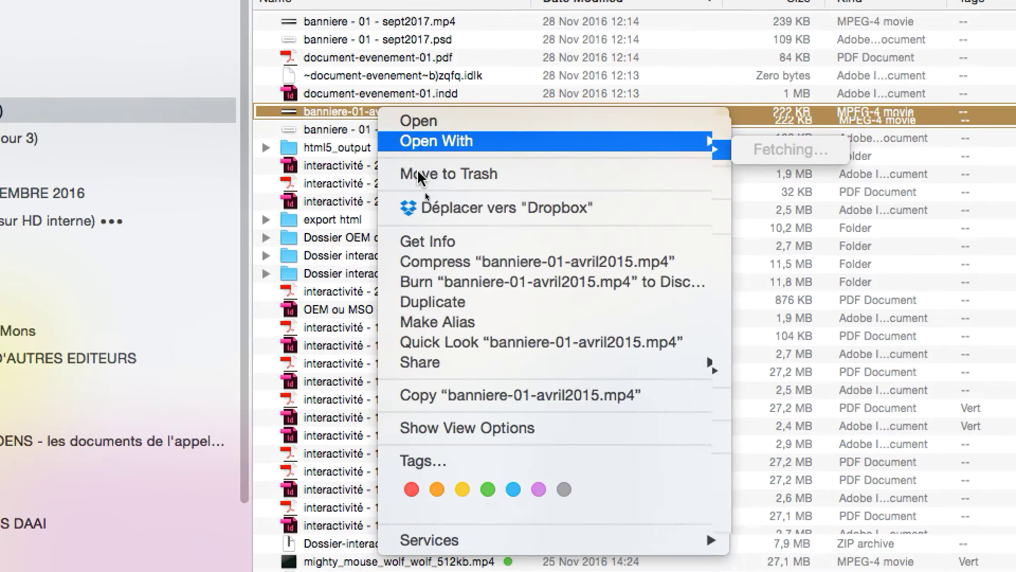
click(449, 218)
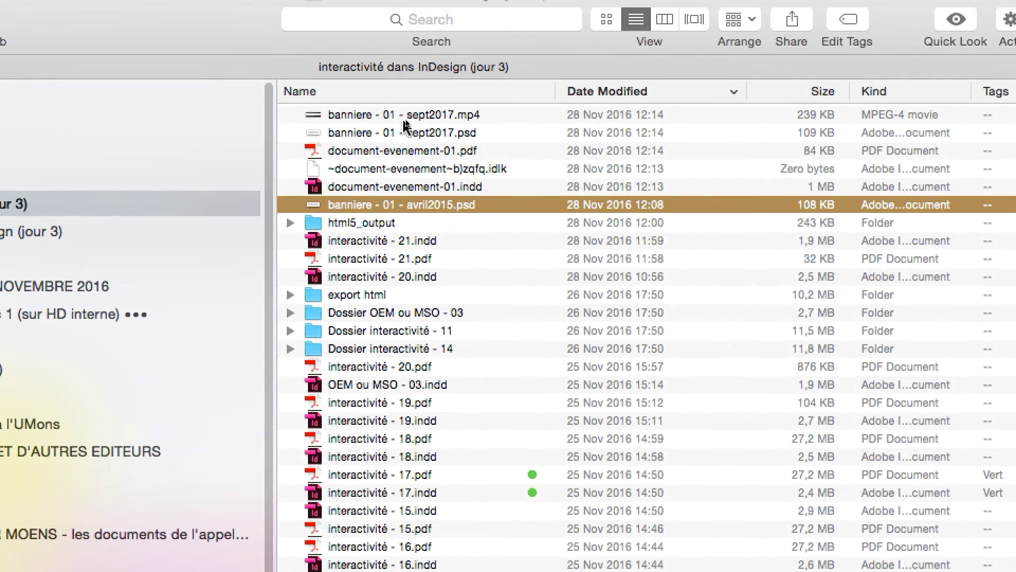
Rename banniere - 01 - sept2017.mp4 as banniere-01-avril2015.mp4
click(384, 23)
key(Return)
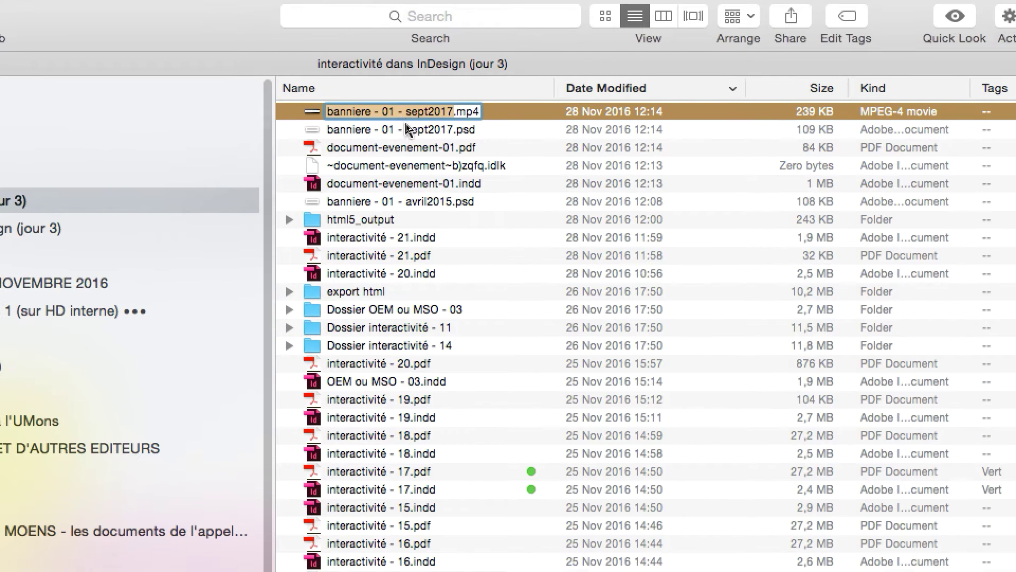
key(super+v)
click(402, 139)
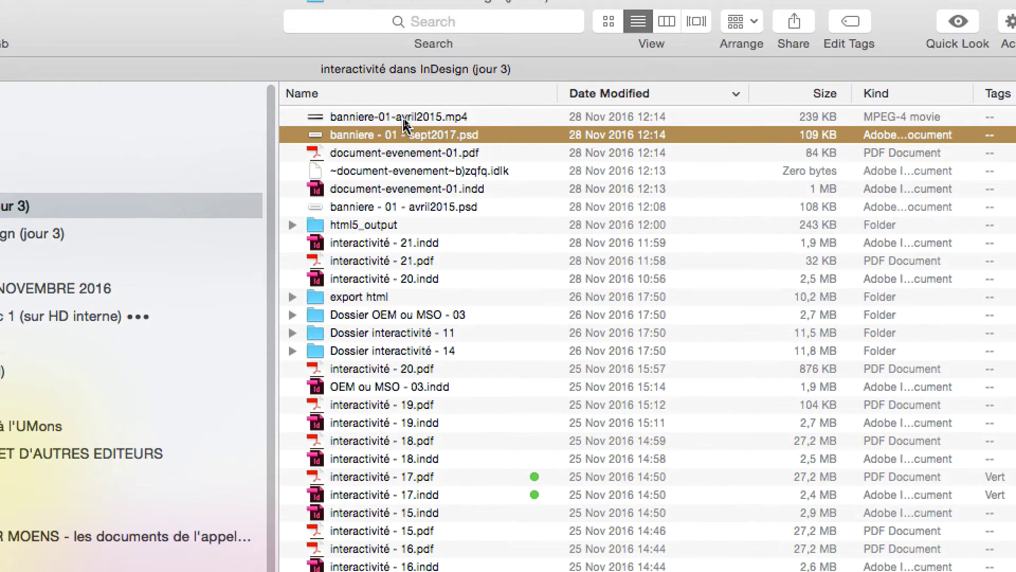
click(404, 115)
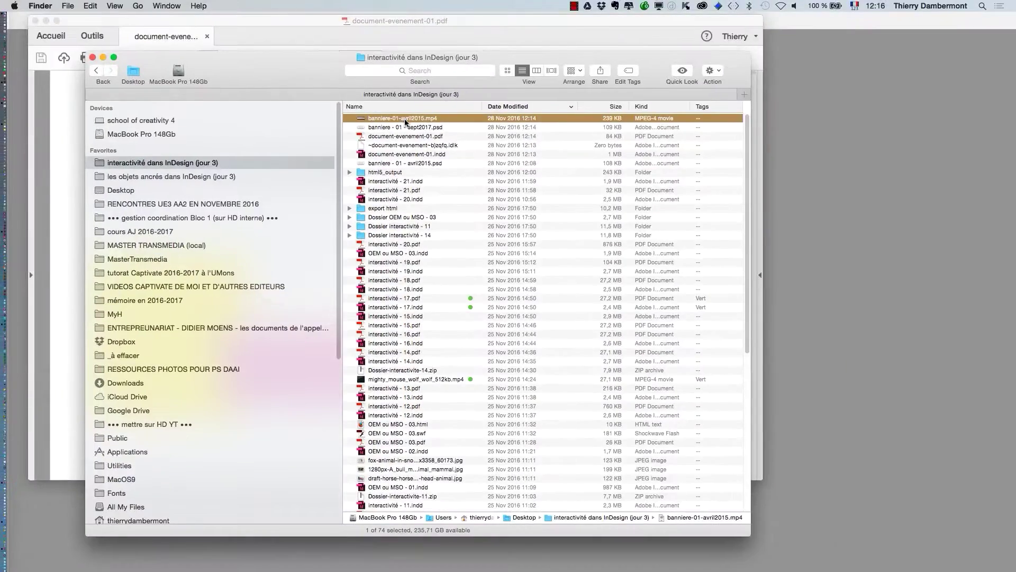
Switch to Transmit and upload the renamed banniere-01-avril2015.mp4 to the server's DOWNLOAD folder, replacing the existing file
drag(242, 81, 625, 224)
key(super+Tab)
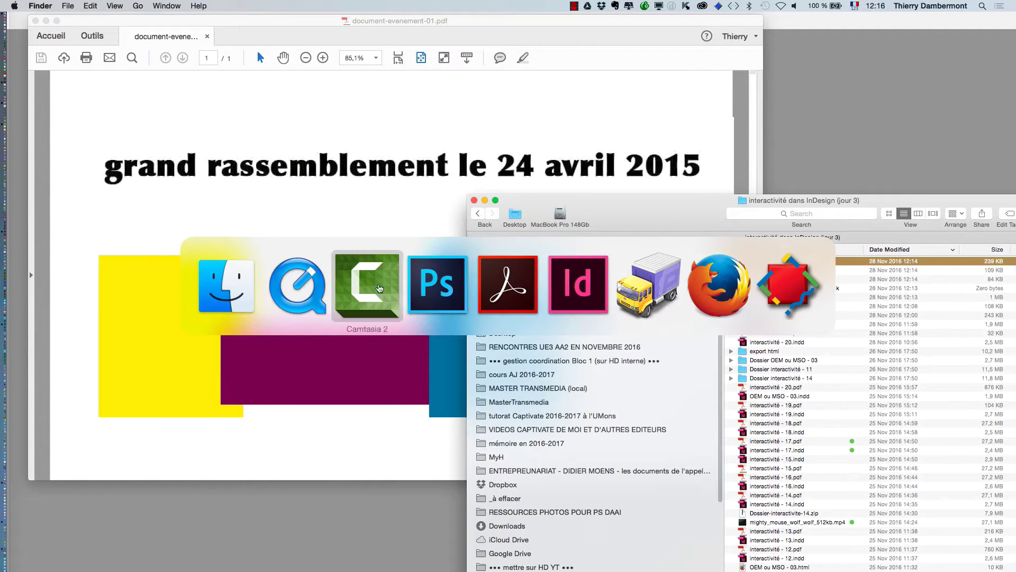
click(312, 5)
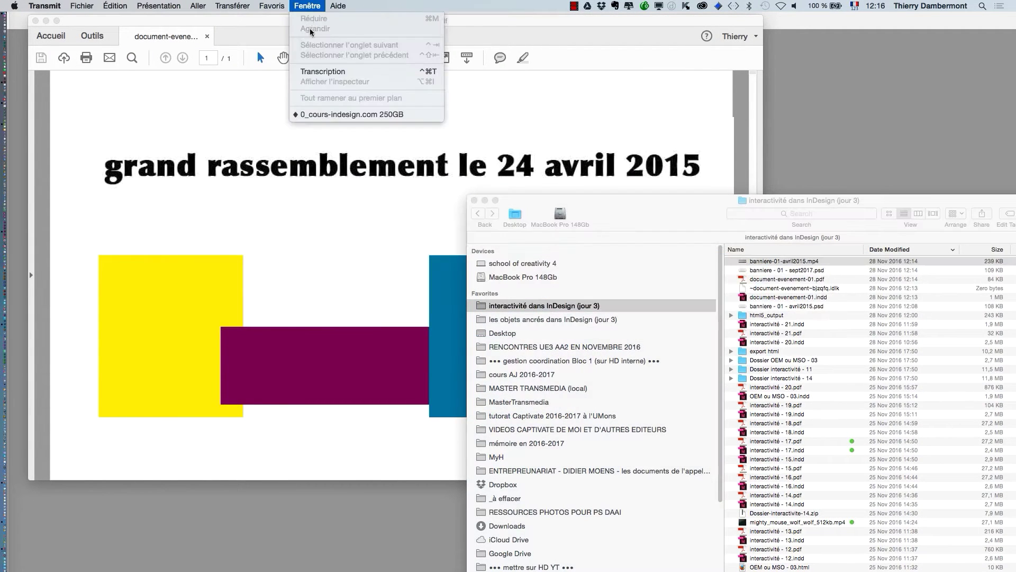
click(330, 115)
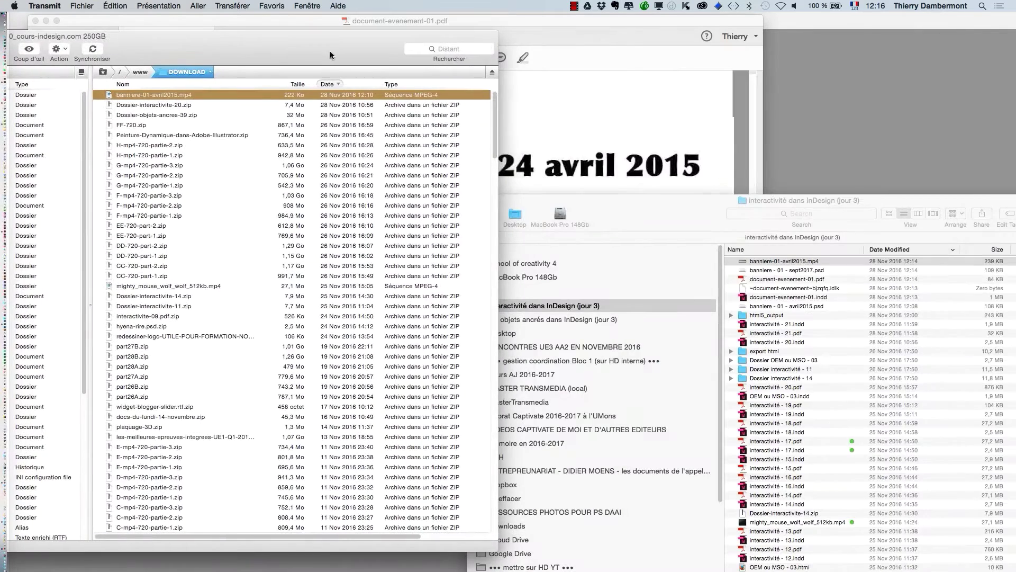
drag(743, 262, 182, 213)
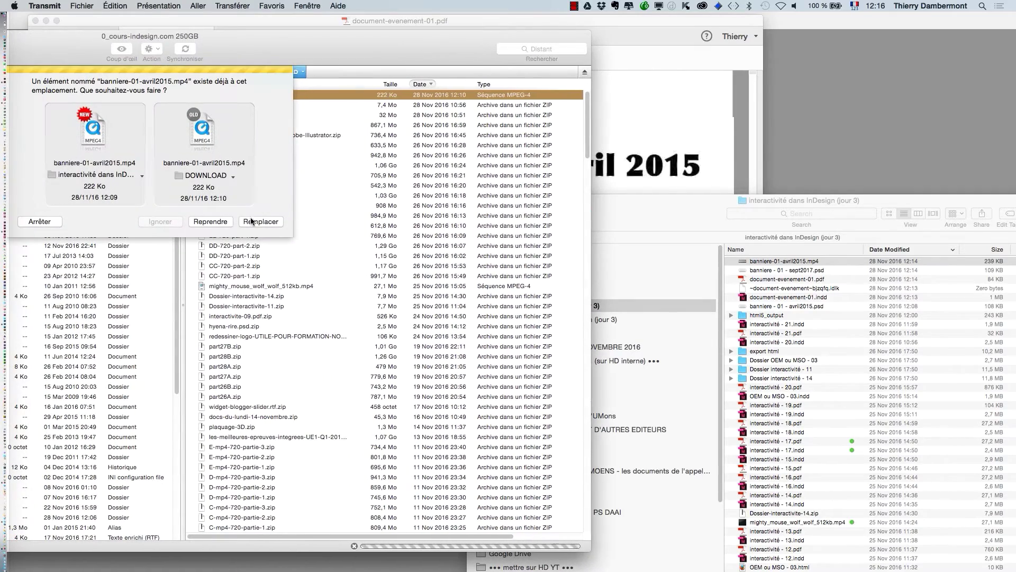
click(247, 196)
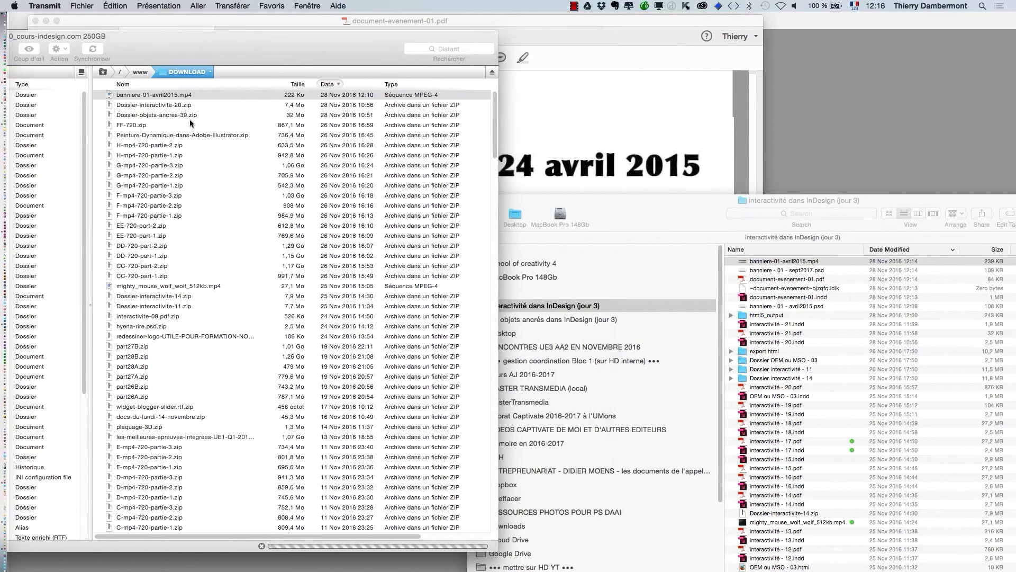
double_click(188, 46)
Switch to Acrobat, close and reopen document-evenement-01.pdf, and play its banner video
key(super+Tab)
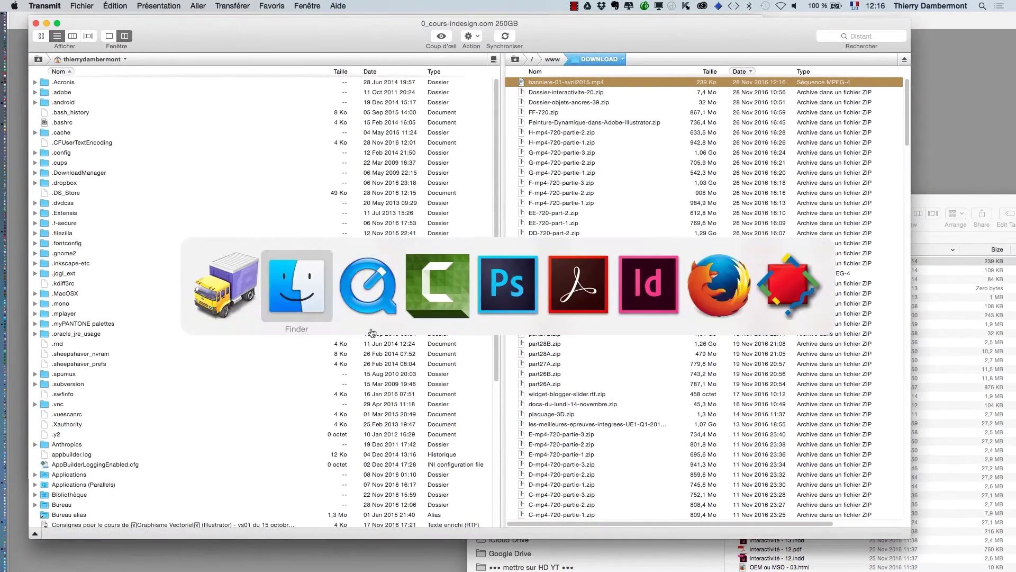
click(551, 306)
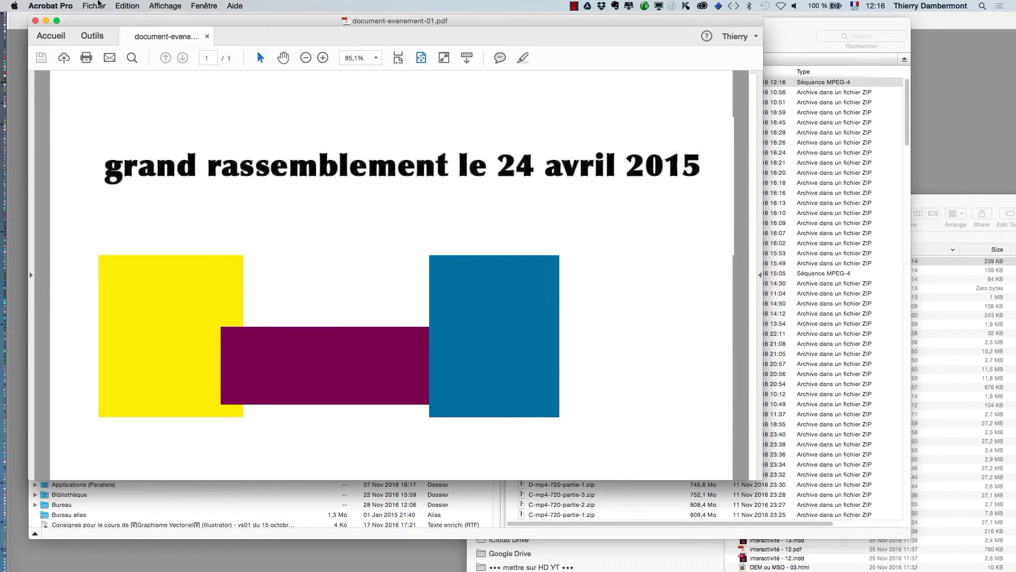
click(36, 22)
click(94, 5)
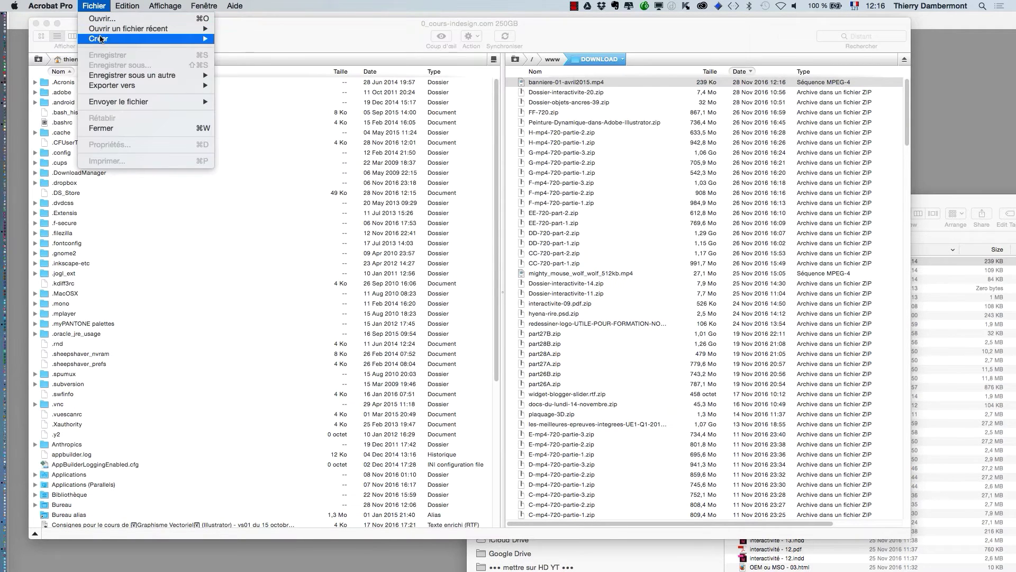
mouse_move(105, 29)
click(262, 30)
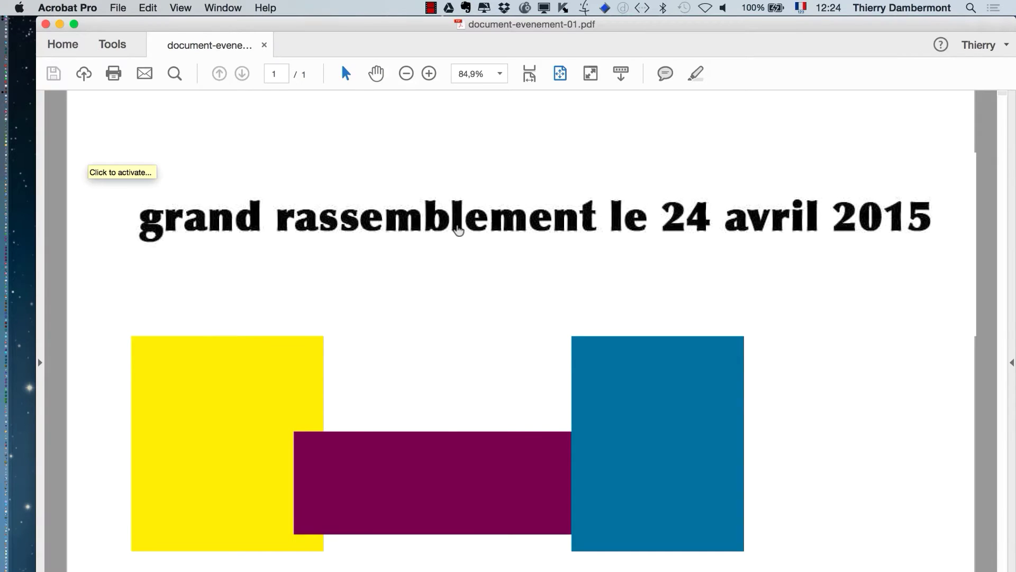
click(459, 229)
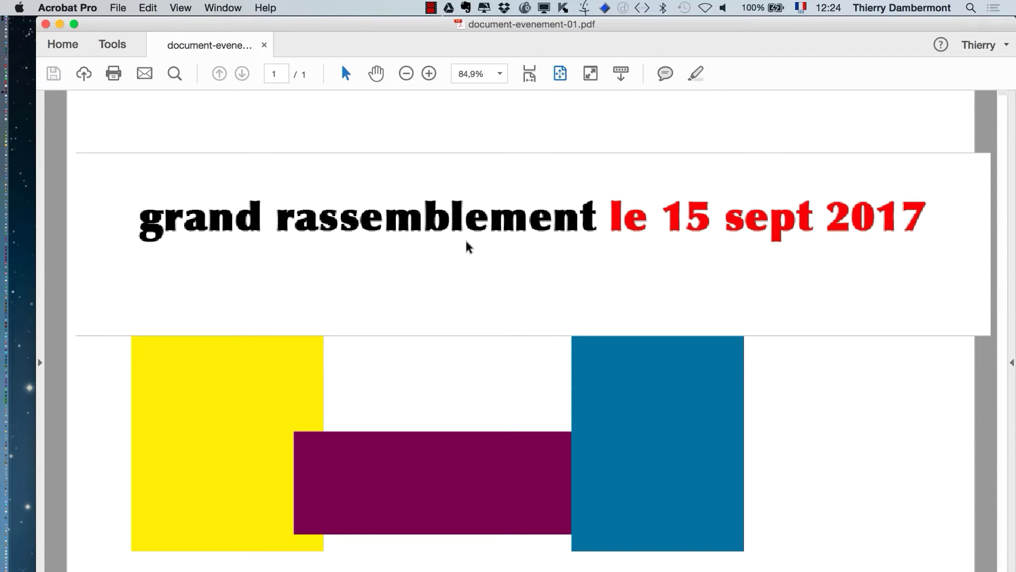
key(super+Tab)
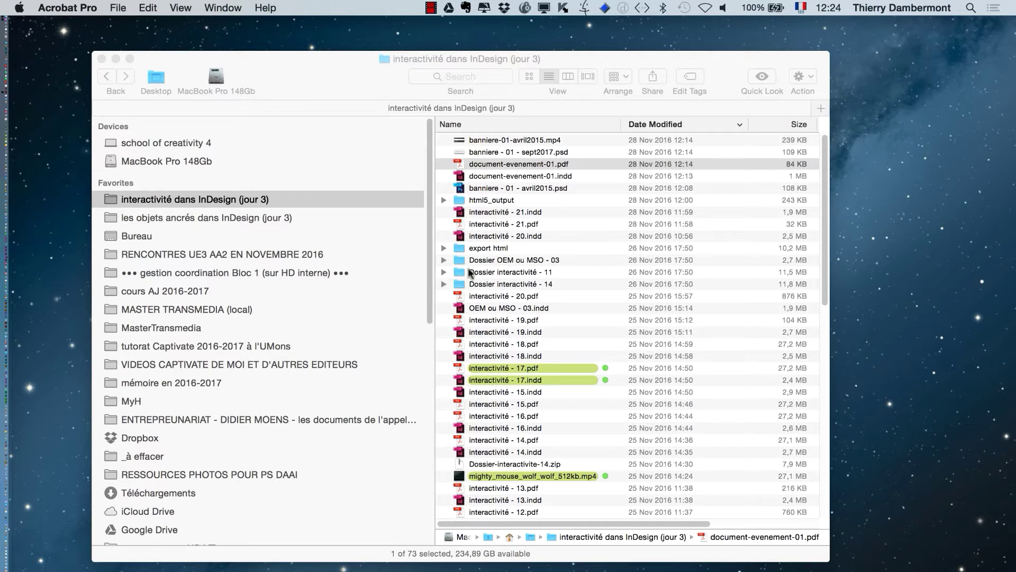
key(super+Tab)
key(super+Tab)
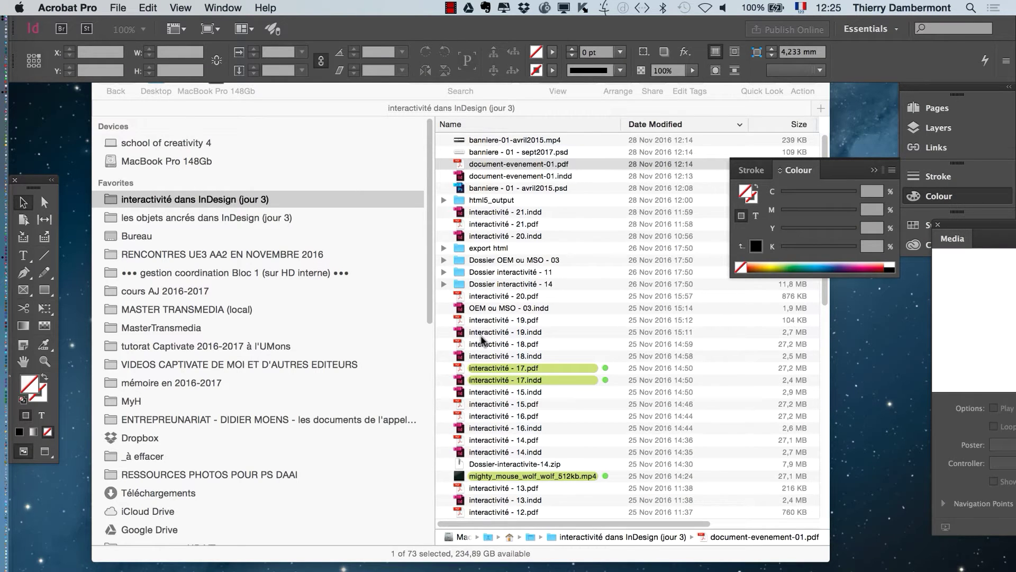
double_click(571, 178)
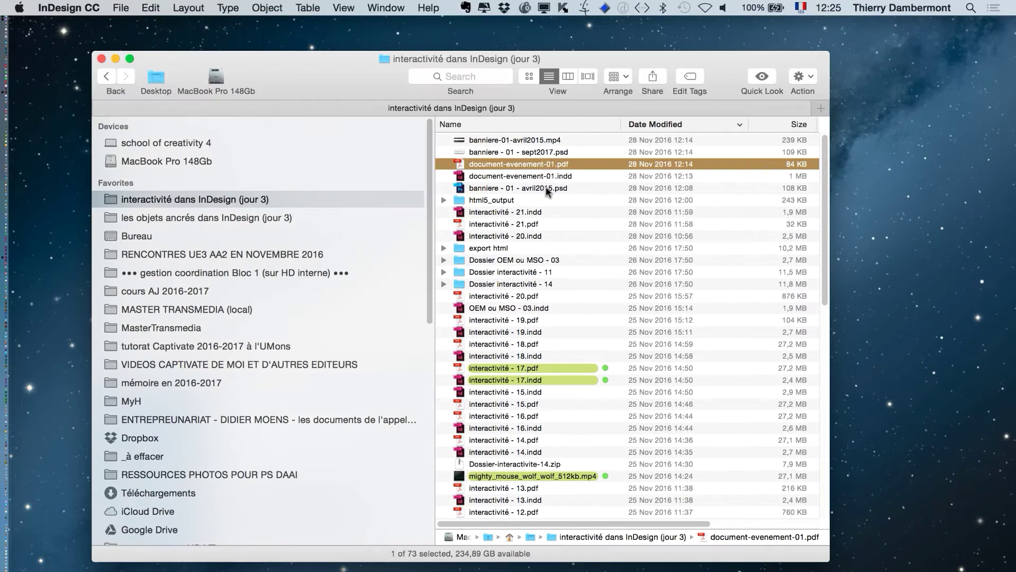
double_click(519, 212)
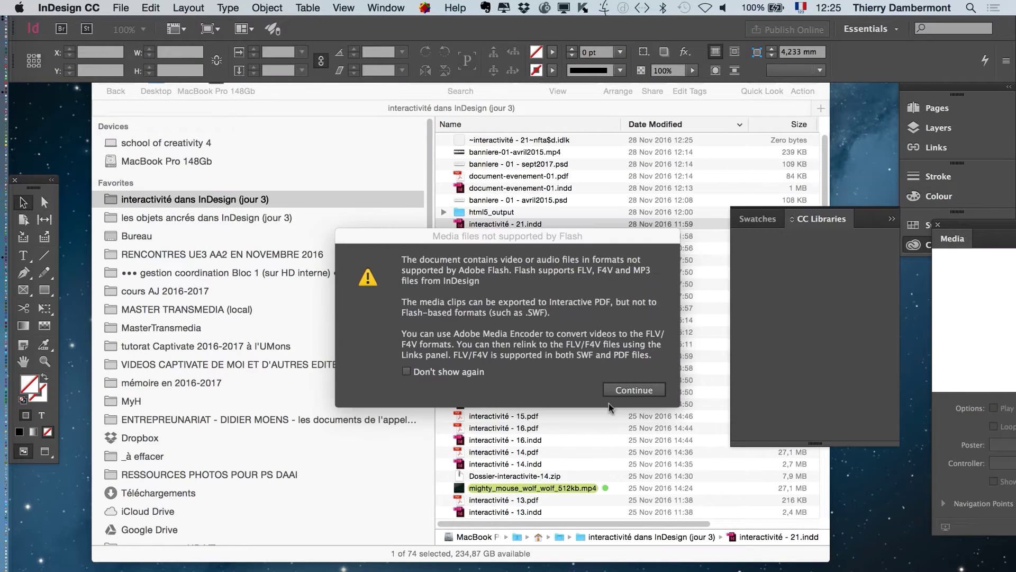
click(618, 390)
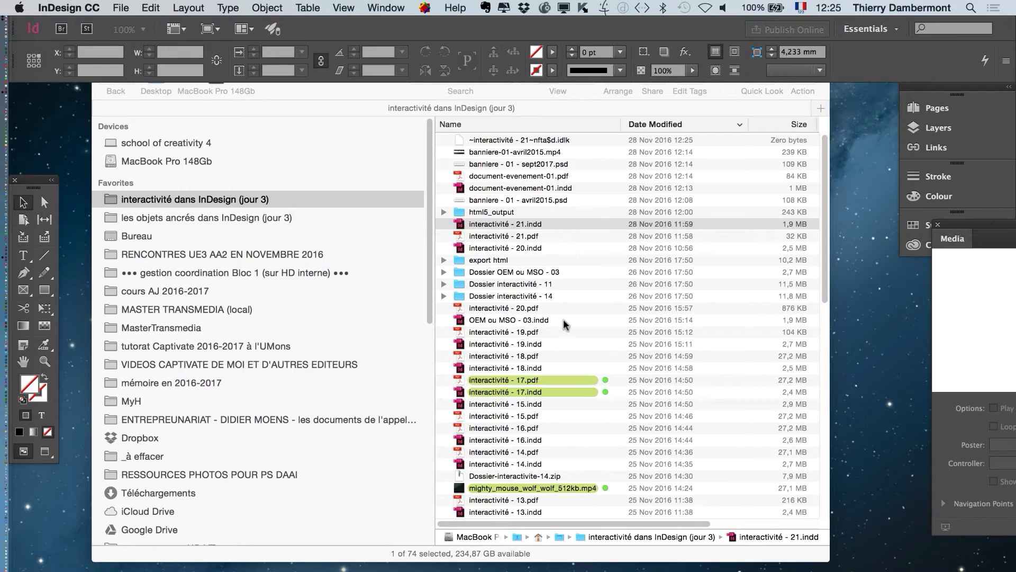
key(super+w)
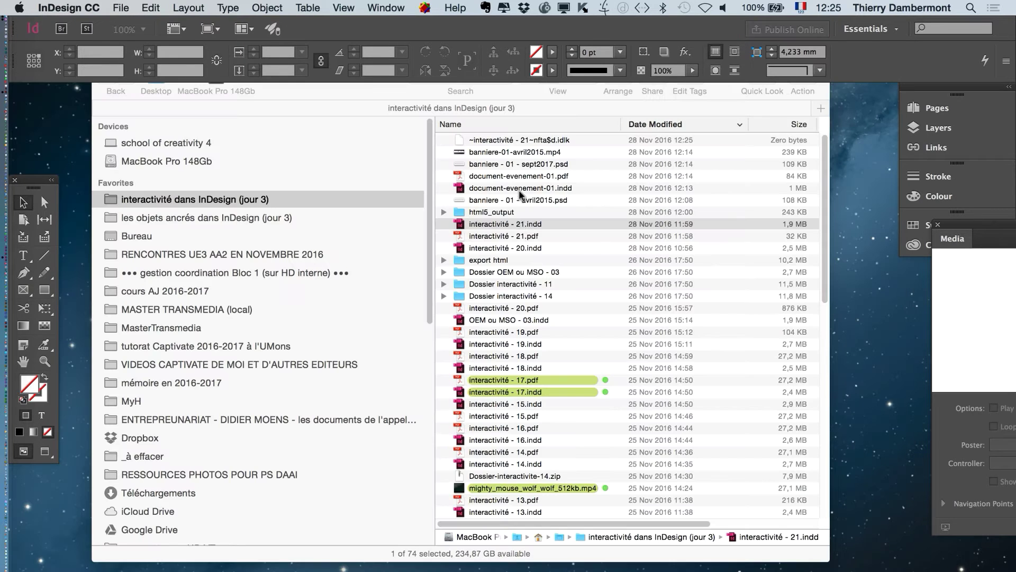
Open document-evenement-01.indd from the Finder folder and select the banner video frame on the page
key(super+Tab)
double_click(523, 172)
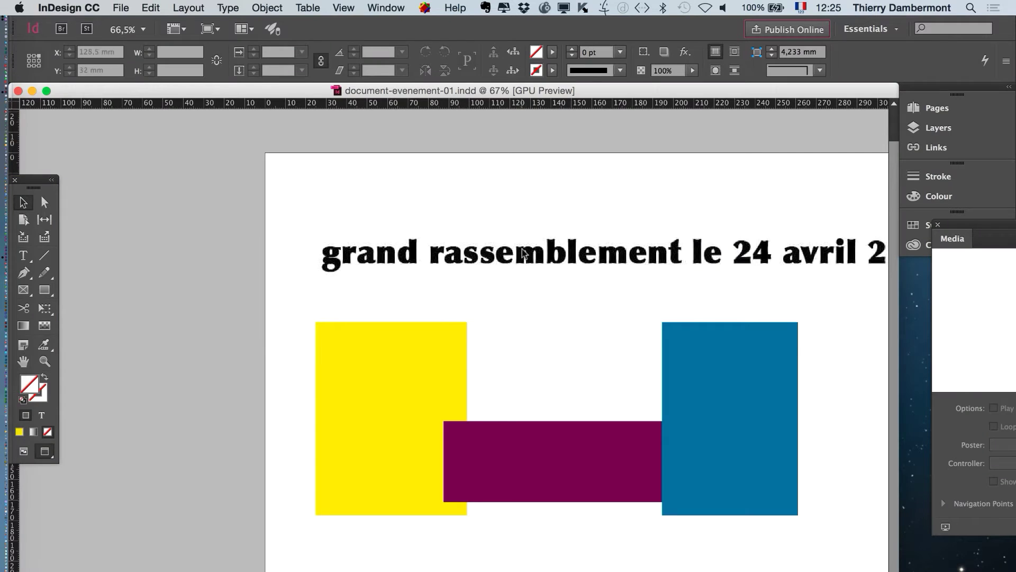
click(524, 256)
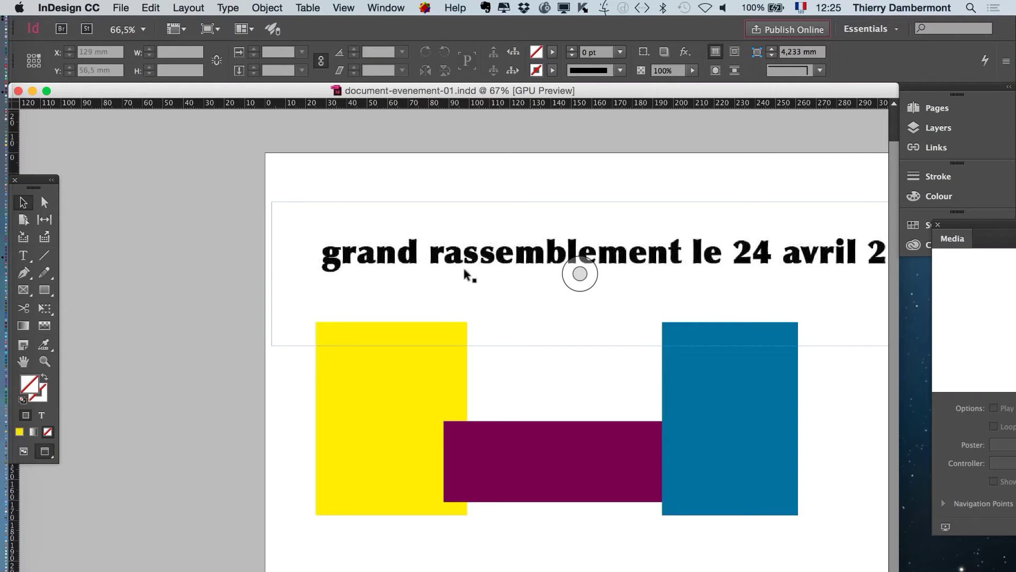
drag(576, 397, 339, 362)
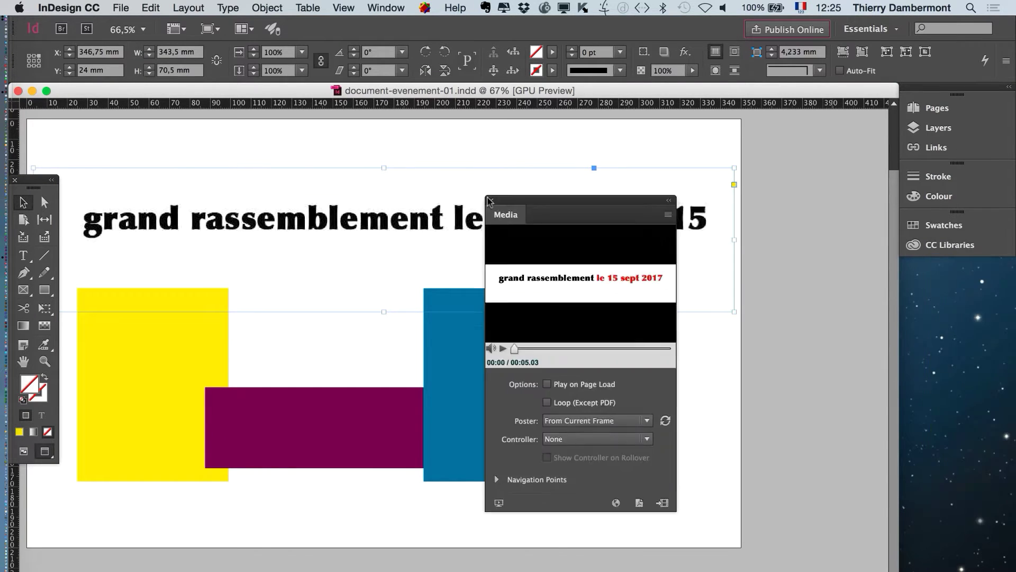
Enable Play on Page Load for the selected banner video and save the document
drag(955, 238, 564, 179)
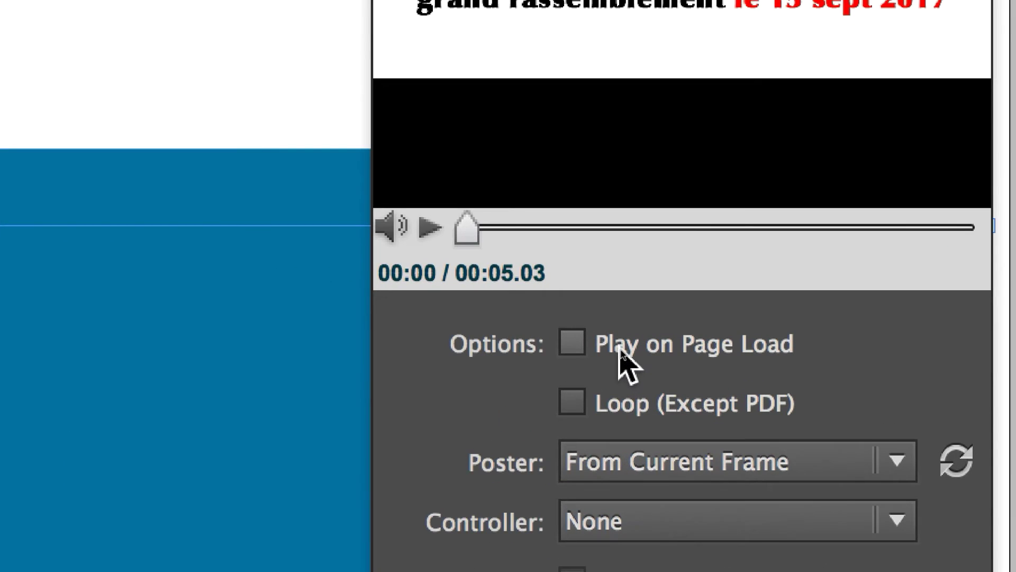
click(620, 352)
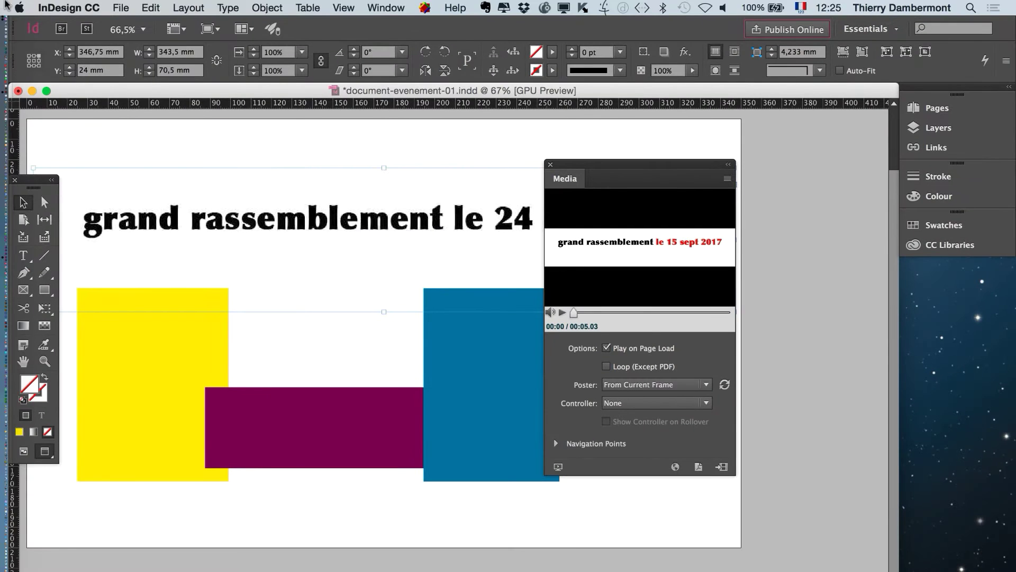
click(120, 7)
click(145, 100)
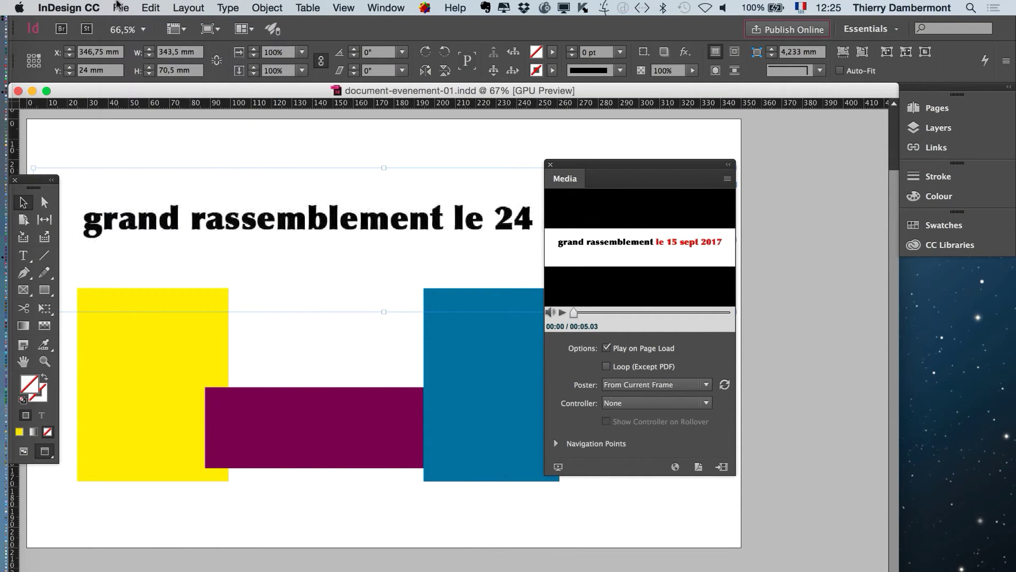
Export the document as an interactive PDF, replacing document-evenement-01.pdf, and view its banner video in Acrobat
click(120, 8)
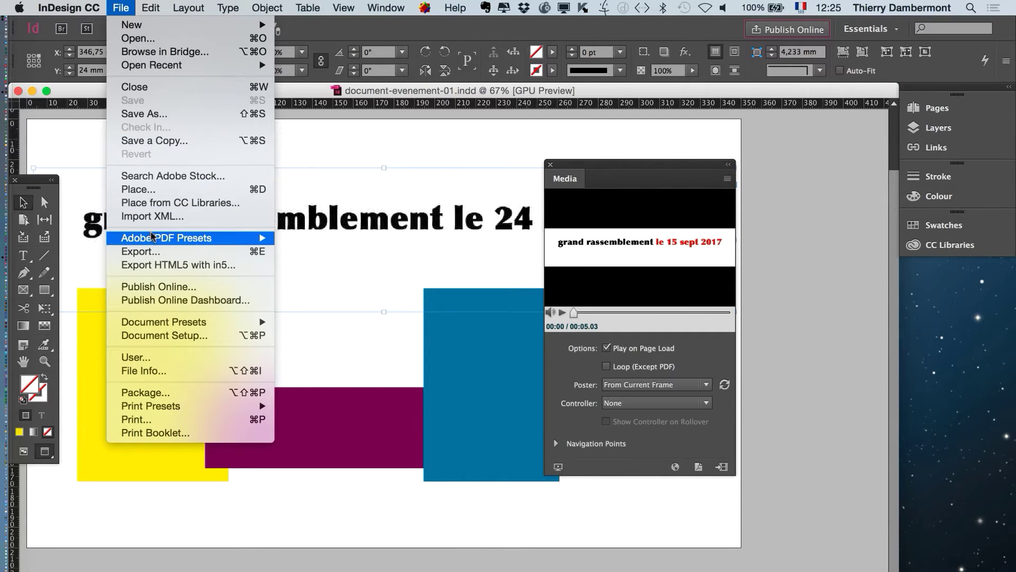
click(154, 253)
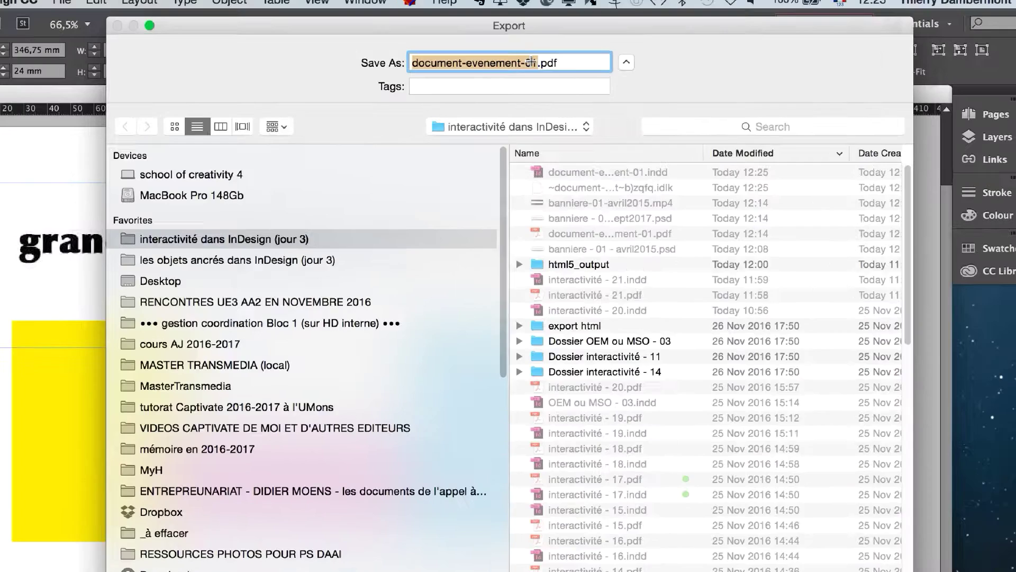
key(Return)
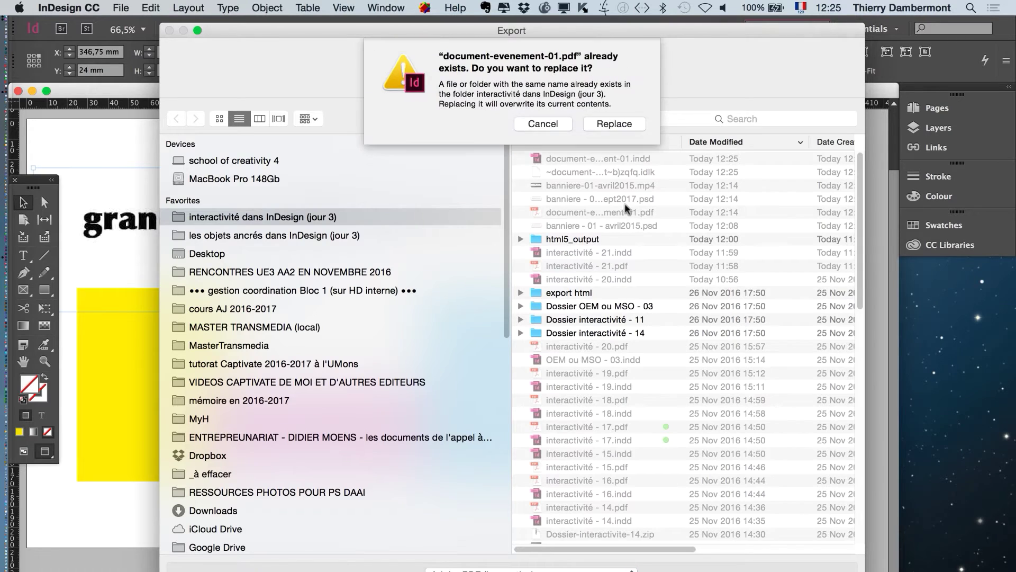
key(Return)
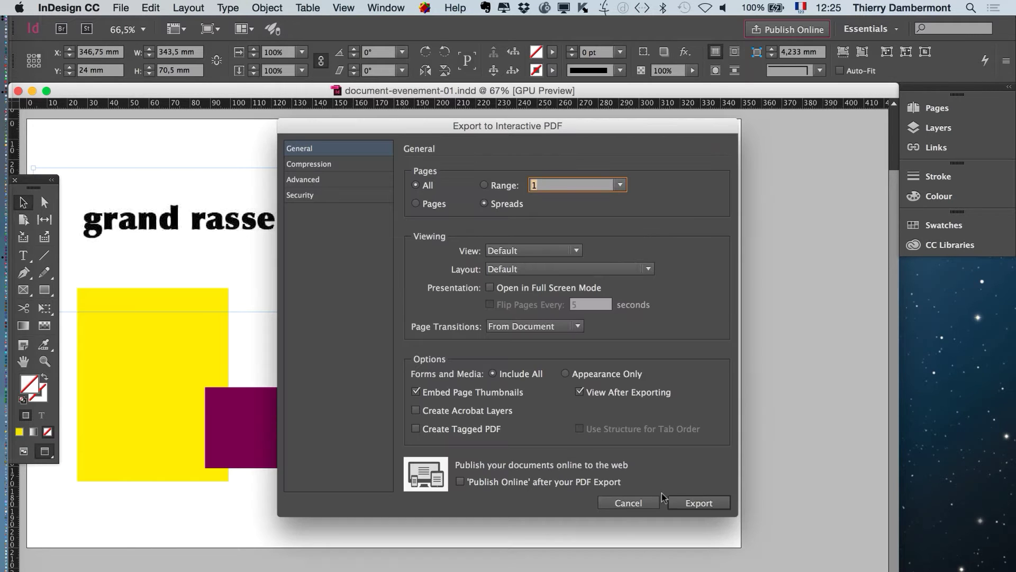
click(707, 503)
click(641, 349)
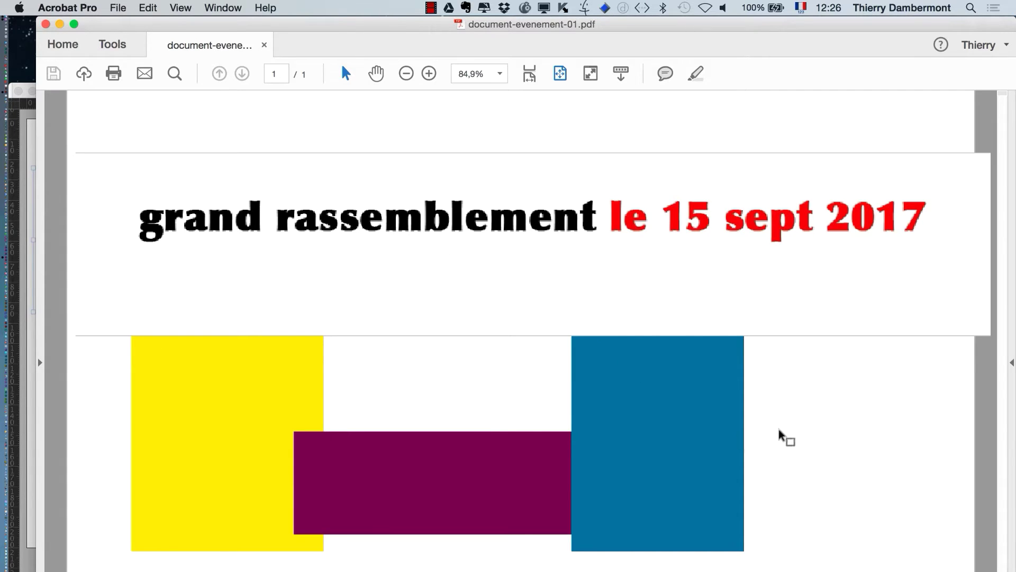
Close the exported PDF, return to document-evenement-01.indd in InDesign, and close the Media panel
key(super+Tab)
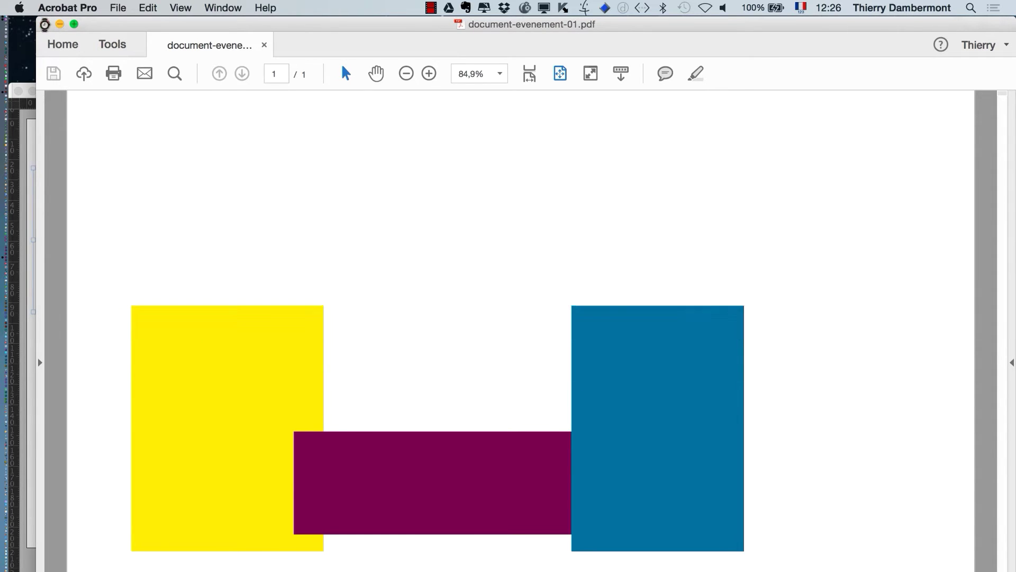
click(45, 24)
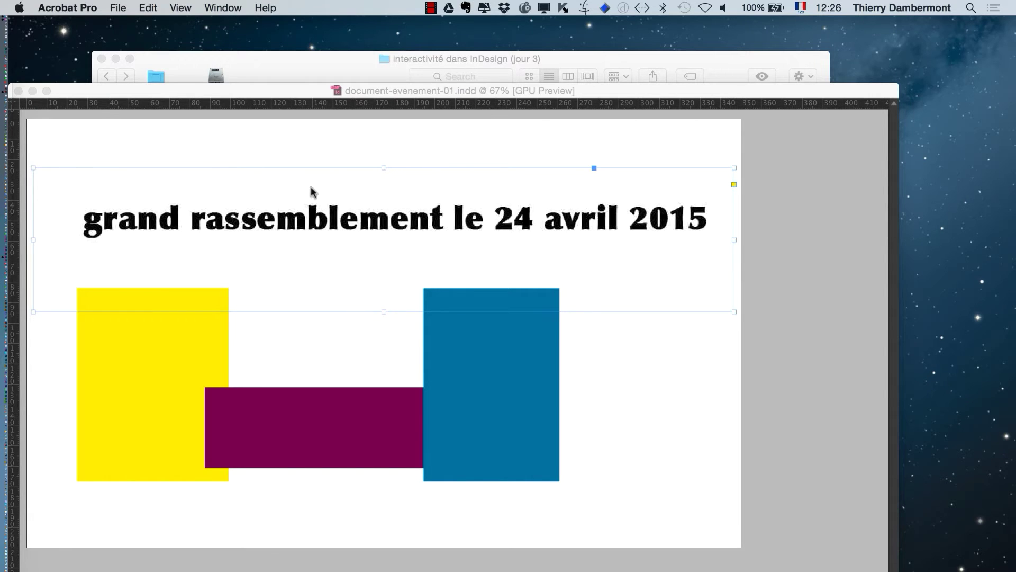
click(290, 93)
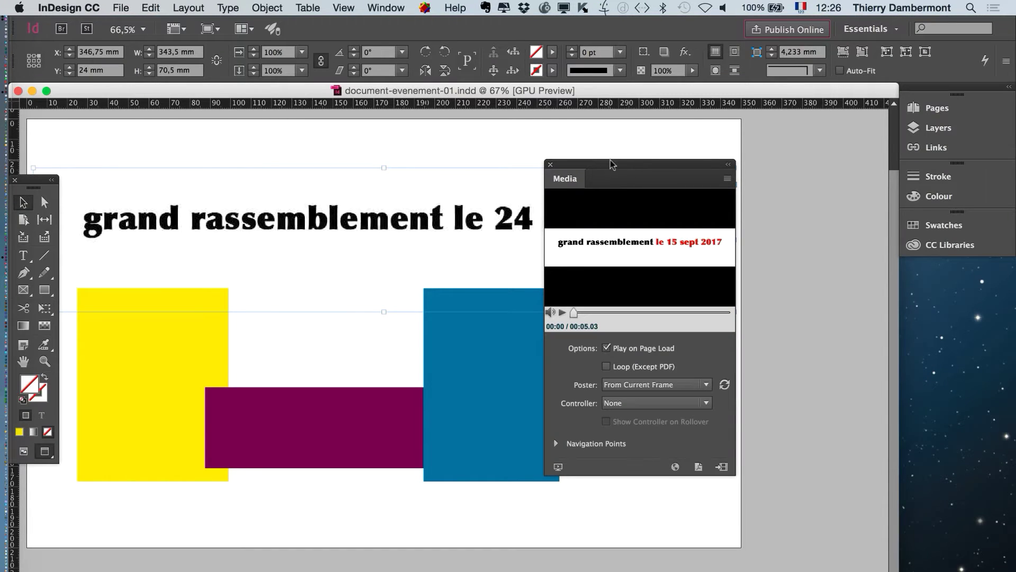
drag(613, 163, 815, 145)
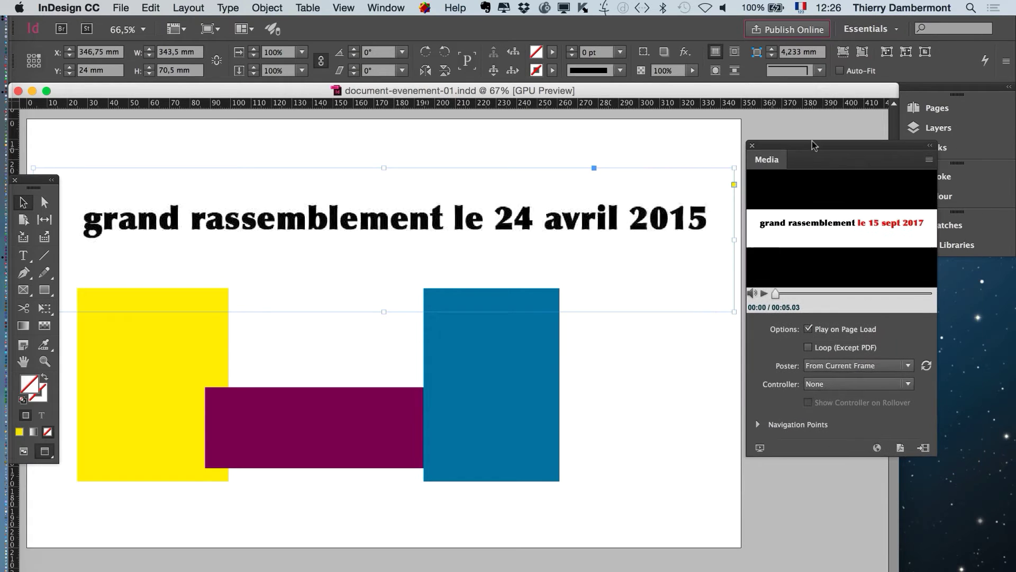
click(548, 148)
click(544, 180)
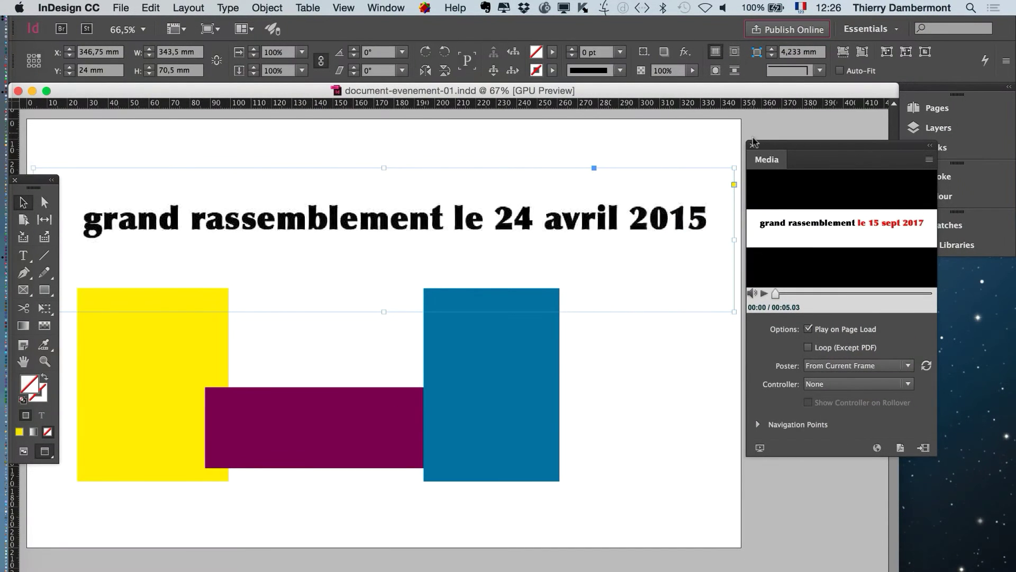
click(754, 143)
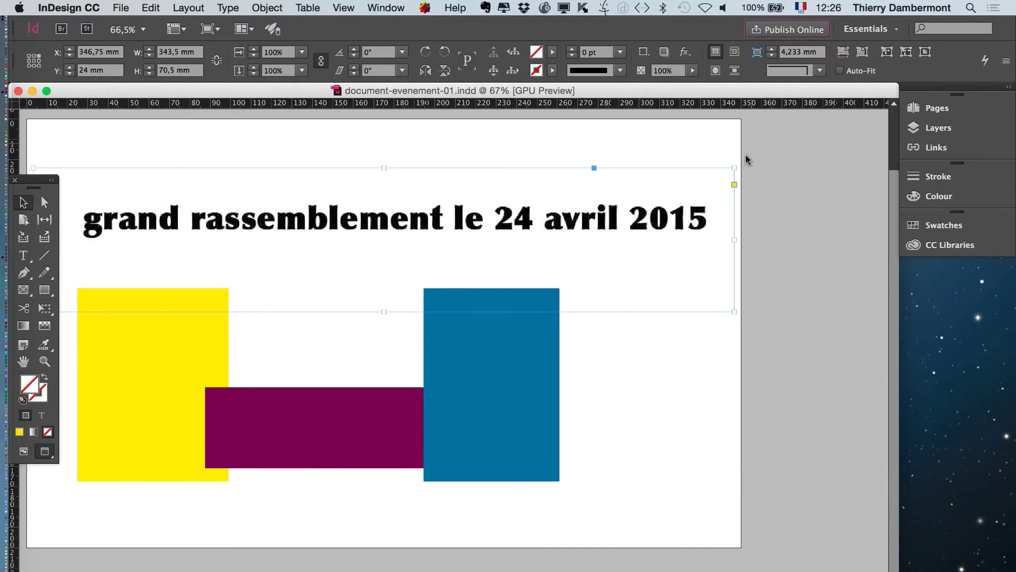
Switch to Firefox, search Google for aquafadas, and open the official Aquafadas website
mouse_move(11, 486)
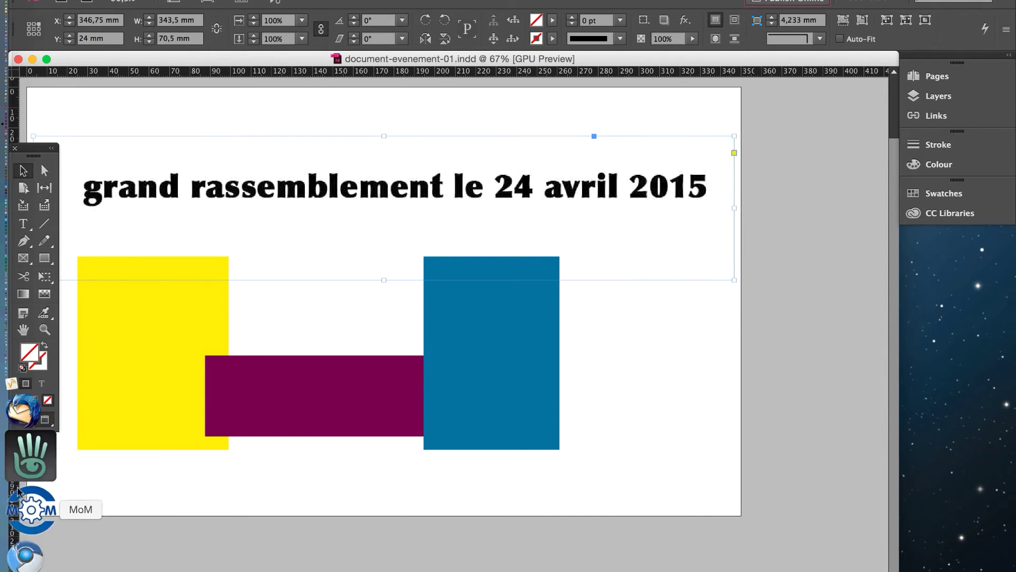
click(24, 506)
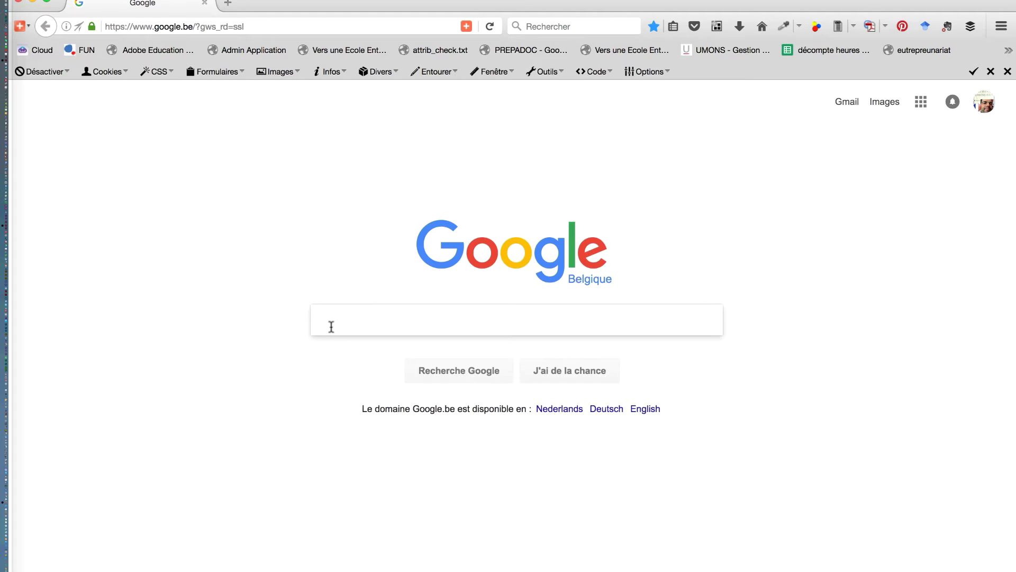
text(aquafadas)
key(Return)
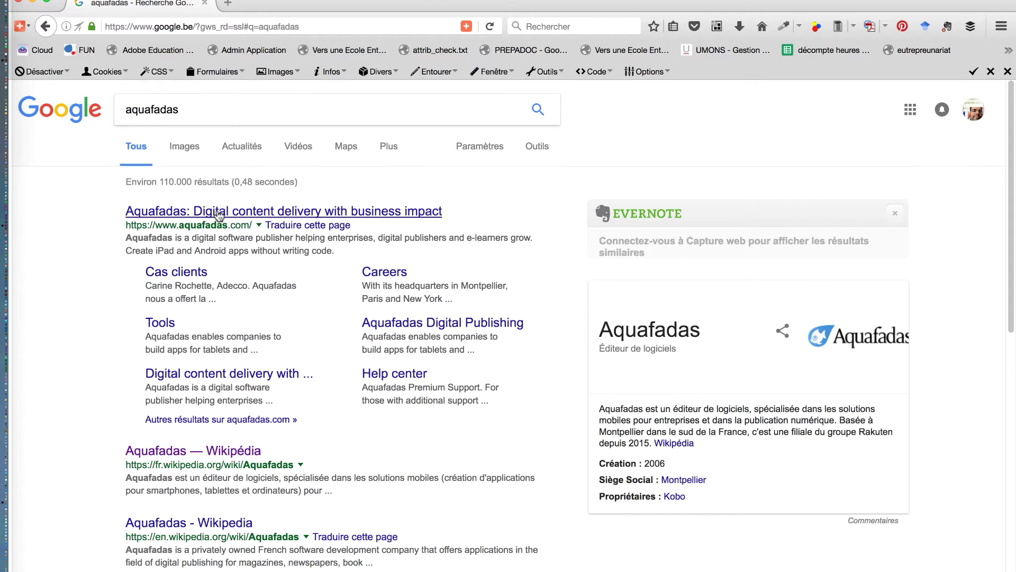
click(218, 214)
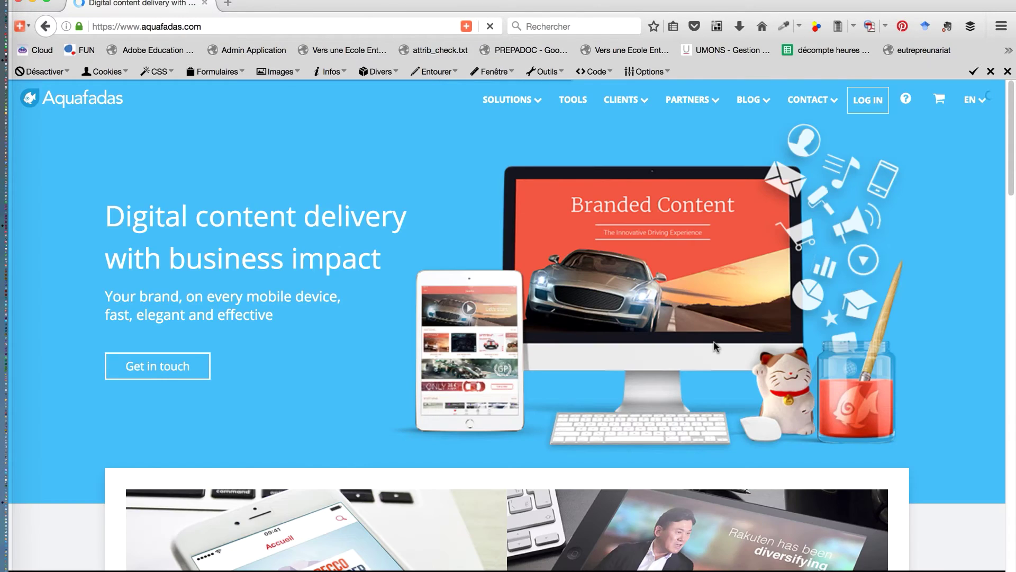
Examine the Aquafadas home page, including its Clients and Solutions entries and the customer app showcases
scroll(715, 346, down, 2)
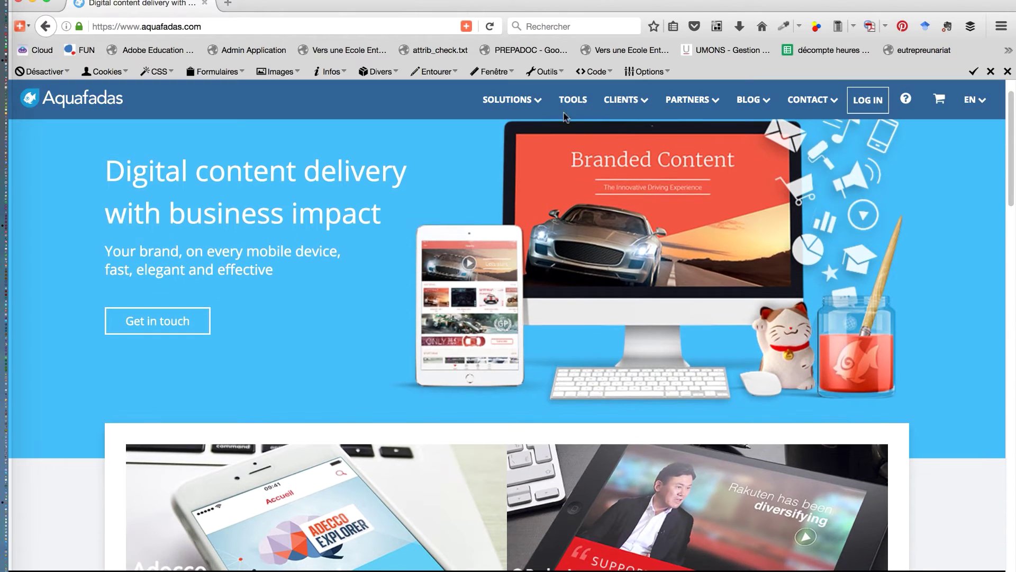
mouse_move(644, 106)
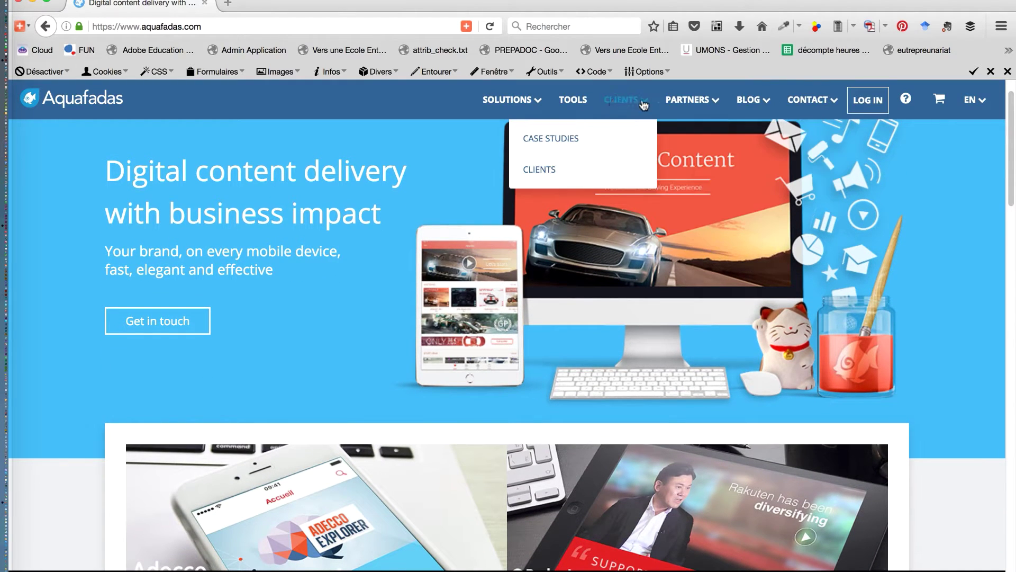
mouse_move(524, 104)
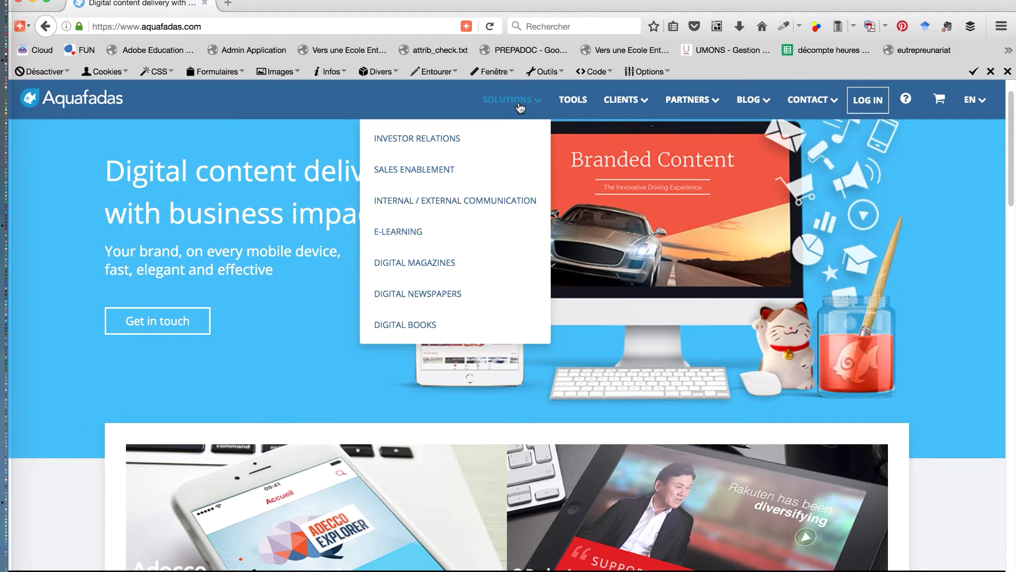
scroll(720, 254, up, 2)
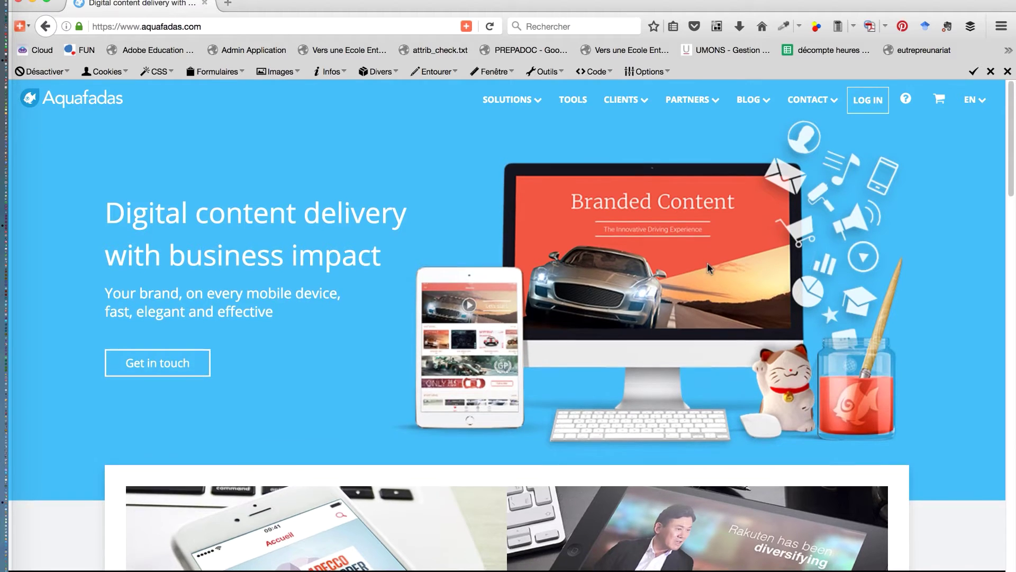
scroll(707, 263, down, 2)
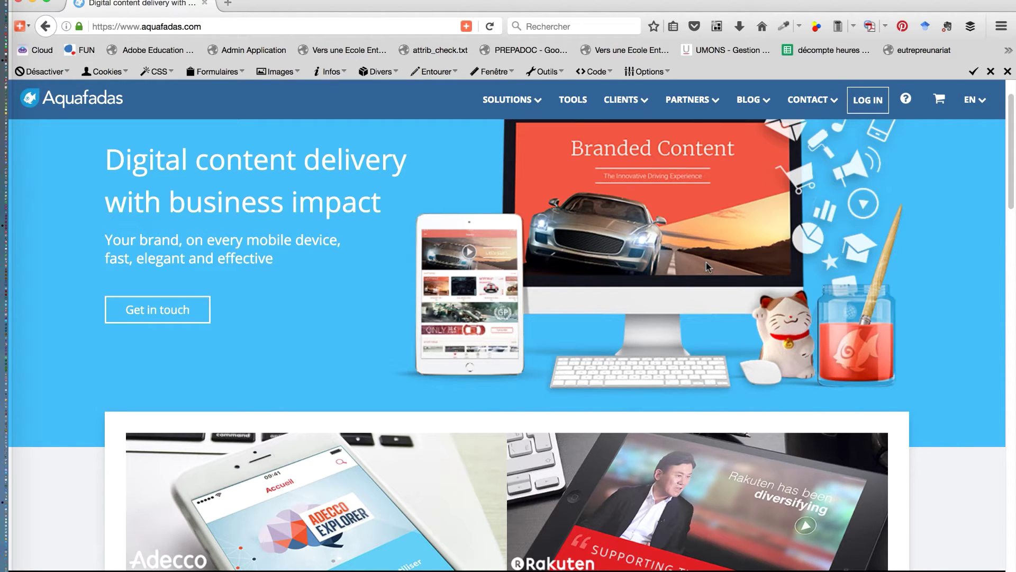
scroll(739, 270, down, 5)
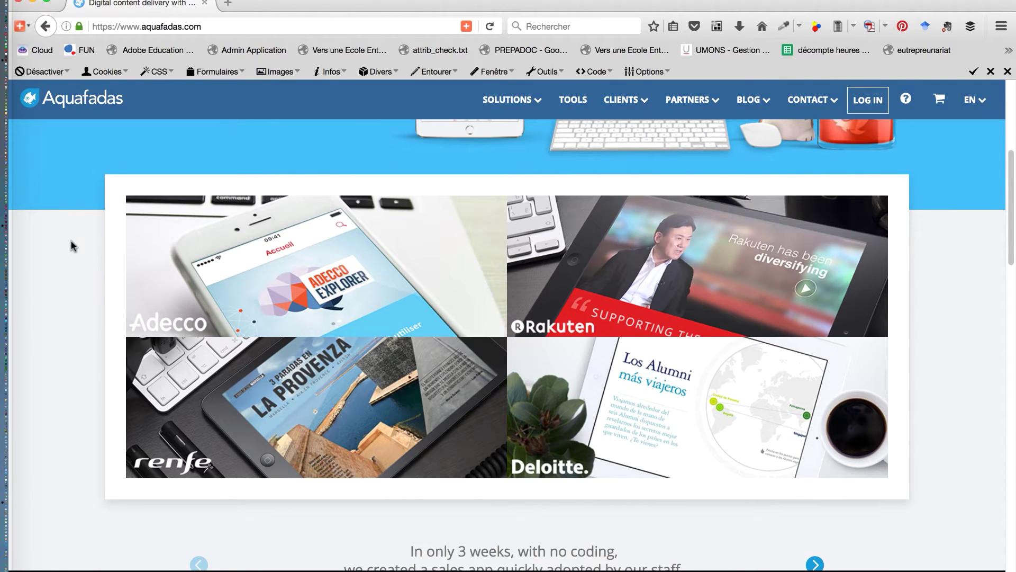
scroll(72, 248, down, 2)
scroll(72, 246, up, 4)
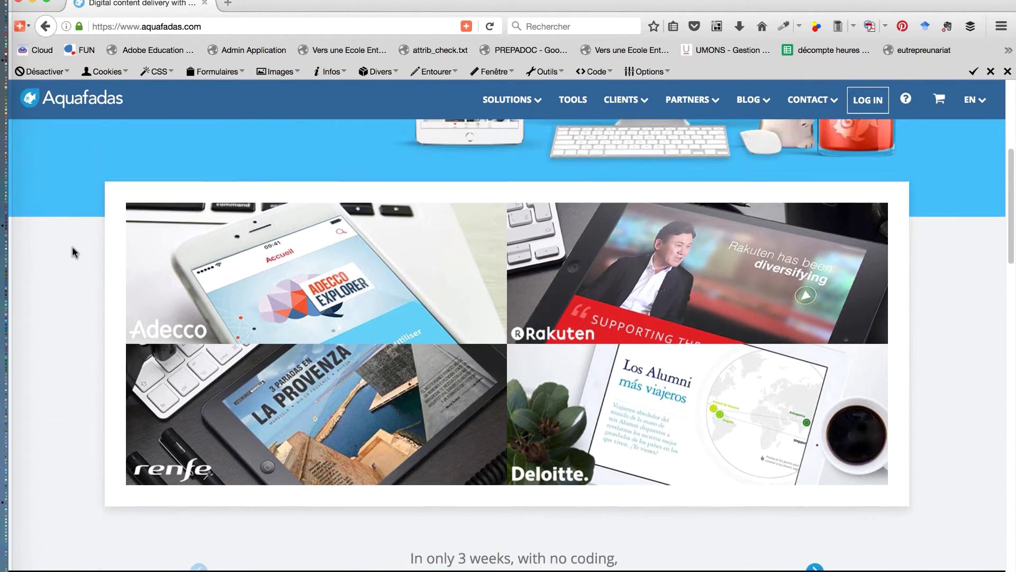
scroll(72, 247, up, 2)
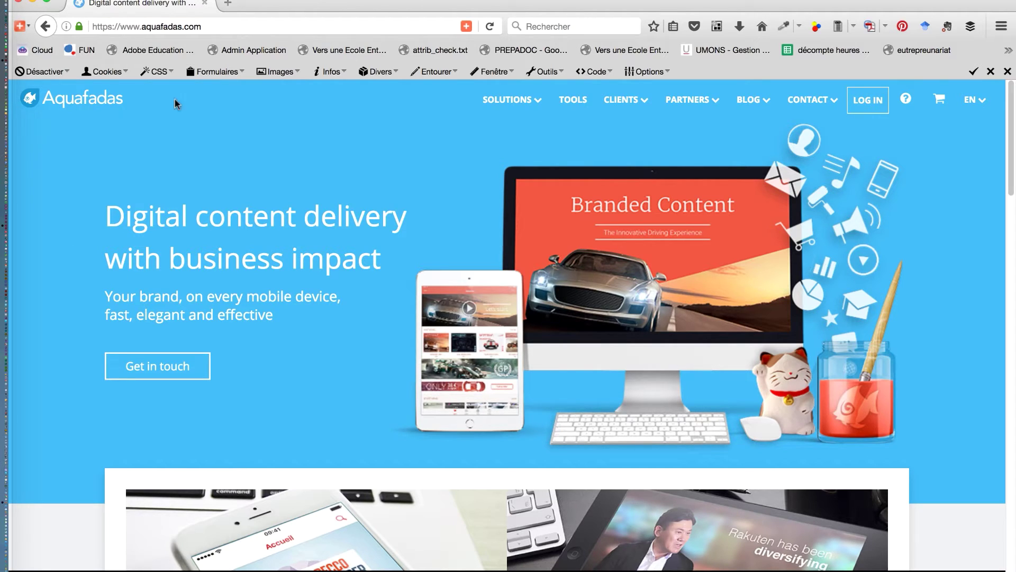
Search the web for "alternative to DPS" in a new tab
click(228, 4)
click(333, 122)
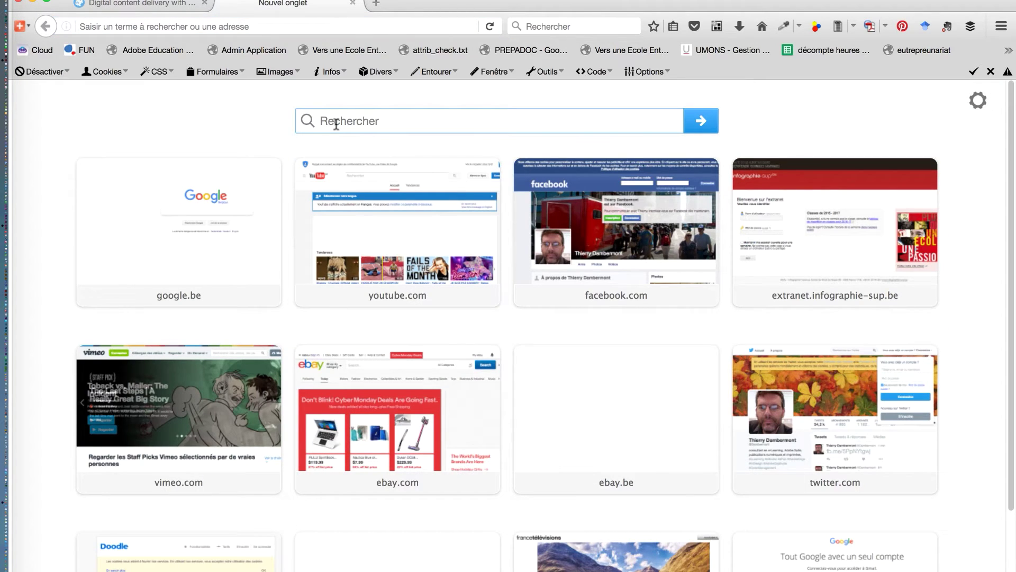
text(alternative)
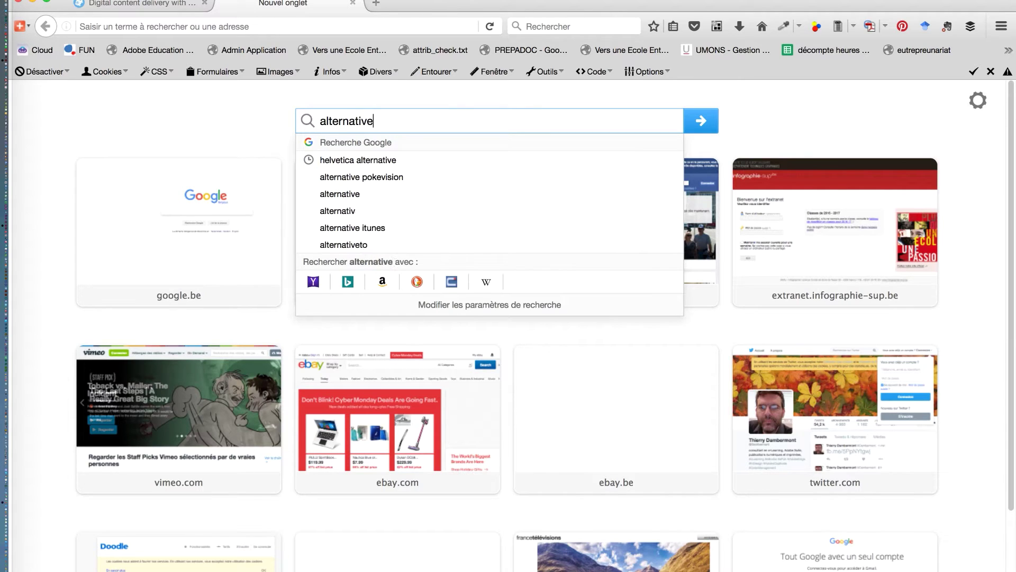
text( to D)
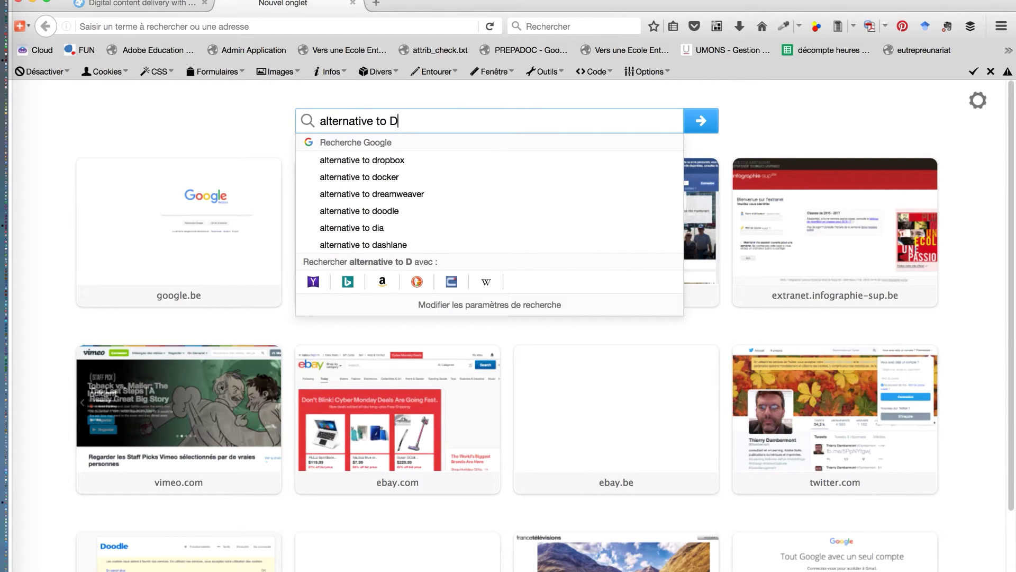
text(PS)
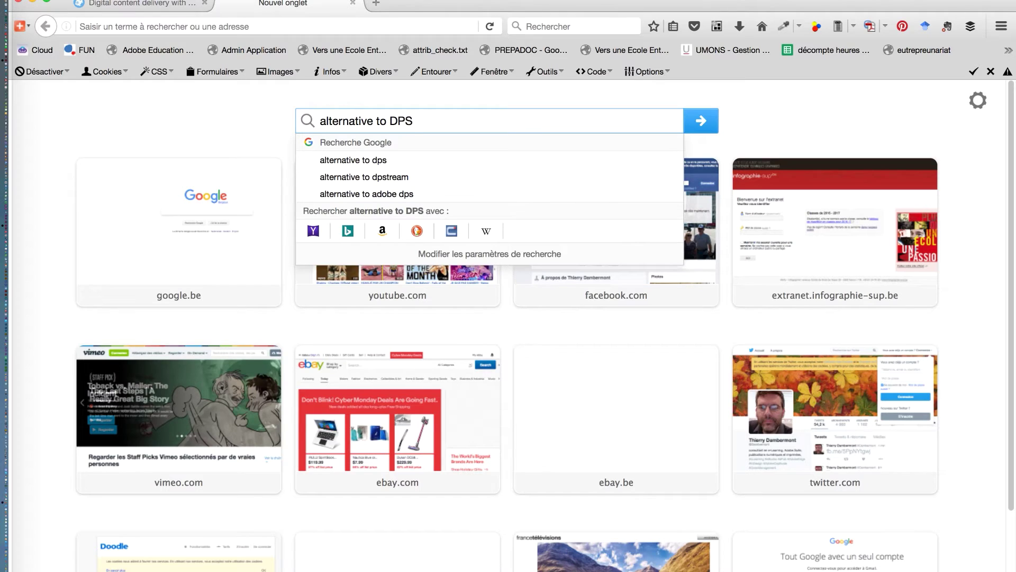
key(Return)
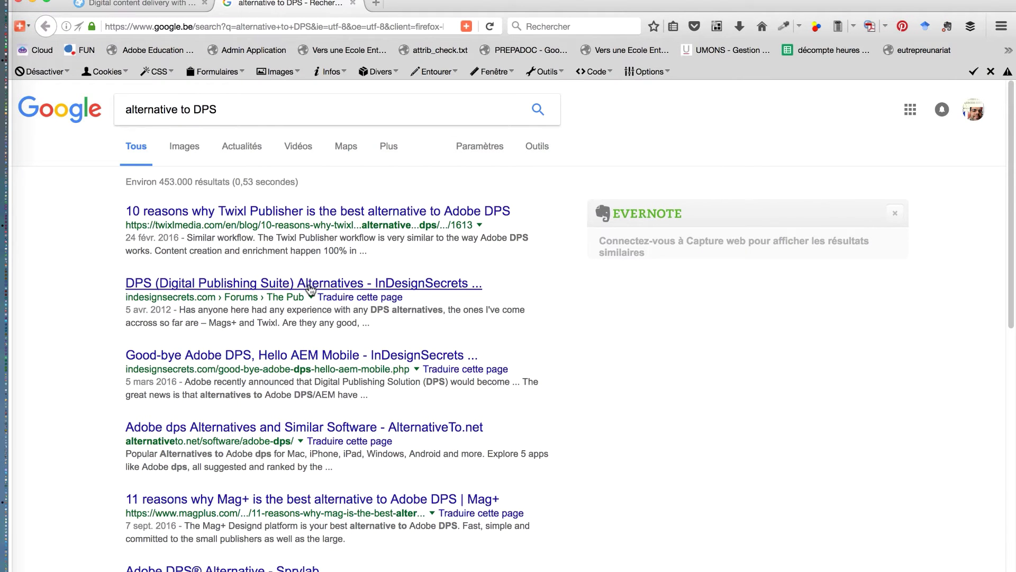
Open the InDesignSecrets DPS alternatives thread and the Twixl Publisher article in new tabs, and read through the Twixl article
super+click(310, 286)
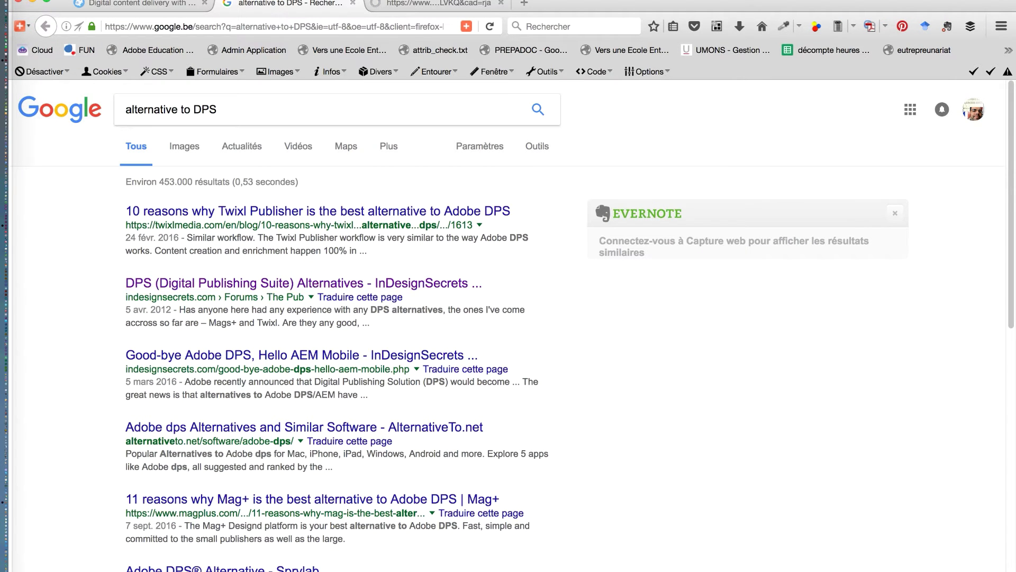
click(414, 5)
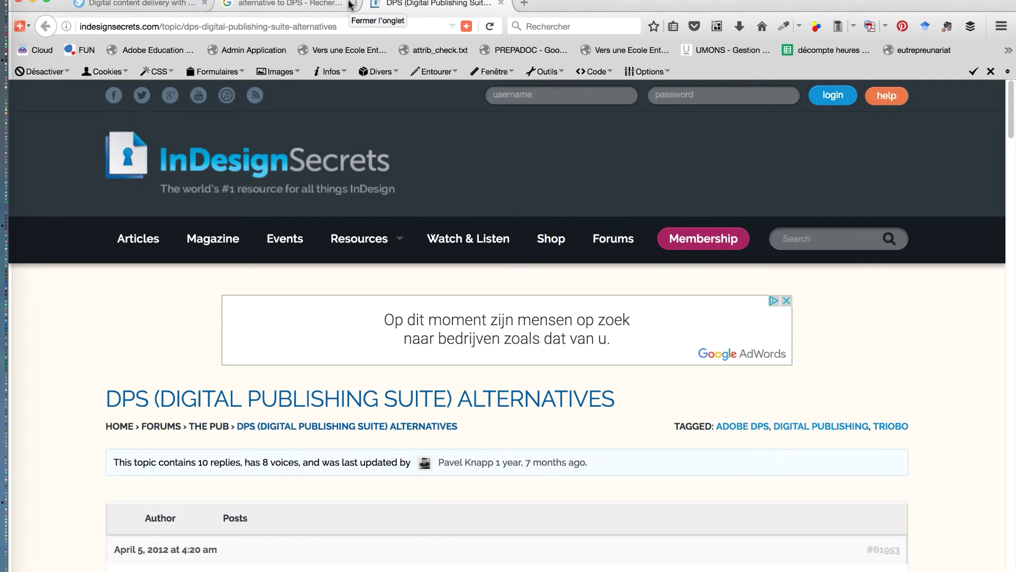
click(286, 4)
super+click(239, 211)
click(445, 4)
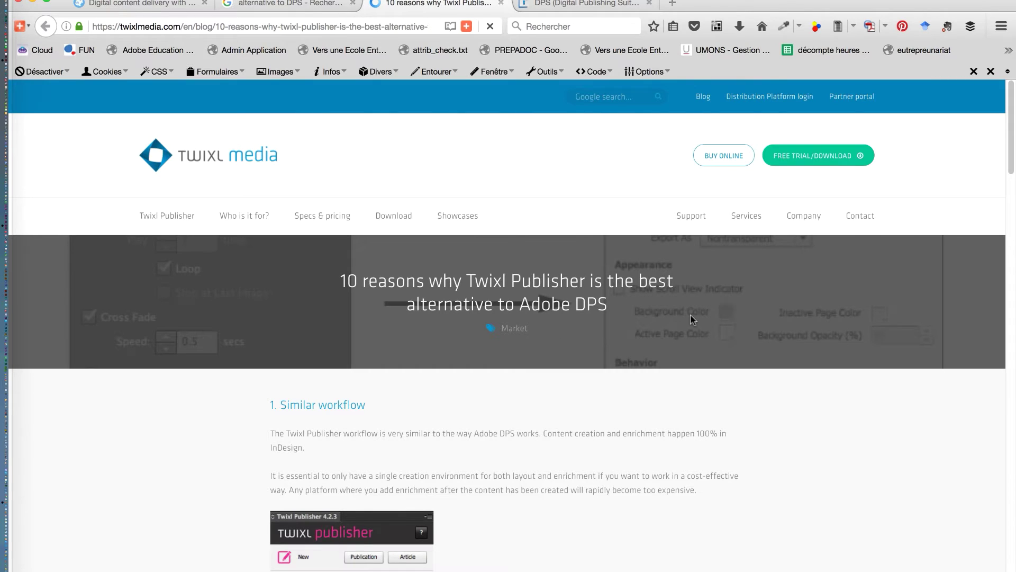
scroll(691, 317, down, 5)
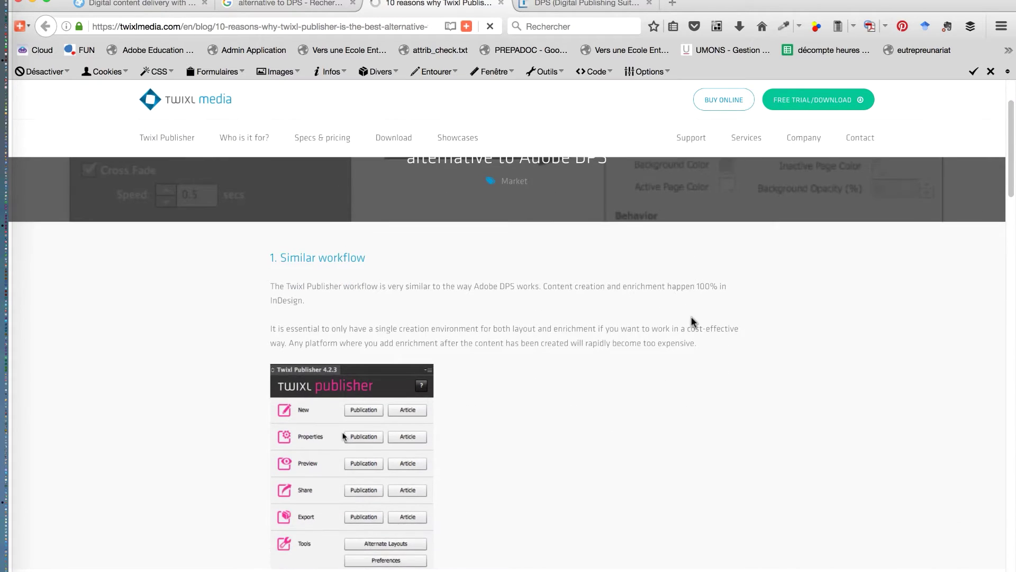
scroll(692, 322, down, 3)
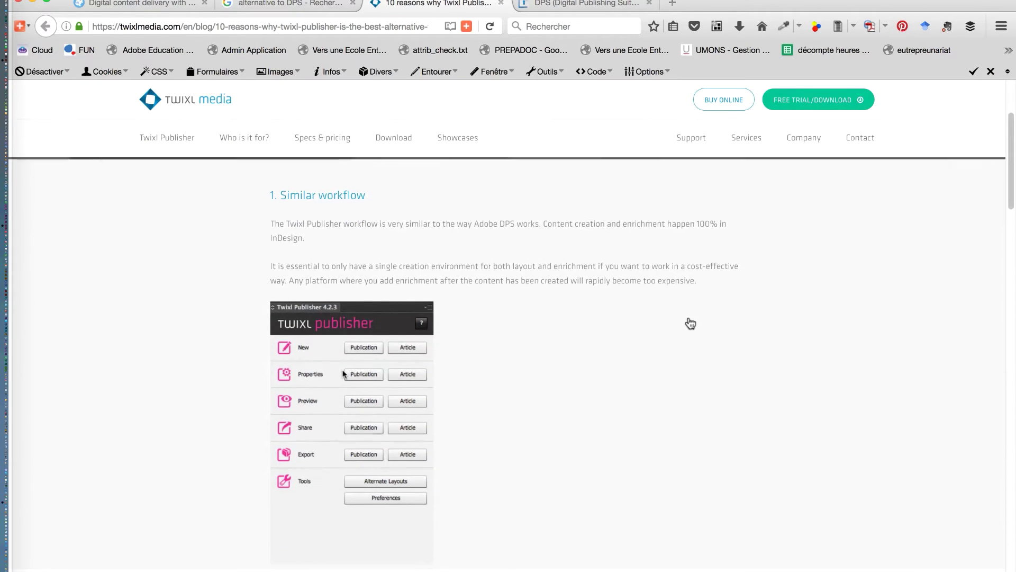
scroll(690, 323, down, 3)
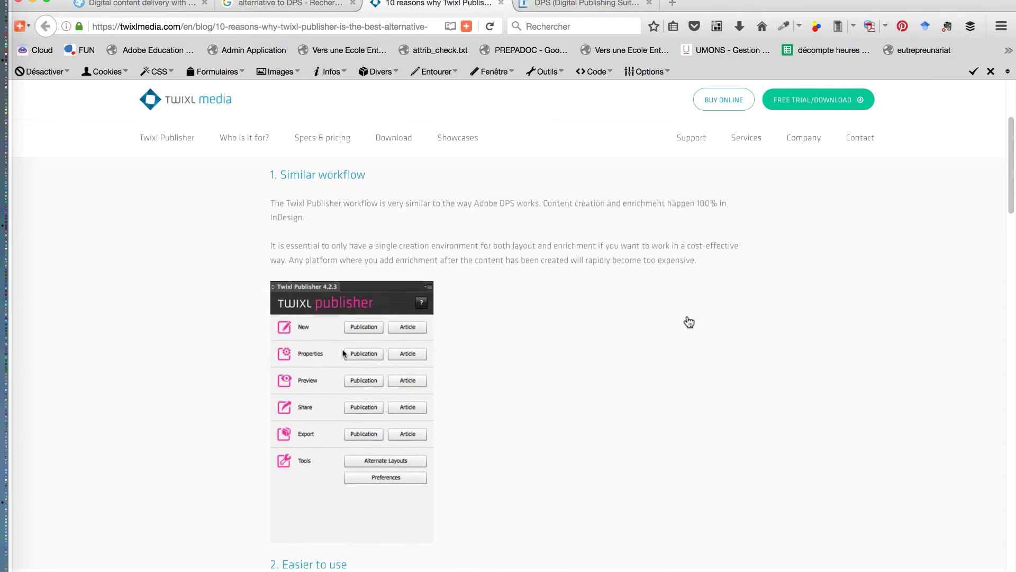
scroll(689, 322, down, 15)
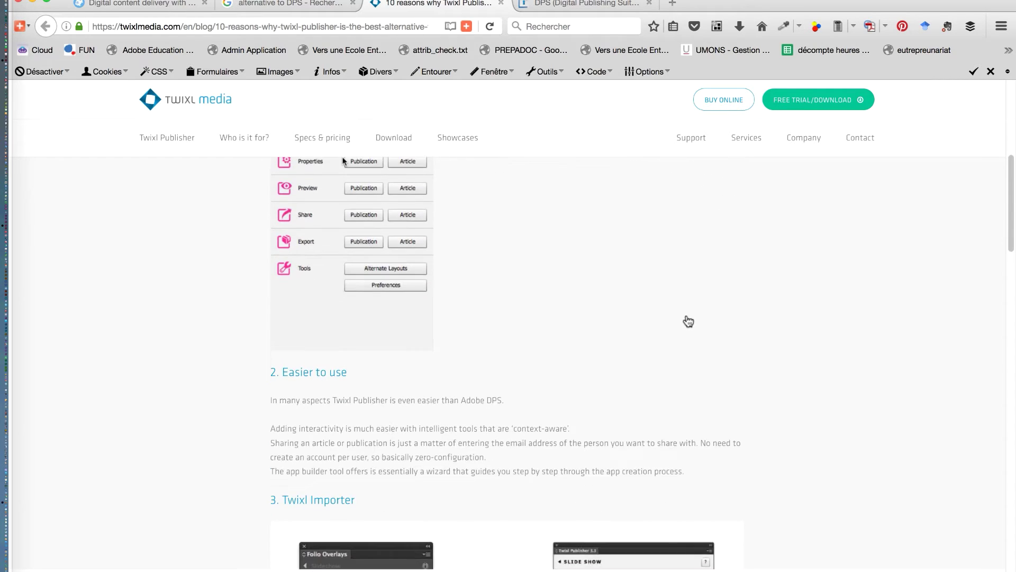
Read through the rest of the Twixl Publisher article, and view the InDesignSecrets thread on DPS alternatives
scroll(687, 318, down, 7)
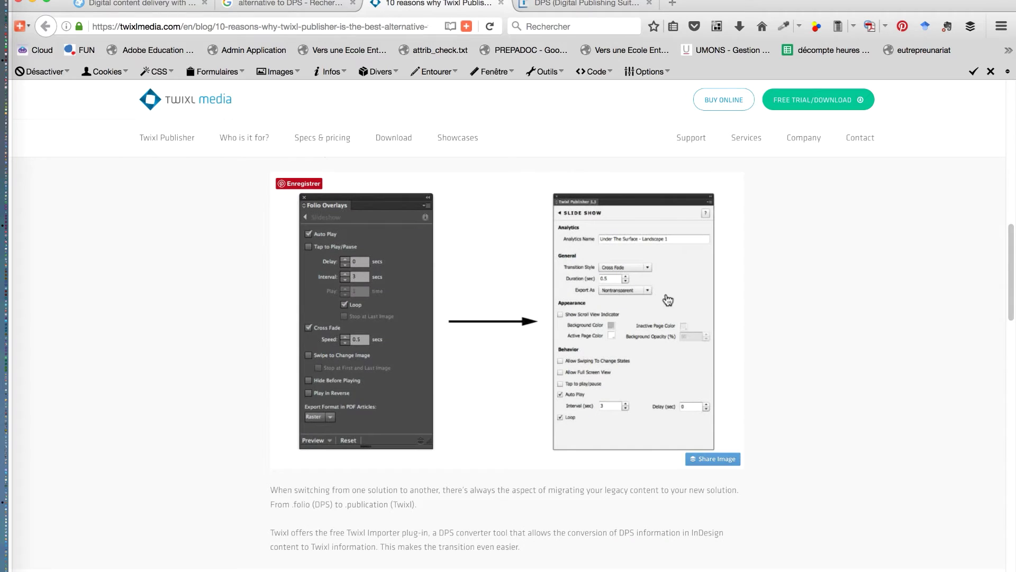
scroll(590, 288, down, 15)
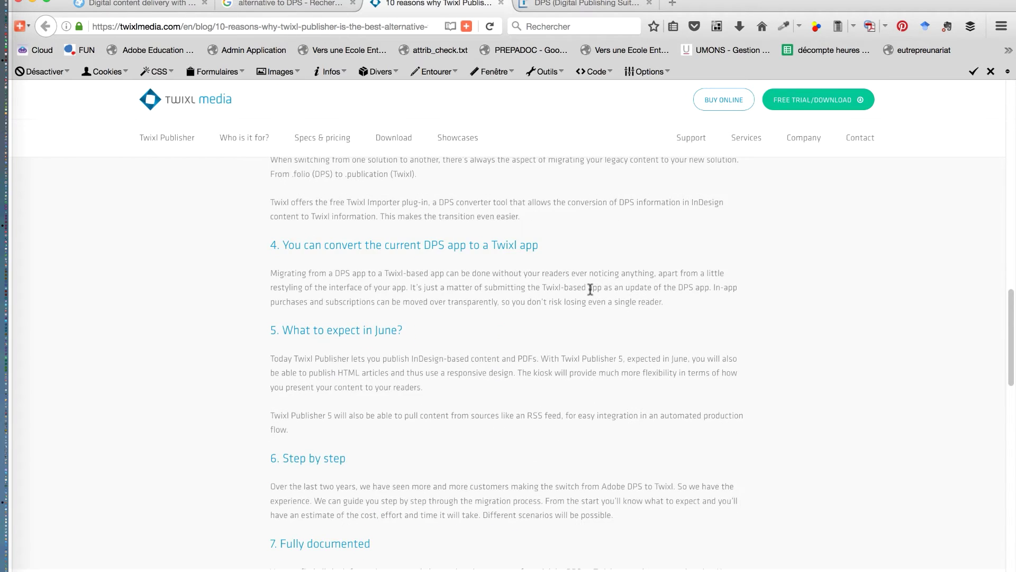
scroll(591, 289, up, 20)
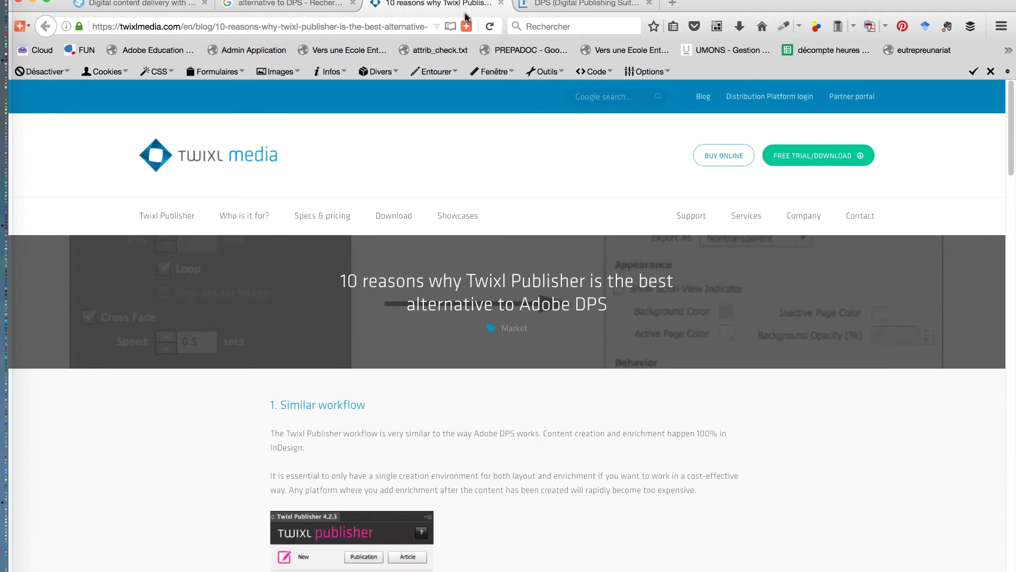
click(575, 5)
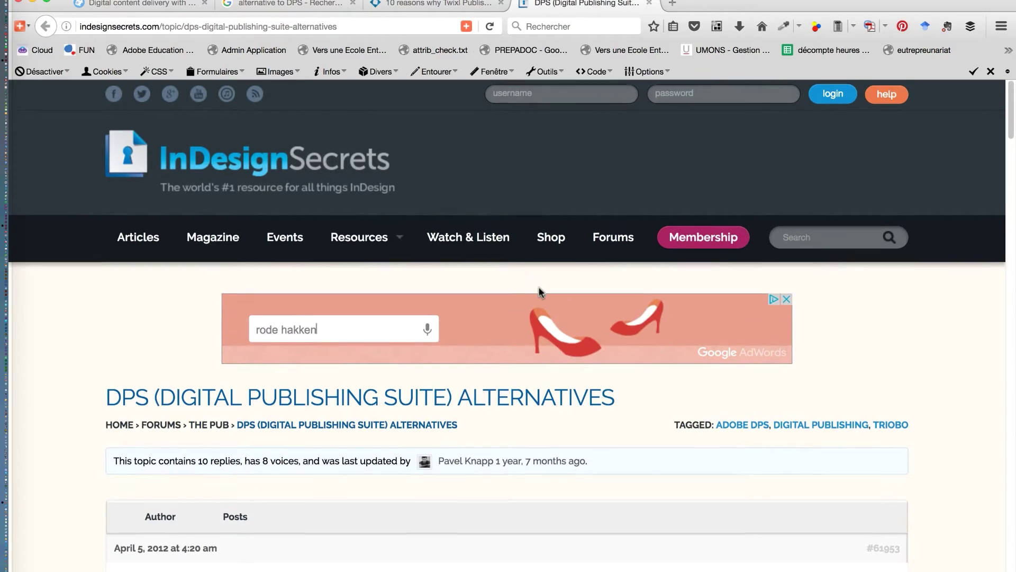
scroll(537, 292, down, 10)
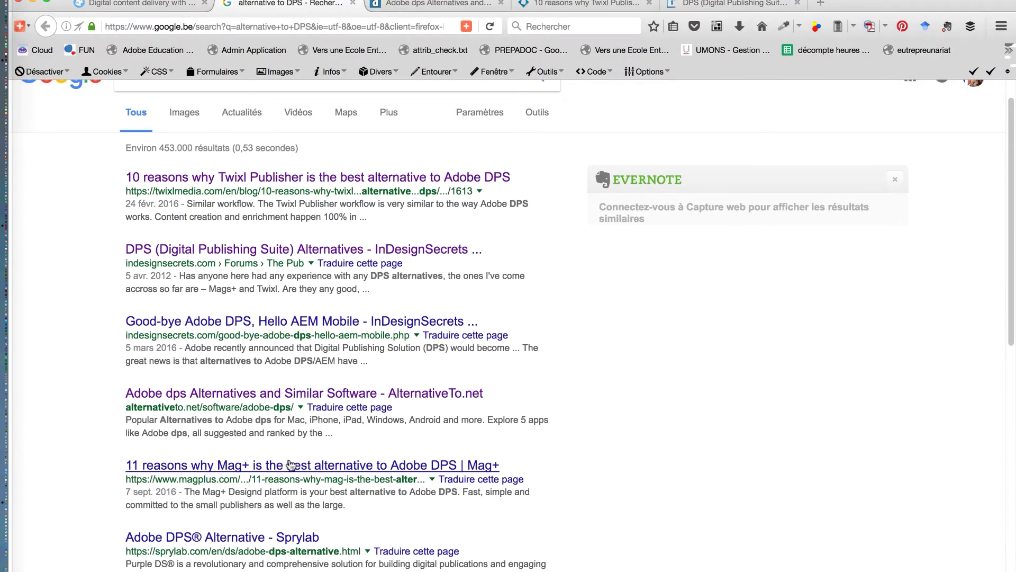
Examine the first and second pages of the Google results for "alternative to DPS" to find other publishing solutions
scroll(294, 468, down, 5)
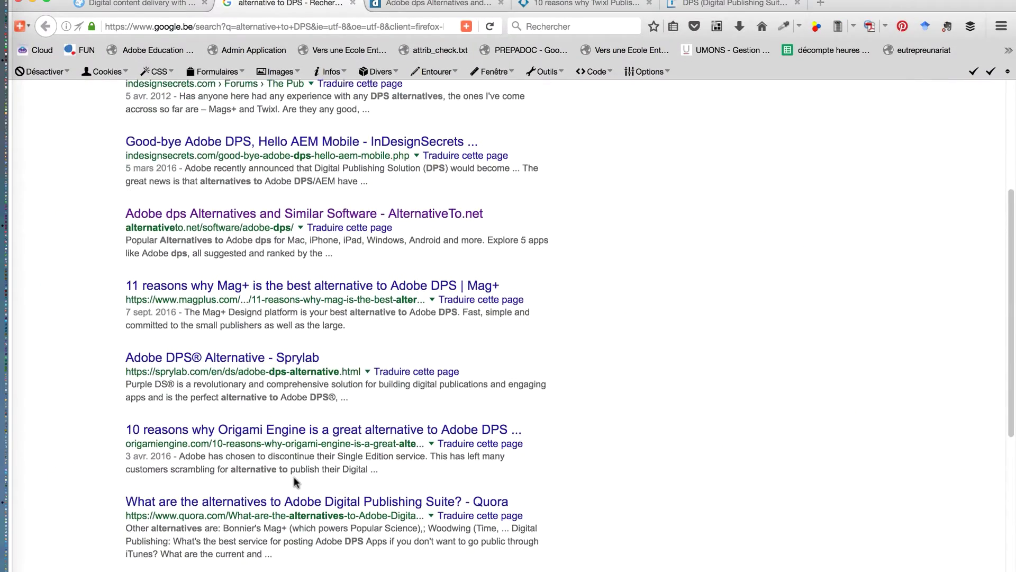
scroll(292, 475, down, 1)
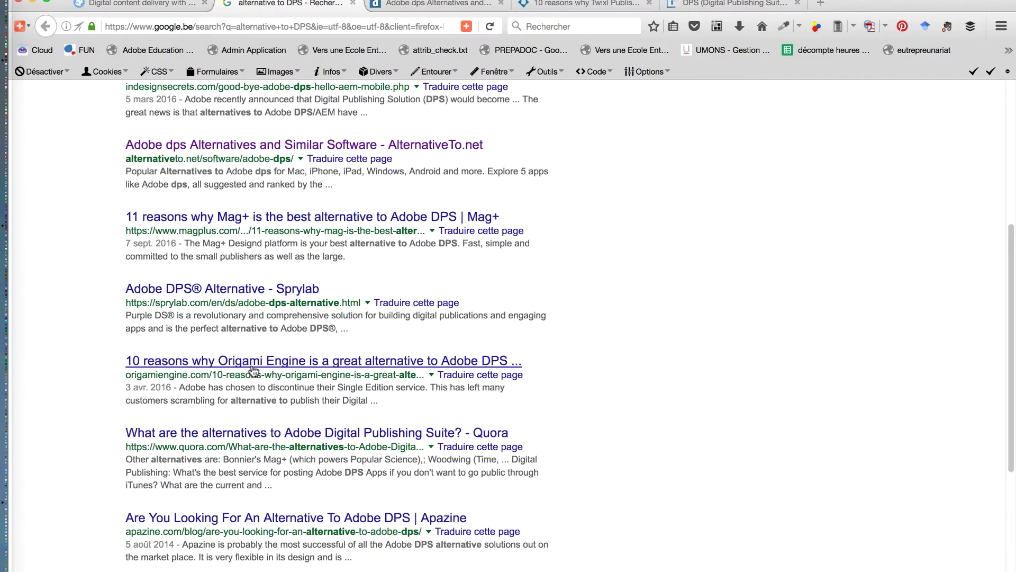
scroll(268, 438, down, 3)
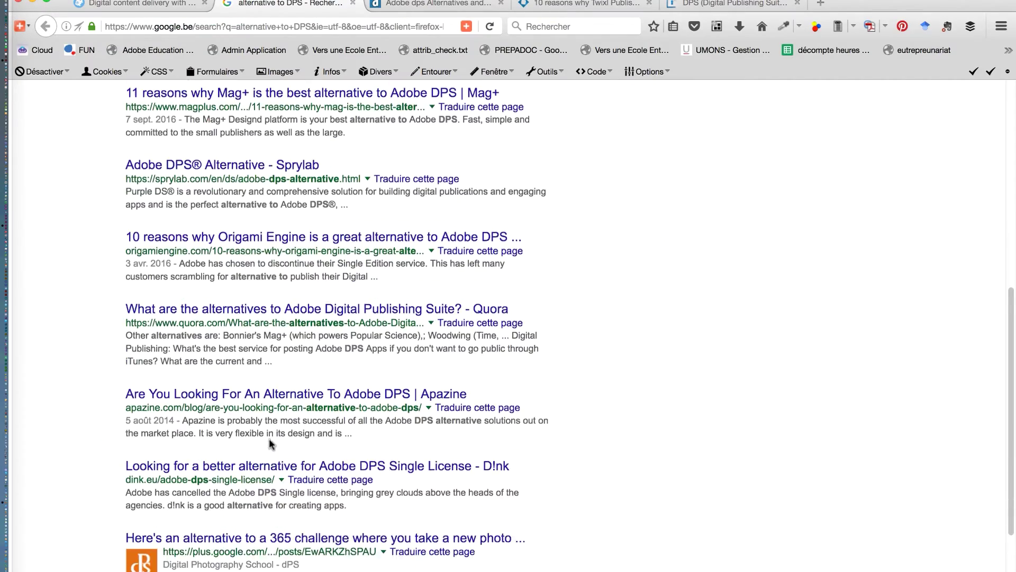
scroll(270, 440, down, 3)
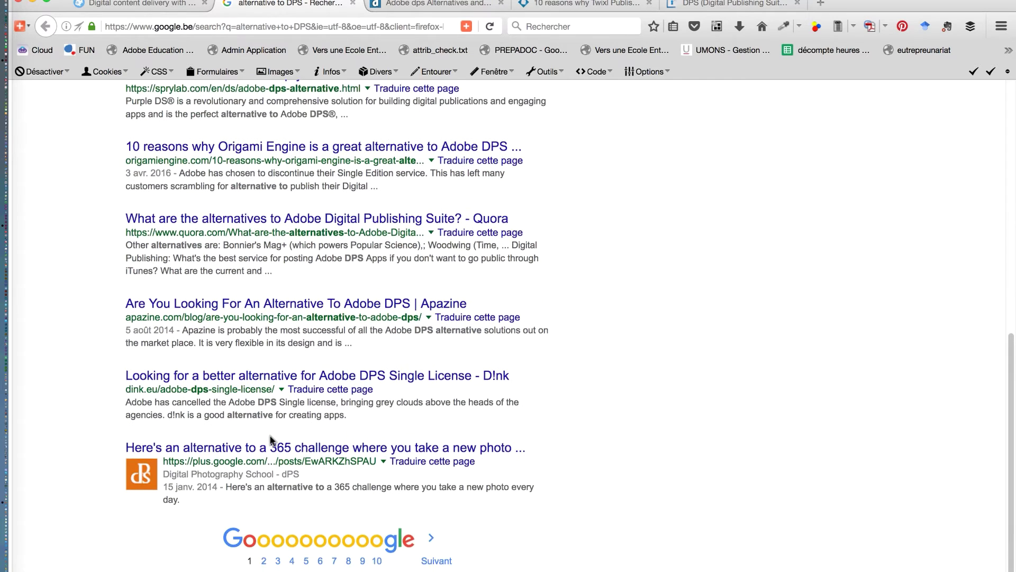
scroll(272, 442, down, 1)
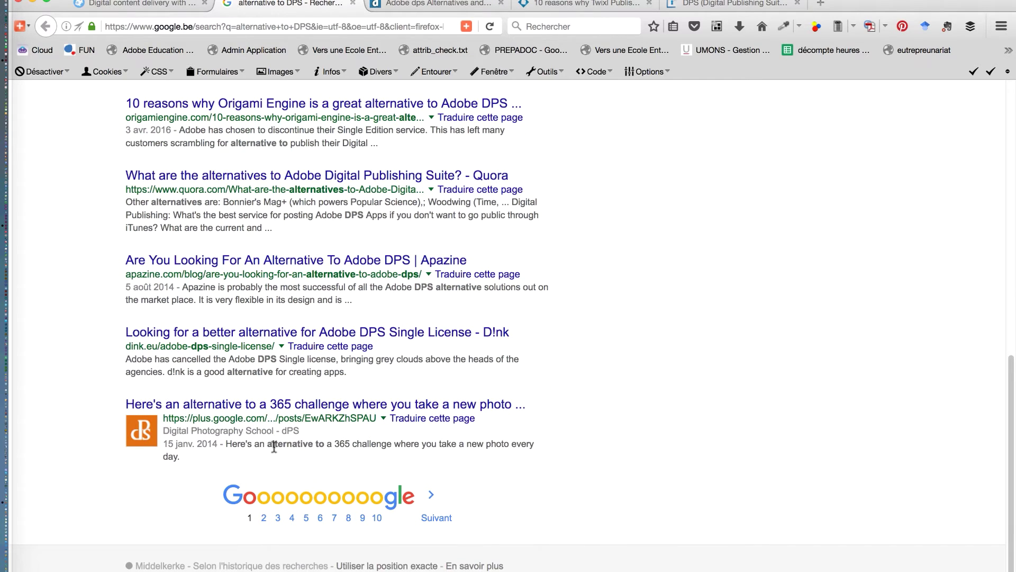
click(435, 519)
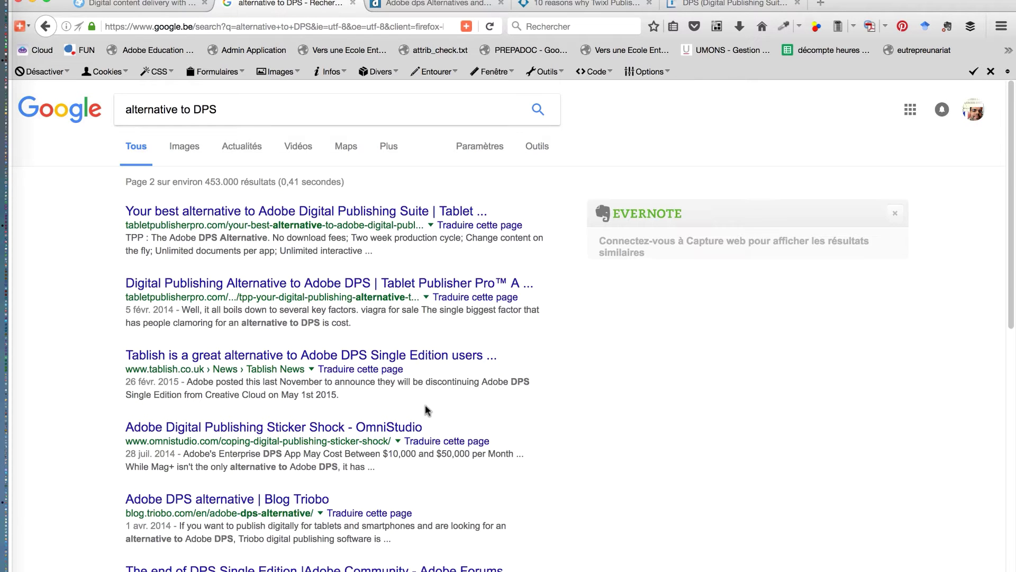
scroll(425, 413, down, 2)
scroll(425, 416, down, 3)
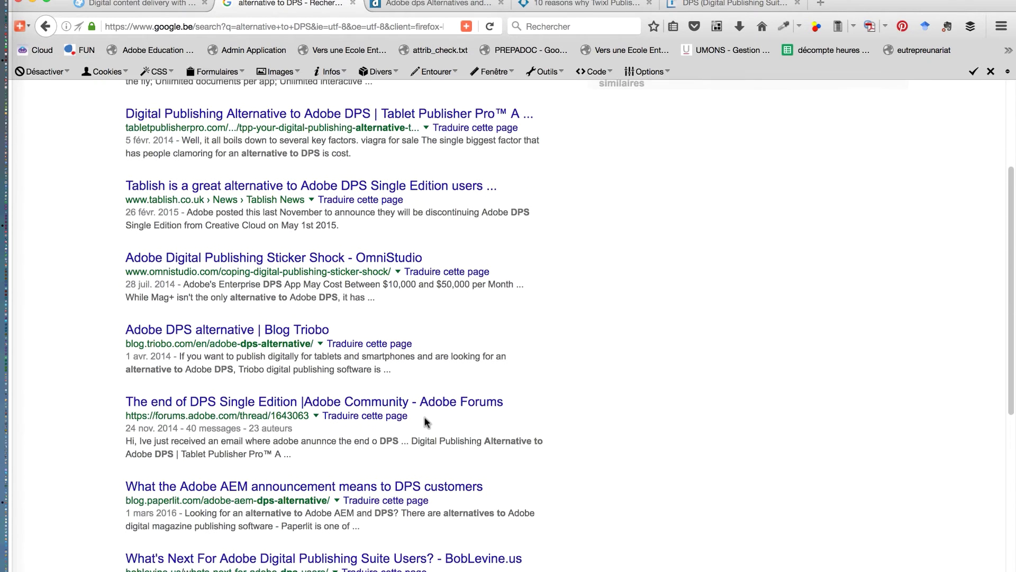
scroll(424, 420, down, 3)
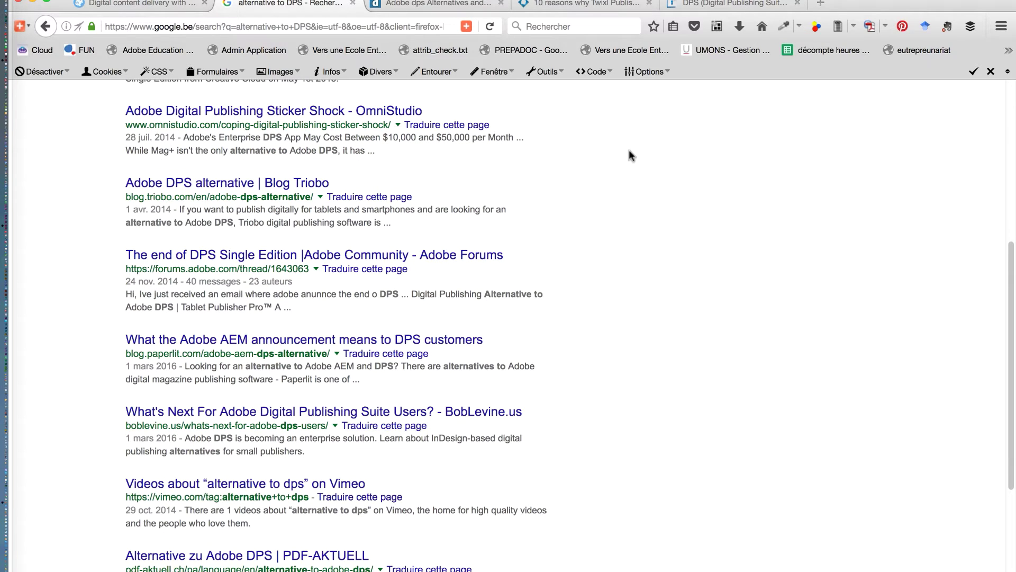
Switch to InDesign and open the Export HTML5 with in5 settings for document-evenement-01
key(super+Tab)
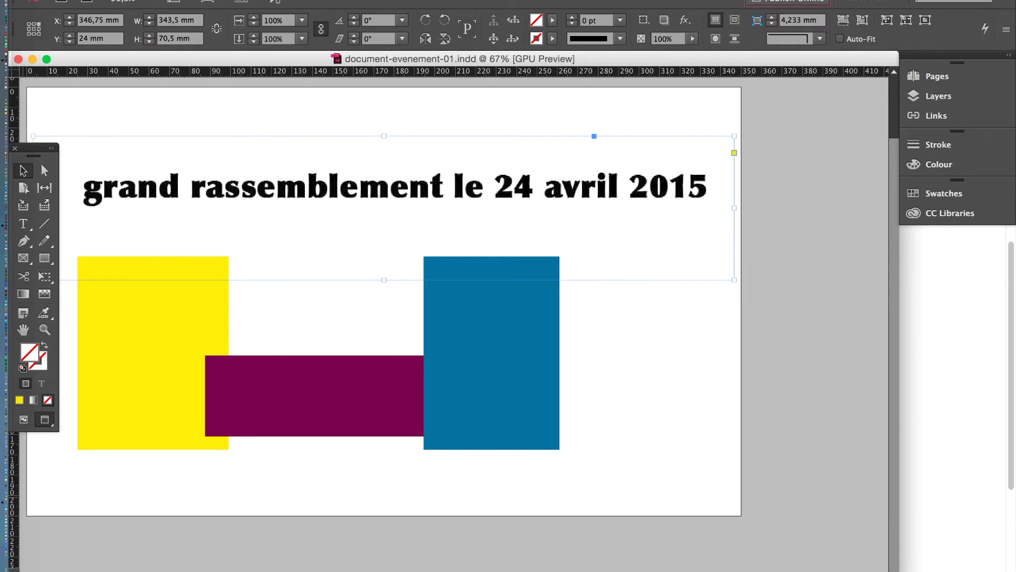
click(127, 0)
click(175, 233)
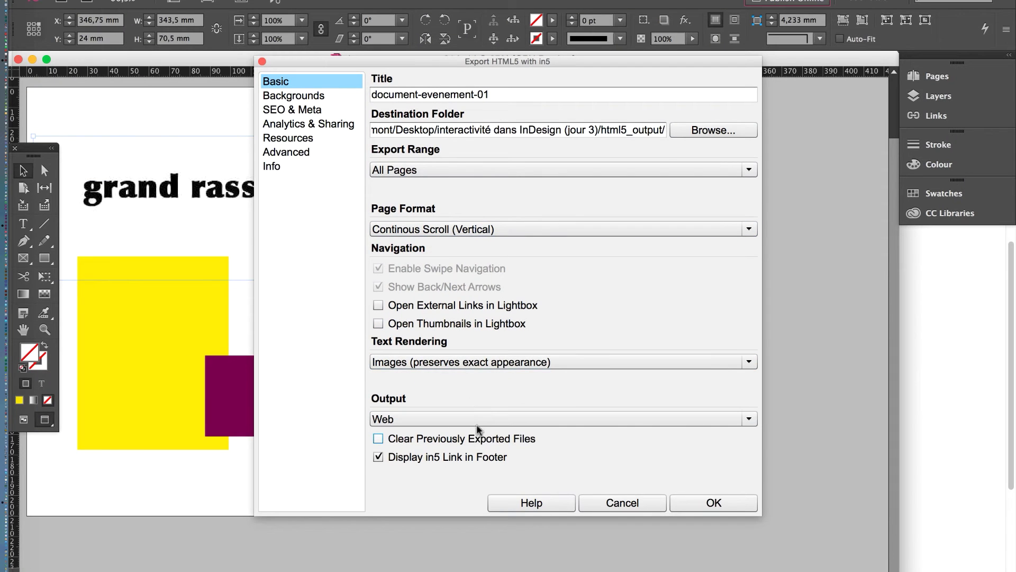
Review the output formats available for the in5 HTML5 export and cancel the export
click(484, 444)
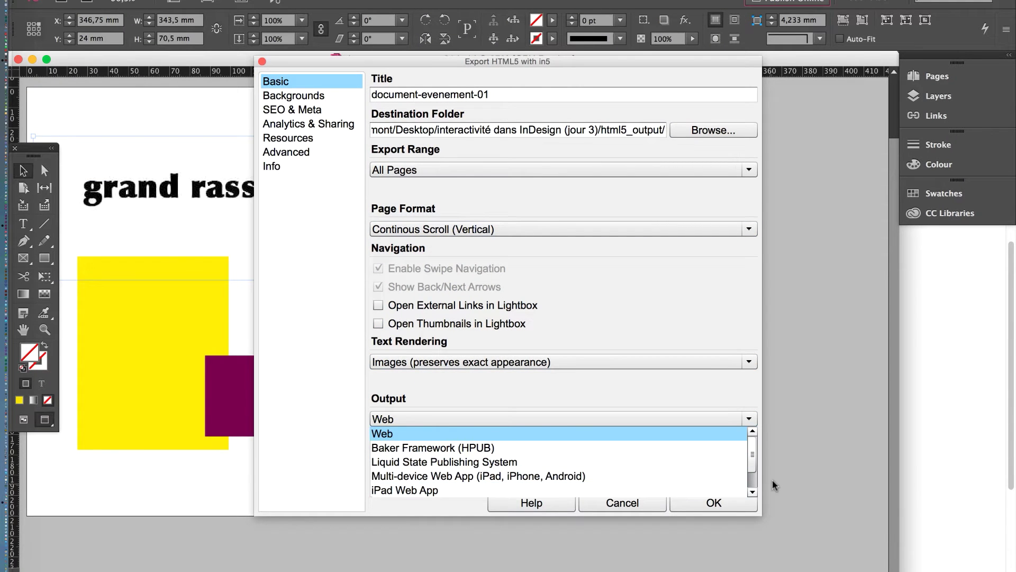
mouse_move(752, 466)
mouse_down()
mouse_move(755, 475)
mouse_move(756, 460)
mouse_up()
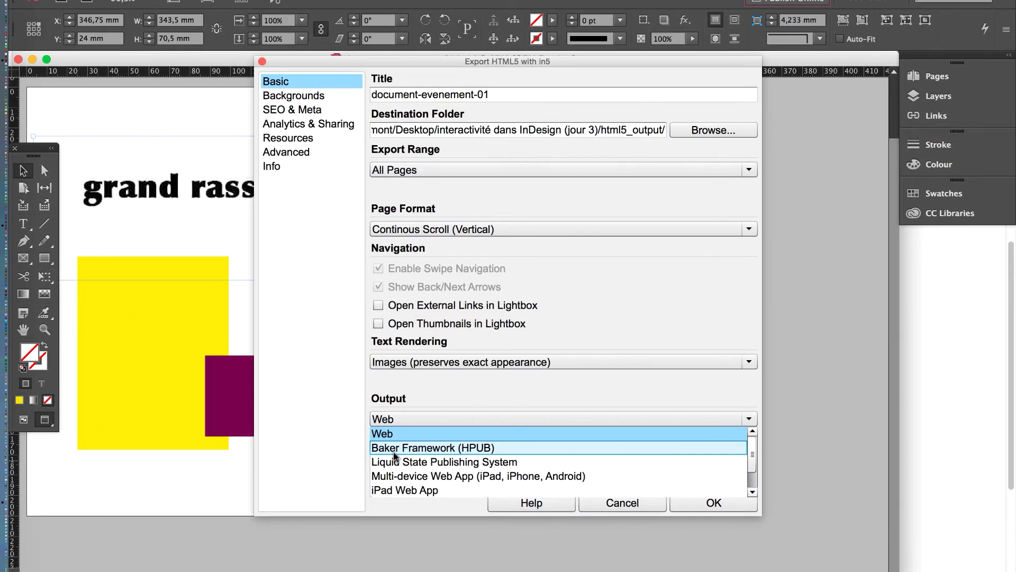
click(630, 504)
click(630, 504)
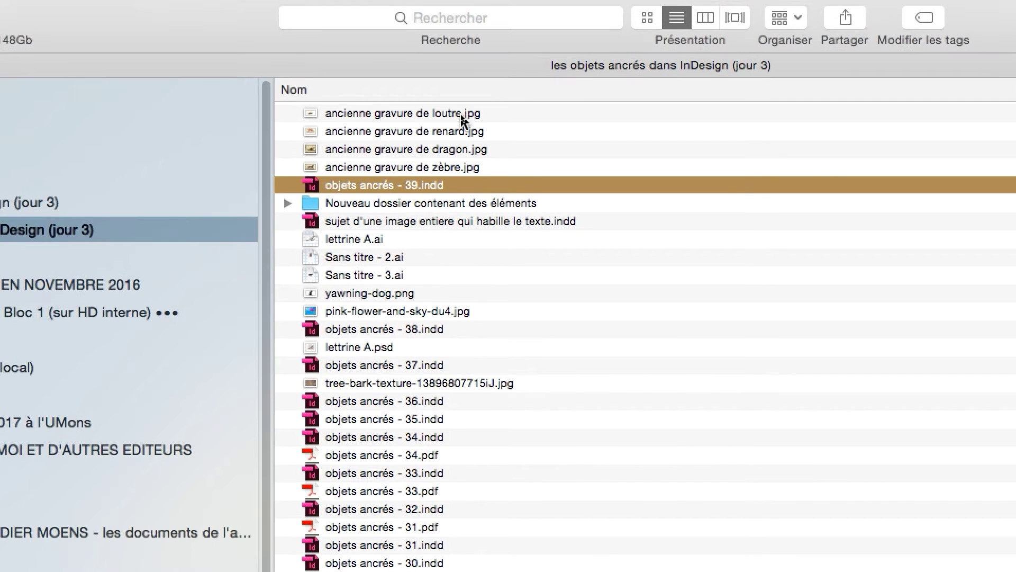
Select the four "ancienne gravure" JPG files in the anchored objects folder and close the Finder window
click(463, 111)
shift+click(509, 160)
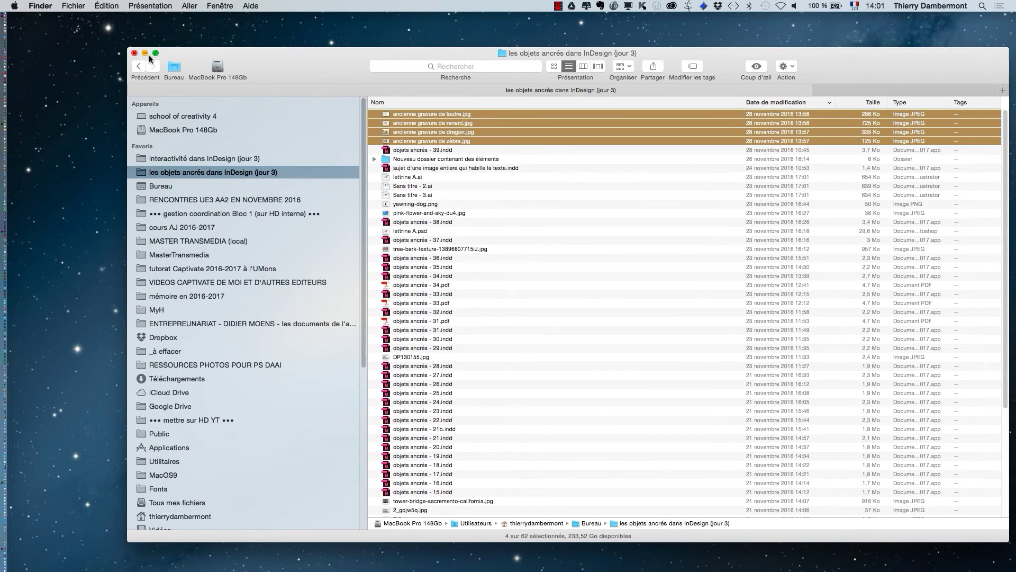
click(135, 53)
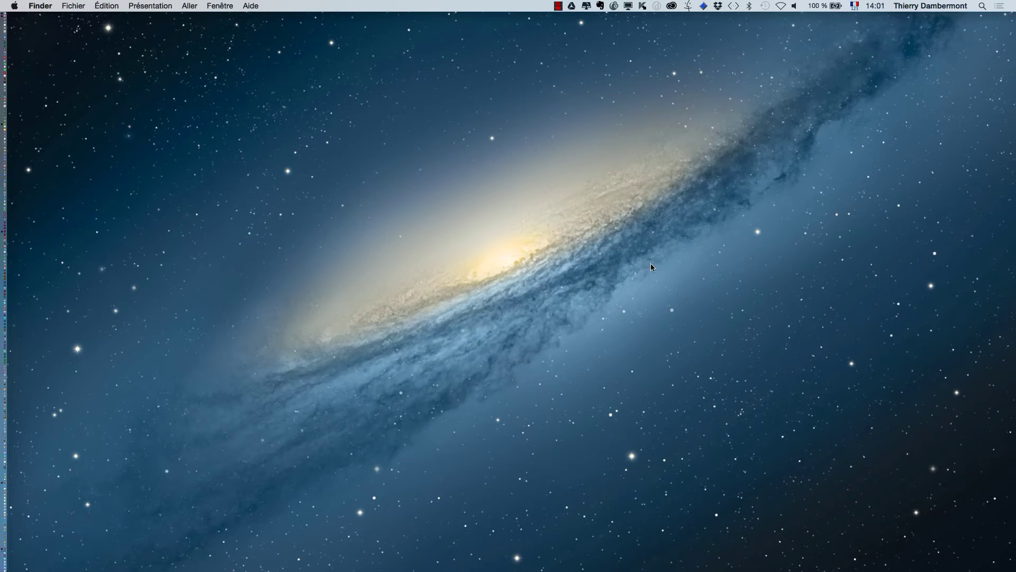
Open a new Finder window showing the folder "les objets ancrés dans InDesign (jour 3)"
key(super+Tab)
key(super+Tab)
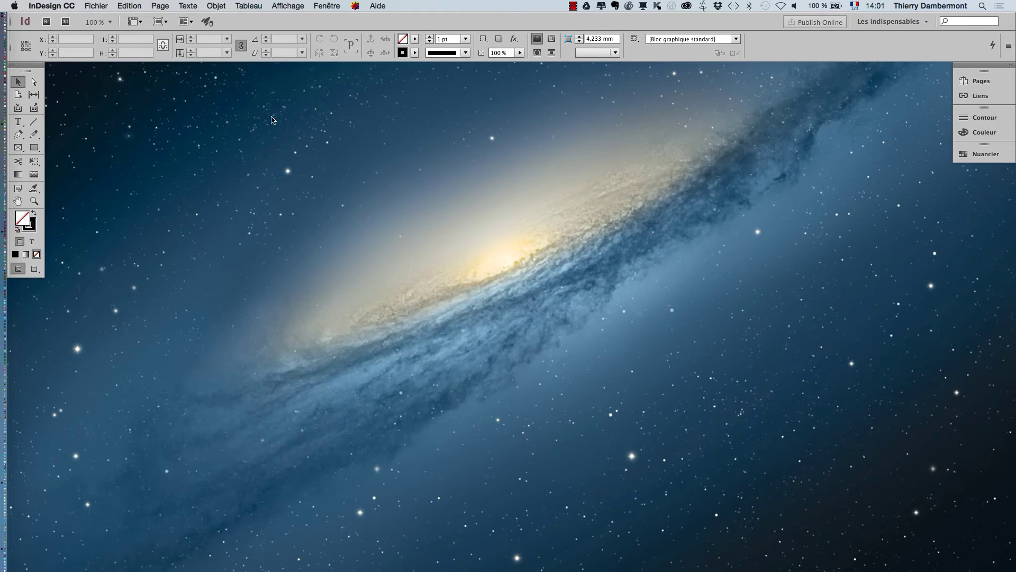
key(super+Tab)
click(73, 6)
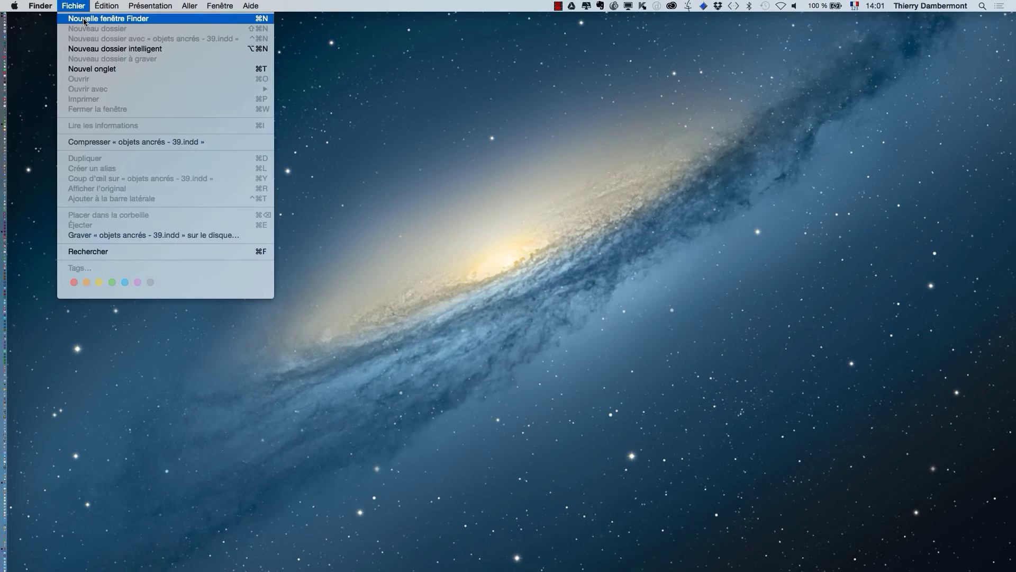
click(84, 19)
click(159, 146)
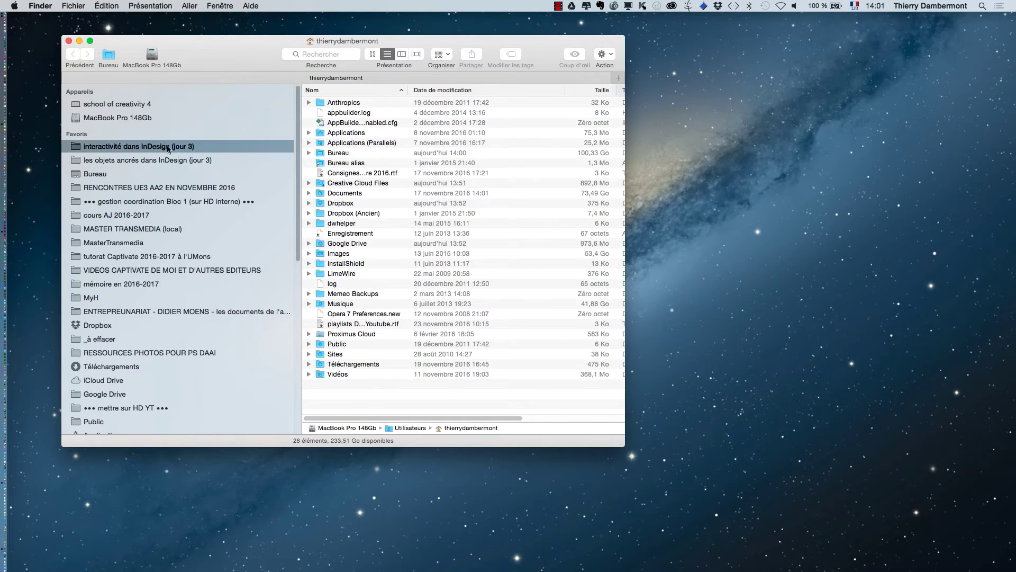
click(158, 160)
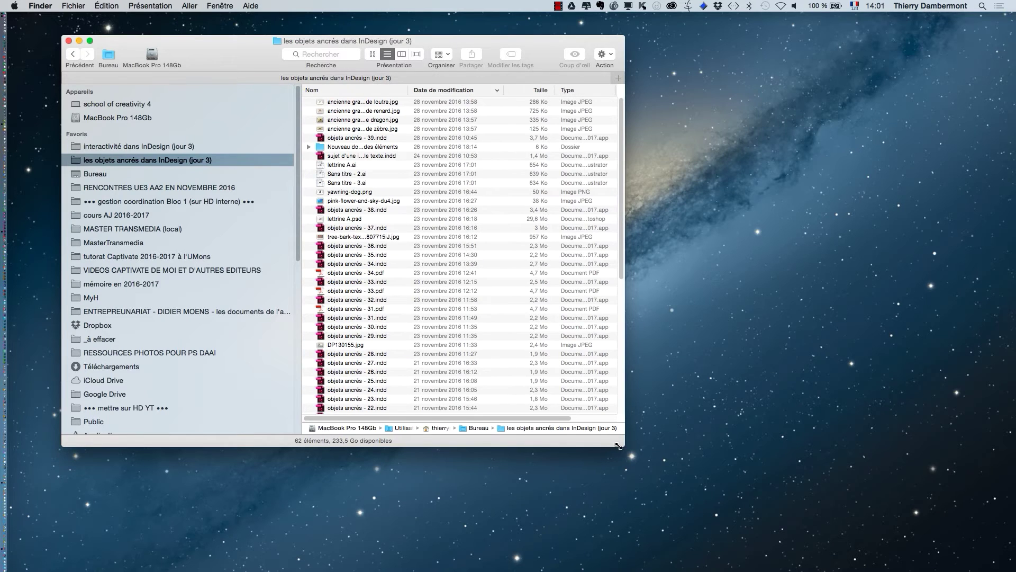
Enlarge the Finder window, sort its files by name and select "objets ancrés - 39.indd"
drag(618, 446, 803, 531)
click(312, 92)
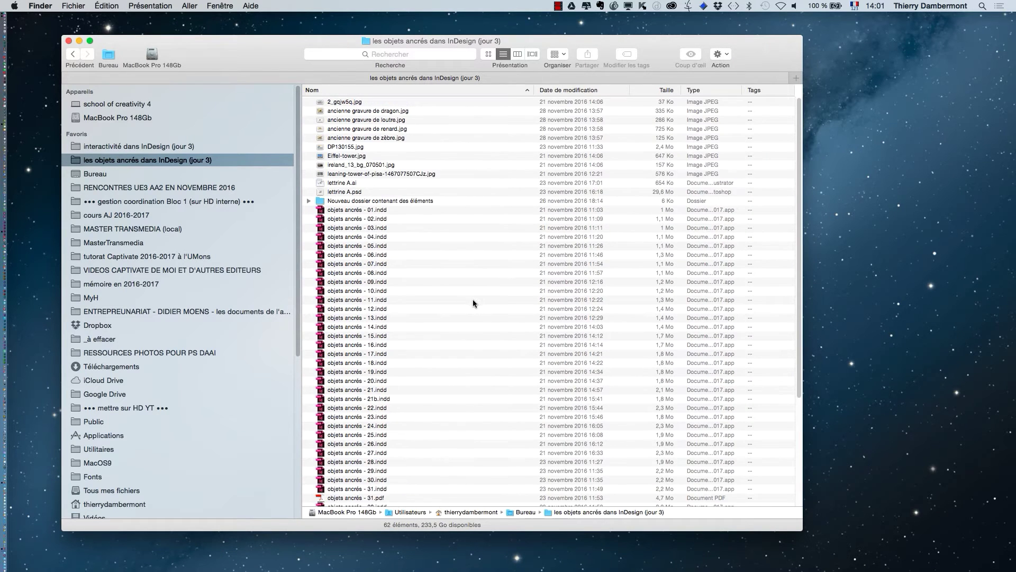
scroll(471, 305, down, 5)
click(414, 439)
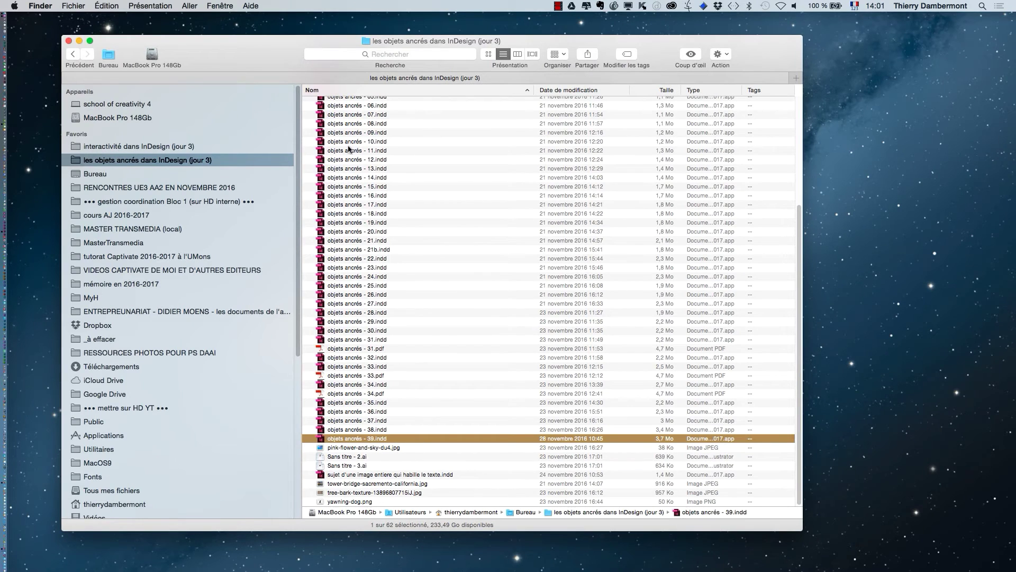
View the folder's files as icons and return to the list display
click(489, 55)
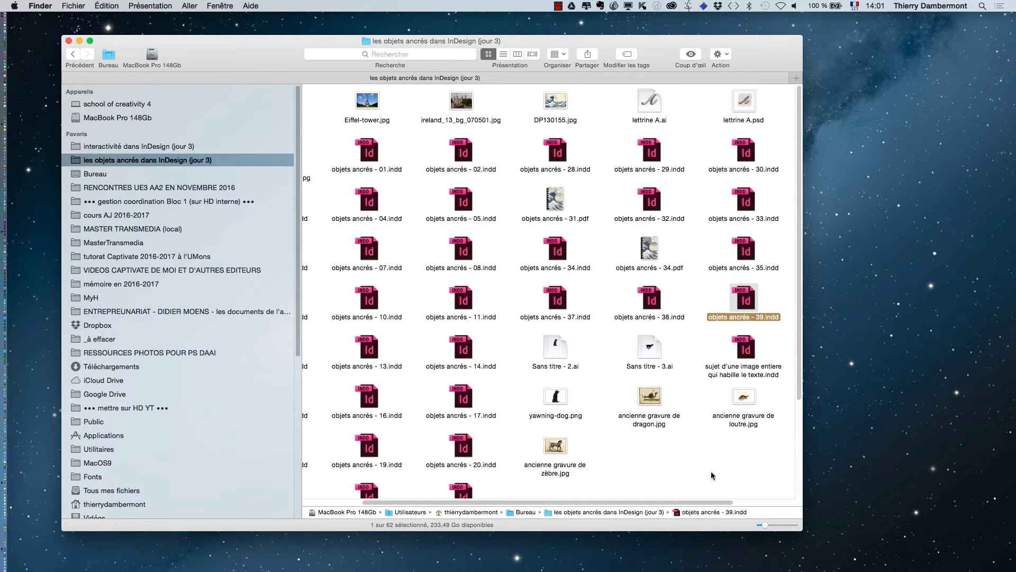
drag(660, 503, 455, 507)
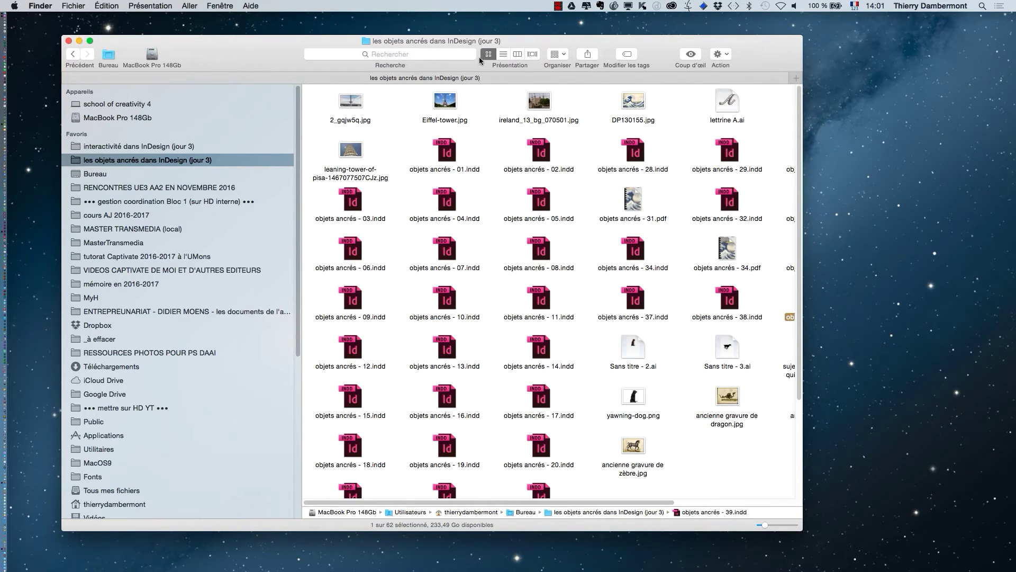
click(506, 55)
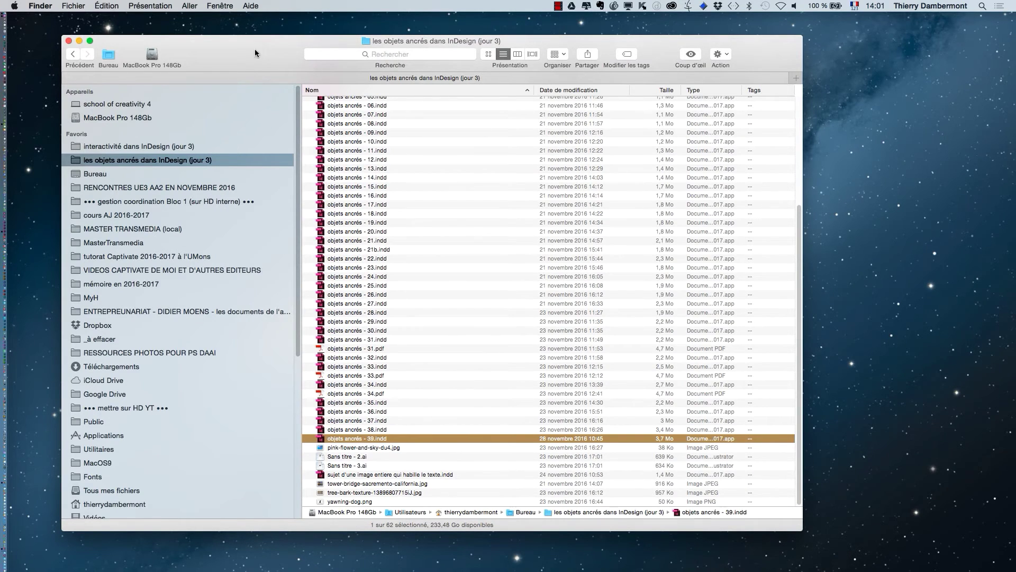
drag(255, 53, 1003, 527)
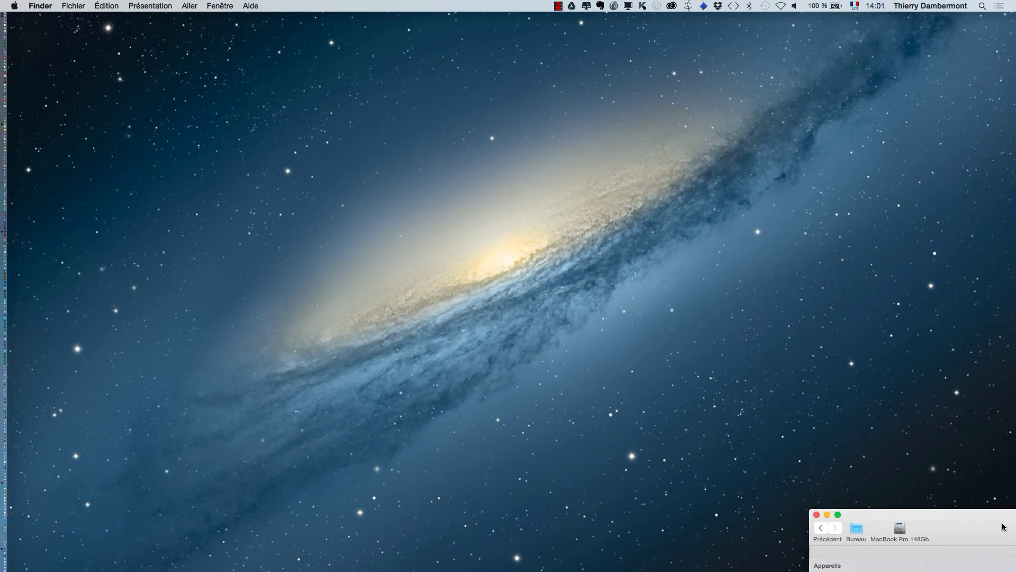
drag(587, 249, 282, 56)
click(145, 183)
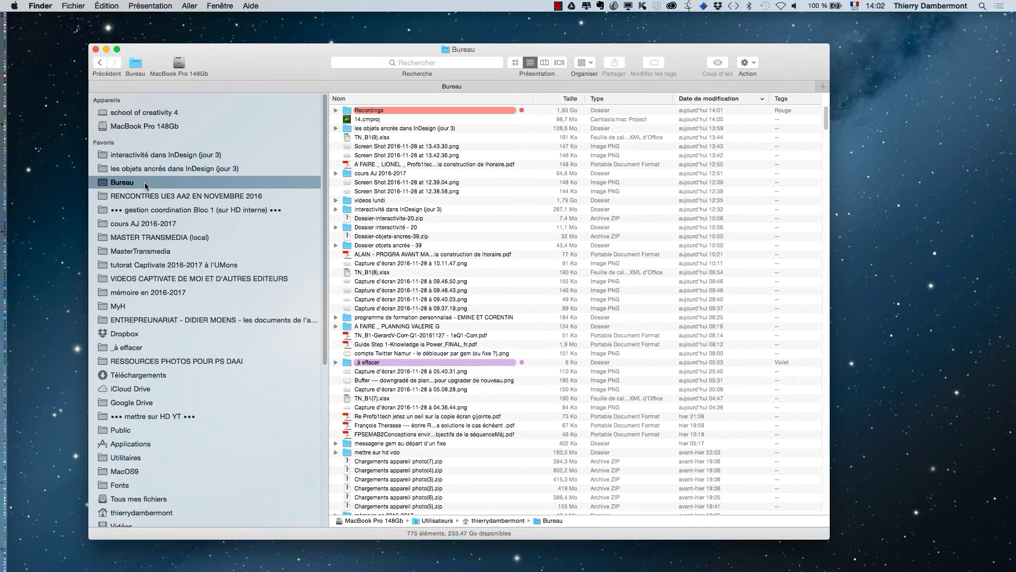
click(156, 153)
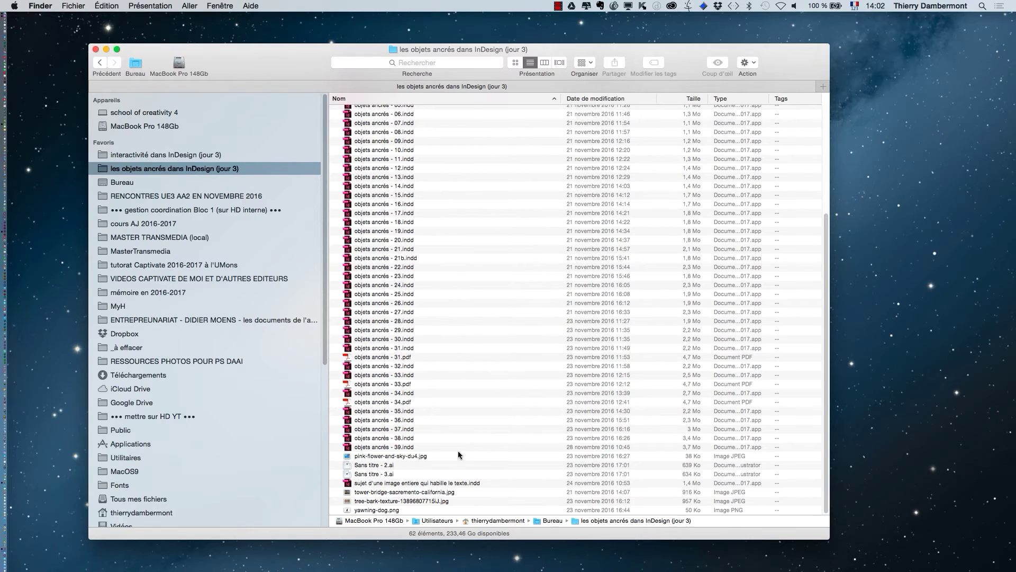
Try to open "objets ancrés - 39.indd" in InDesign and decline the conversion
double_click(436, 446)
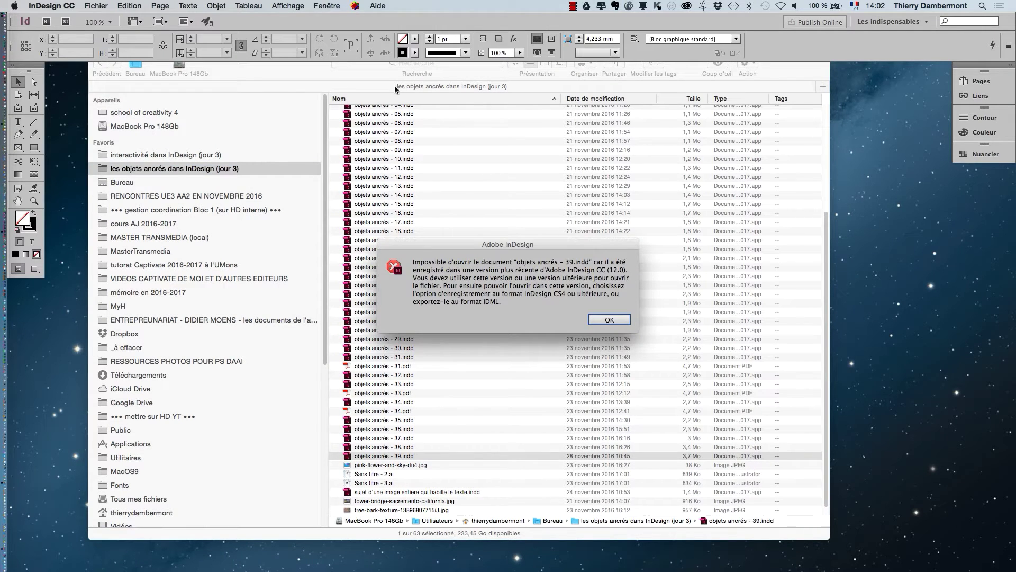
click(610, 320)
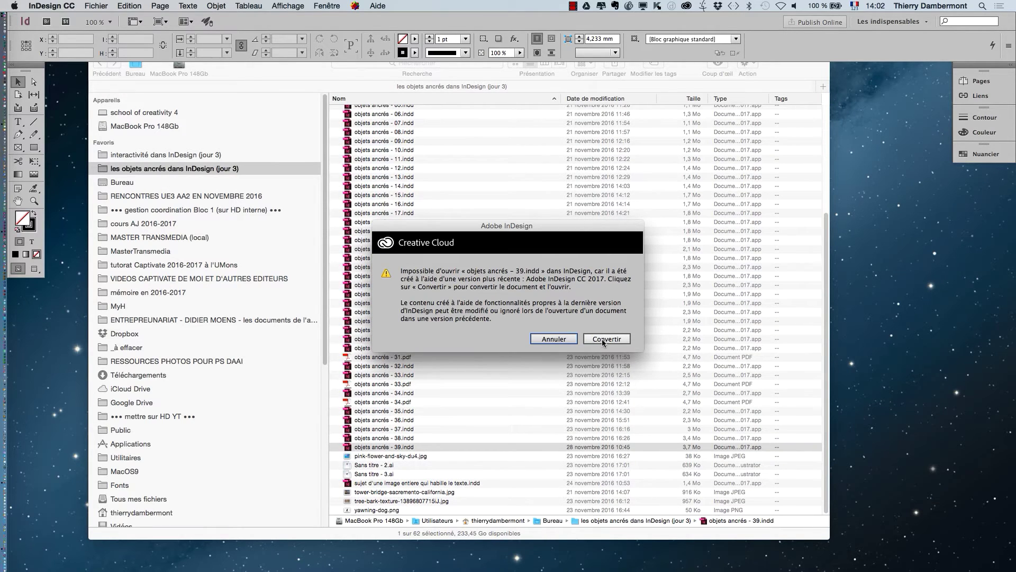
drag(563, 234, 832, 271)
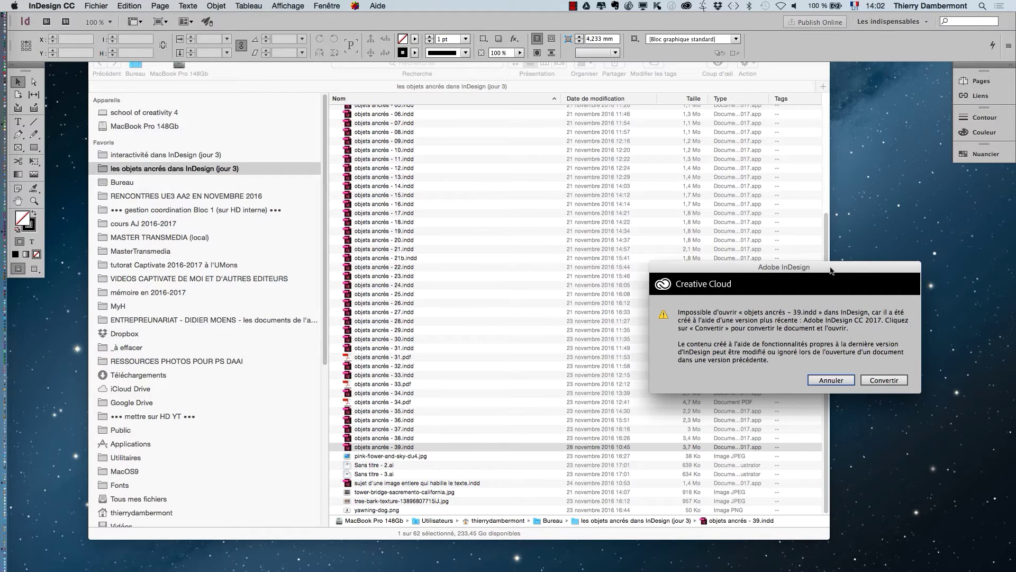
click(821, 381)
Check which version of InDesign is installed and close the version information
click(51, 6)
click(53, 18)
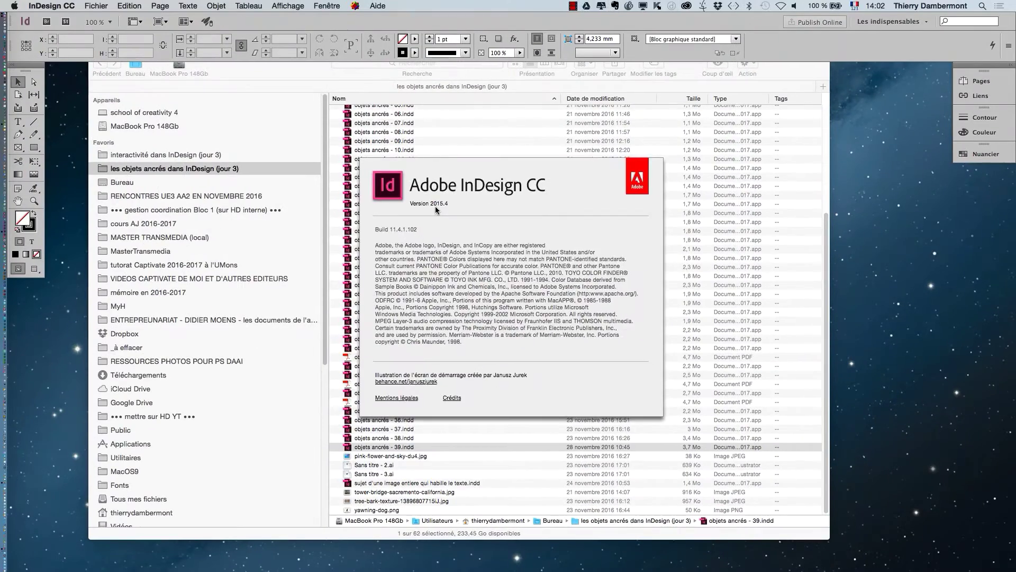
click(439, 215)
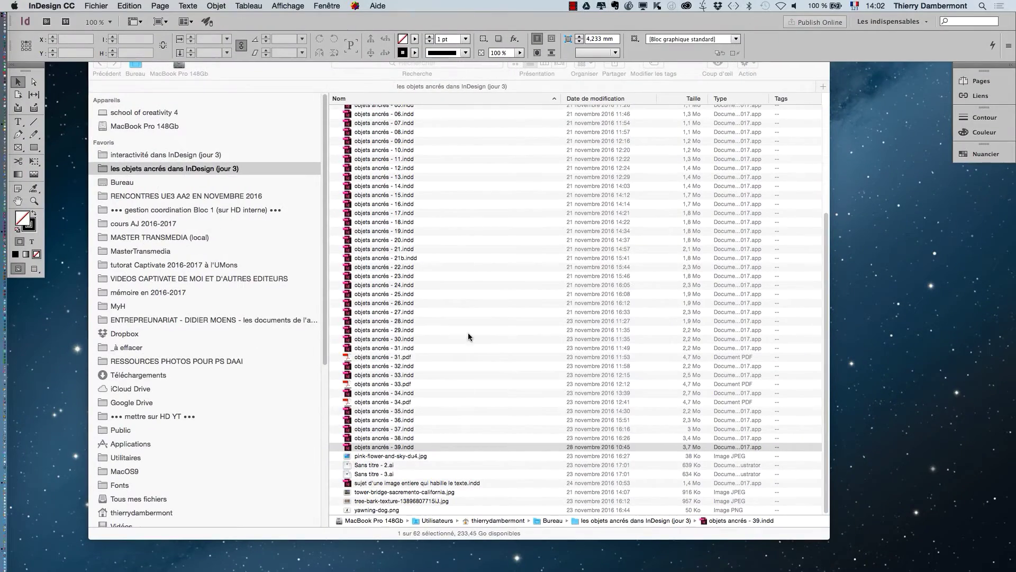
Open "objets ancrés - 39.indd" by converting it for this version of InDesign
double_click(405, 449)
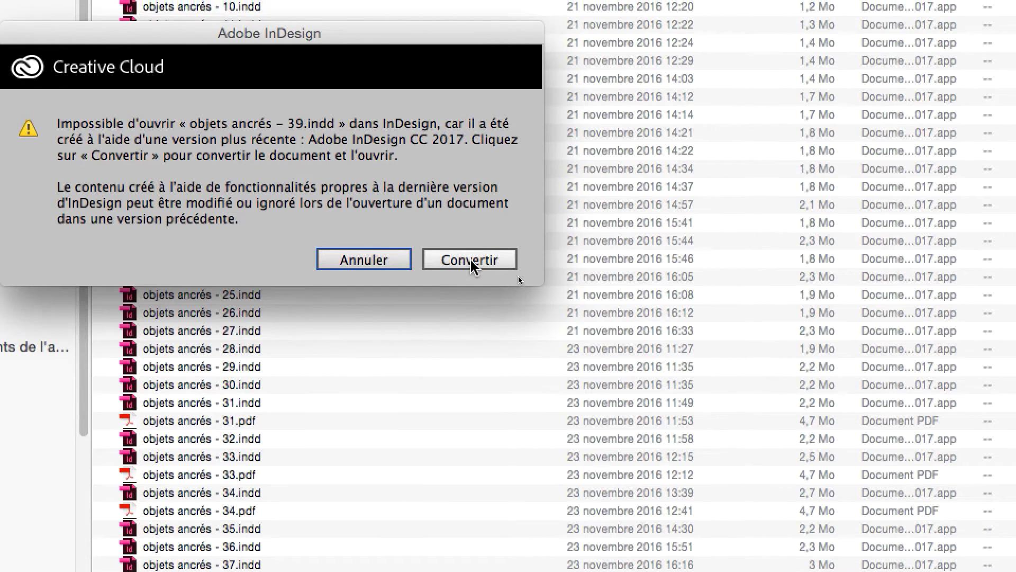
click(471, 258)
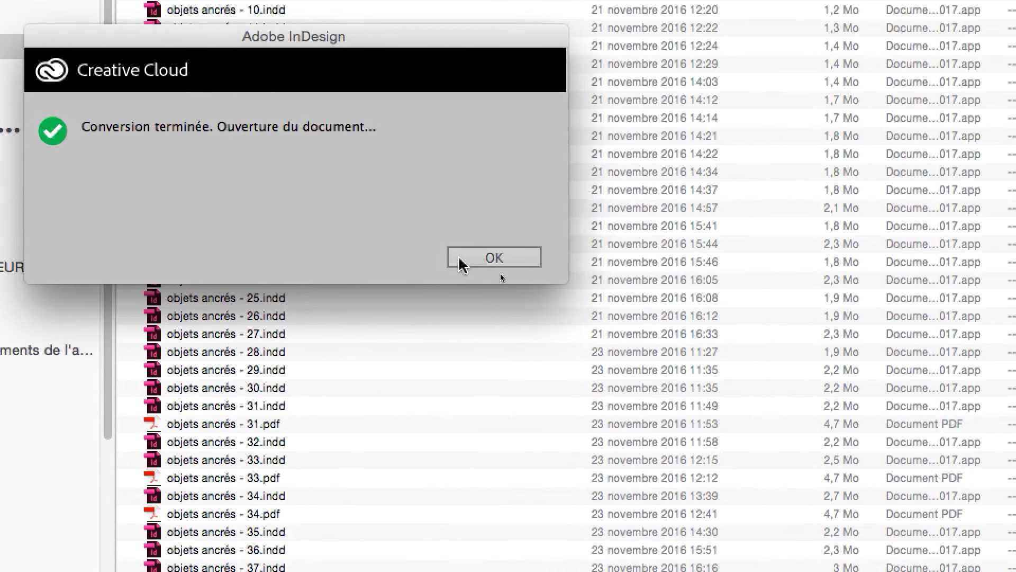
click(459, 259)
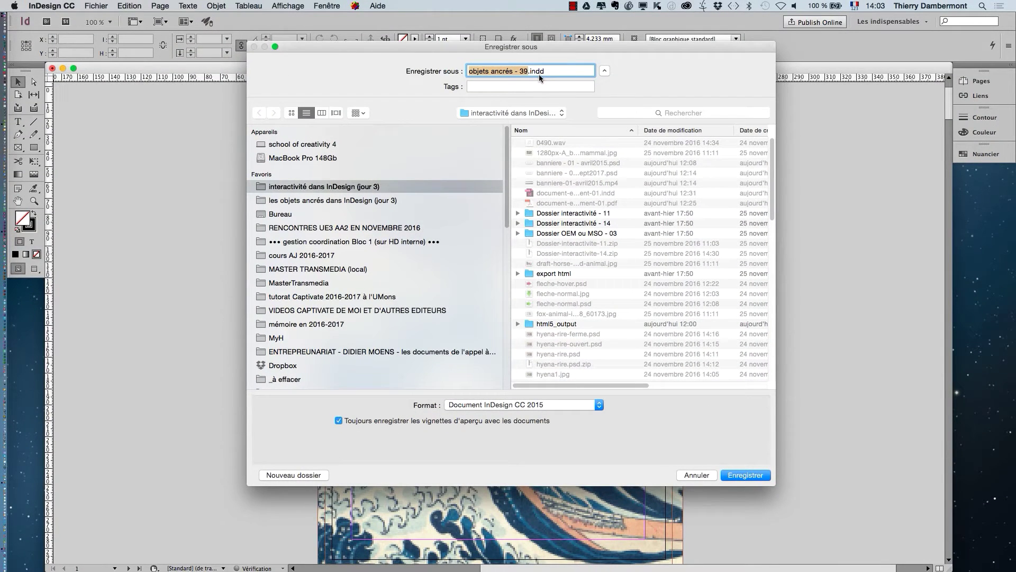
Save the converted document as "objets ancrés - 40.indd" in the folder "les objets ancrés dans InDesign (jour 3)"
click(380, 199)
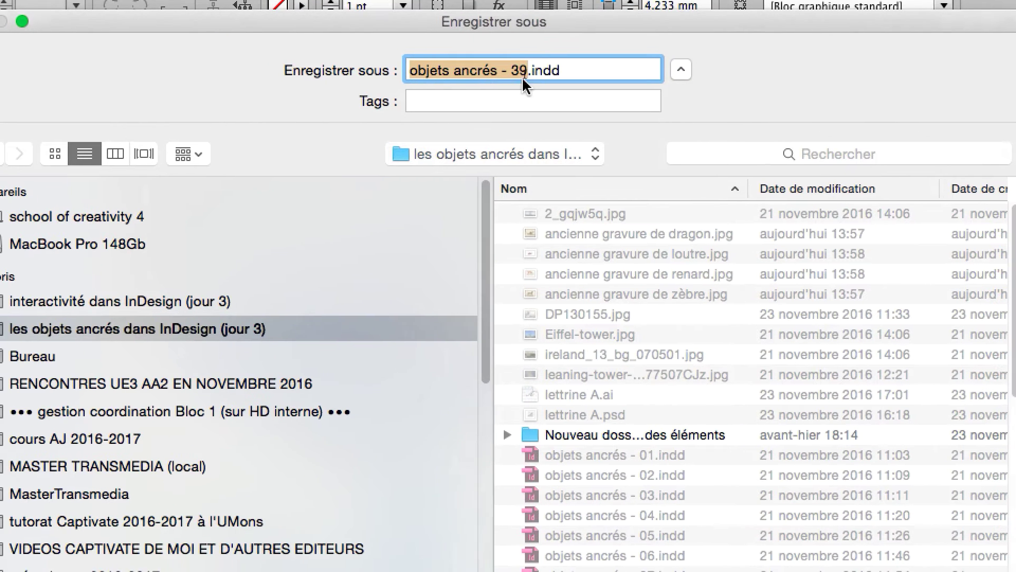
click(524, 74)
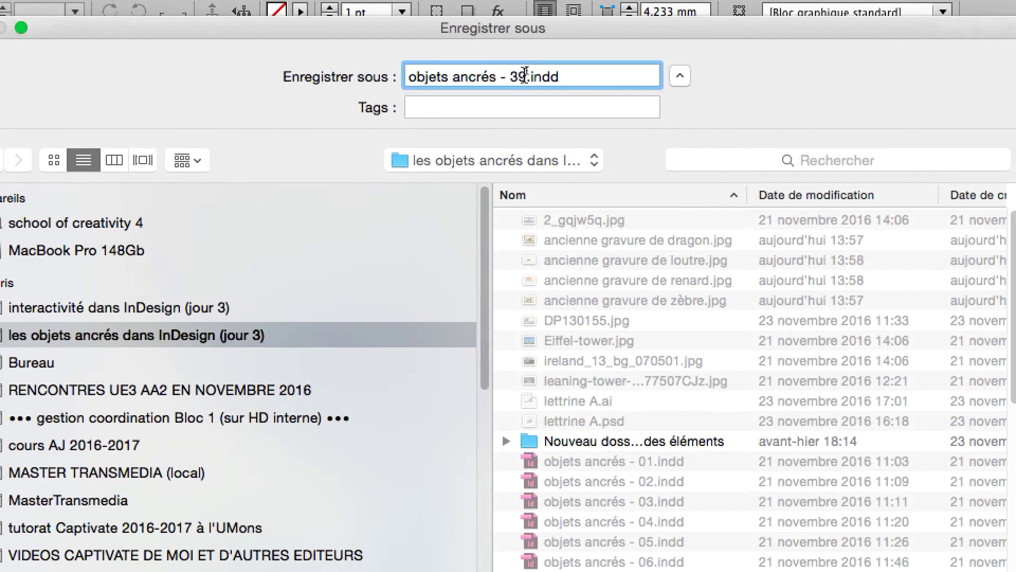
key(BackSpace)
key(BackSpace)
text(40)
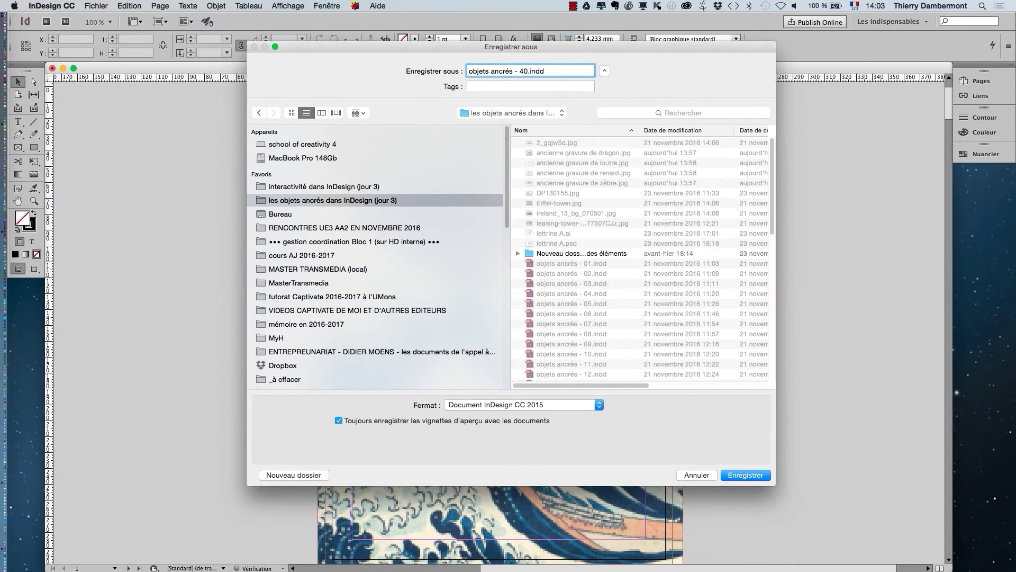
key(Return)
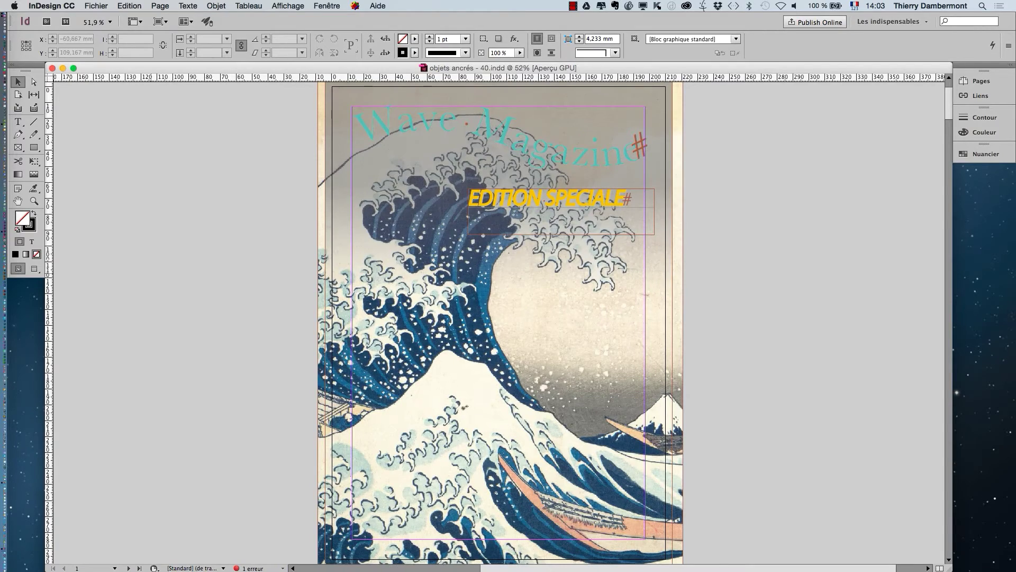
Look through the document's spreads, from the cover to the empty pages 20 and 21
key(super+minus)
key(super+minus)
scroll(499, 323, down, 20)
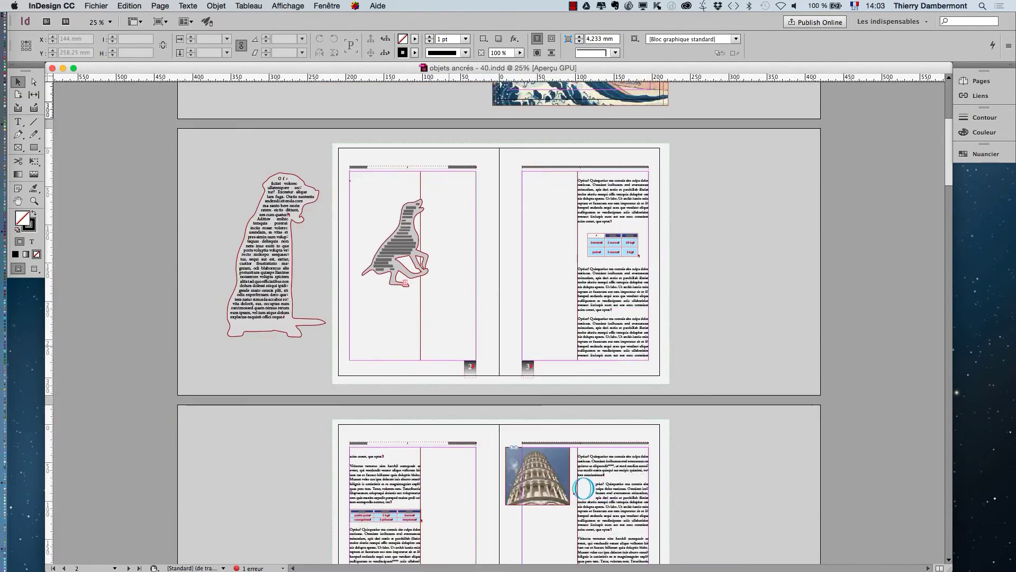
scroll(499, 323, down, 15)
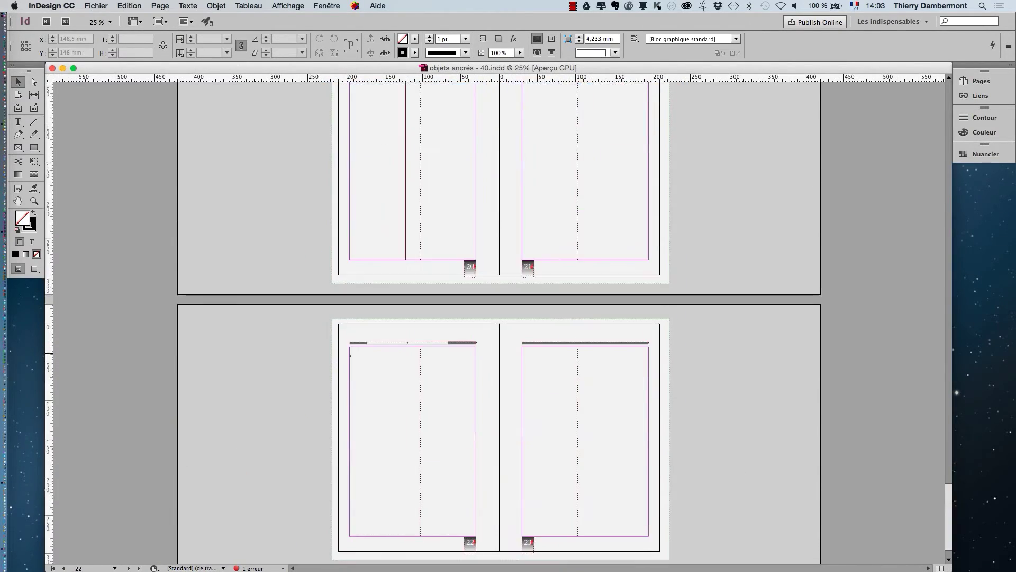
scroll(499, 323, down, 10)
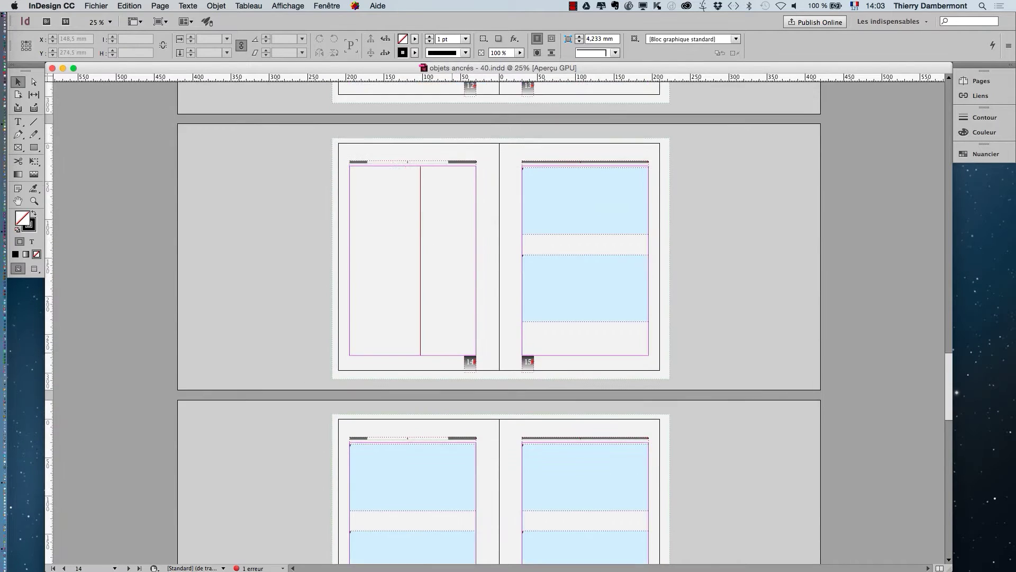
key(super+equal)
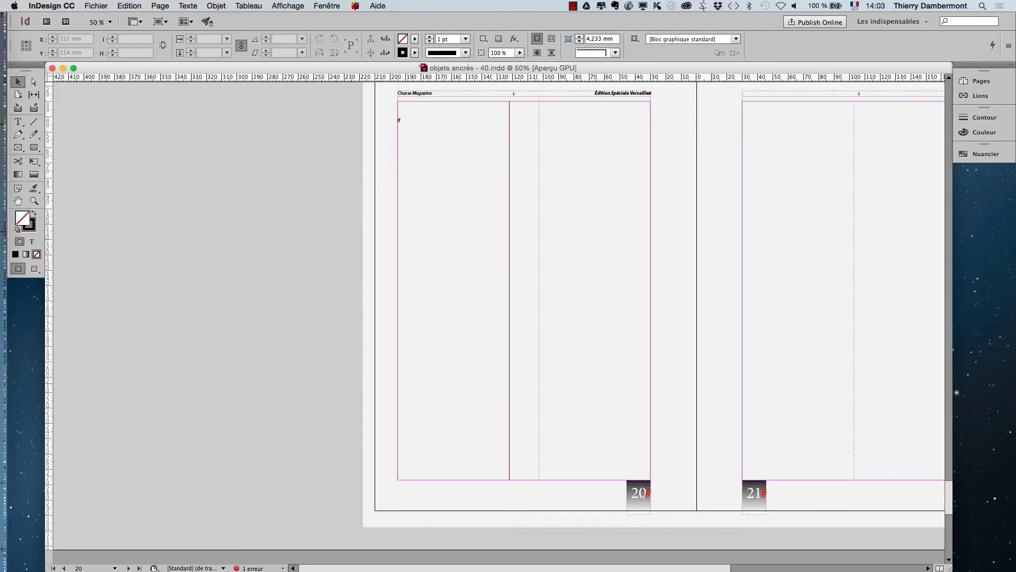
scroll(499, 323, up, 5)
scroll(498, 323, right, 4)
scroll(499, 323, down, 3)
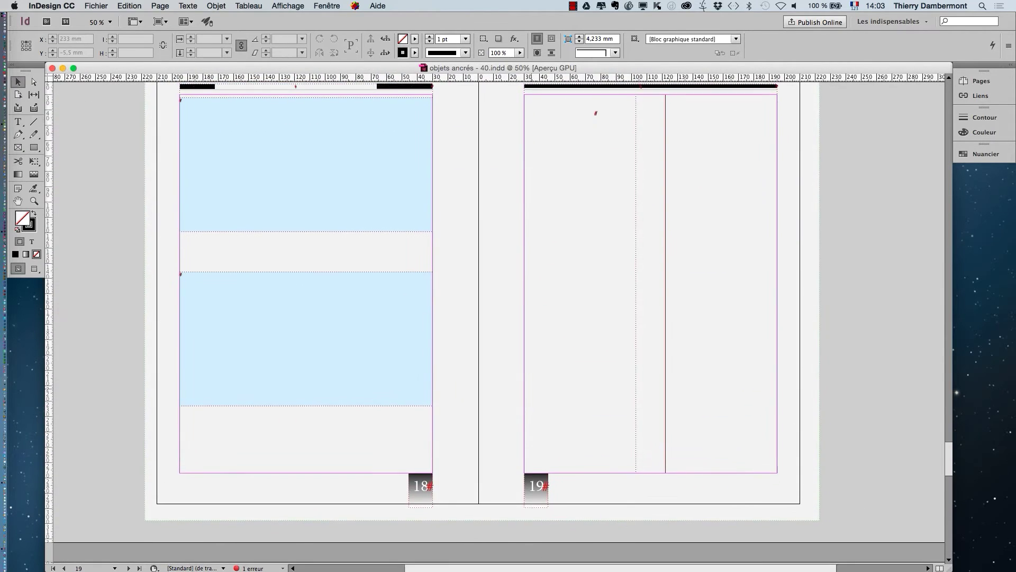
scroll(499, 323, left, 4)
scroll(499, 323, down, 10)
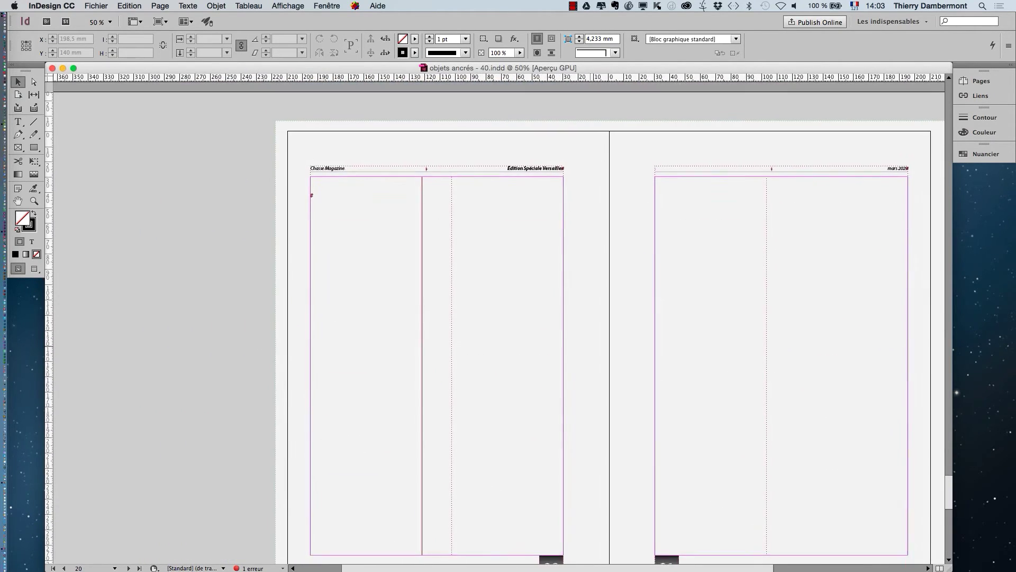
Compare pages 20 and 21 in preview and normal display modes, ending in normal mode
scroll(498, 323, up, 3)
scroll(499, 323, right, 2)
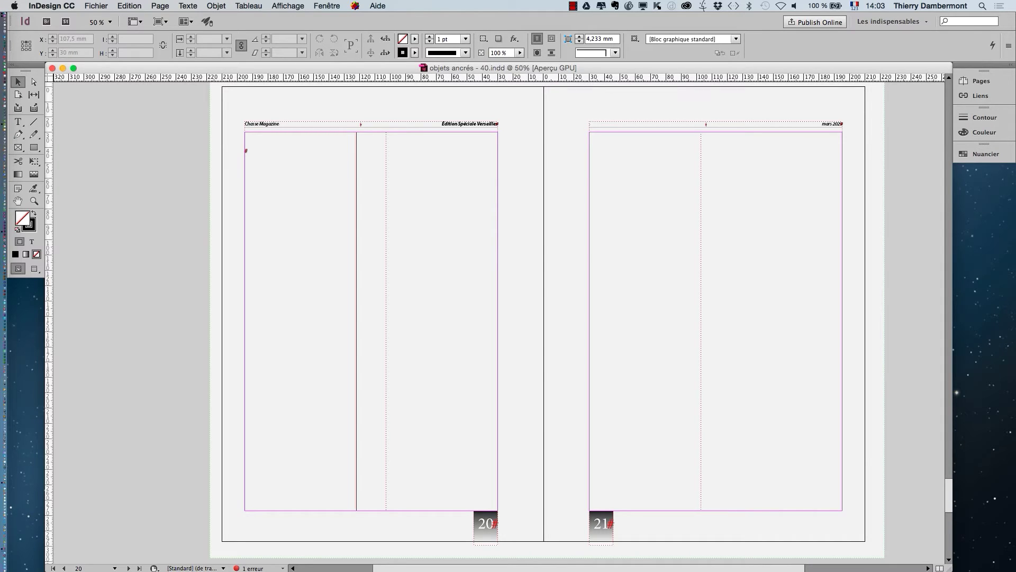
click(34, 269)
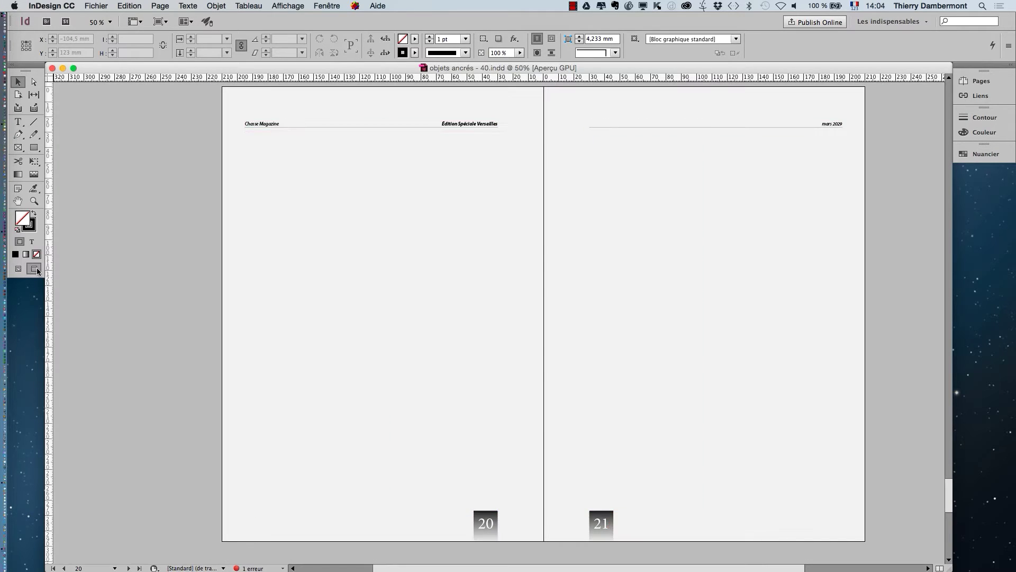
click(23, 271)
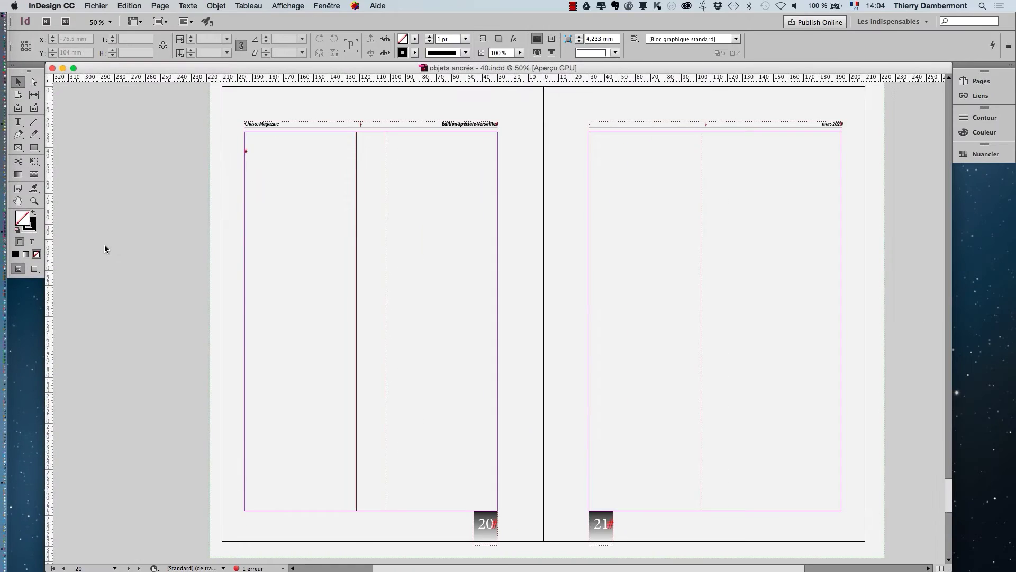
key(w)
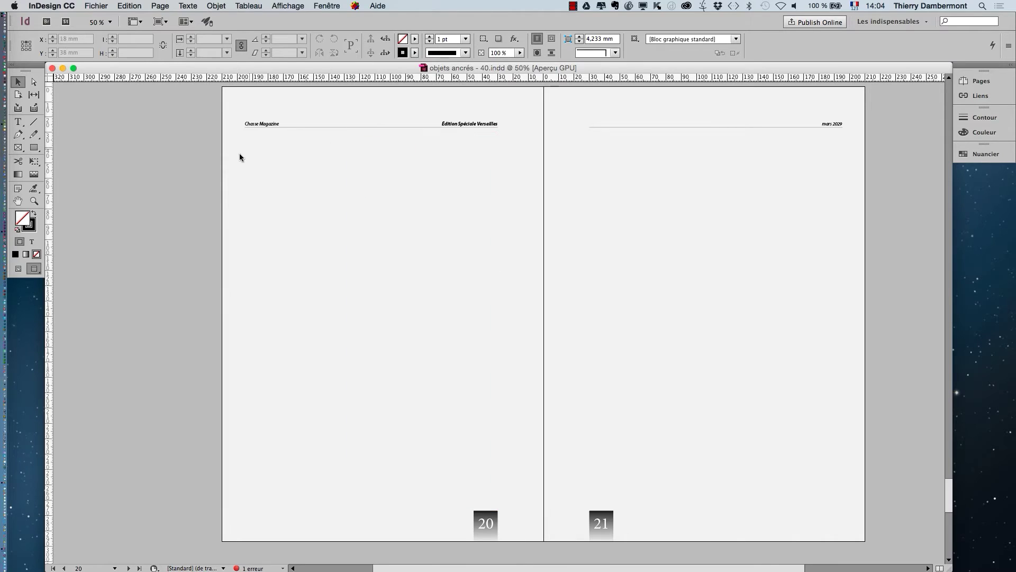
click(21, 270)
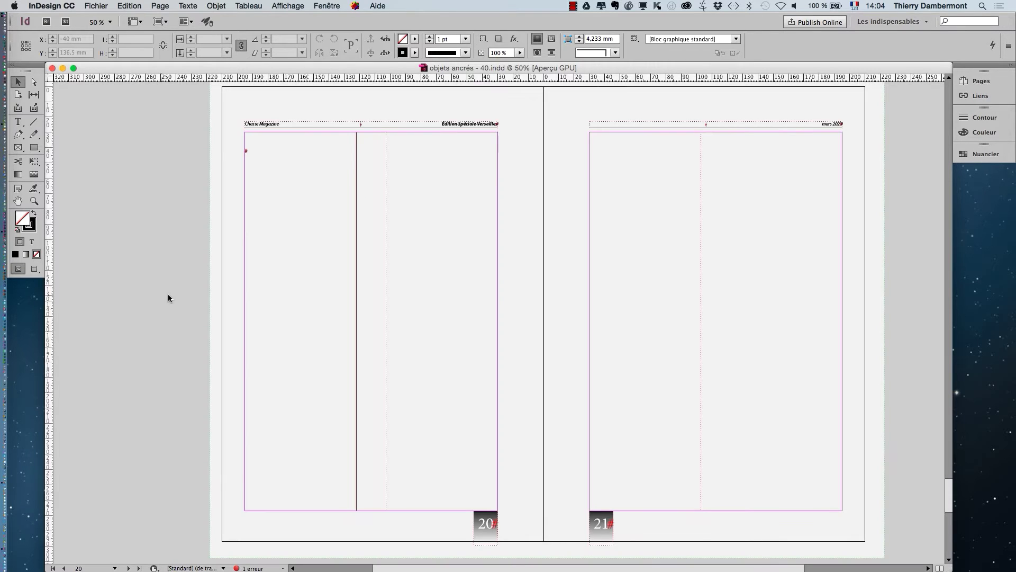
Display the document's layers, make "images flottantes" the active layer and lock all the others
click(328, 5)
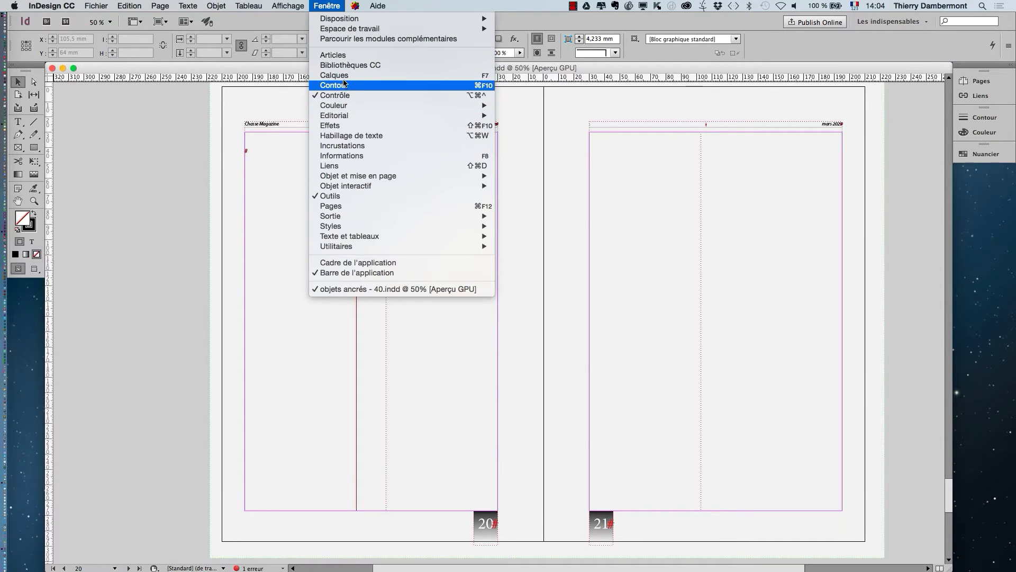
click(347, 82)
drag(386, 208, 579, 130)
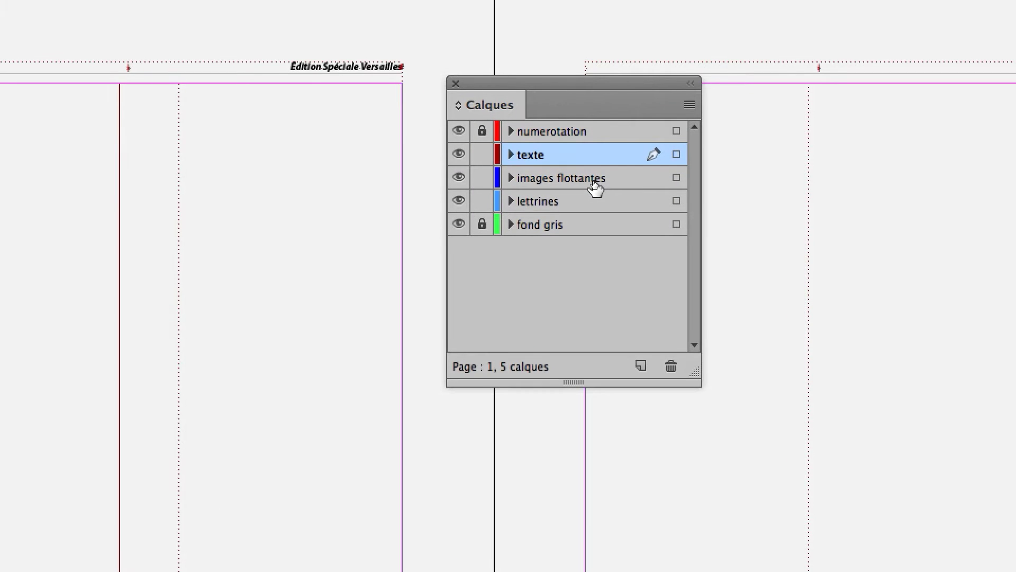
click(593, 183)
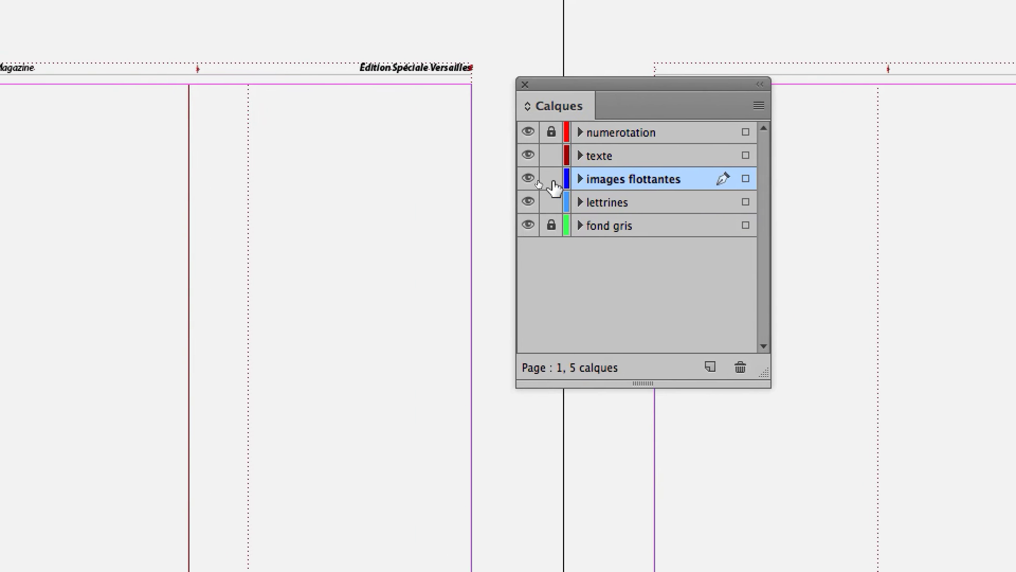
alt+click(554, 186)
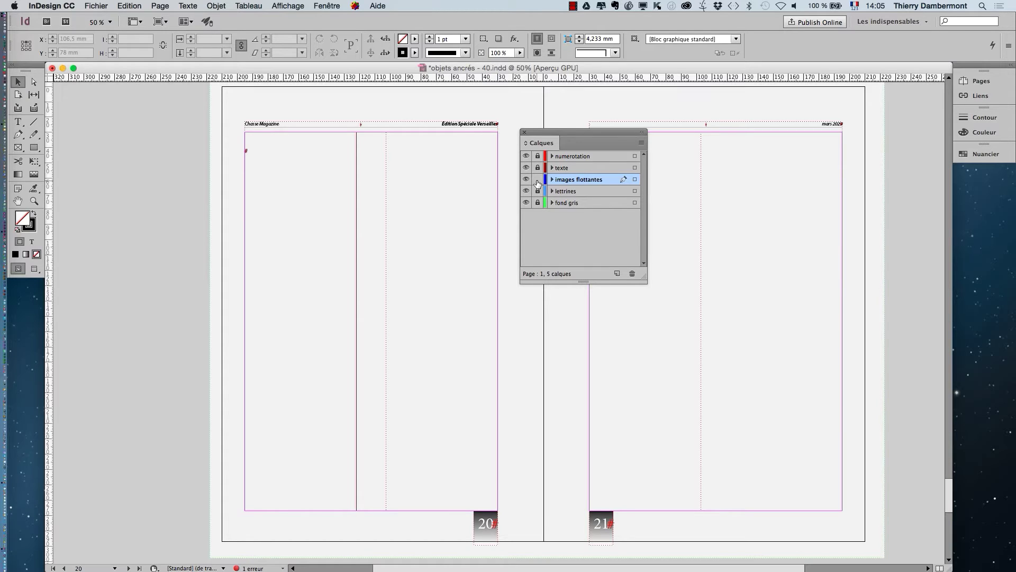
Show pages 20 and 21 in preview mode and move the layers list to the outer edge of page 21
click(34, 269)
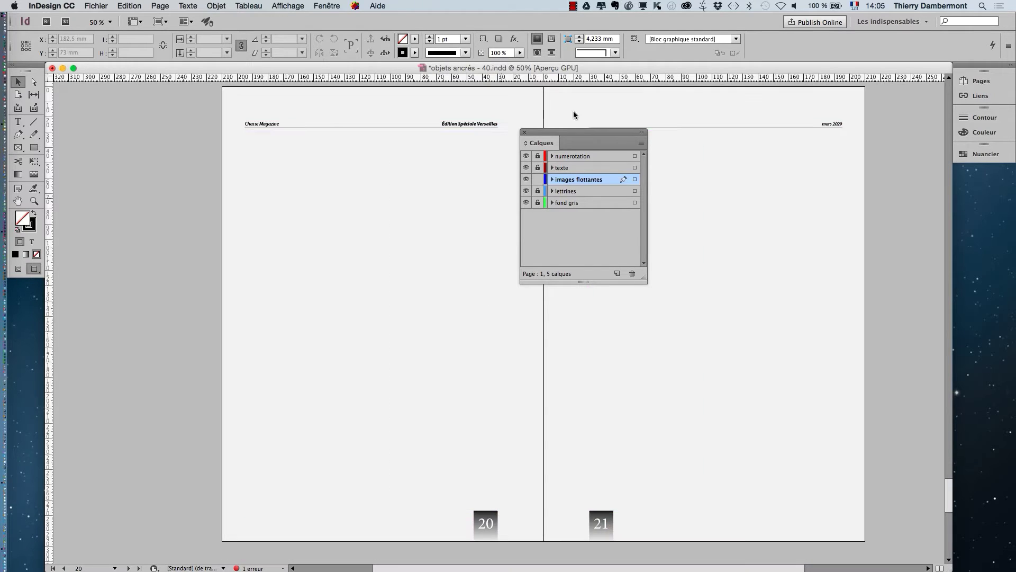
drag(537, 135, 814, 183)
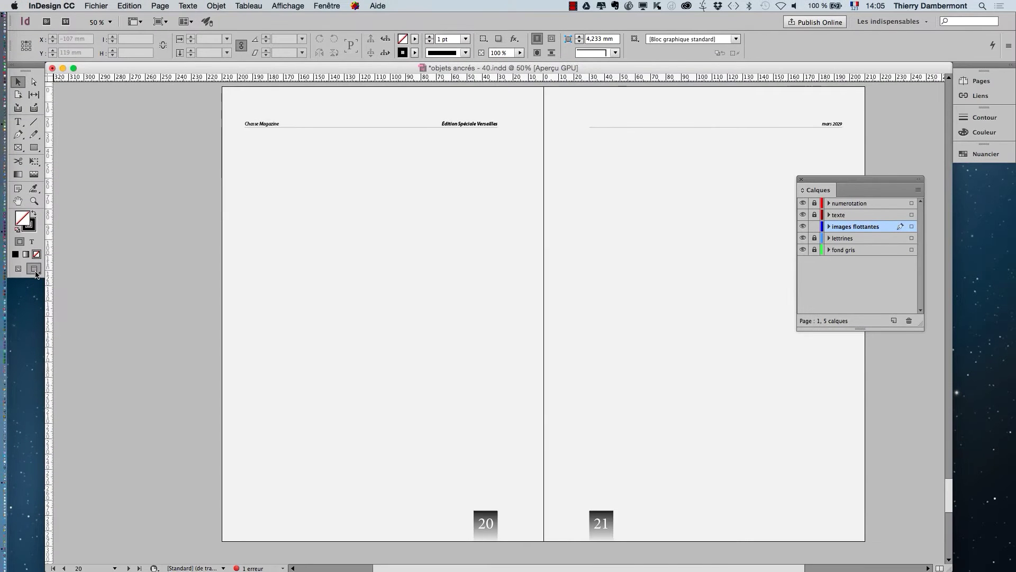
click(6, 268)
click(34, 268)
Import the four "ancienne gravure" JPEGs (dragon, loutre, renard, zèbre) and draw a two-column placement grid about 103 by 76.5 mm on page 20
click(106, 6)
click(131, 148)
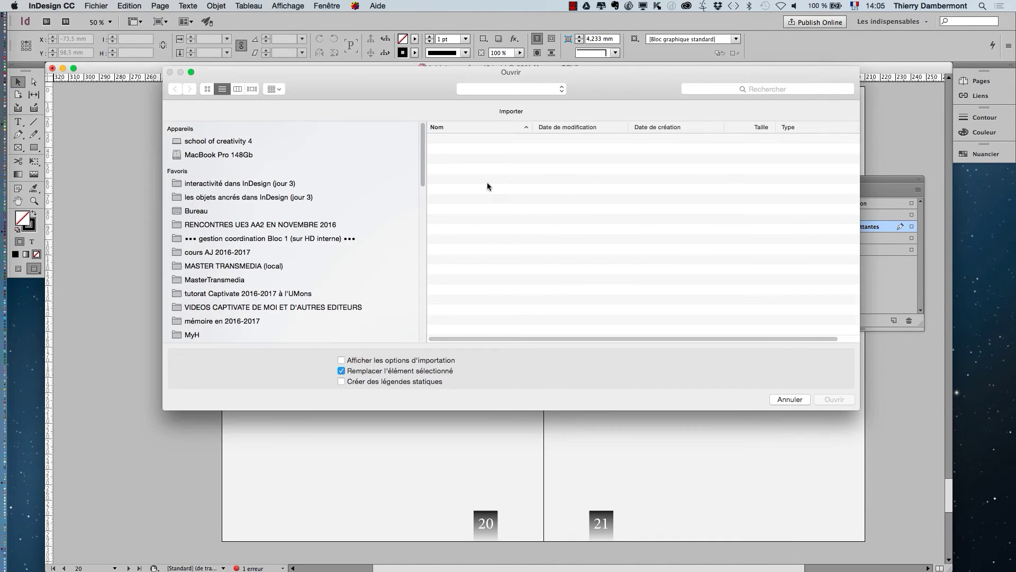
click(506, 160)
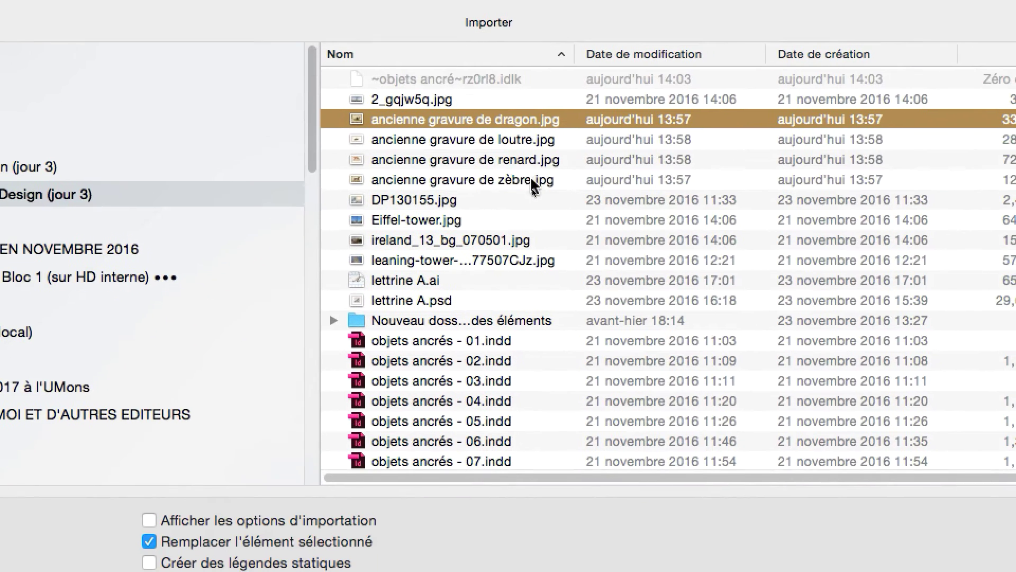
shift+click(537, 228)
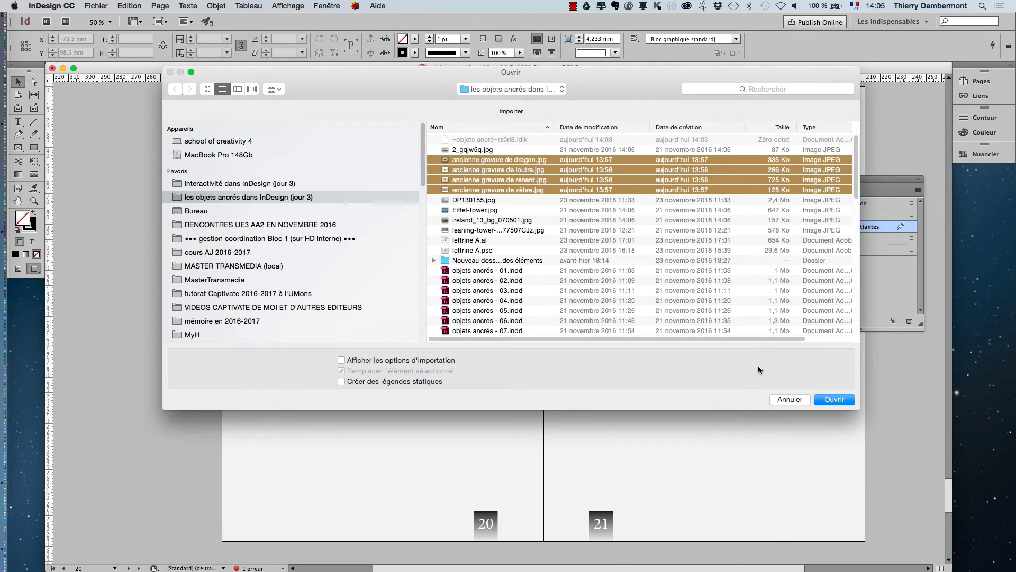
click(834, 400)
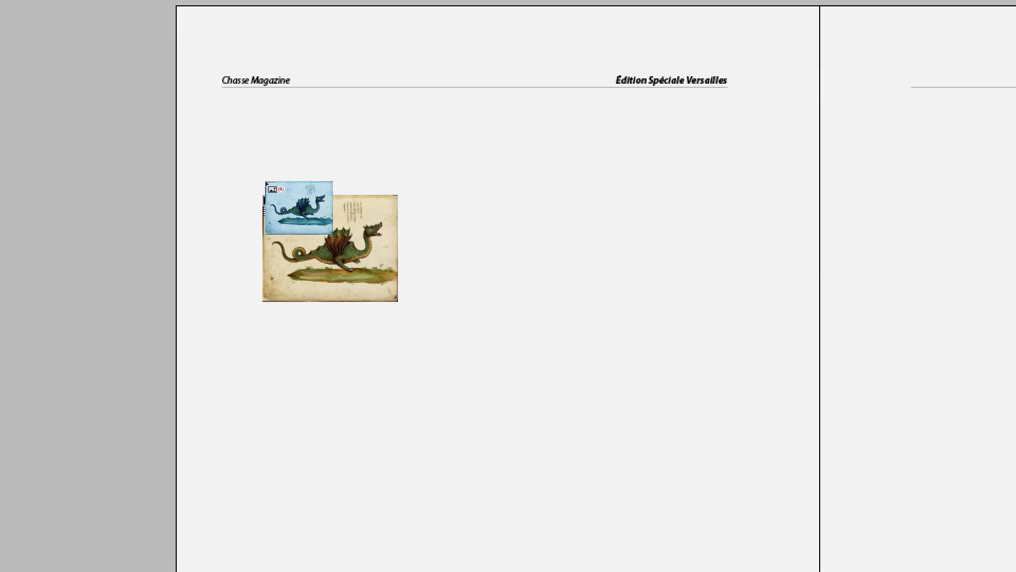
drag(266, 181, 373, 277)
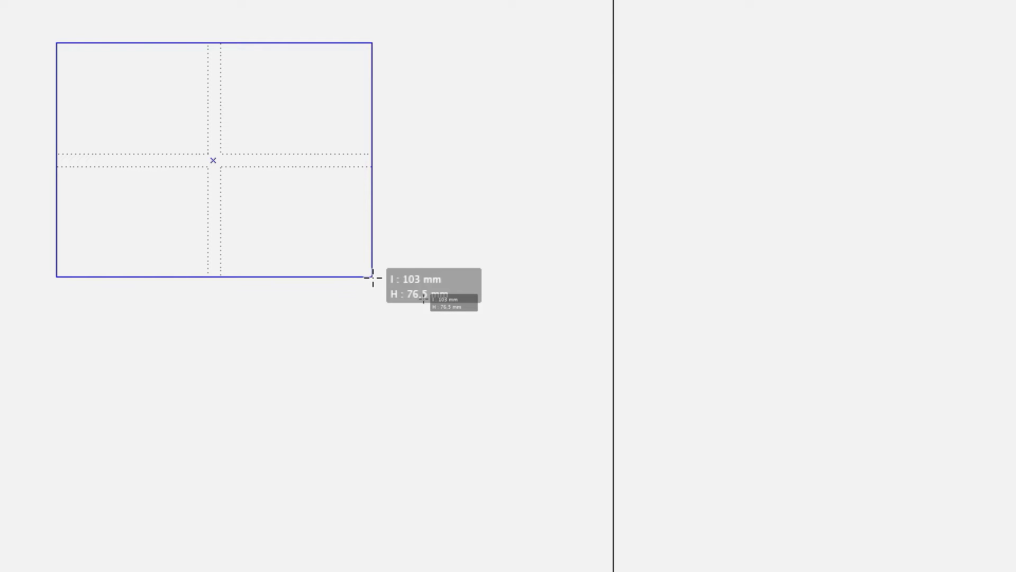
key(Up)
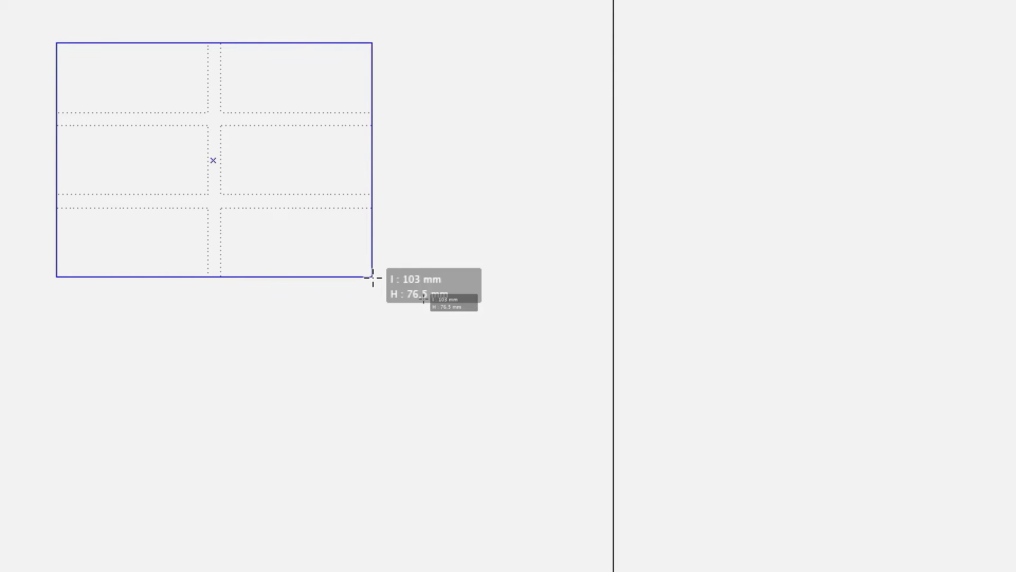
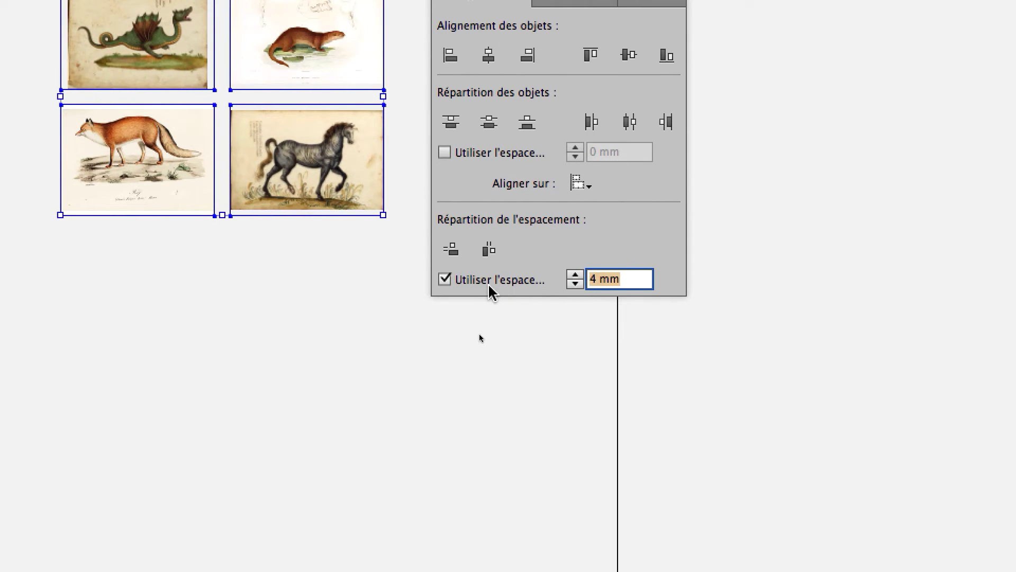
Try to distribute the four ungrouped images horizontally with 4 mm spacing, and undo the distribution
click(489, 250)
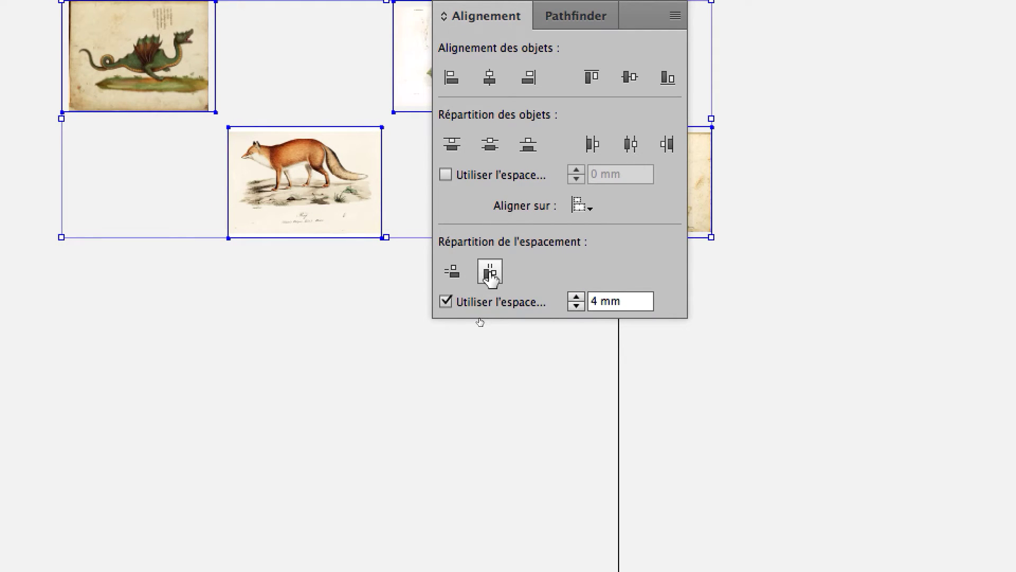
key(super+z)
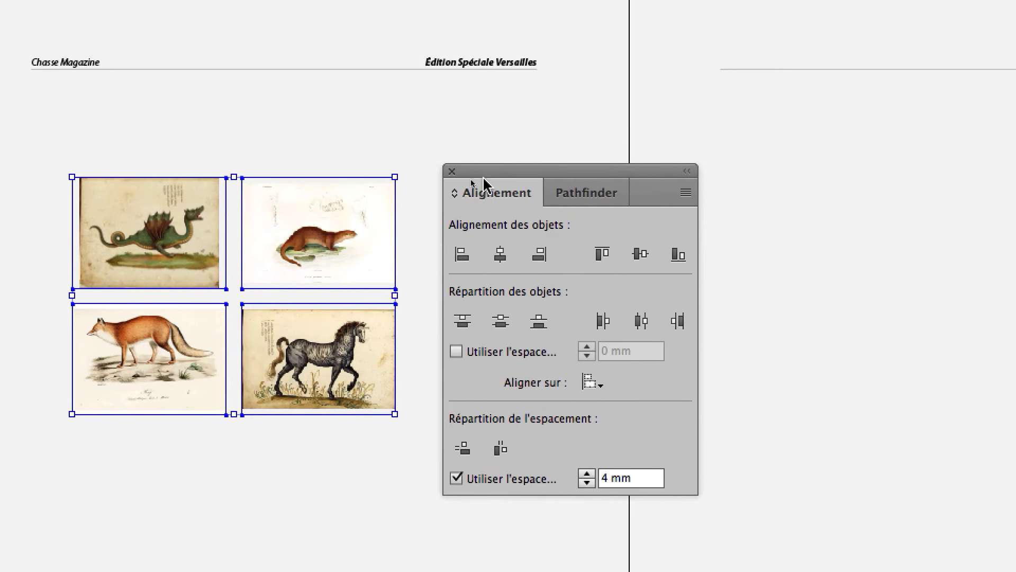
drag(483, 170, 522, 161)
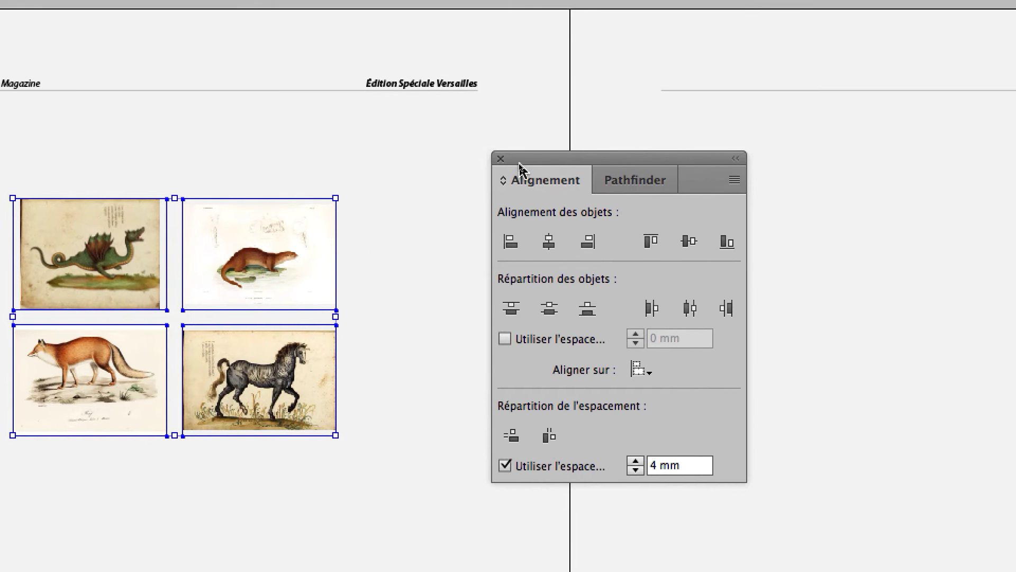
drag(520, 164, 439, 154)
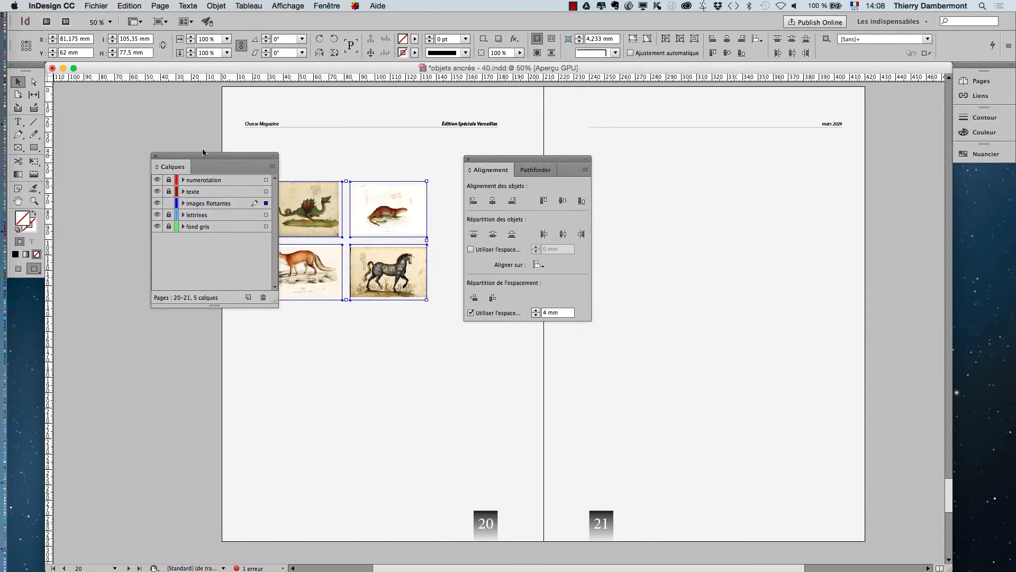
Activate the "images flottantes" layer and move the layers list onto page 21, clear of the images
drag(203, 152, 181, 145)
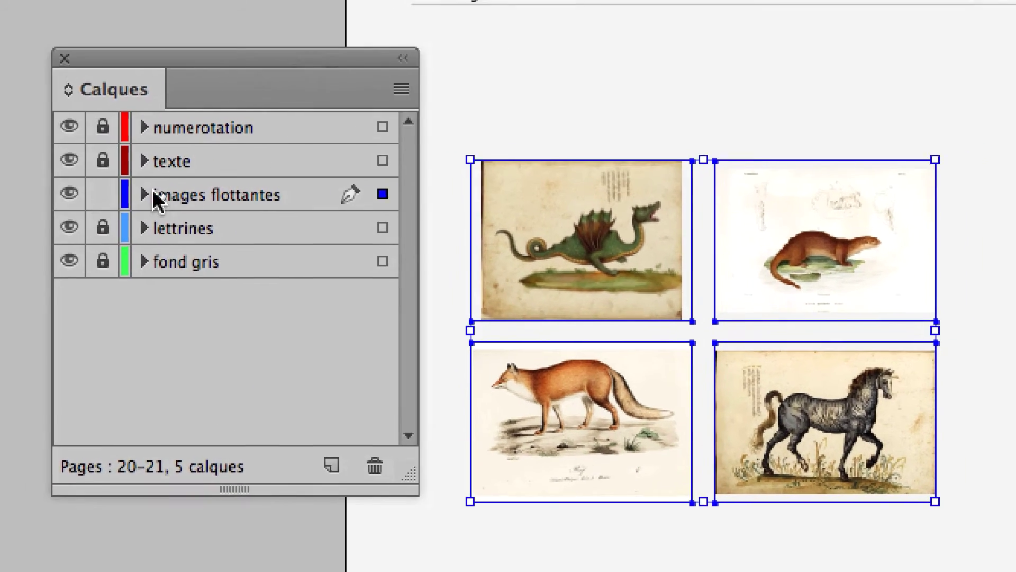
click(161, 196)
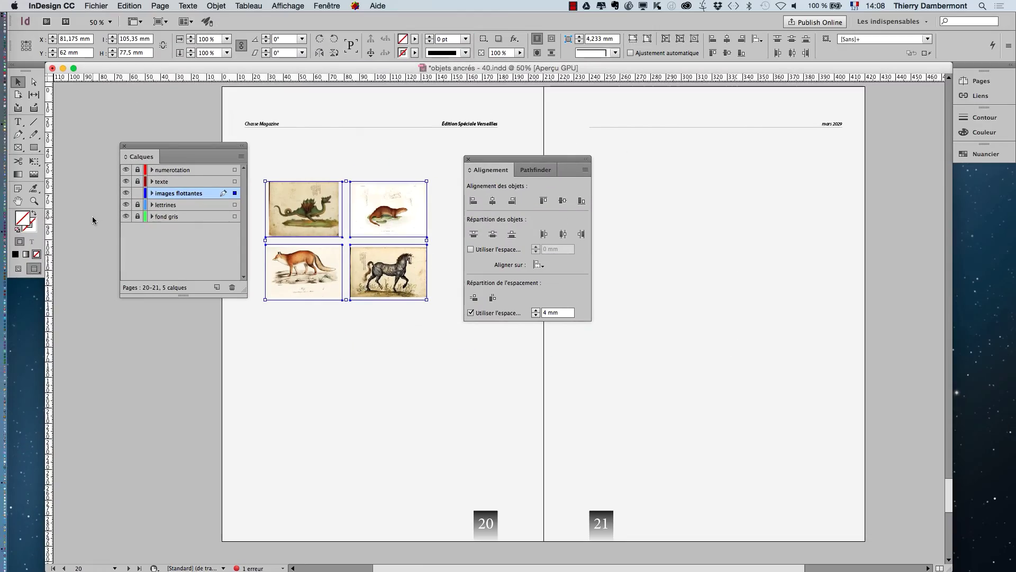
drag(585, 196, 829, 179)
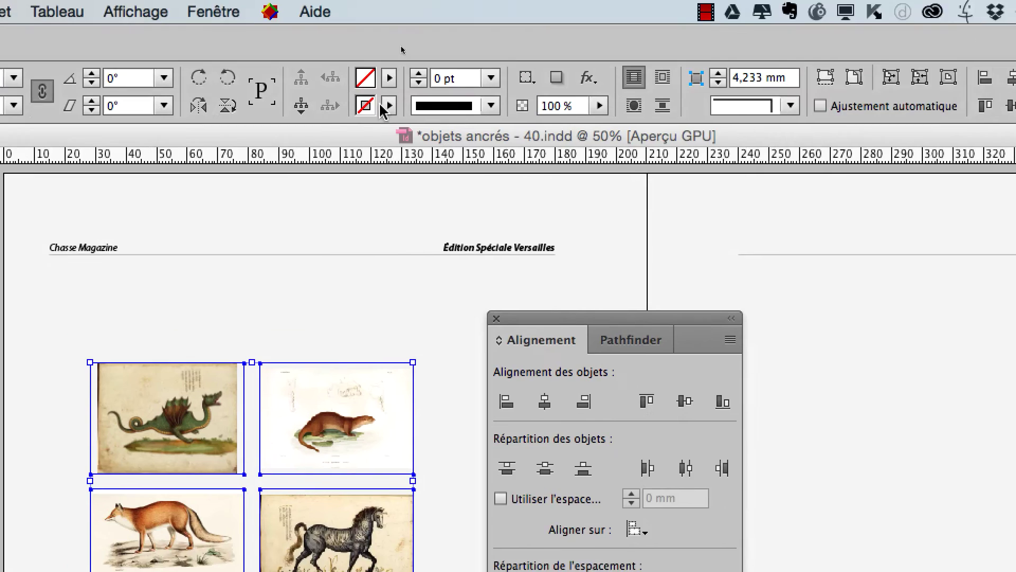
click(213, 12)
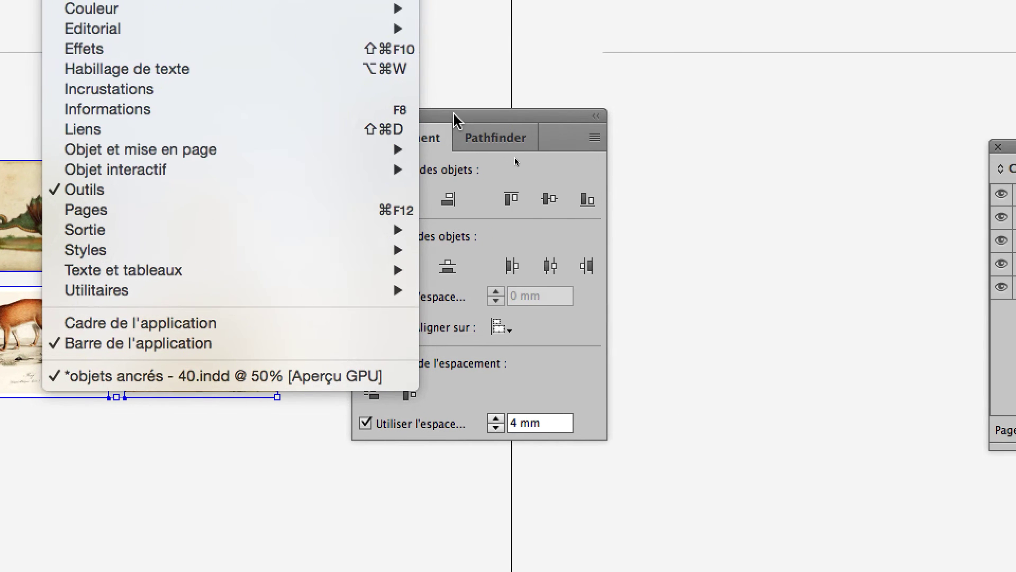
click(453, 114)
drag(441, 115, 414, 94)
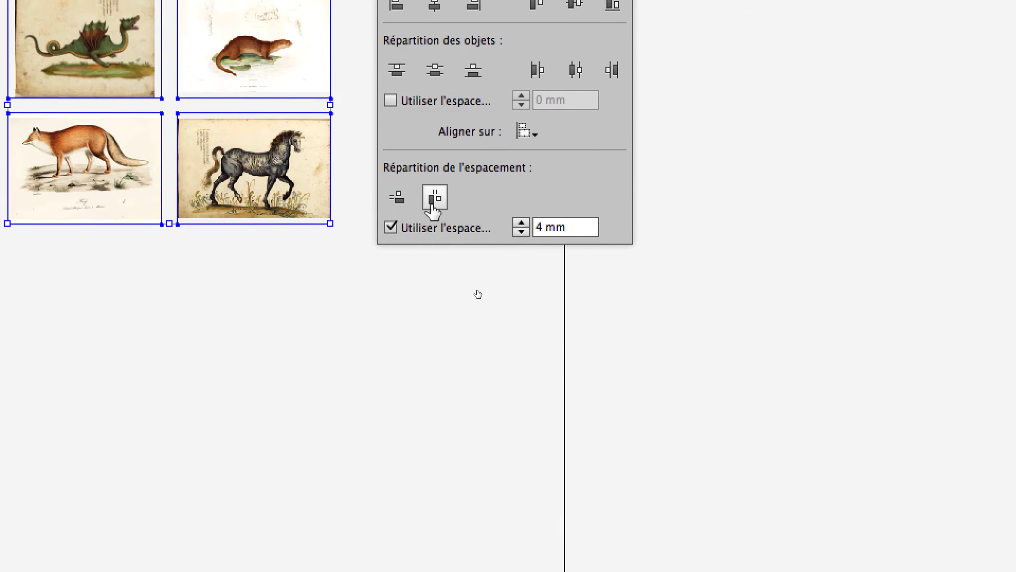
Try 4 mm spacing on the four ungrouped images horizontally and vertically, undoing each distribution
click(434, 197)
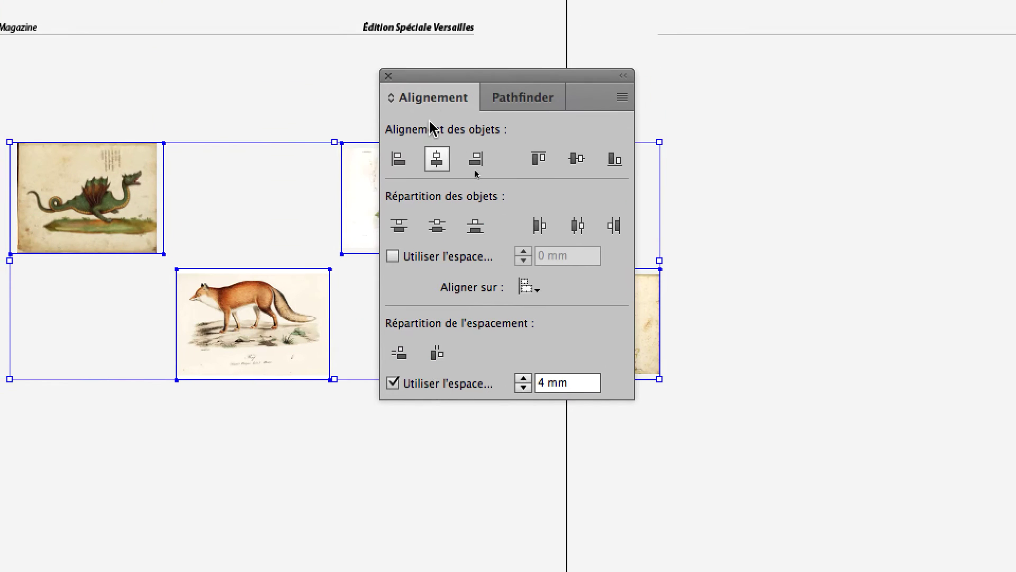
drag(435, 109, 739, 107)
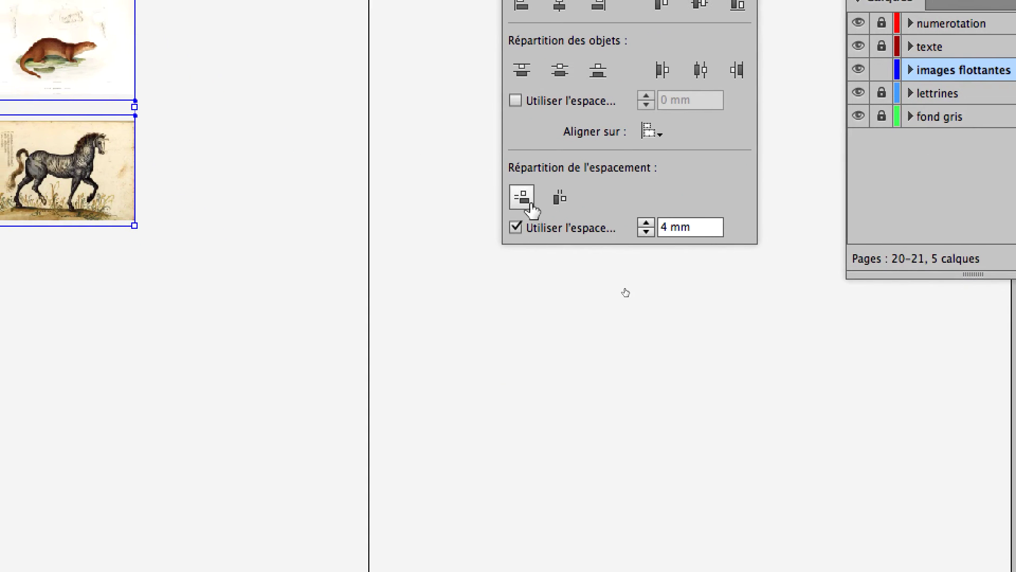
click(531, 209)
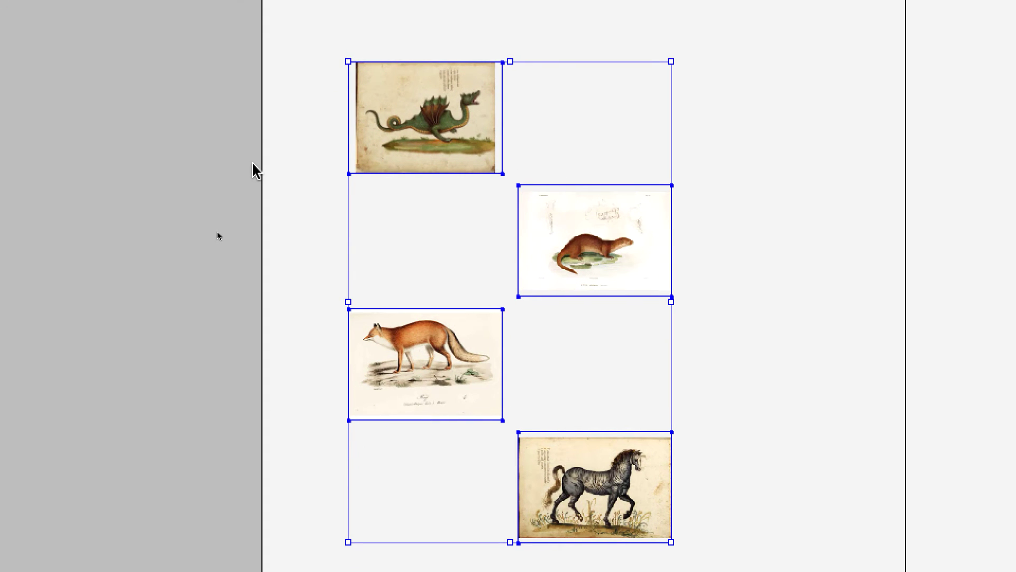
key(ctrl+z)
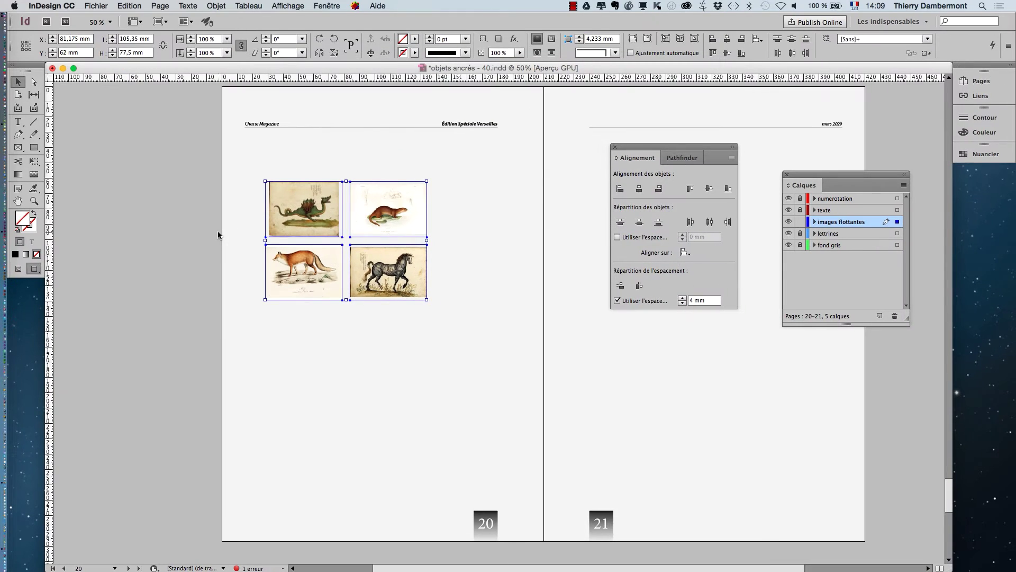
drag(622, 155, 532, 158)
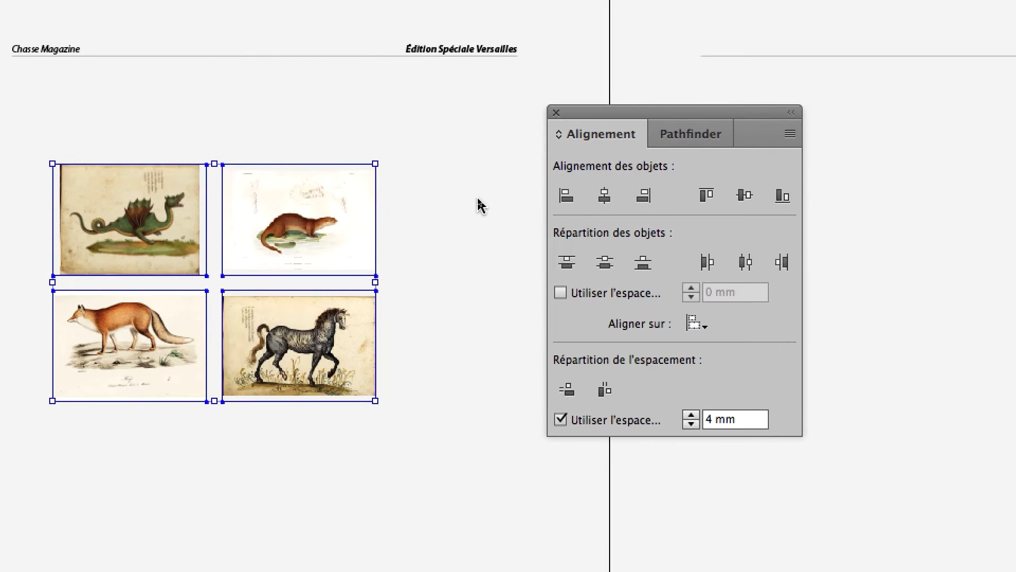
Group the images of each column and distribute the two groups horizontally with 4 mm spacing
click(449, 190)
drag(456, 183, 369, 357)
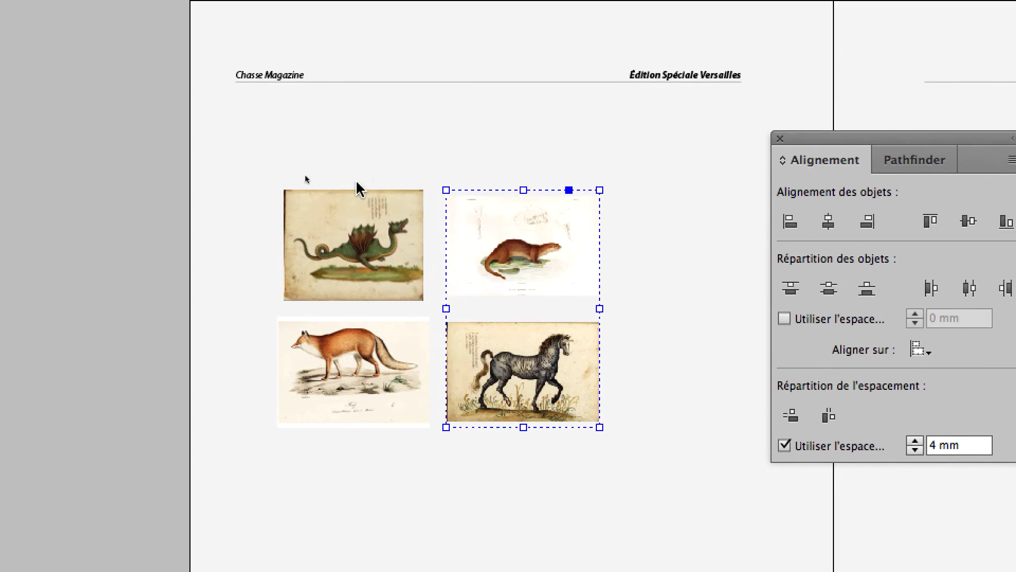
drag(364, 230, 367, 305)
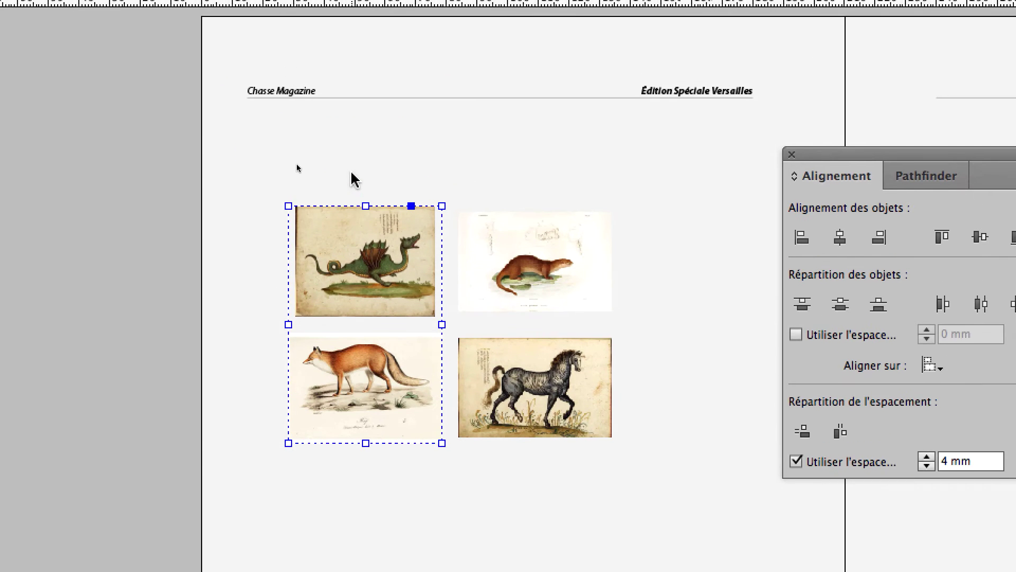
drag(330, 45, 518, 152)
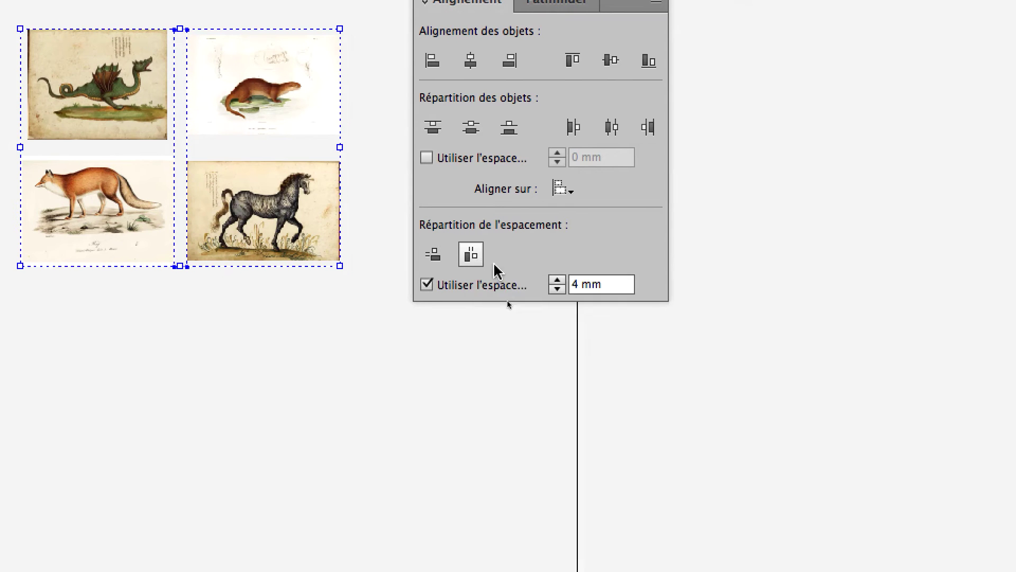
Set the distribution spacing to 14 mm and distribute the two column groups horizontally
click(570, 284)
click(570, 284)
click(570, 284)
click(515, 271)
click(515, 271)
click(516, 271)
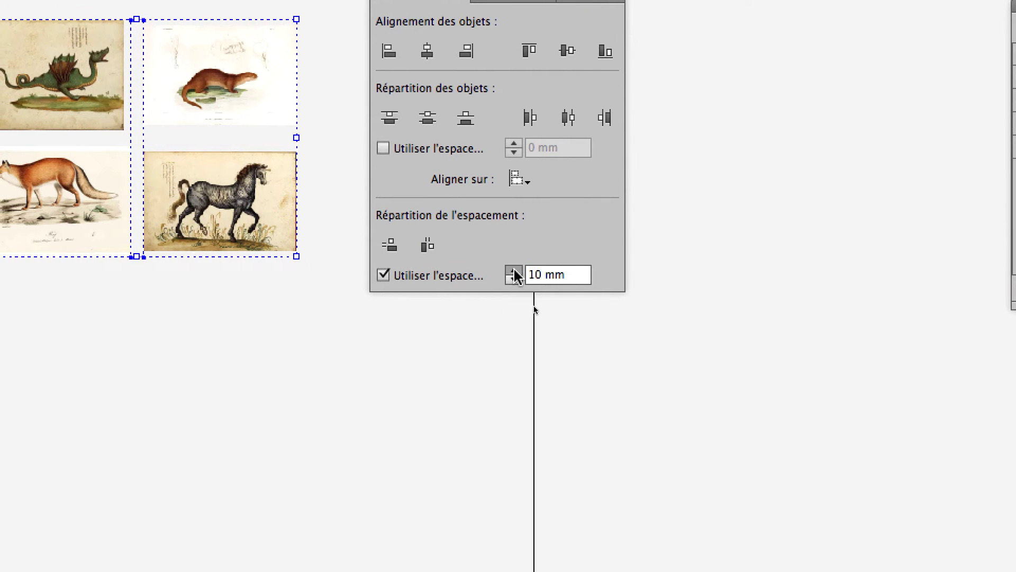
click(515, 271)
click(515, 271)
click(515, 271)
click(515, 273)
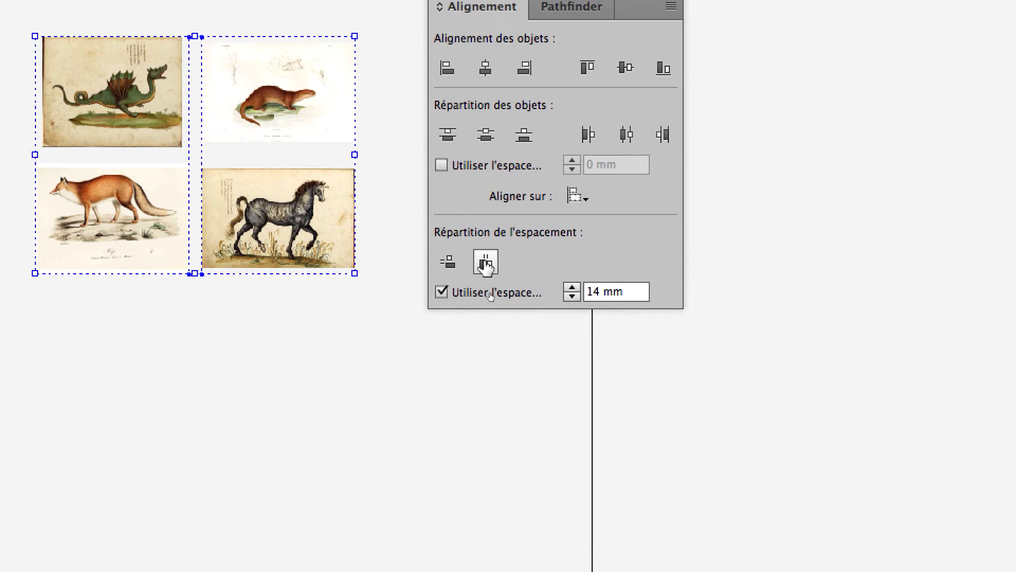
click(428, 247)
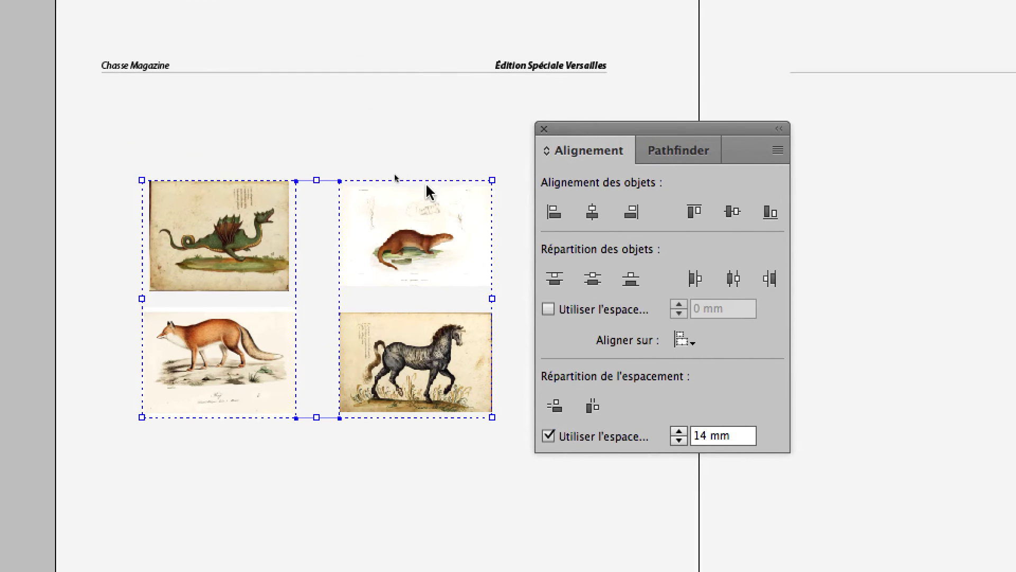
Ungroup the two columns of engravings and regroup the images by row, dragon with otter and fox with zebra
click(374, 162)
drag(234, 100, 419, 202)
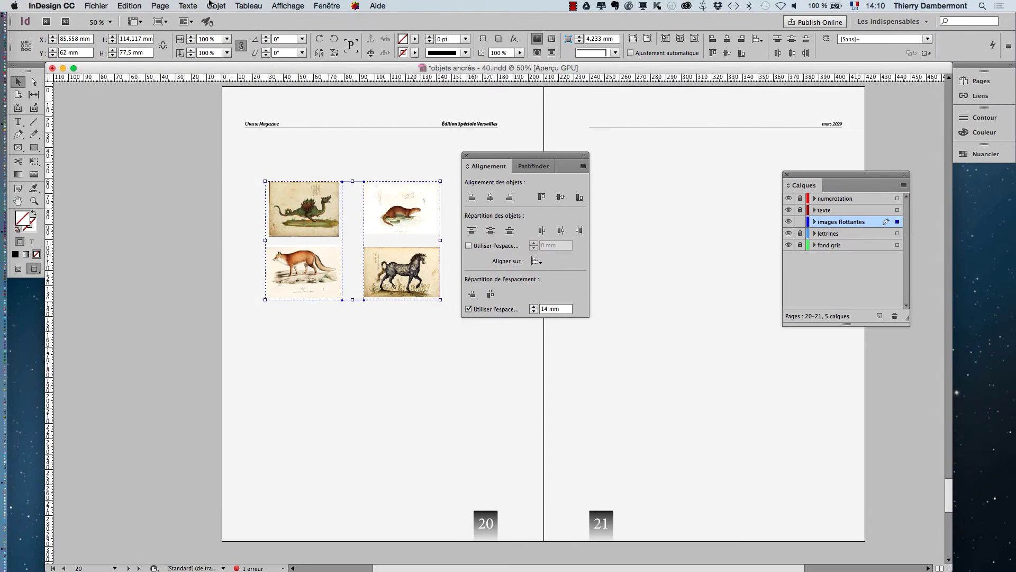
click(215, 5)
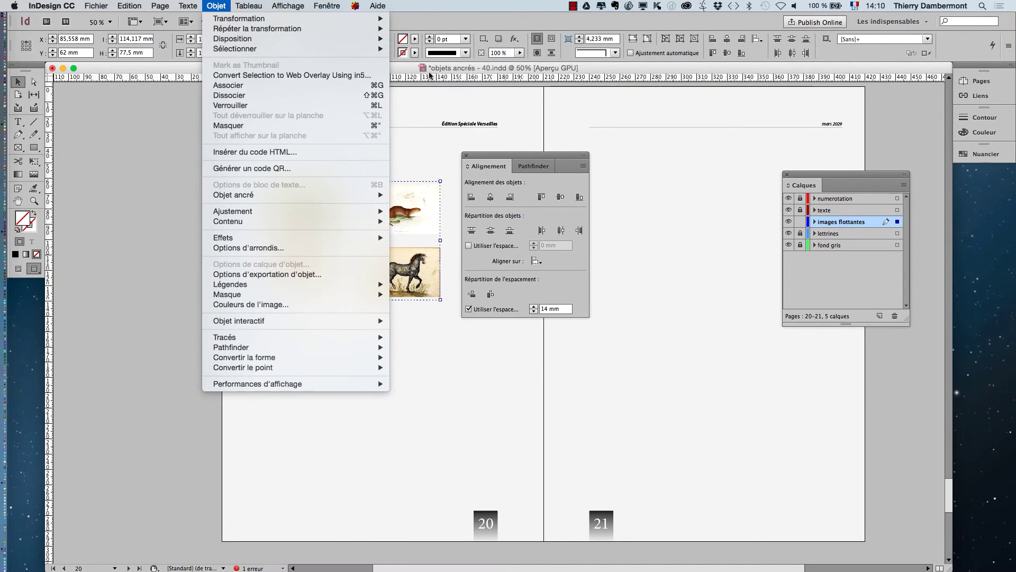
click(429, 83)
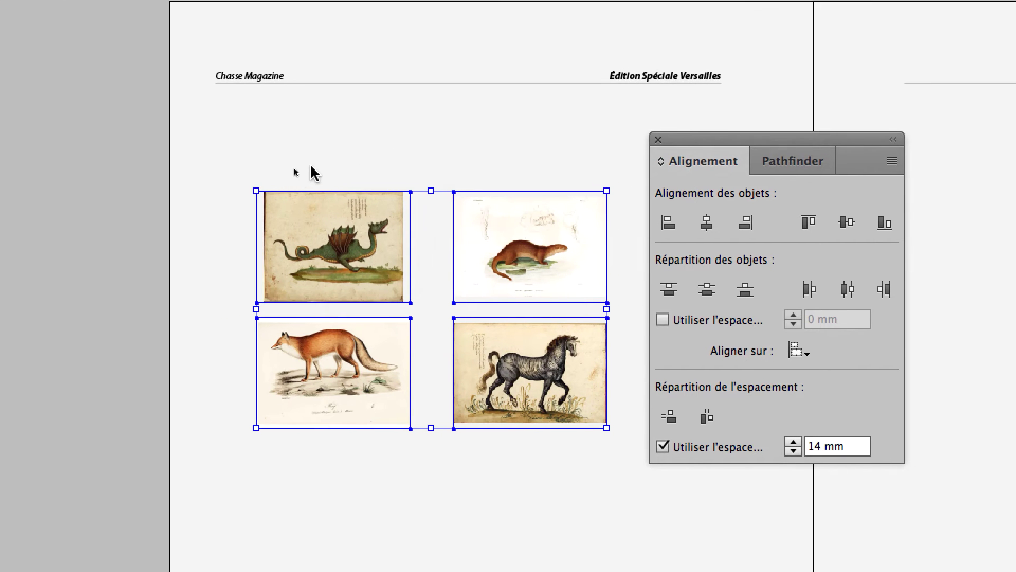
drag(287, 175, 415, 226)
drag(372, 183, 379, 189)
key(super+g)
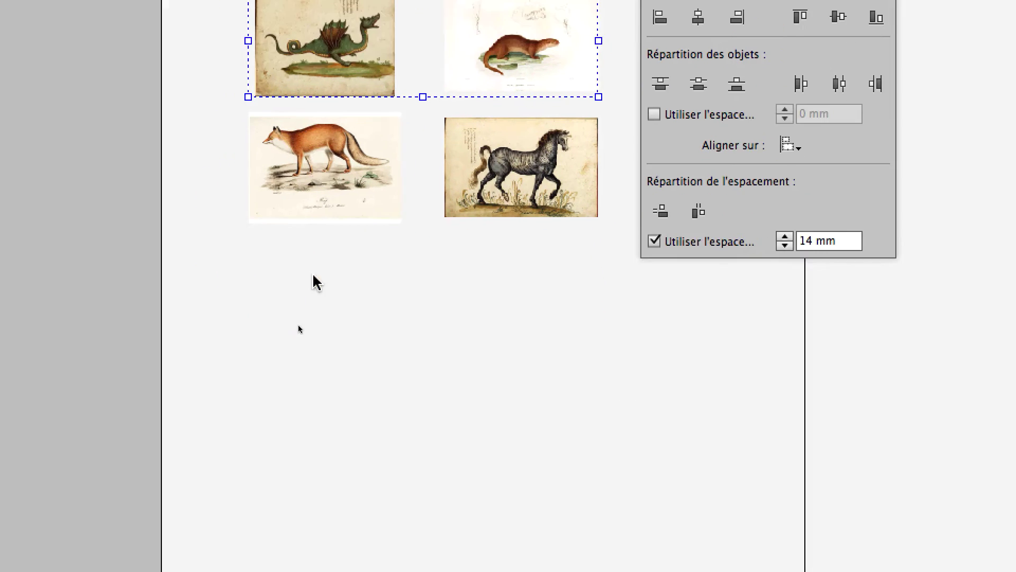
drag(313, 275, 458, 182)
key(super+g)
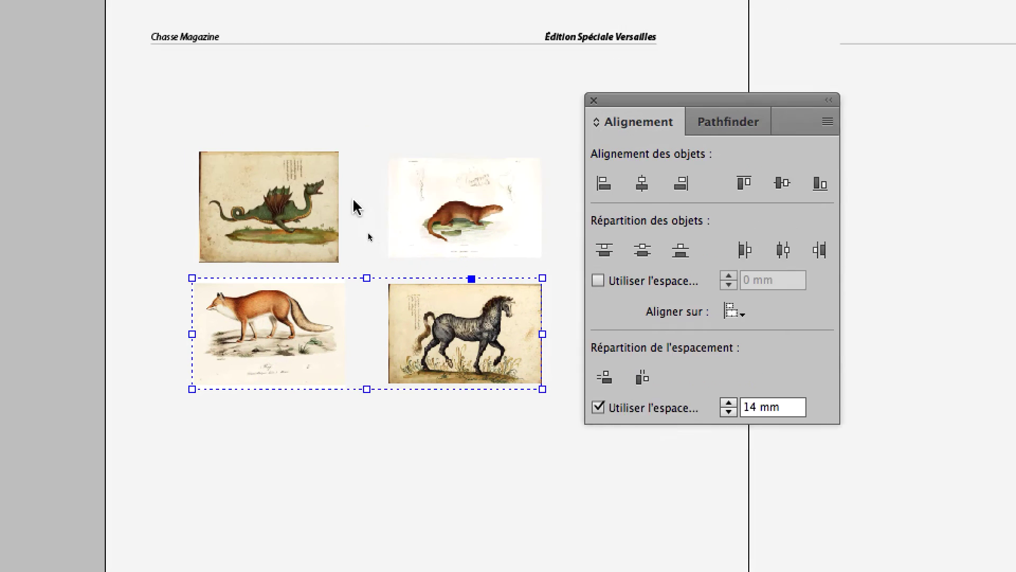
Distribute the two row groups vertically with 14 mm spacing and select each row to check it
shift+click(330, 209)
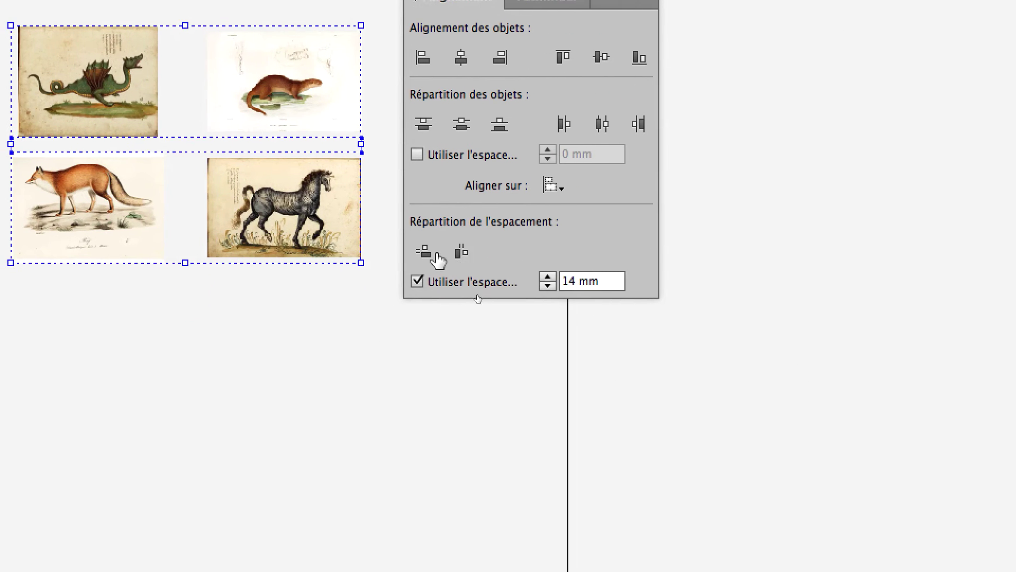
click(605, 377)
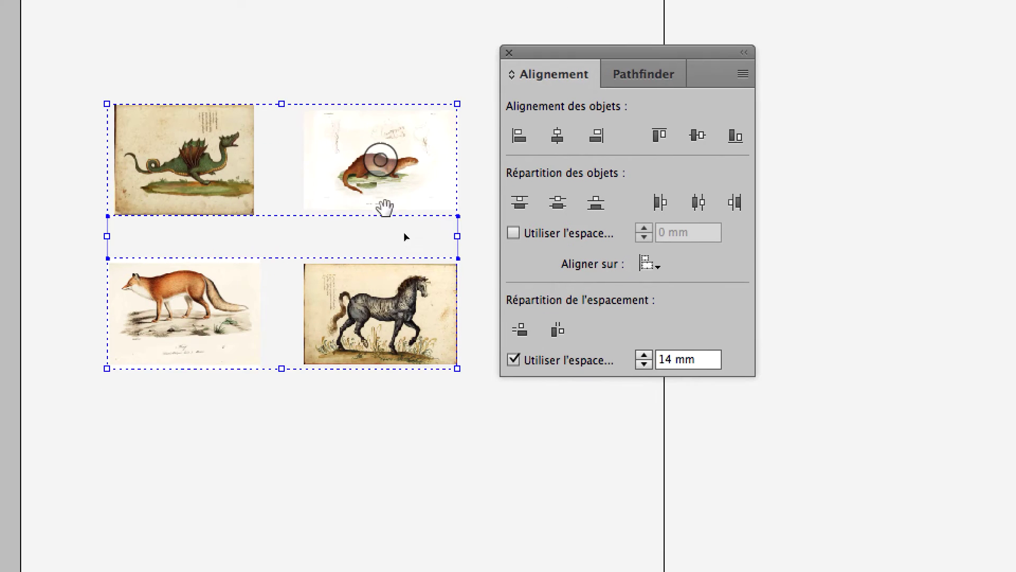
click(378, 311)
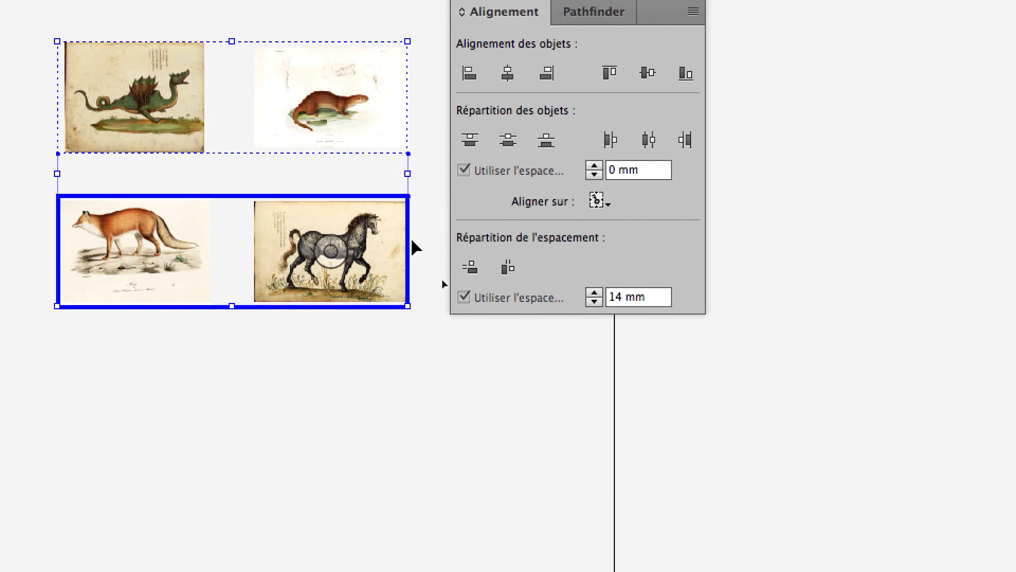
click(417, 246)
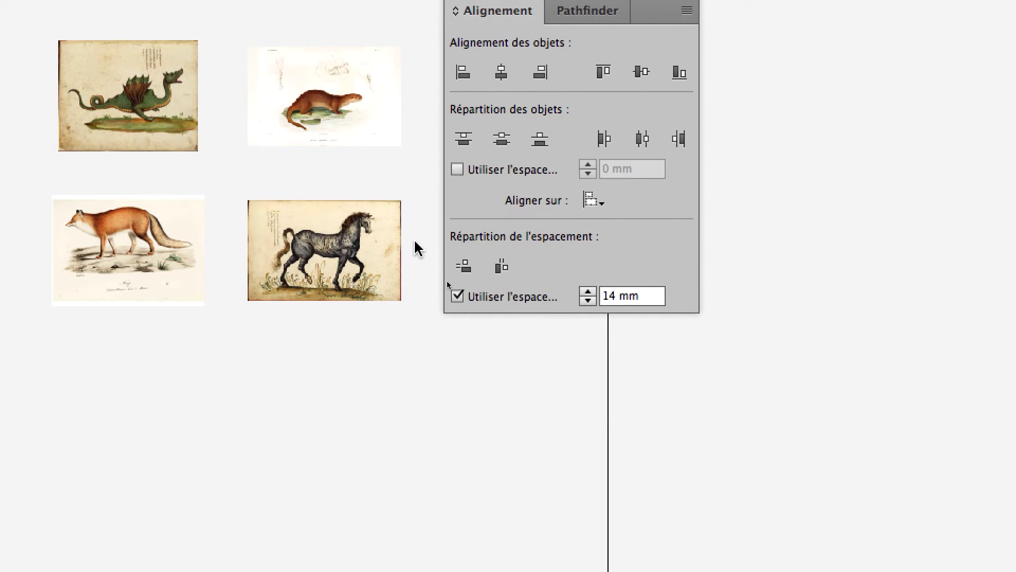
click(382, 234)
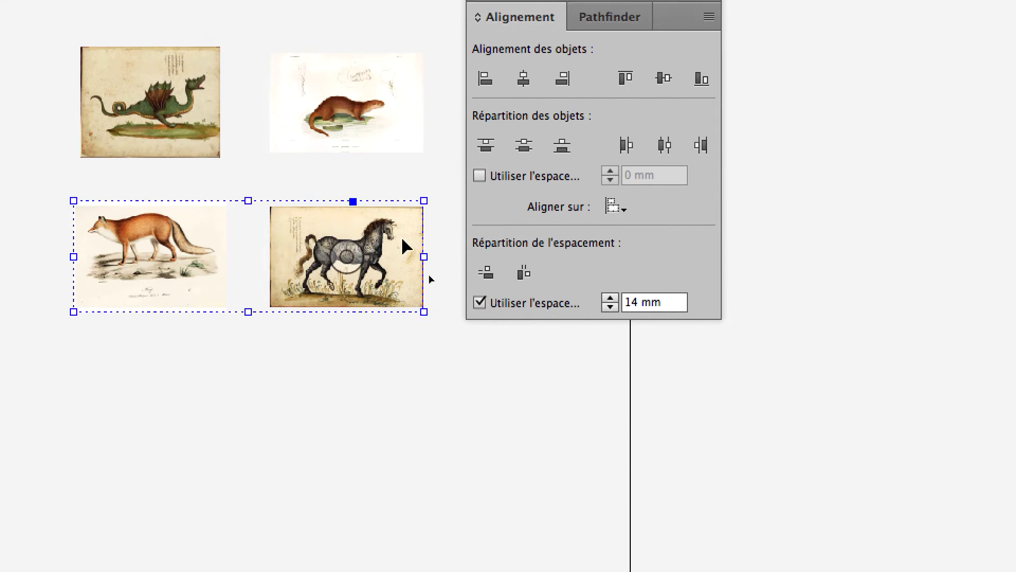
click(356, 128)
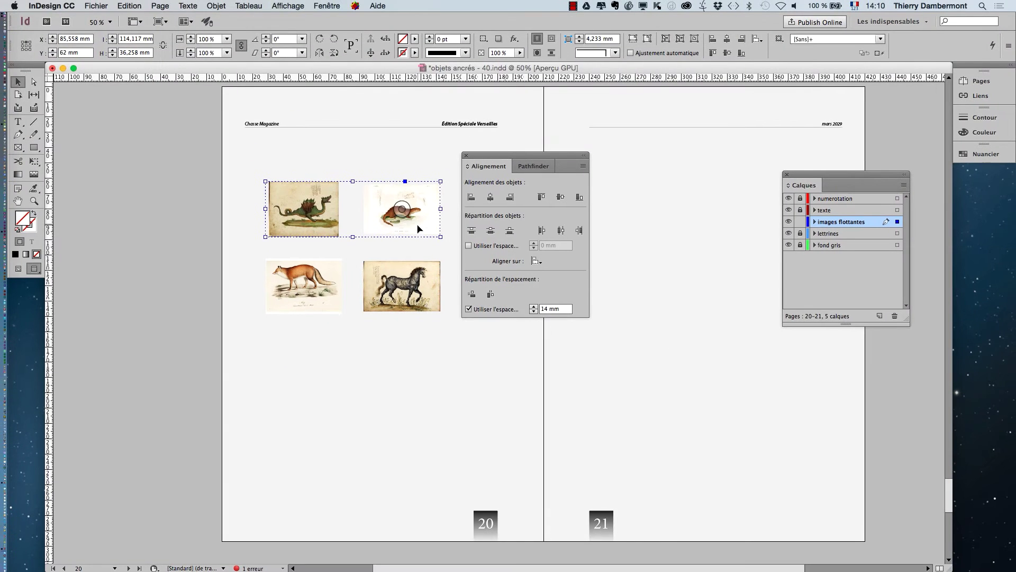
Ungroup the rows and regroup the engravings by column, dragon with fox and otter with zebra
drag(501, 159, 539, 126)
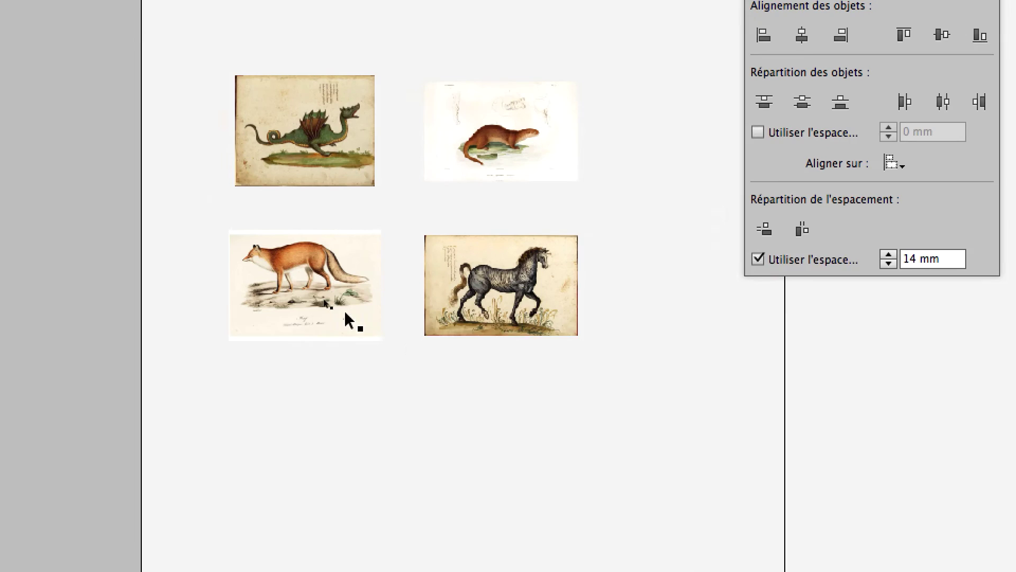
click(307, 208)
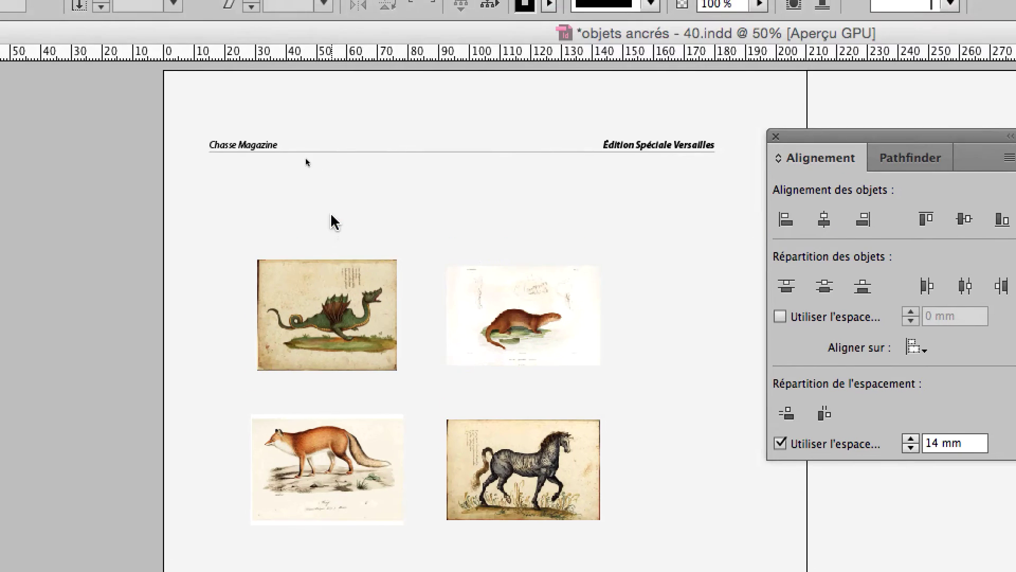
drag(324, 182, 439, 442)
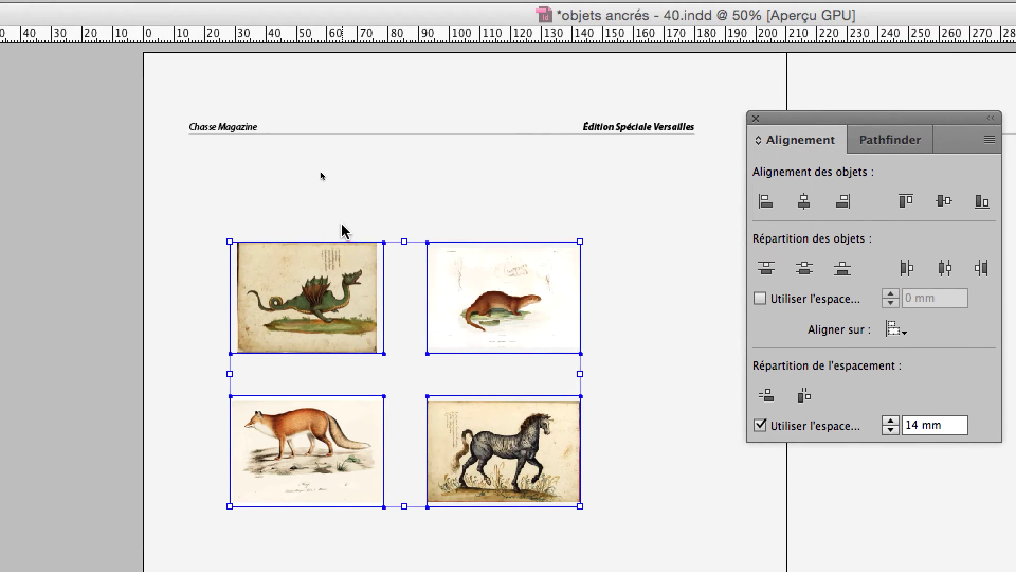
drag(275, 45, 345, 311)
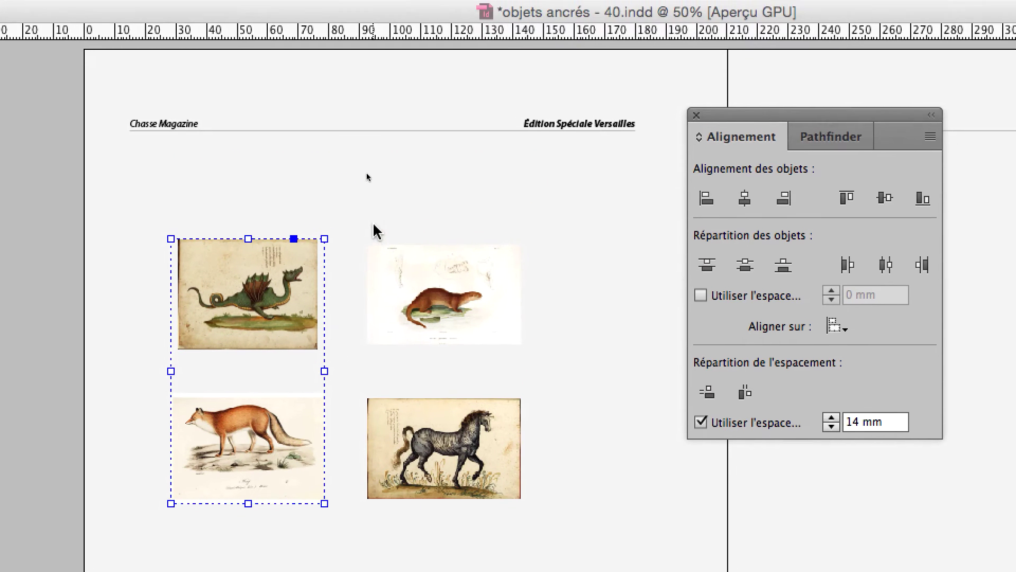
drag(437, 63, 533, 322)
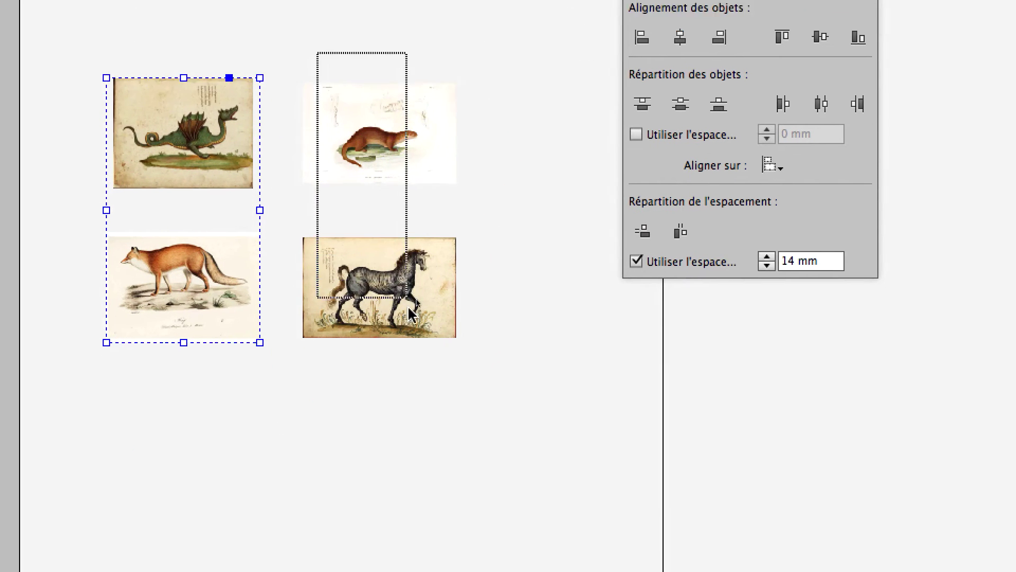
drag(408, 308, 409, 310)
key(super+g)
Distribute the two column groups horizontally with 5 mm spacing
drag(201, 58, 398, 179)
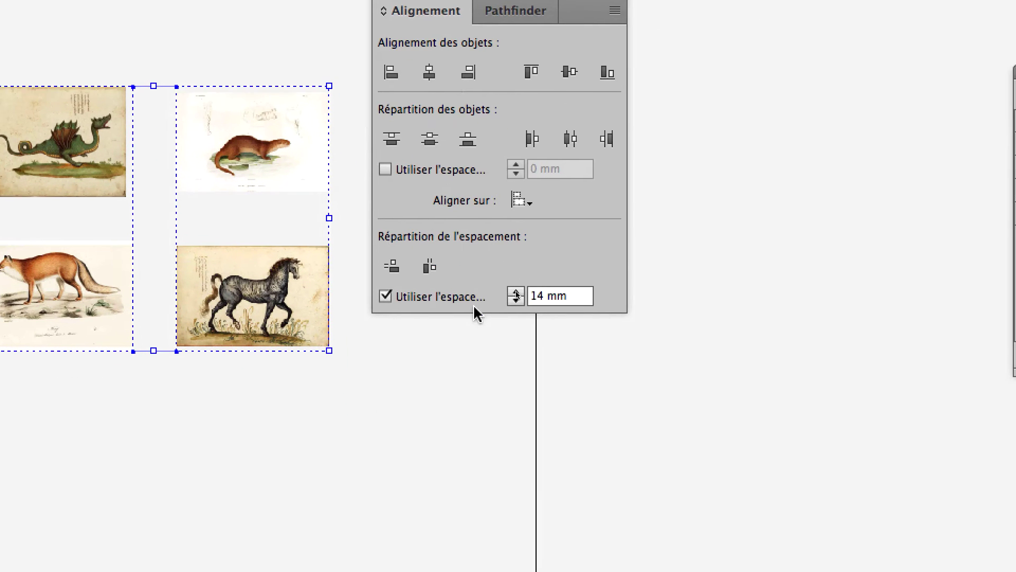
double_click(548, 292)
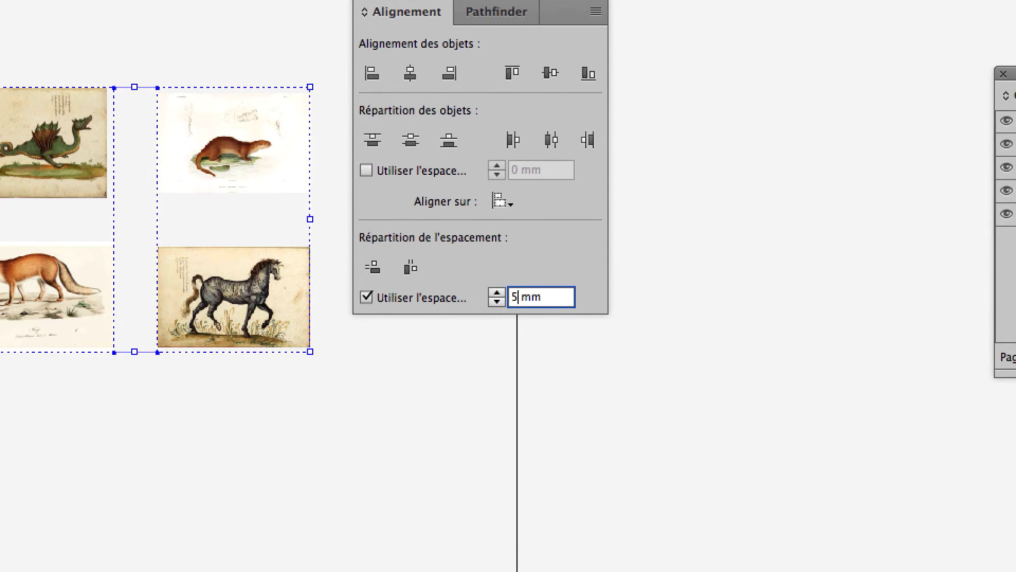
click(411, 268)
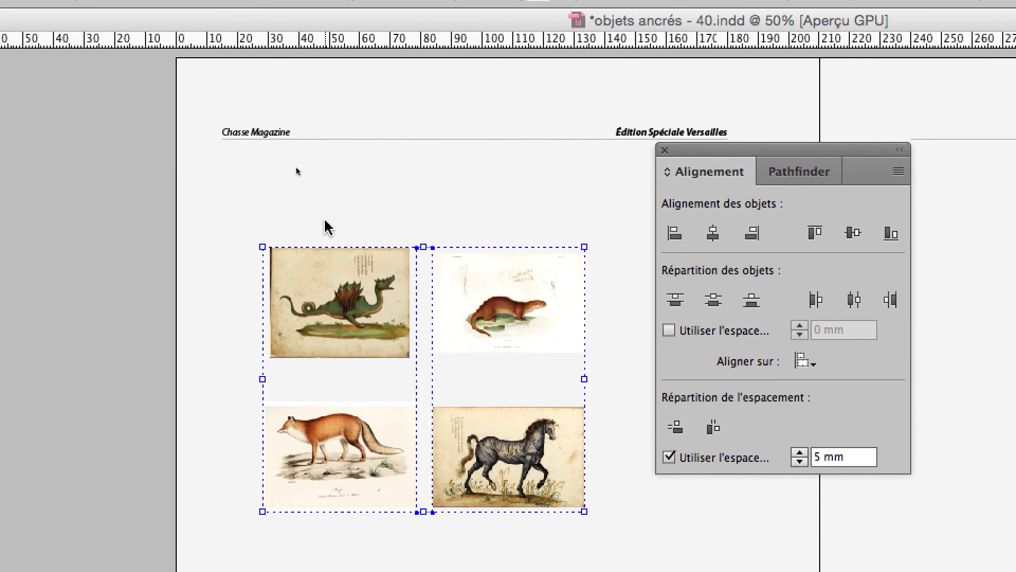
Regroup the engravings by row instead of by column and distribute the two rows vertically with 5 mm spacing
click(83, 88)
drag(335, 228, 493, 302)
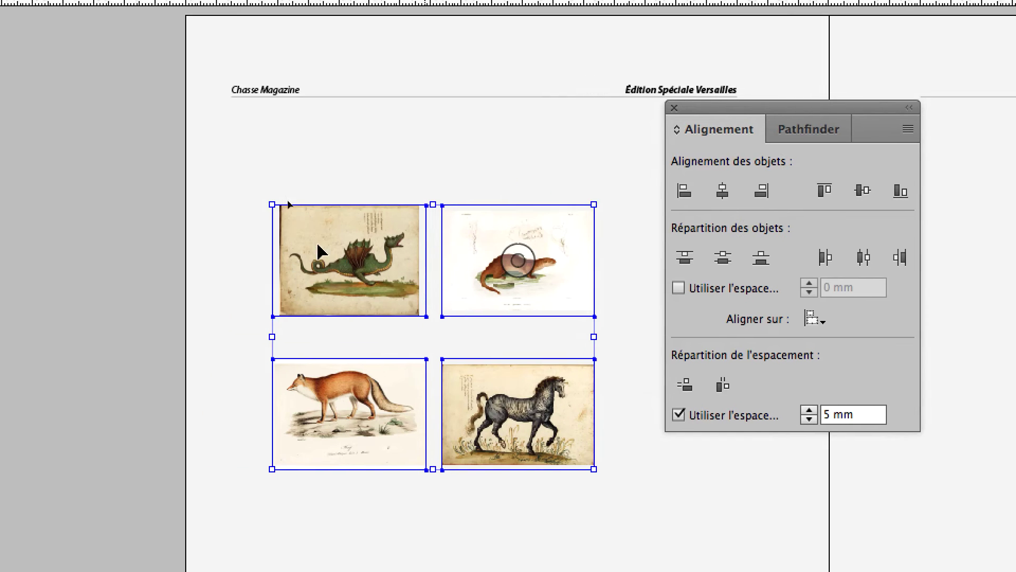
drag(233, 135, 378, 202)
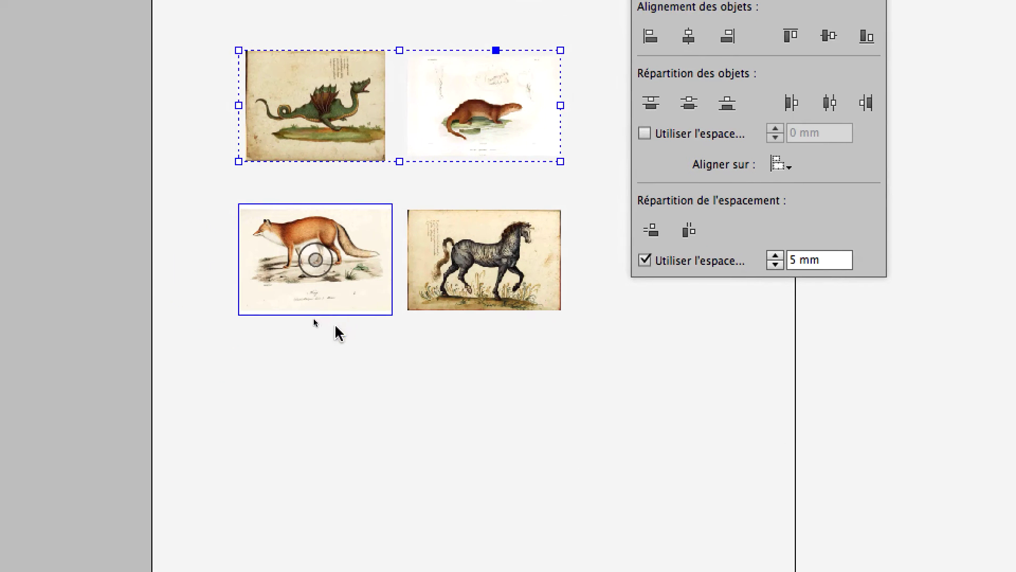
drag(267, 477, 349, 412)
key(super+g)
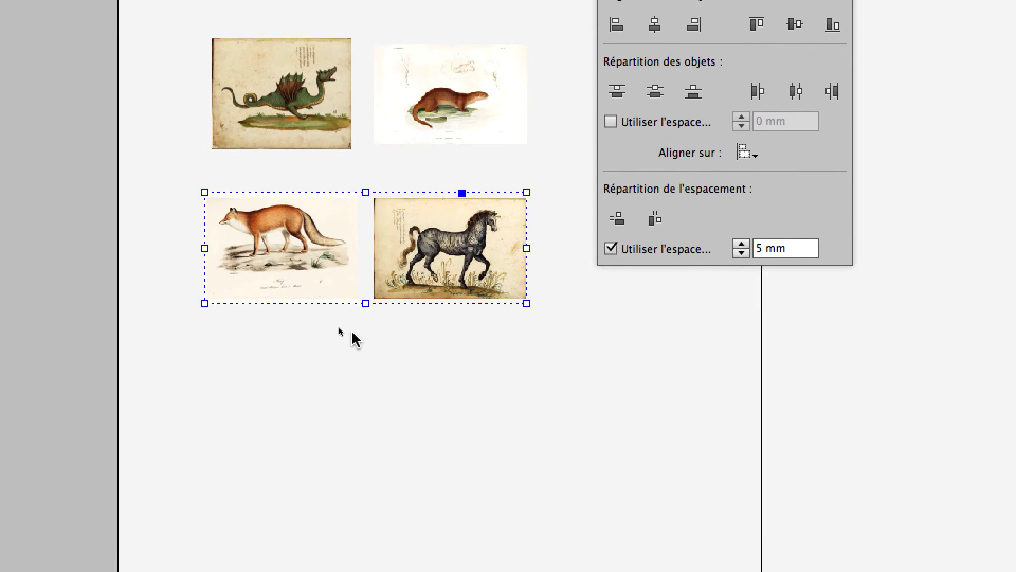
shift+click(445, 116)
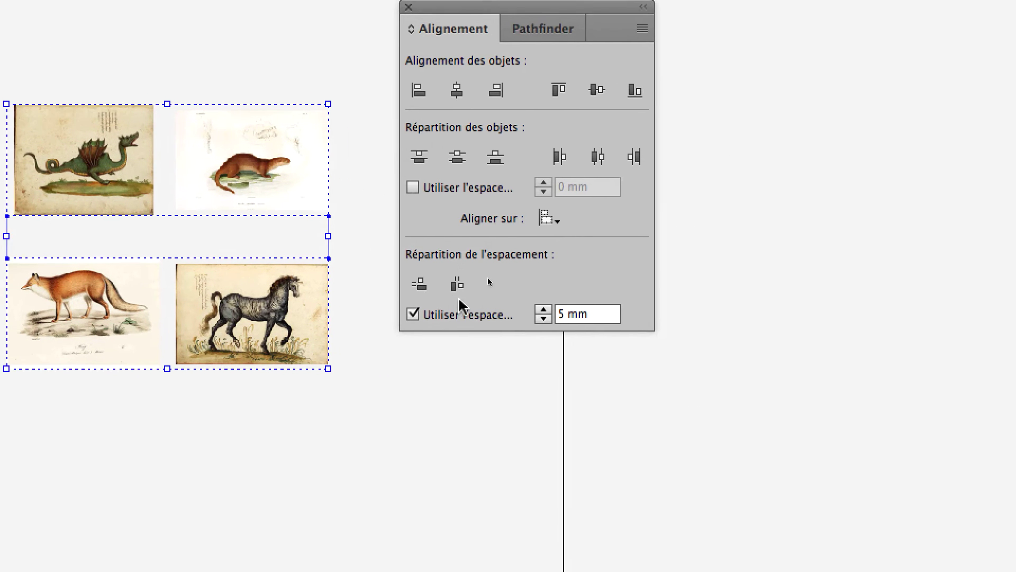
click(451, 294)
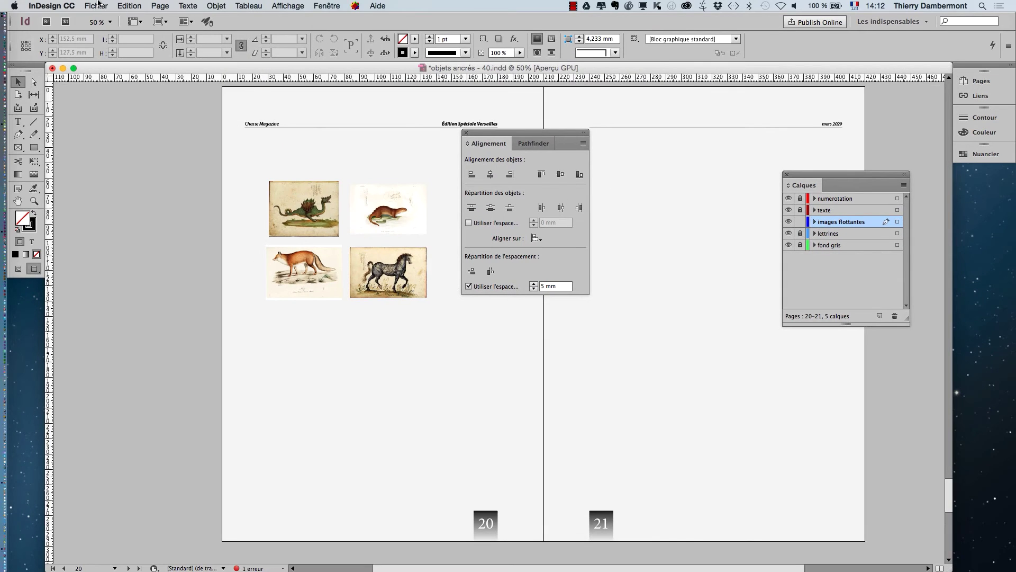
Save the document under the new name "objets ancrés - 41.indd"
click(96, 6)
click(127, 86)
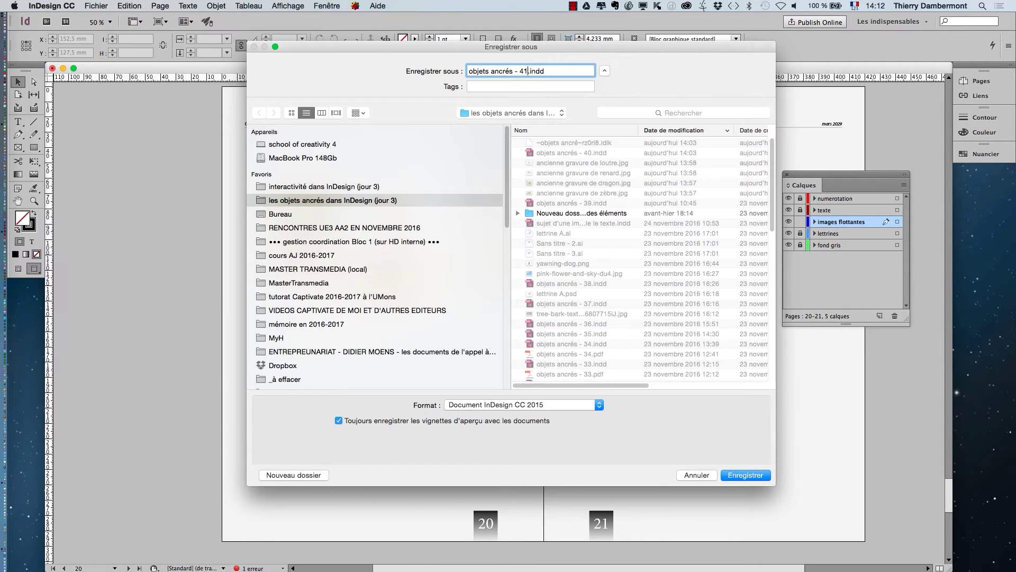
text(1)
key(Return)
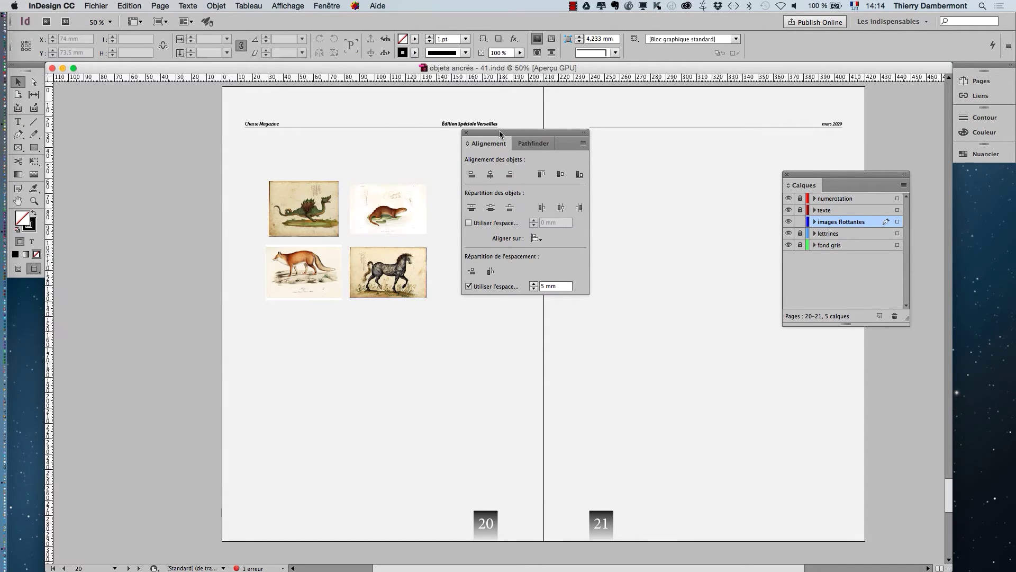
Move the alignment options clear of the page's images and ungroup both rows of engravings
drag(499, 130, 142, 141)
drag(254, 239, 319, 321)
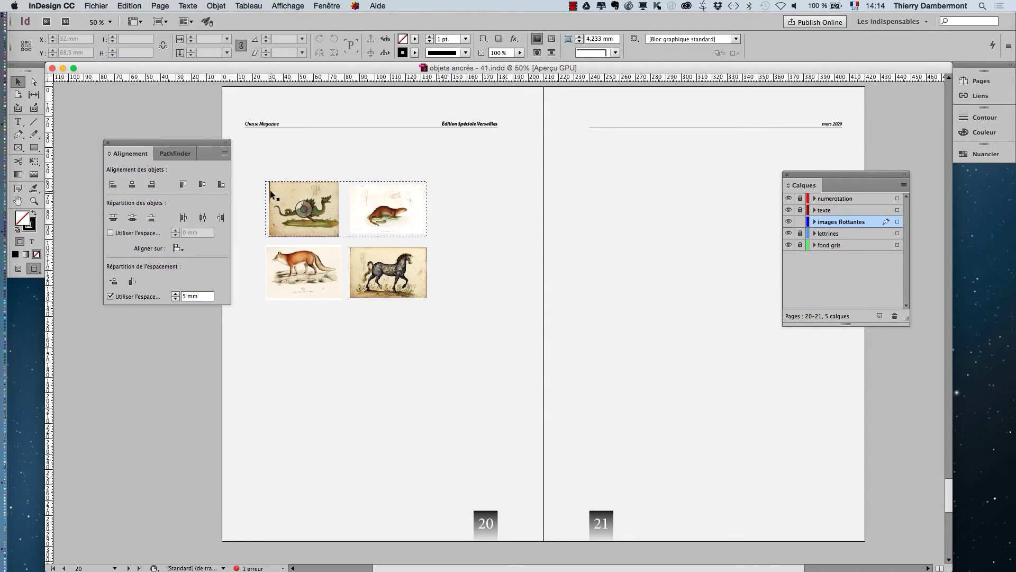
drag(287, 177, 415, 351)
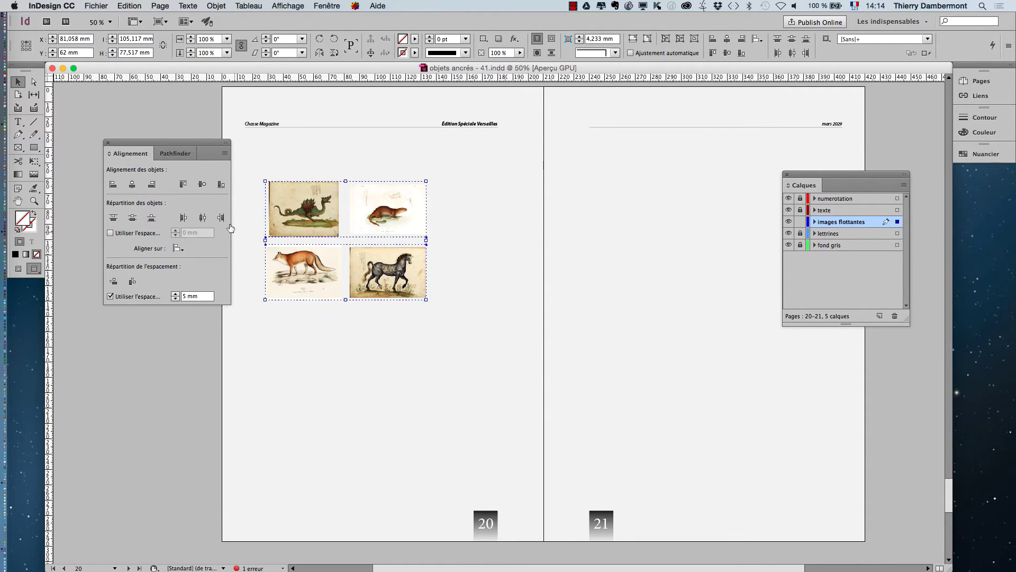
key(super+shift+g)
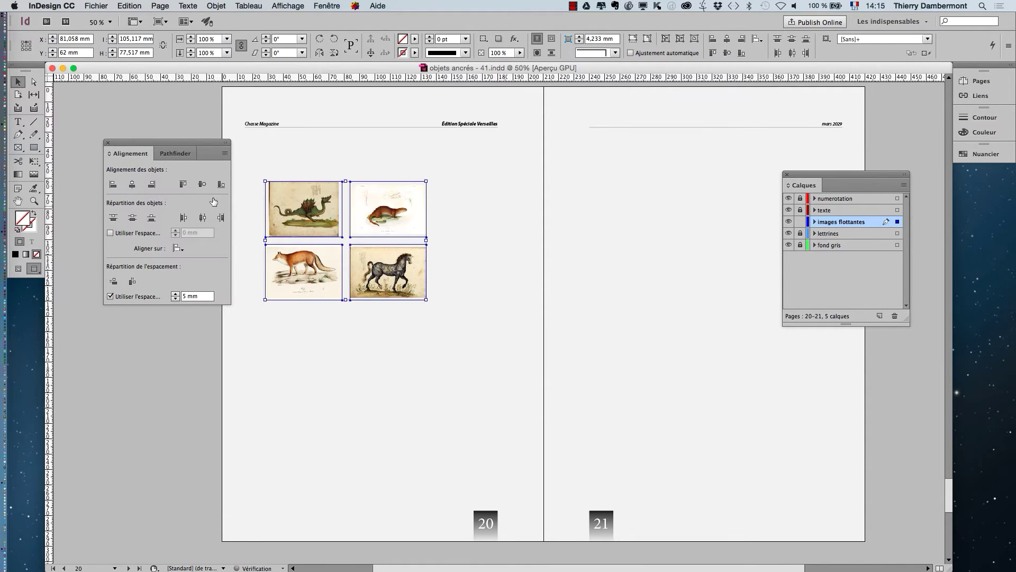
Select the engravings one at a time to check that they are separate objects
click(375, 325)
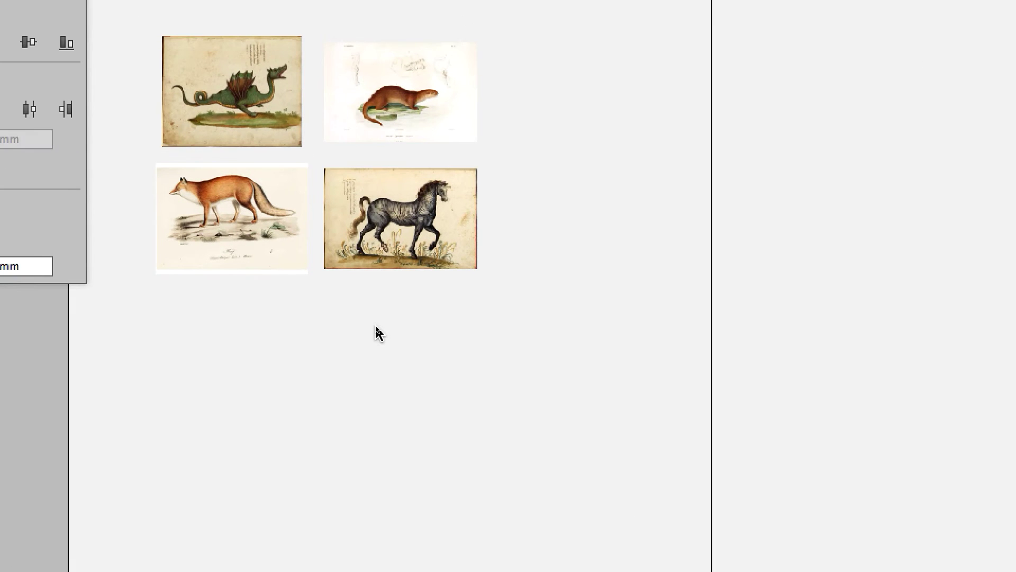
click(293, 258)
click(404, 258)
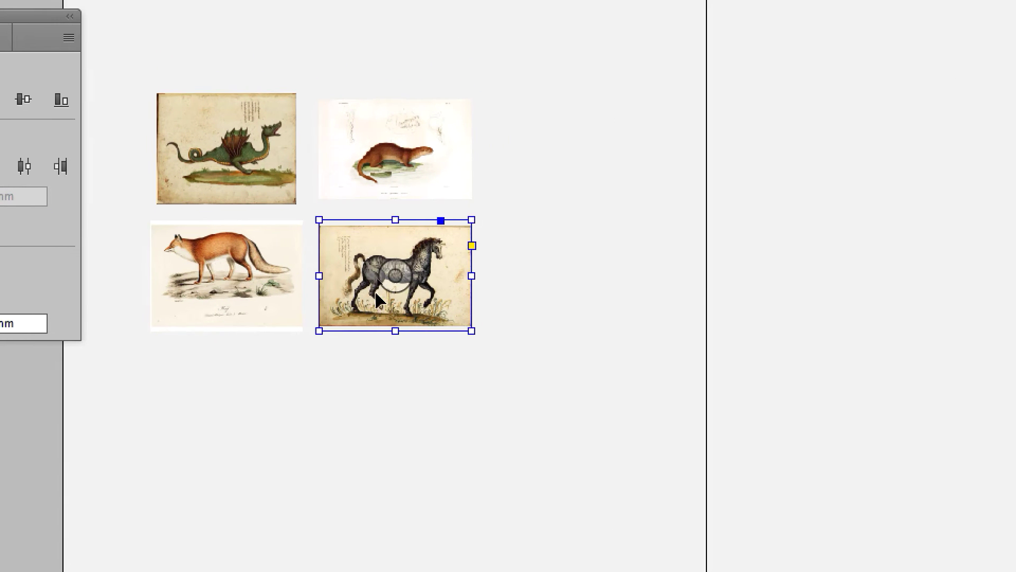
click(369, 262)
click(264, 249)
click(164, 137)
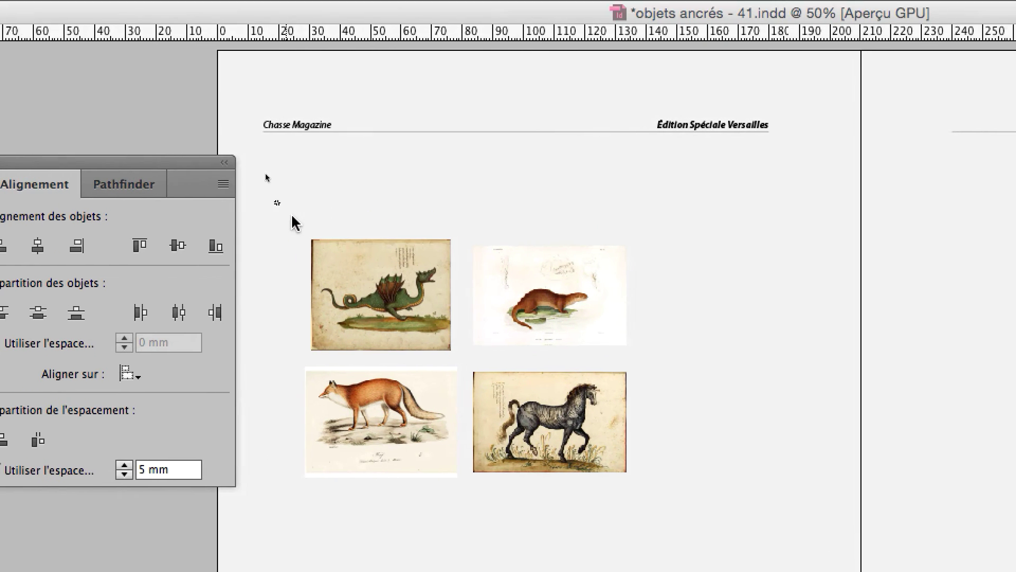
Check that the four engraving frames can be selected all together and also individually
drag(276, 201, 610, 488)
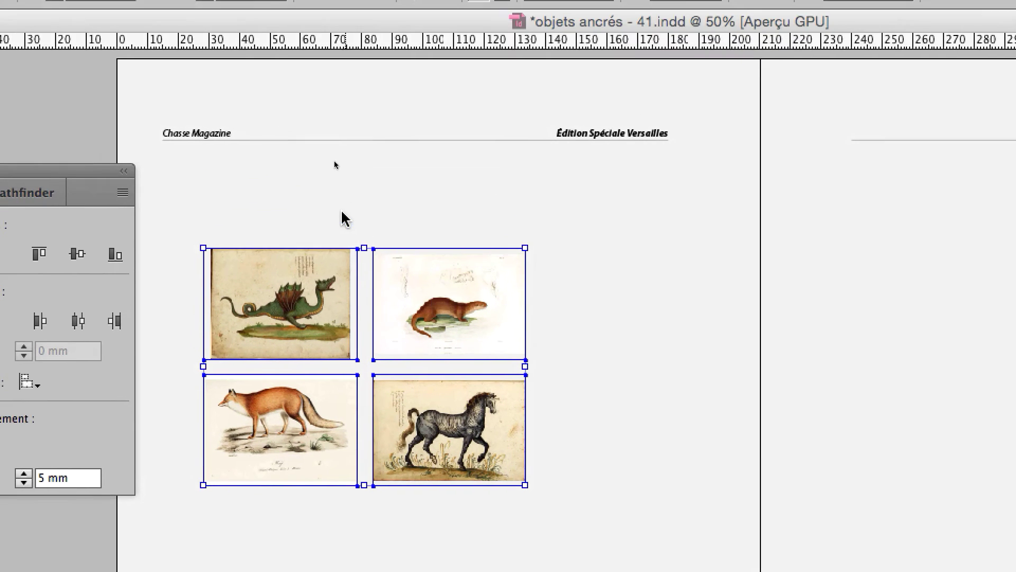
click(342, 220)
click(349, 257)
click(387, 270)
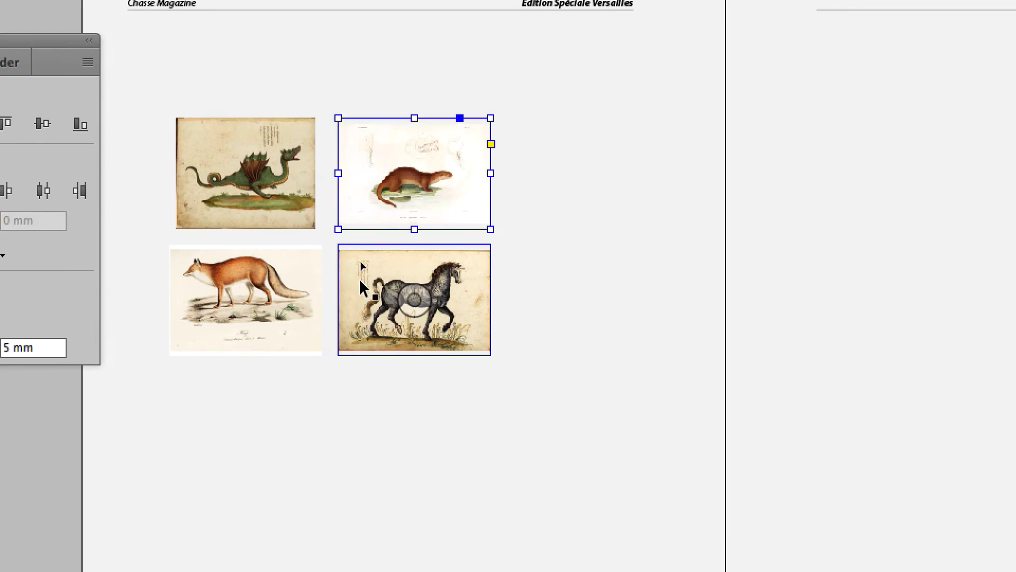
click(360, 281)
click(313, 279)
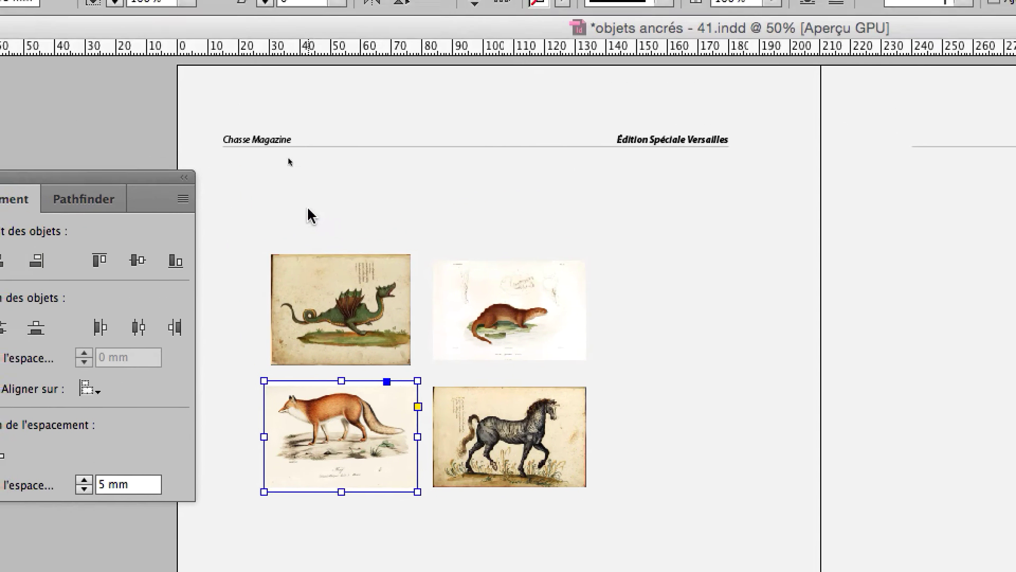
Fit all four engravings to their frames with the option Remplir le bloc proportionnellement
drag(215, 74, 455, 364)
drag(396, 316, 388, 310)
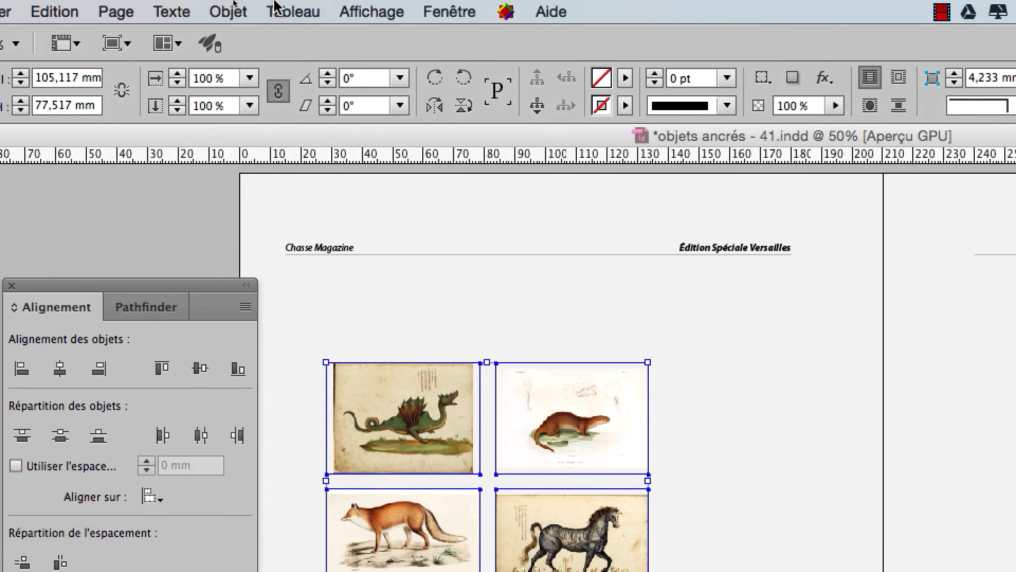
click(229, 8)
mouse_move(302, 423)
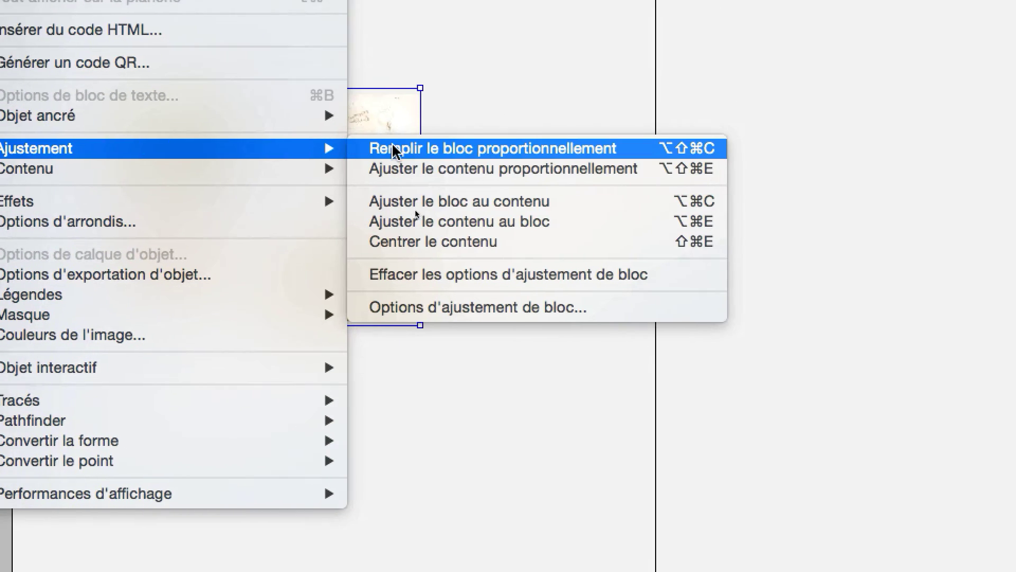
click(423, 151)
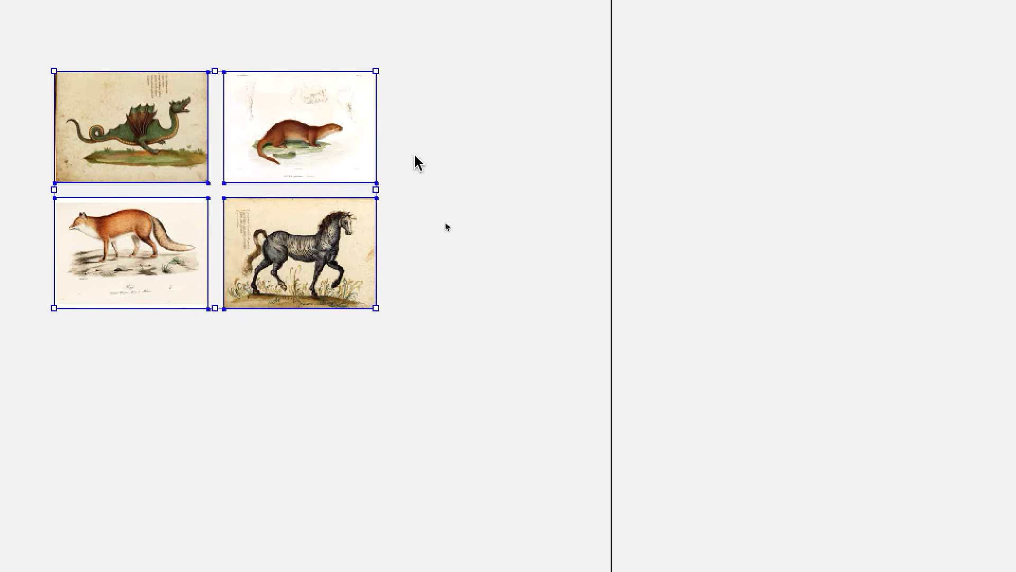
click(419, 161)
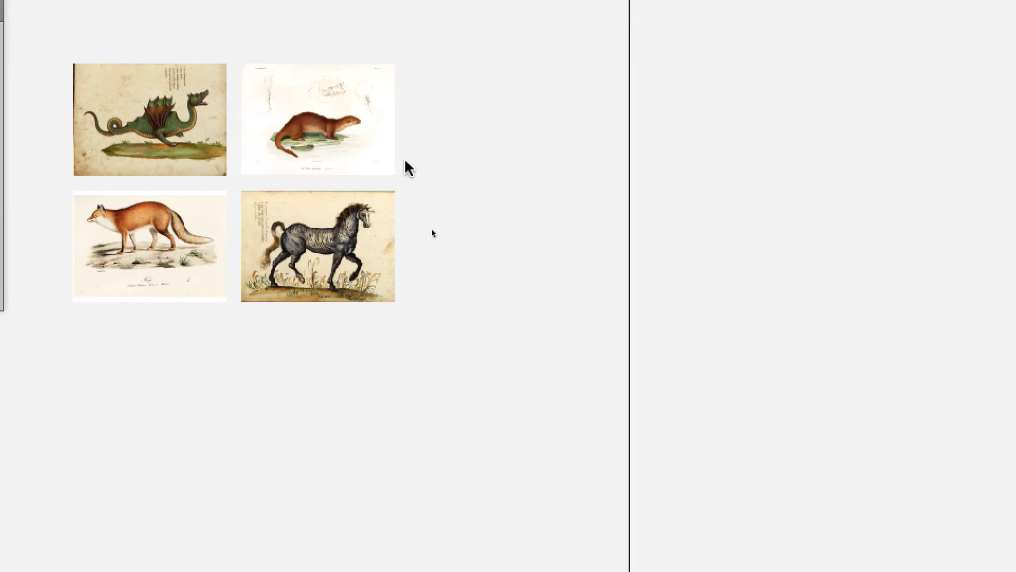
Select the fox image inside its frame and set the colour of the images flottantes layer to Orange
click(337, 202)
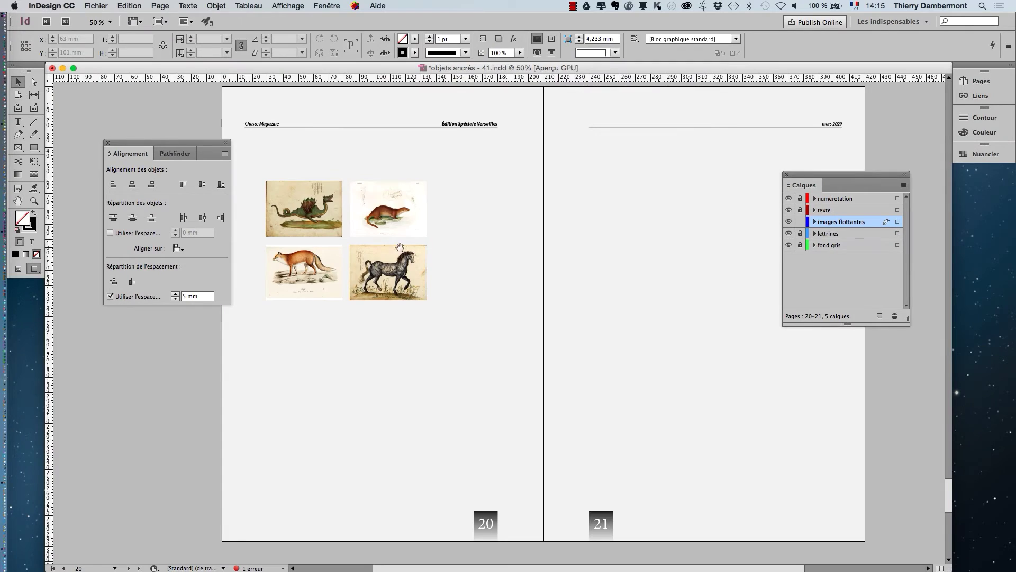
drag(493, 181, 656, 257)
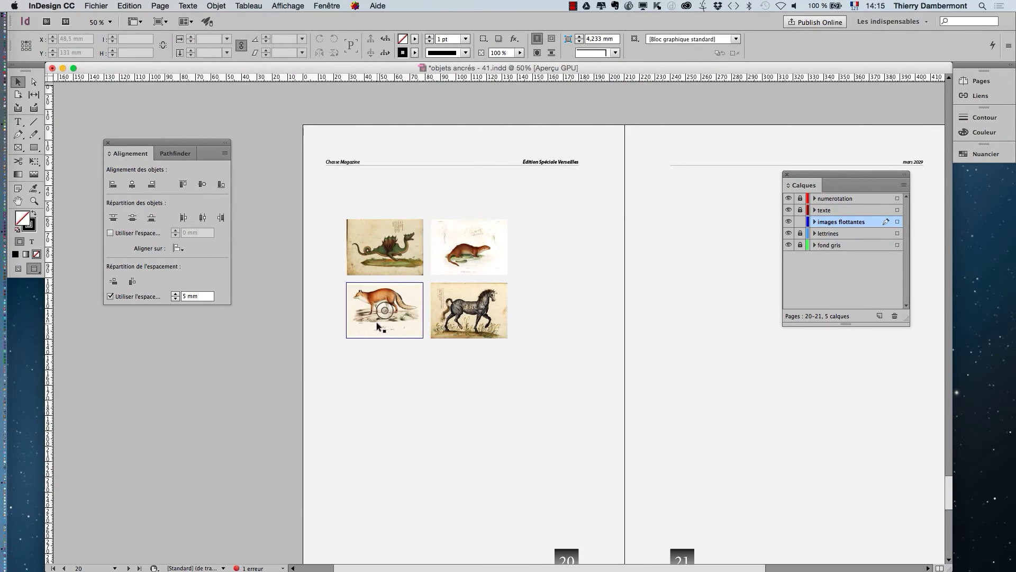
scroll(377, 322, up, 4)
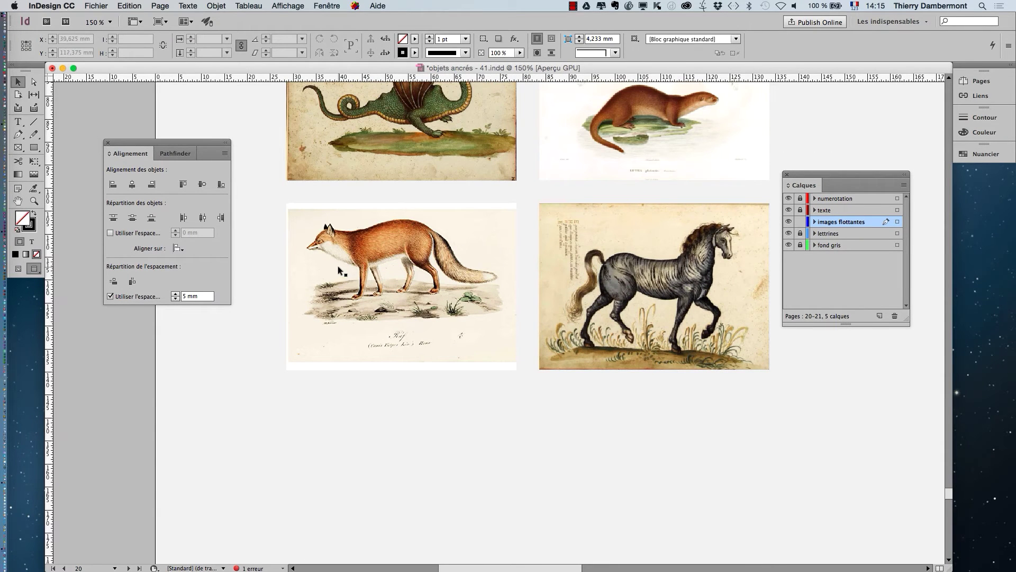
click(338, 266)
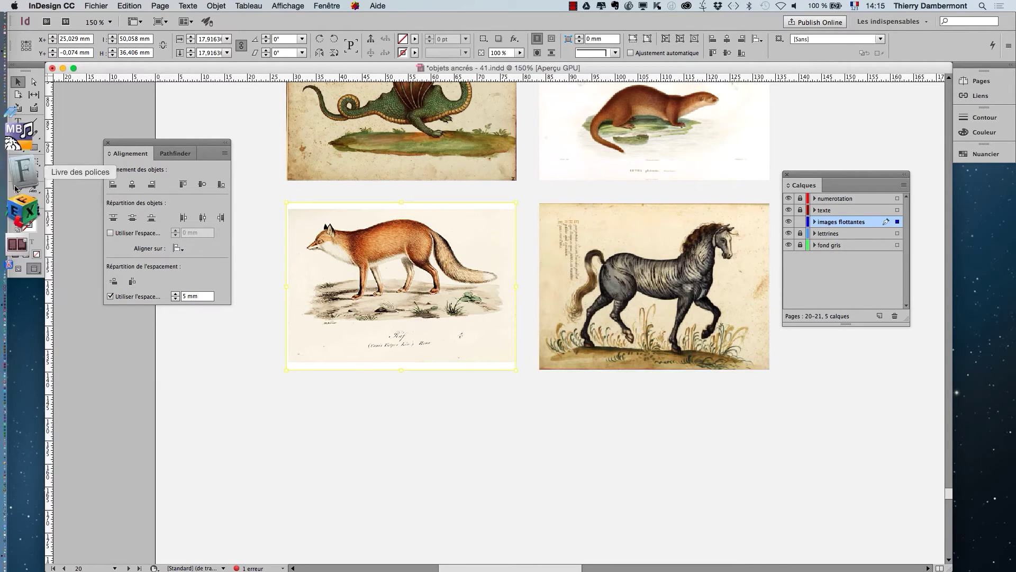
double_click(867, 223)
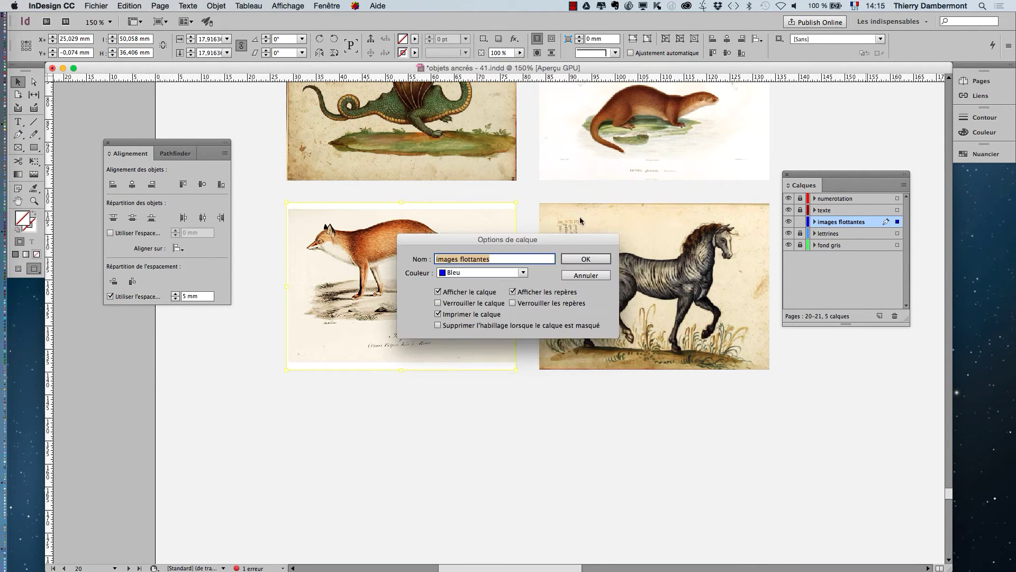
click(492, 274)
click(466, 290)
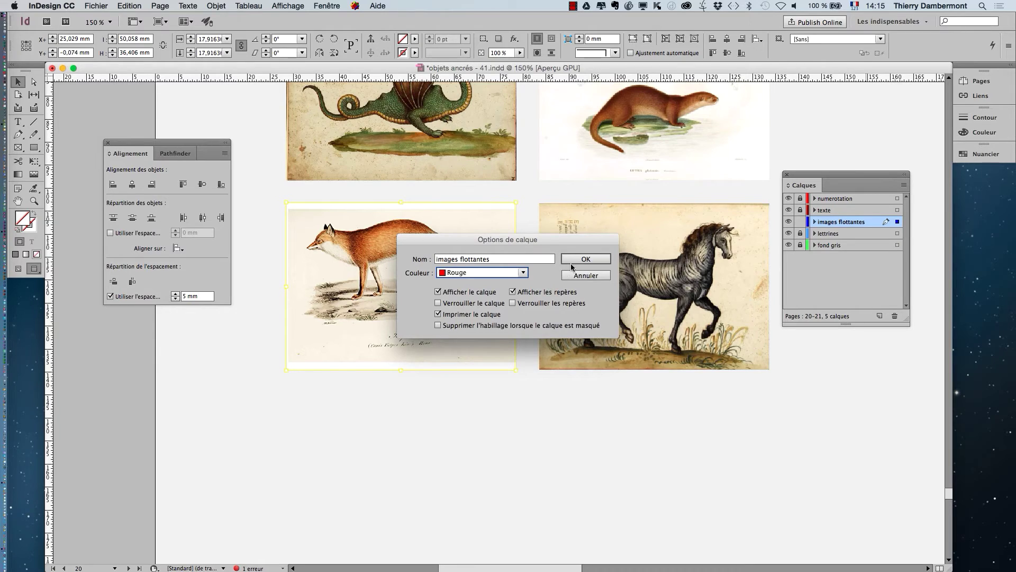
click(481, 274)
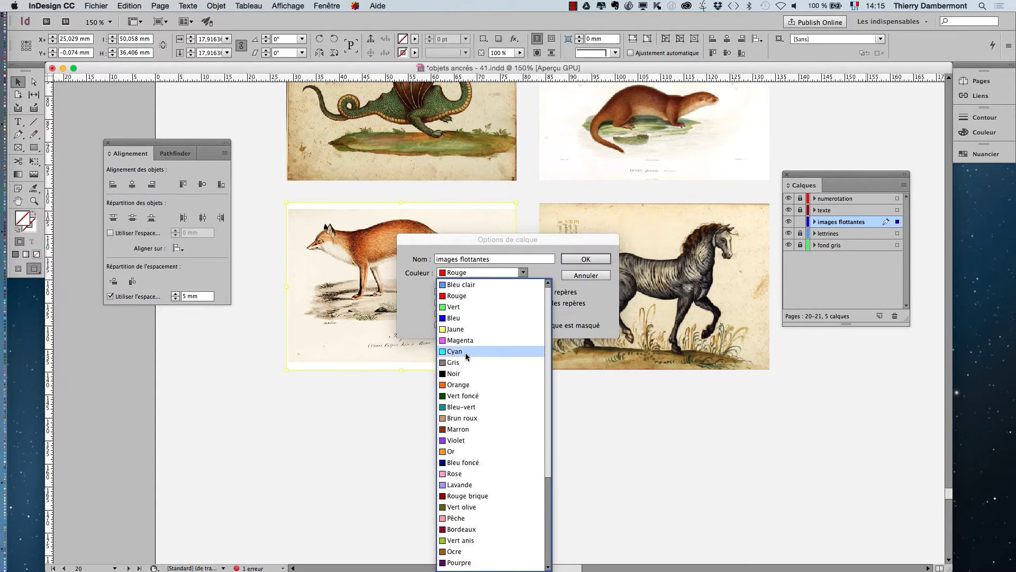
click(467, 384)
key(Return)
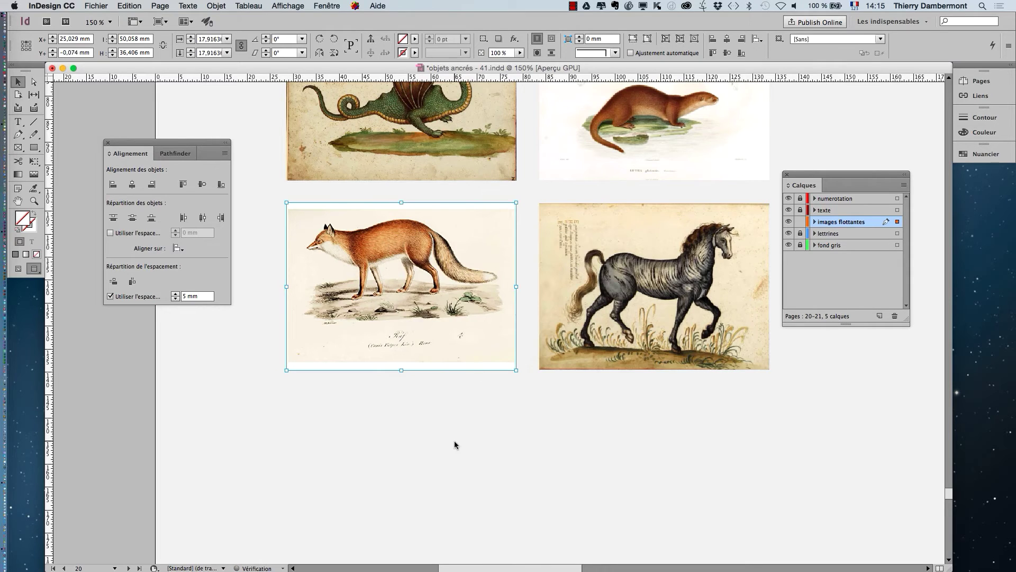
Enlarge the fox image from its centre to about 19.5 % to cover the white margins in its frame
click(401, 286)
click(340, 318)
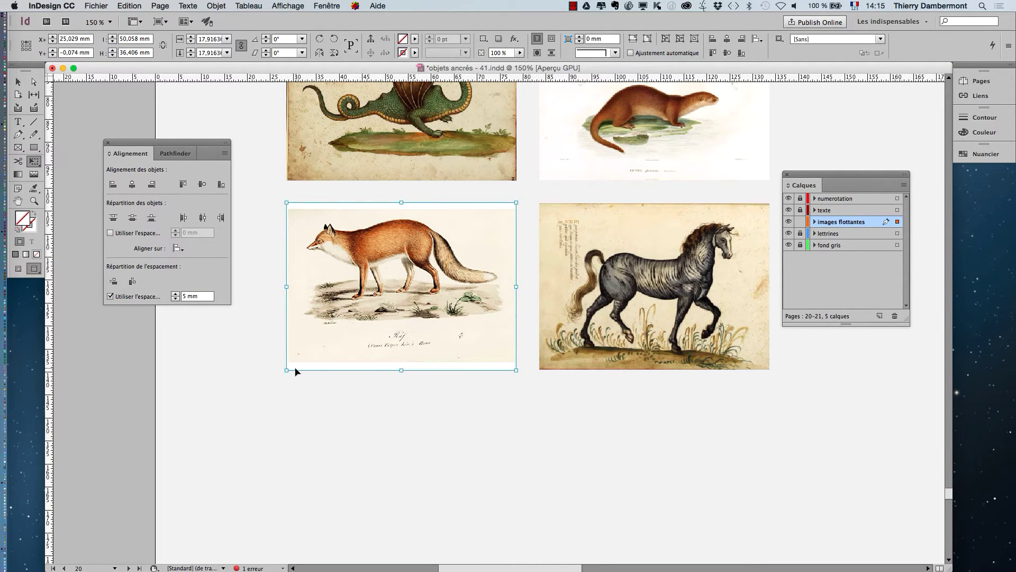
drag(286, 369, 277, 378)
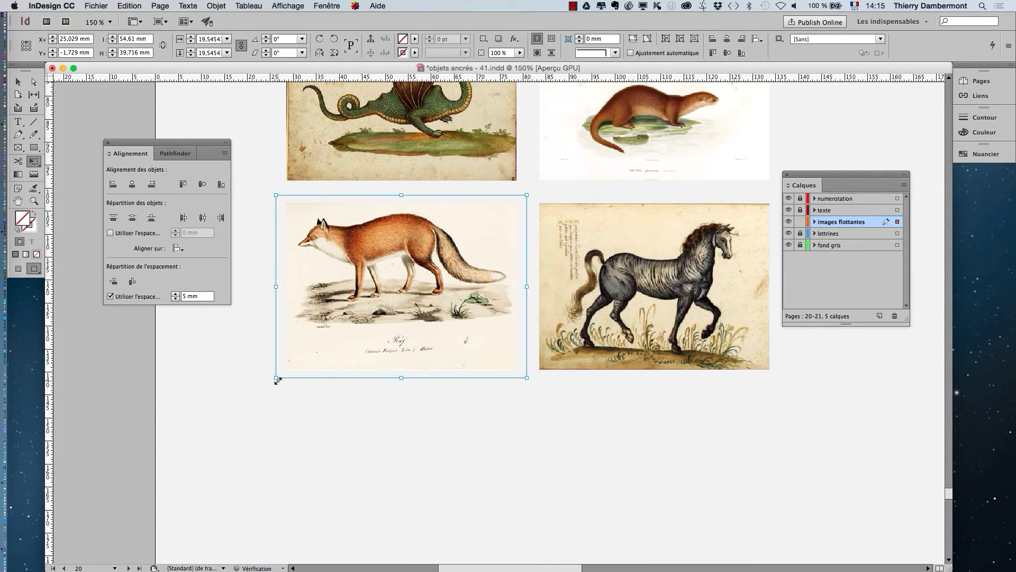
click(335, 440)
click(595, 341)
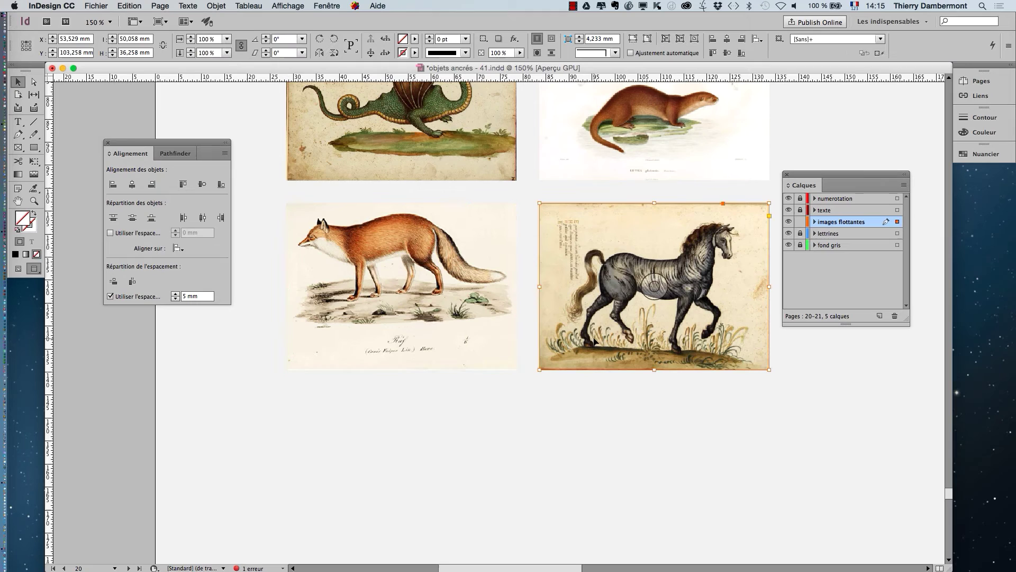
click(587, 441)
Save the document and move the layer list clear of the engravings
click(96, 6)
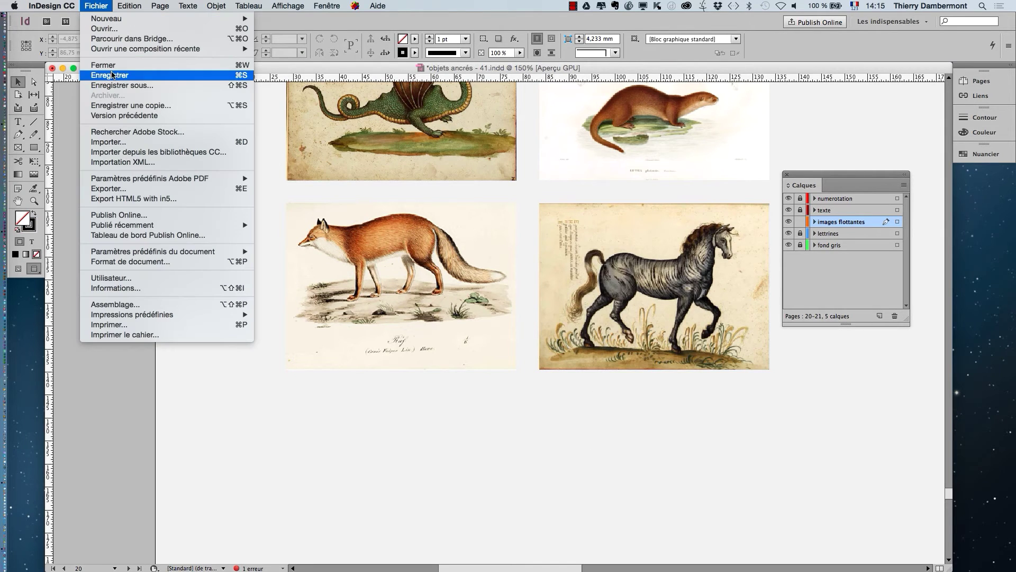
click(112, 74)
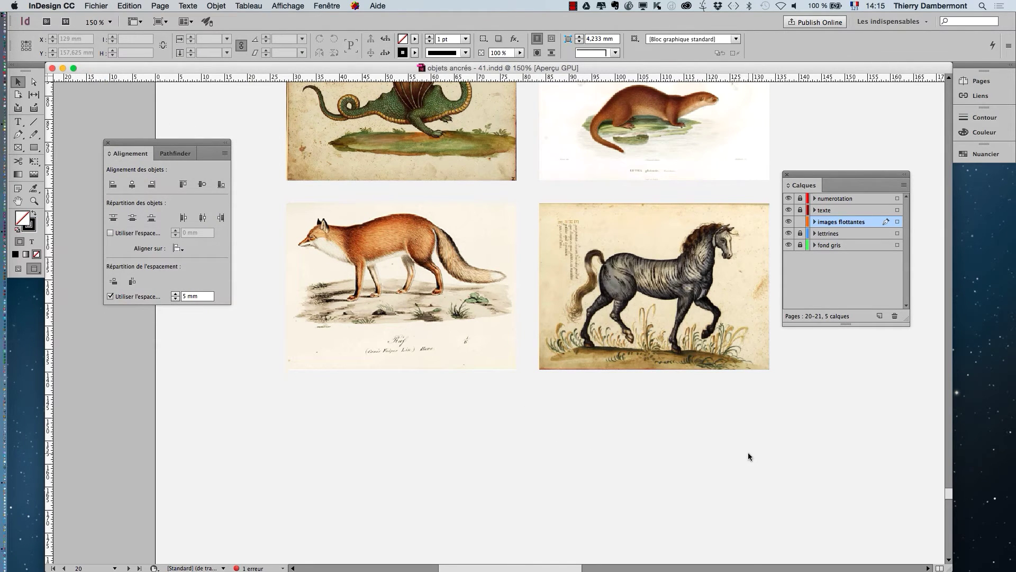
scroll(747, 454, up, 3)
drag(808, 177, 892, 181)
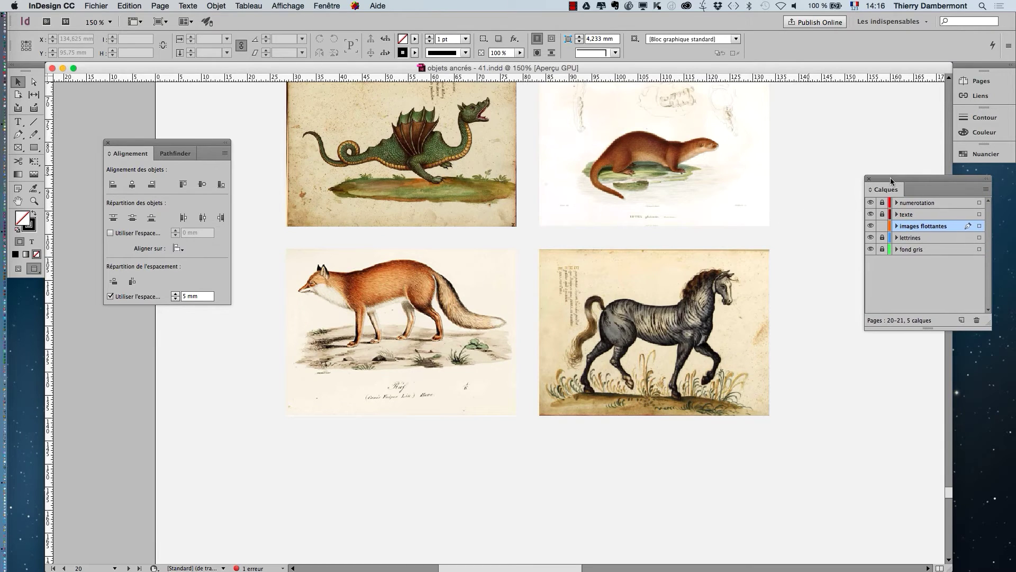
scroll(843, 284, up, 5)
scroll(839, 285, down, 2)
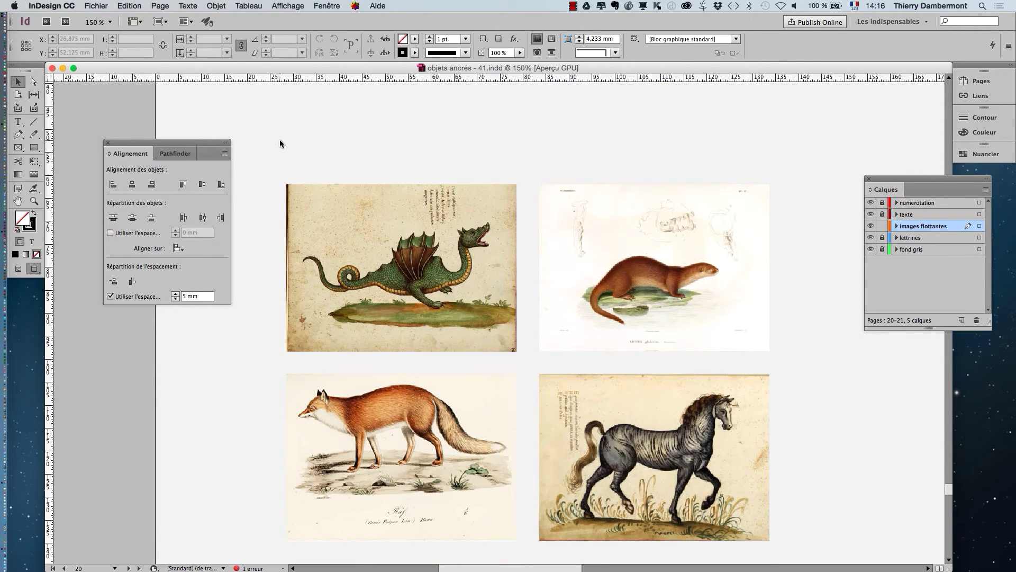
Open the caption format settings for the dragon engraving
click(322, 198)
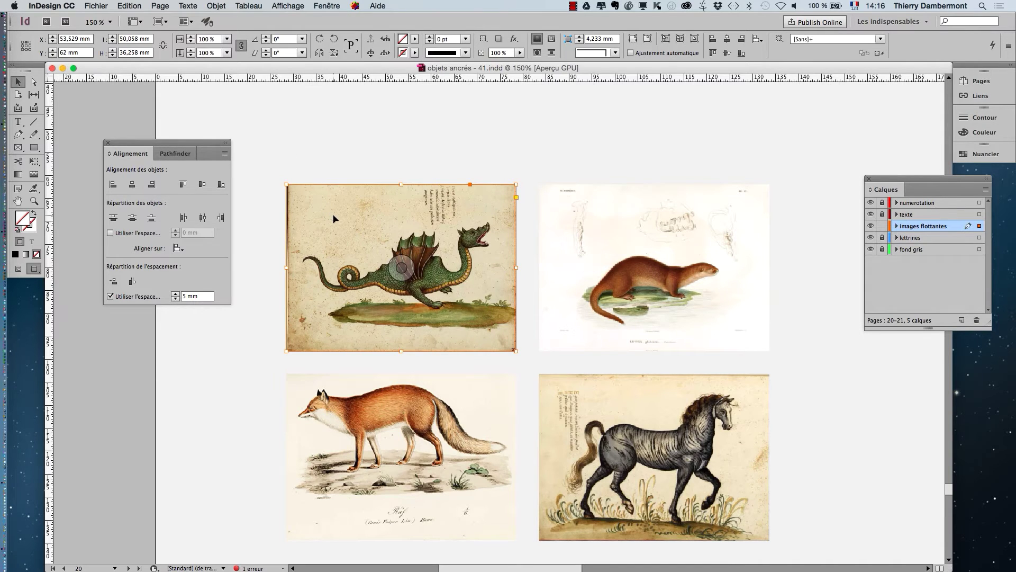
scroll(340, 231, down, 1)
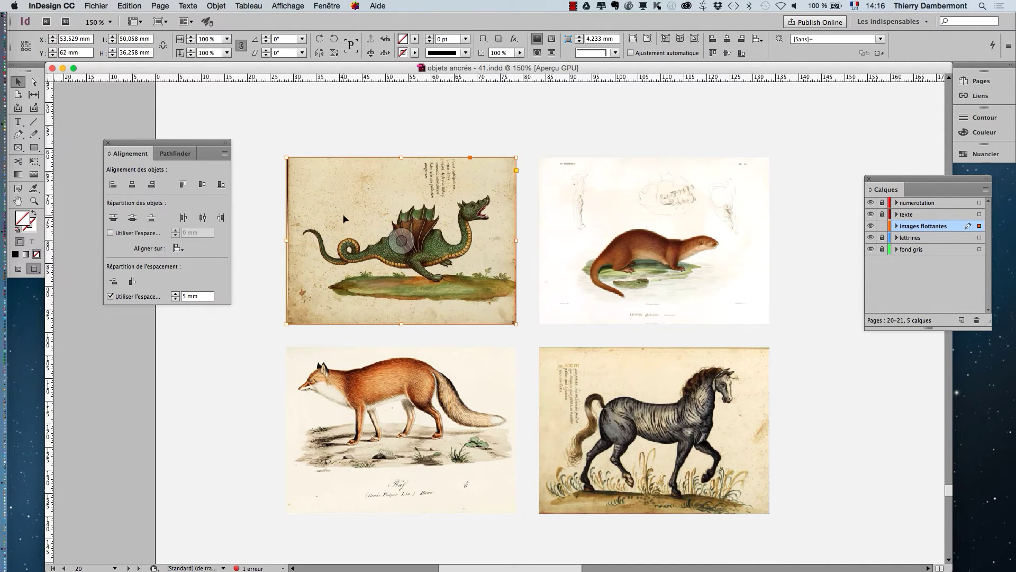
click(215, 6)
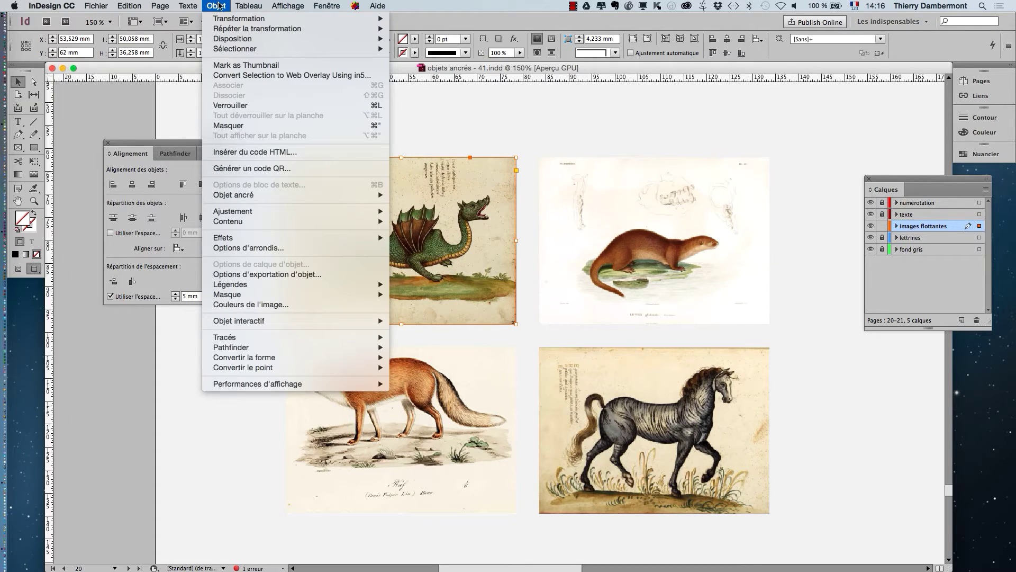
mouse_move(274, 288)
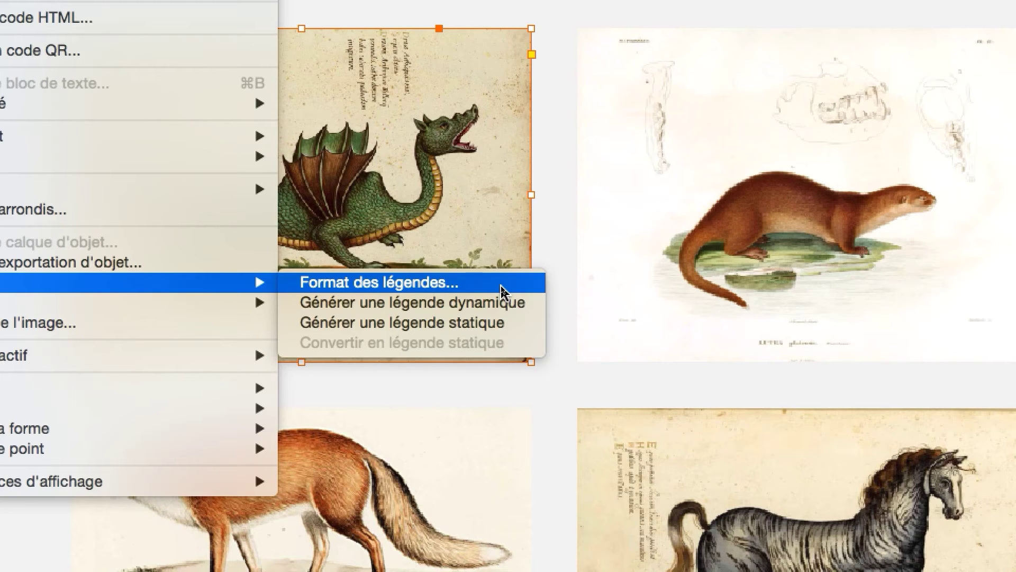
click(502, 289)
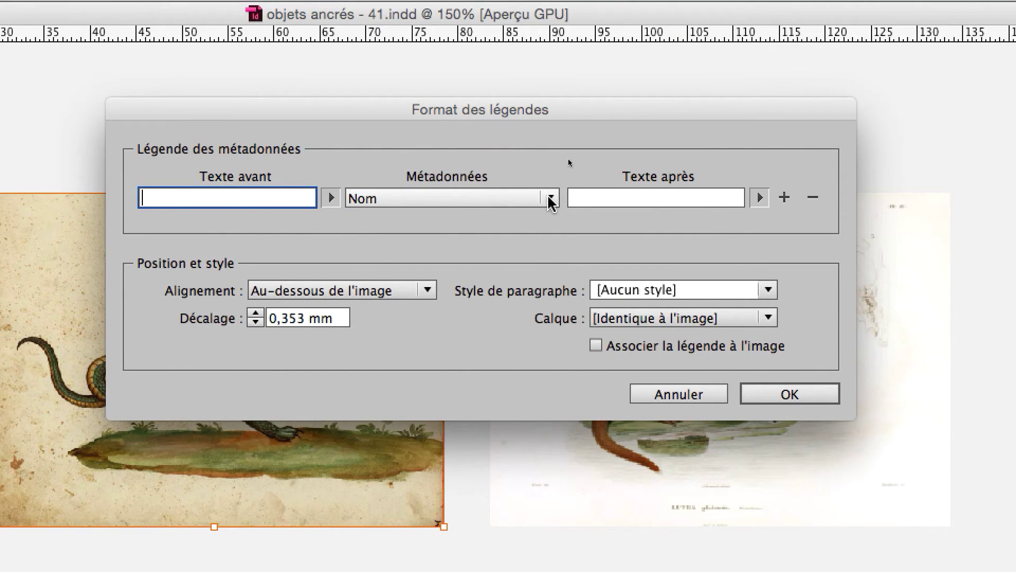
Examine the metadata fields available for the caption, from Nom through the camera, author, title and copyright entries
click(550, 199)
click(550, 199)
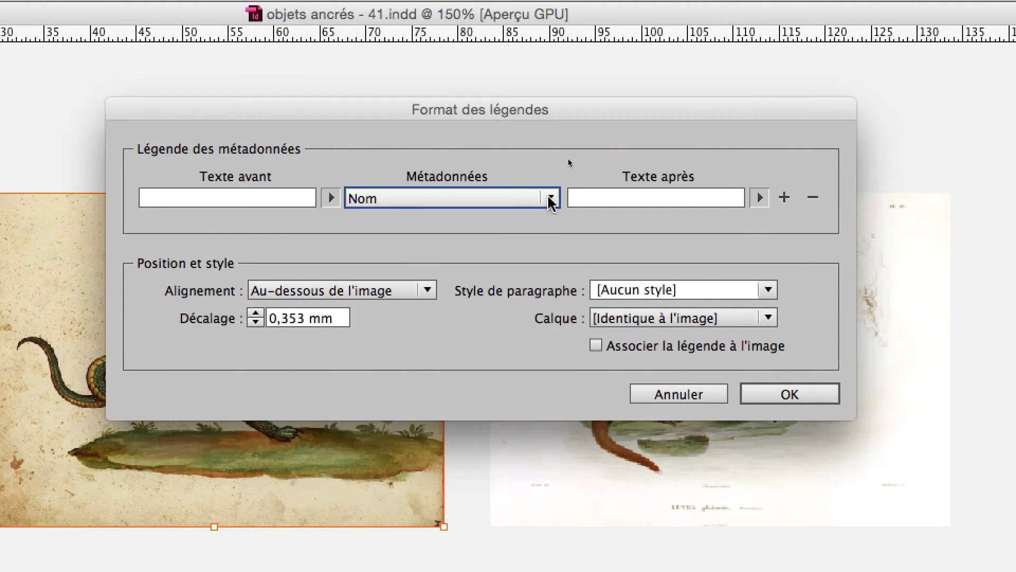
click(551, 199)
click(551, 199)
click(550, 199)
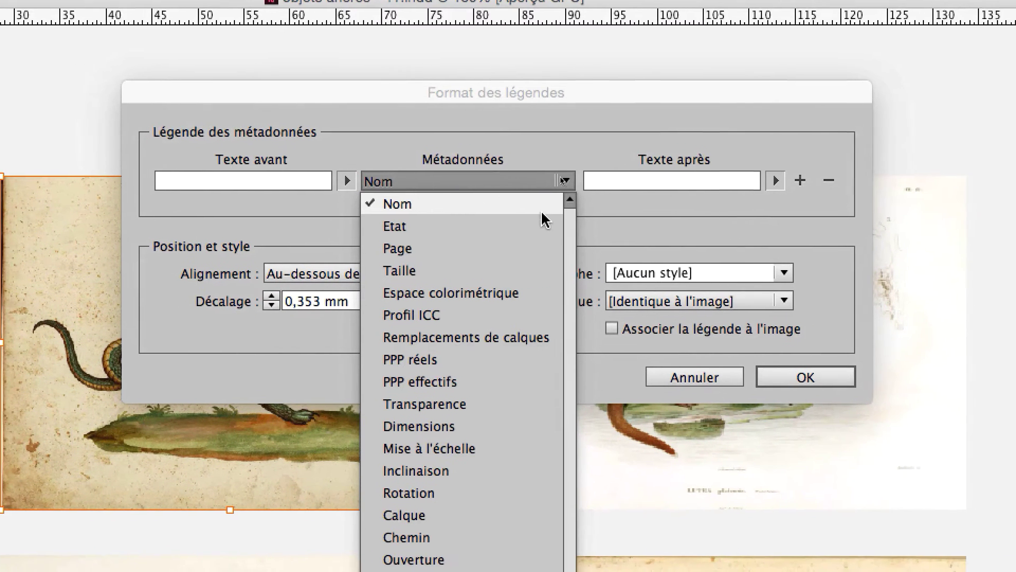
scroll(554, 221, down, 3)
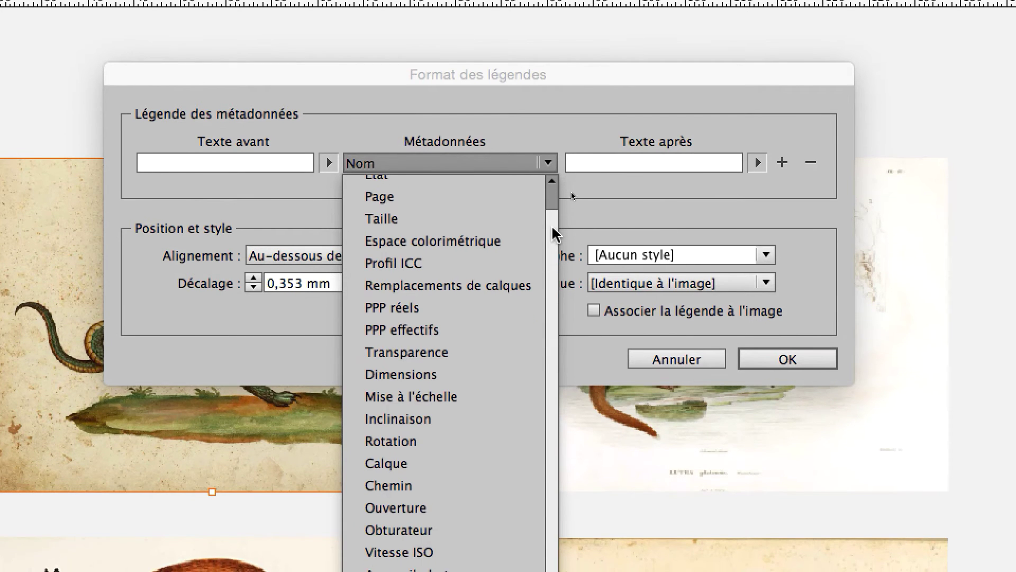
scroll(552, 236, down, 5)
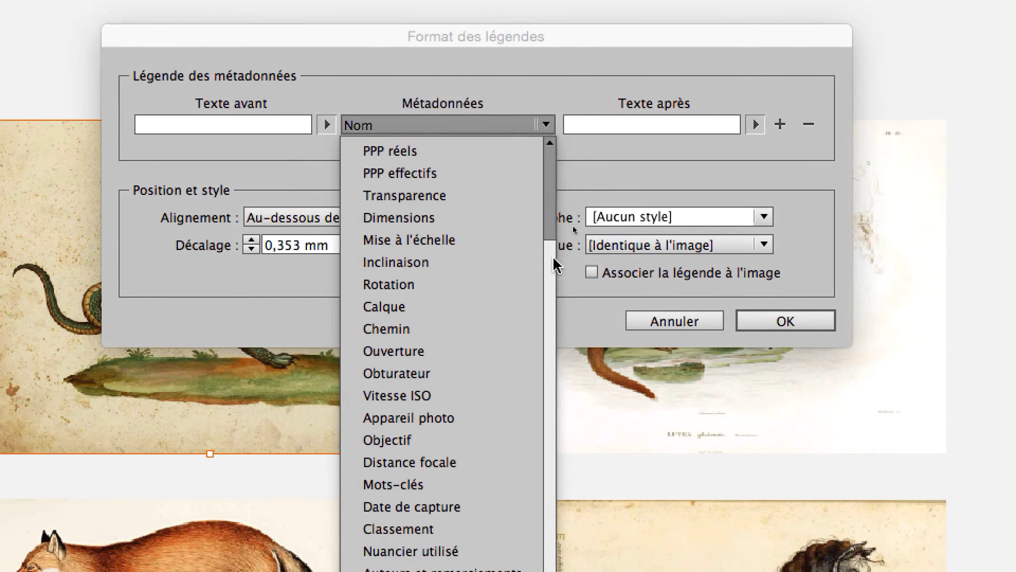
scroll(553, 273, down, 4)
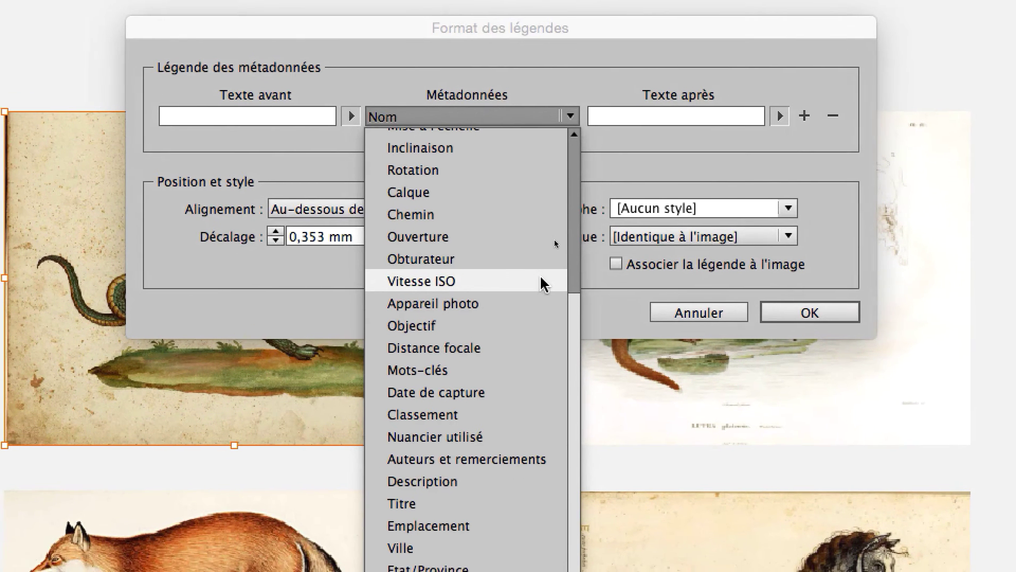
scroll(551, 294, down, 2)
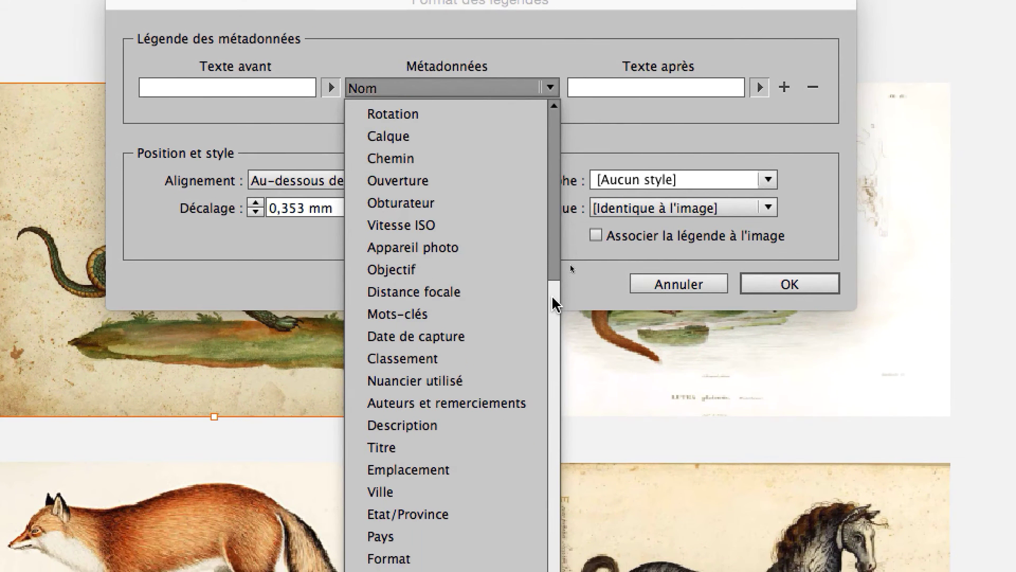
scroll(552, 306, down, 2)
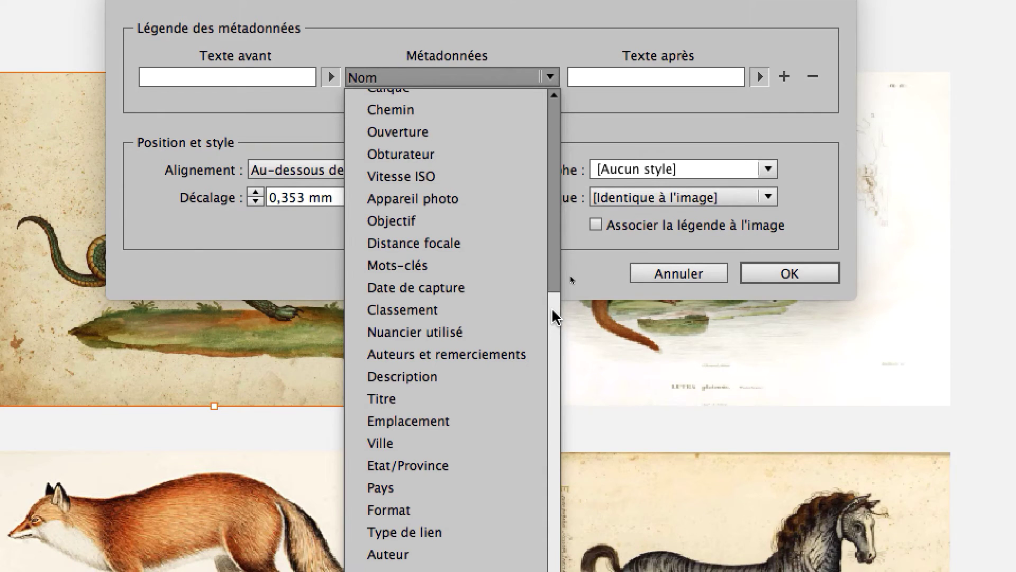
scroll(553, 317, down, 2)
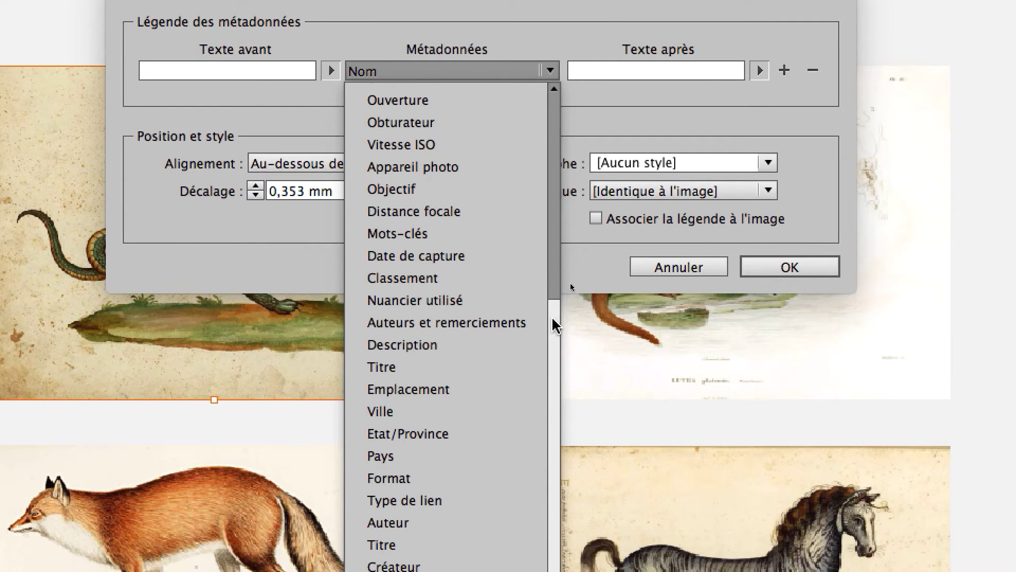
scroll(553, 328, down, 2)
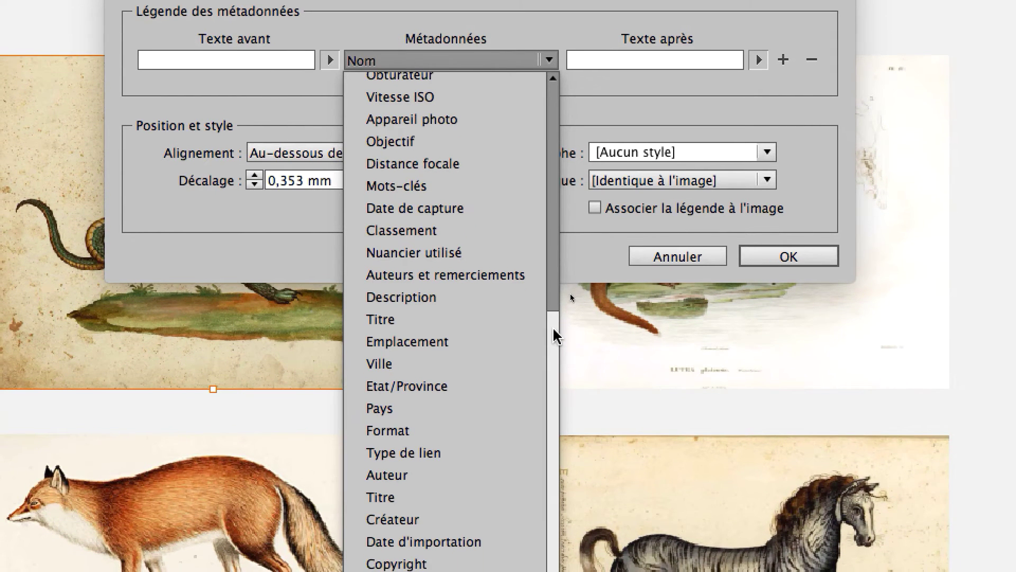
scroll(554, 339, down, 1)
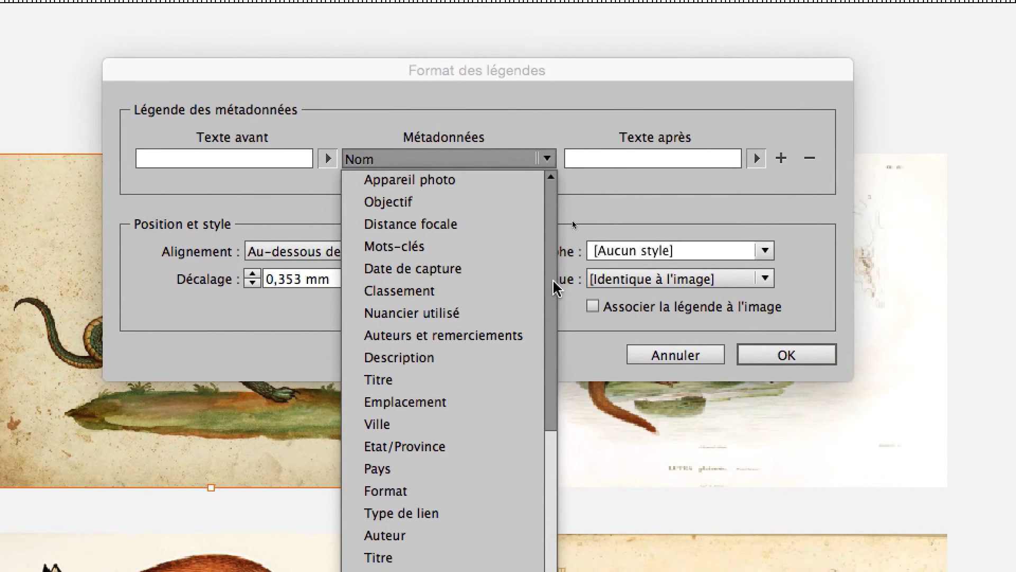
scroll(553, 286, up, 10)
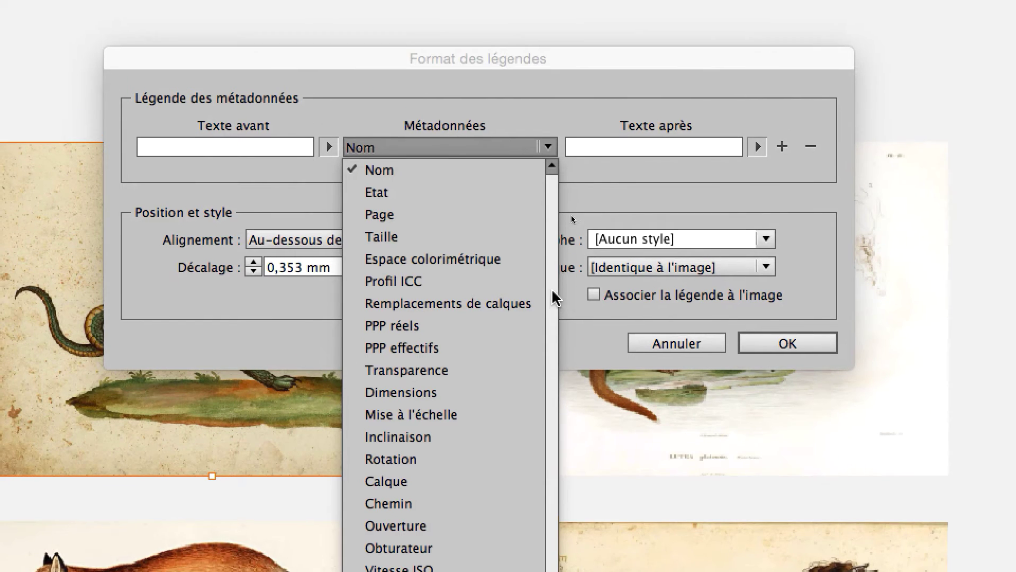
scroll(553, 296, down, 6)
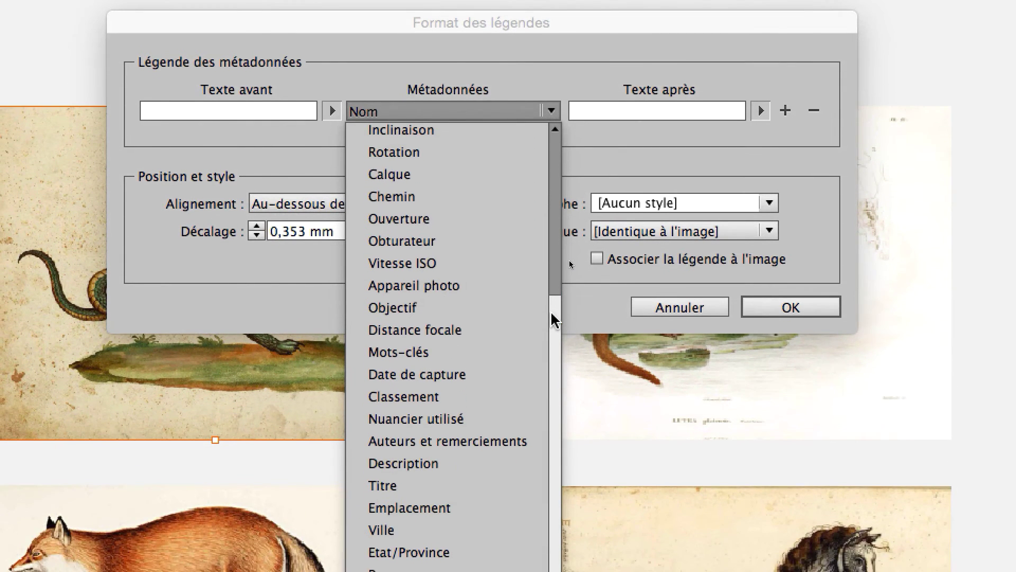
scroll(551, 319, down, 1)
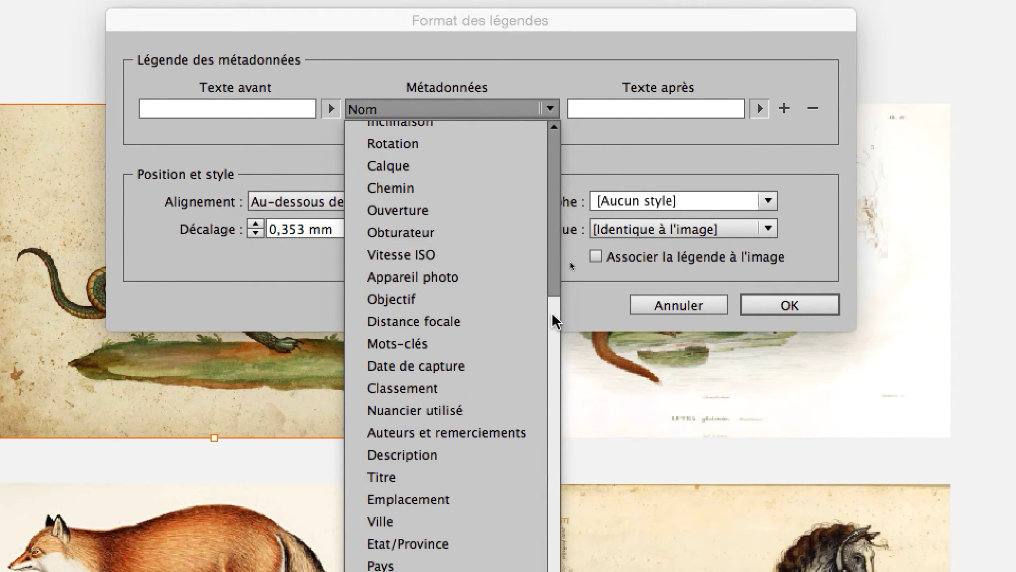
scroll(553, 321, down, 2)
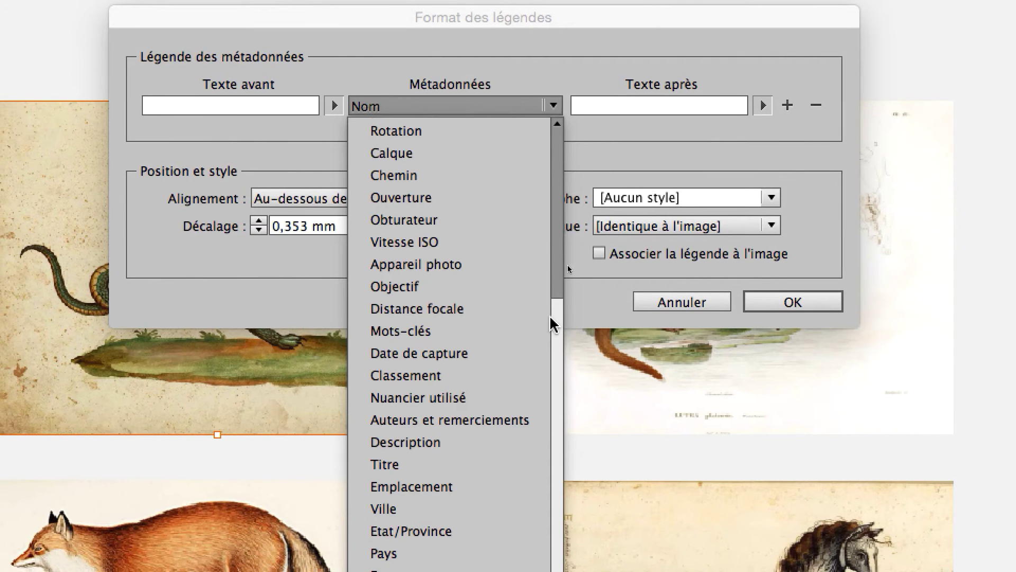
scroll(553, 332, down, 4)
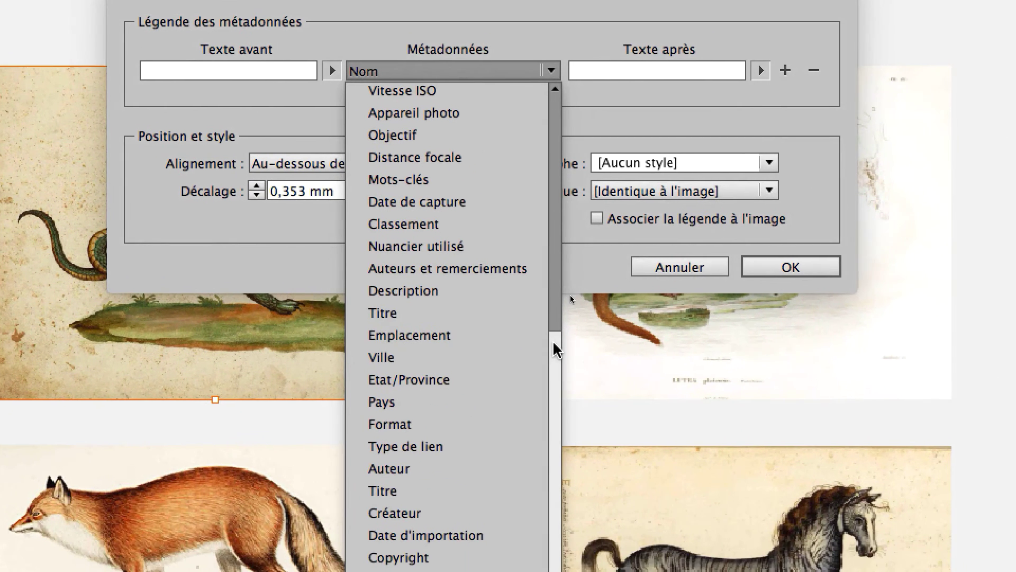
scroll(612, 458, down, 1)
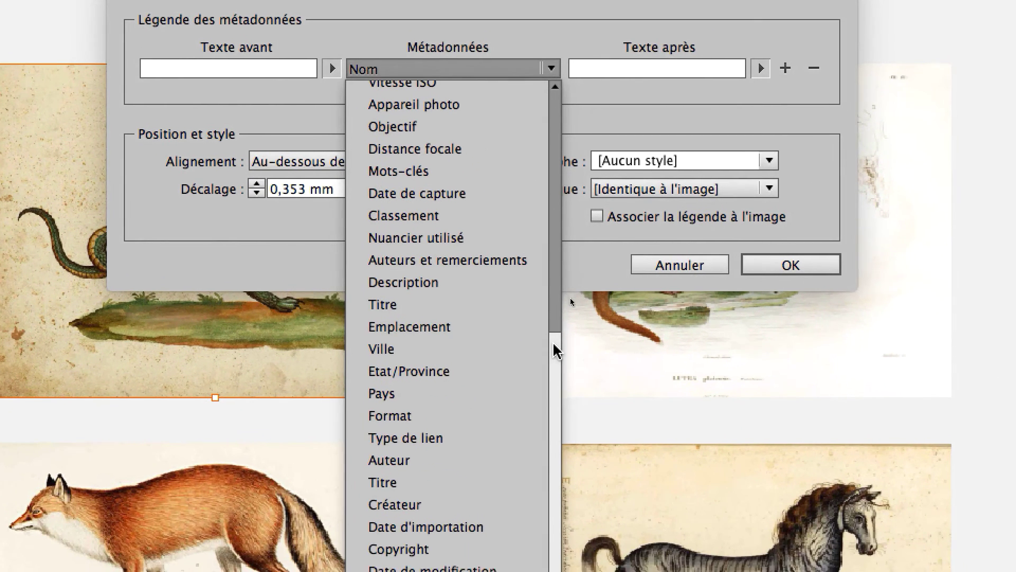
scroll(554, 354, down, 2)
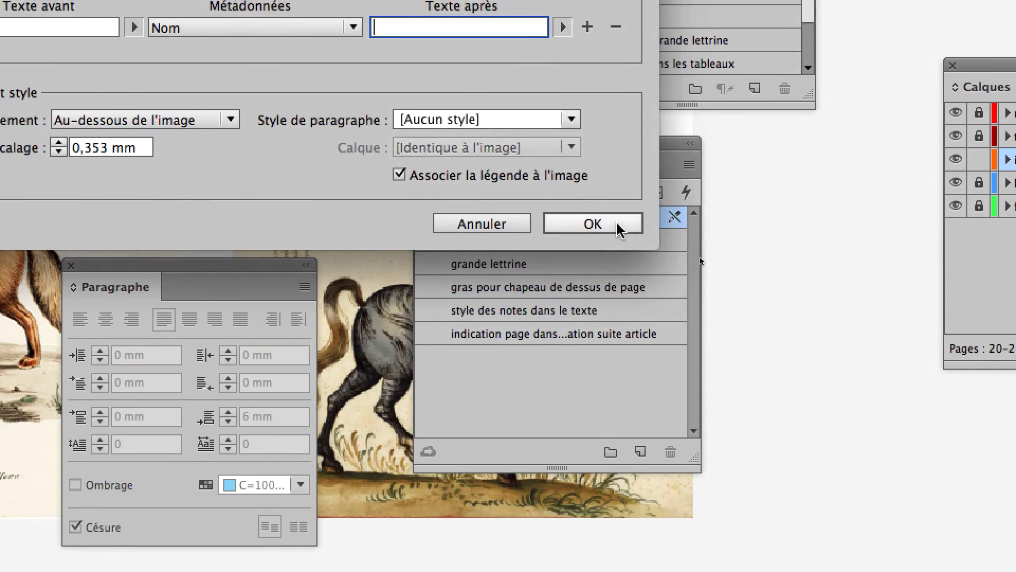
Set the caption to use the Nom metadata and be associated with the image, and generate it for the dragon engraving
click(848, 349)
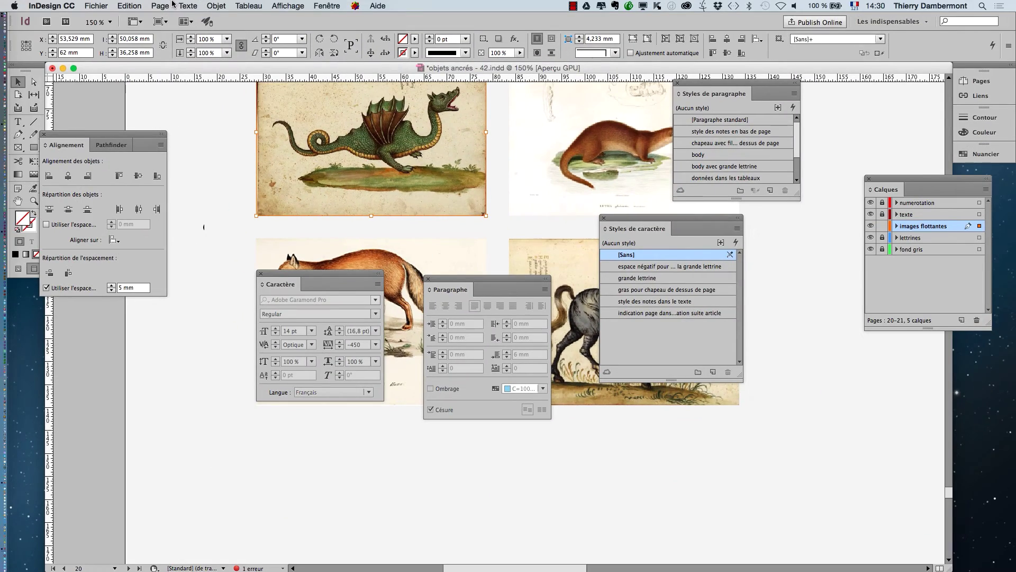
click(217, 6)
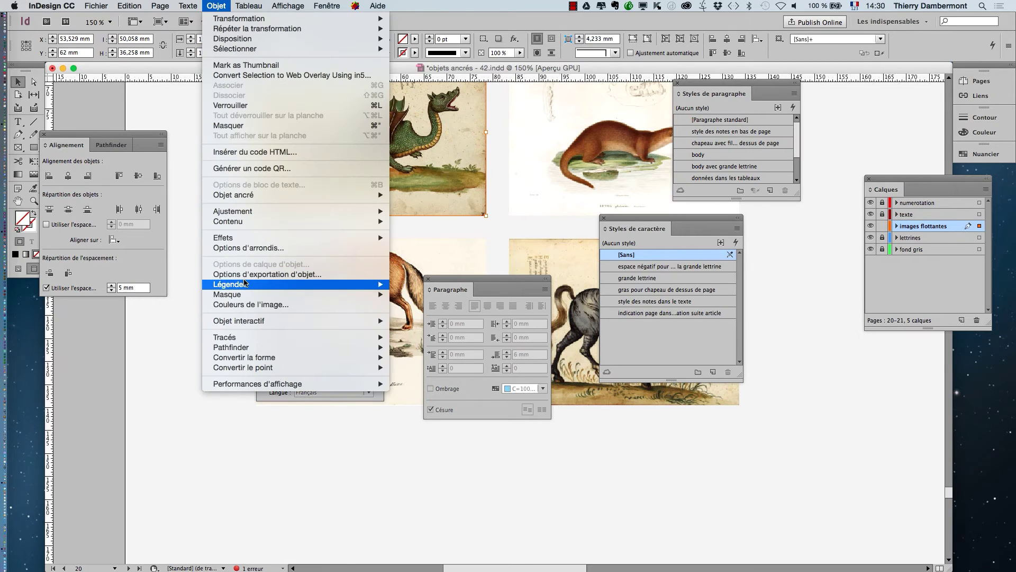
mouse_move(267, 286)
click(453, 304)
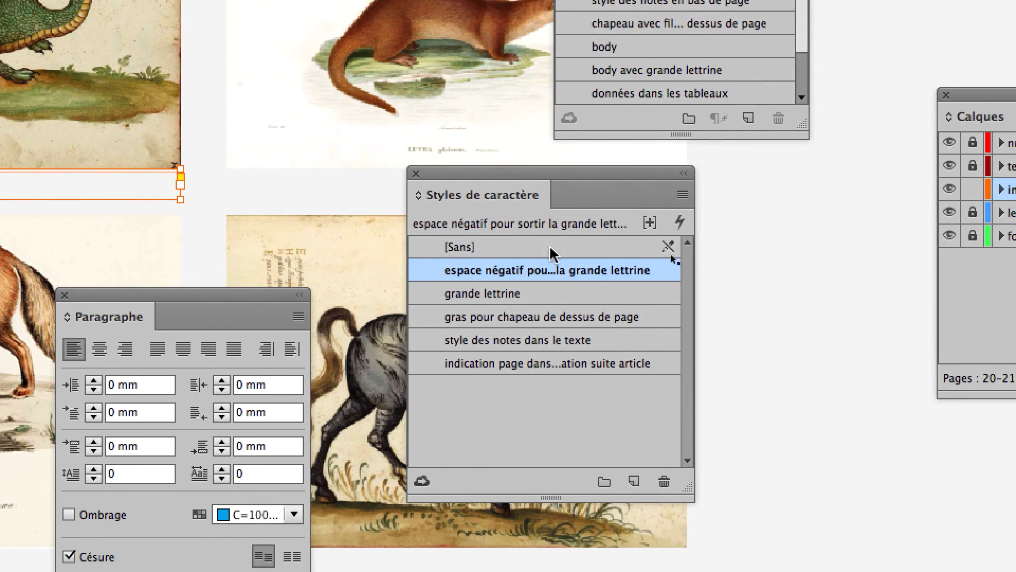
Set the dragon caption's character style to [Sans] and its font size to 6 pt
click(551, 248)
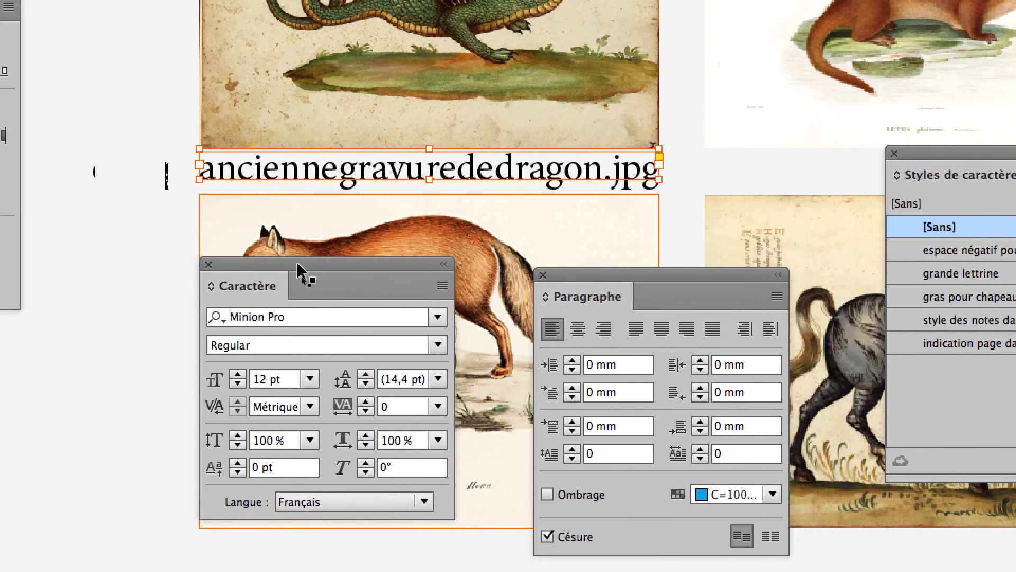
click(238, 383)
click(237, 383)
click(238, 383)
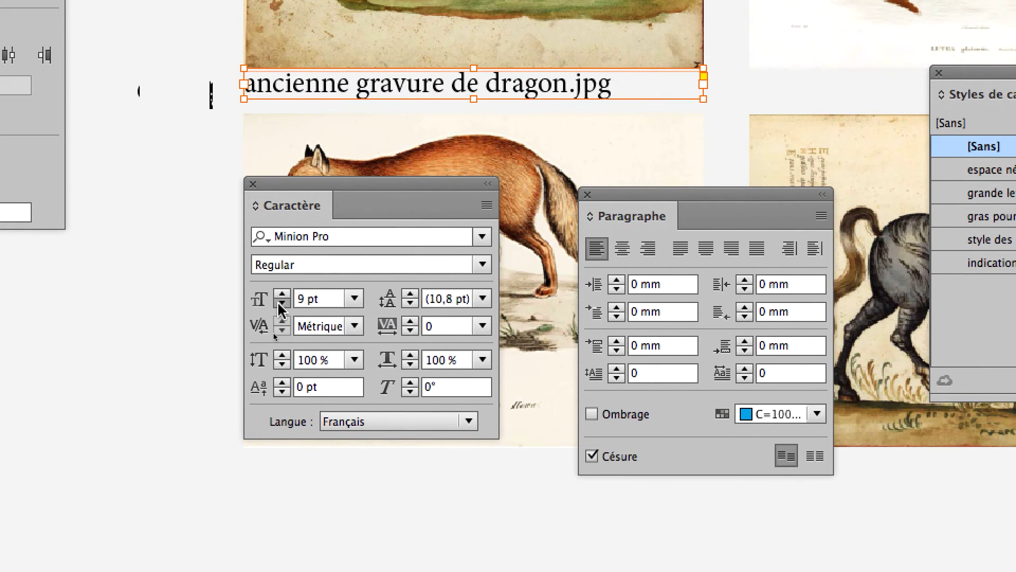
click(281, 304)
click(281, 304)
click(282, 304)
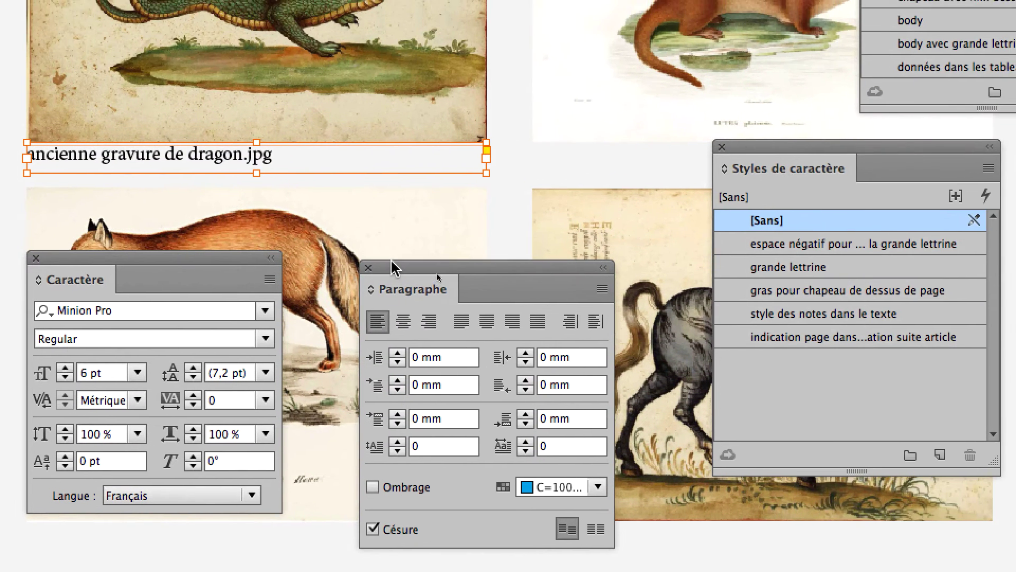
Try a 3 mm left indent, right alignment and a 4 mm right indent on the dragon caption
drag(611, 206, 371, 147)
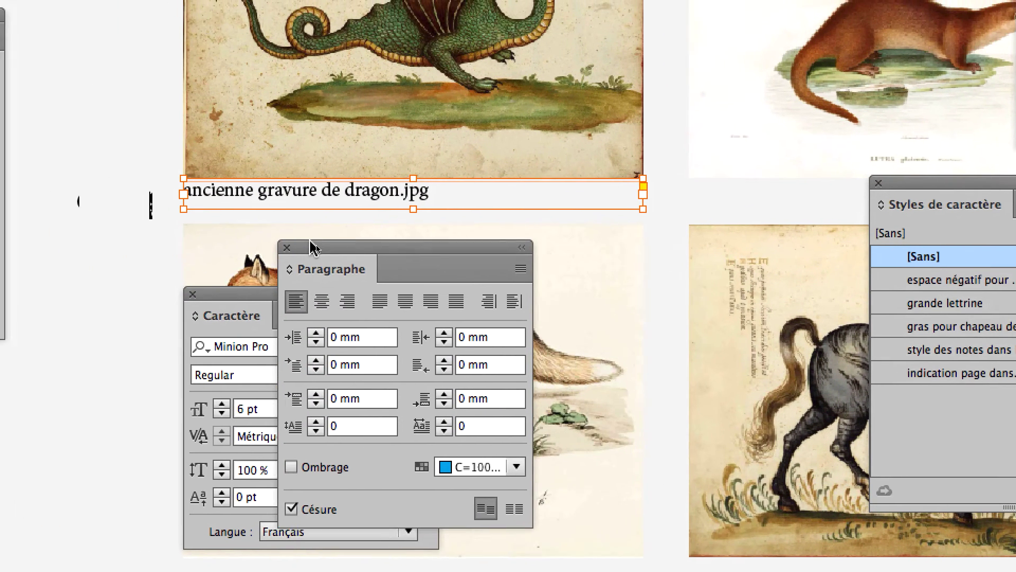
drag(313, 248, 297, 240)
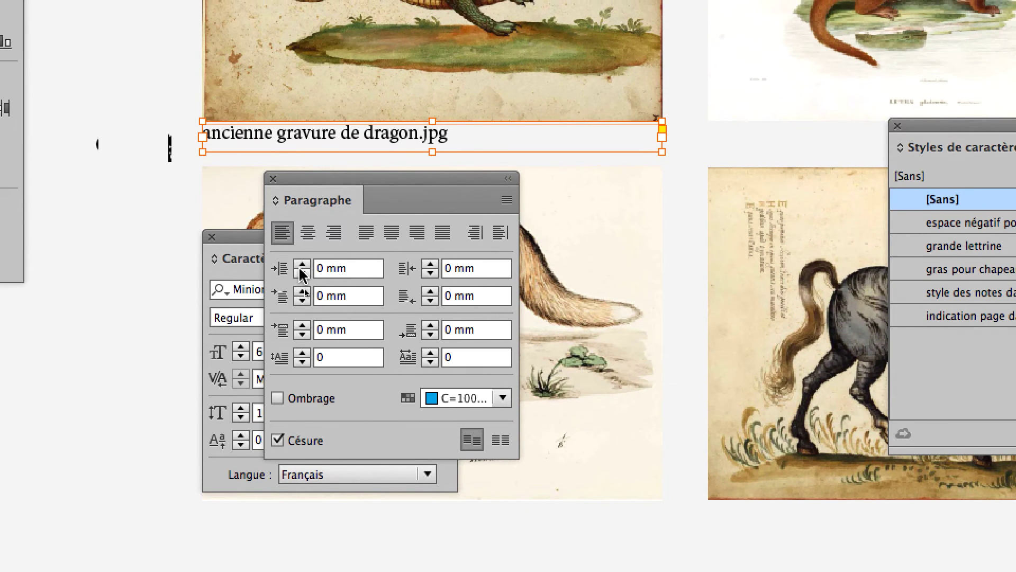
click(301, 266)
click(301, 266)
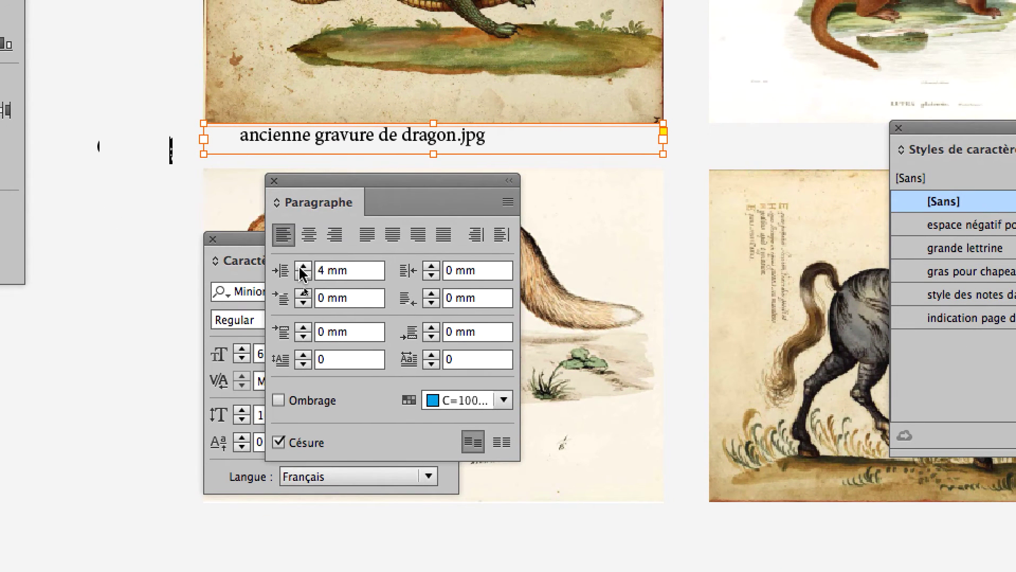
click(303, 276)
click(313, 255)
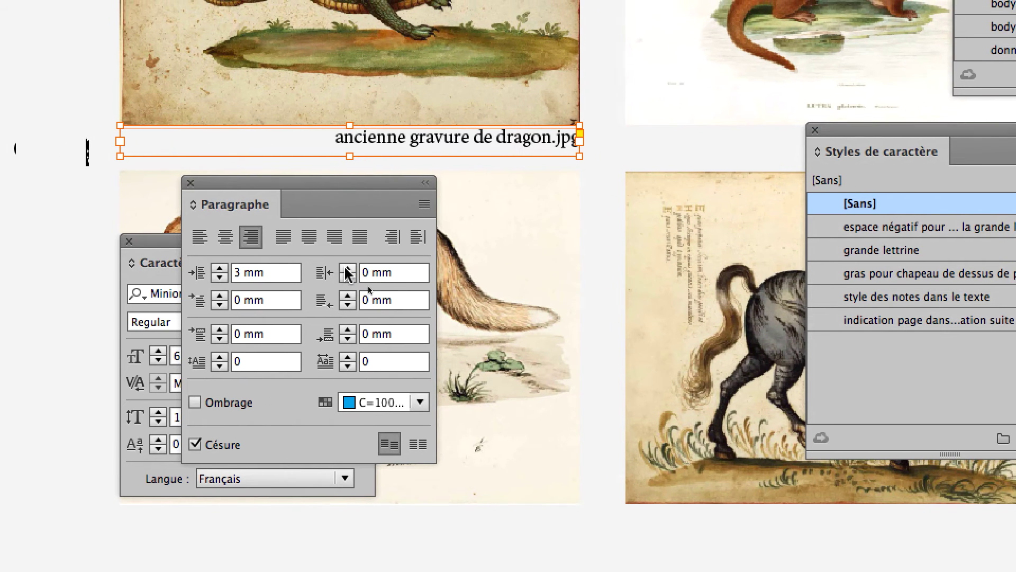
click(348, 269)
click(347, 269)
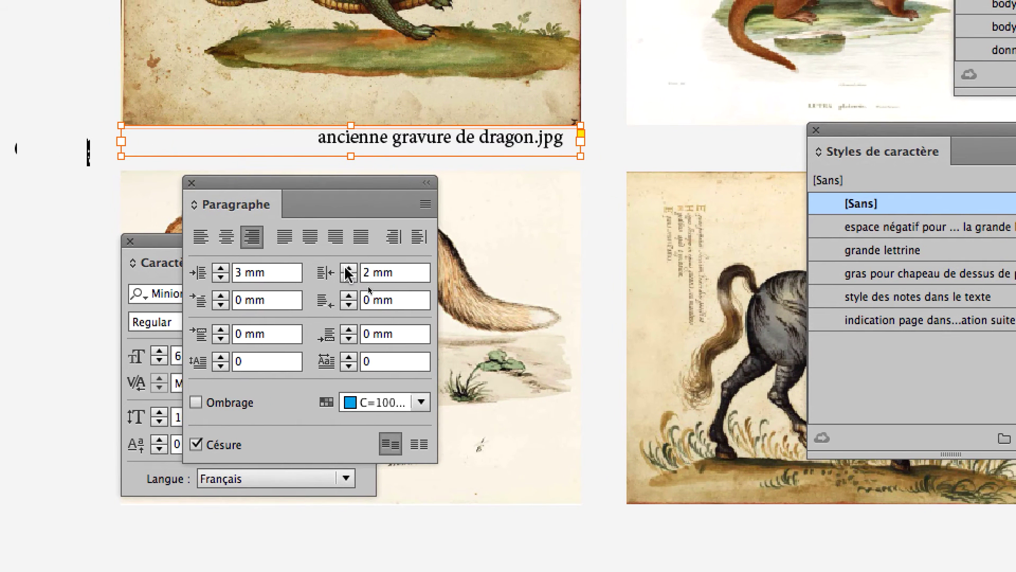
click(348, 269)
click(348, 269)
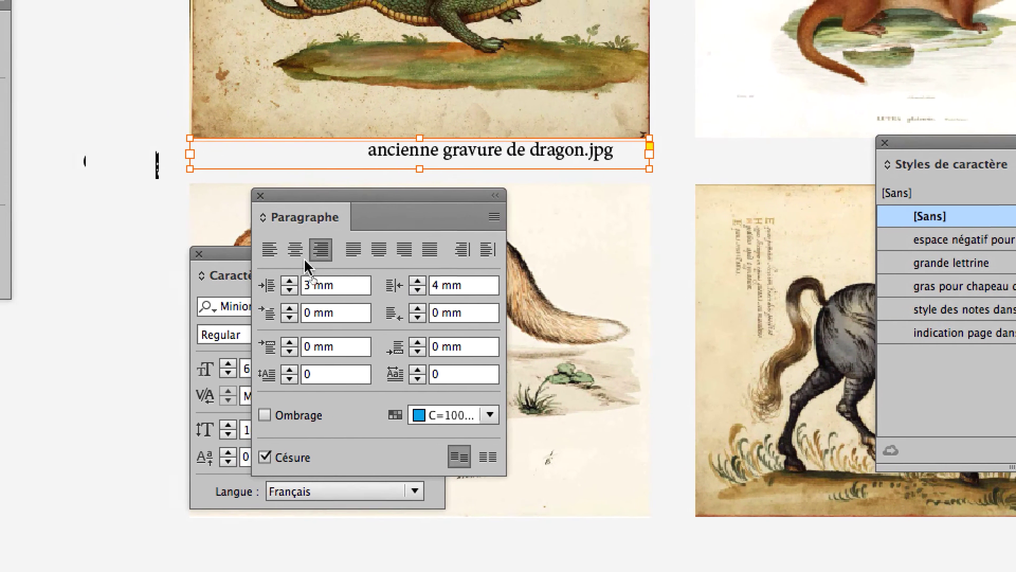
Centre the dragon caption and set its left and right indents to 0 mm
click(296, 250)
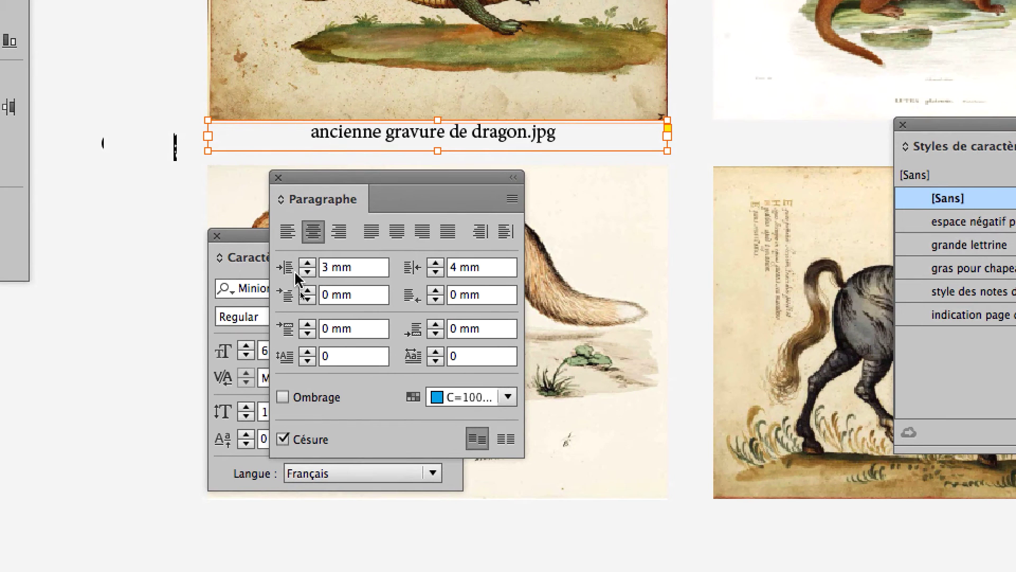
click(289, 290)
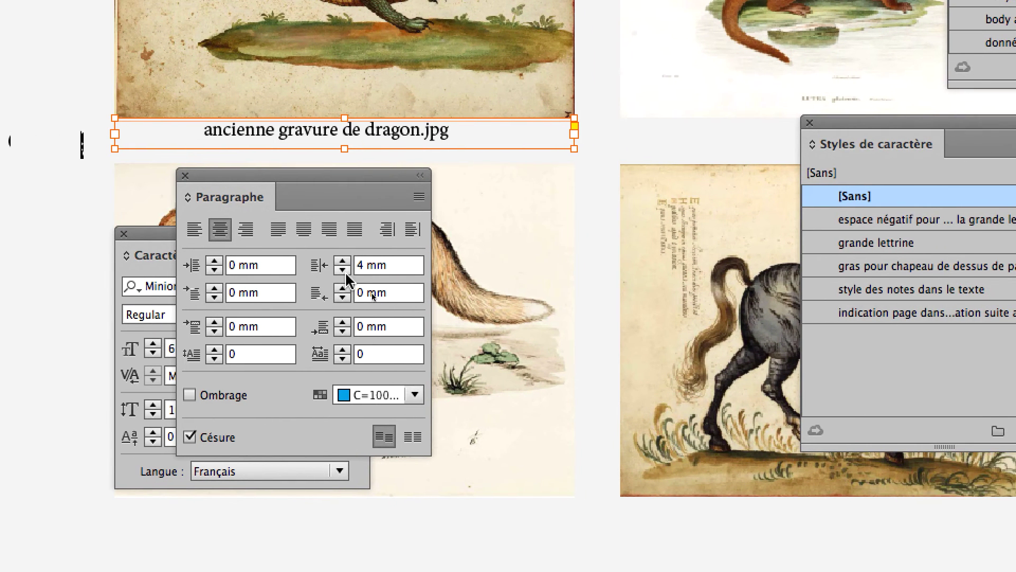
click(430, 273)
click(430, 272)
click(429, 272)
click(430, 272)
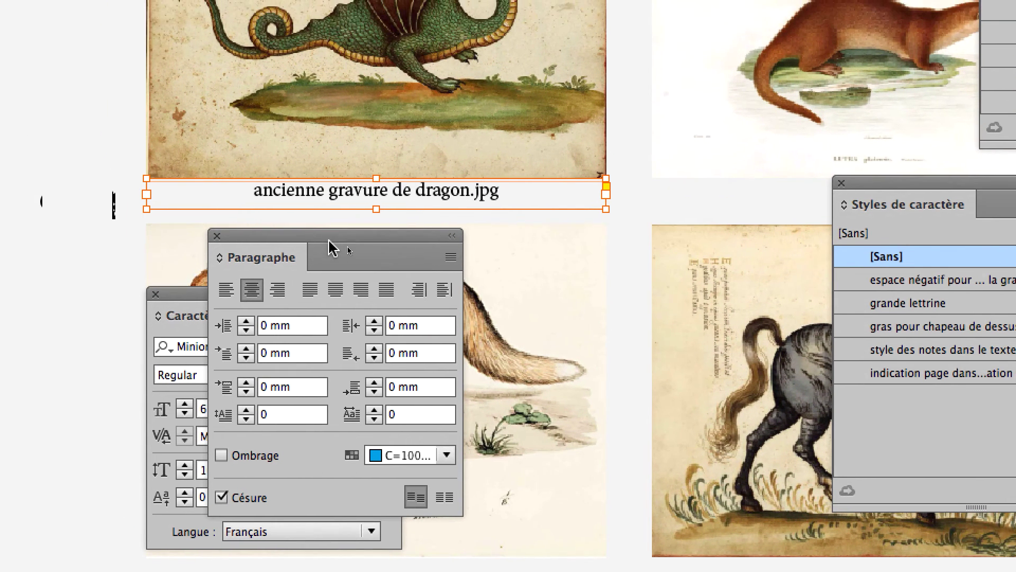
Move the paragraph settings off the dragon caption, and check the dragon and otter image-caption groups by selecting each in turn
drag(299, 179, 555, 207)
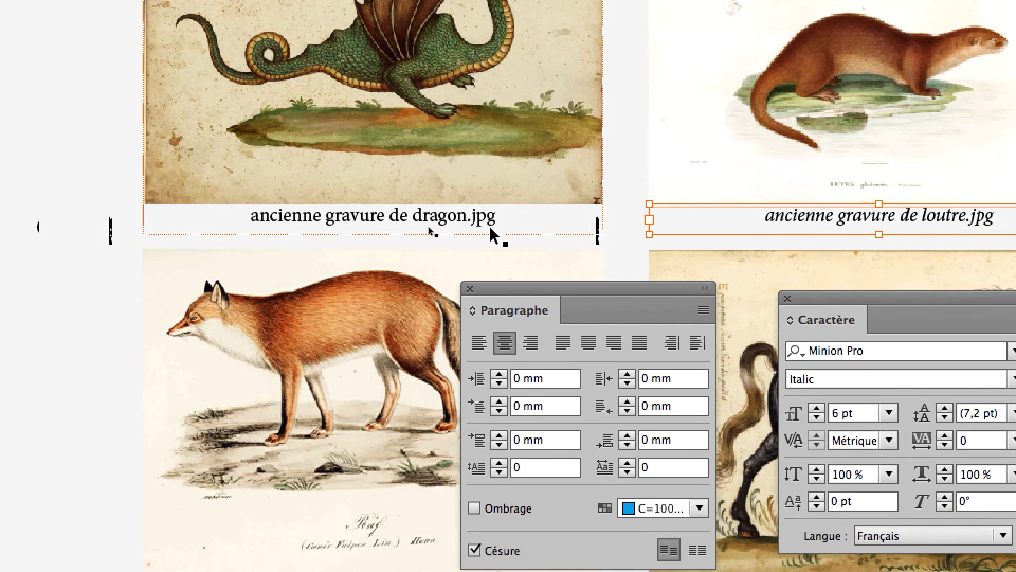
click(431, 230)
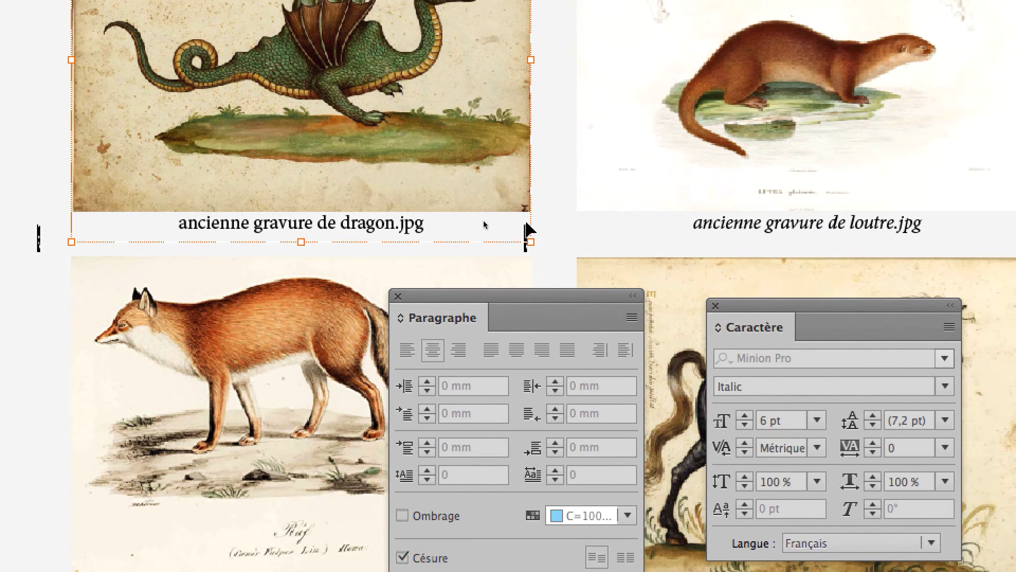
click(694, 229)
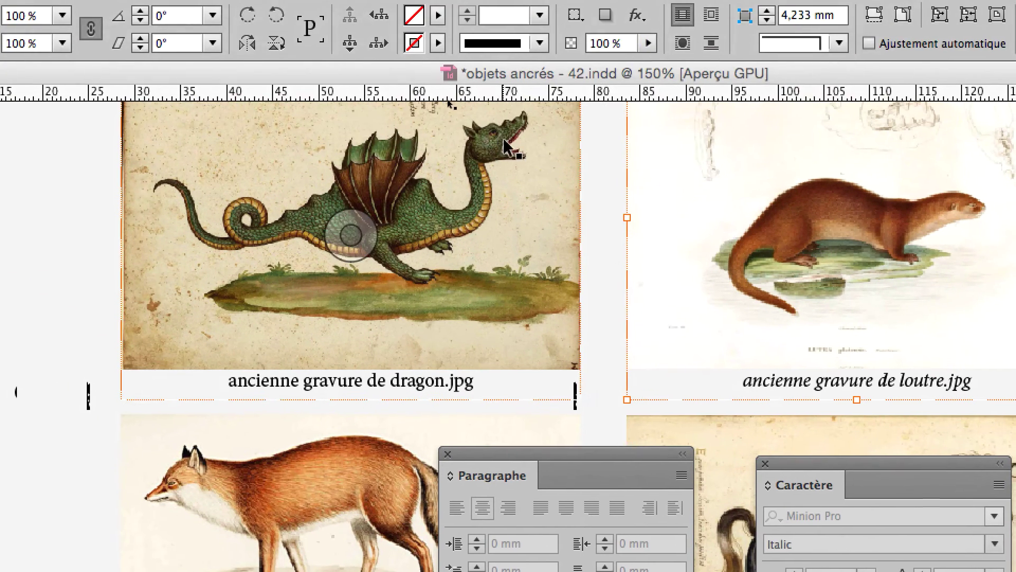
Select the otter's image-caption group and cycle through its contents until the caption text frame alone is selected
click(533, 386)
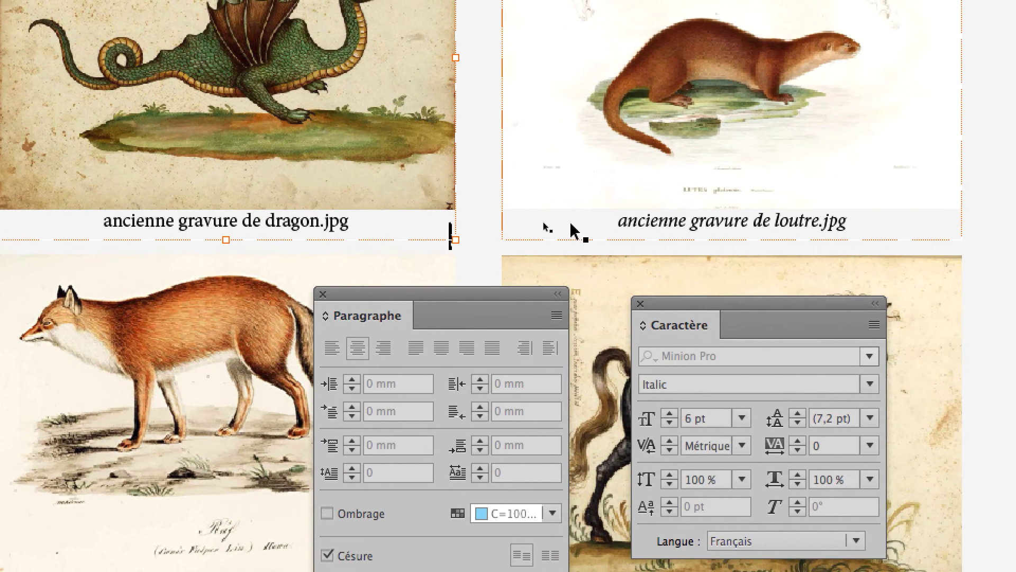
click(646, 228)
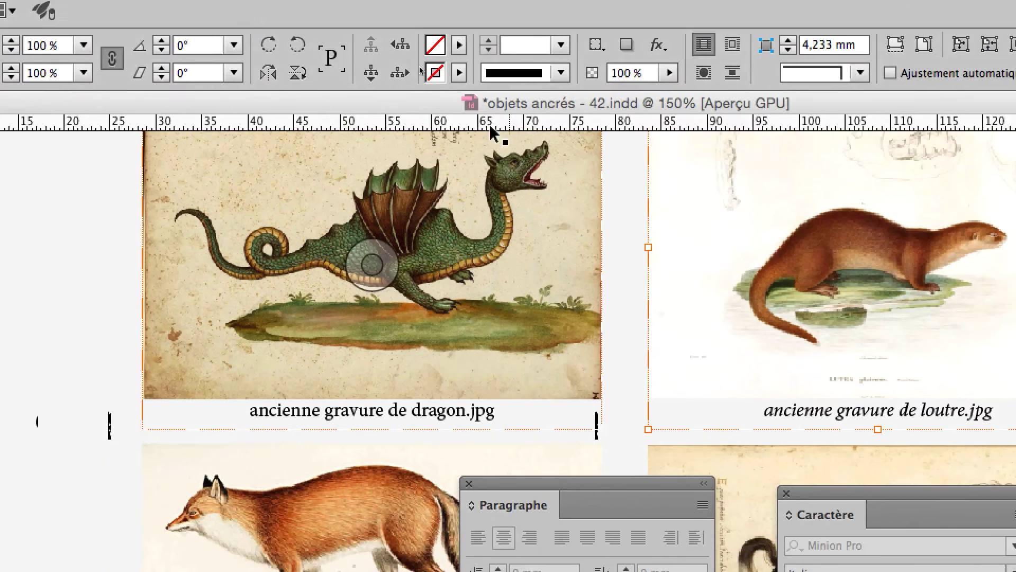
click(372, 75)
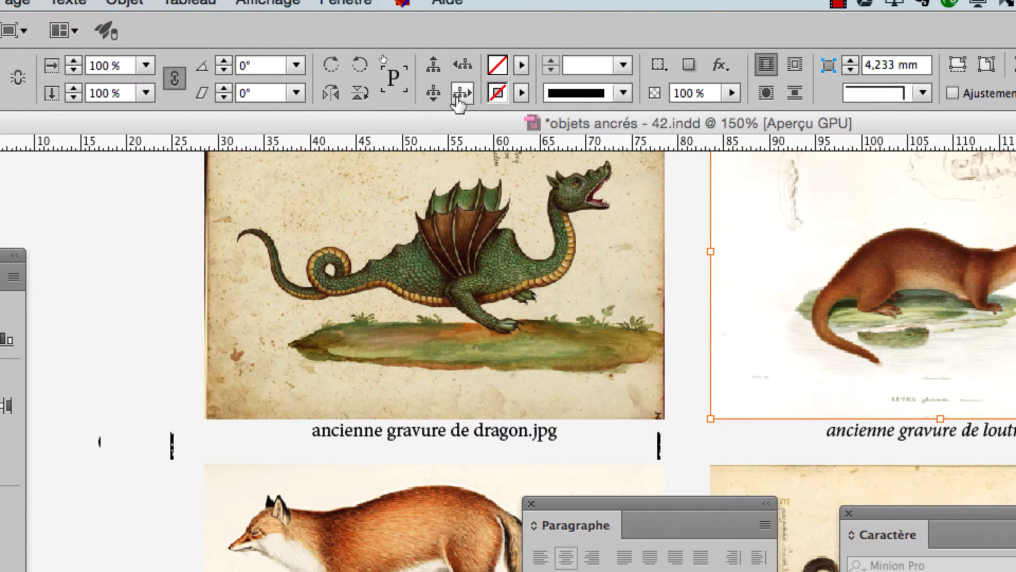
click(459, 100)
click(458, 101)
click(458, 101)
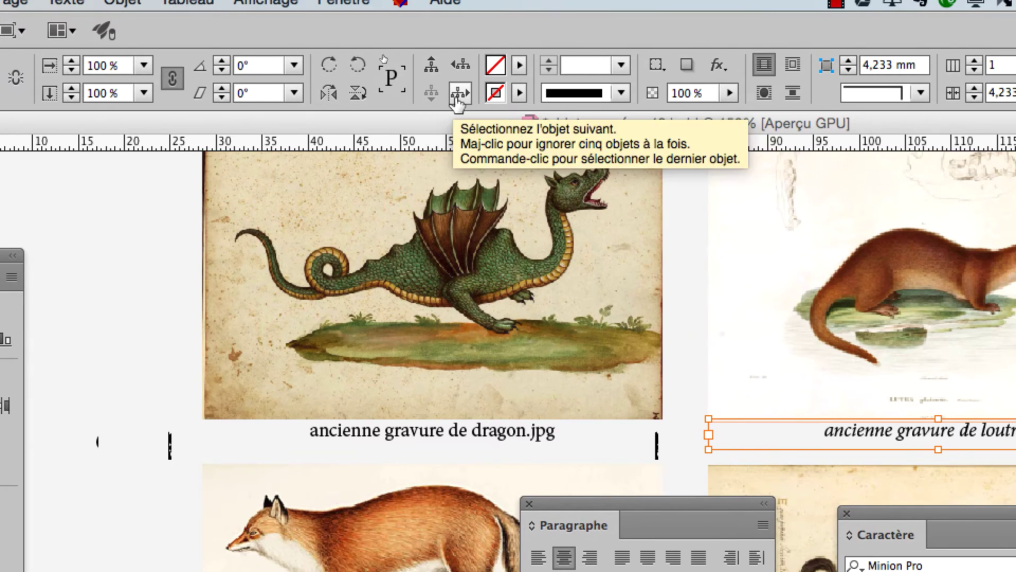
click(459, 101)
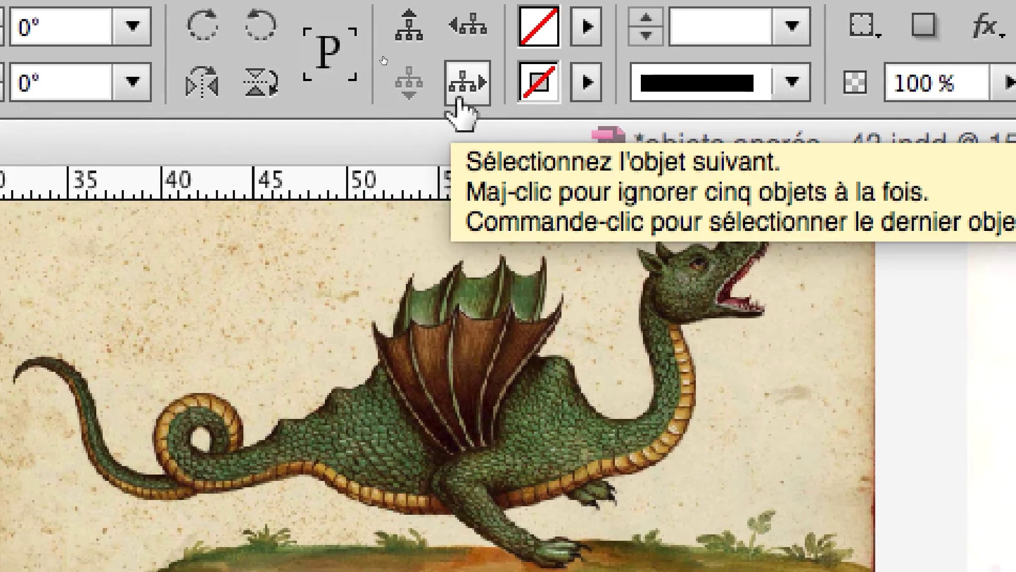
click(497, 84)
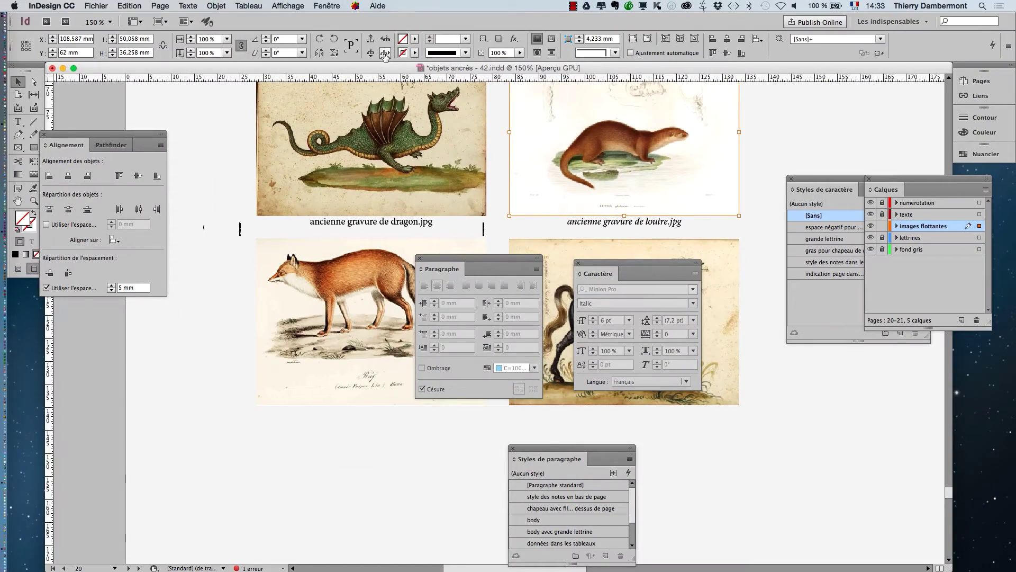
click(462, 94)
click(385, 54)
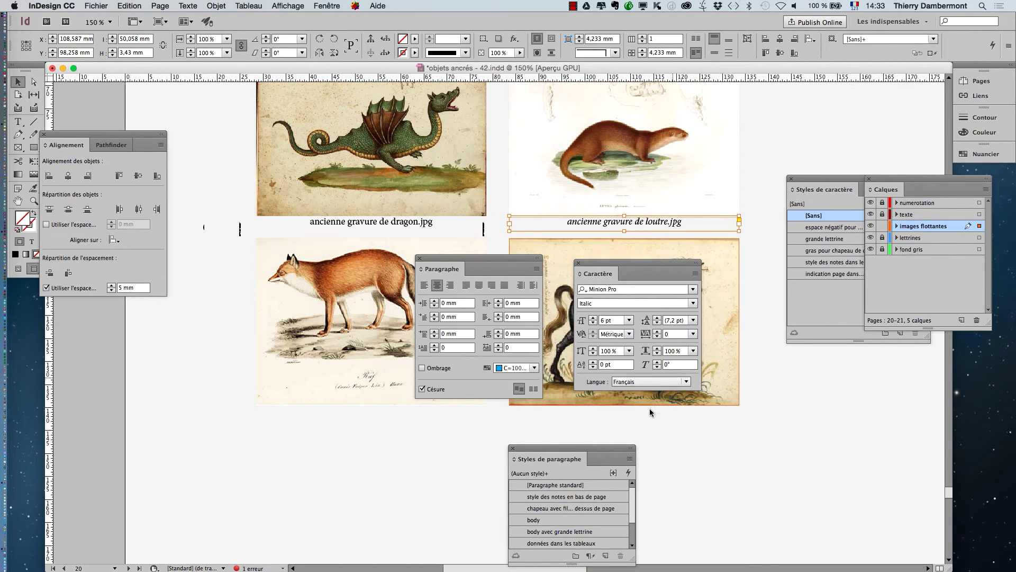
Create a paragraph style named "legendes sous les images" from the formatting of the selected otter caption
drag(588, 445, 761, 100)
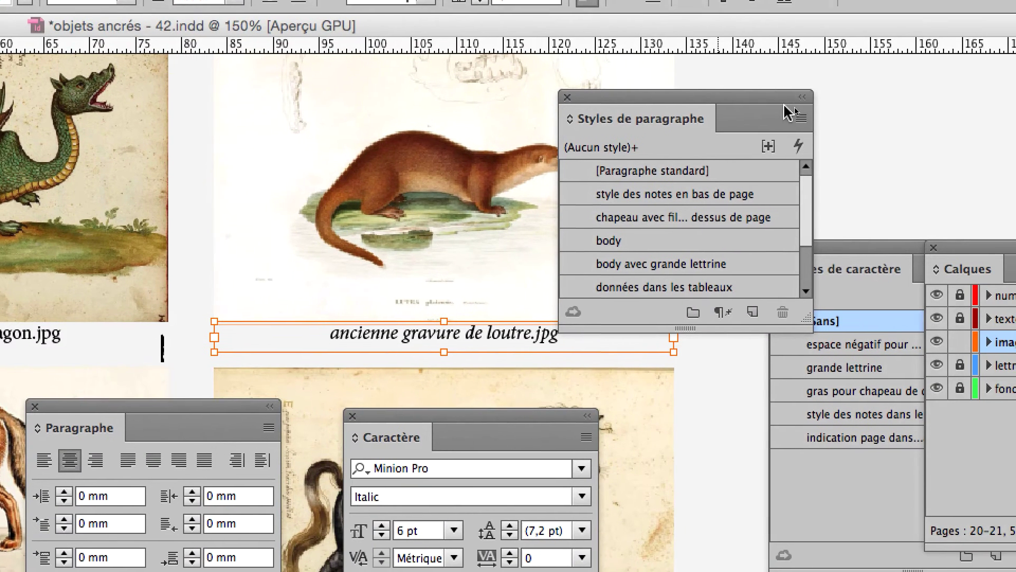
click(844, 126)
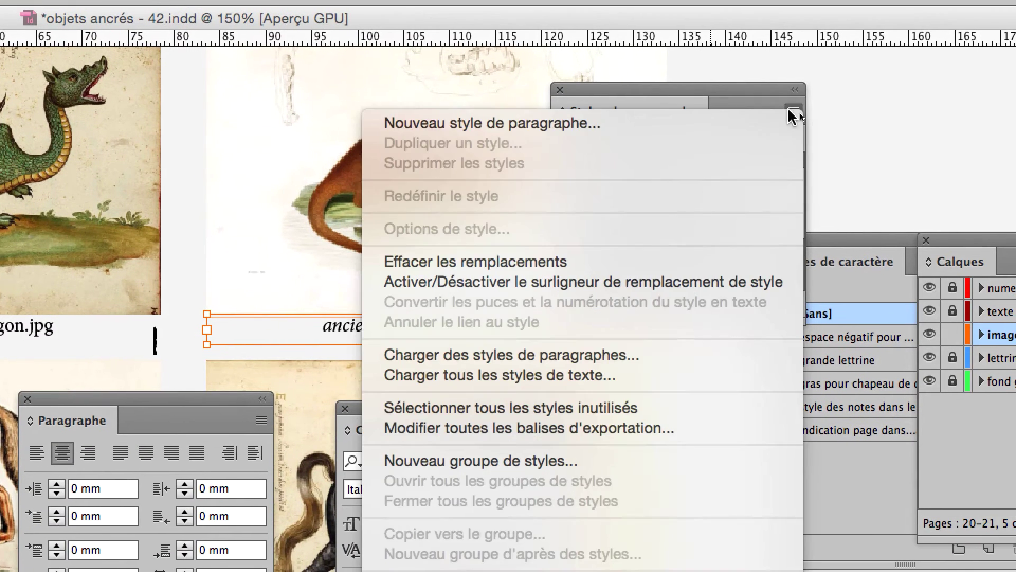
click(843, 127)
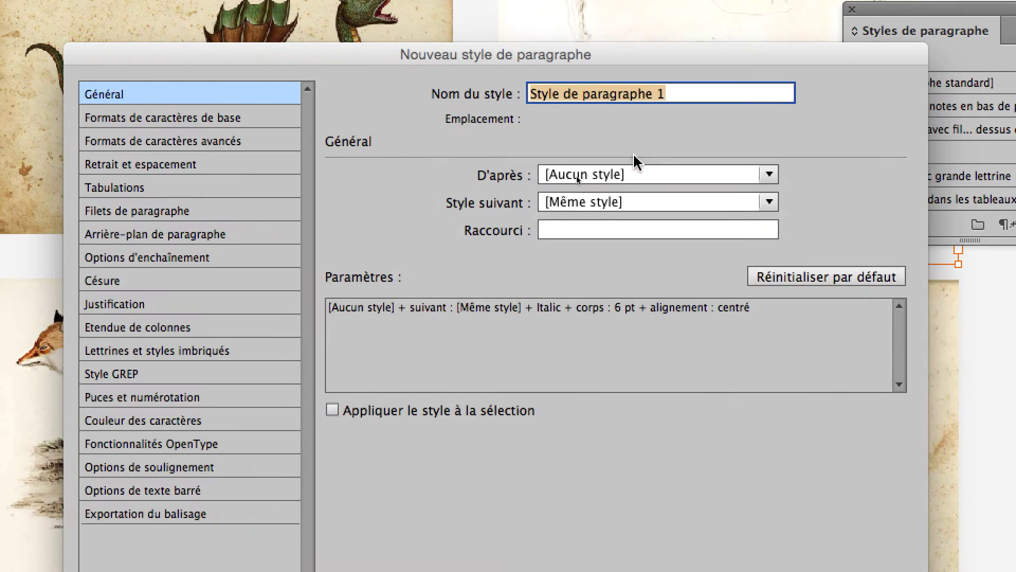
text(legendes sous les images)
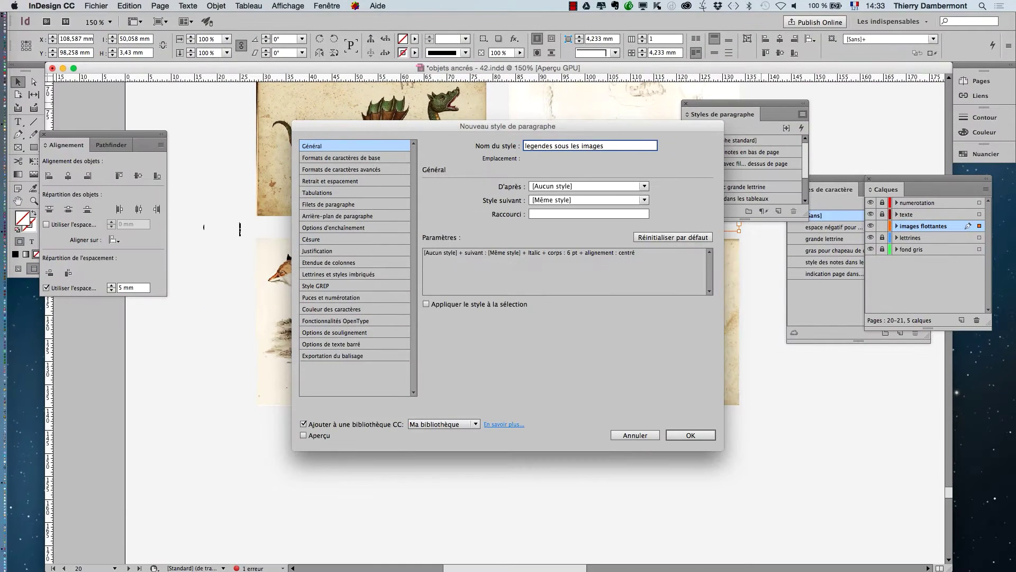
key(Return)
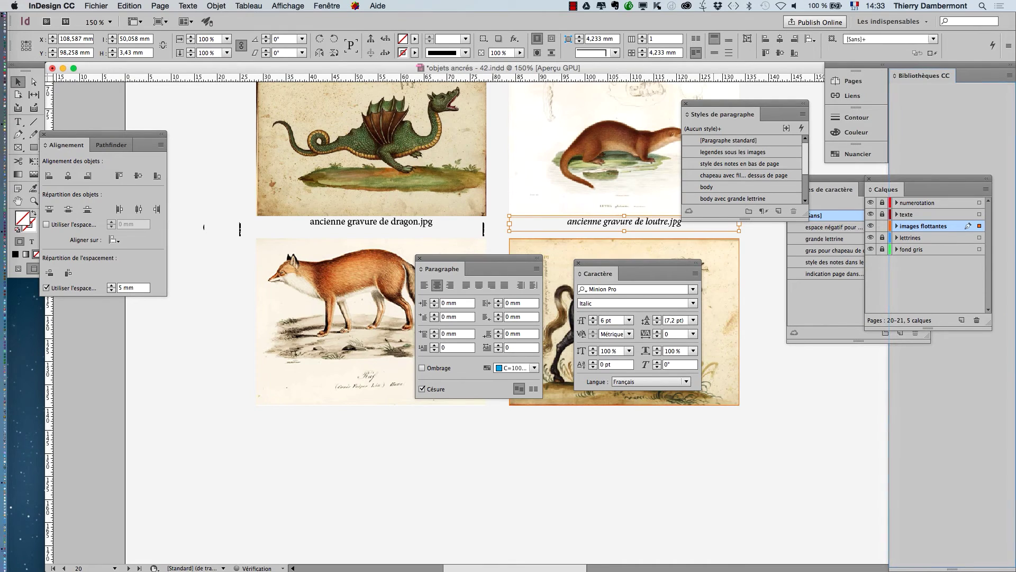
Enlarge the paragraph styles list and move it off the otter caption, then make "legendes sous les images" the active style with nothing selected
drag(806, 218, 811, 282)
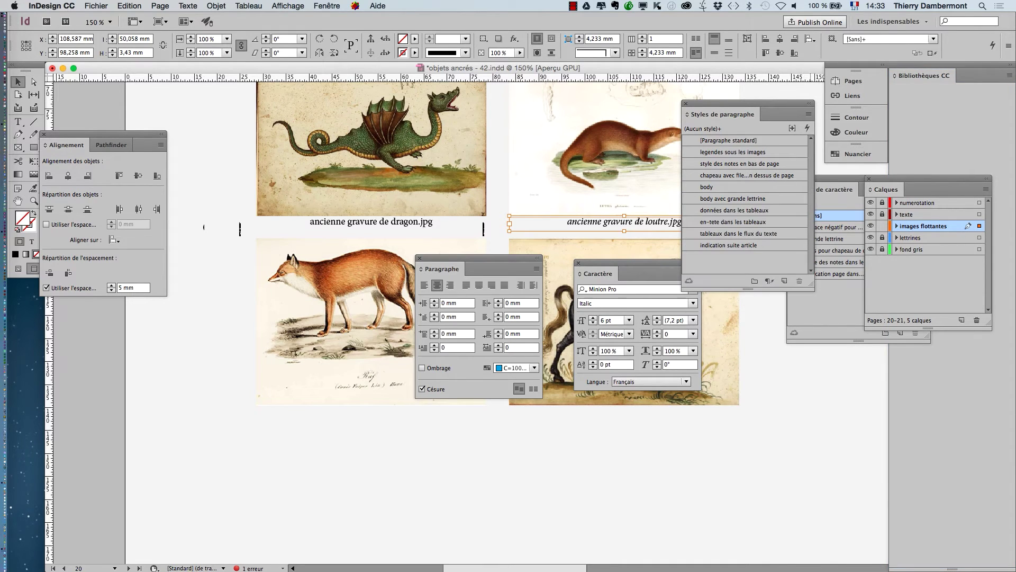
drag(746, 104, 224, 102)
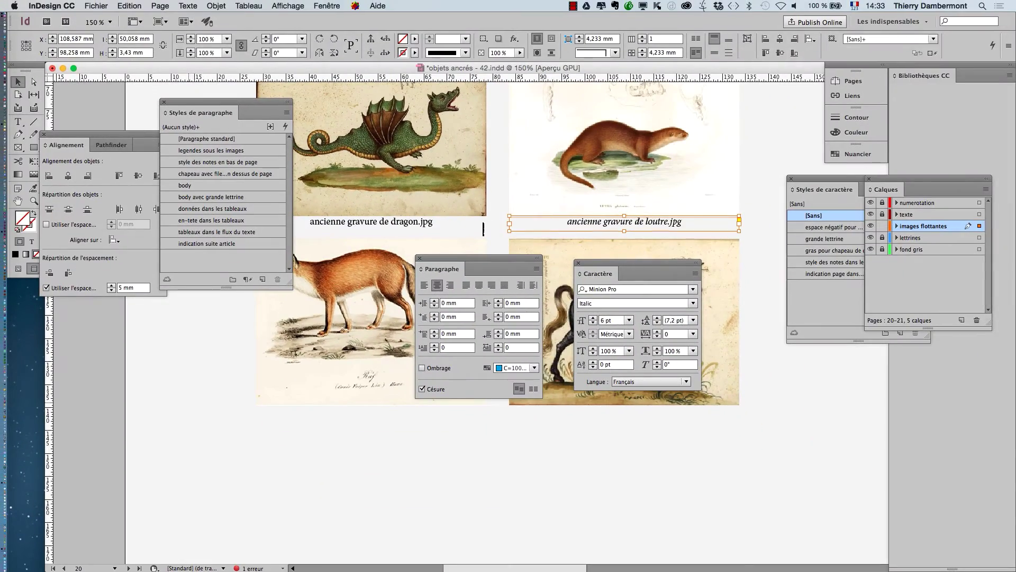
click(231, 403)
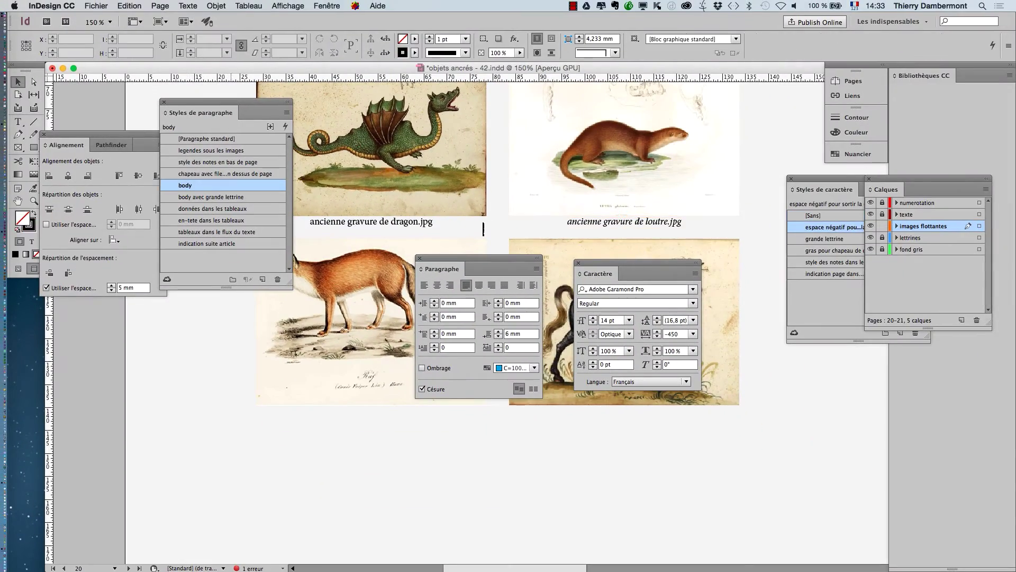
double_click(212, 150)
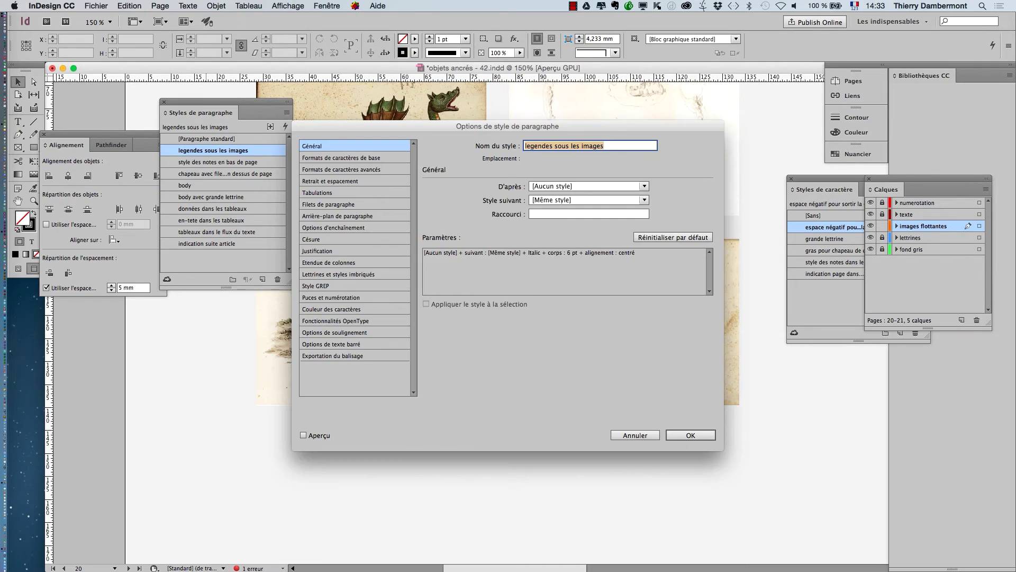
key(Return)
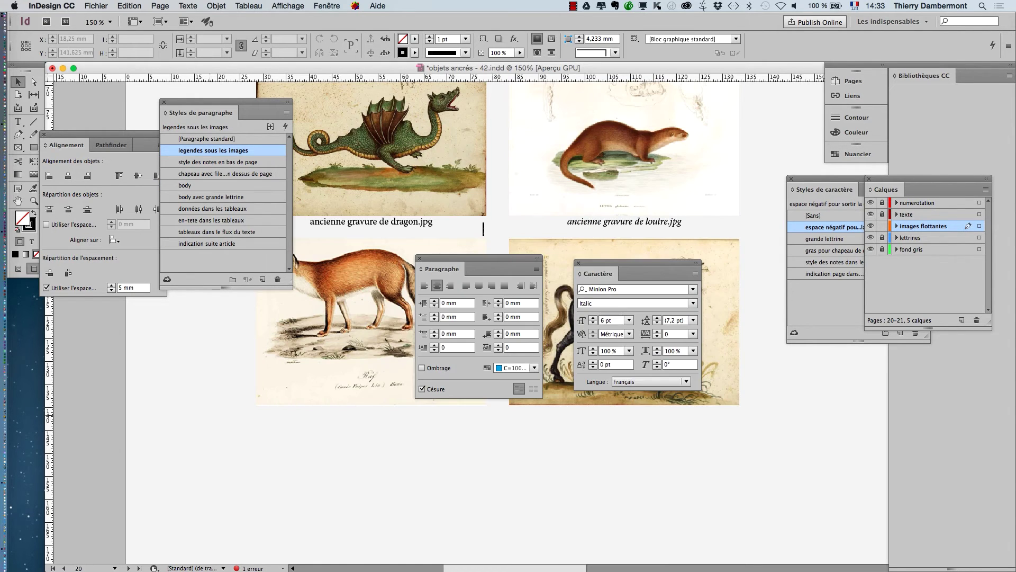
Move the character and paragraph settings off the lower engravings and select the fox and zebra engravings together
drag(635, 263, 932, 393)
drag(483, 257, 151, 362)
drag(490, 424, 669, 374)
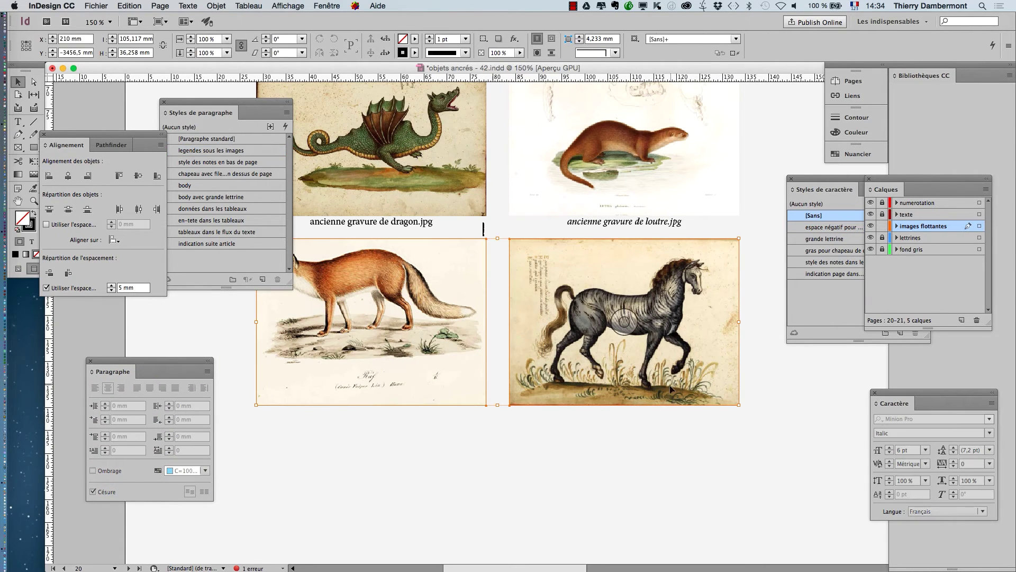
Try generating dynamic captions for the selected fox and zebra engravings, bring up the object styles, and undo the captions
click(219, 6)
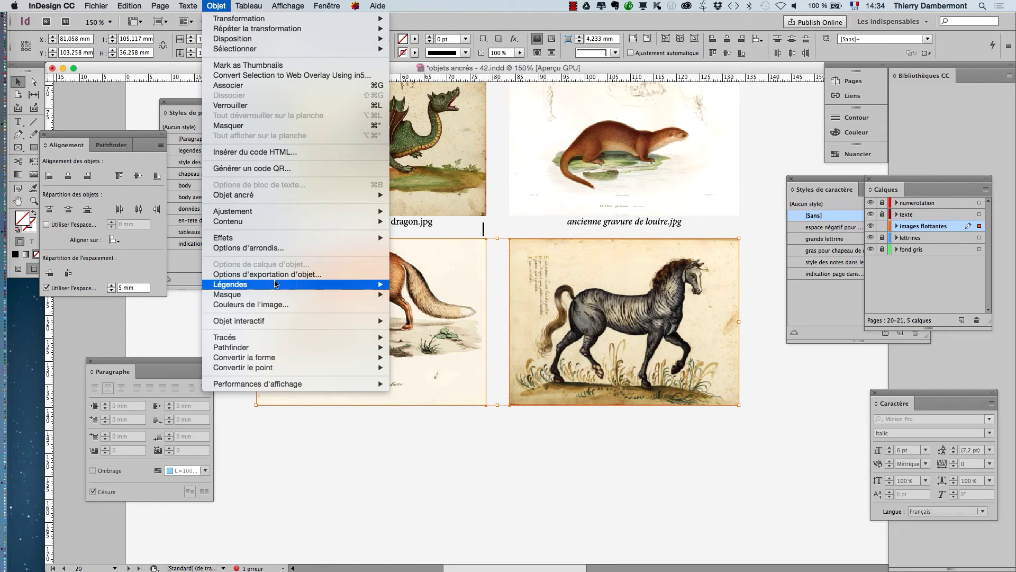
mouse_move(285, 285)
click(447, 295)
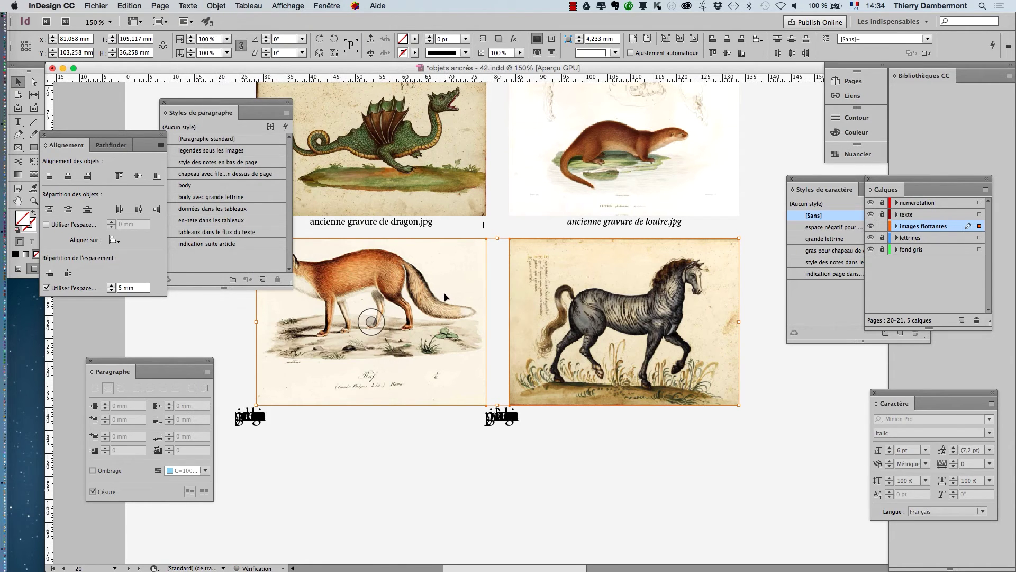
key(super+F7)
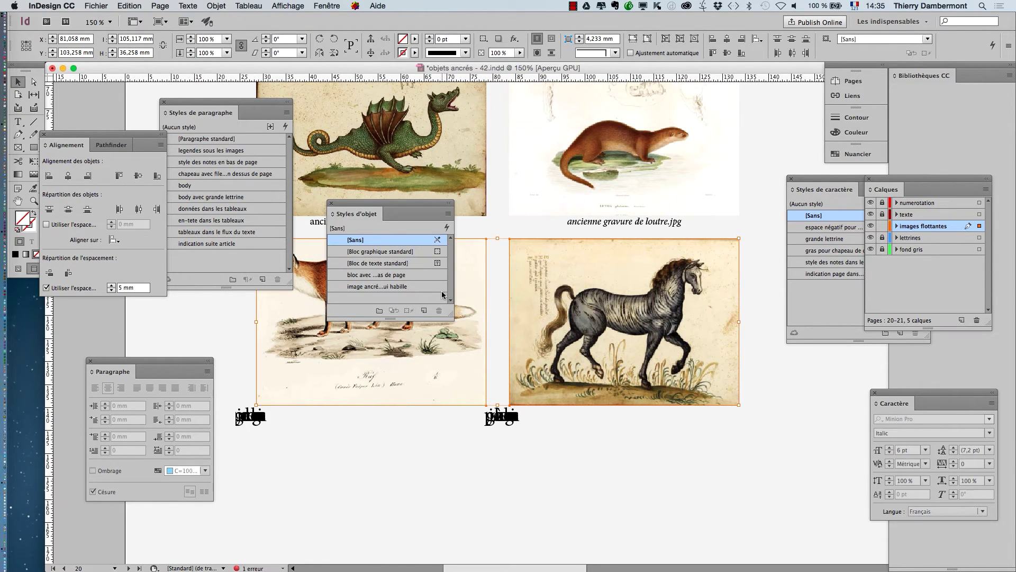
key(super+z)
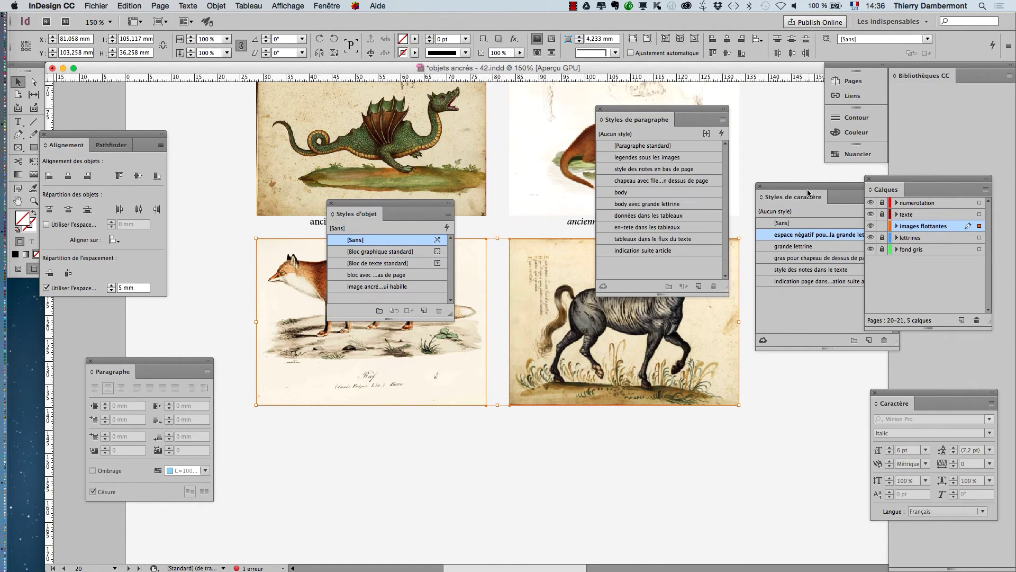
Move the character styles list off the layers list and, with nothing selected, set the default character style to [Sans]
drag(808, 192, 751, 337)
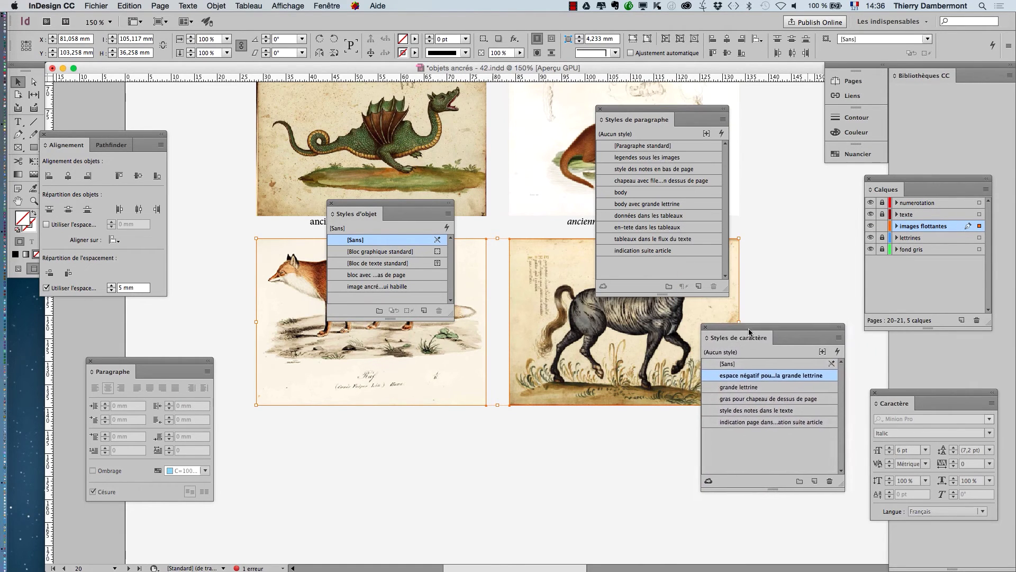
click(646, 447)
drag(586, 451, 408, 376)
click(613, 479)
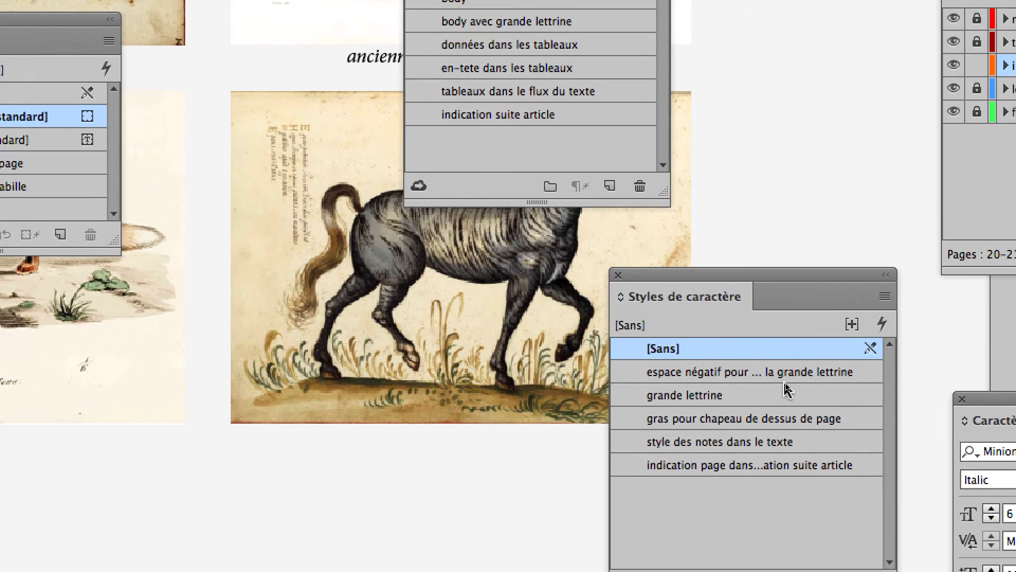
click(785, 382)
click(773, 351)
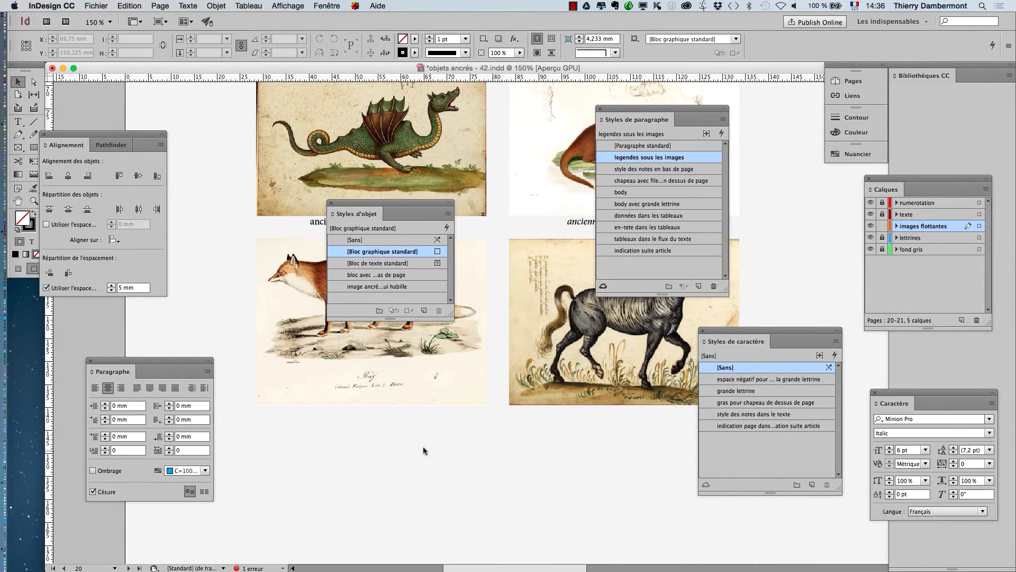
Try generating dynamic captions for the fox and zebra again using the default [Sans] character style, and inspect the captions by selecting them
click(370, 324)
click(206, 5)
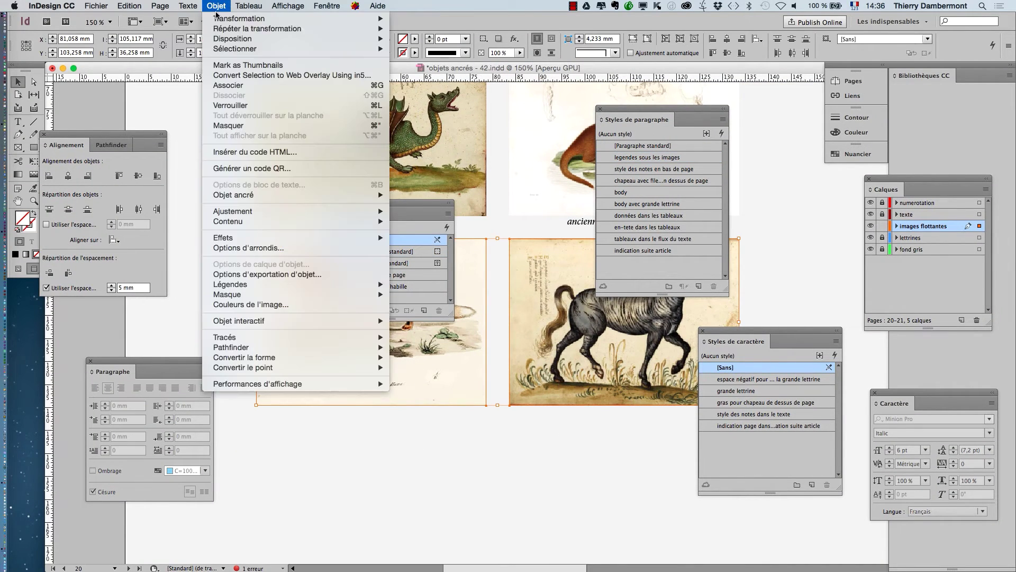
mouse_move(280, 286)
click(468, 294)
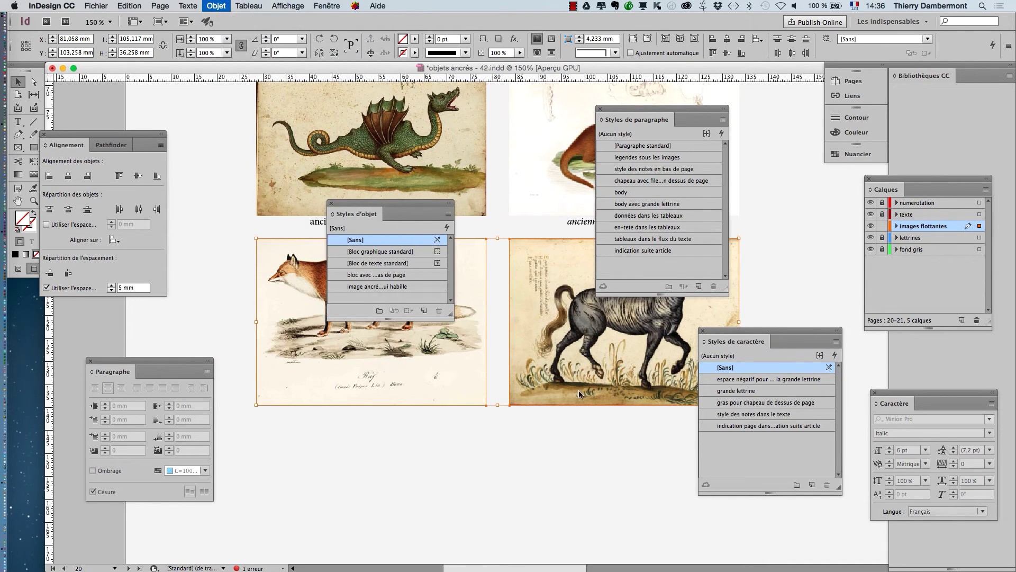
drag(735, 337, 789, 189)
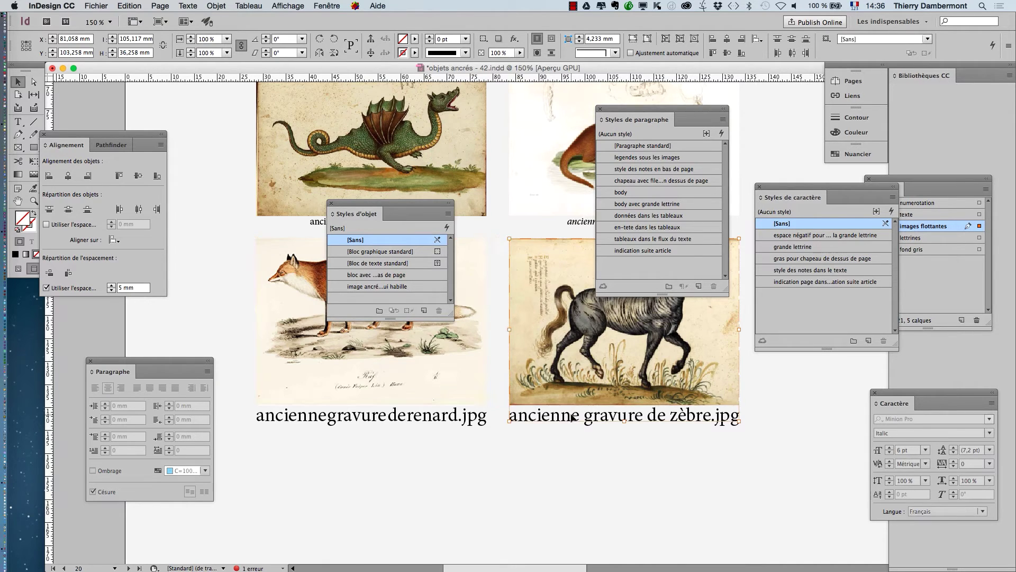
click(462, 417)
click(516, 424)
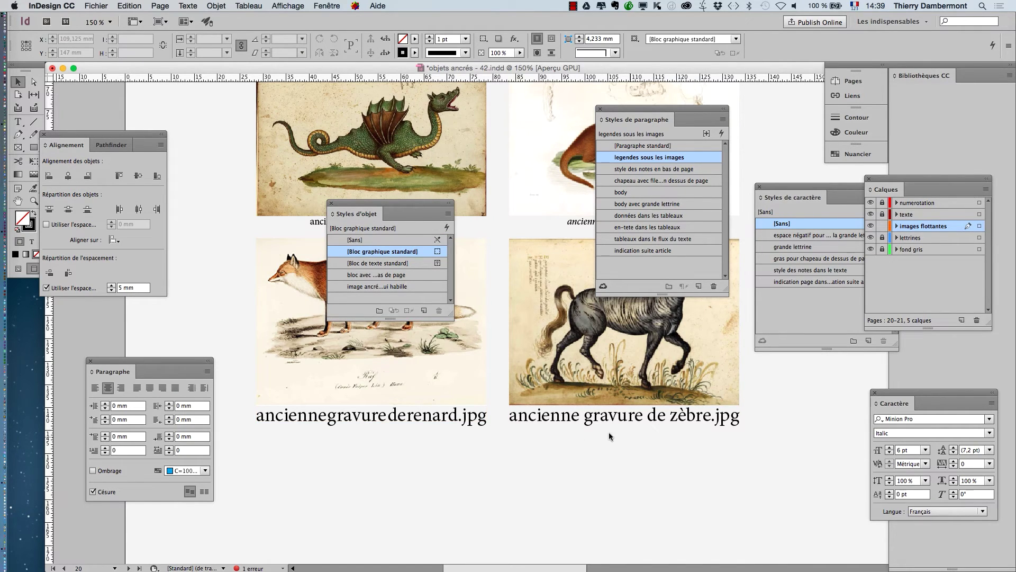
Move the object styles and paragraph styles lists clear of the fox and zebra, and undo their generated captions
drag(423, 203, 294, 109)
drag(683, 123, 778, 106)
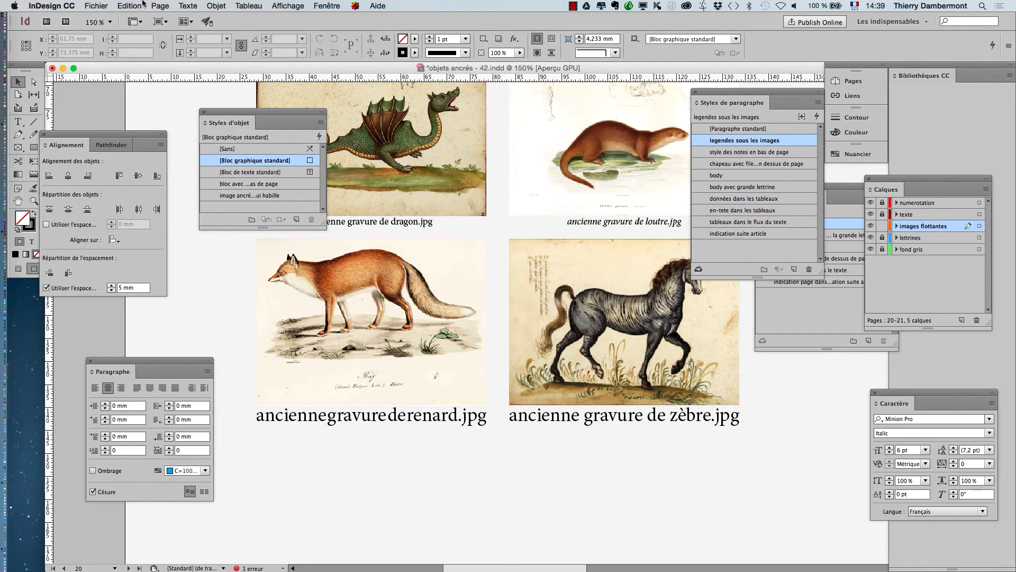
click(142, 5)
click(159, 19)
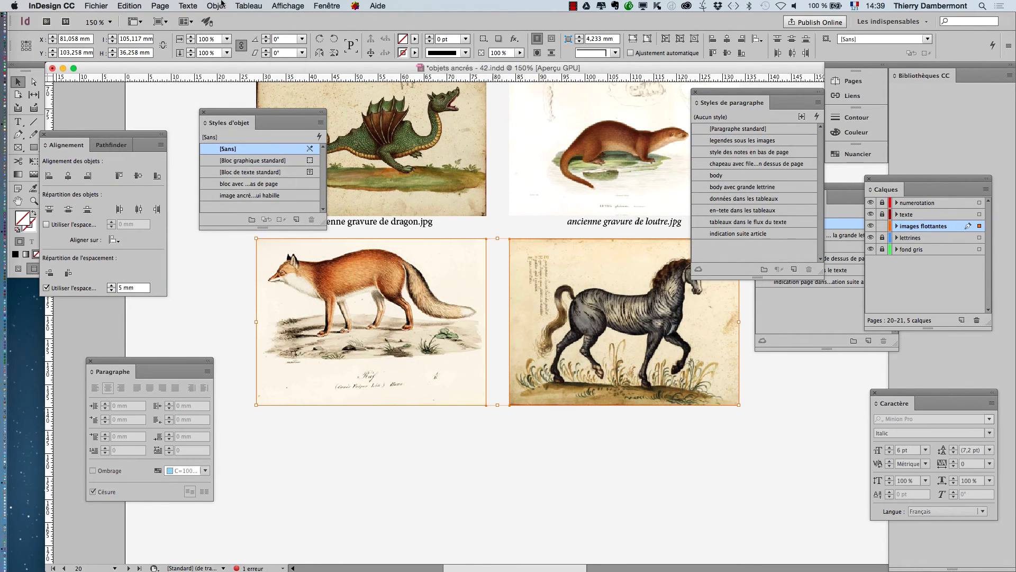
Set the paragraph style in the caption format settings to "legendes sous les images"
click(216, 6)
mouse_move(265, 300)
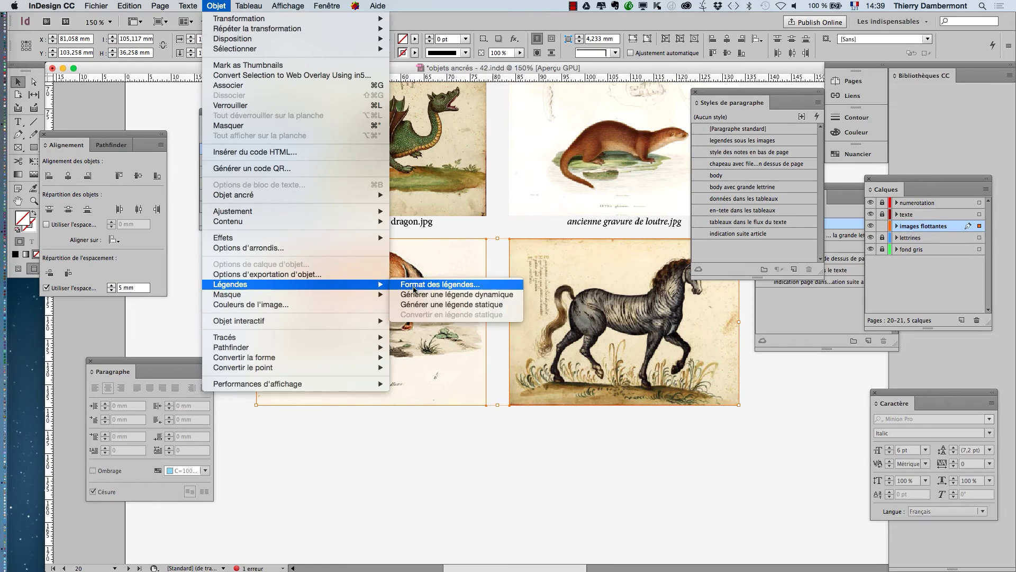
click(439, 286)
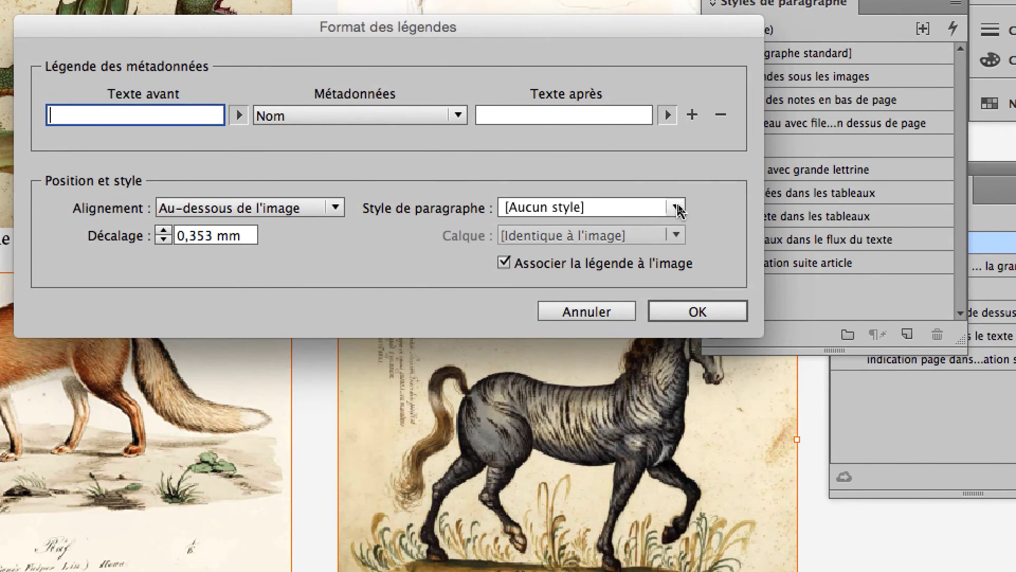
click(681, 208)
click(662, 234)
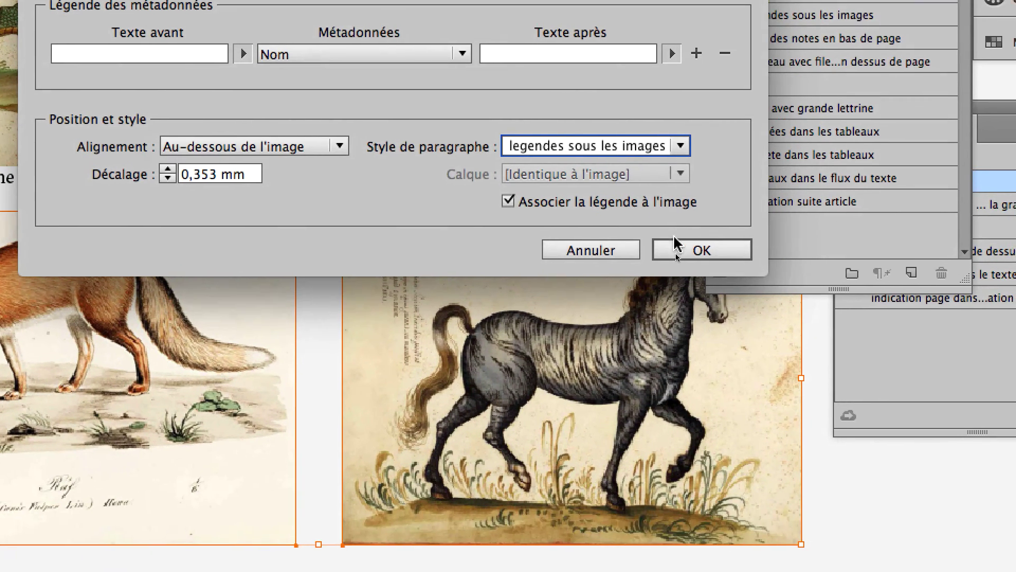
click(683, 249)
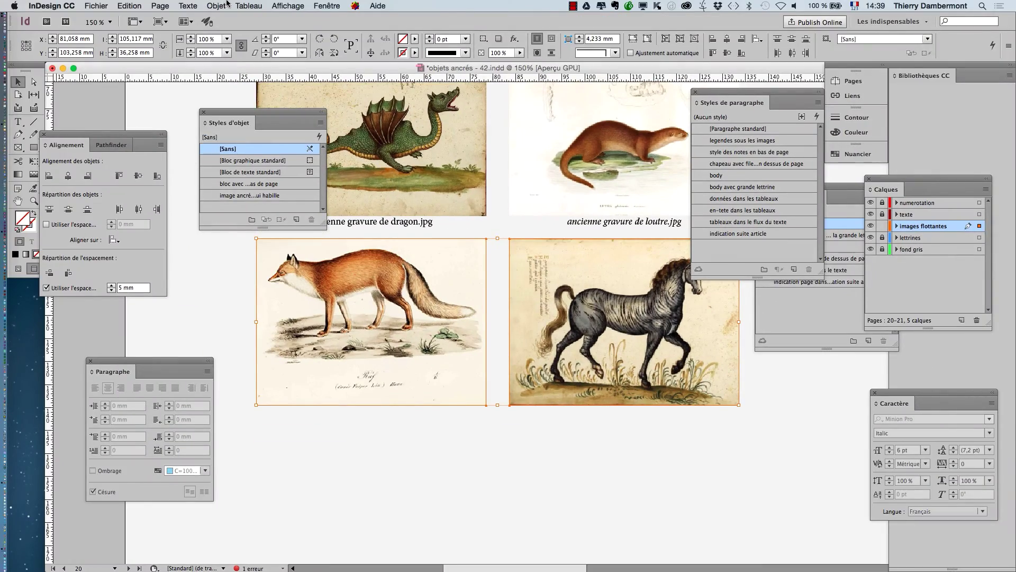
Generate static captions for the selected fox and zebra engravings
click(217, 5)
mouse_move(247, 285)
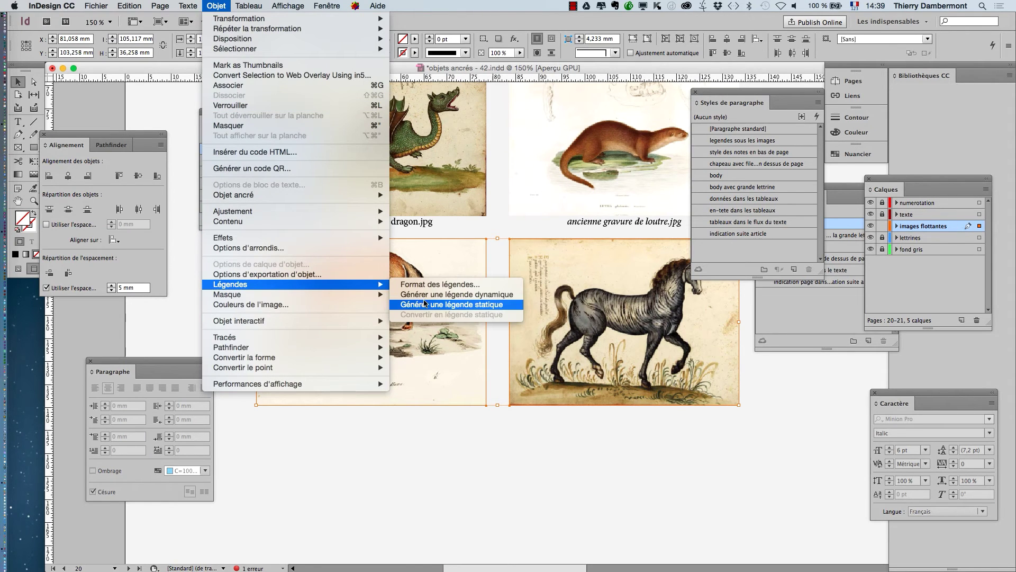
click(423, 306)
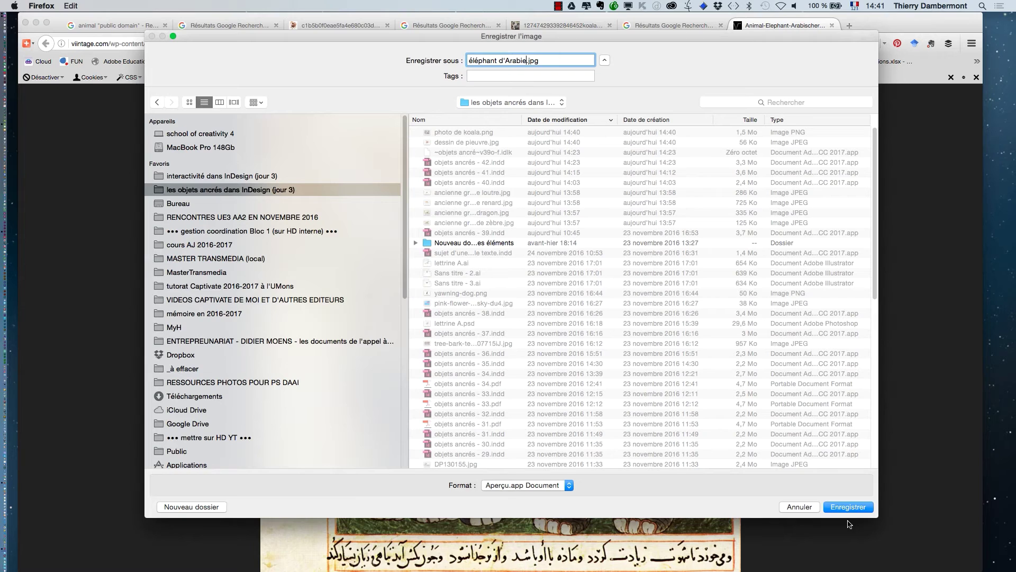
Save the browser's elephant image as "éléphant d'Arabie.jpg" in the anchored objects folder and return to the InDesign document
click(855, 510)
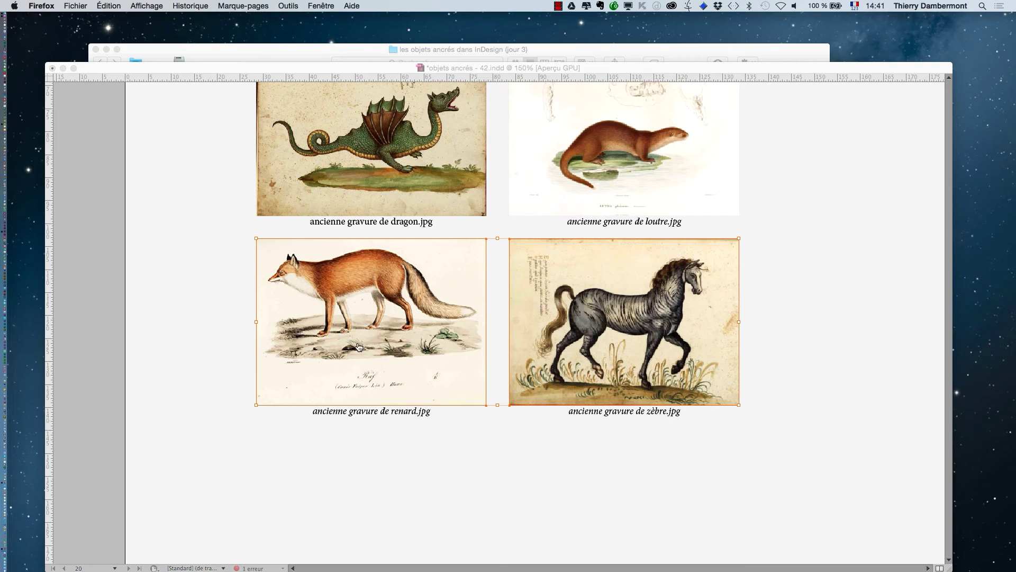
key(super+Tab)
scroll(405, 470, down, 3)
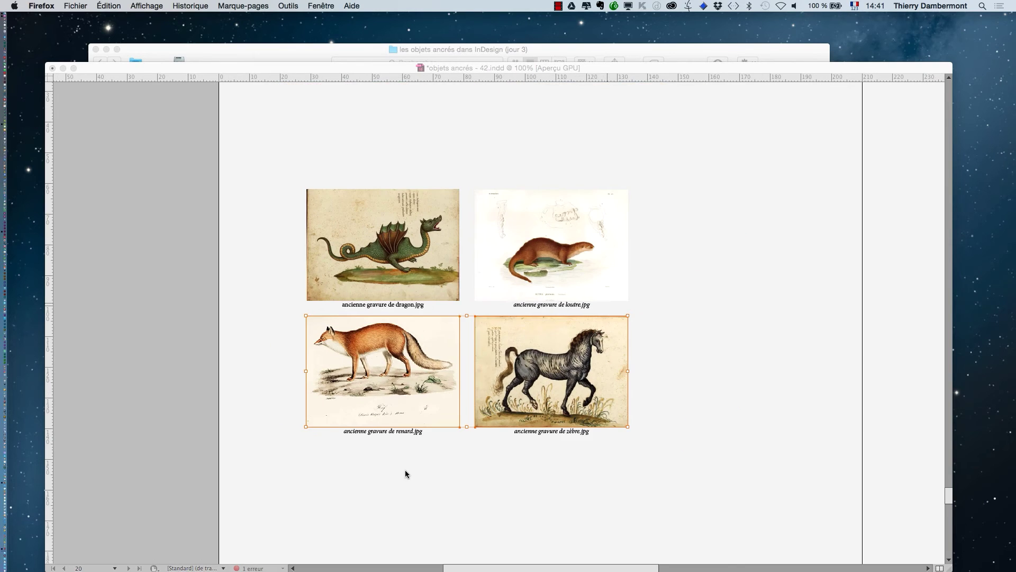
click(654, 460)
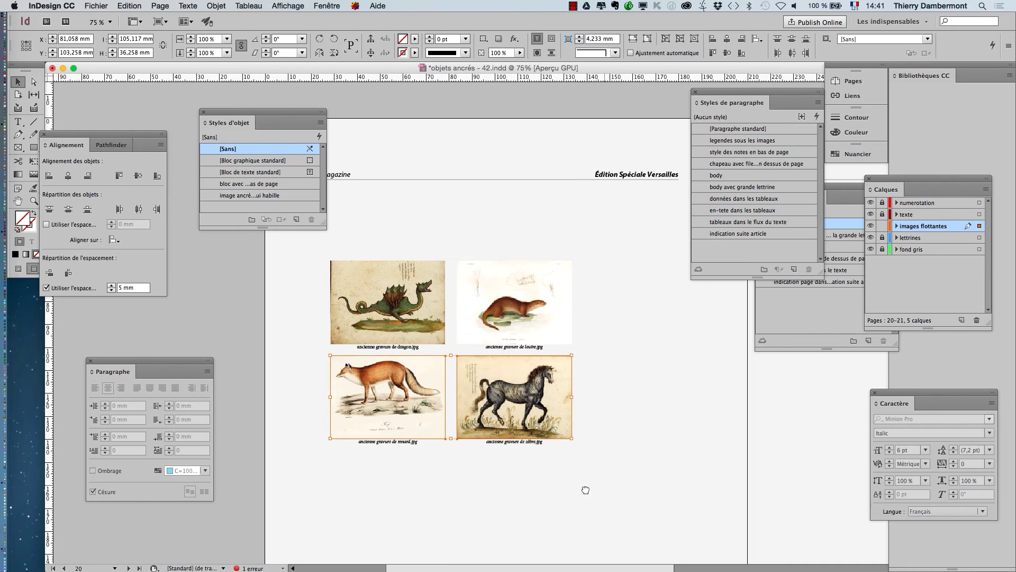
Load "éléphant d'Arabie.jpg", "photo de koala.png" and "dessin de pieuvre.jpg" together for import into the document
scroll(155, 430, right, 10)
click(96, 6)
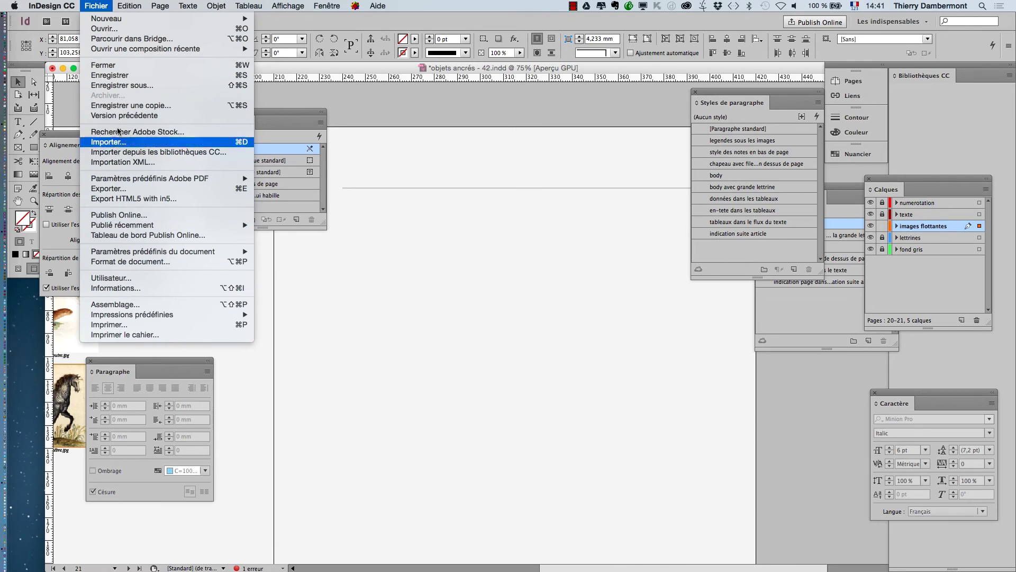
click(121, 142)
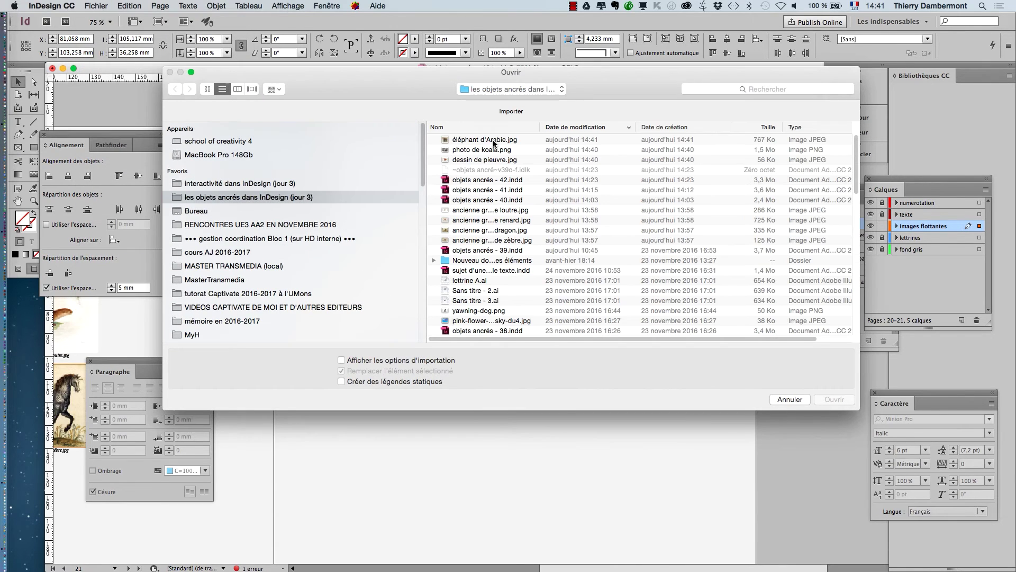
click(492, 141)
shift+click(493, 159)
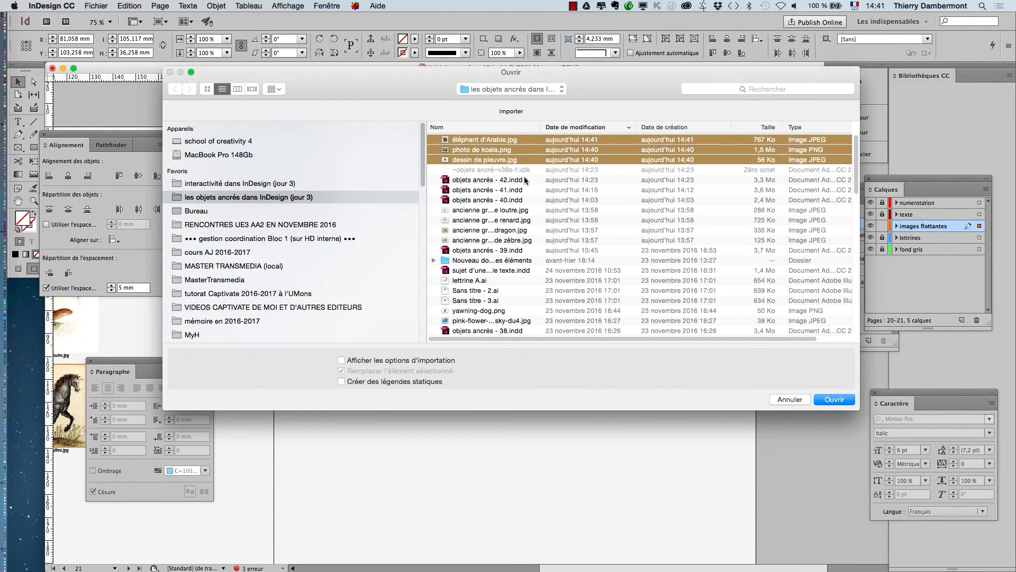
click(839, 402)
Place the three loaded images on page 21 as a single column of three frames, about 94 × 212 mm overall
key(super+minus)
key(super+minus)
drag(593, 394, 597, 461)
key(Up)
key(Up)
Make the octopus, koala and elephant images fill their frames proportionally, and generate captions for all three
click(216, 5)
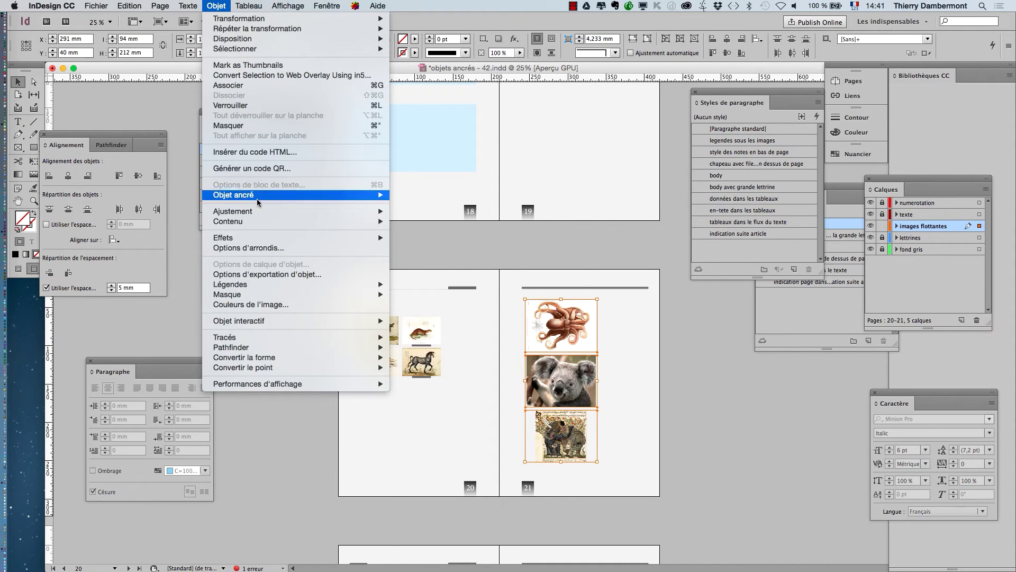
mouse_move(304, 212)
click(437, 212)
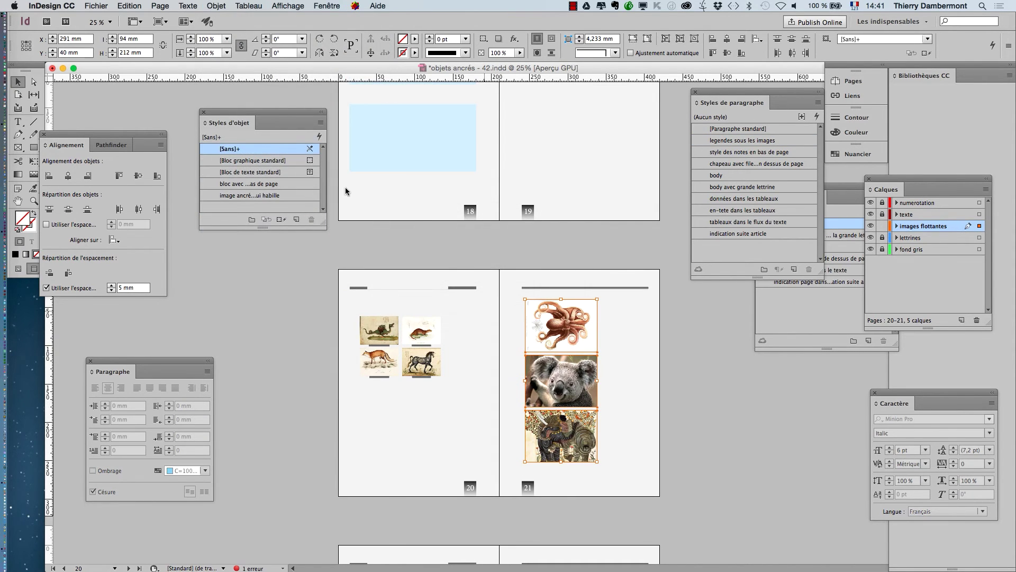
click(212, 4)
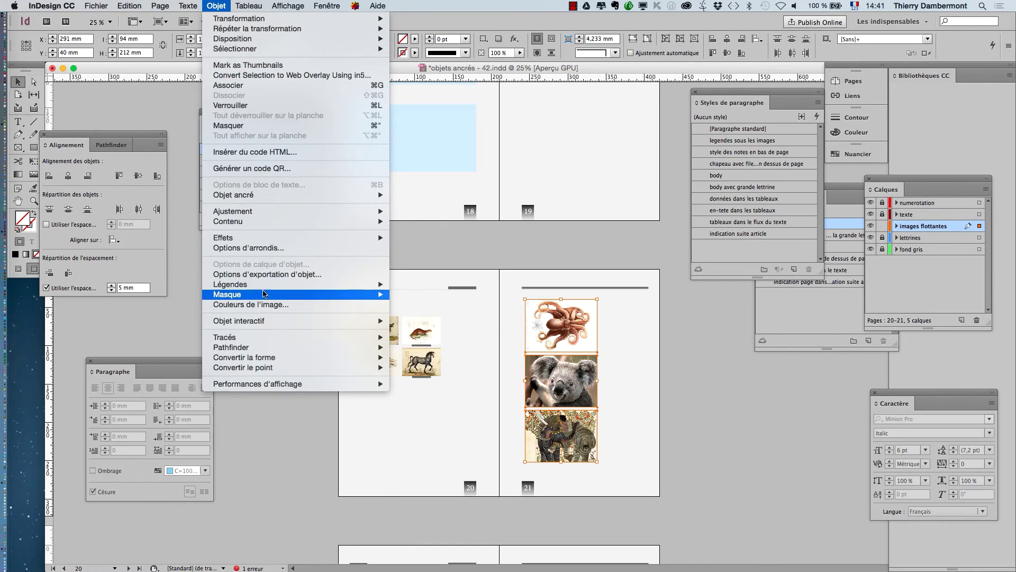
mouse_move(297, 284)
click(513, 295)
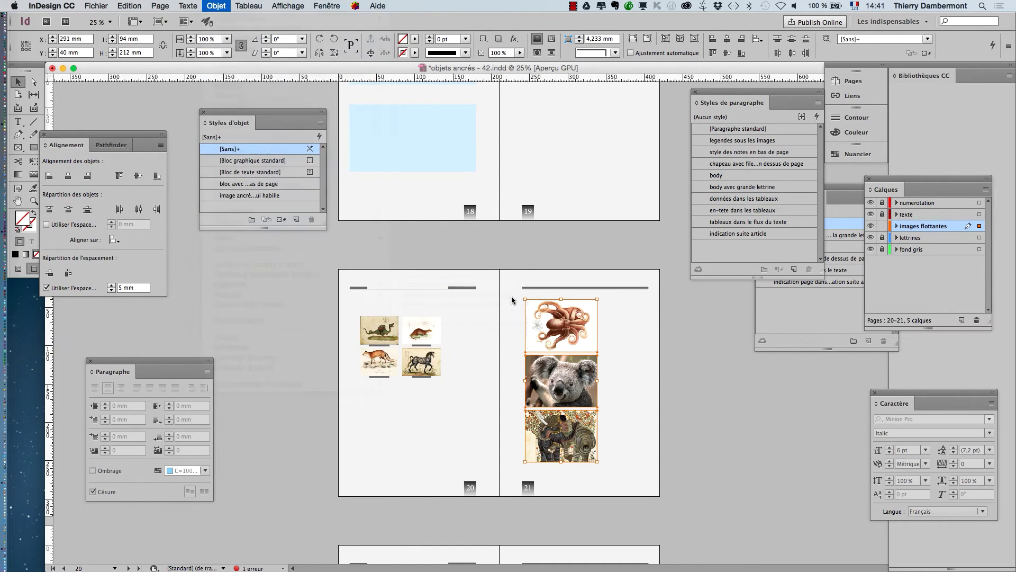
Examine the captions beneath the octopus, koala and elephant images on page 21, up close and across the spread
key(super+=)
key(super+=)
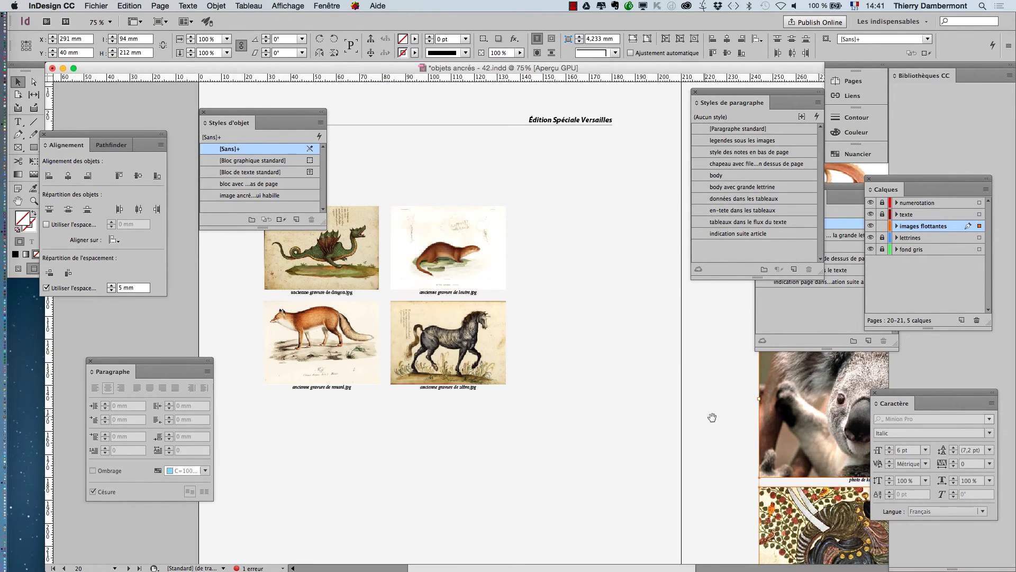
drag(713, 418, 297, 376)
key(super+2)
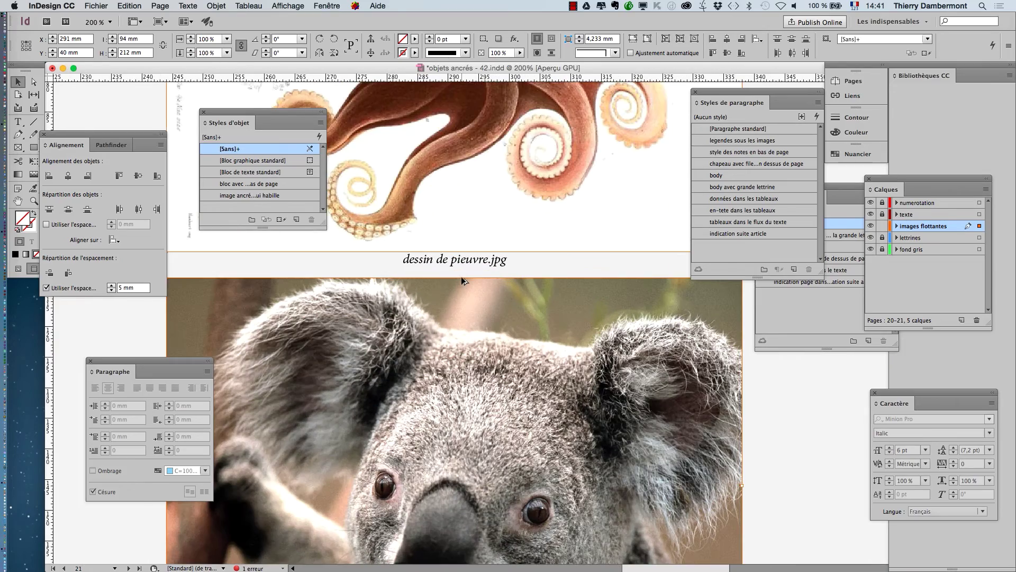
scroll(492, 391, down, 15)
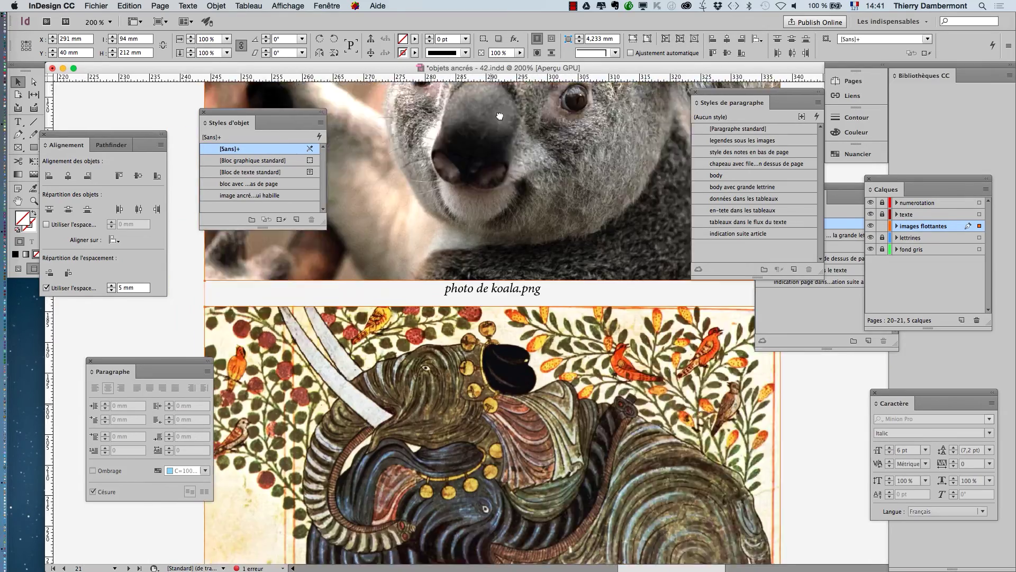
scroll(496, 423, up, 5)
scroll(497, 423, down, 4)
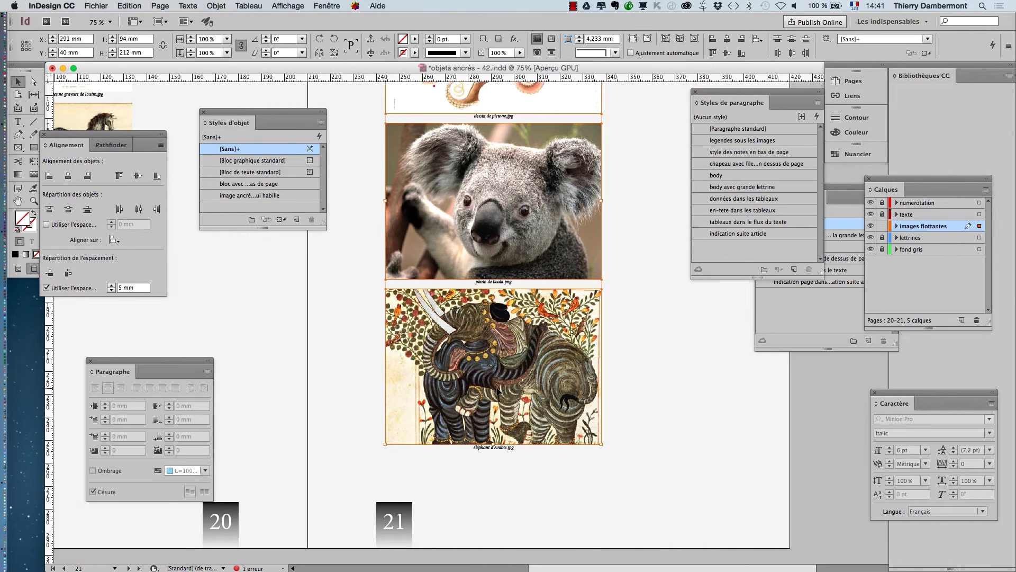
scroll(483, 377, up, 2)
scroll(589, 330, down, 2)
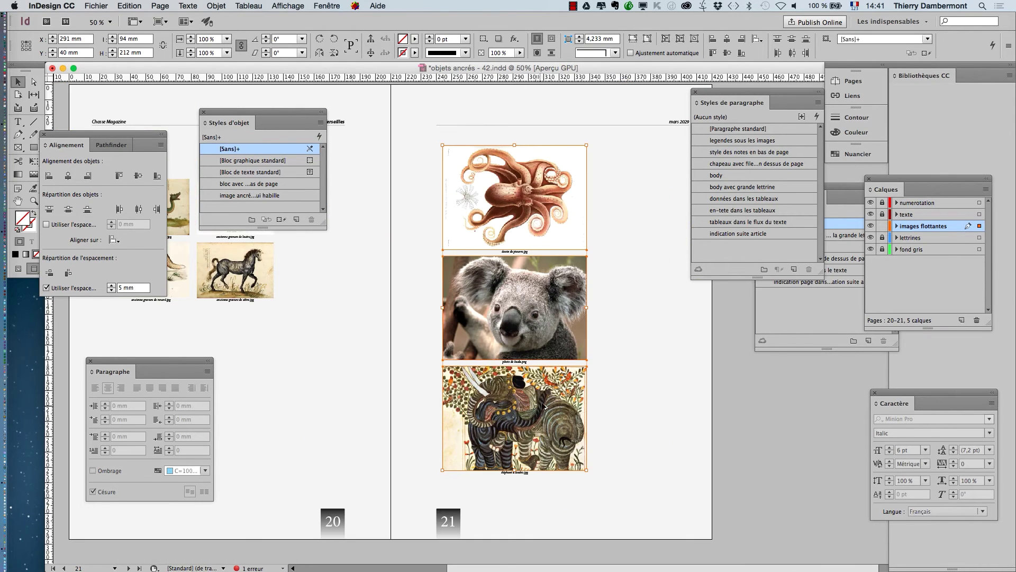
Check how the koala, elephant and octopus images select together with their captions, and clear the selection
click(611, 289)
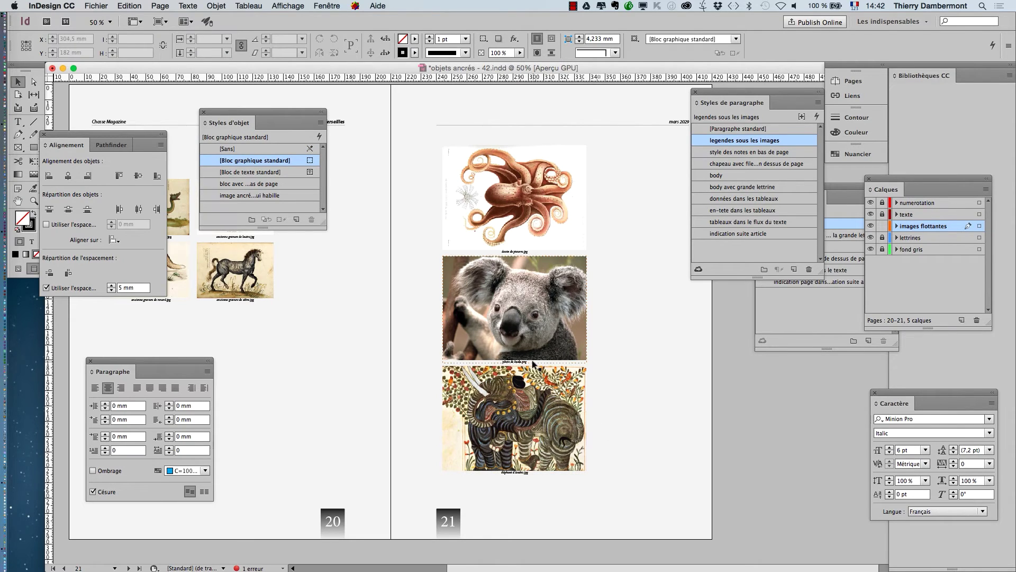
click(528, 312)
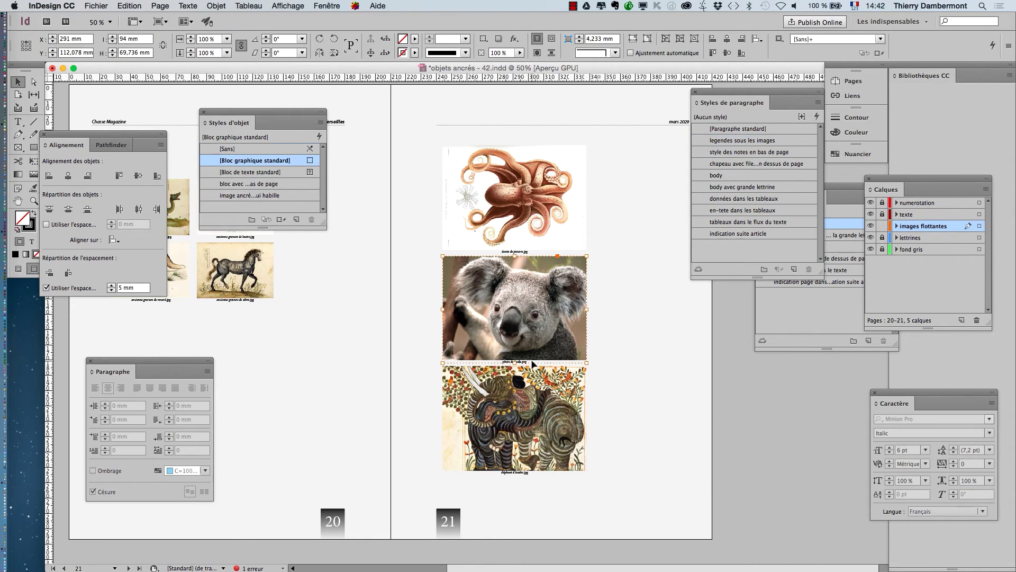
click(552, 458)
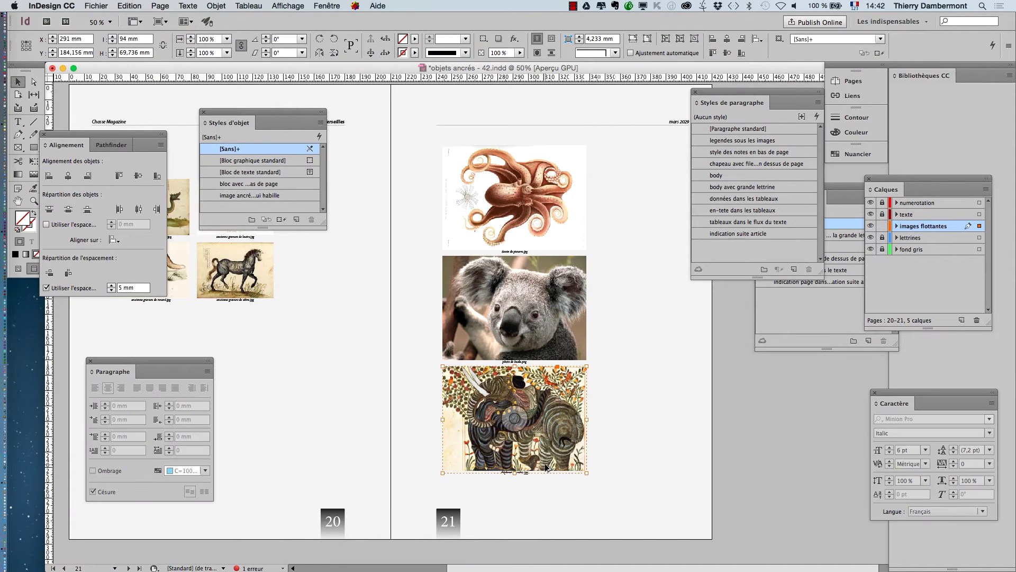
click(508, 114)
click(512, 191)
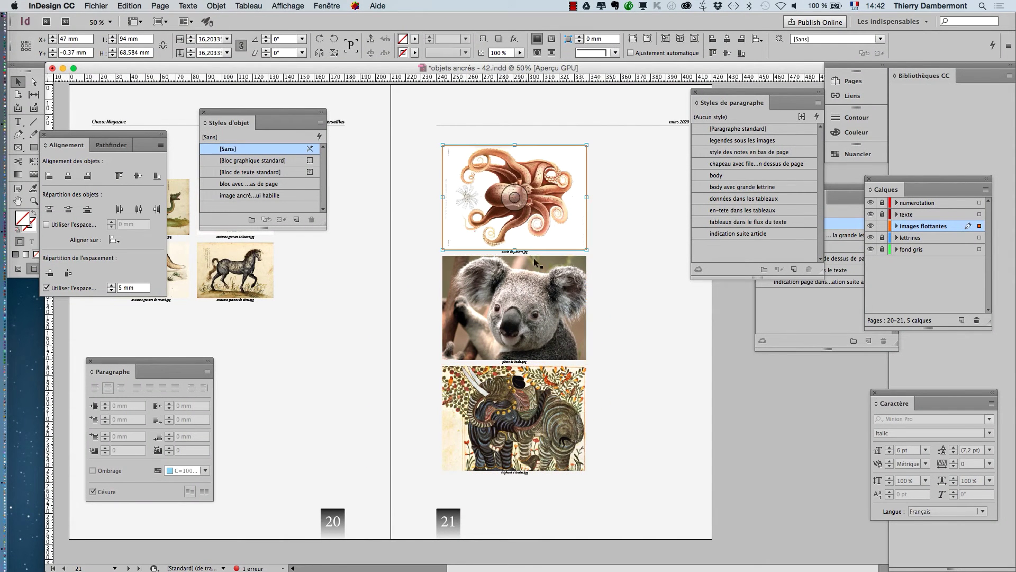
click(610, 289)
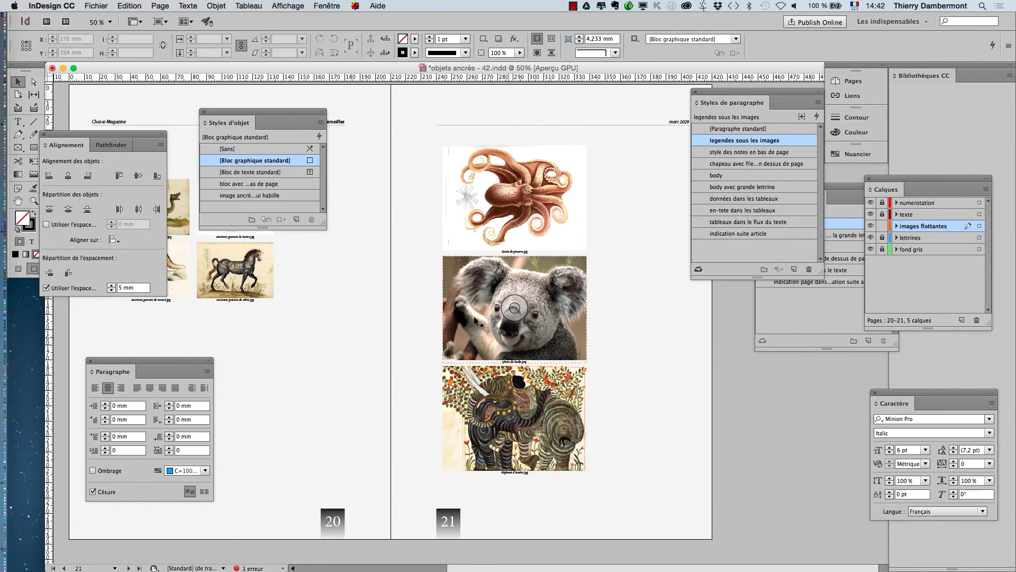
Close the object styles and alignment palettes that cover the engravings on page 20
click(204, 112)
click(44, 134)
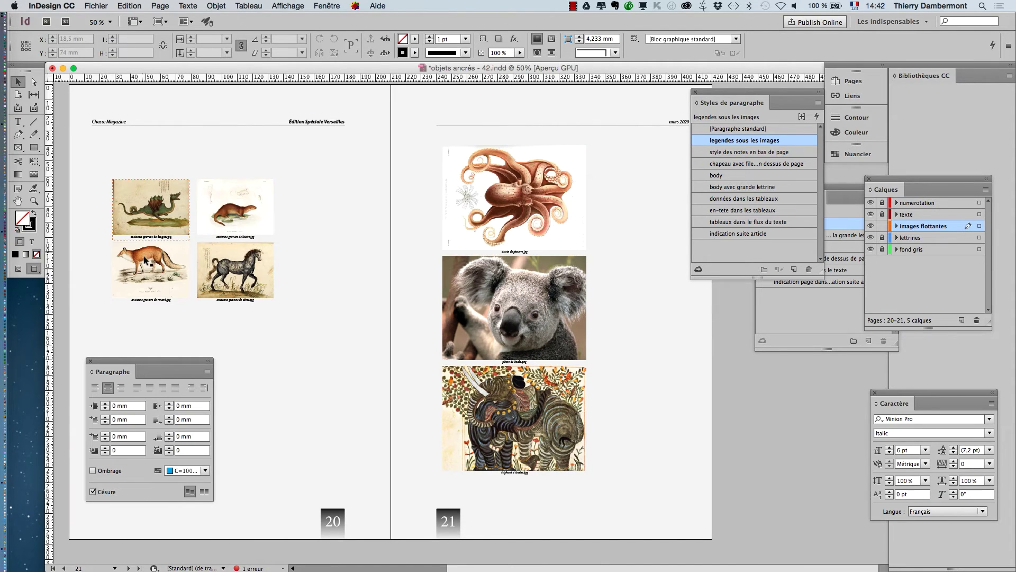
click(18, 201)
drag(240, 248, 281, 233)
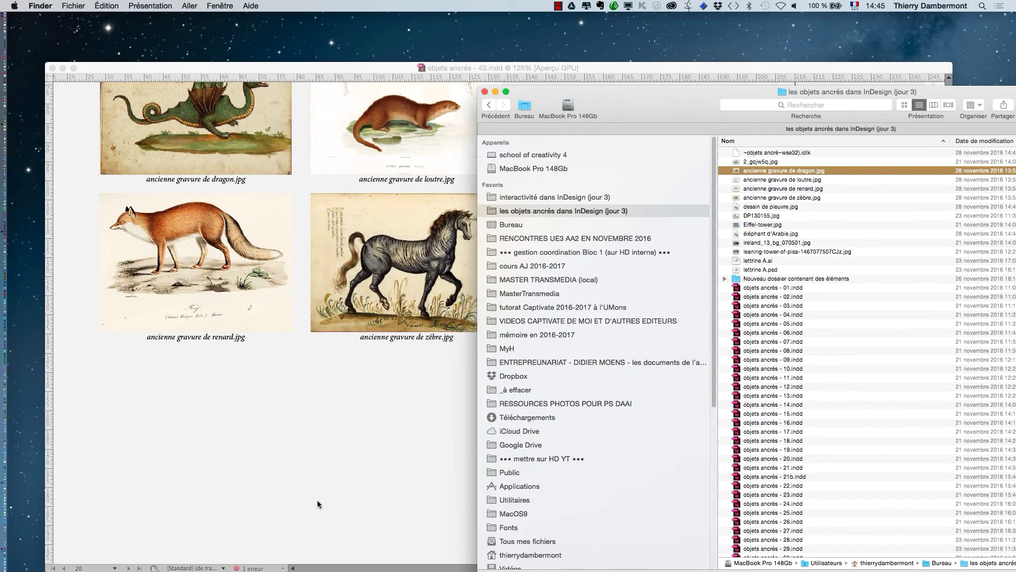
Return to InDesign and set up a Find/Change text search for ".jpg" with an empty replacement, keeping its dialog clear of the engravings
click(363, 460)
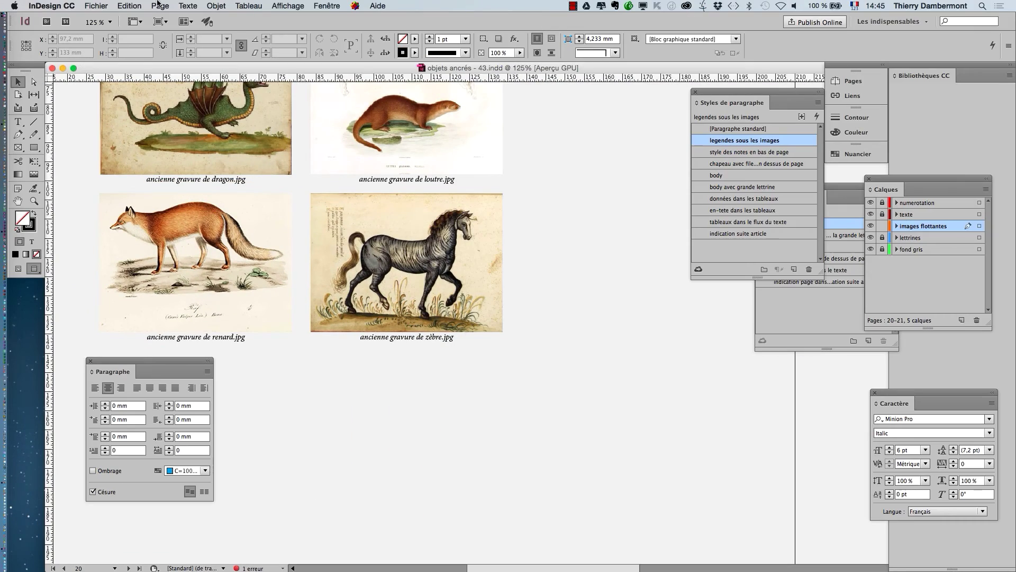
click(139, 4)
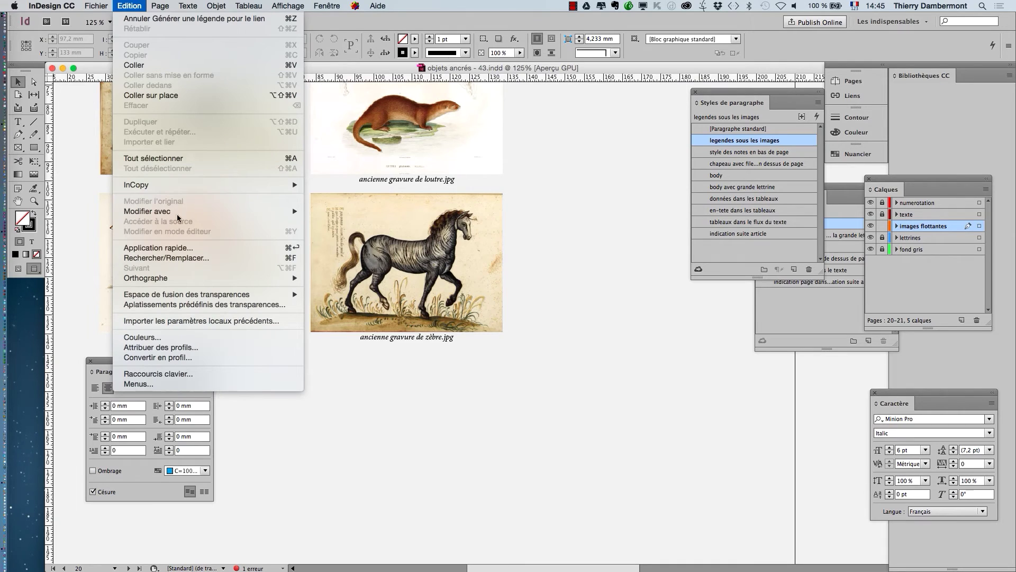
click(182, 259)
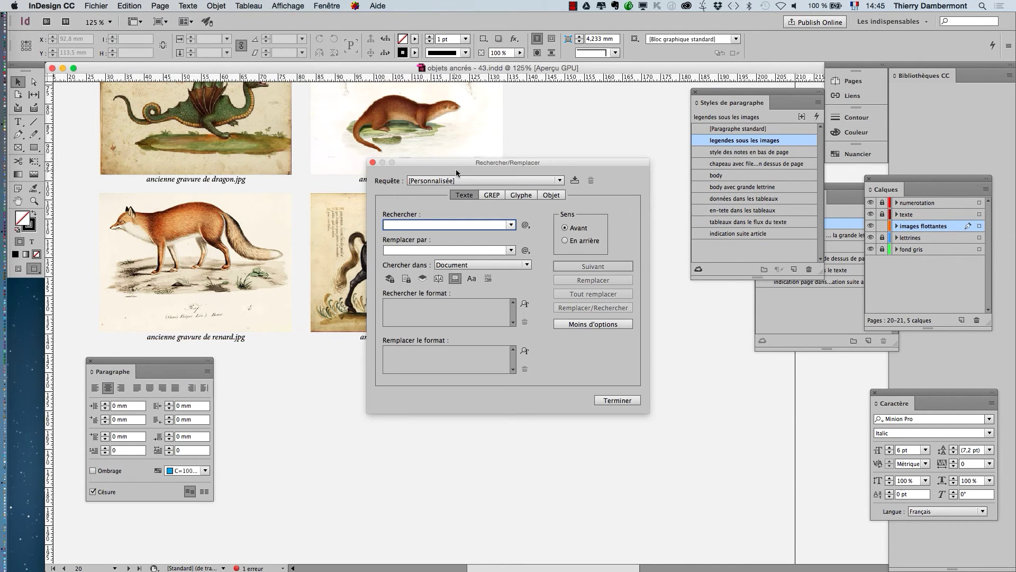
drag(457, 165, 615, 129)
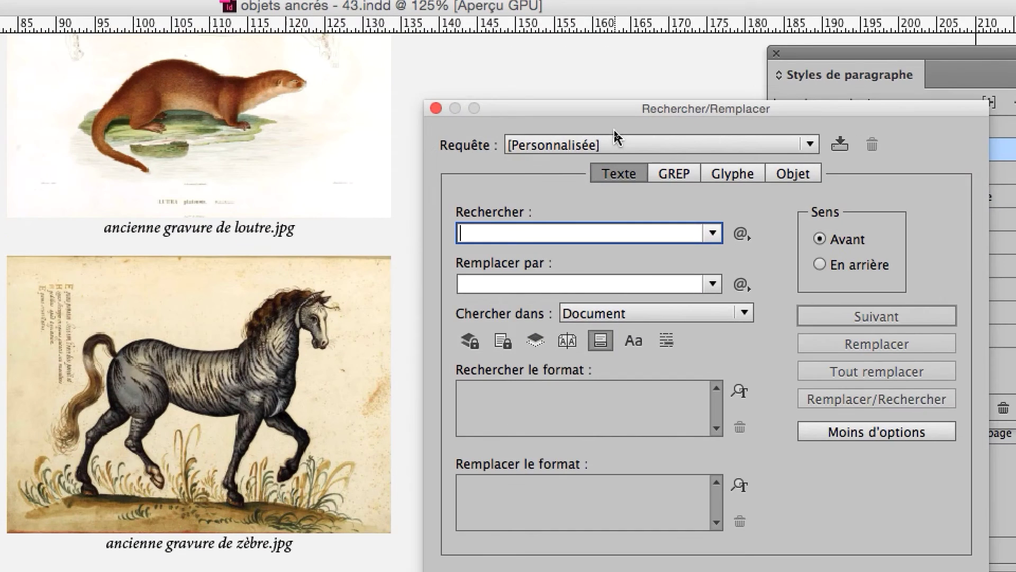
text(.j)
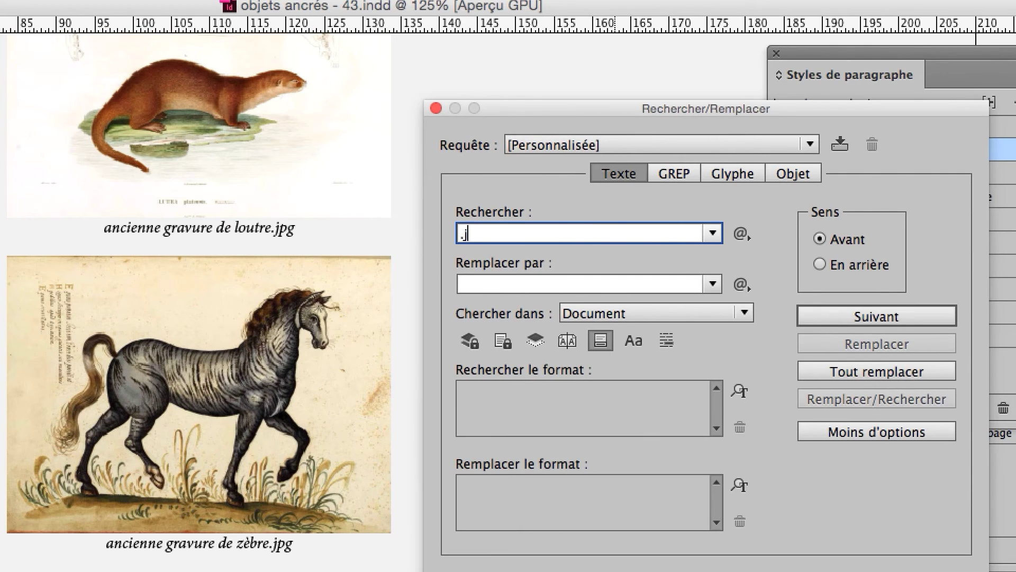
text(pg)
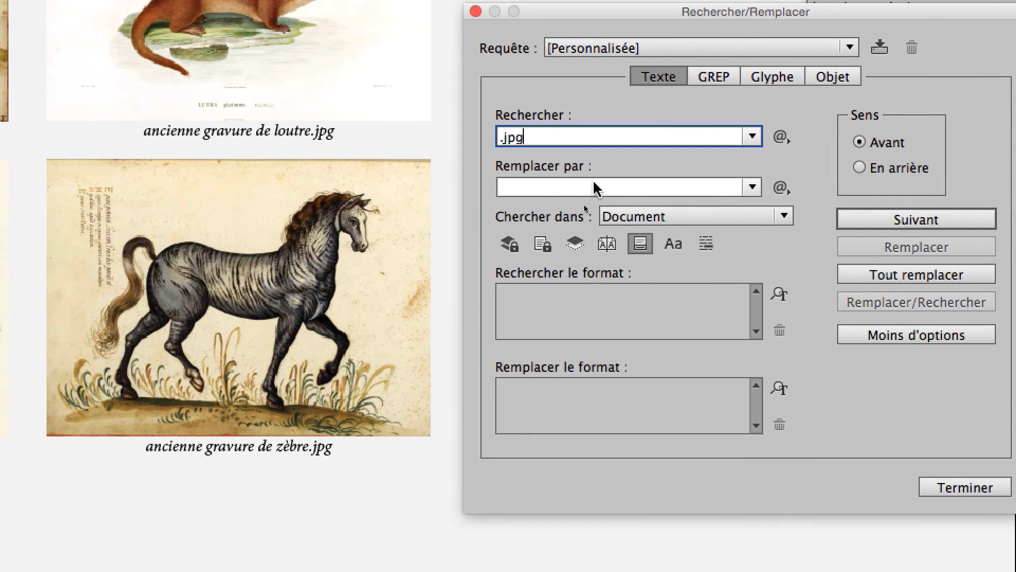
click(559, 283)
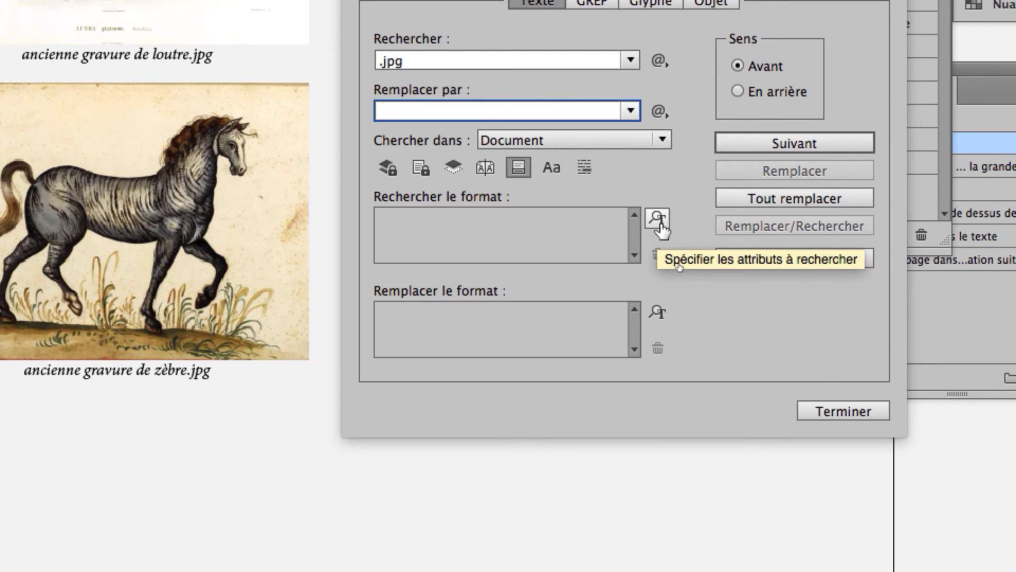
Restrict the search format to the paragraph style "legendes sous les images"
click(658, 219)
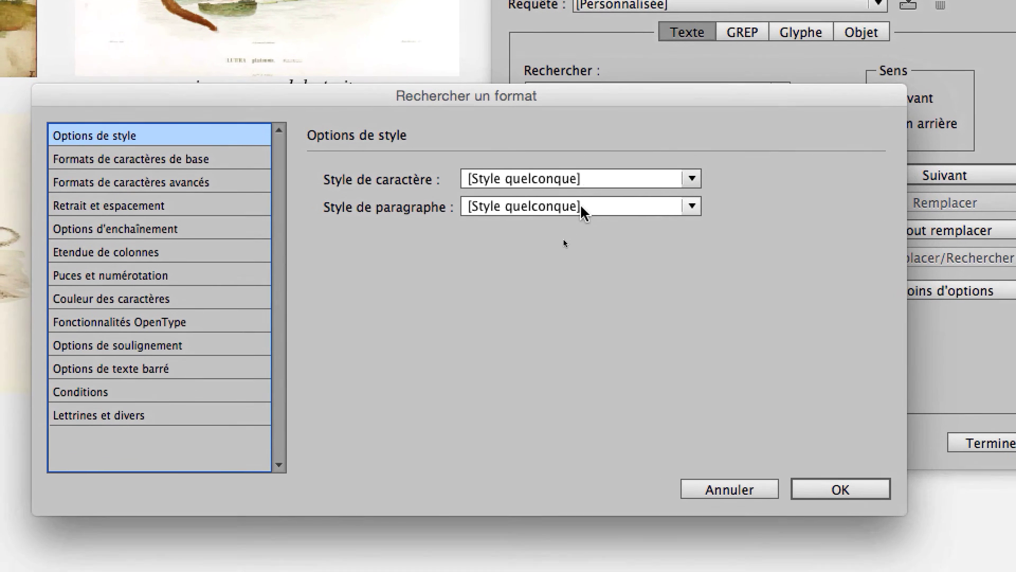
click(582, 207)
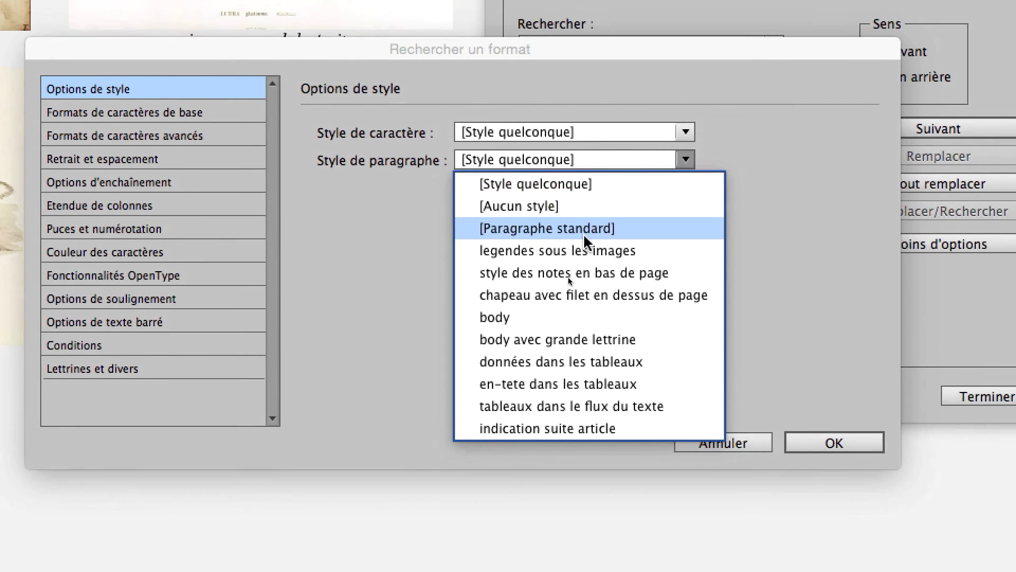
click(593, 295)
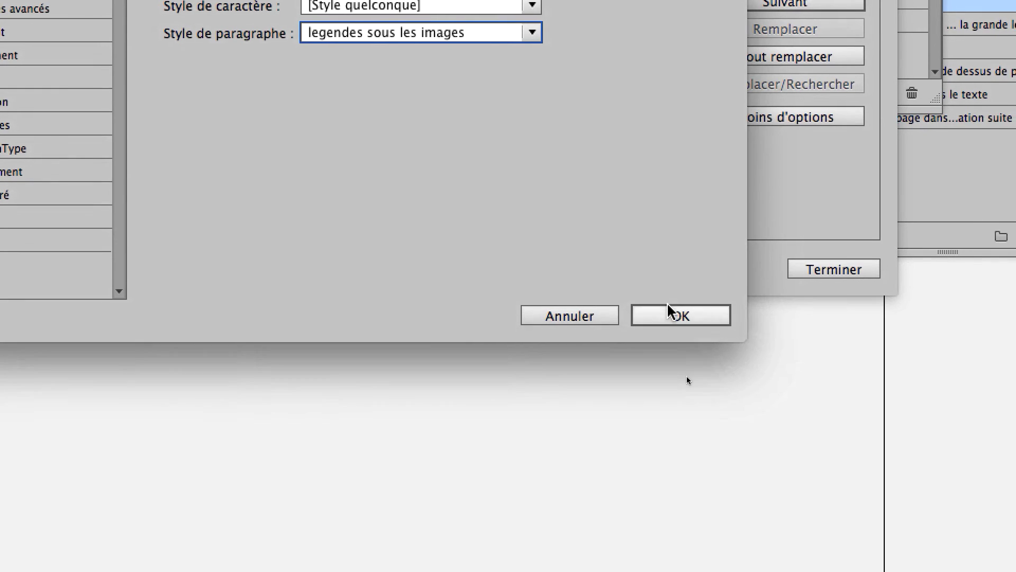
click(826, 436)
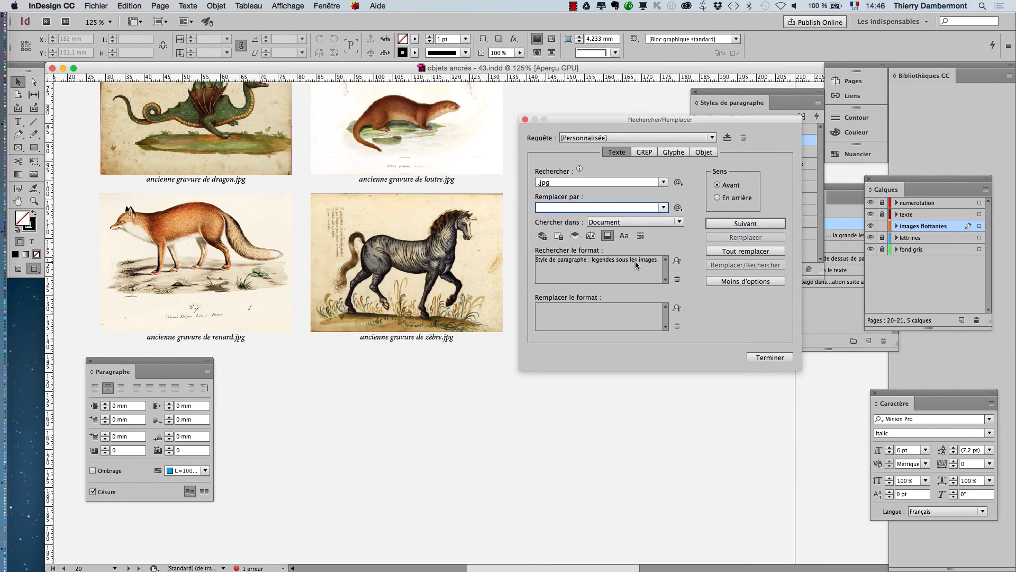
Try to remove ".jpg" from all captions in the document with Find/Change, and close its dialog
click(747, 252)
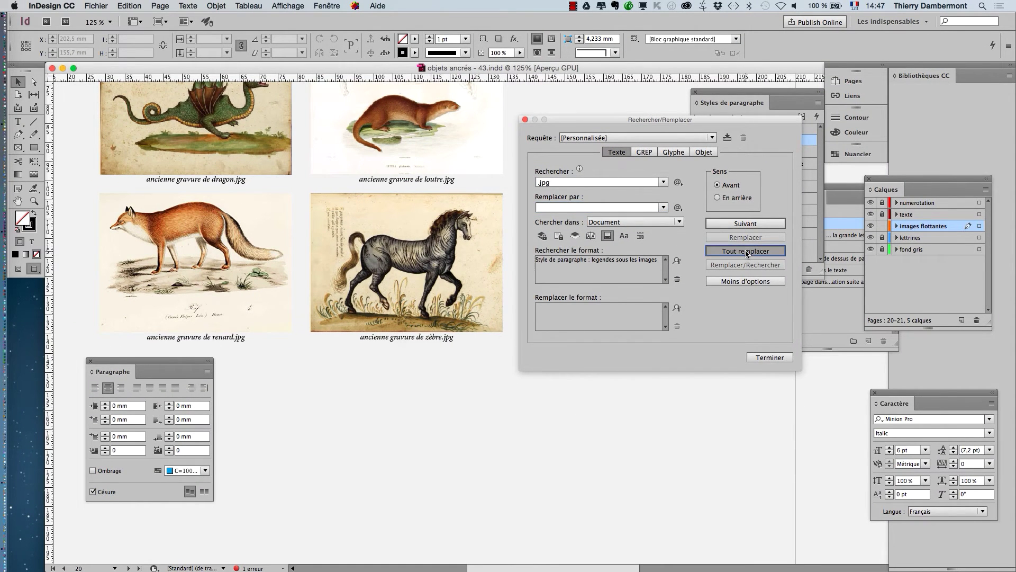
click(582, 305)
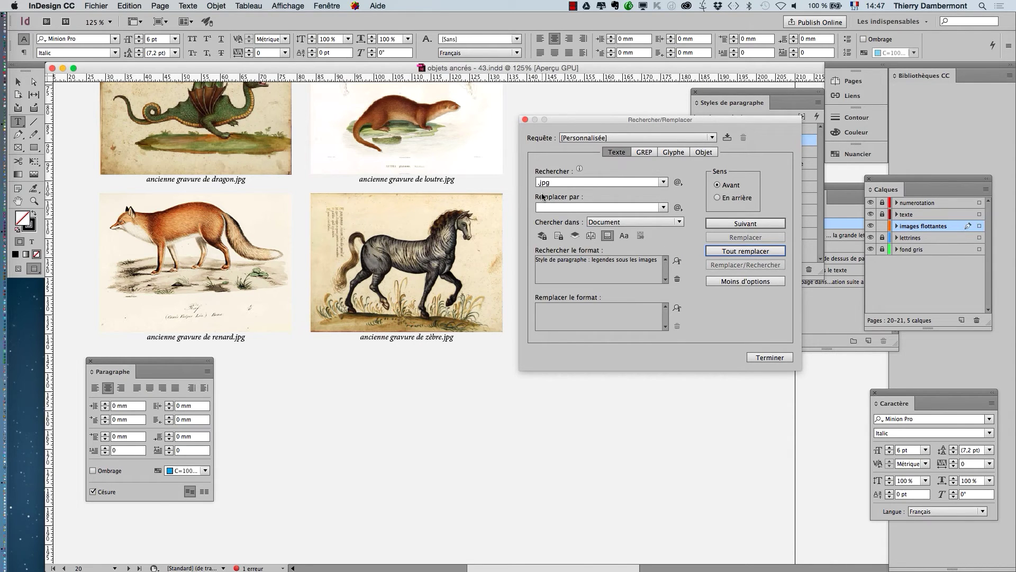
key(Escape)
key(super+1)
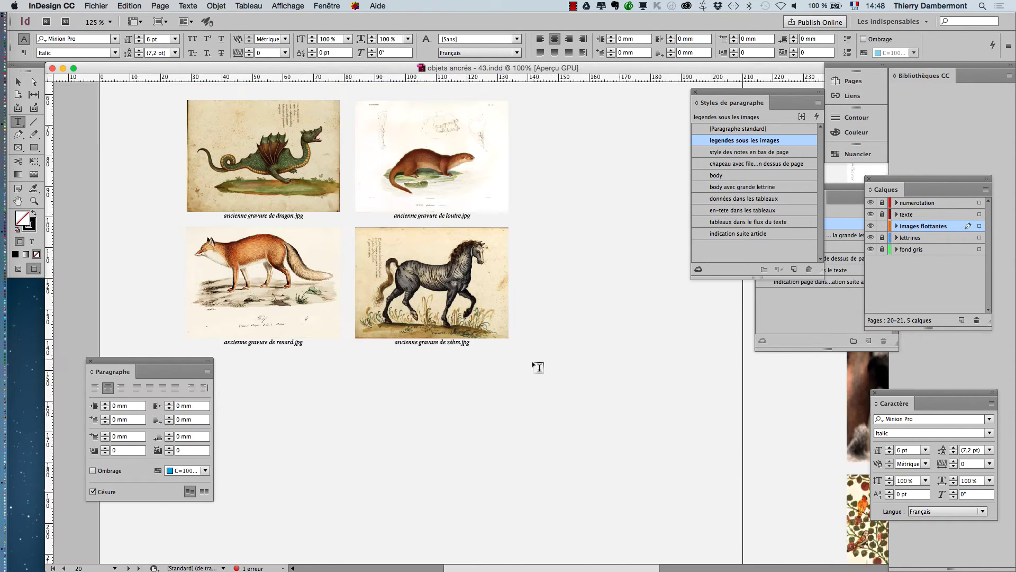
Delete the octopus, koala and elephant images together with their captions from page 21
scroll(639, 394, right, 10)
key(super+minus)
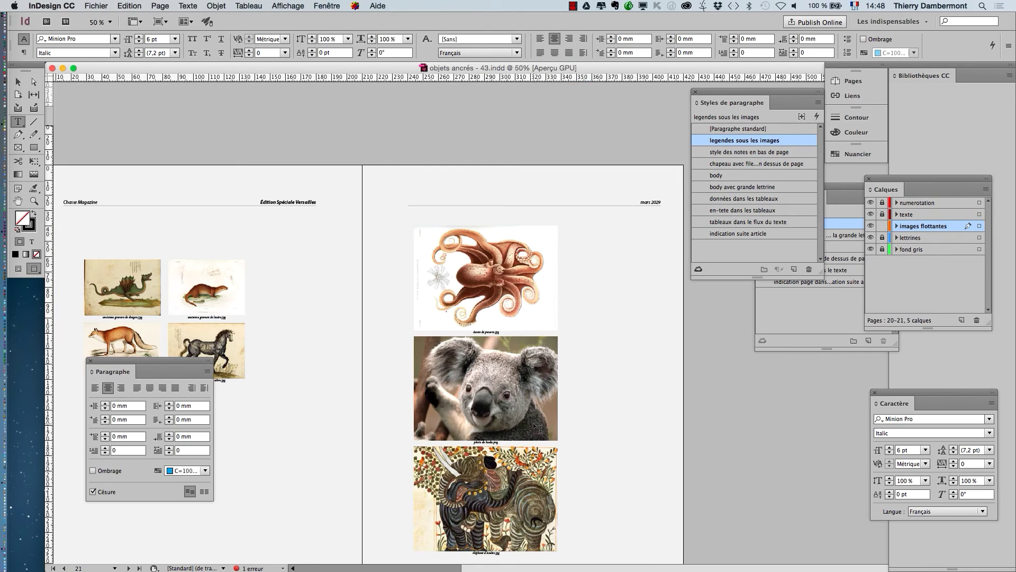
click(18, 82)
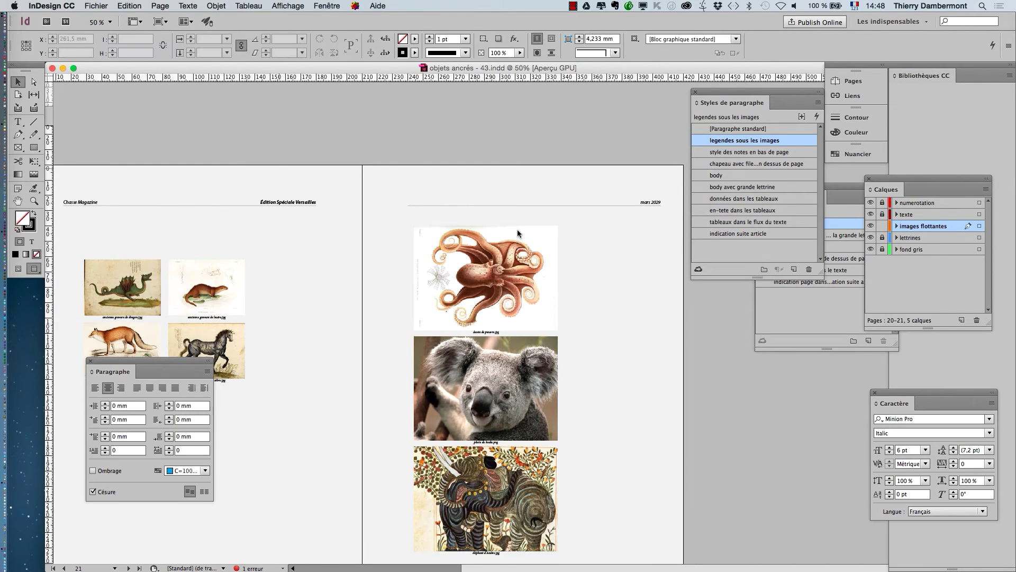
click(519, 486)
key(Delete)
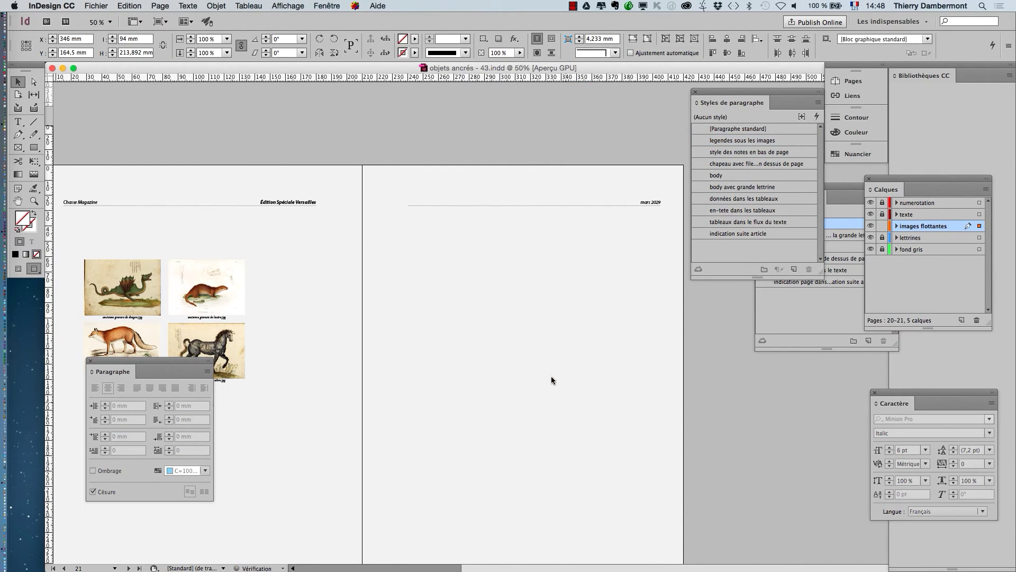
Import dessin de pieuvre.jpg, photo de koala.png and éléphant d'Arabie.jpg into a column of three equal frames, about 81.7 by 182.5 mm overall, on page 21
click(96, 5)
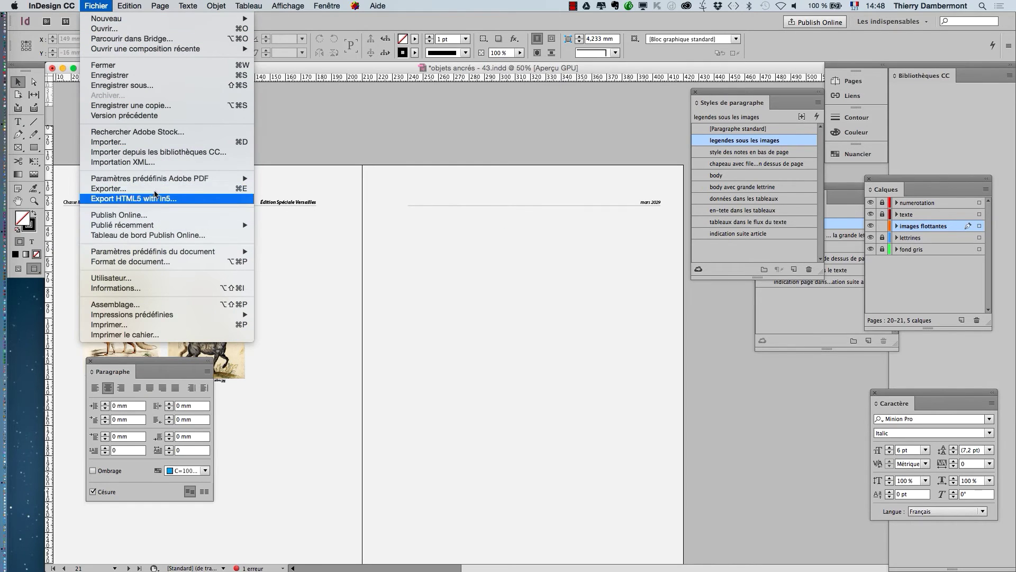
click(146, 142)
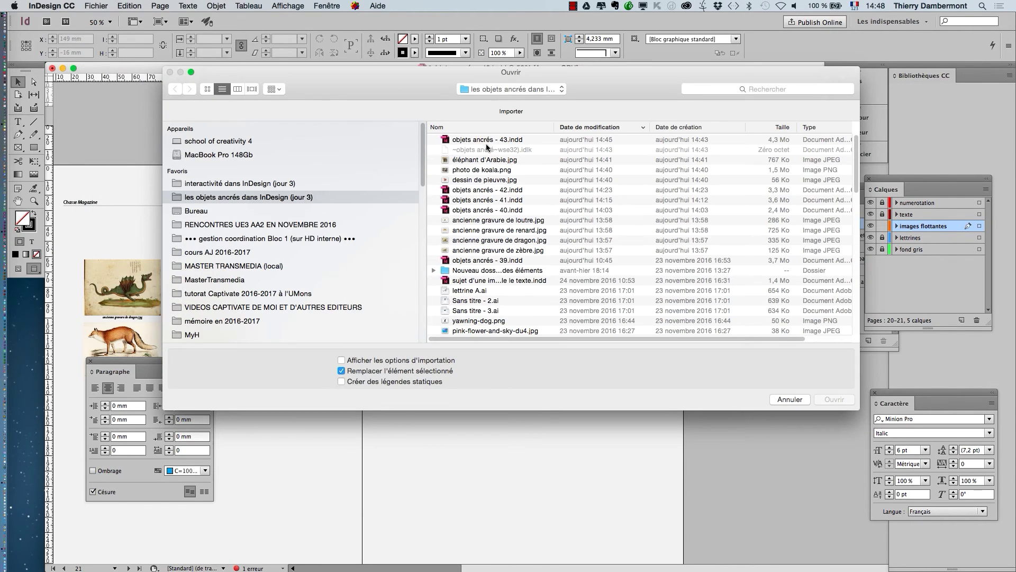
click(609, 127)
click(617, 126)
drag(503, 157, 490, 184)
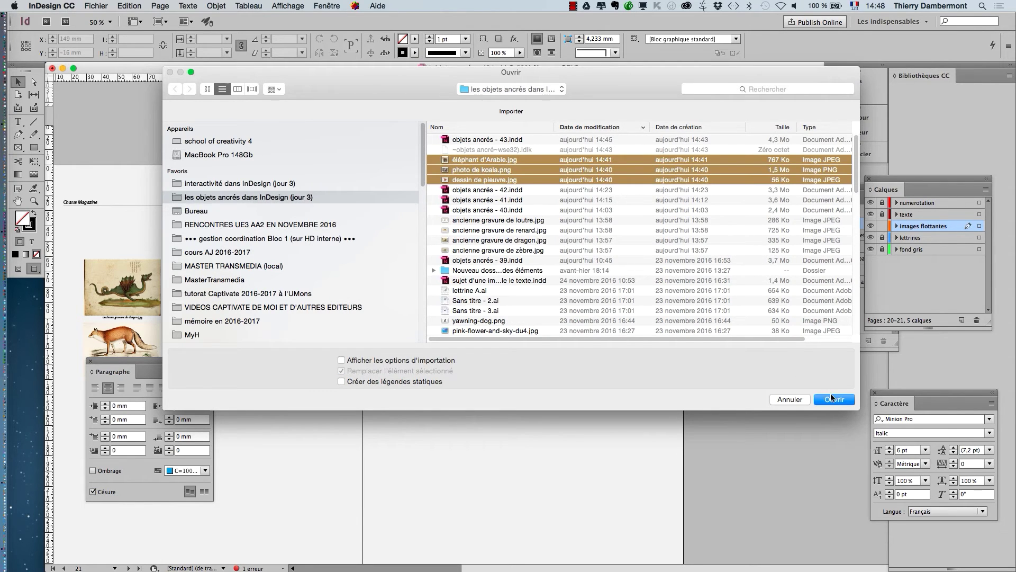
click(834, 399)
drag(394, 237, 520, 517)
key(Up)
key(Up)
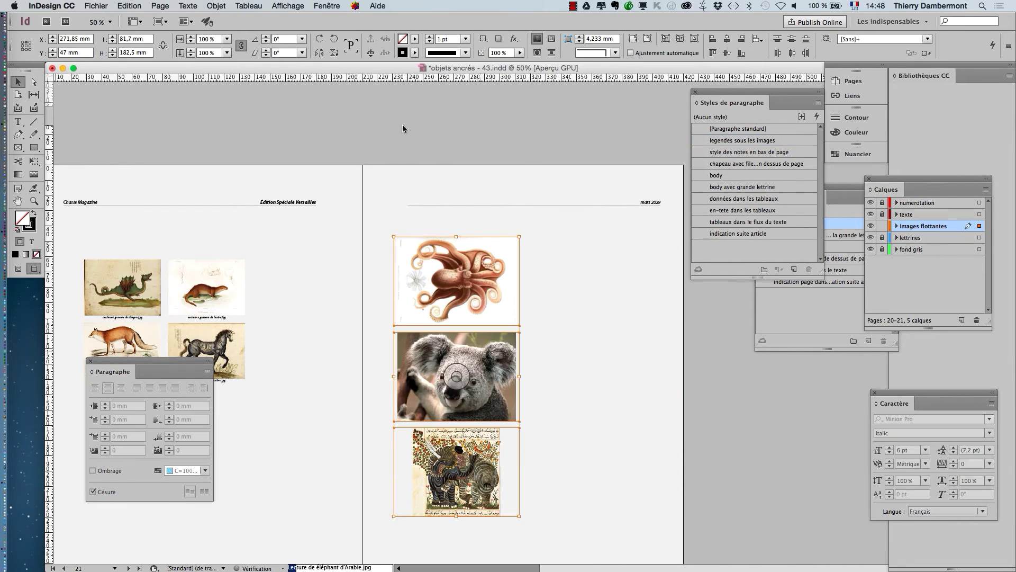
Fill the three frames on page 21 proportionally, generate static captions for the images, and clear the selection
click(216, 5)
mouse_move(283, 212)
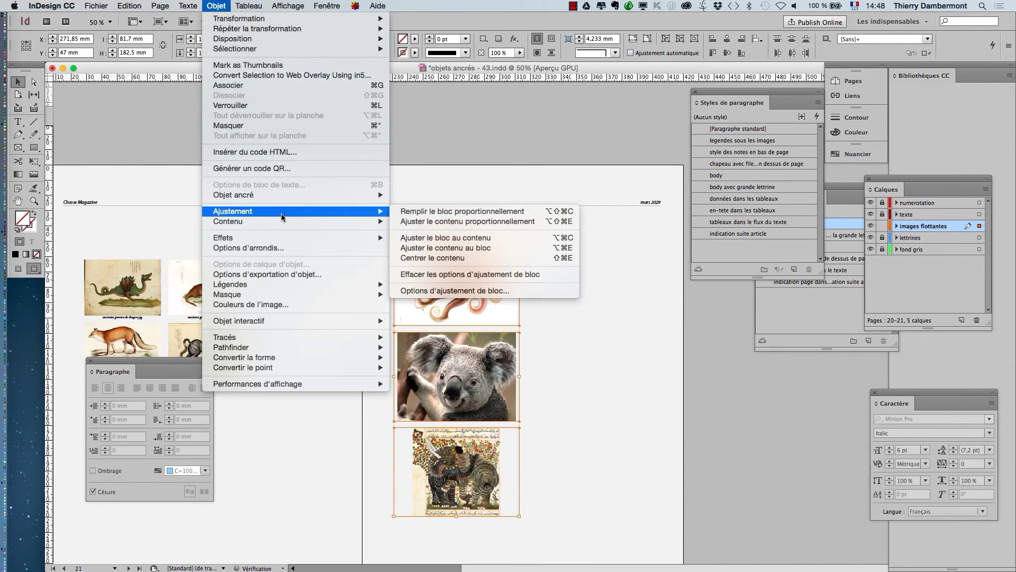
click(412, 211)
click(216, 6)
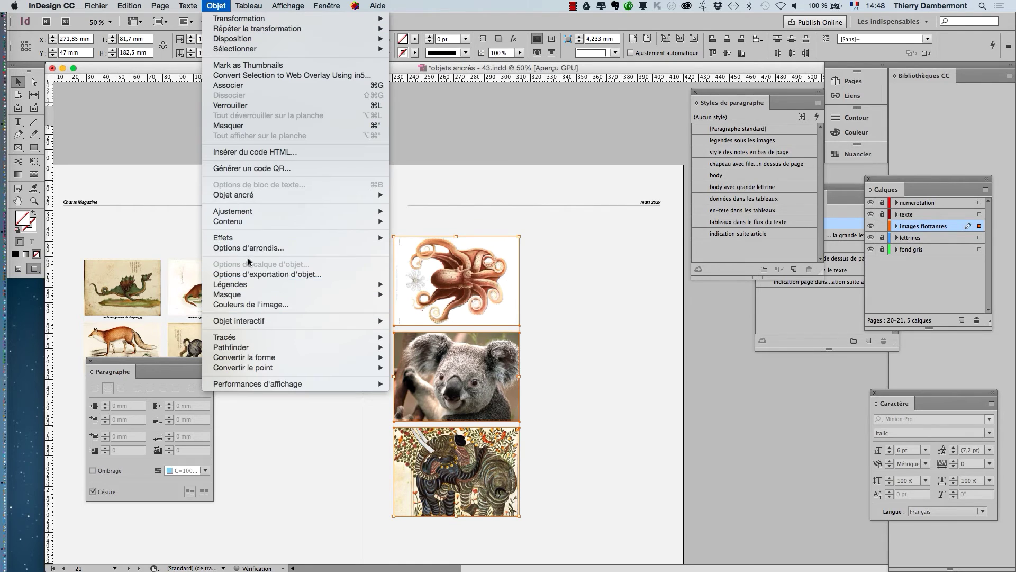
mouse_move(250, 284)
click(463, 308)
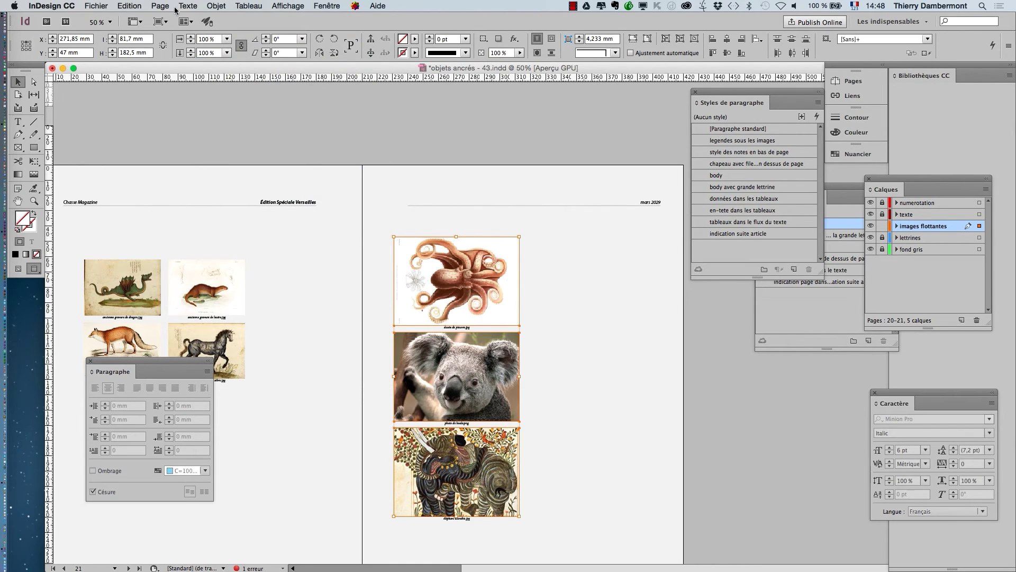
click(381, 176)
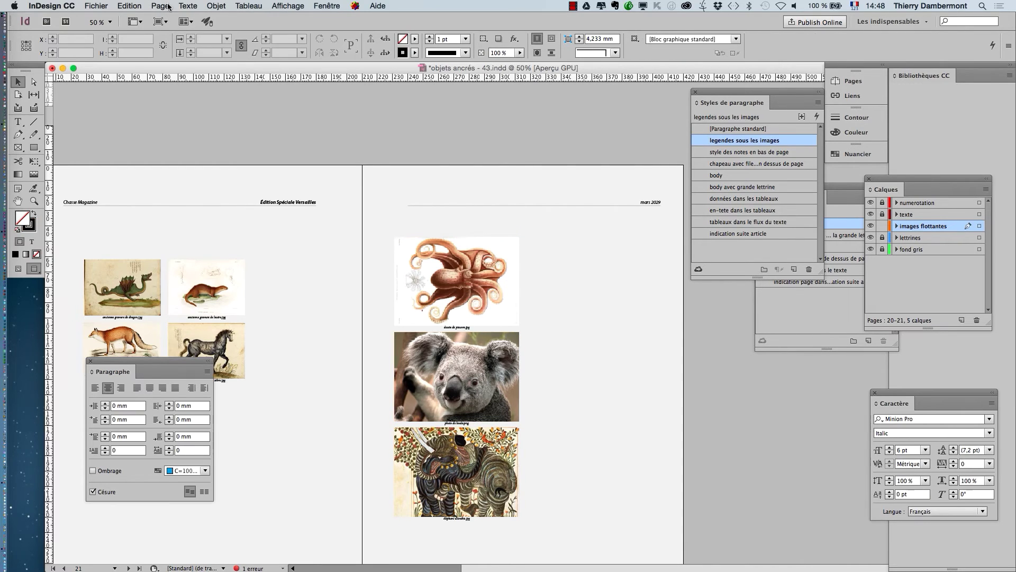
Set up the Find/Change text search for ".jpg" with the search format limited to the paragraph style "legendes sous les images"
click(129, 5)
click(138, 267)
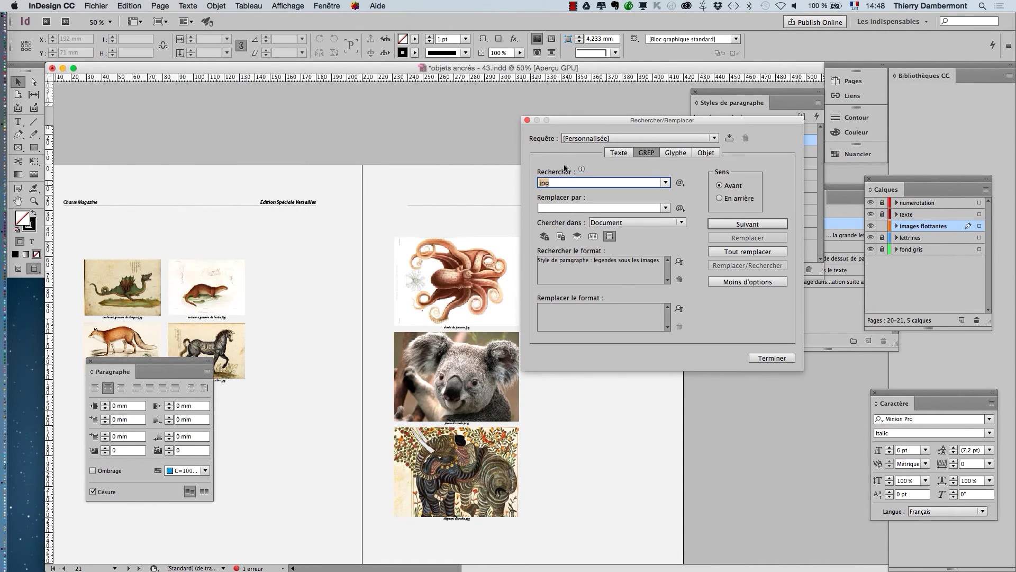
click(619, 152)
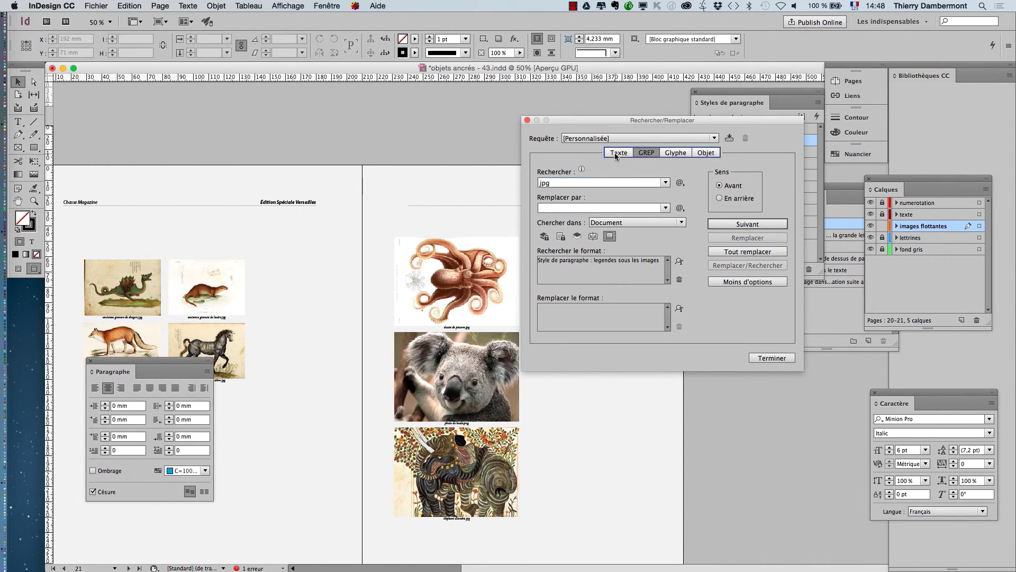
click(679, 262)
click(536, 236)
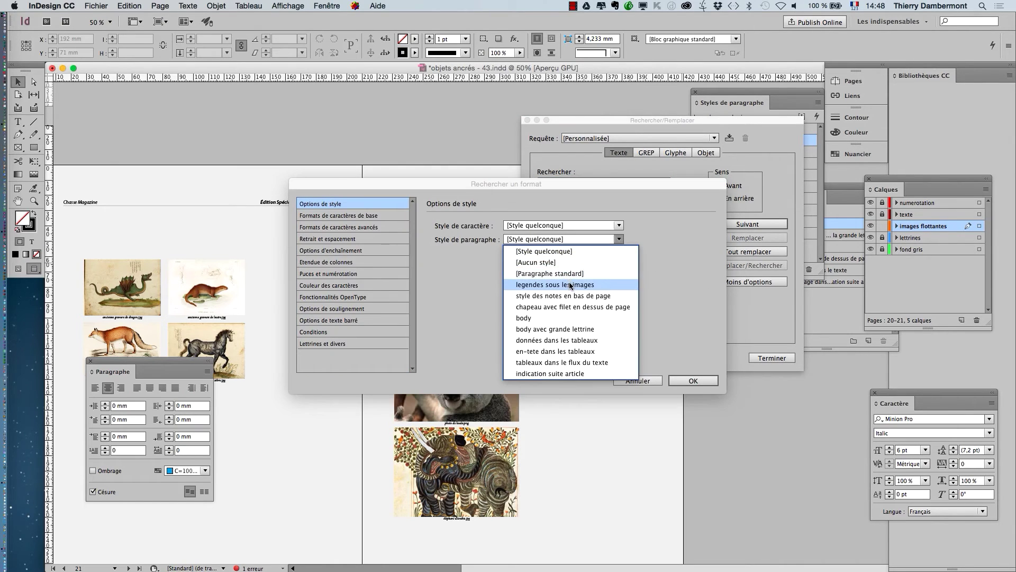
click(571, 277)
click(691, 380)
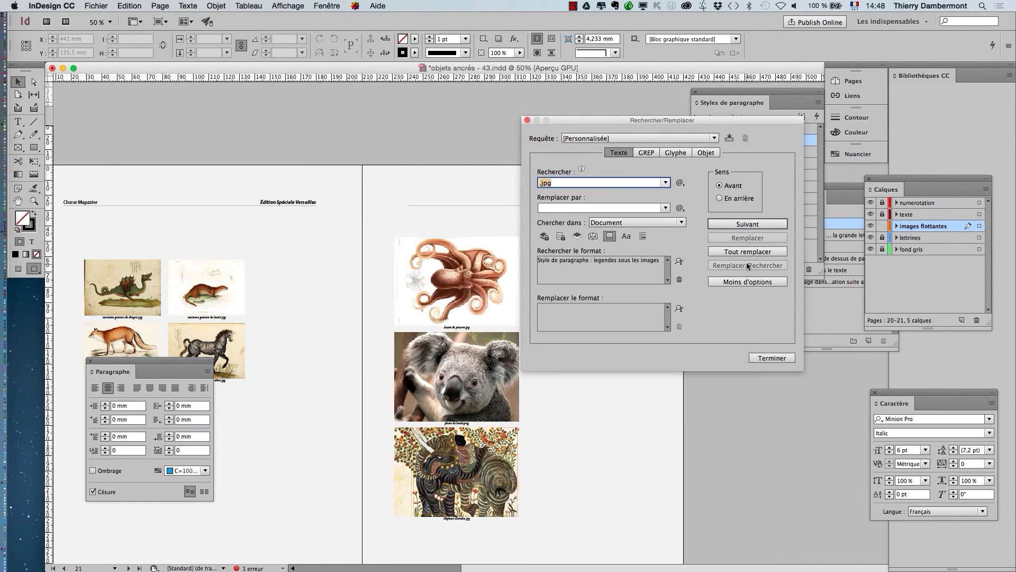
Replace every ".jpg" in the captions with nothing and close Find/Change
click(748, 252)
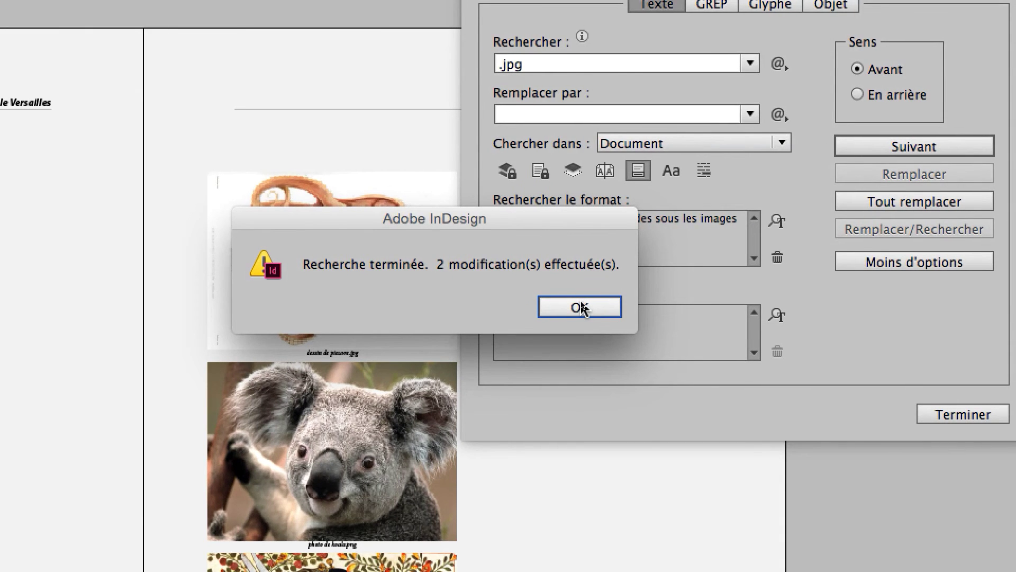
click(583, 307)
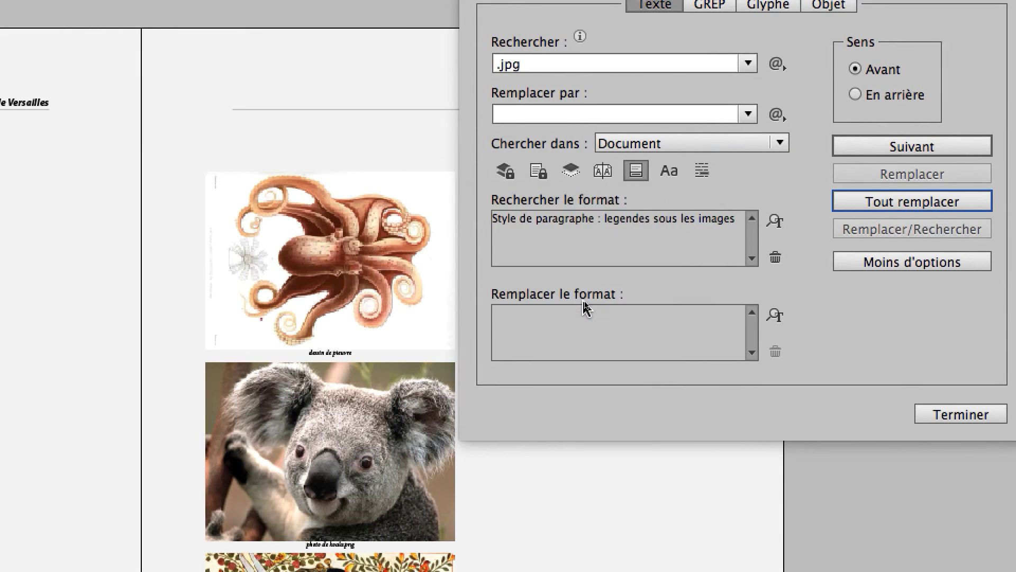
click(963, 414)
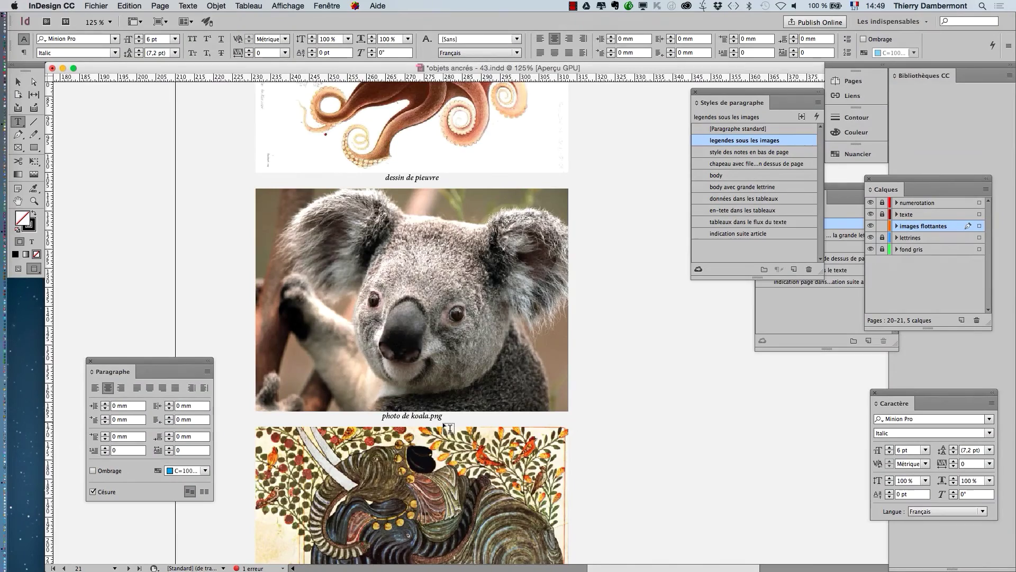
Remove ".png" from the captions with a Find/Change text search and an empty replacement, and close its dialog
key(super+minus)
key(super+minus)
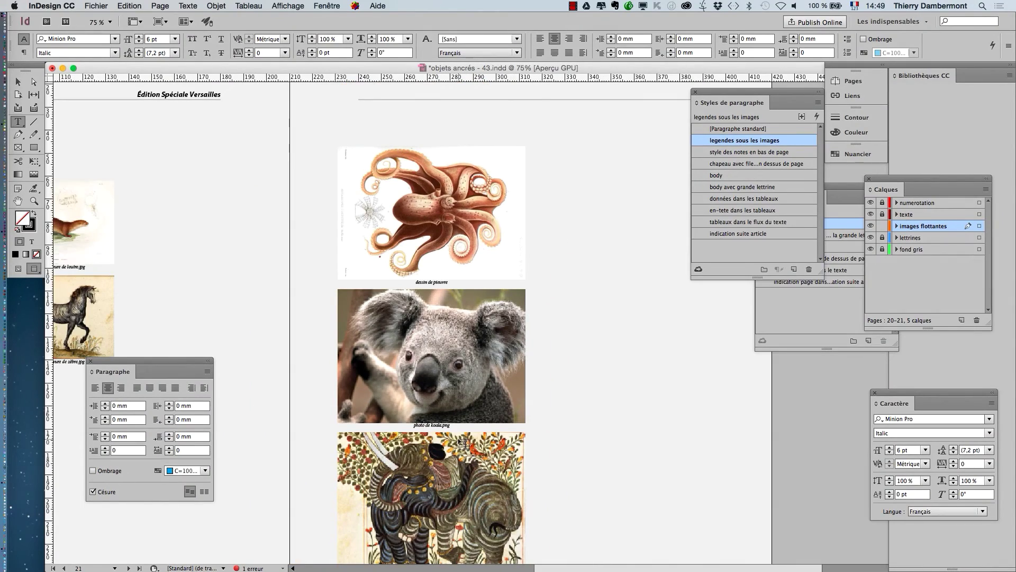
key(super+f)
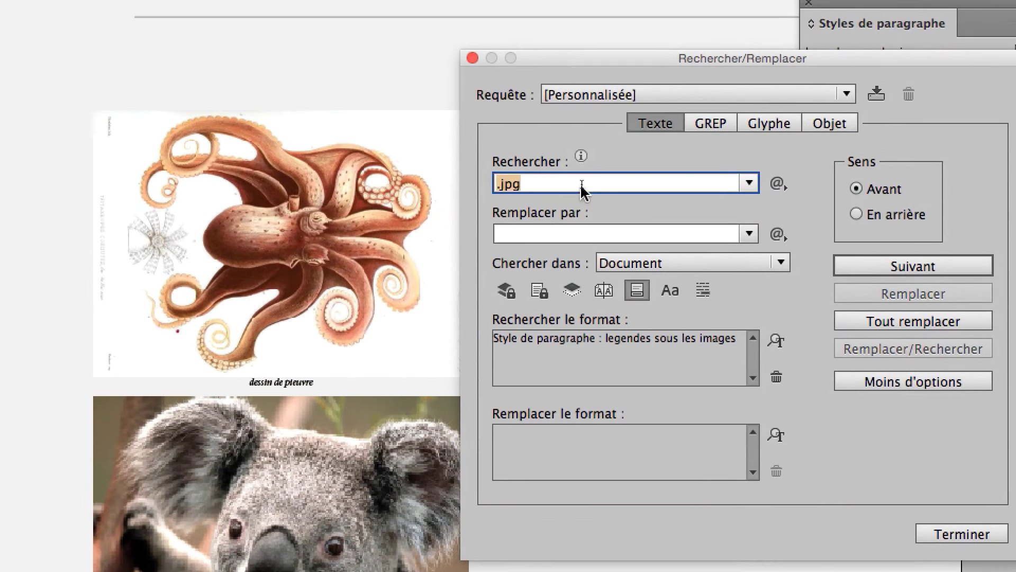
click(581, 184)
key(BackSpace)
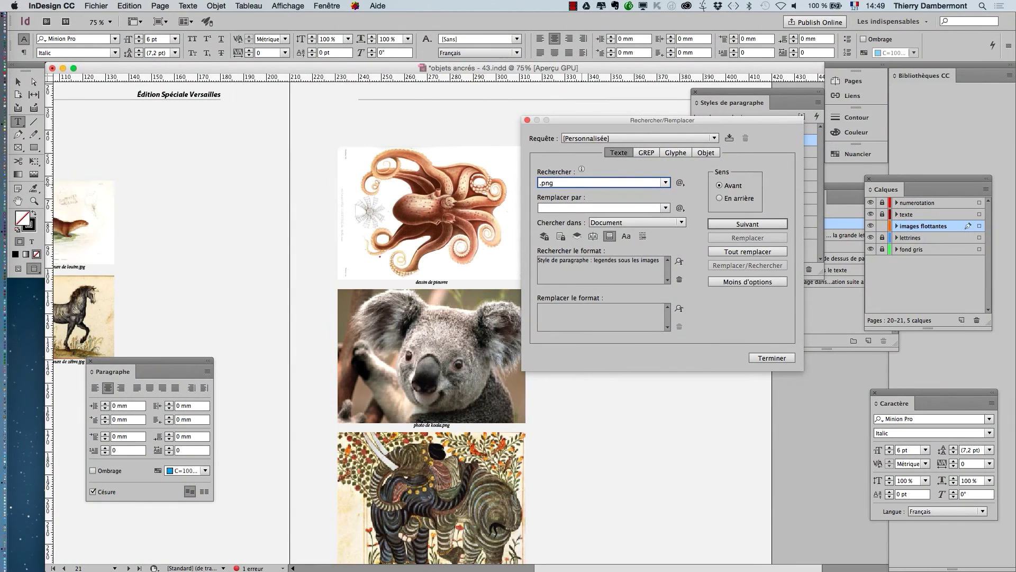
click(747, 251)
key(Return)
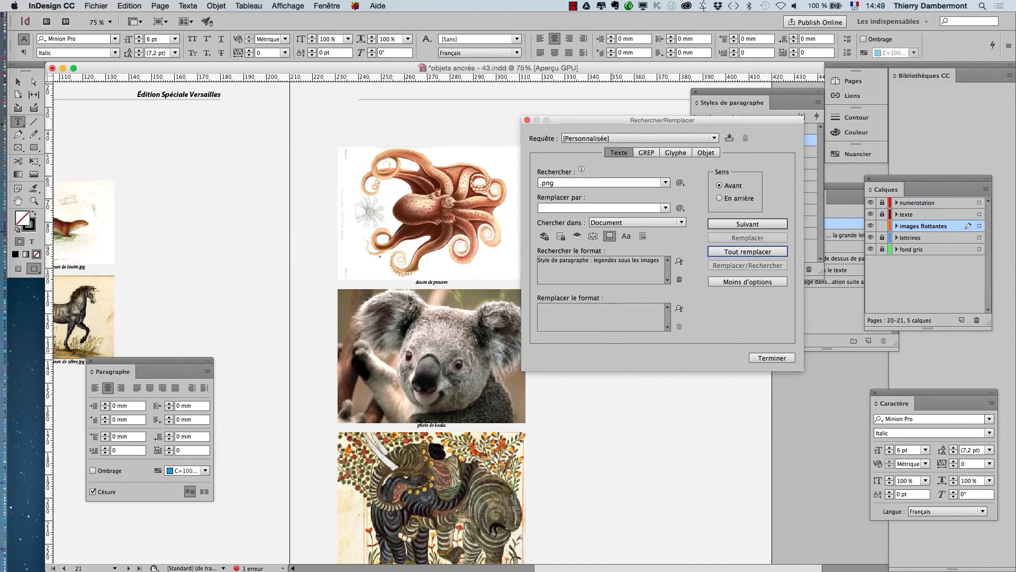
click(772, 358)
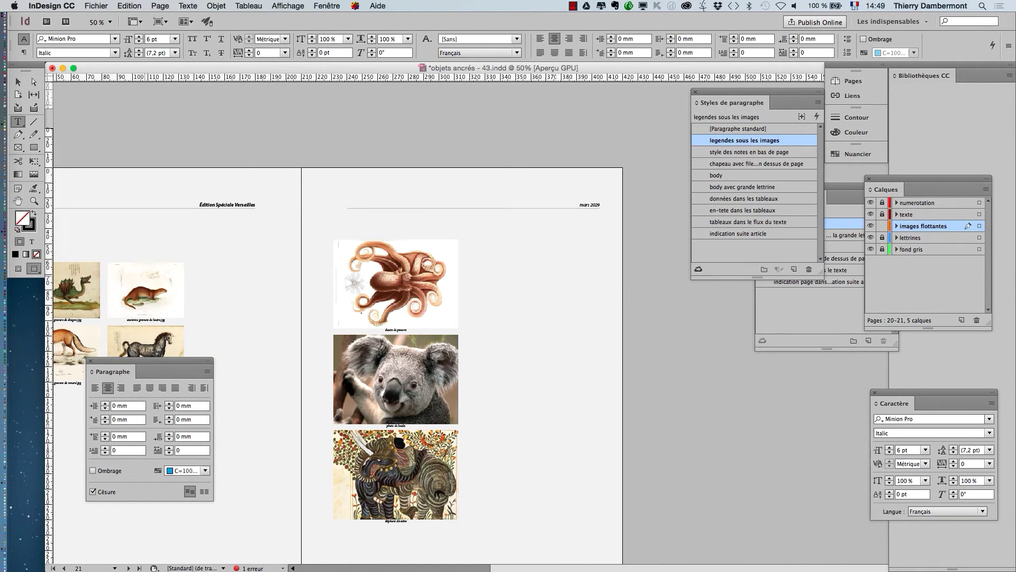
Move the paragraph styles palette beside the octopus image on page 21 and return to the Selection tool
click(18, 201)
drag(265, 297, 370, 199)
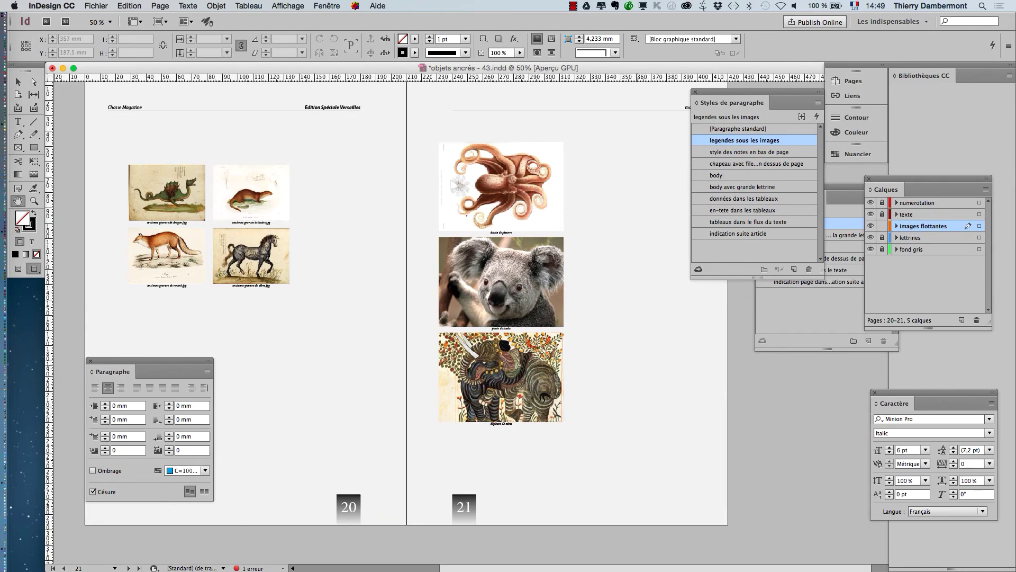
scroll(521, 280, up, 2)
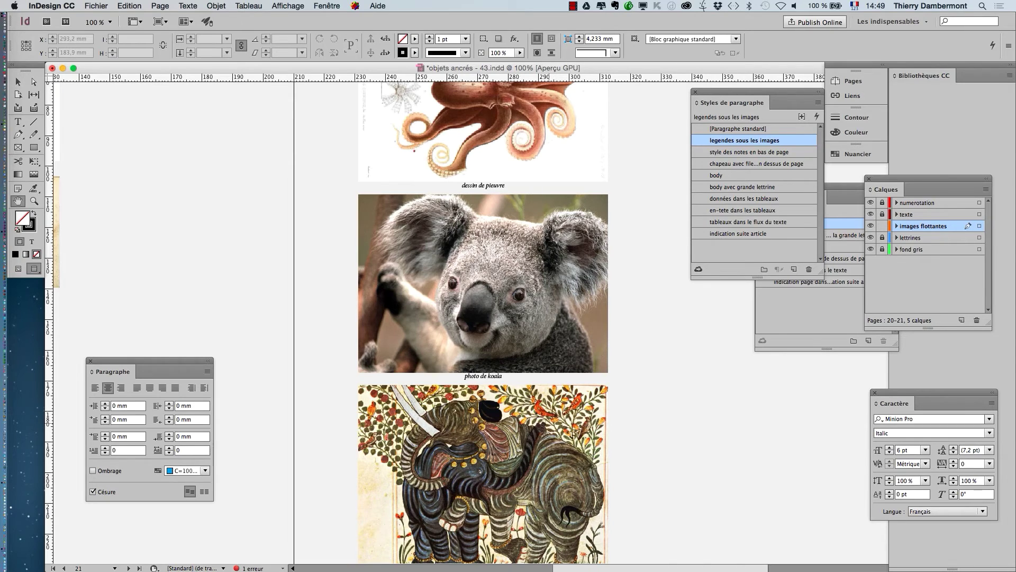
scroll(663, 420, down, 1)
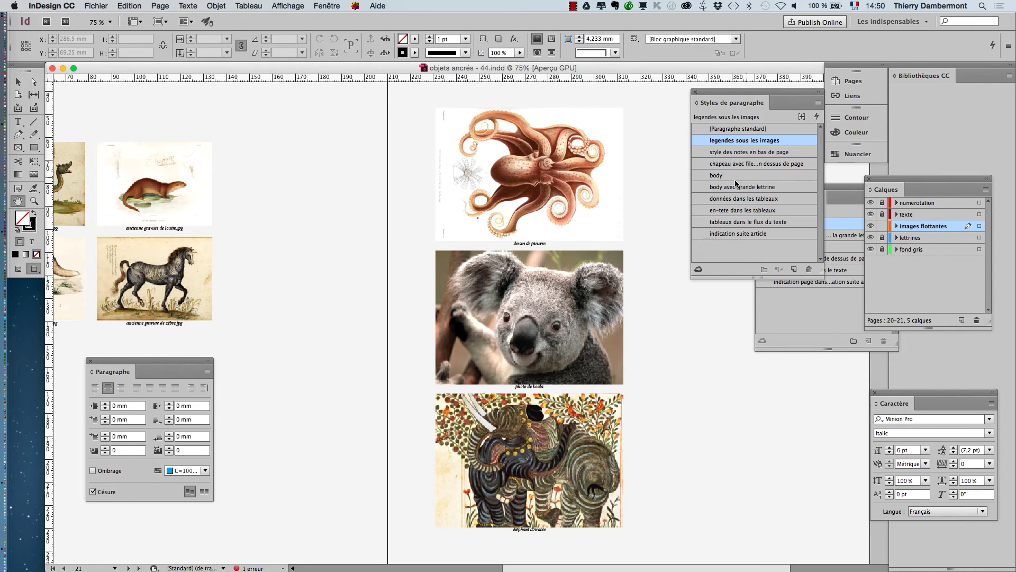
drag(779, 98, 351, 99)
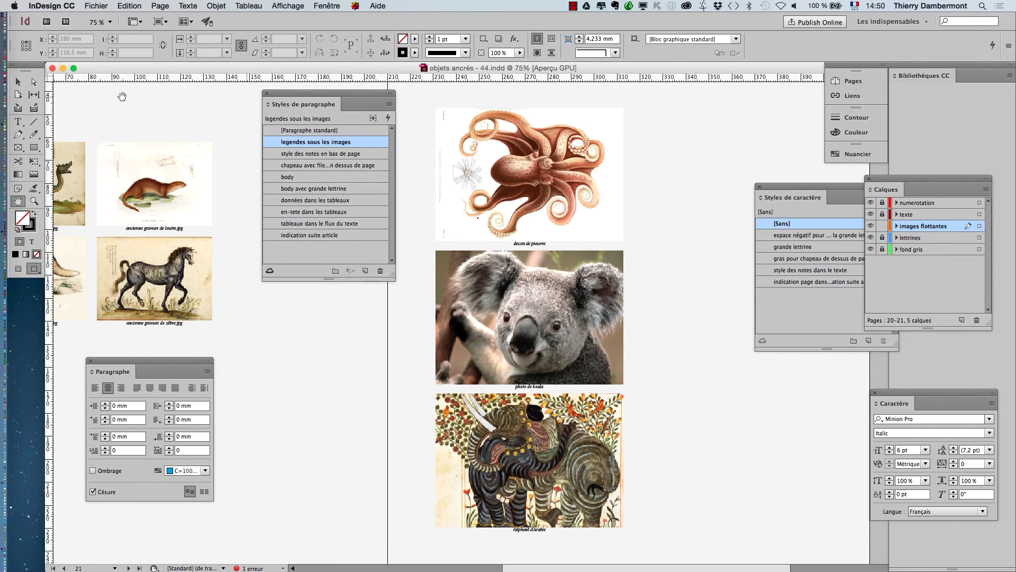
click(17, 82)
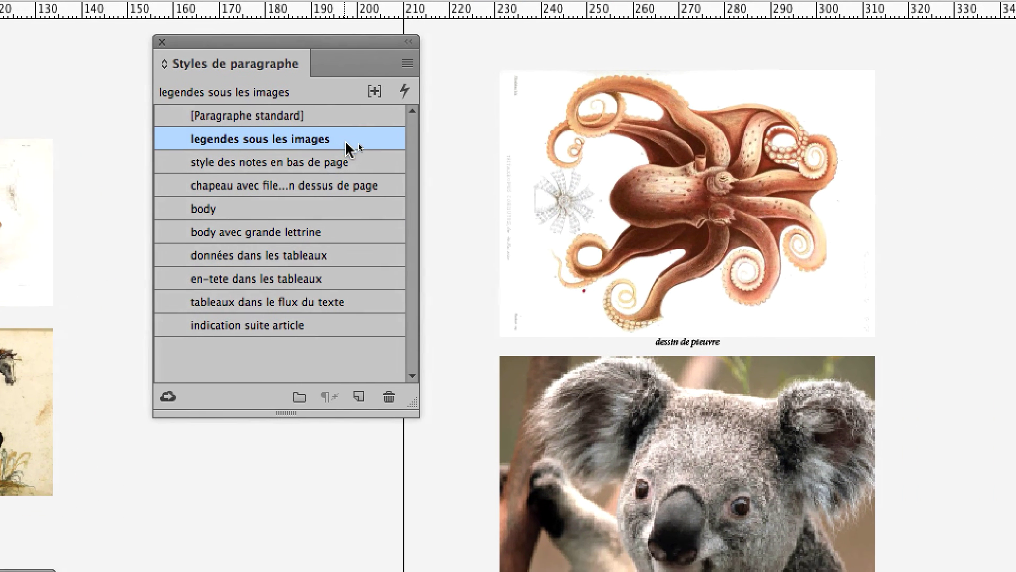
Set the character colour of the paragraph style "legendes sous les images" to the C=0 M=100 J=0 magenta swatch, with preview on
double_click(350, 143)
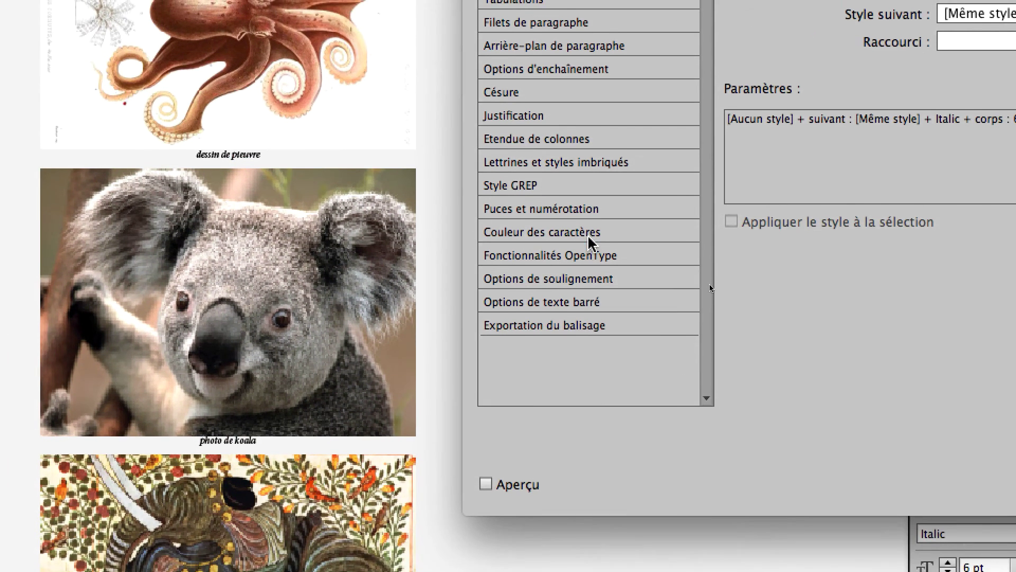
click(591, 233)
click(818, 201)
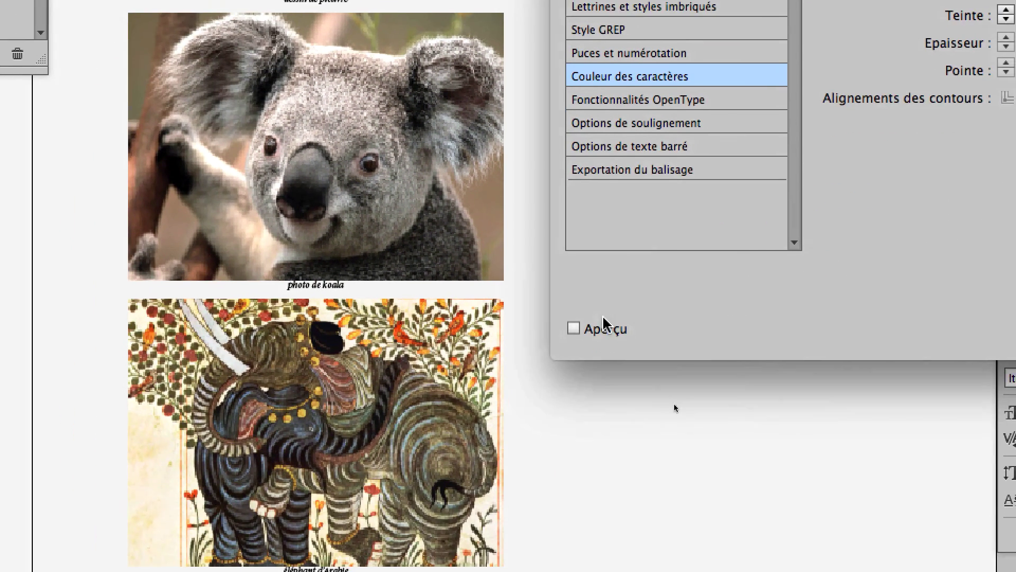
click(380, 540)
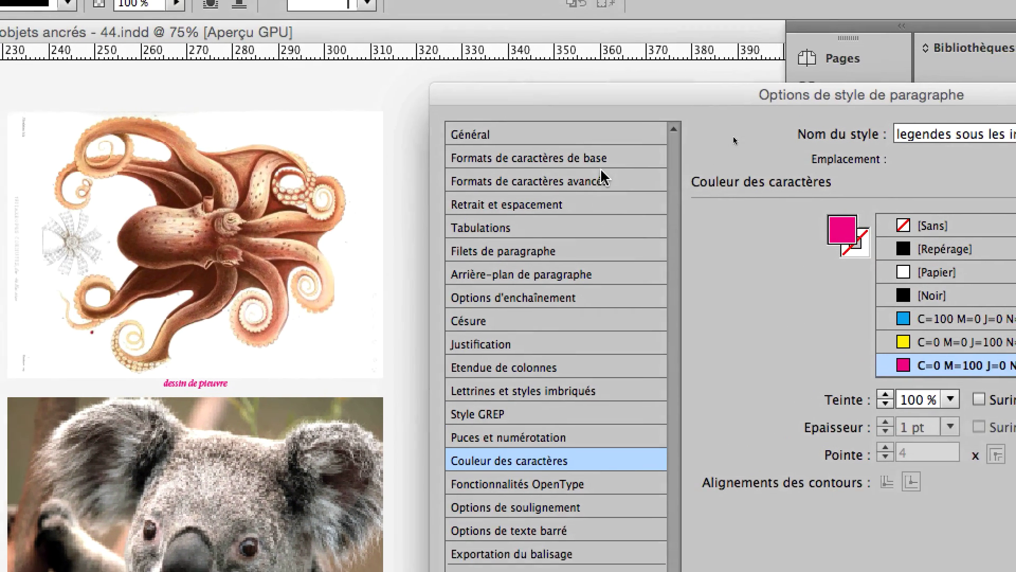
Set the caption style's font to Abadi MT Condensed Light Regular, 6 pt, with tracking 125, and confirm the style options
click(659, 164)
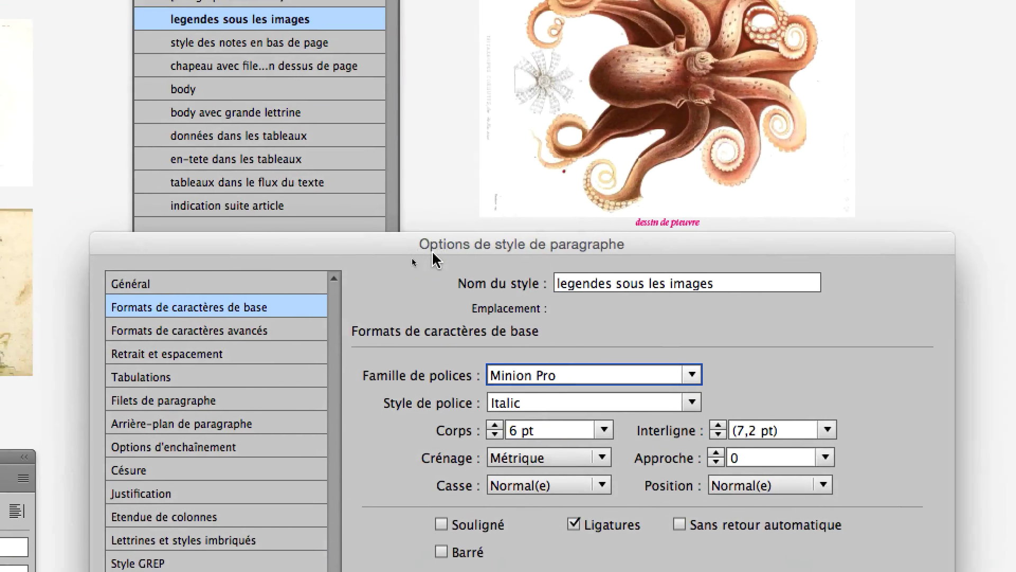
key(Down)
key(Down)
key(Down)
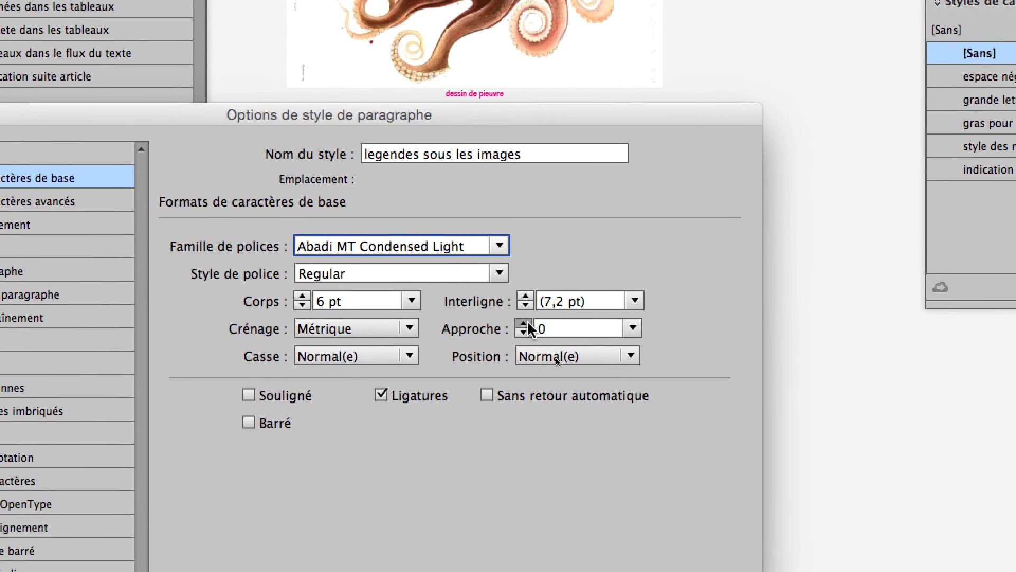
click(524, 324)
click(524, 323)
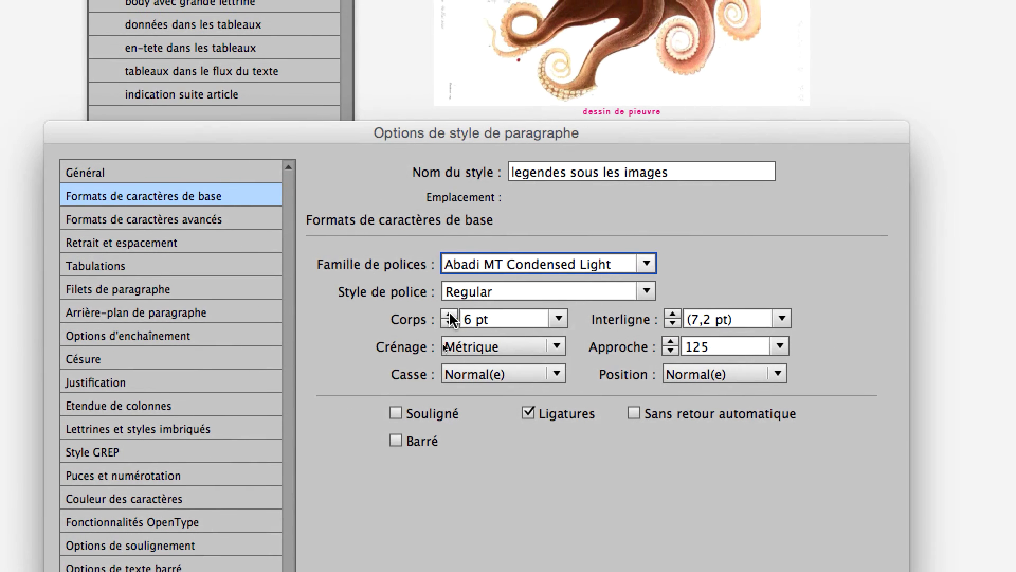
click(451, 316)
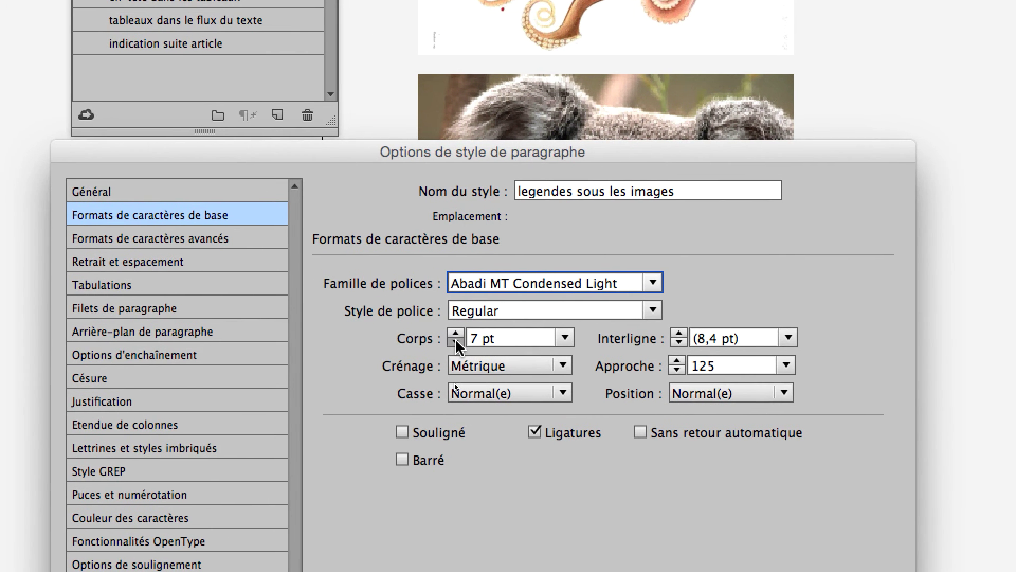
click(389, 470)
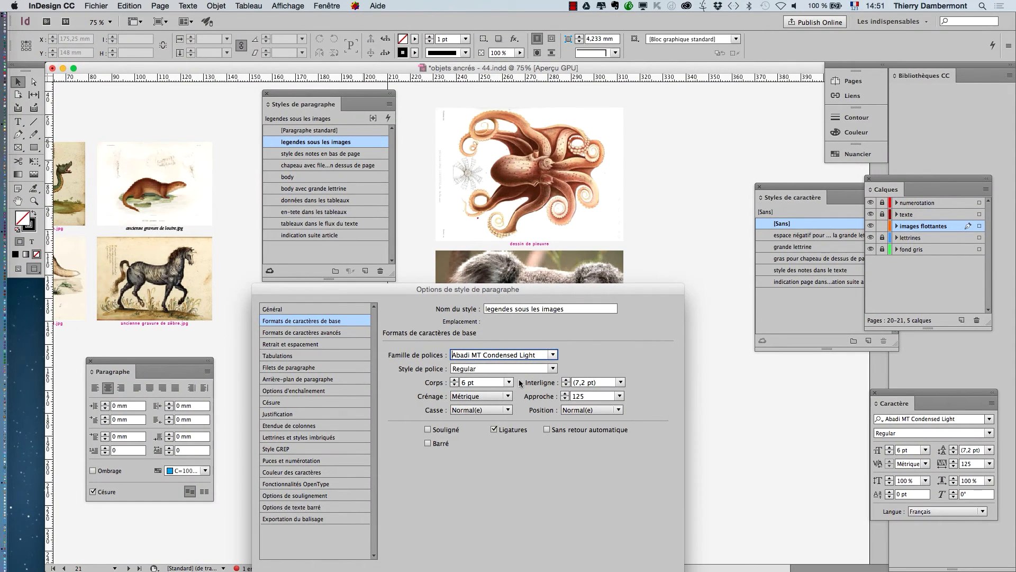
drag(555, 295, 326, 101)
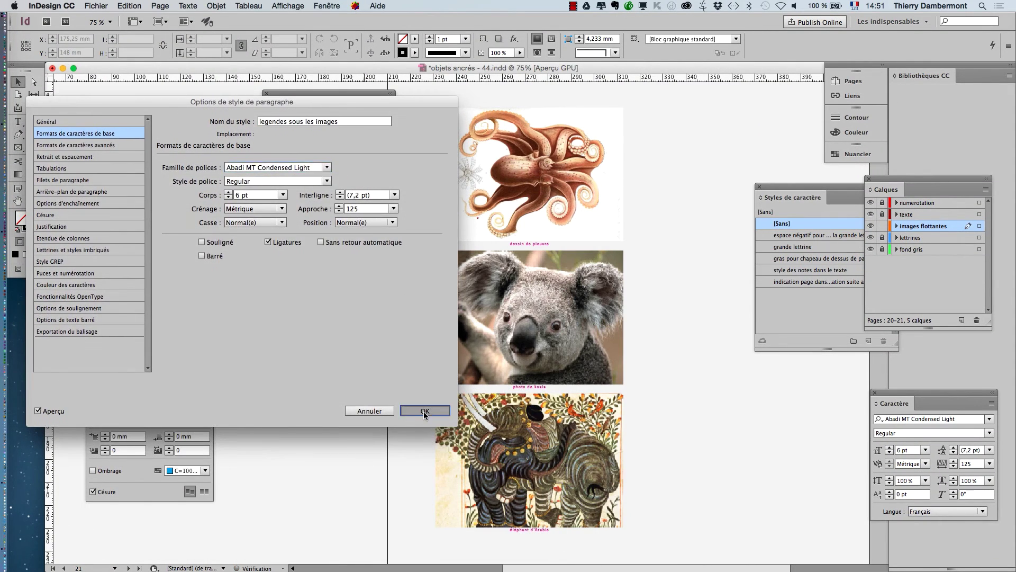
click(423, 412)
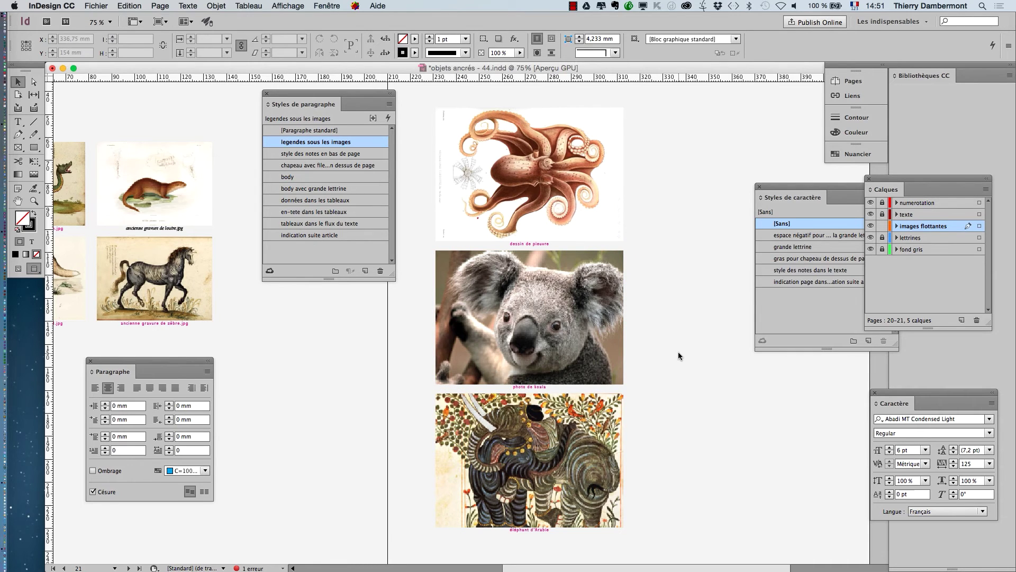
Reopen the options of the paragraph style "legendes sous les images" and align its text to the right
scroll(679, 352, down, 3)
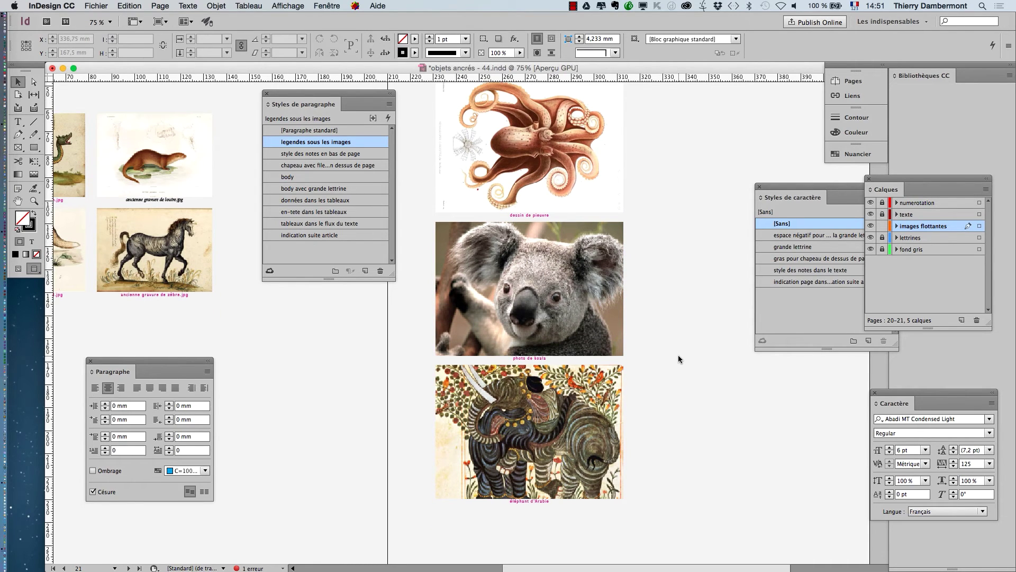
double_click(374, 146)
click(88, 161)
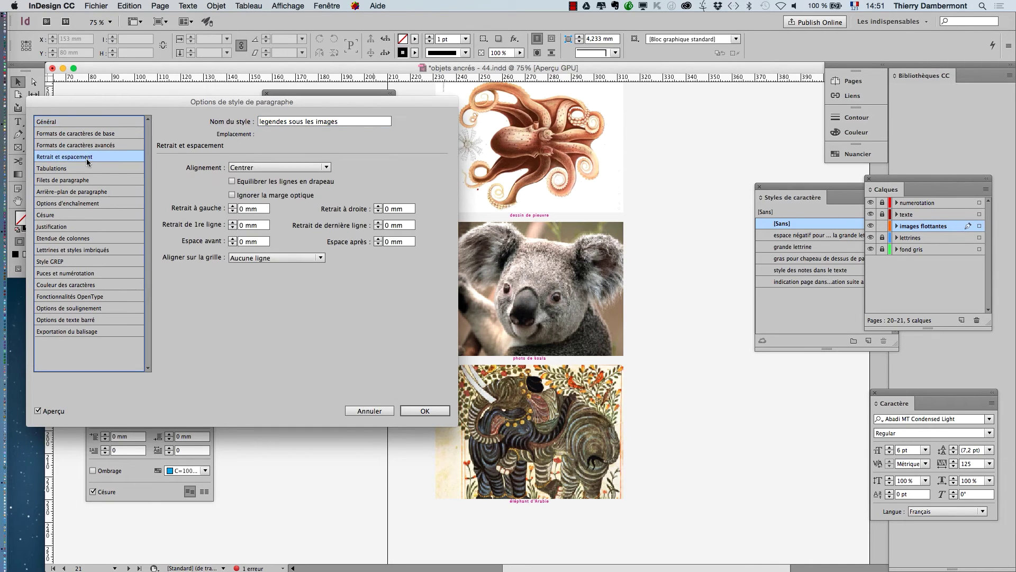
click(288, 167)
click(287, 166)
click(288, 167)
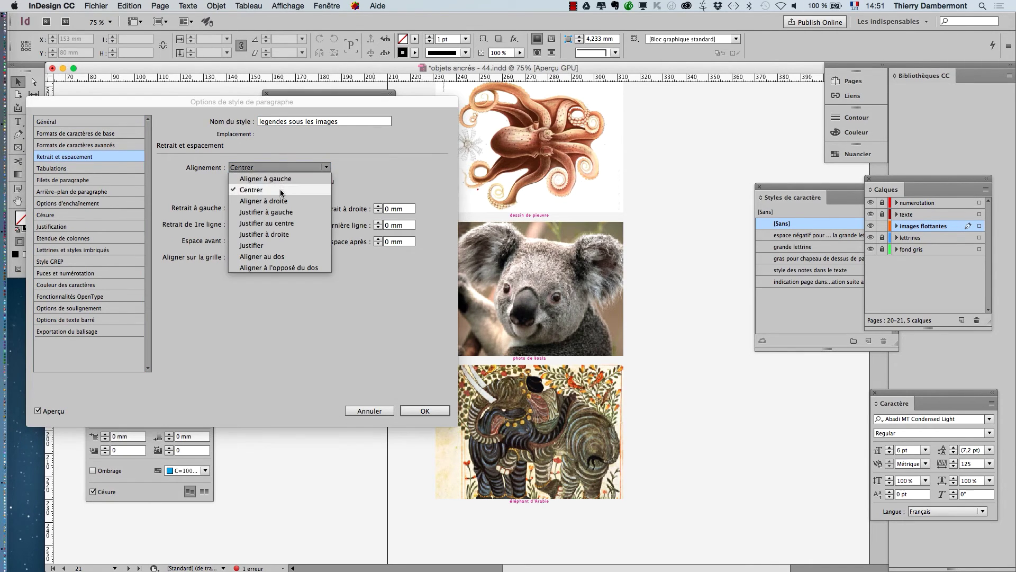
click(283, 202)
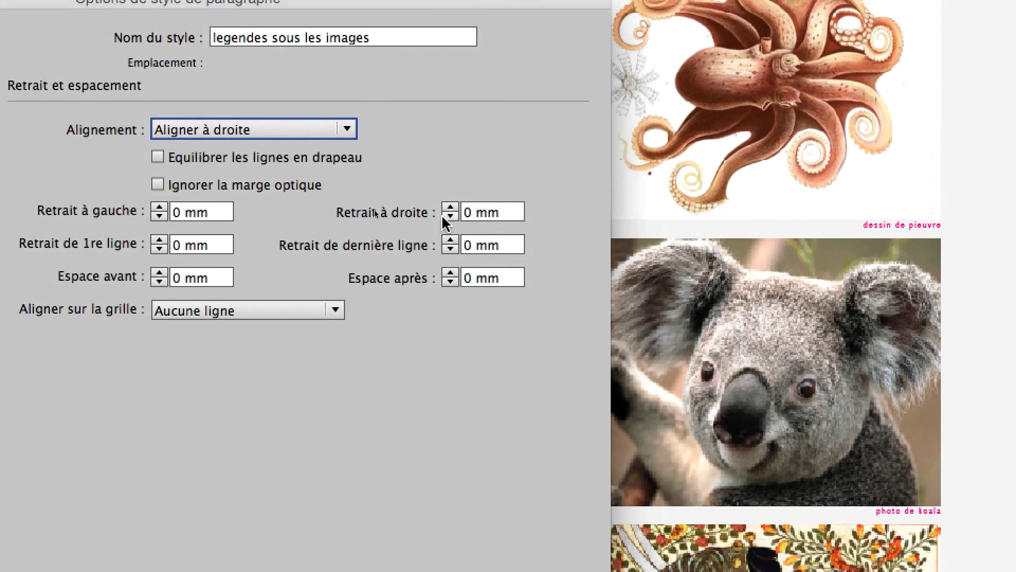
Set the caption style's right indent to 5 mm
shift+click(450, 208)
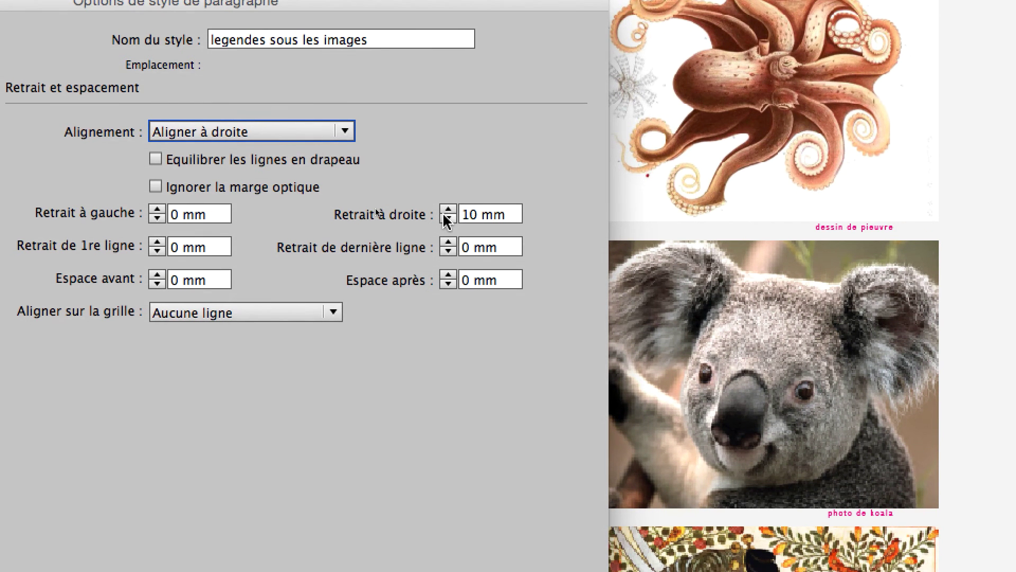
click(448, 219)
click(448, 218)
click(448, 219)
click(448, 219)
click(448, 219)
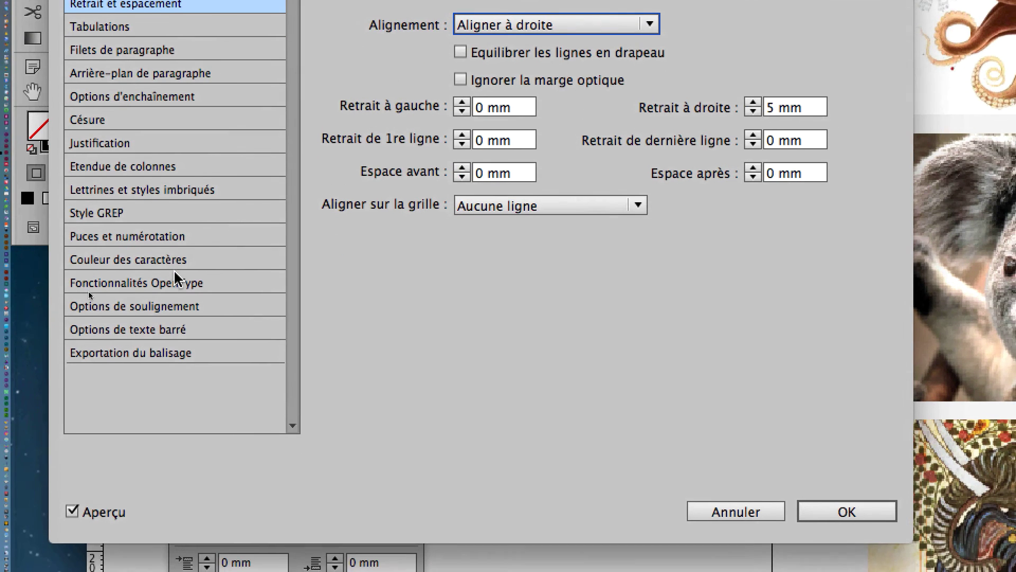
Set the caption style's character colour to [Noir] and confirm the style options
click(175, 267)
scroll(627, 141, down, 5)
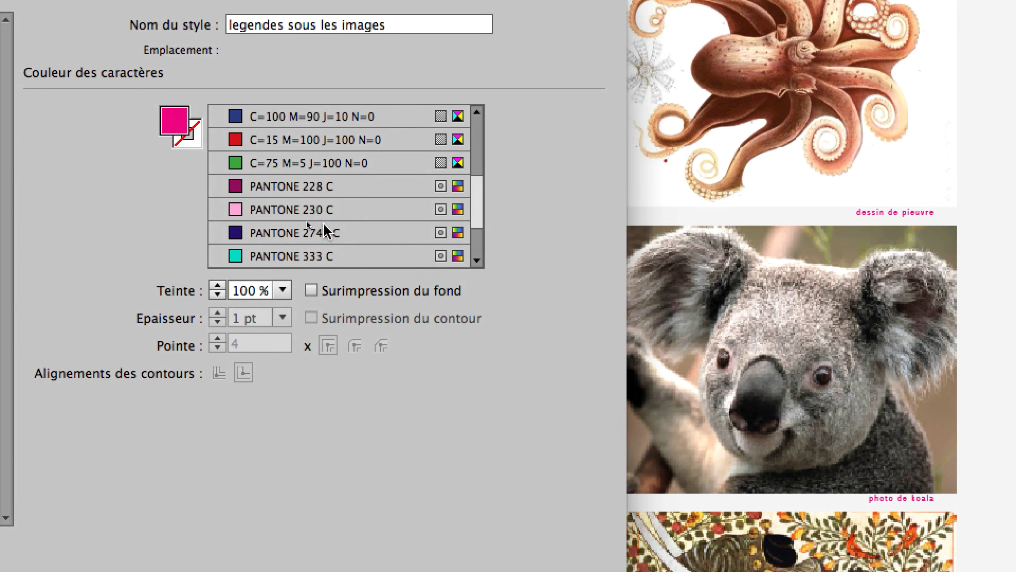
click(325, 233)
scroll(327, 228, up, 5)
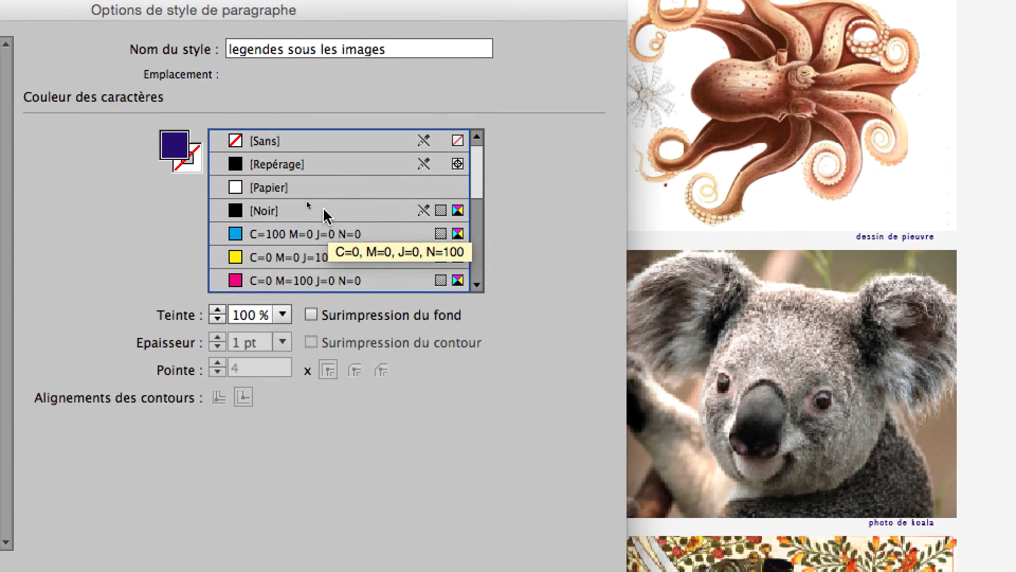
click(326, 212)
scroll(320, 212, down, 2)
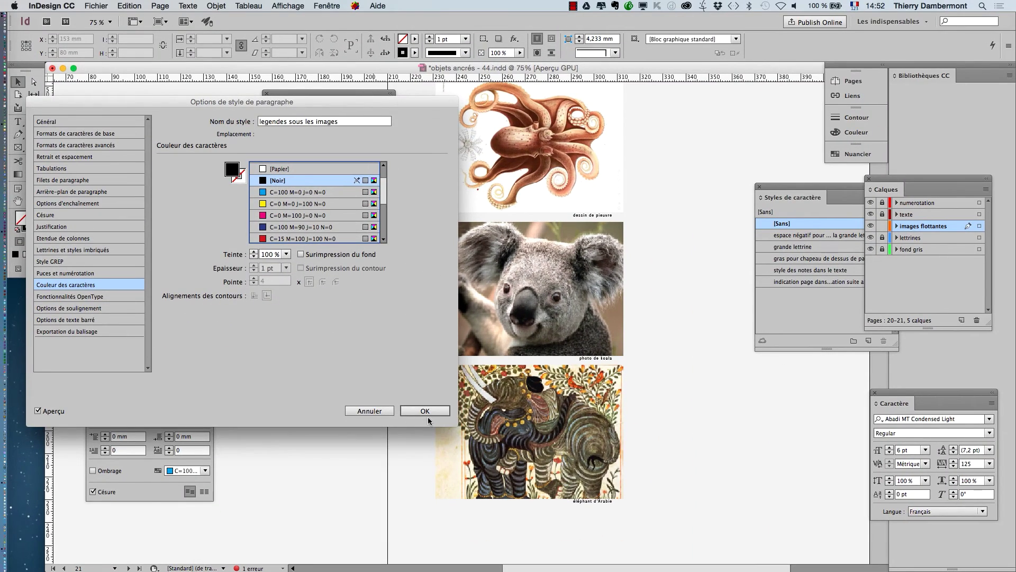
click(425, 411)
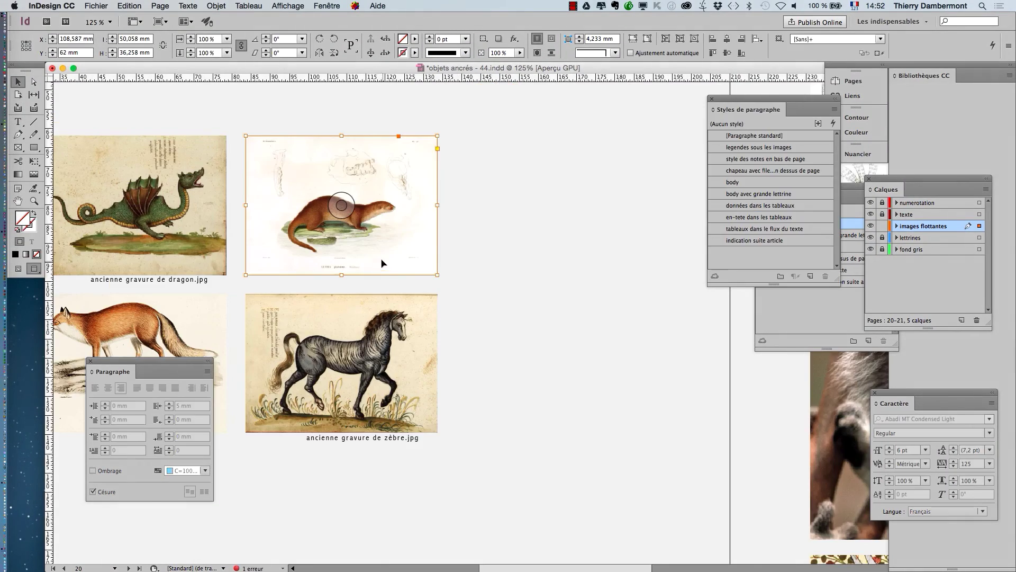
Generate a static caption for the selected otter engraving on page 20
click(216, 5)
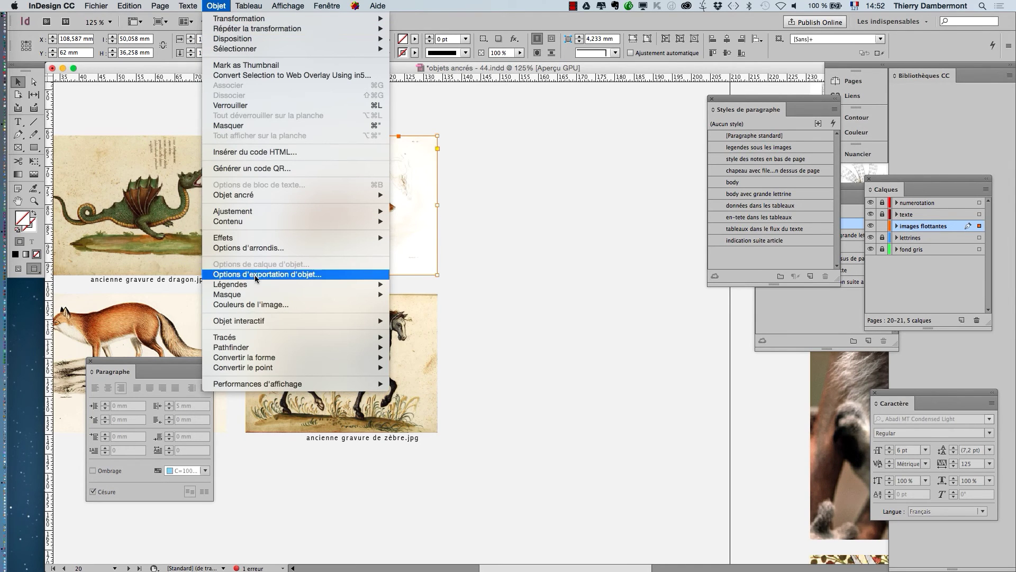
mouse_move(249, 285)
click(468, 307)
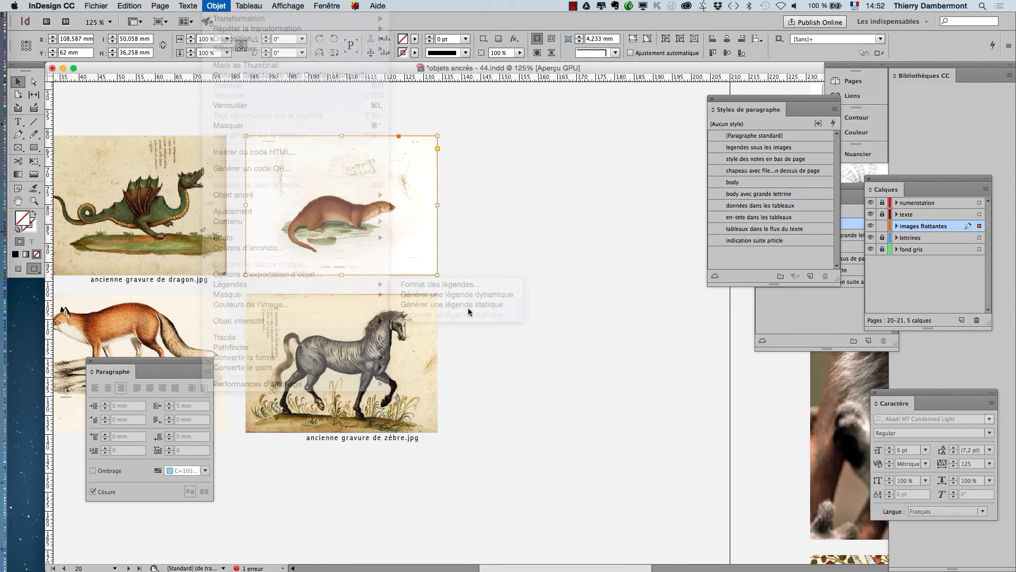
Delete the ".jpg" extension from the otter image's caption, return to the Selection tool and deselect the caption
key(super+2)
double_click(371, 210)
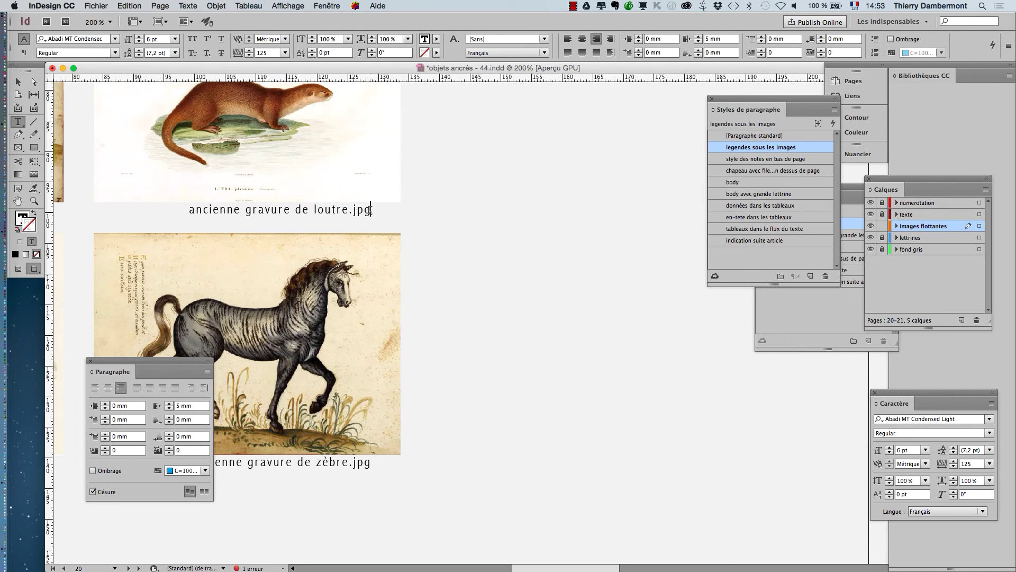
key(BackSpace)
key(BackSpace)
key(BackSpace)
key(BackSpace)
click(18, 82)
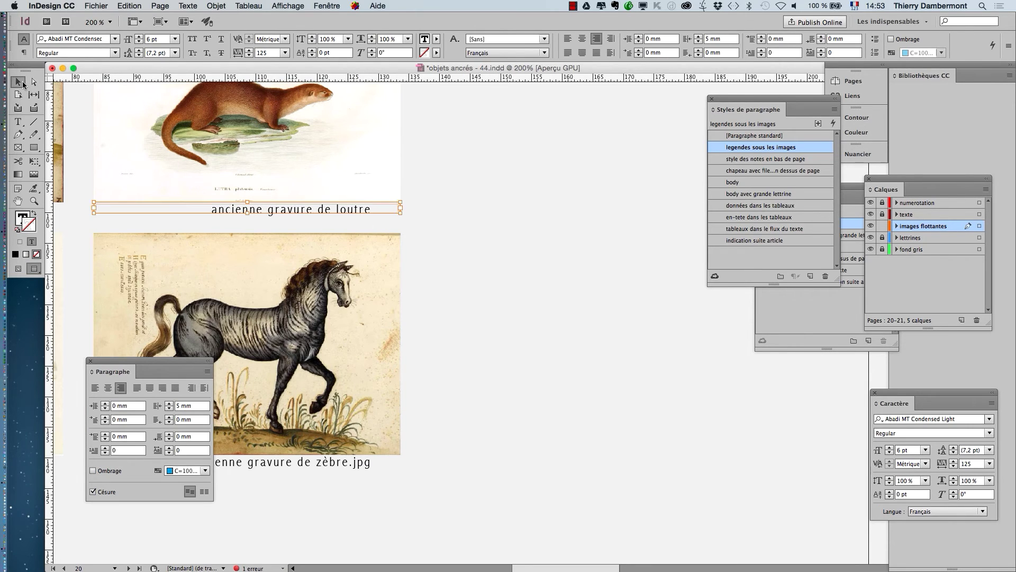
click(525, 355)
key(super+minus)
key(super+minus)
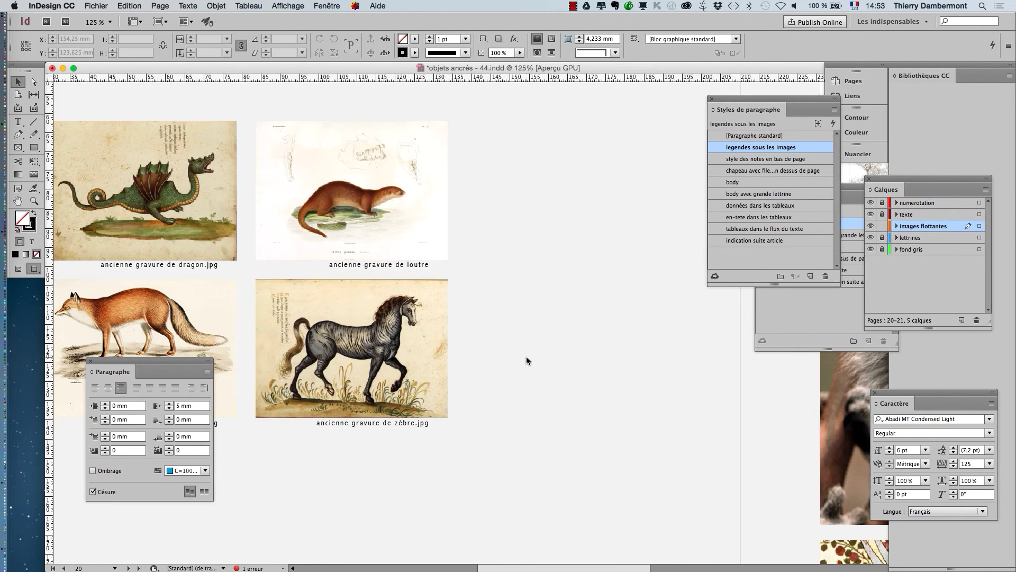
Save the document with the finished captions
click(392, 300)
scroll(423, 292, left, 5)
scroll(423, 292, down, 2)
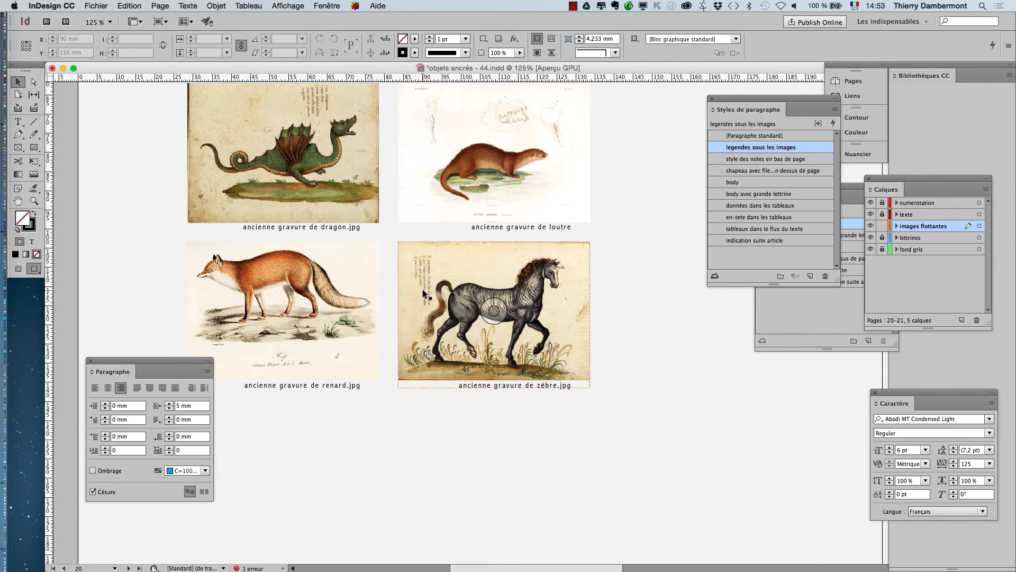
click(624, 350)
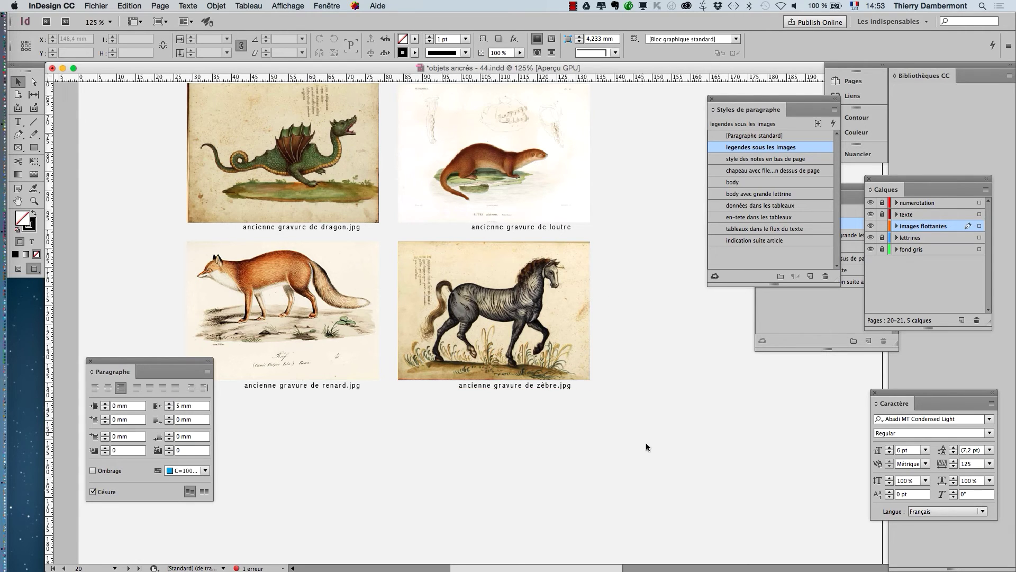
key(super+s)
click(532, 314)
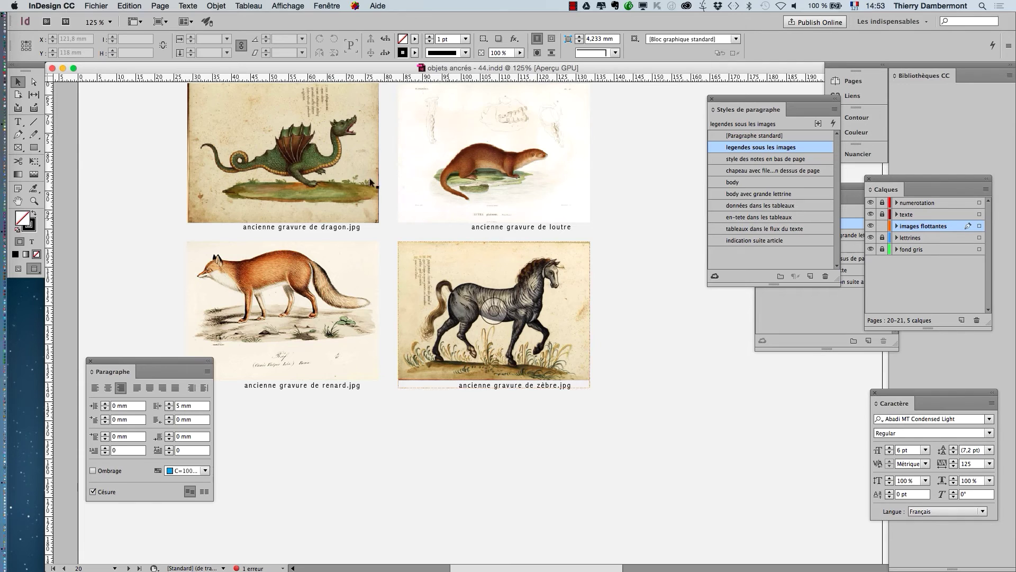
Open the Scripts palette and expand the Ajar Productions folder and the JavaScript samples folder
click(334, 5)
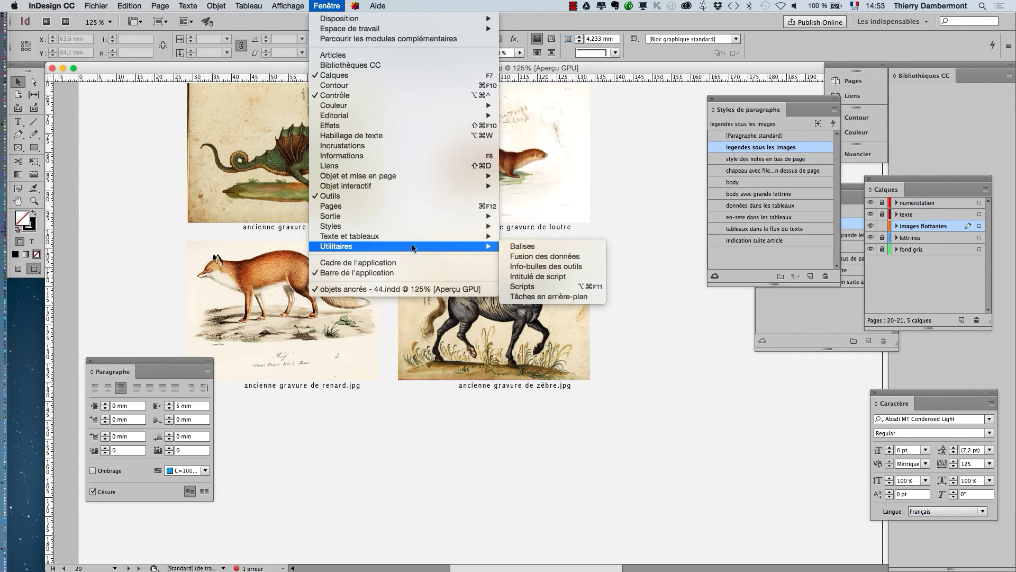
click(575, 291)
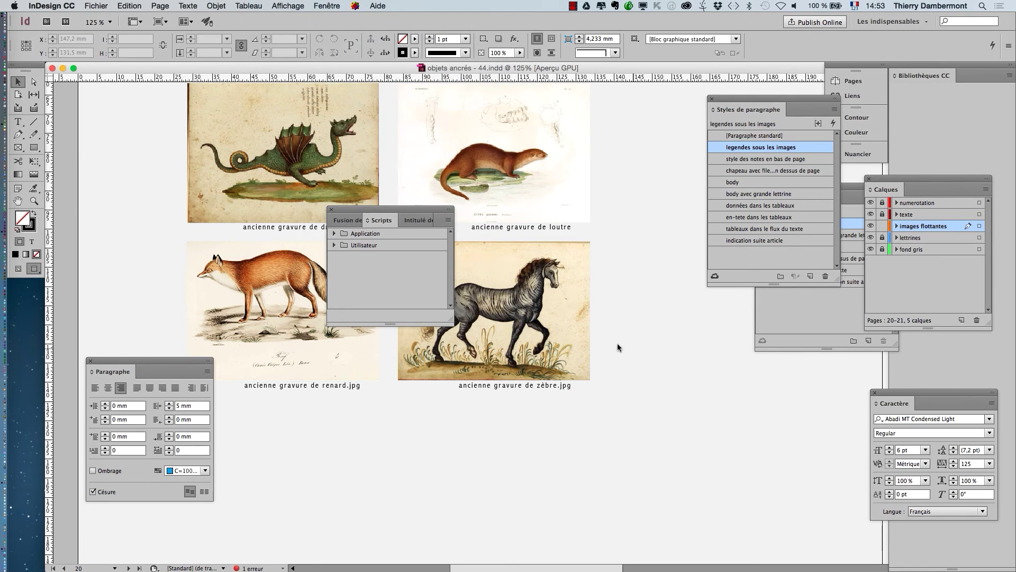
click(333, 233)
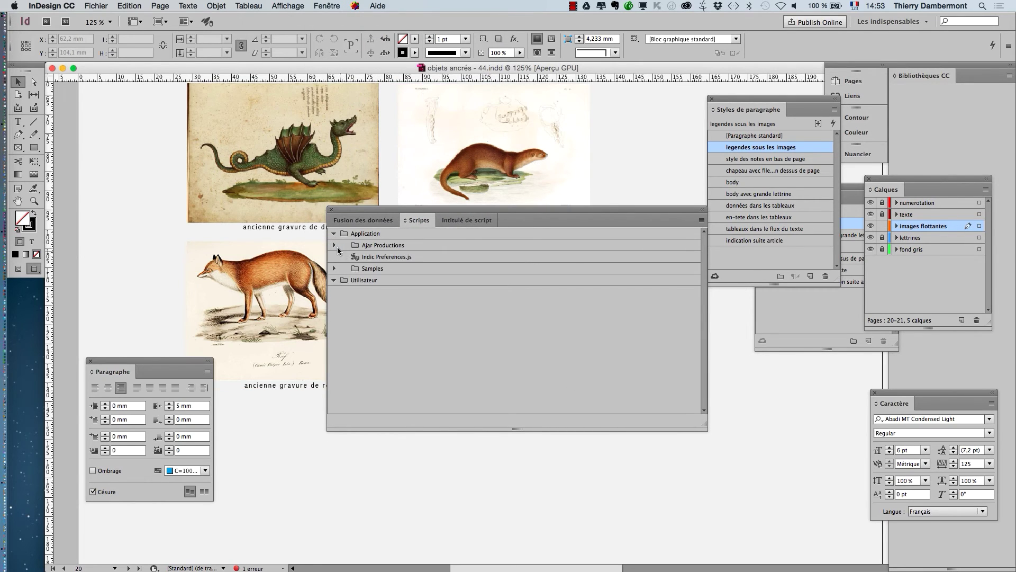
click(334, 245)
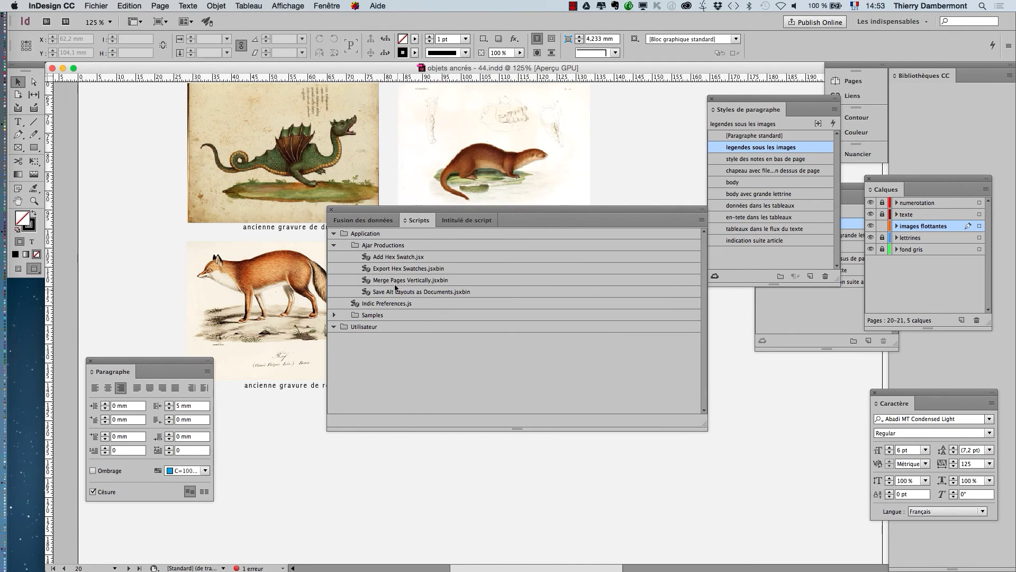
click(334, 315)
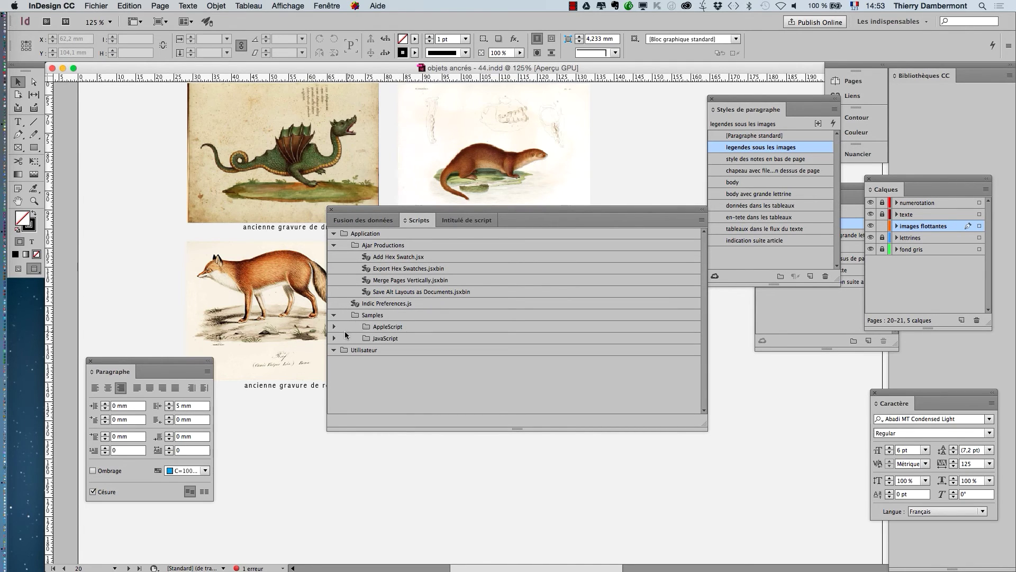
click(332, 339)
Move and enlarge the Scripts palette to examine the JavaScript samples, select ImageCatalog.jsx, and close the palette
drag(384, 210, 315, 92)
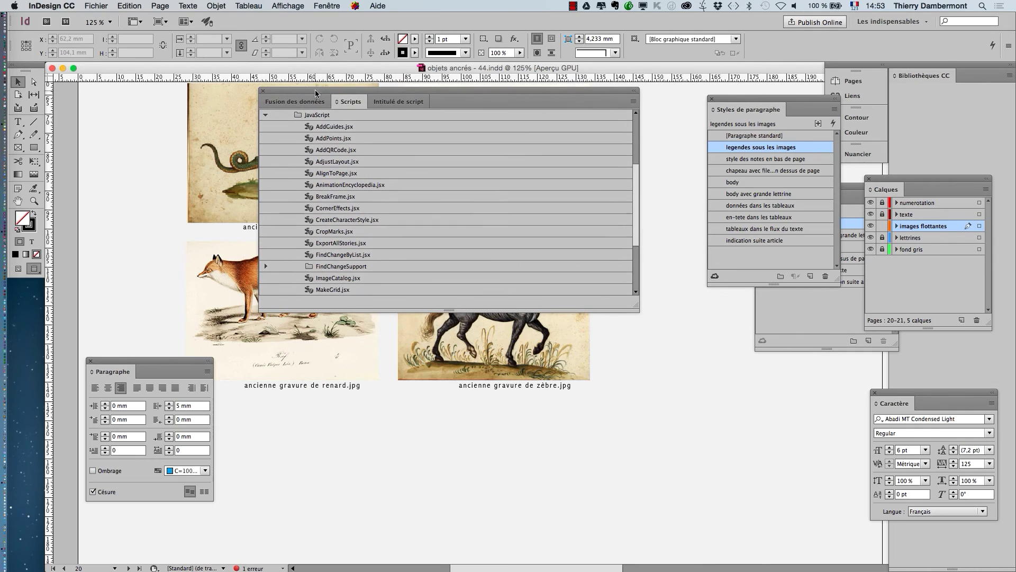
drag(636, 305, 616, 519)
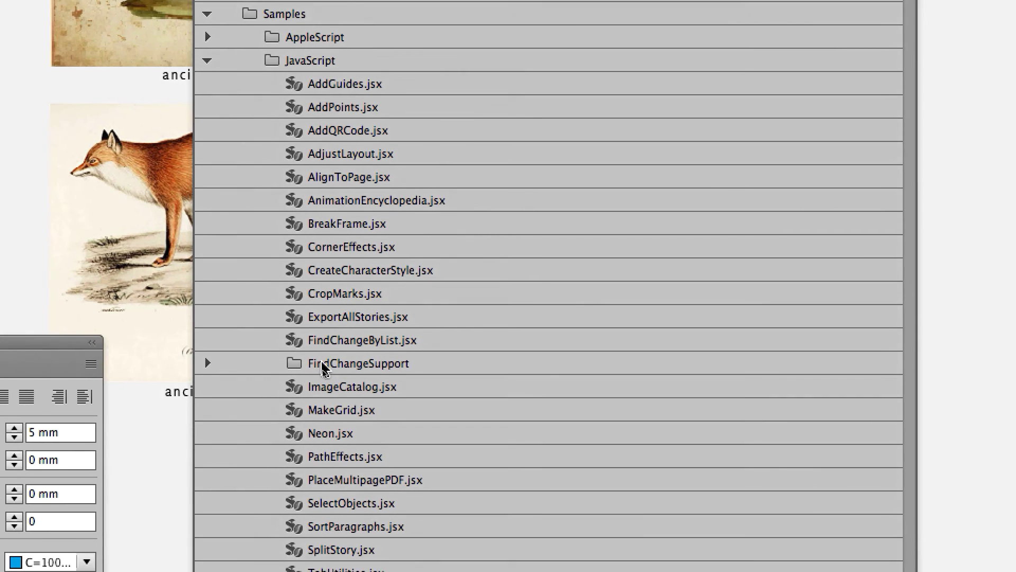
click(335, 392)
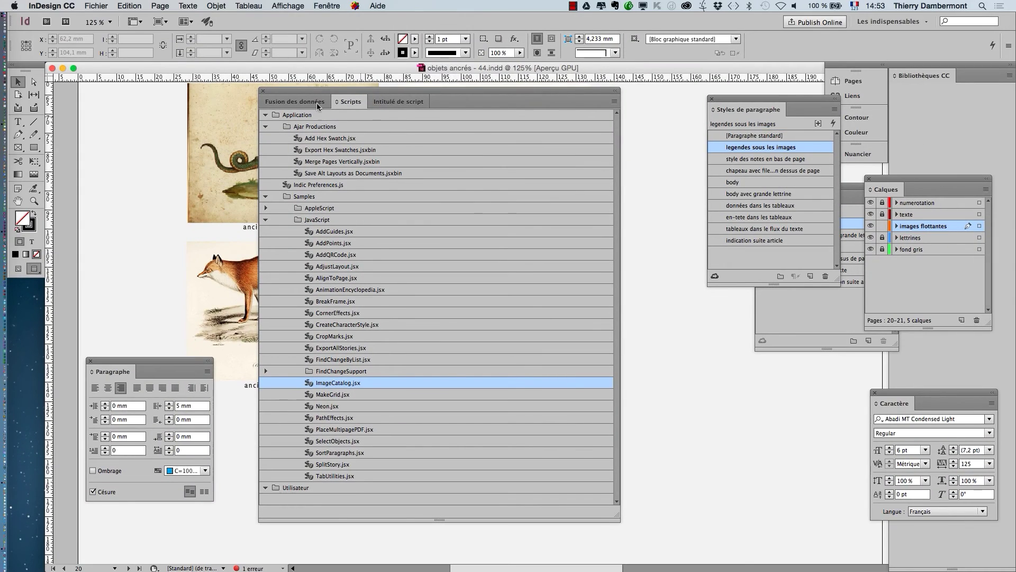
click(262, 90)
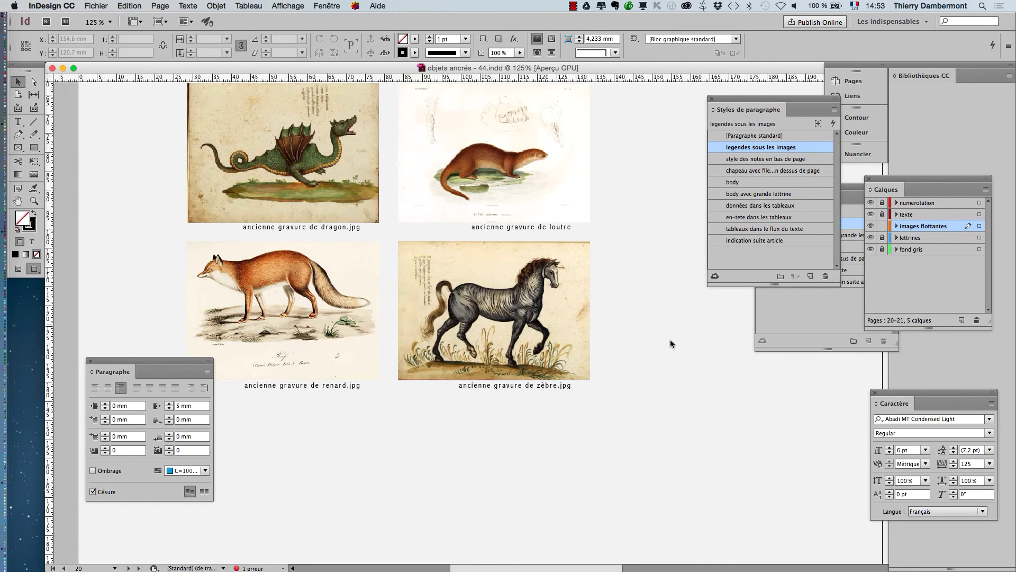
scroll(668, 343, down, 1)
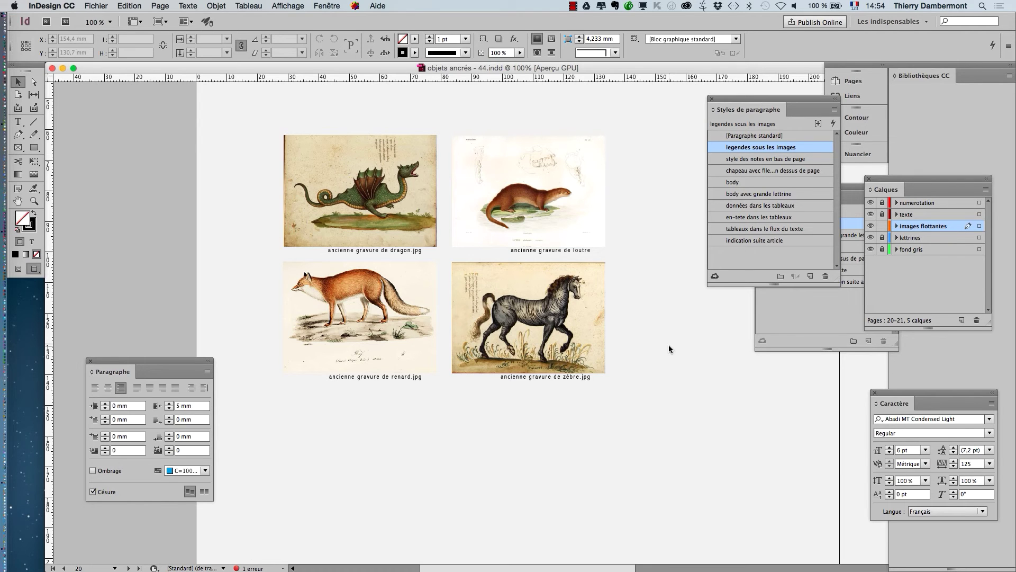
Make the spread of pages 2 and 3 active and open the table of contents settings
key(super+minus)
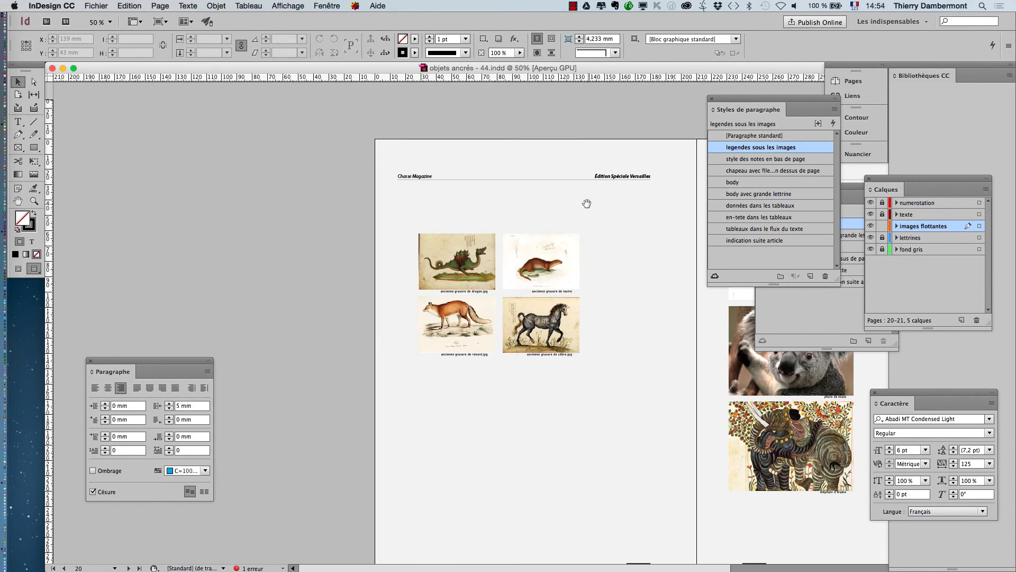
scroll(587, 204, up, 20)
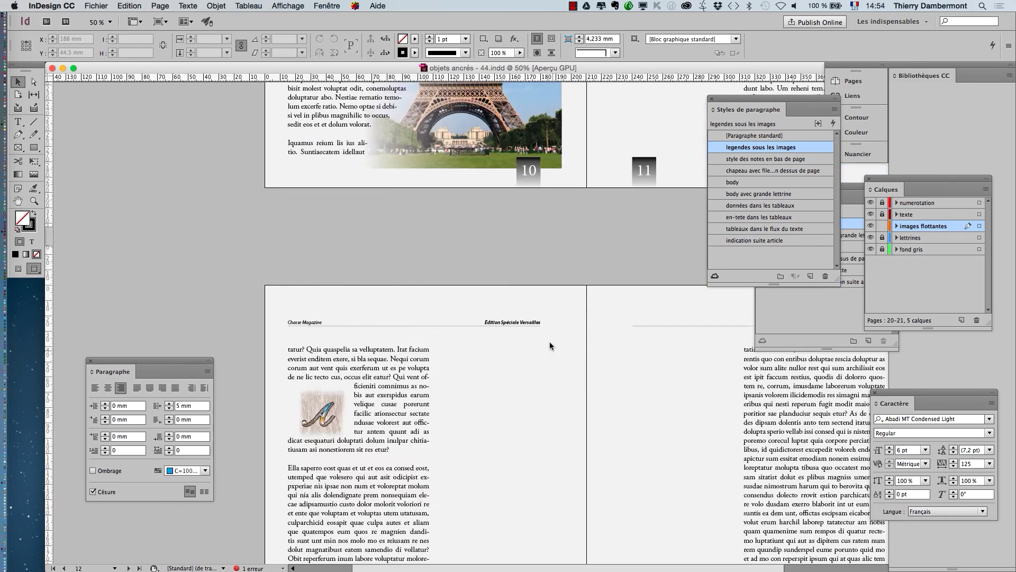
scroll(550, 346, up, 20)
drag(619, 442, 491, 330)
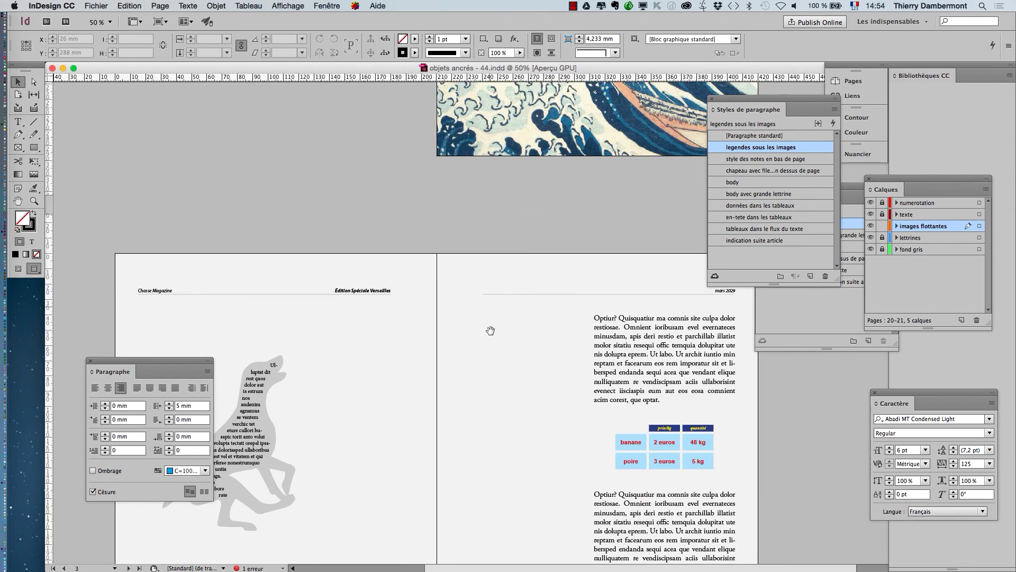
scroll(491, 330, down, 5)
scroll(490, 330, left, 5)
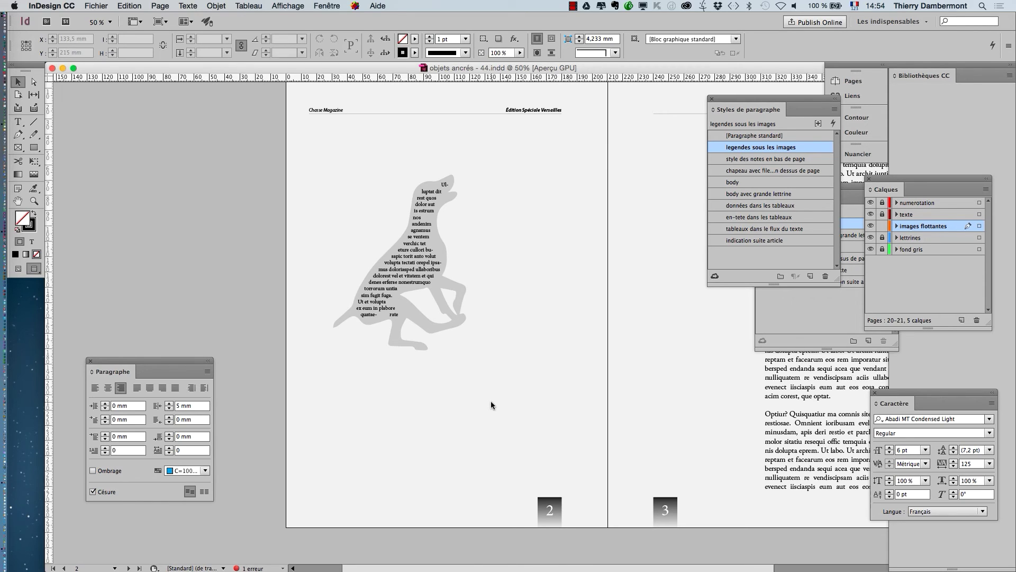
click(173, 247)
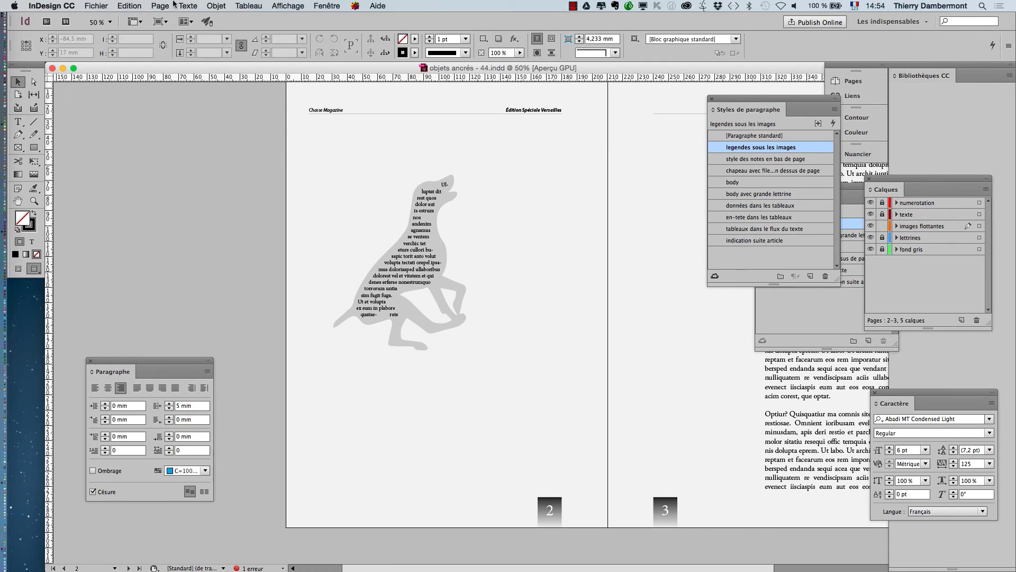
click(129, 4)
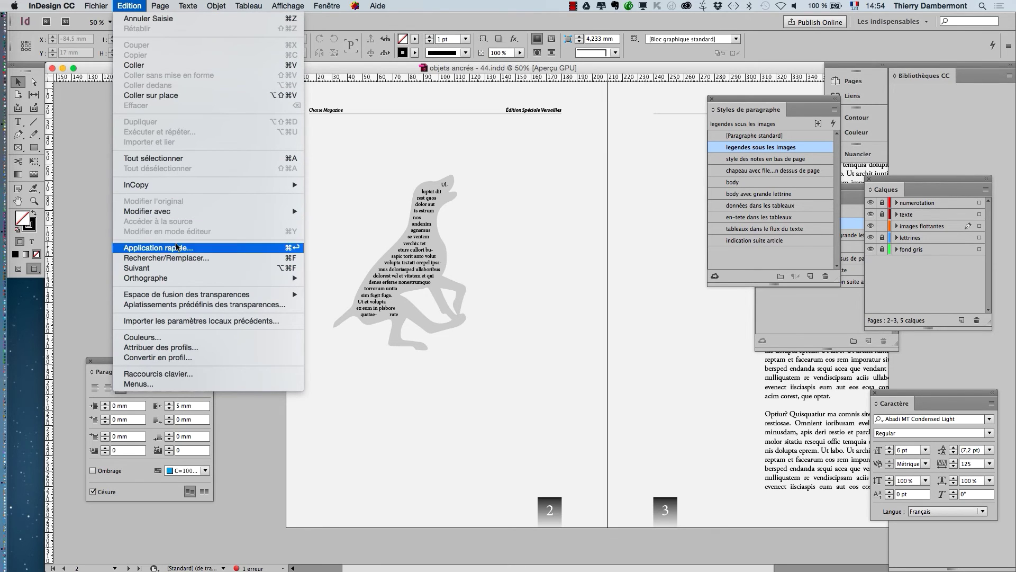
mouse_move(160, 5)
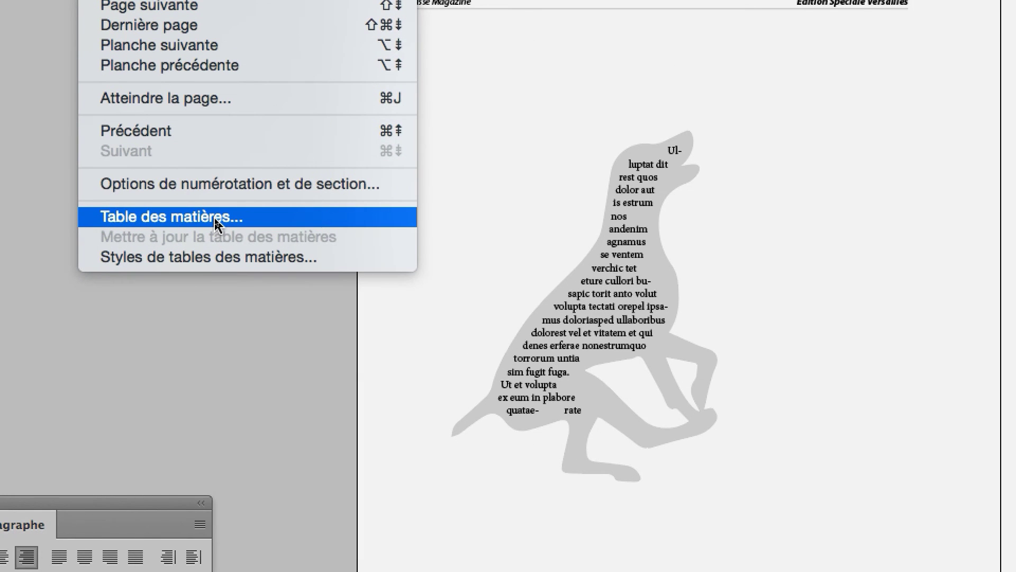
click(217, 217)
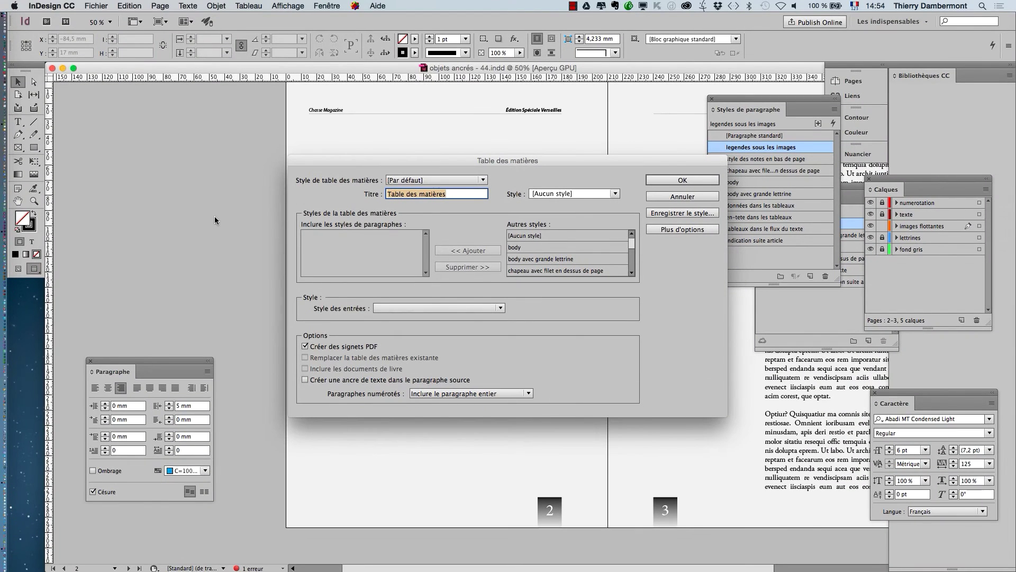
Reposition the dialog, check the available table of contents styles, and try to save a style without including any paragraph style
drag(378, 163, 297, 110)
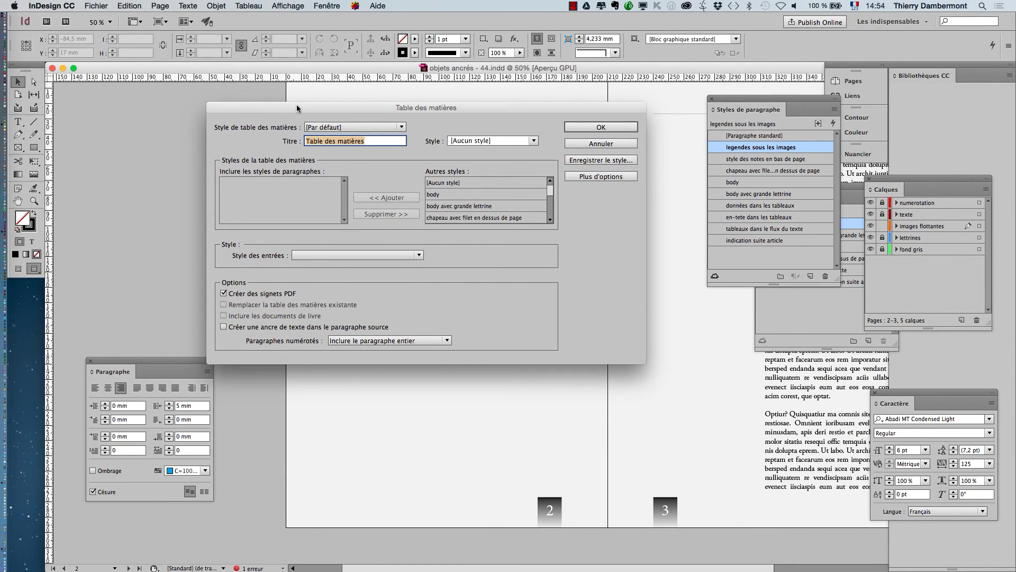
key(shift+Tab)
drag(367, 109, 312, 78)
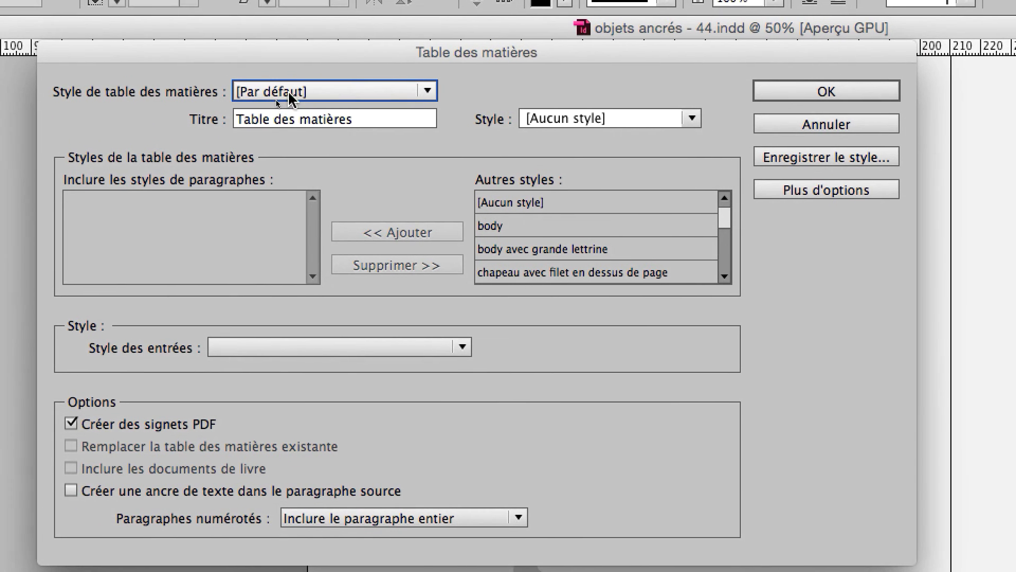
click(233, 121)
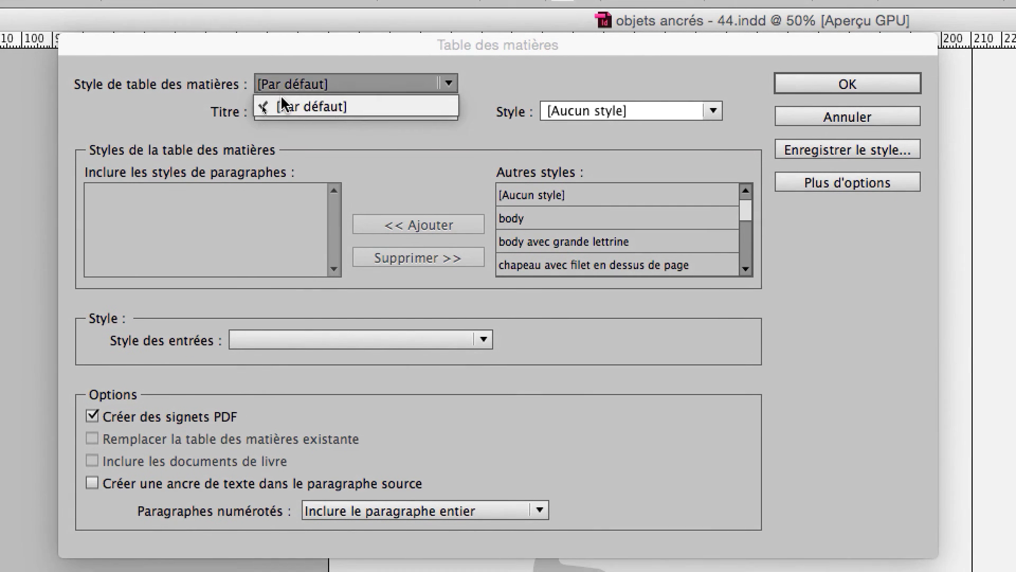
click(254, 102)
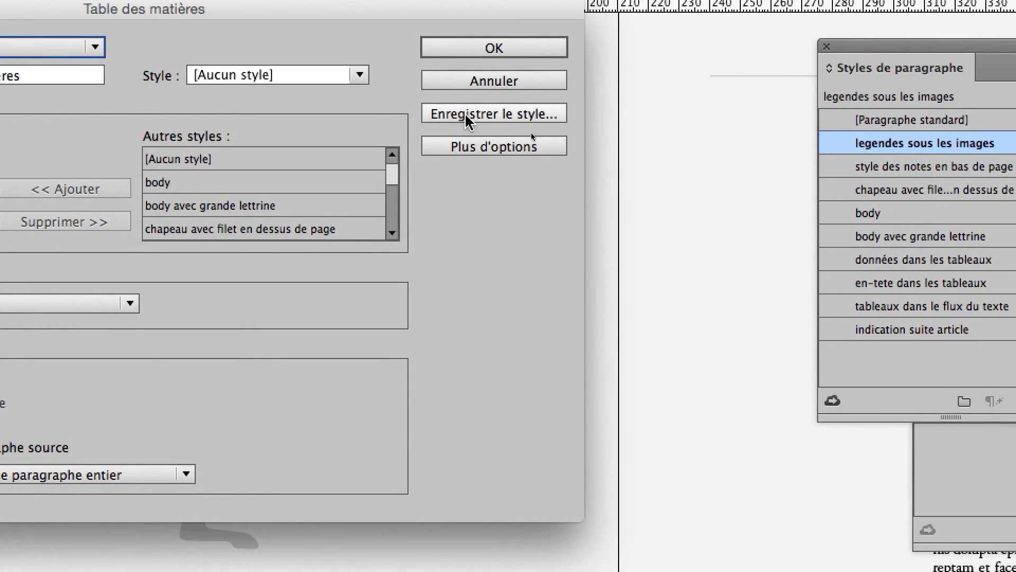
click(468, 121)
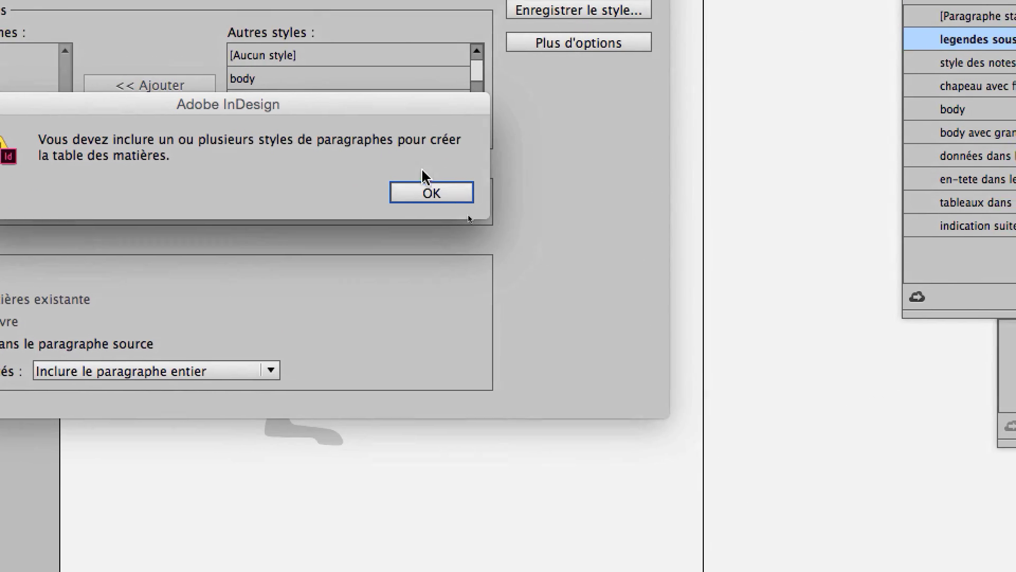
click(432, 192)
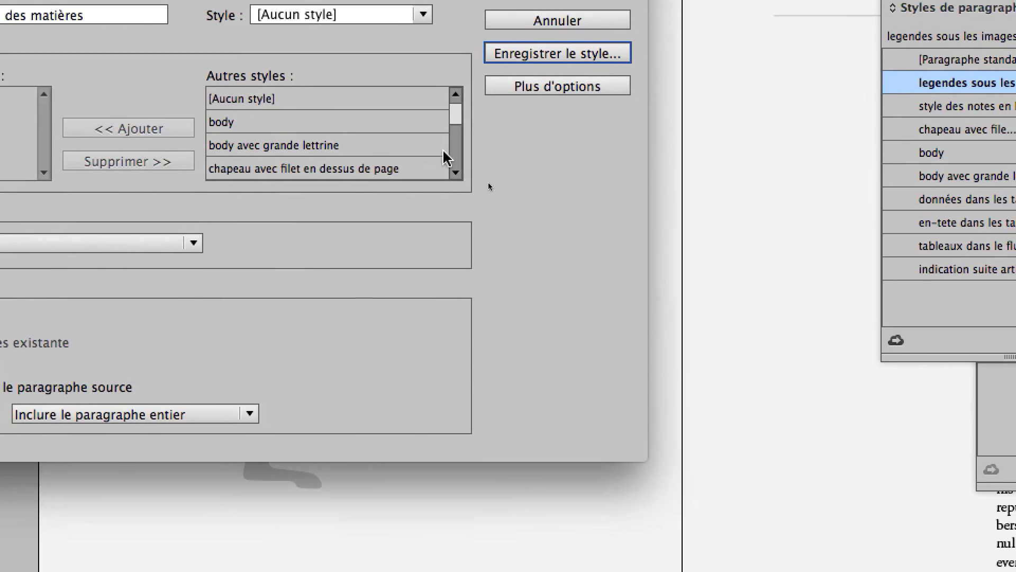
Include the "legendes sous les images" paragraph style in the table of contents, keeping its entry style at [Même style]
drag(503, 124, 448, 159)
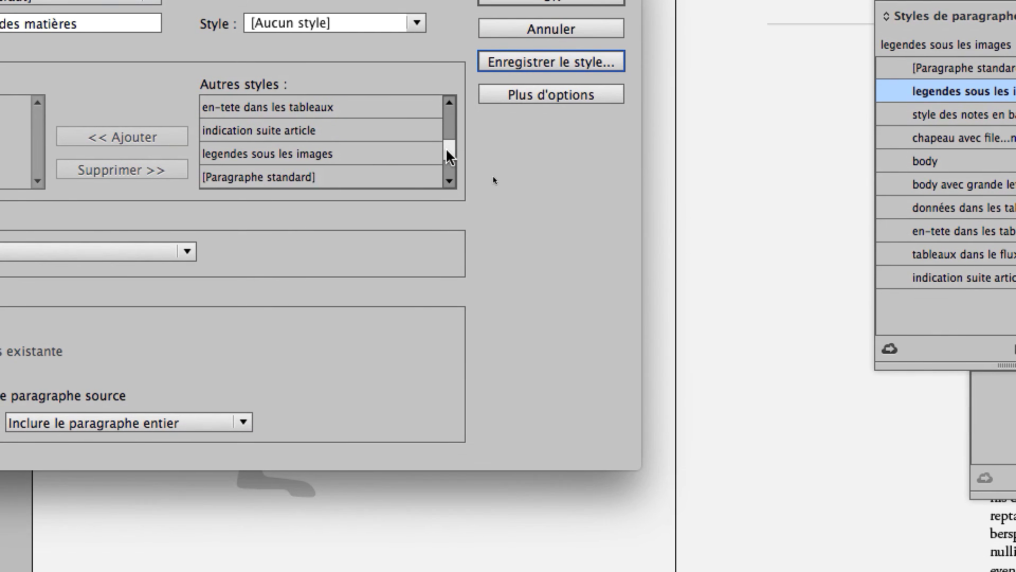
click(358, 161)
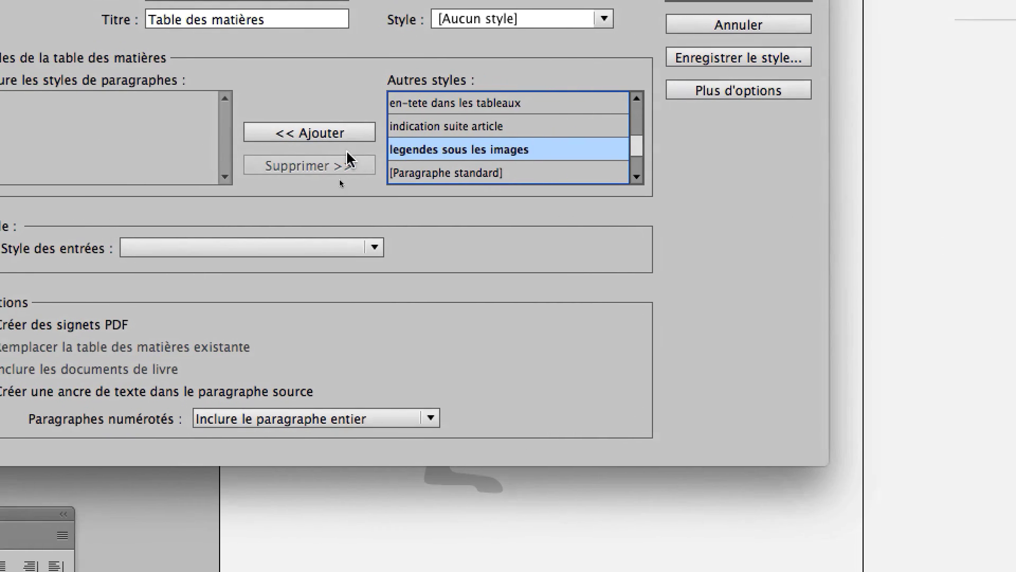
click(322, 146)
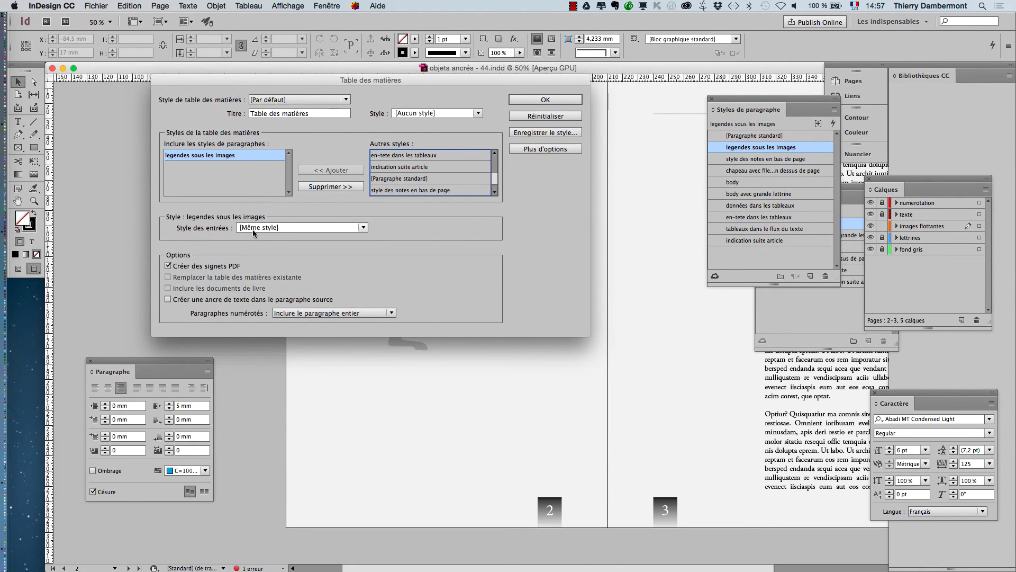
key(alt)
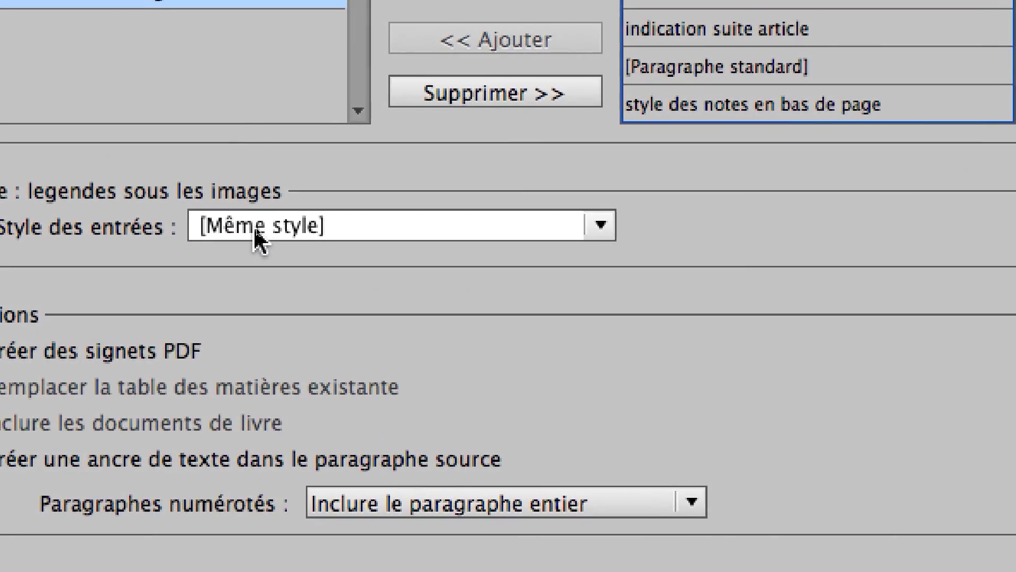
click(243, 227)
click(242, 226)
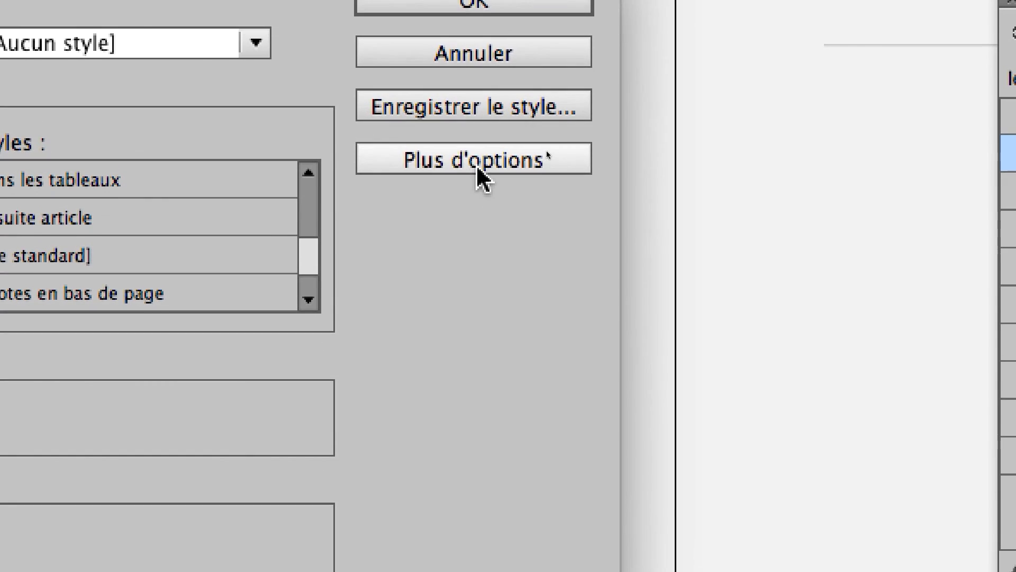
Expand the advanced options, enable Continue so the entries run on, and save the settings as the style "TDM credits photos"
click(476, 160)
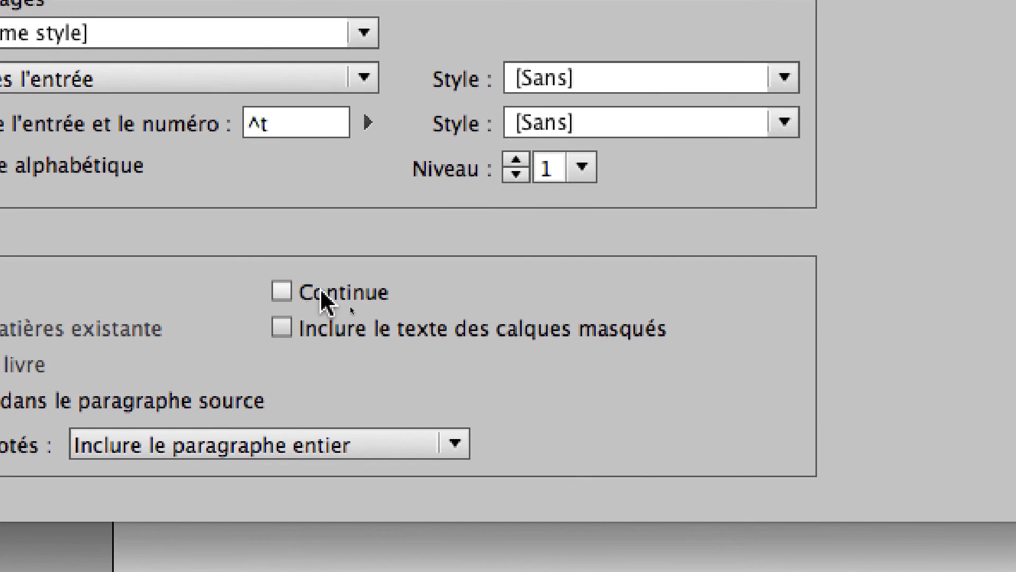
click(636, 212)
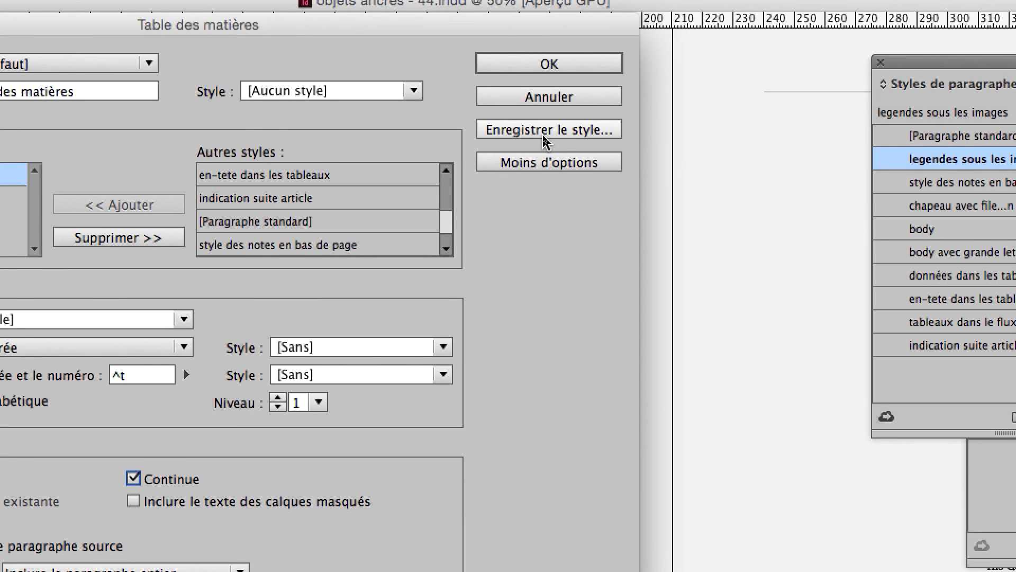
click(545, 142)
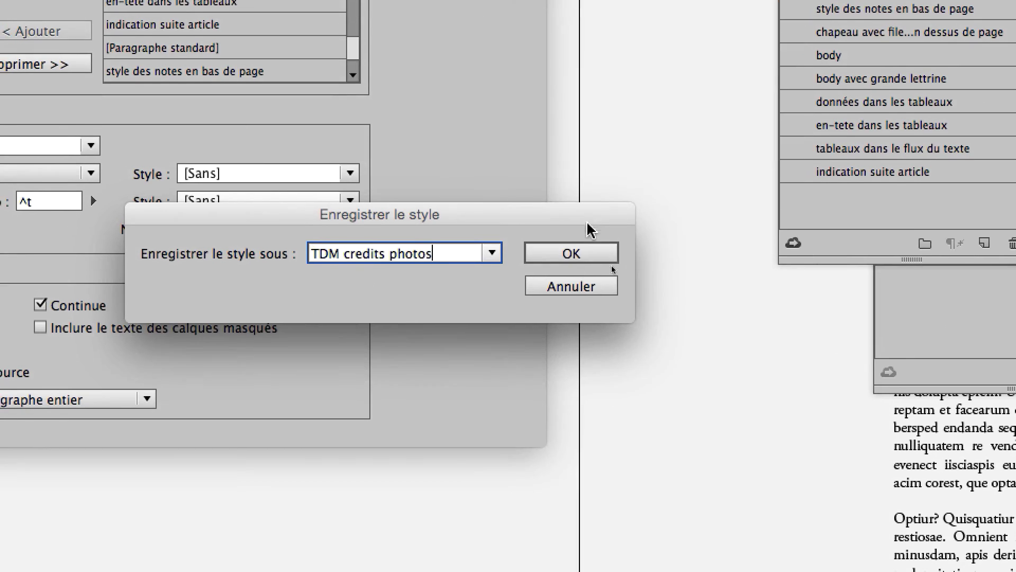
click(587, 253)
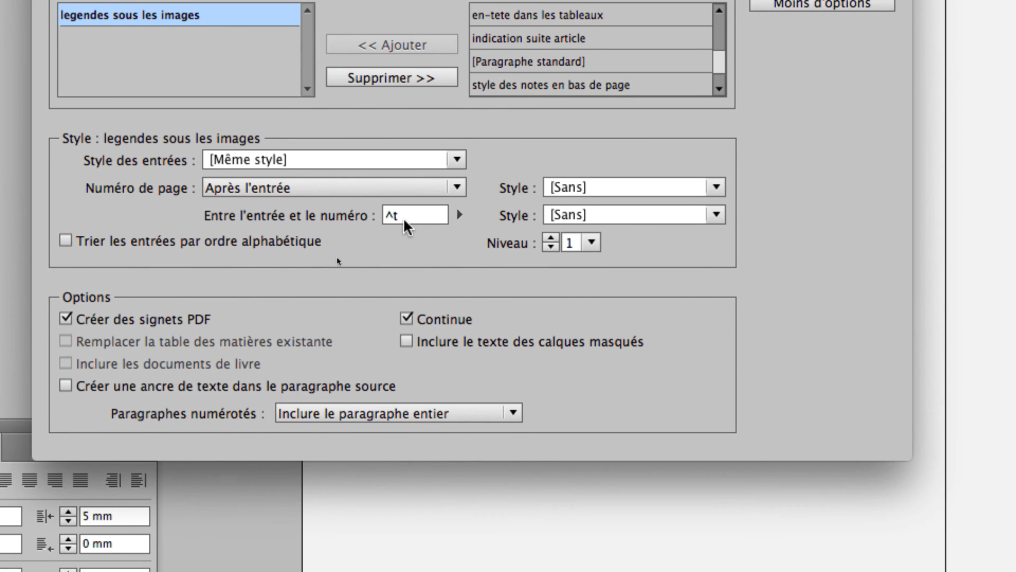
Replace the tab between entry and page number with the text " : page "
drag(403, 218, 387, 218)
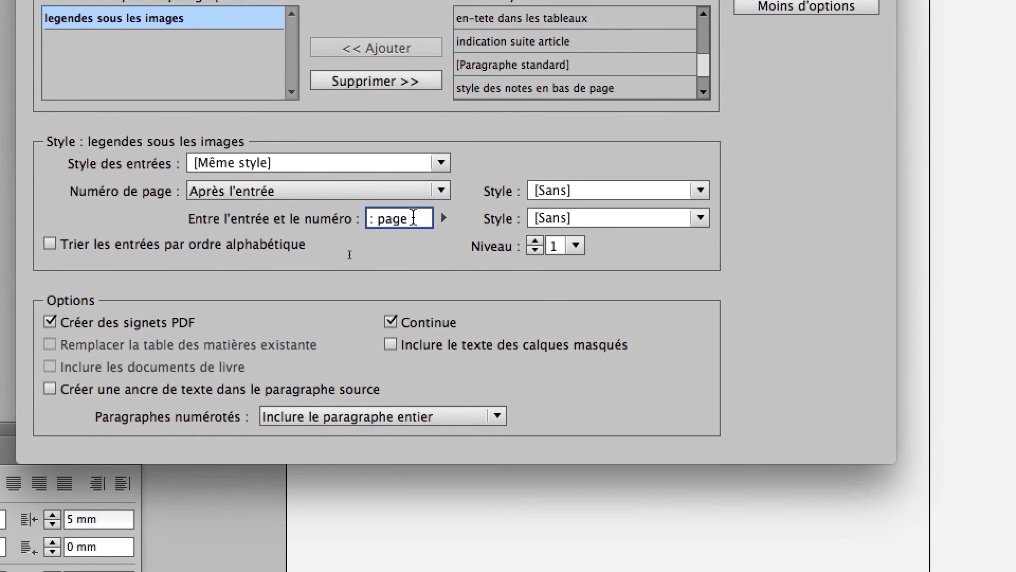
triple_click(394, 219)
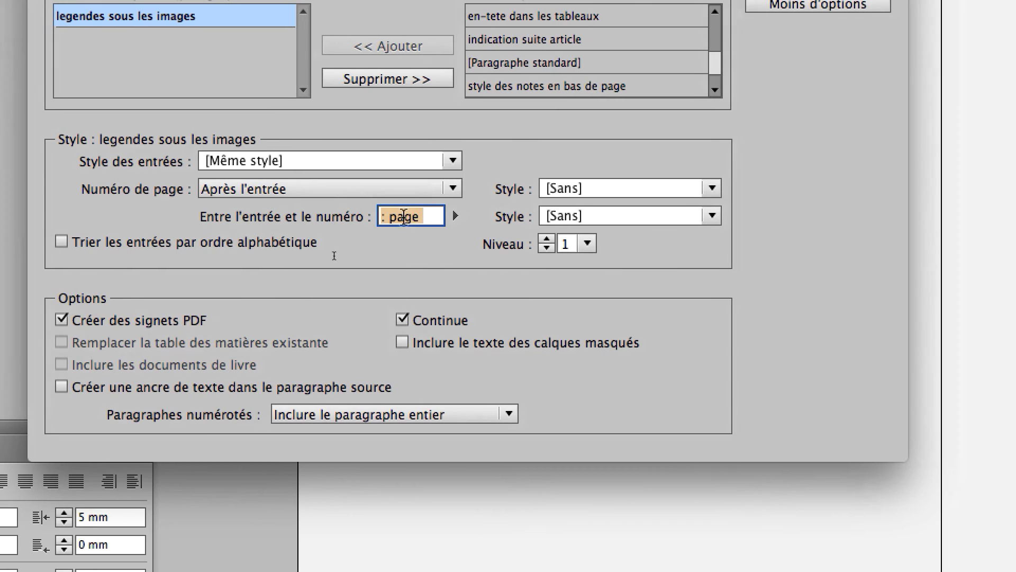
click(422, 218)
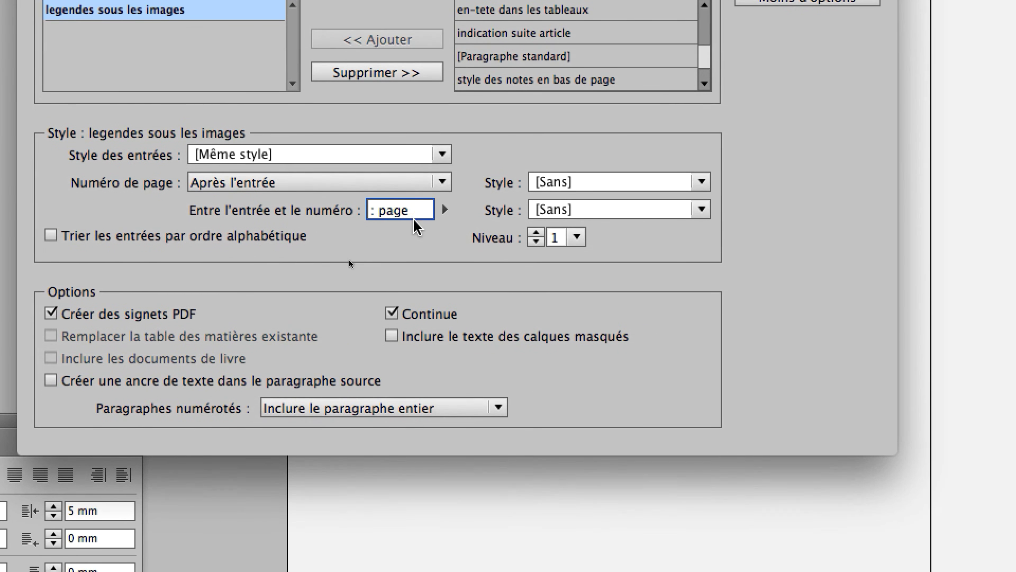
key(super+a)
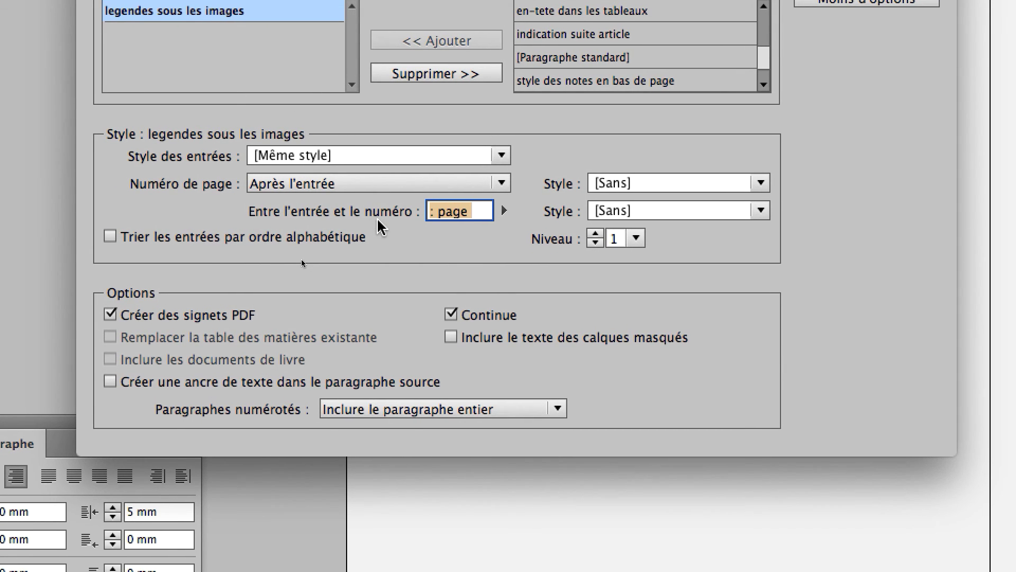
Replace the space before the colon in the entry separator with a non-breaking space (^S)
click(396, 217)
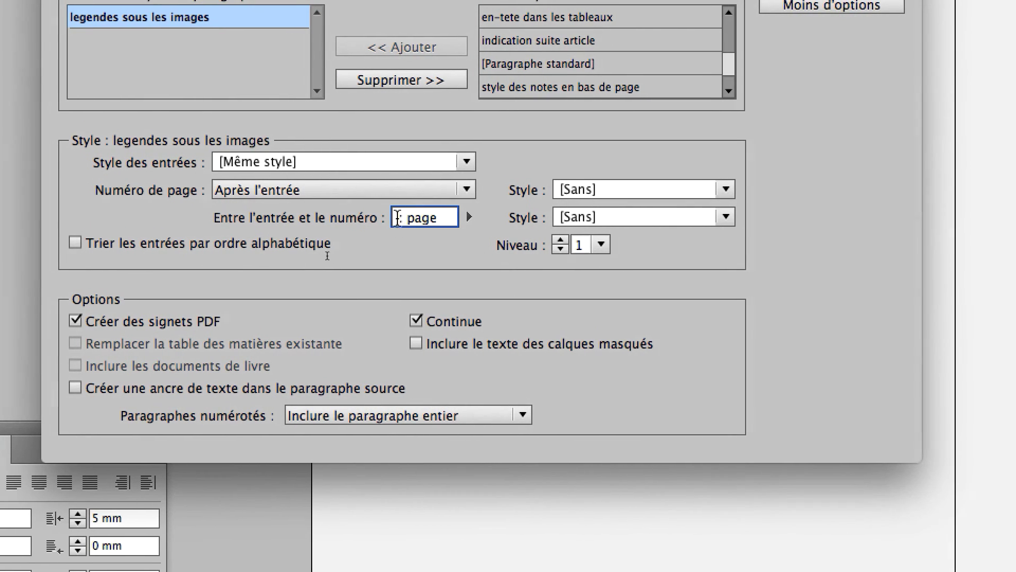
click(476, 217)
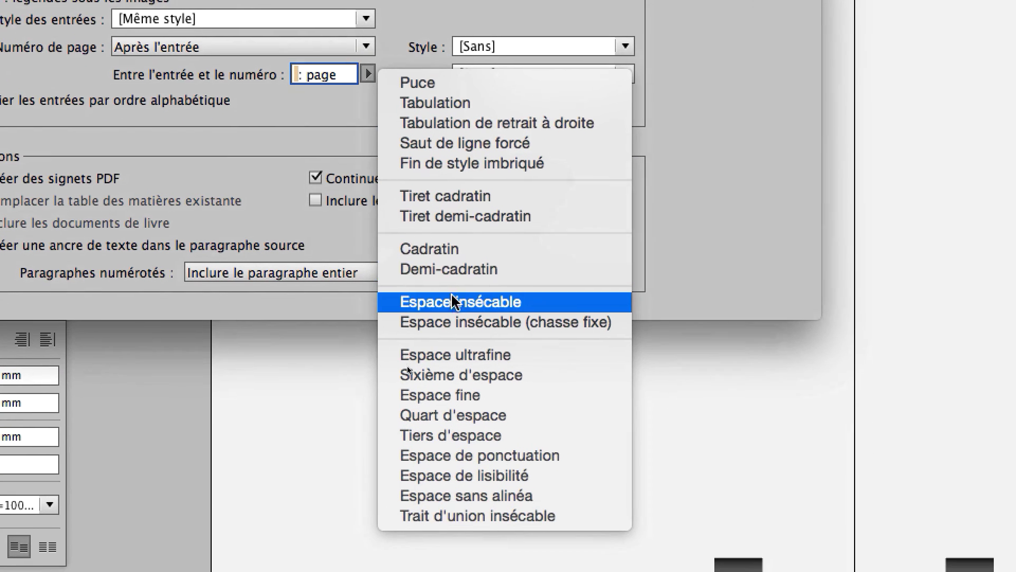
click(512, 446)
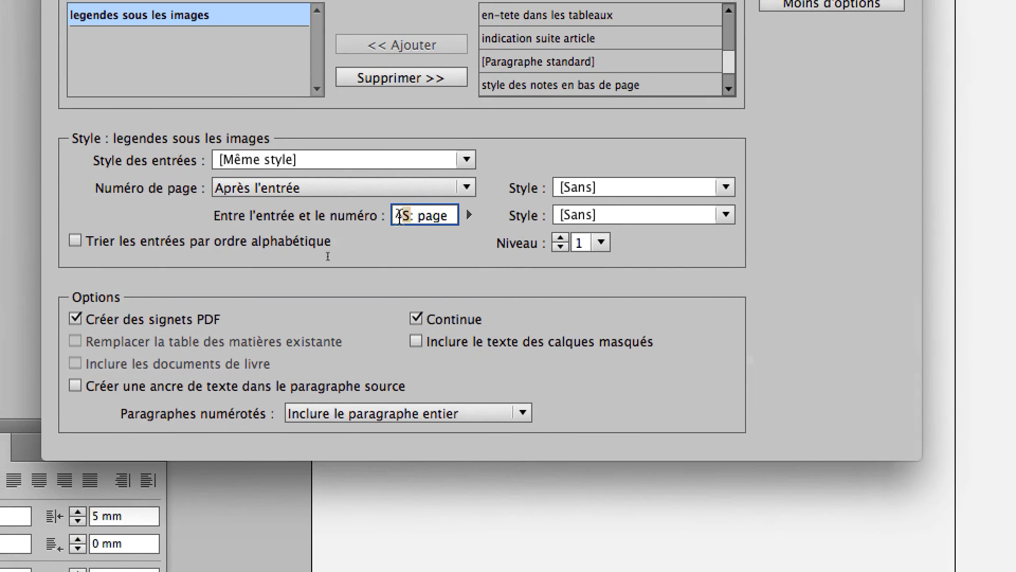
drag(400, 216, 391, 219)
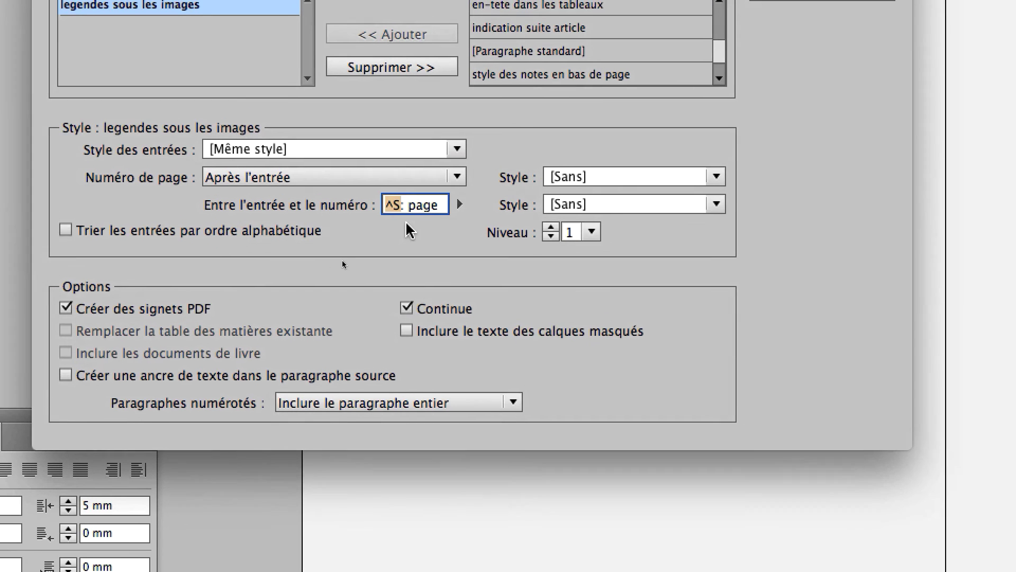
Replace the space after "page" in the entry separator with a non-breaking space (Espace insécable)
click(446, 215)
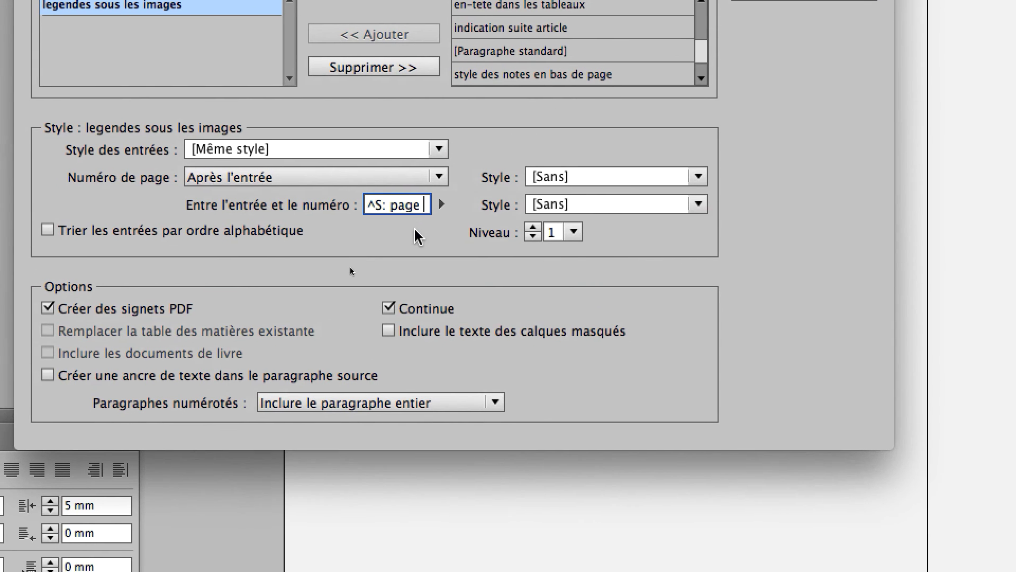
drag(367, 211, 514, 197)
click(418, 210)
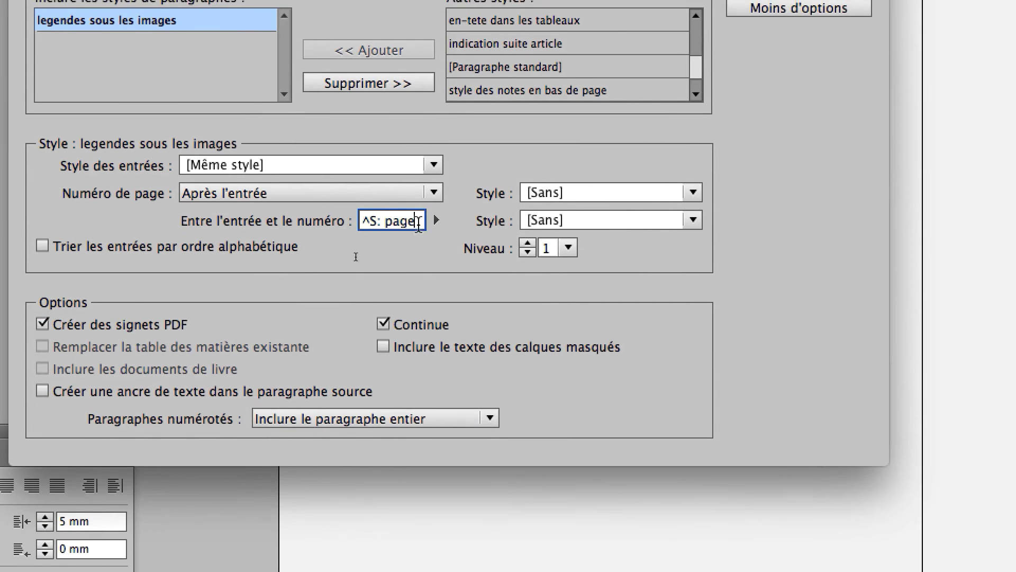
drag(417, 222, 436, 232)
click(429, 222)
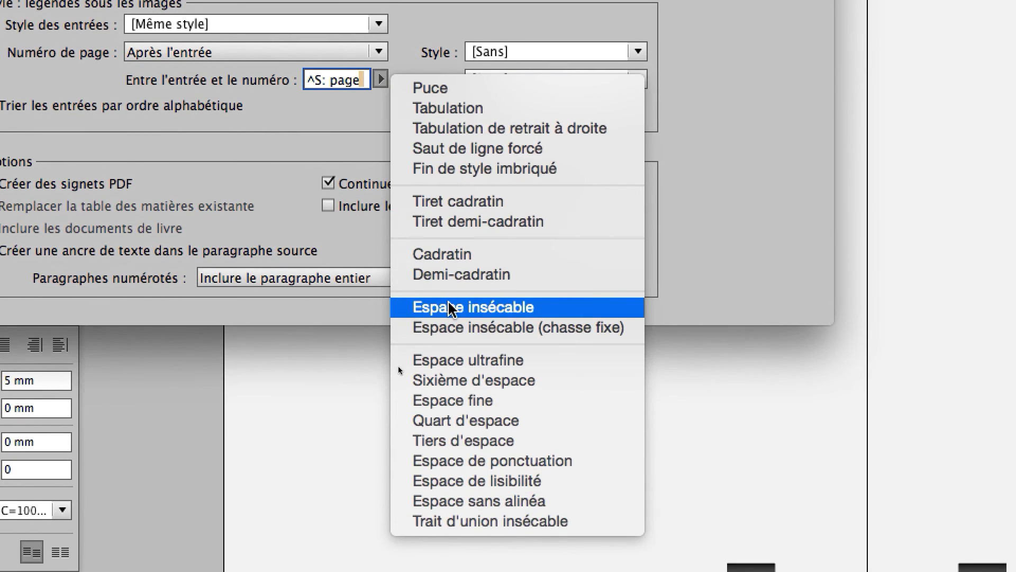
click(449, 306)
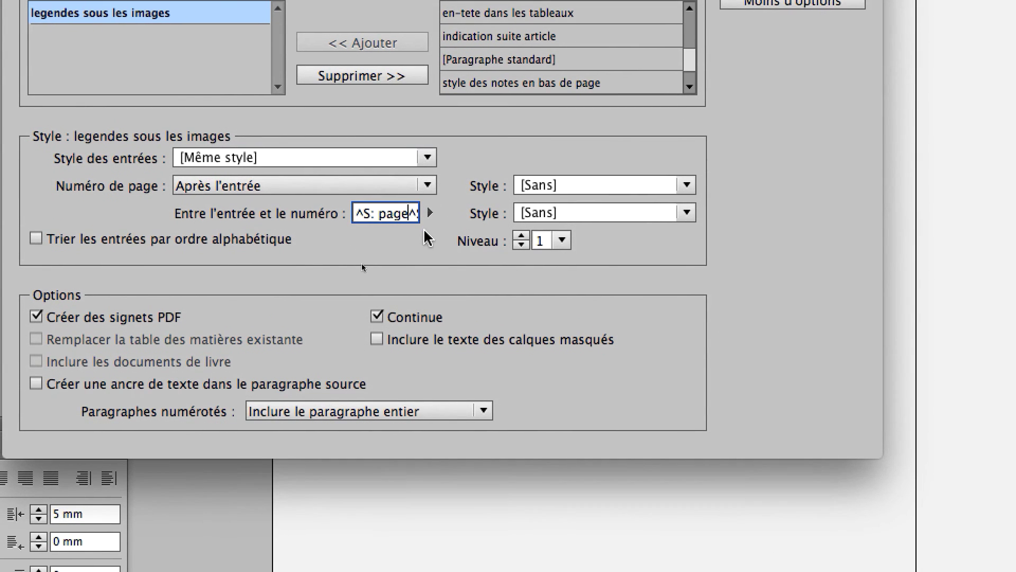
Complete the separator between entry and page number as "^S: page^S" and check it to its end
text(S)
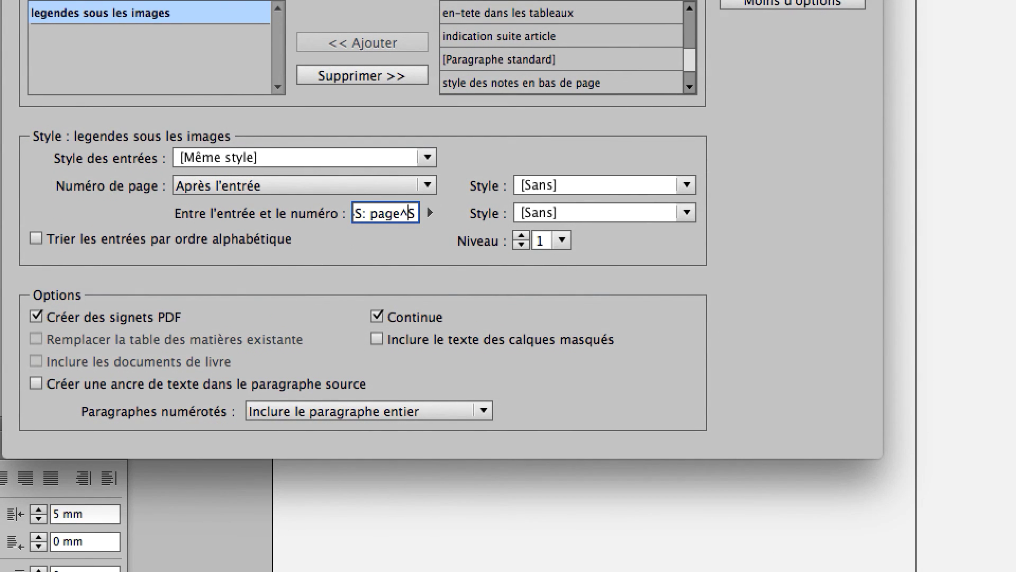
key(Left)
key(Left)
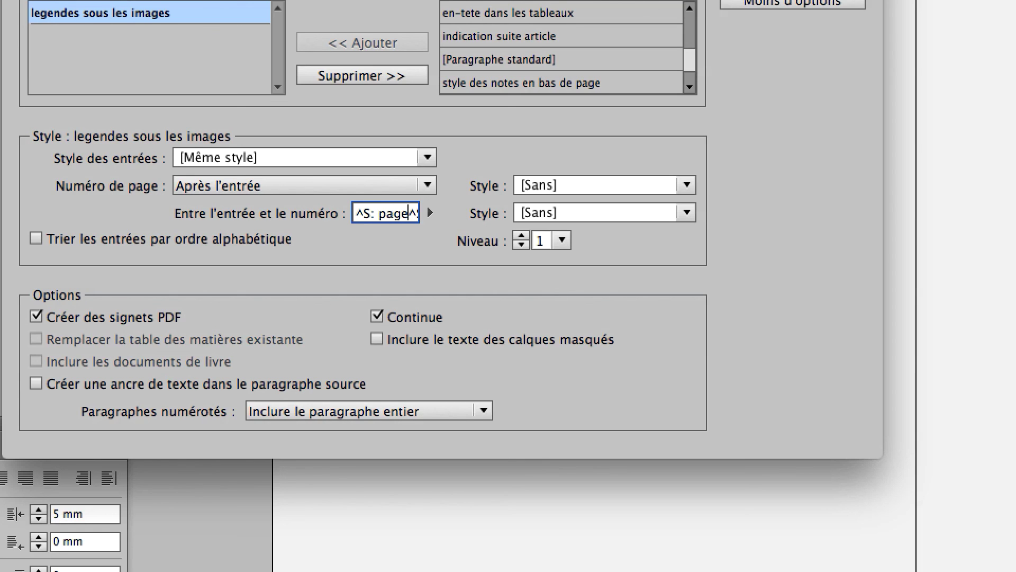
key(Right)
key(Right)
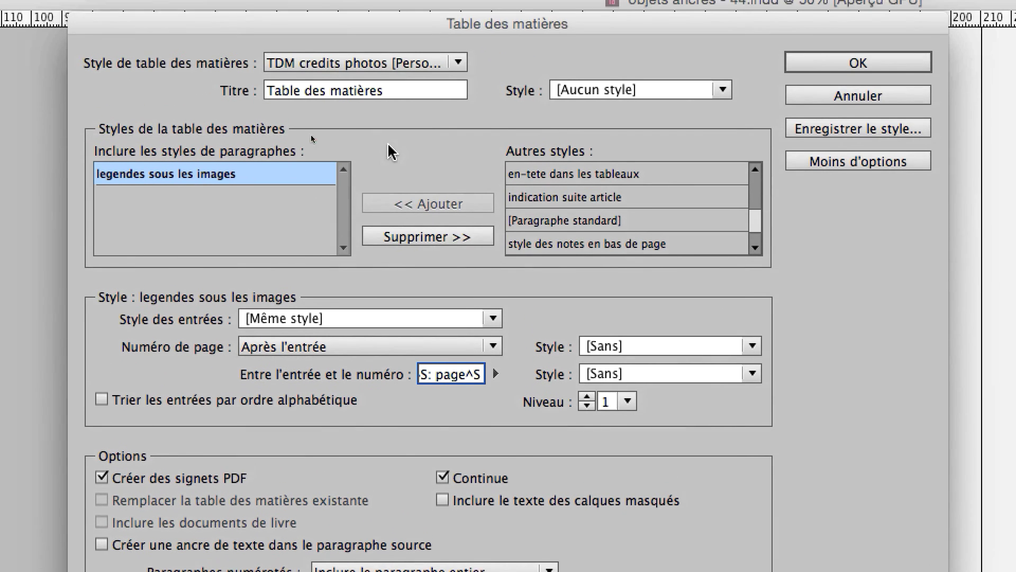
Replace the table of contents title with "Credits photos"
triple_click(374, 1)
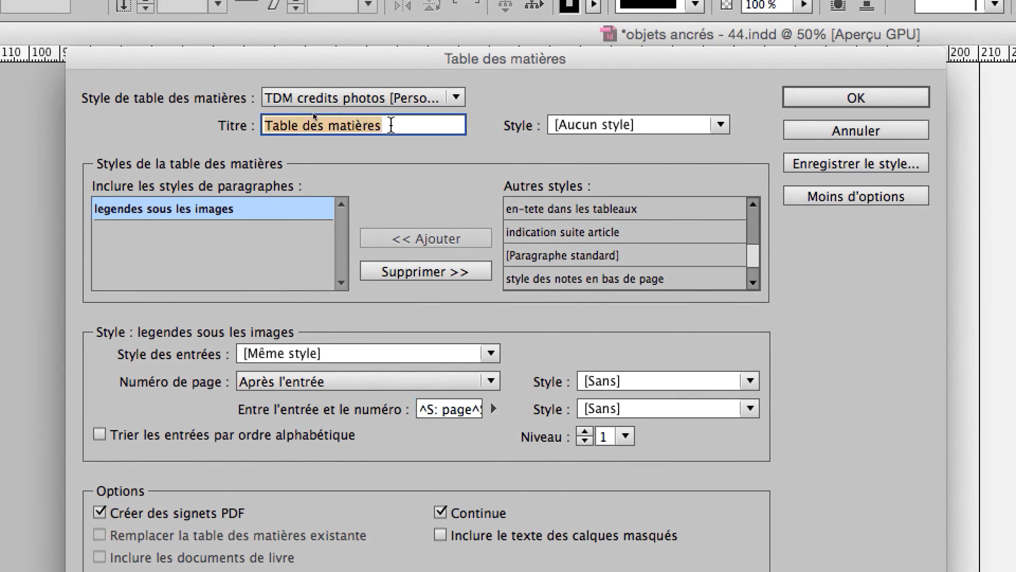
text(Cre)
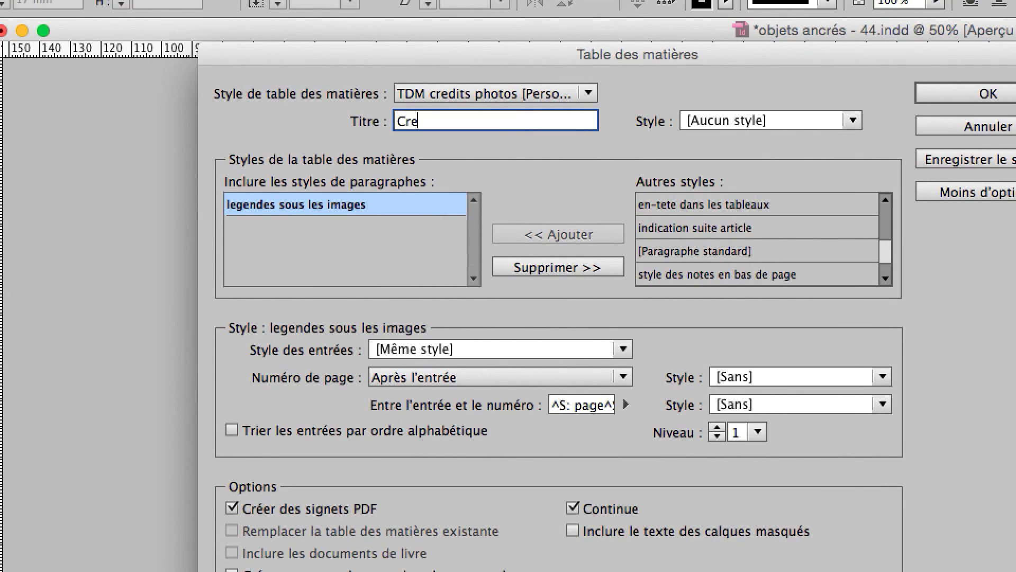
text(dits p^)
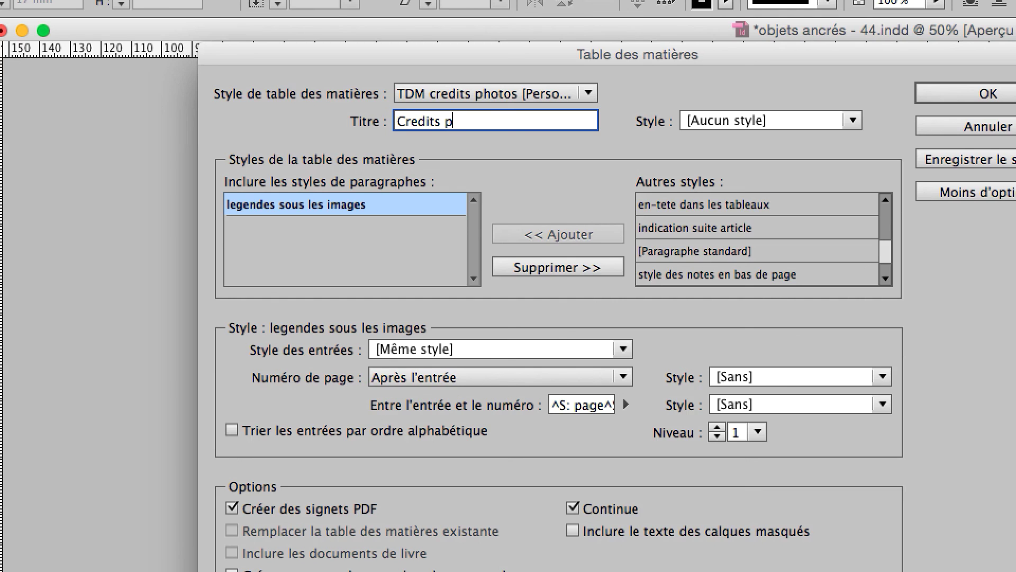
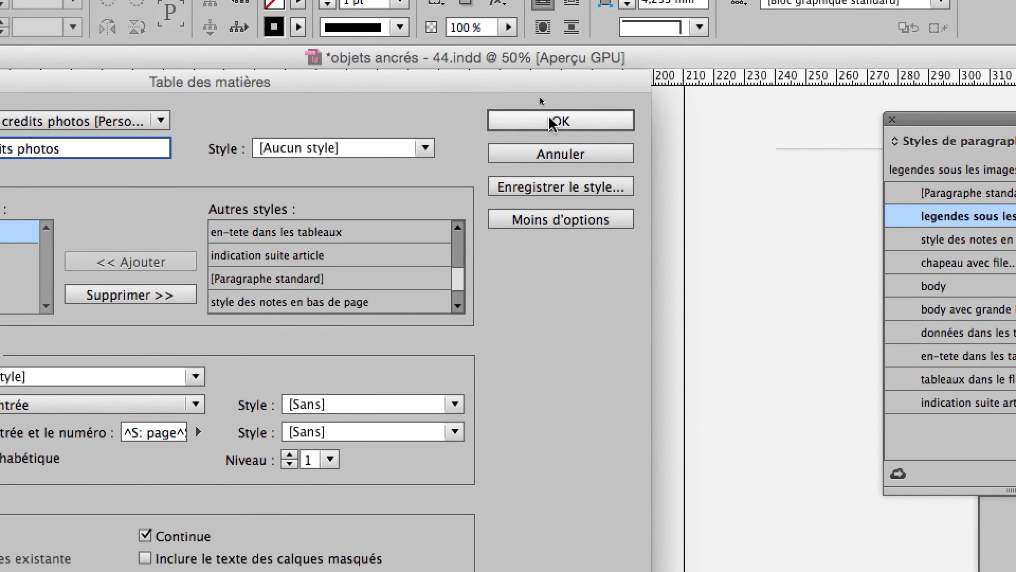
Generate the table of contents including overset text and place it below the animal silhouette on page 2, about 158.5 × 44 mm
click(554, 122)
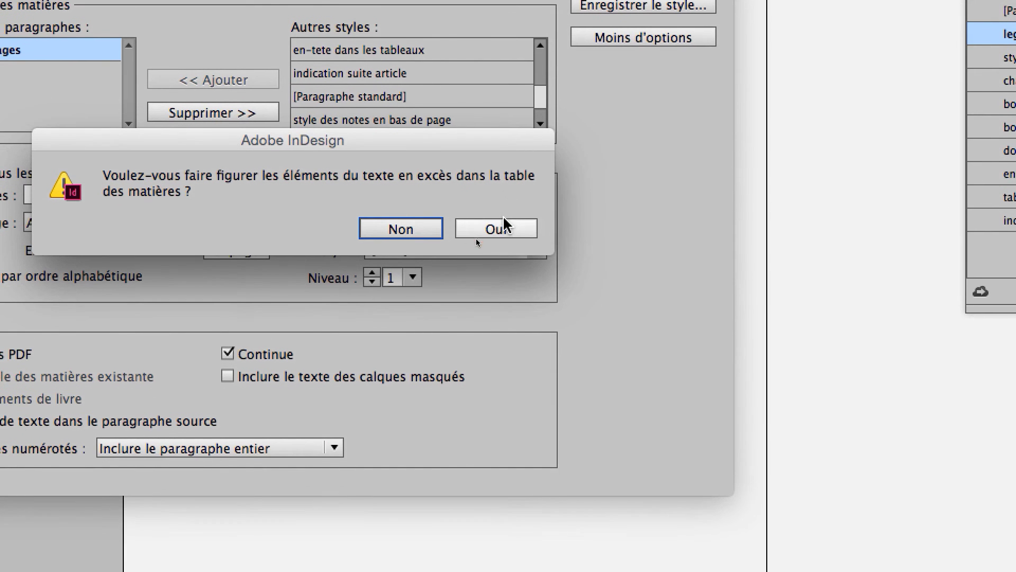
click(487, 311)
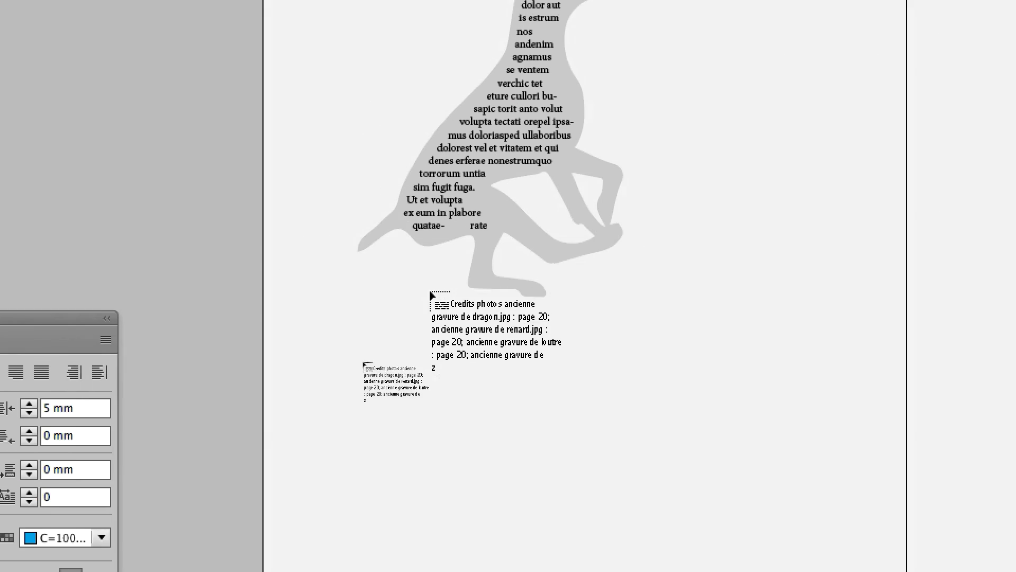
drag(329, 353, 814, 488)
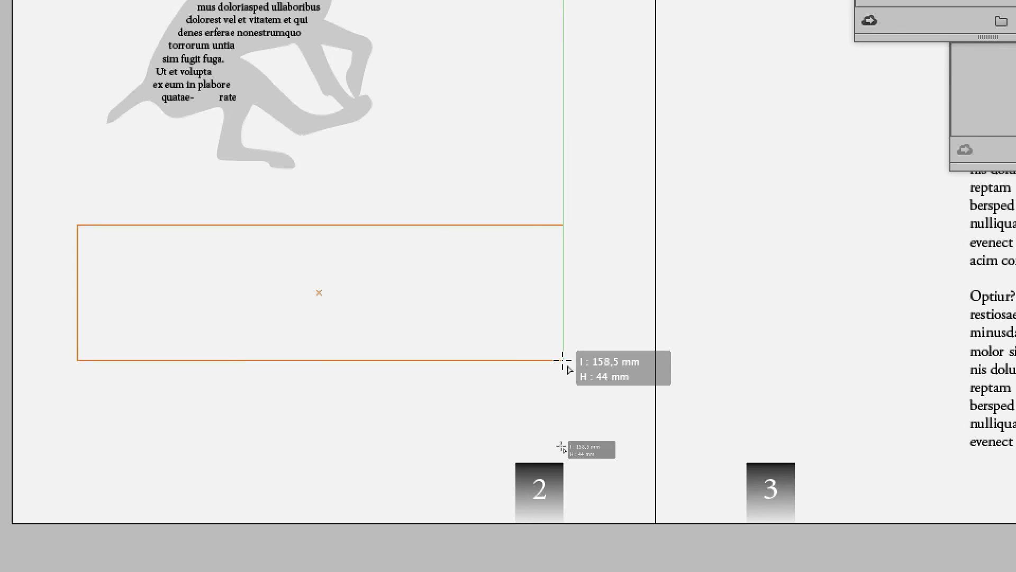
drag(562, 360, 563, 361)
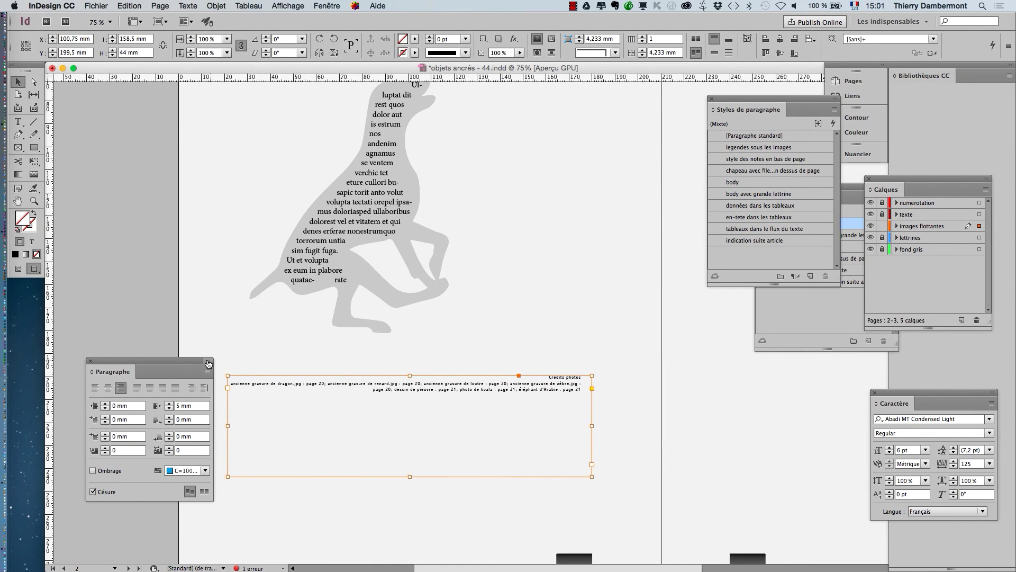
Clear the floating panels away from the photo-credits frame and narrow the frame to about 67 mm wide
drag(196, 362, 181, 337)
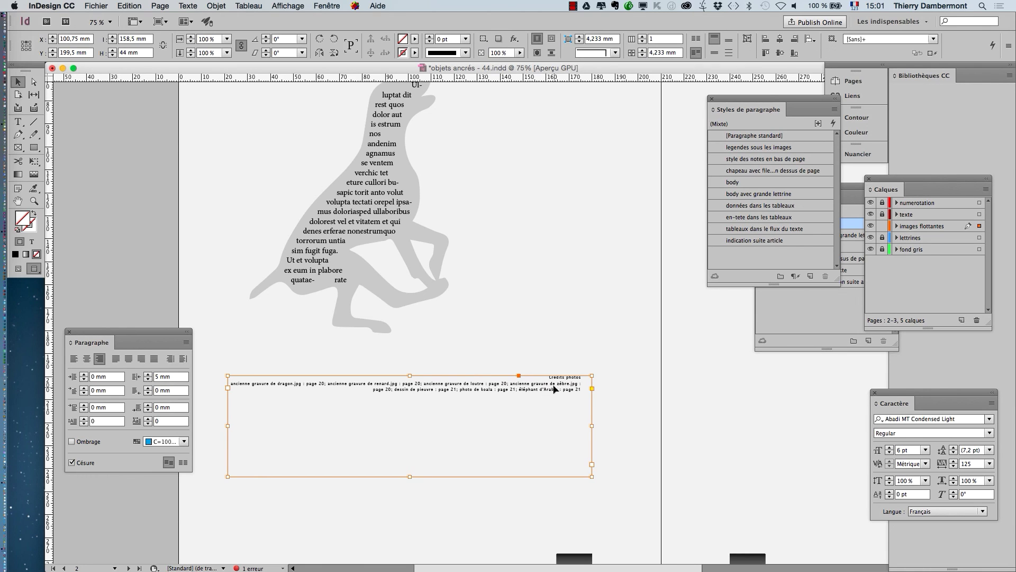
scroll(379, 405, up, 1)
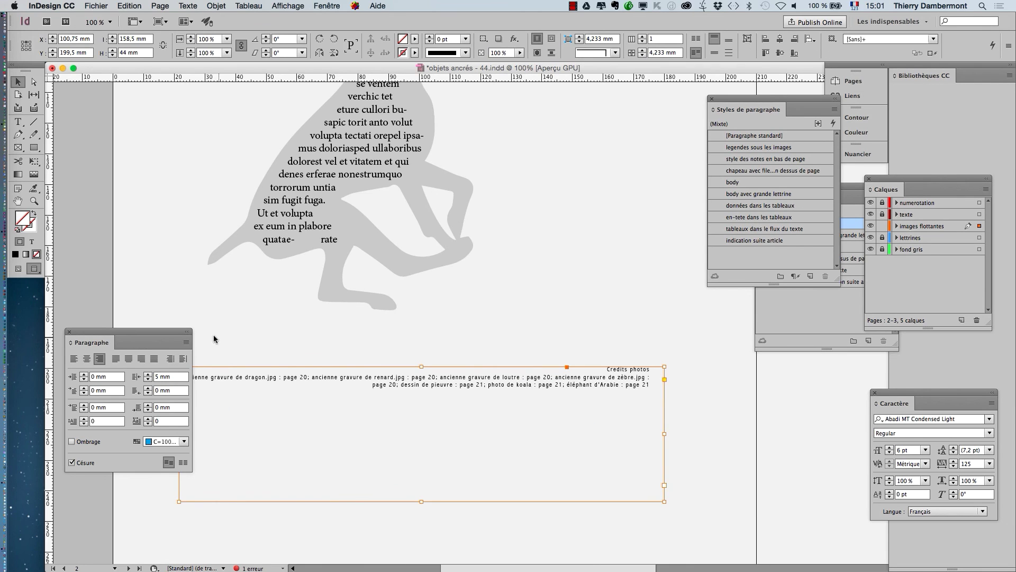
drag(178, 334, 102, 338)
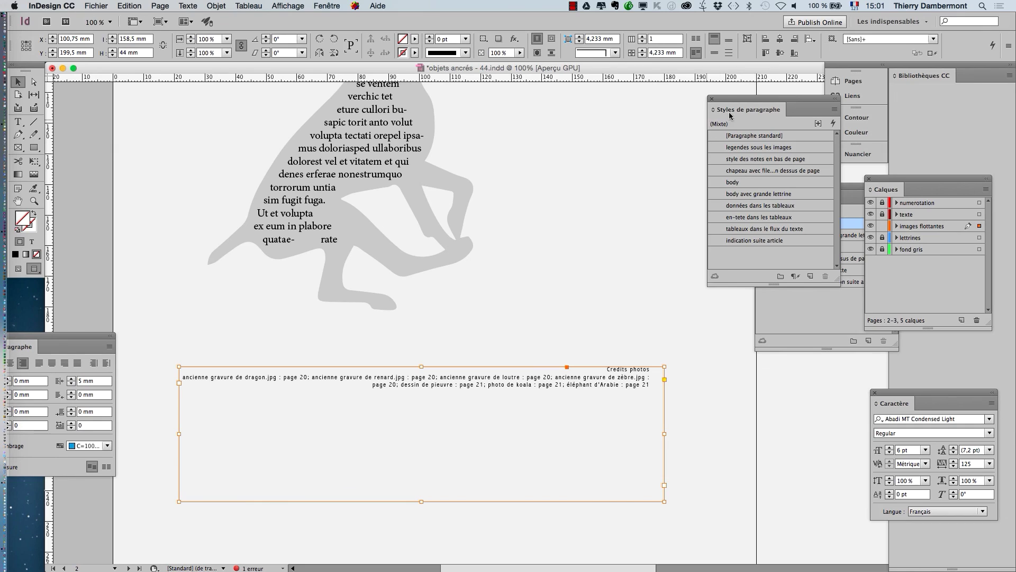
drag(738, 106, 652, 95)
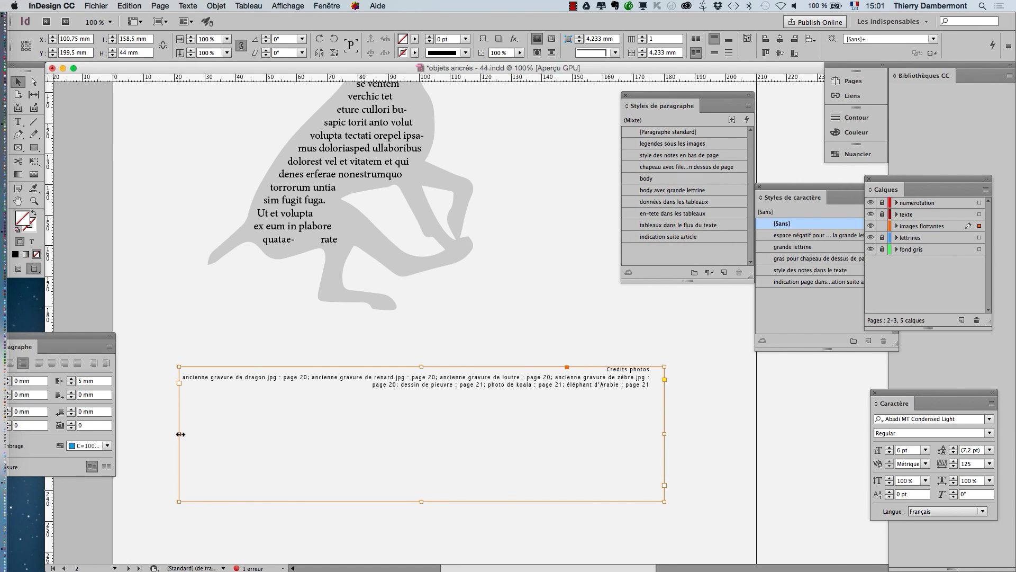
drag(181, 434, 458, 433)
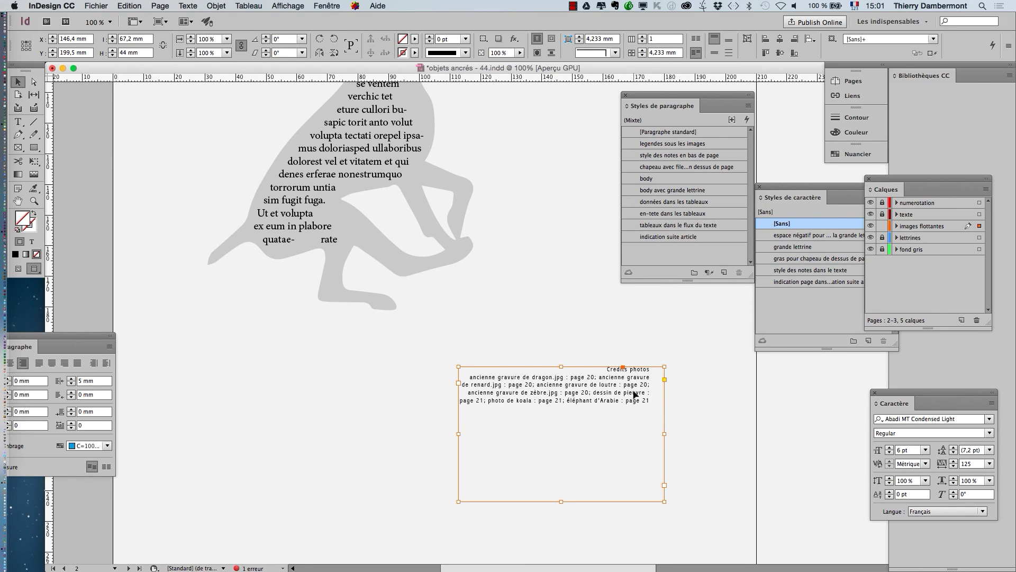
Check which paragraph style the credits text uses and widen its frame to about 92 mm
click(18, 122)
click(545, 385)
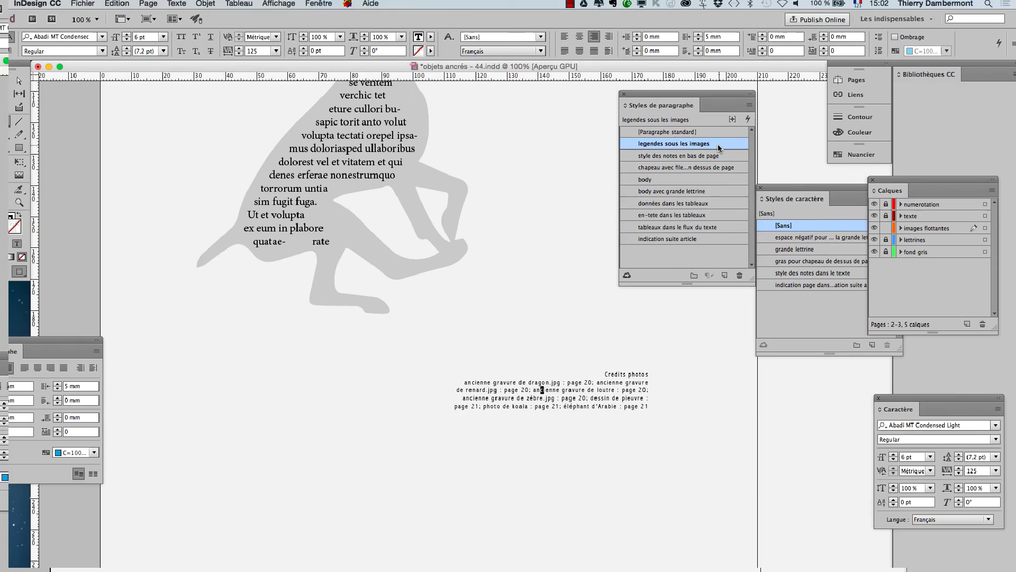
key(Escape)
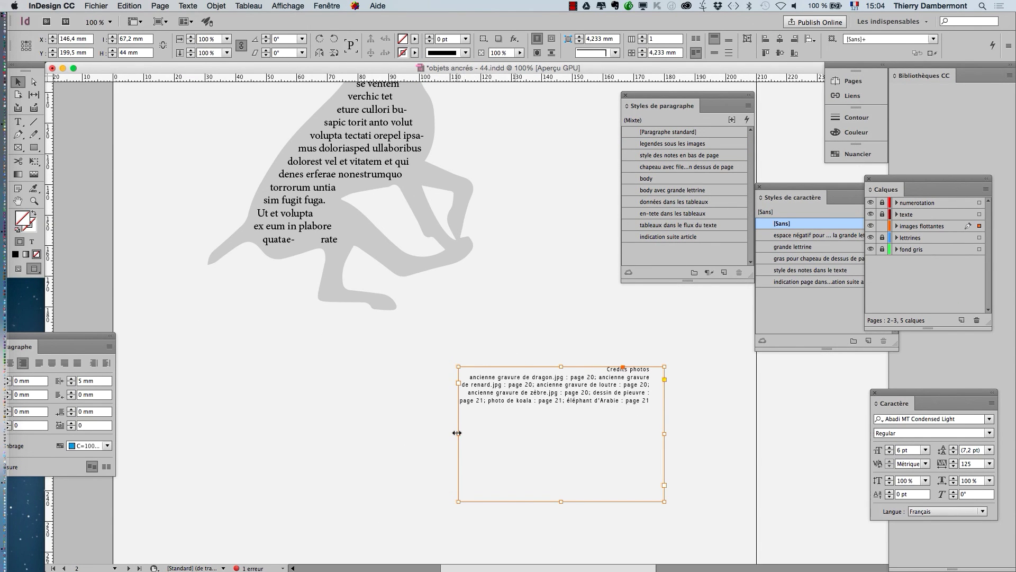
drag(457, 432, 381, 433)
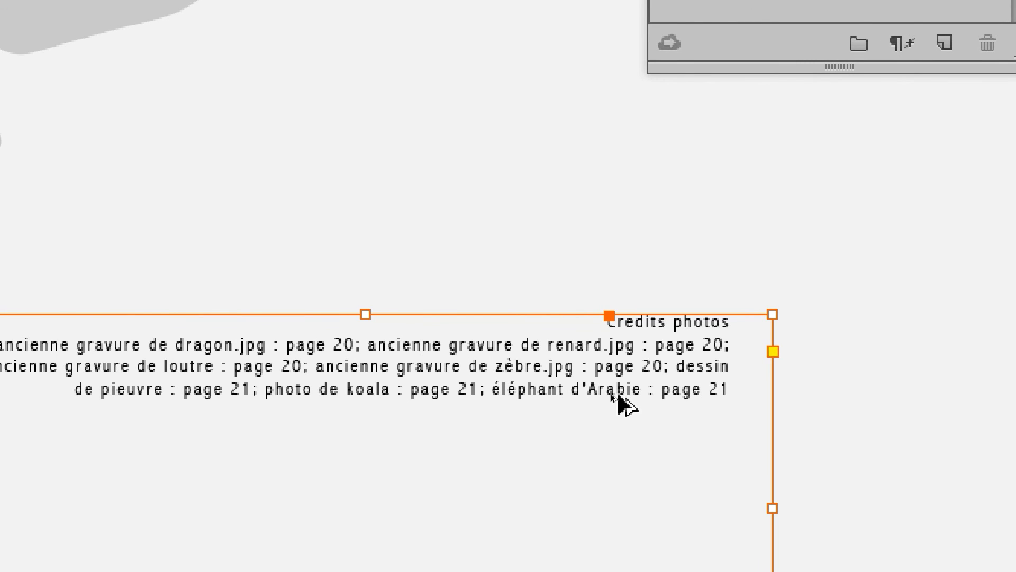
Go from the credits frame to page 20 and examine the captions under its four images
key(super+minus)
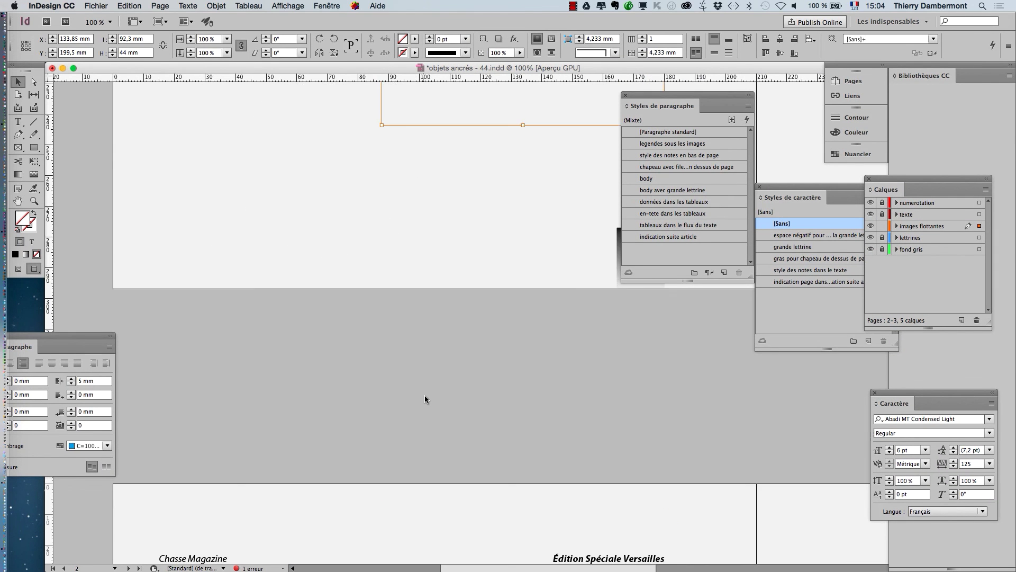
scroll(431, 401, down, 20)
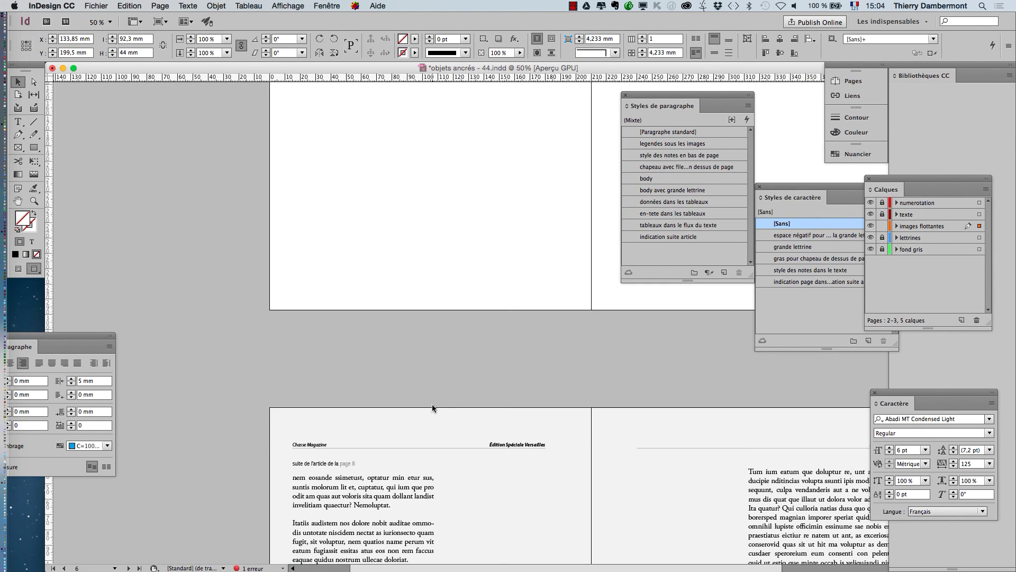
scroll(434, 407, down, 20)
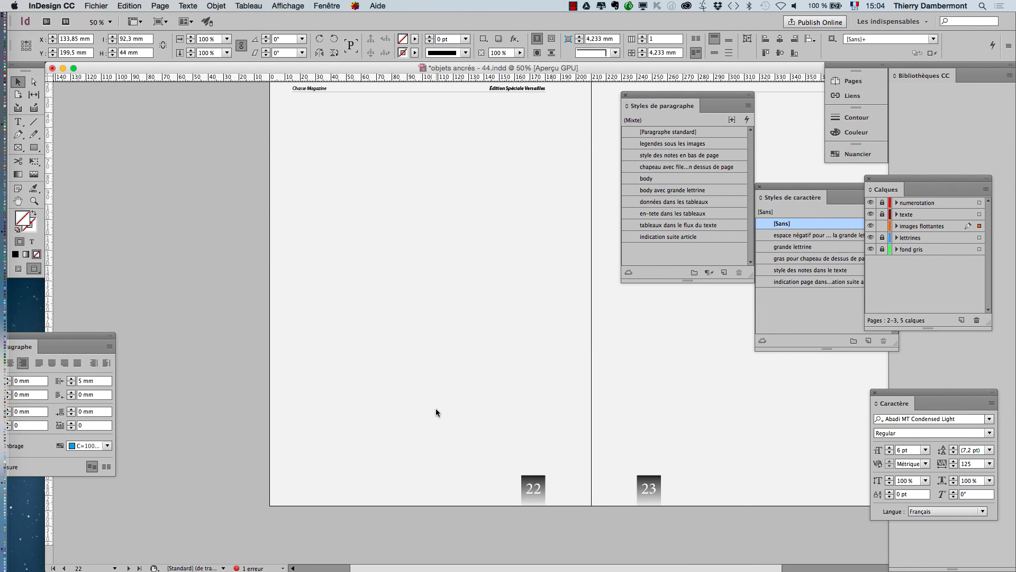
key(super+minus)
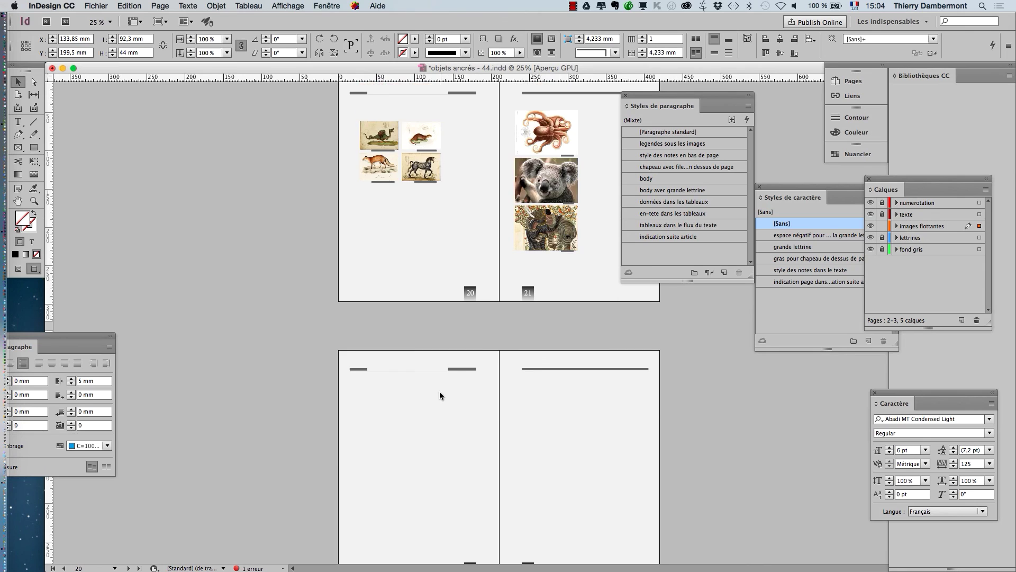
key(super+equal)
key(super+equal)
key(super+equal)
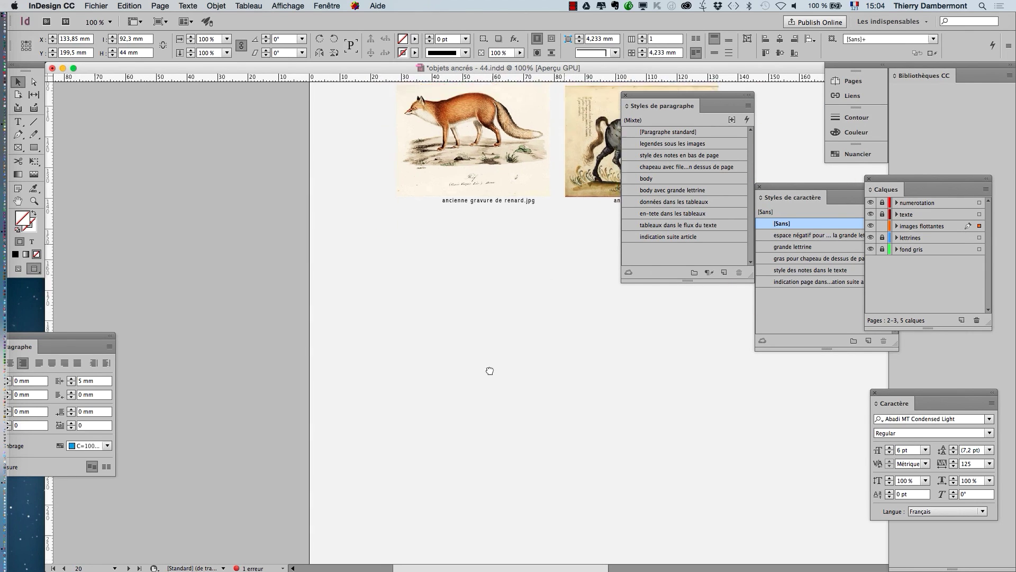
scroll(484, 345, up, 5)
key(super+equal)
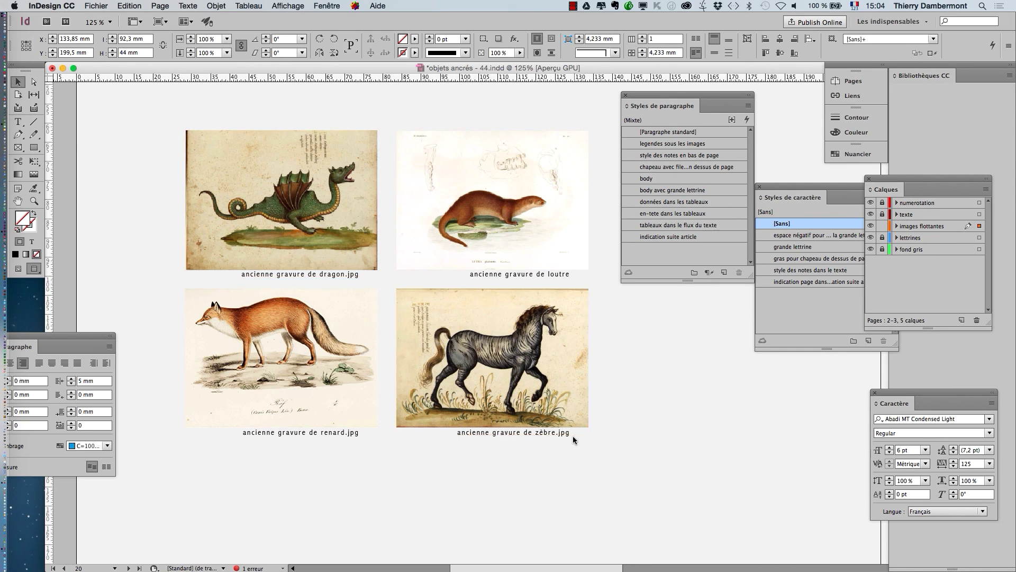
Inspect the caption text and text frame under the zebra engraving on page 20
scroll(573, 437, up, 3)
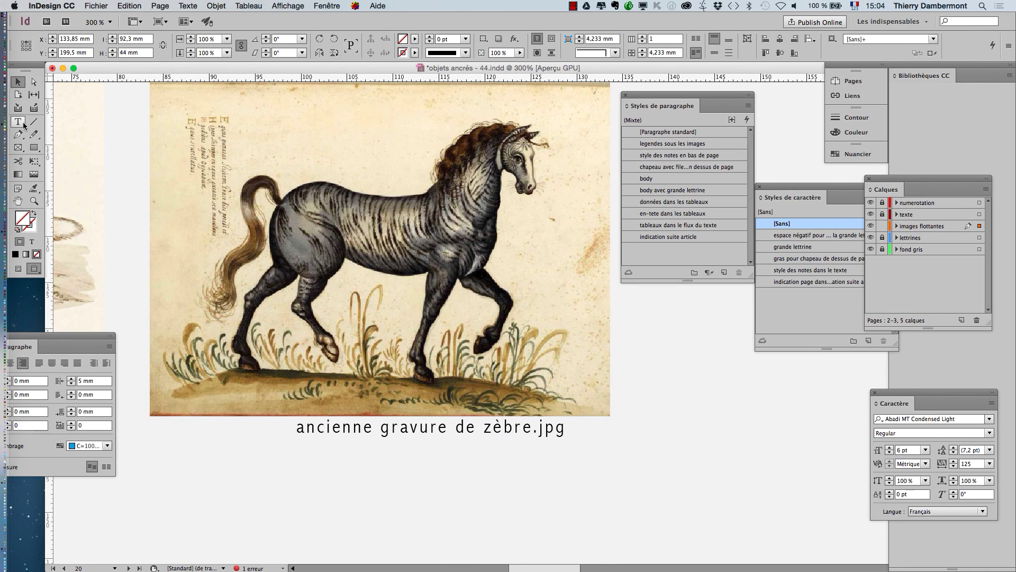
click(24, 126)
click(532, 428)
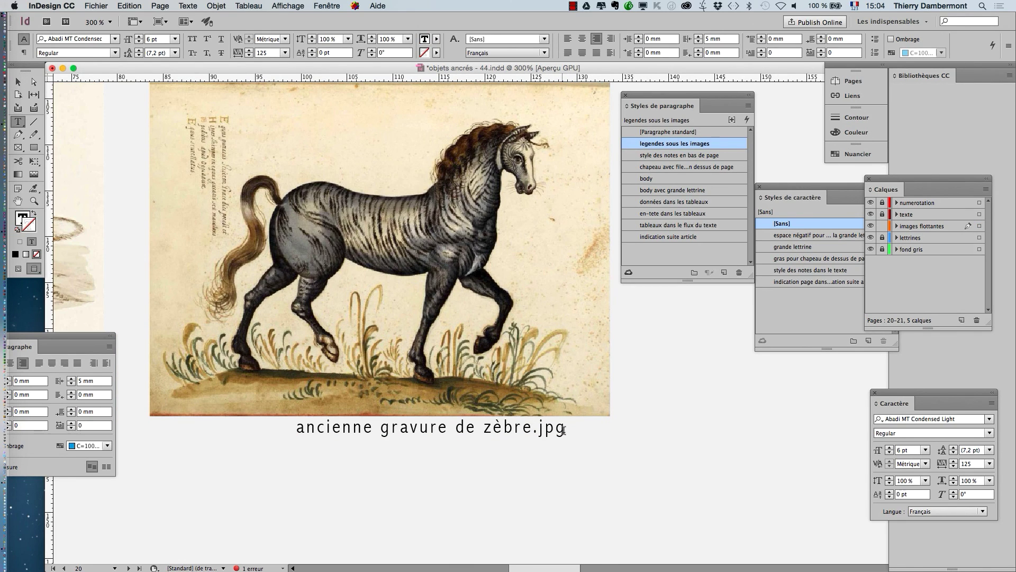
click(18, 82)
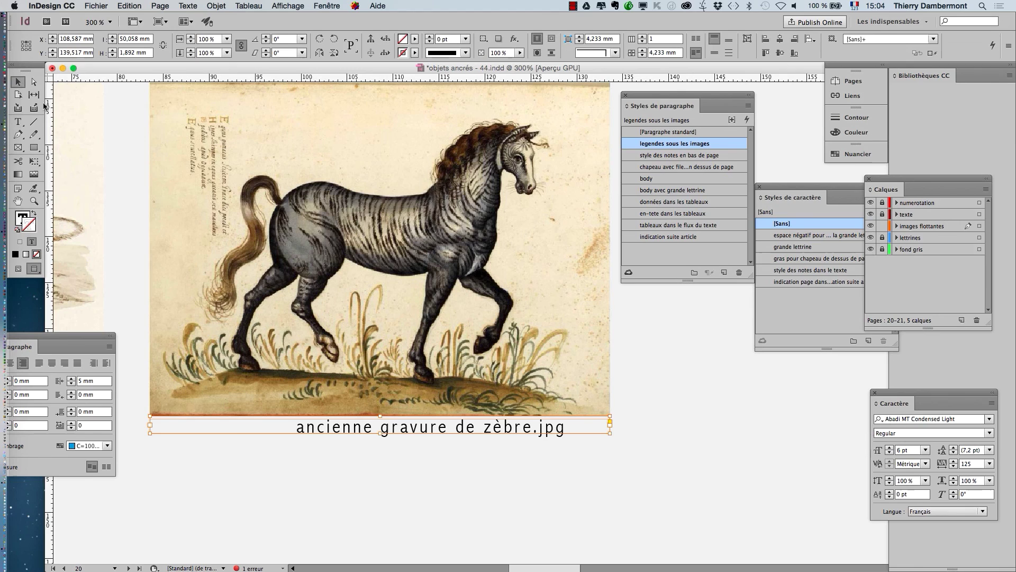
click(489, 503)
scroll(489, 500, down, 2)
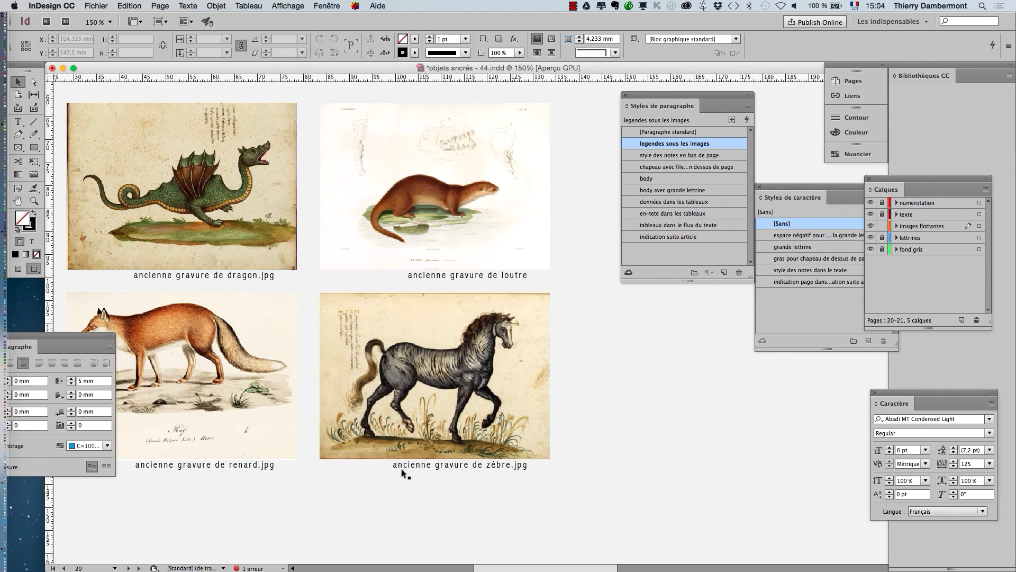
Across the document, replace all ".png" and all ".jpg" with nothing in text styled "legendes sous les images"
key(super+f)
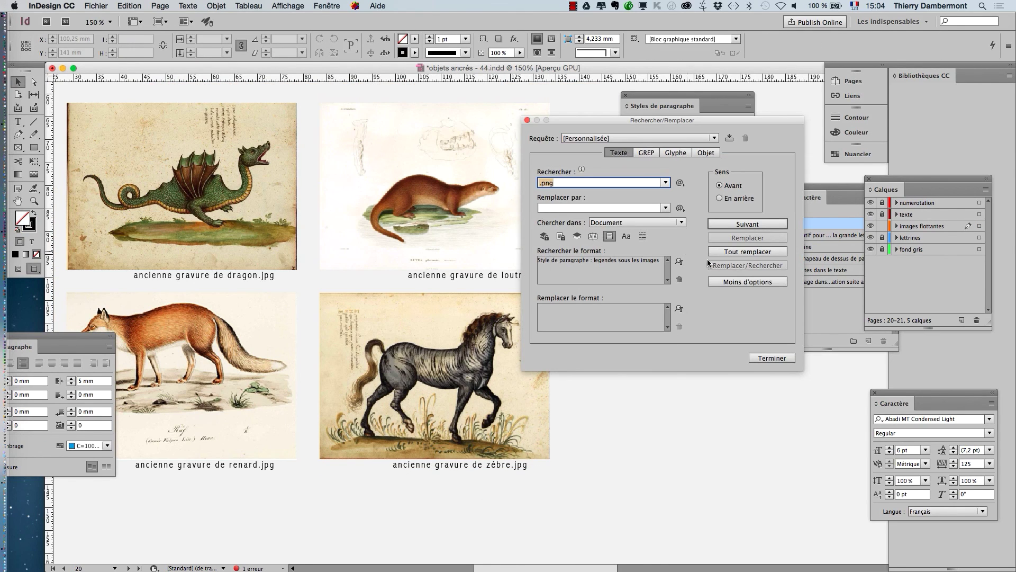
click(771, 253)
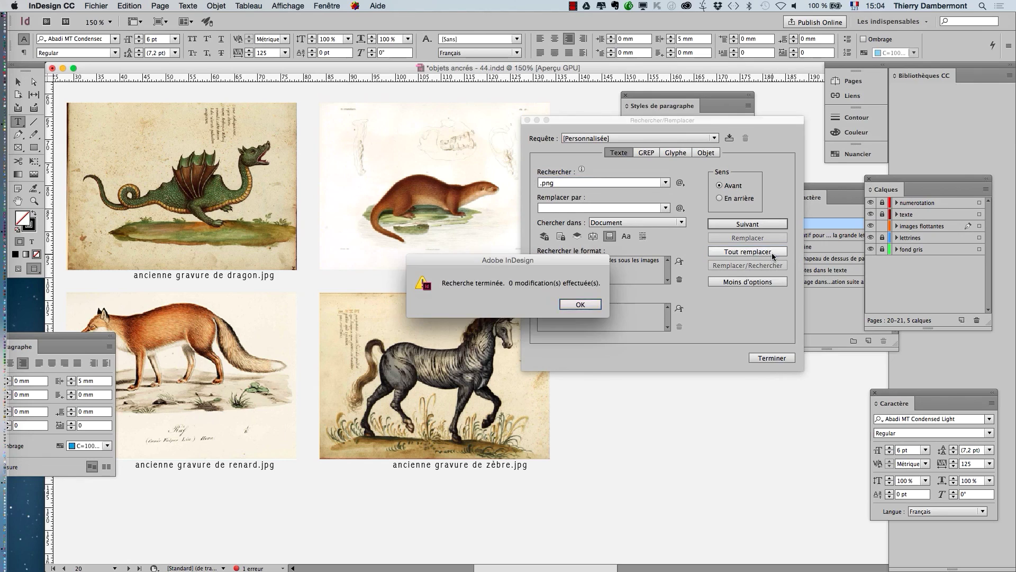
click(581, 305)
click(555, 183)
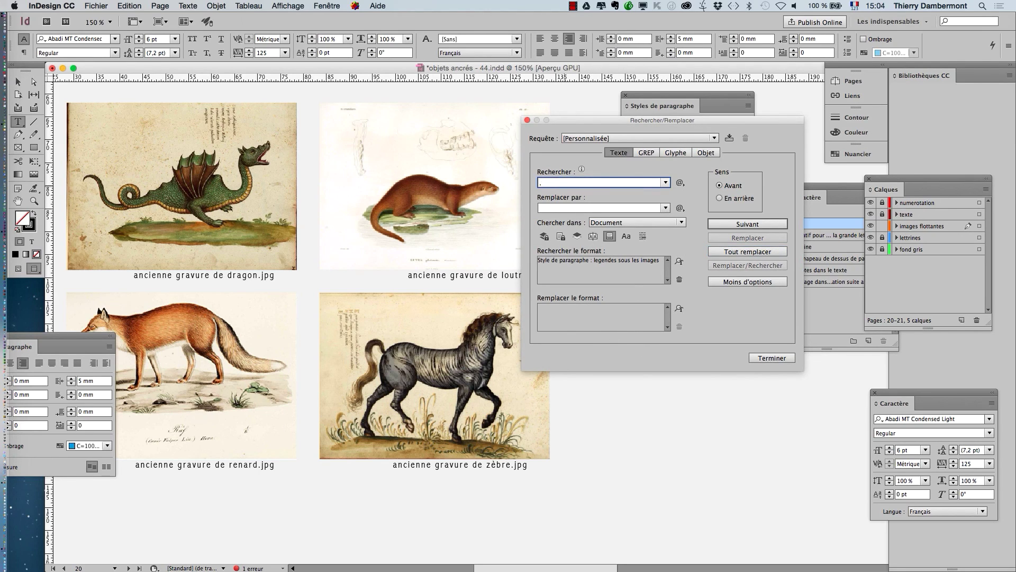
text(jpg)
click(728, 251)
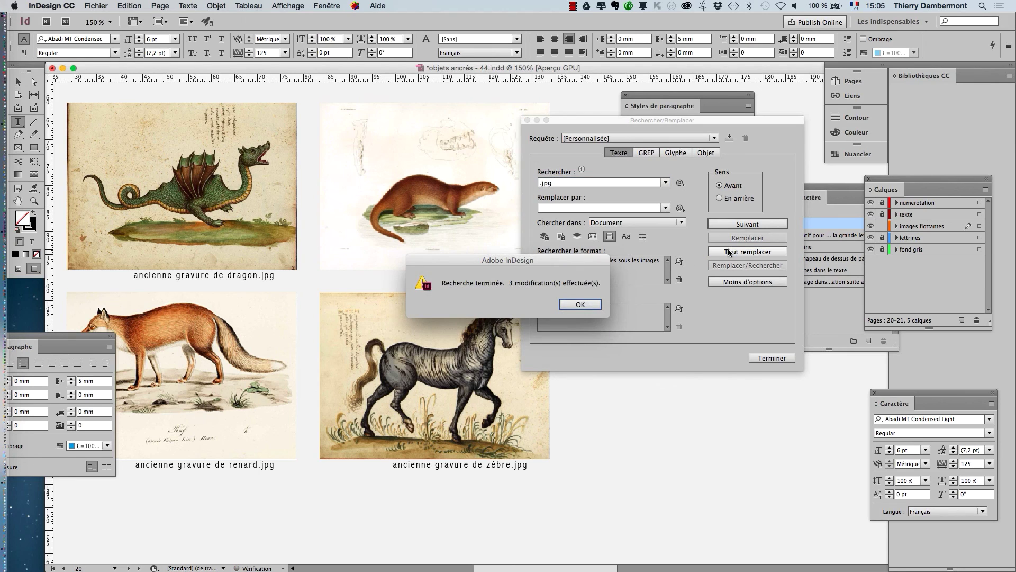
click(569, 303)
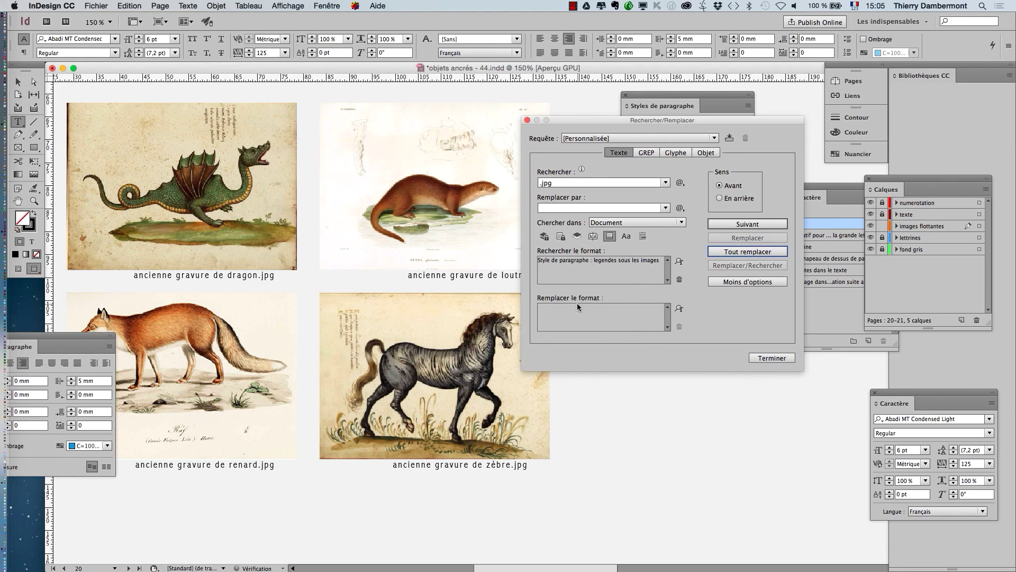
click(772, 358)
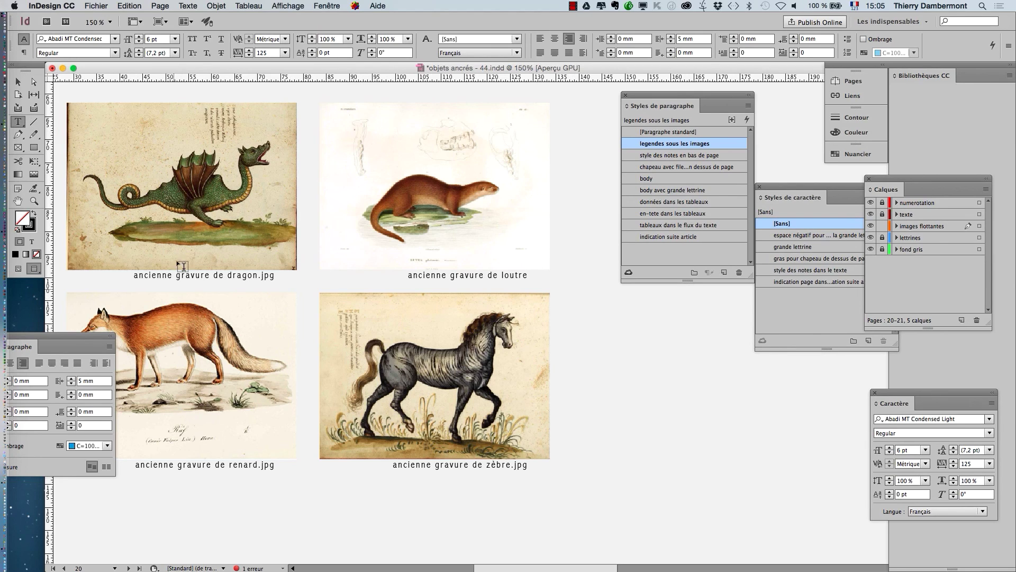
Inspect the captioned dragon, zebra and fox engravings on page 20 by selecting each image group
click(18, 82)
click(175, 278)
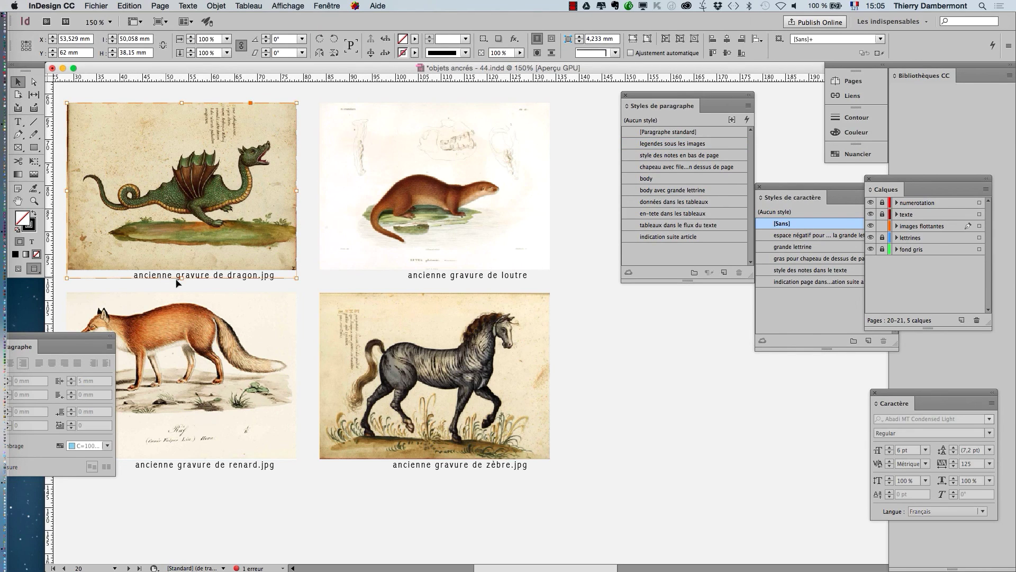
click(451, 467)
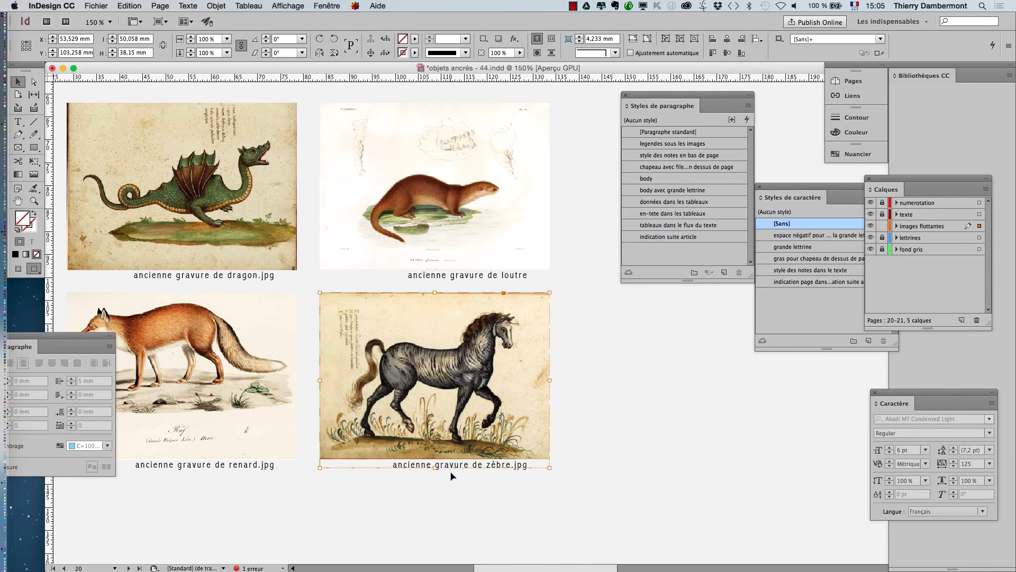
key(super+1)
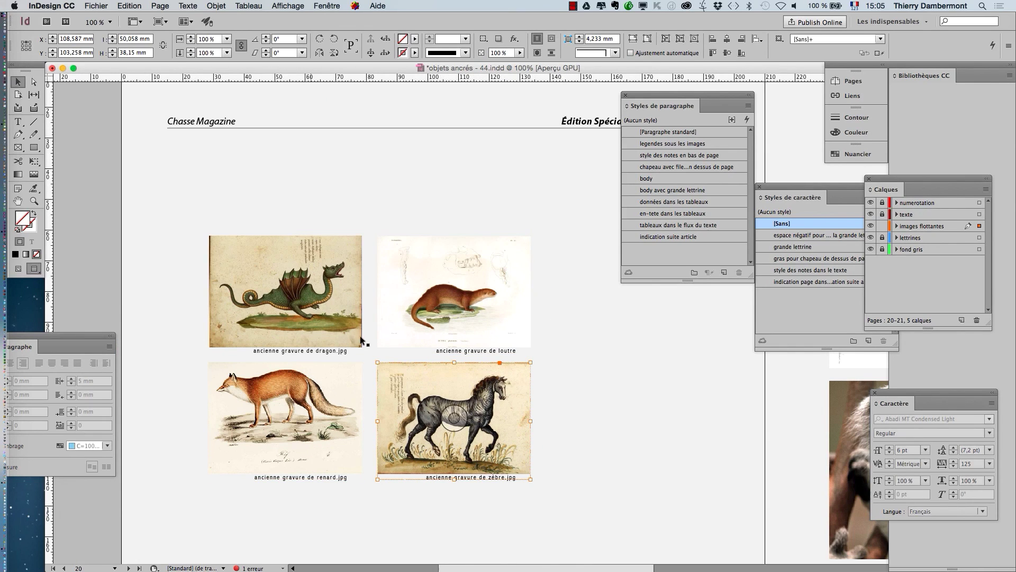
click(297, 357)
click(310, 405)
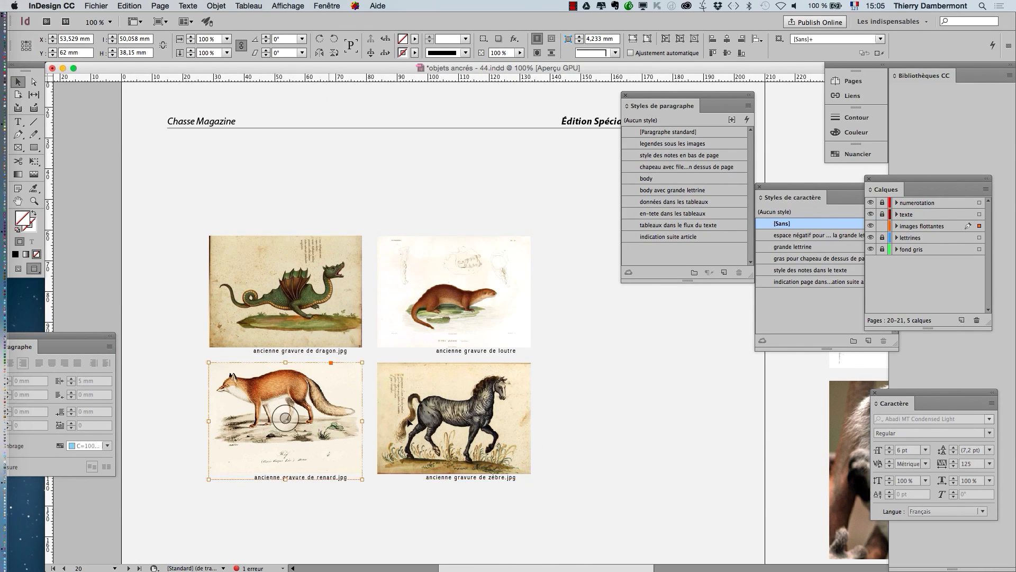
click(390, 465)
Return to the photo credits on page 2 and fit the frame's height to its text, about 13.5 mm
key(super+minus)
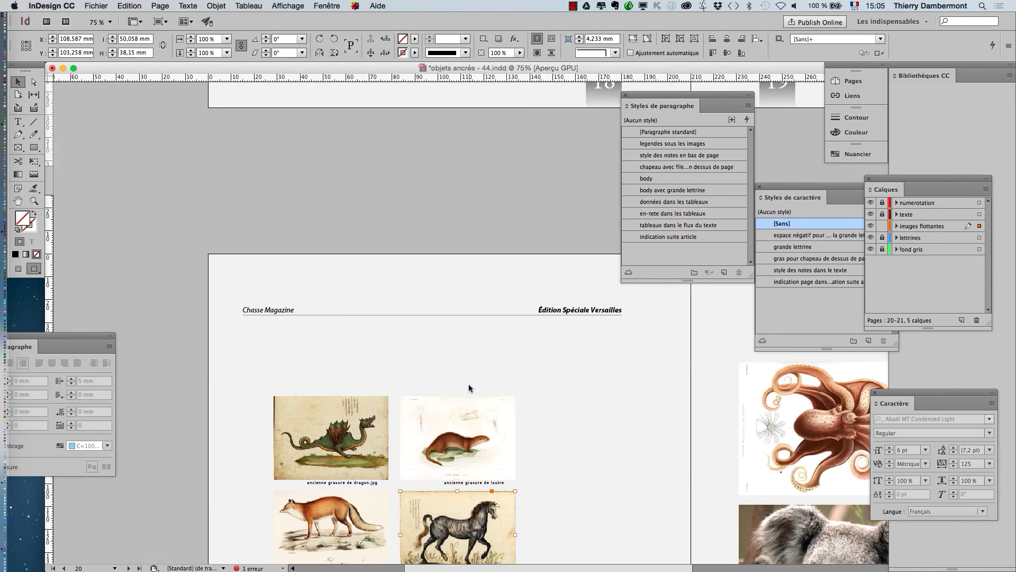
scroll(493, 371, up, 15)
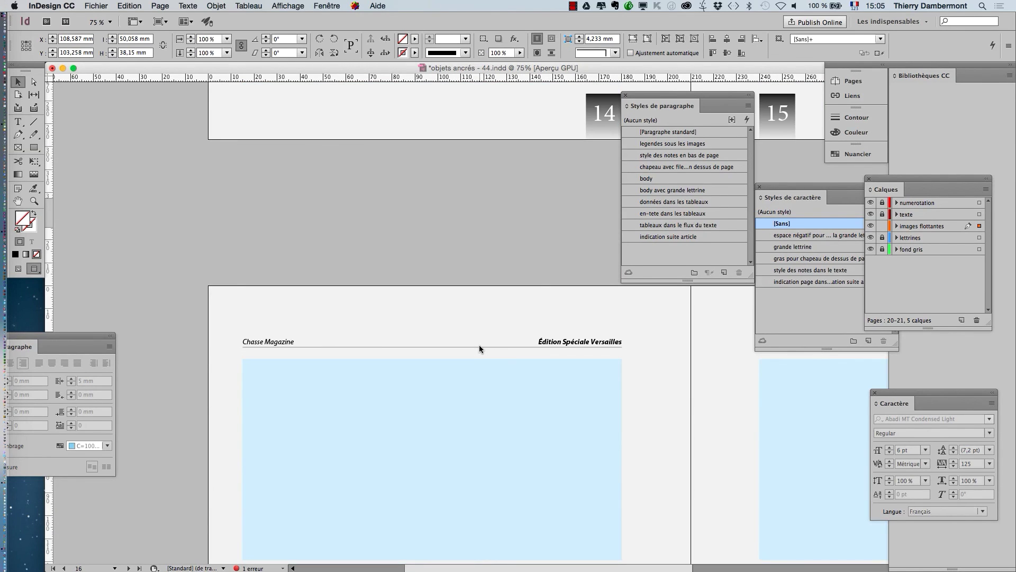
key(super+minus)
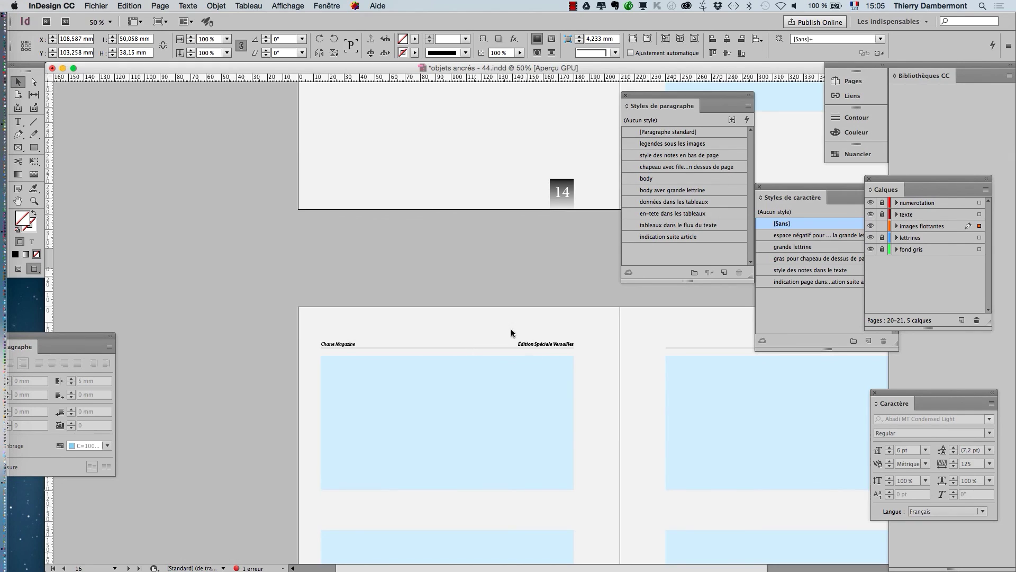
scroll(491, 316, up, 20)
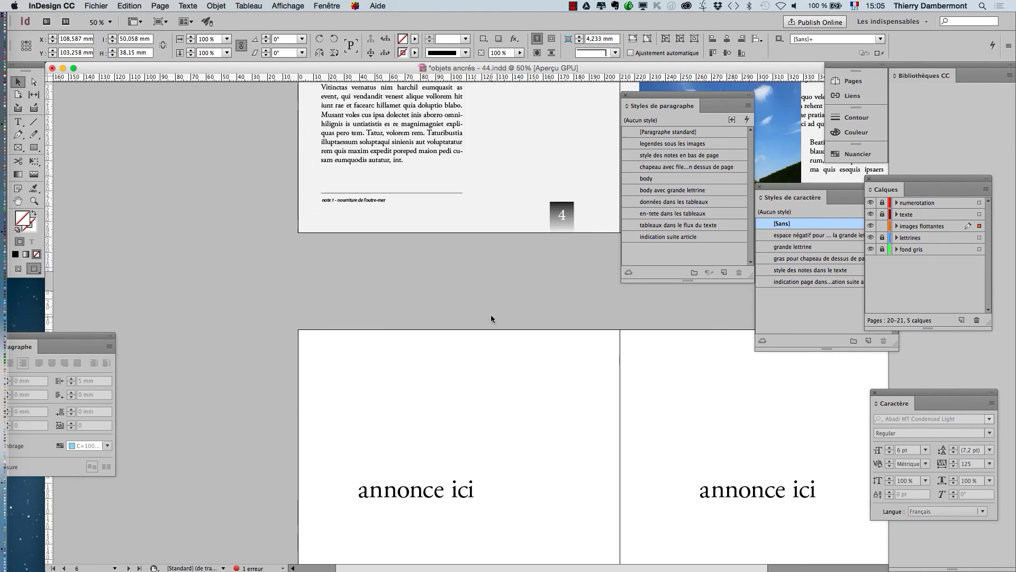
scroll(491, 314, up, 15)
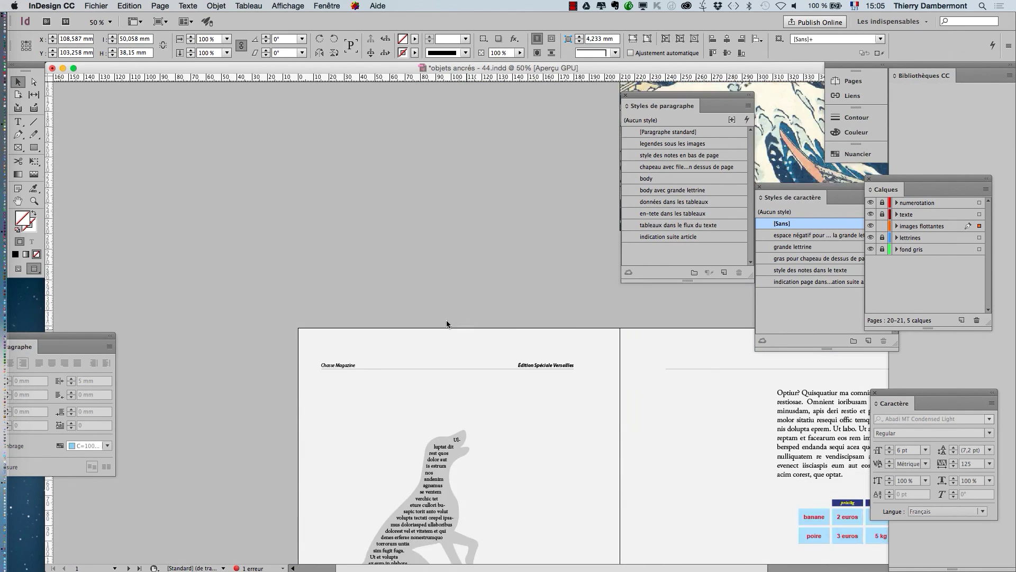
scroll(447, 324, down, 5)
click(18, 201)
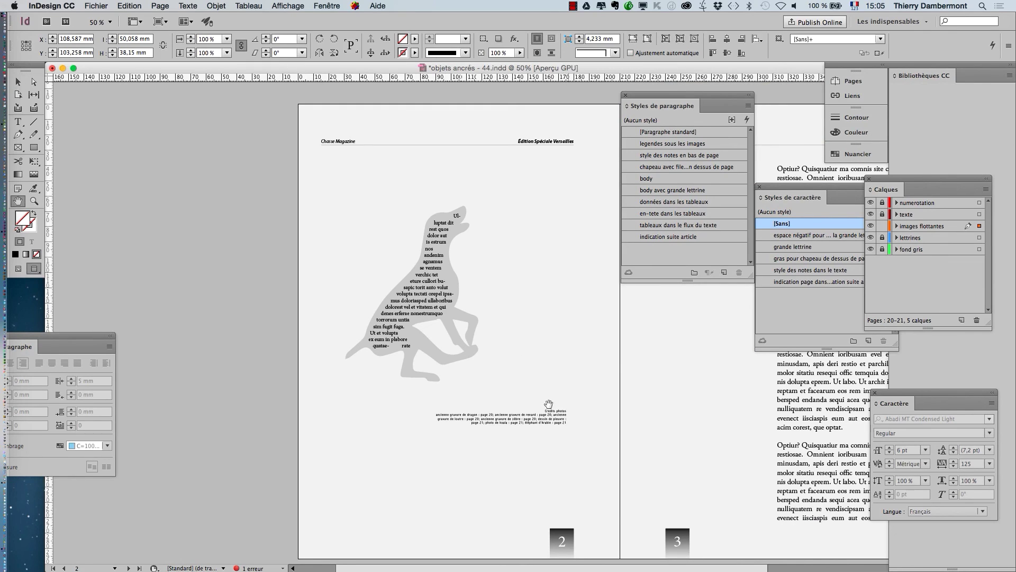
click(17, 82)
click(552, 423)
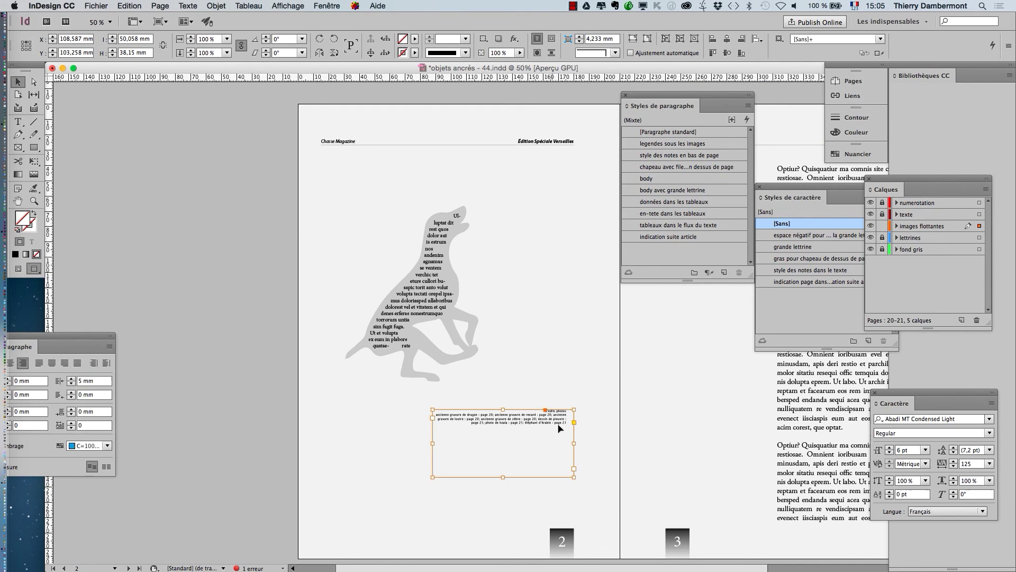
double_click(504, 476)
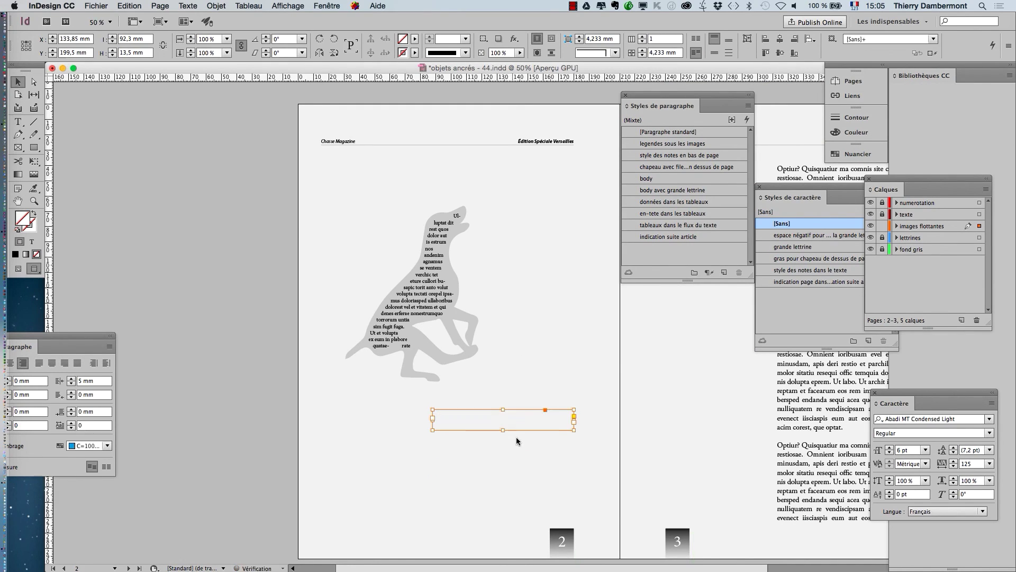
Move the photo credits frame down to just above the page number, at Y about 247.5 mm, and deselect it
click(560, 480)
drag(560, 480, 561, 499)
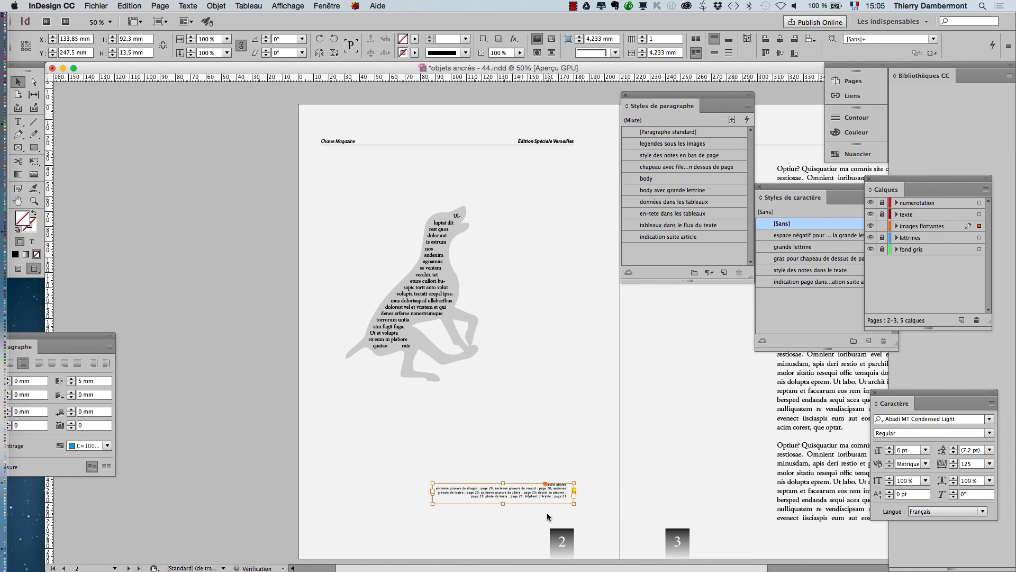
scroll(546, 510, up, 2)
click(545, 507)
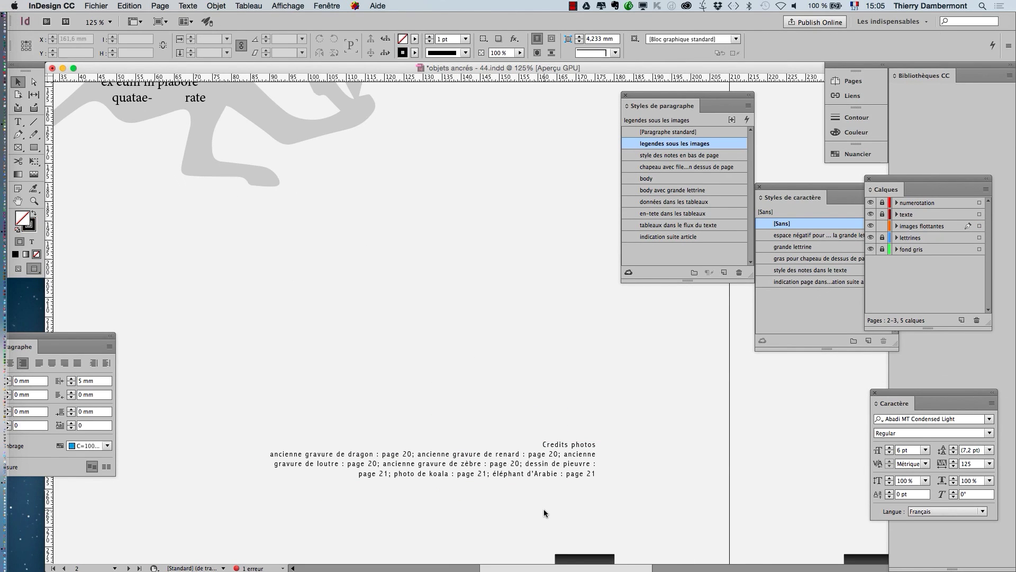